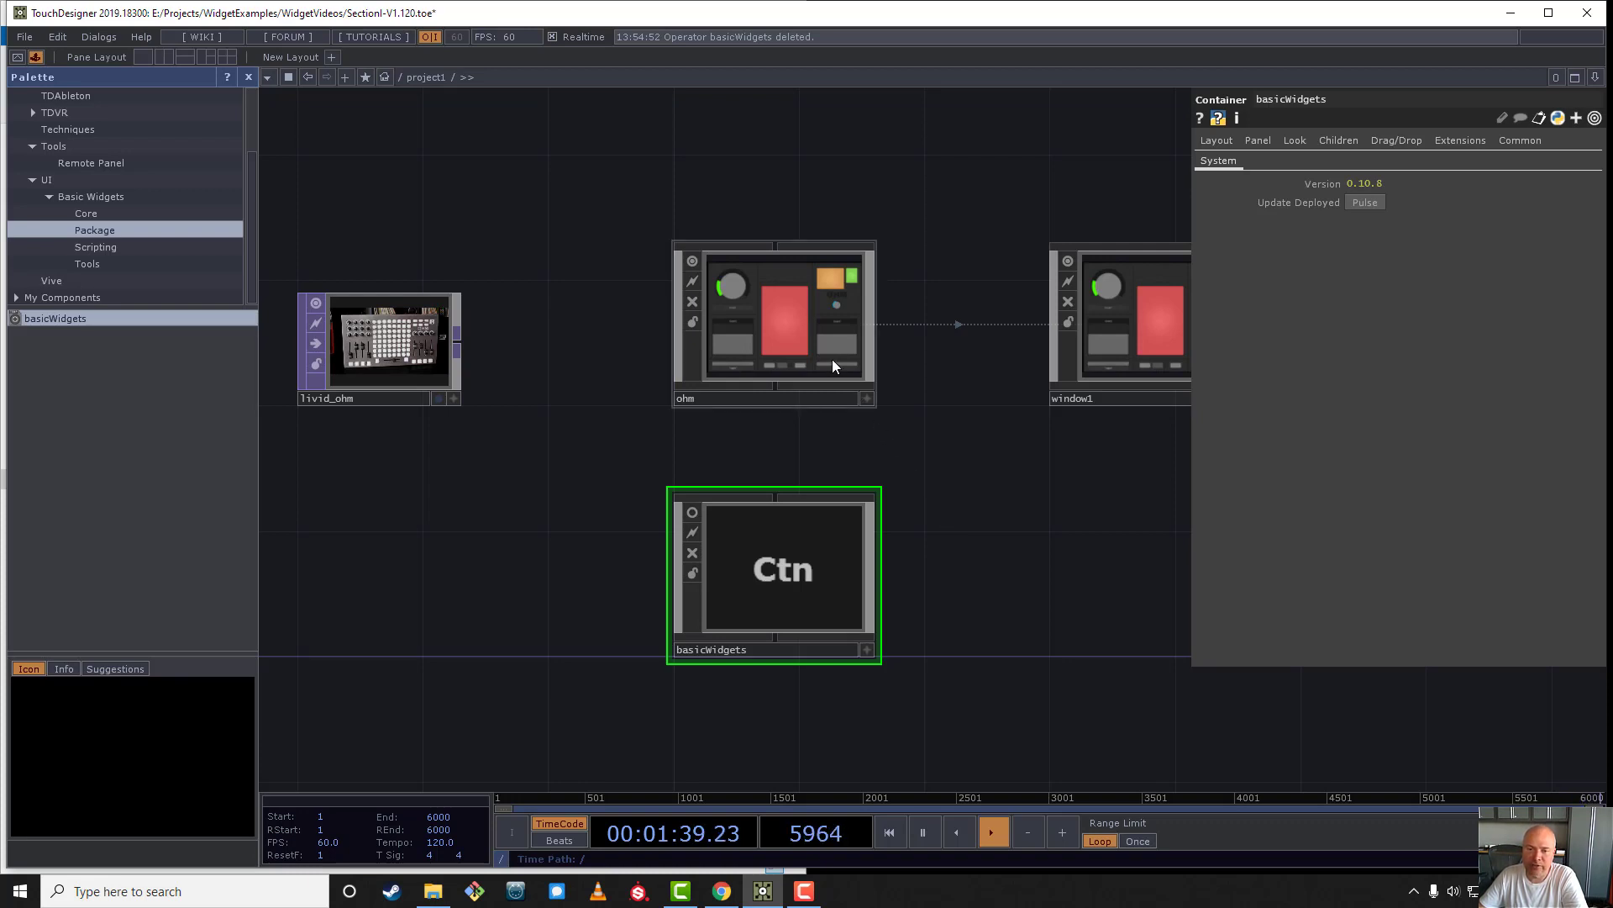
- Delete the Knobs custom parameter page from the ohm container and close its component editor
scroll(825, 360, "up", 5)
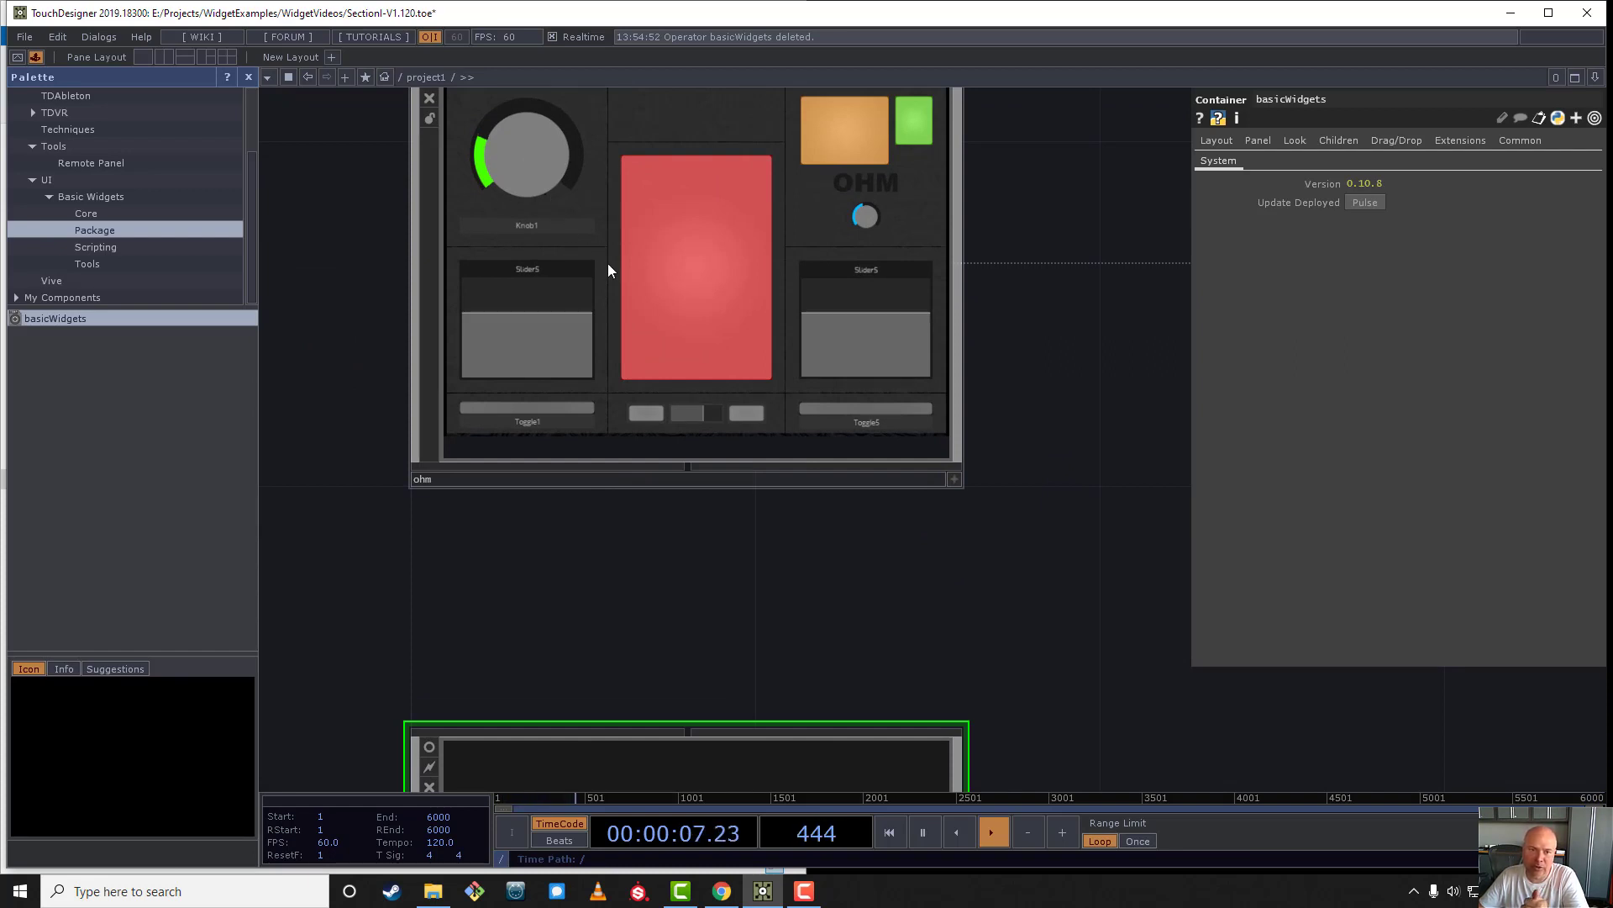
scroll(610, 270, "down", 5)
left_click(655, 284)
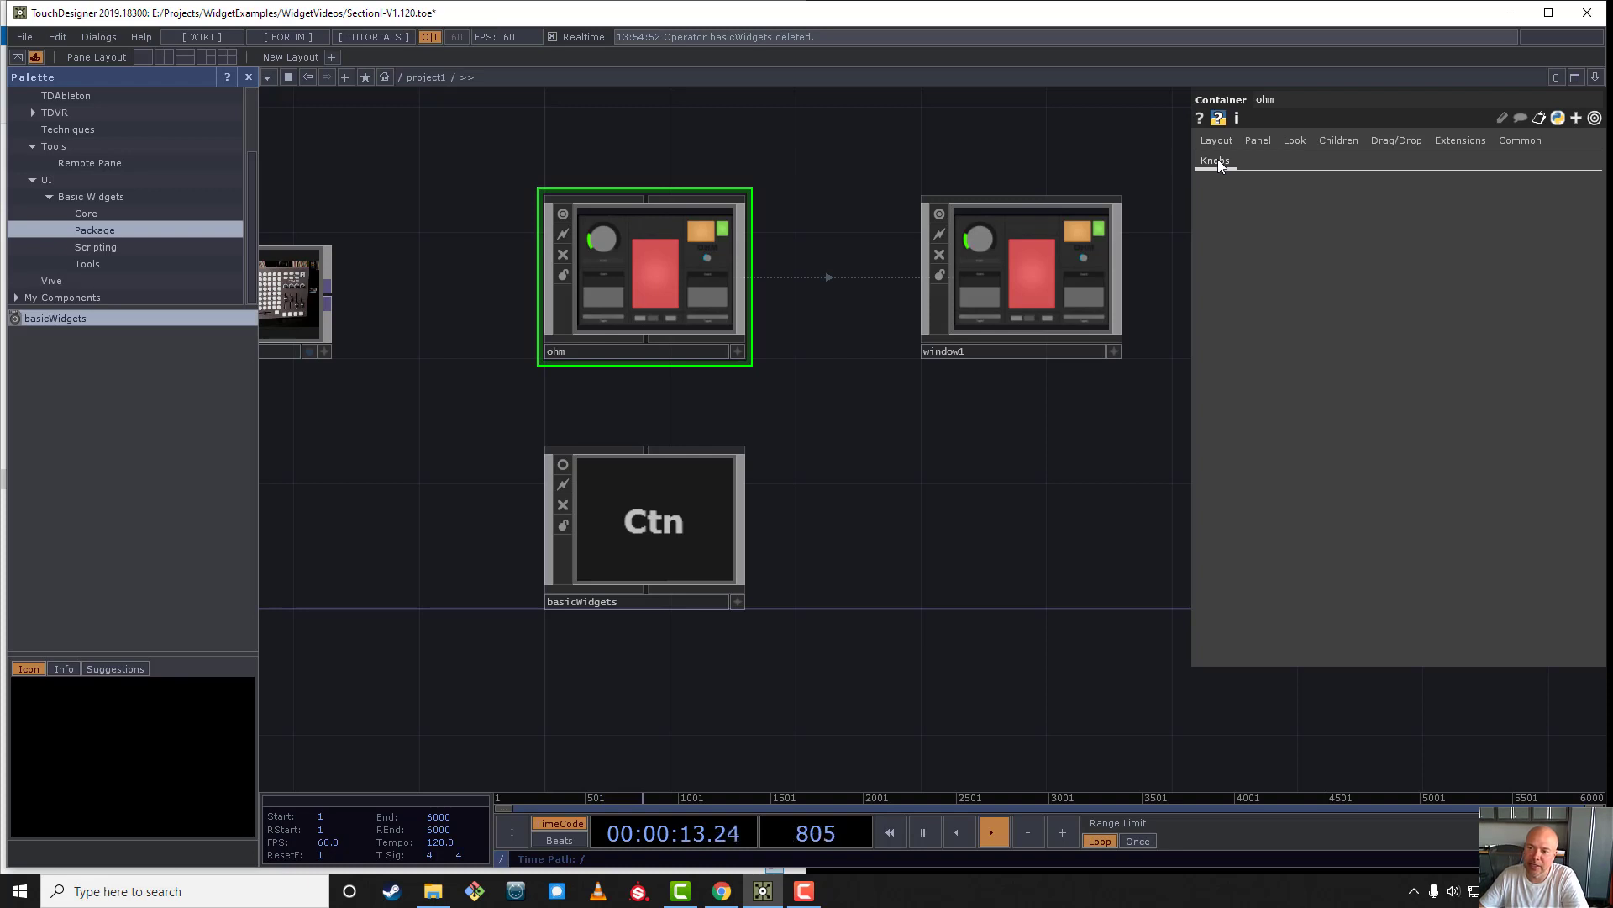
right_click(659, 256)
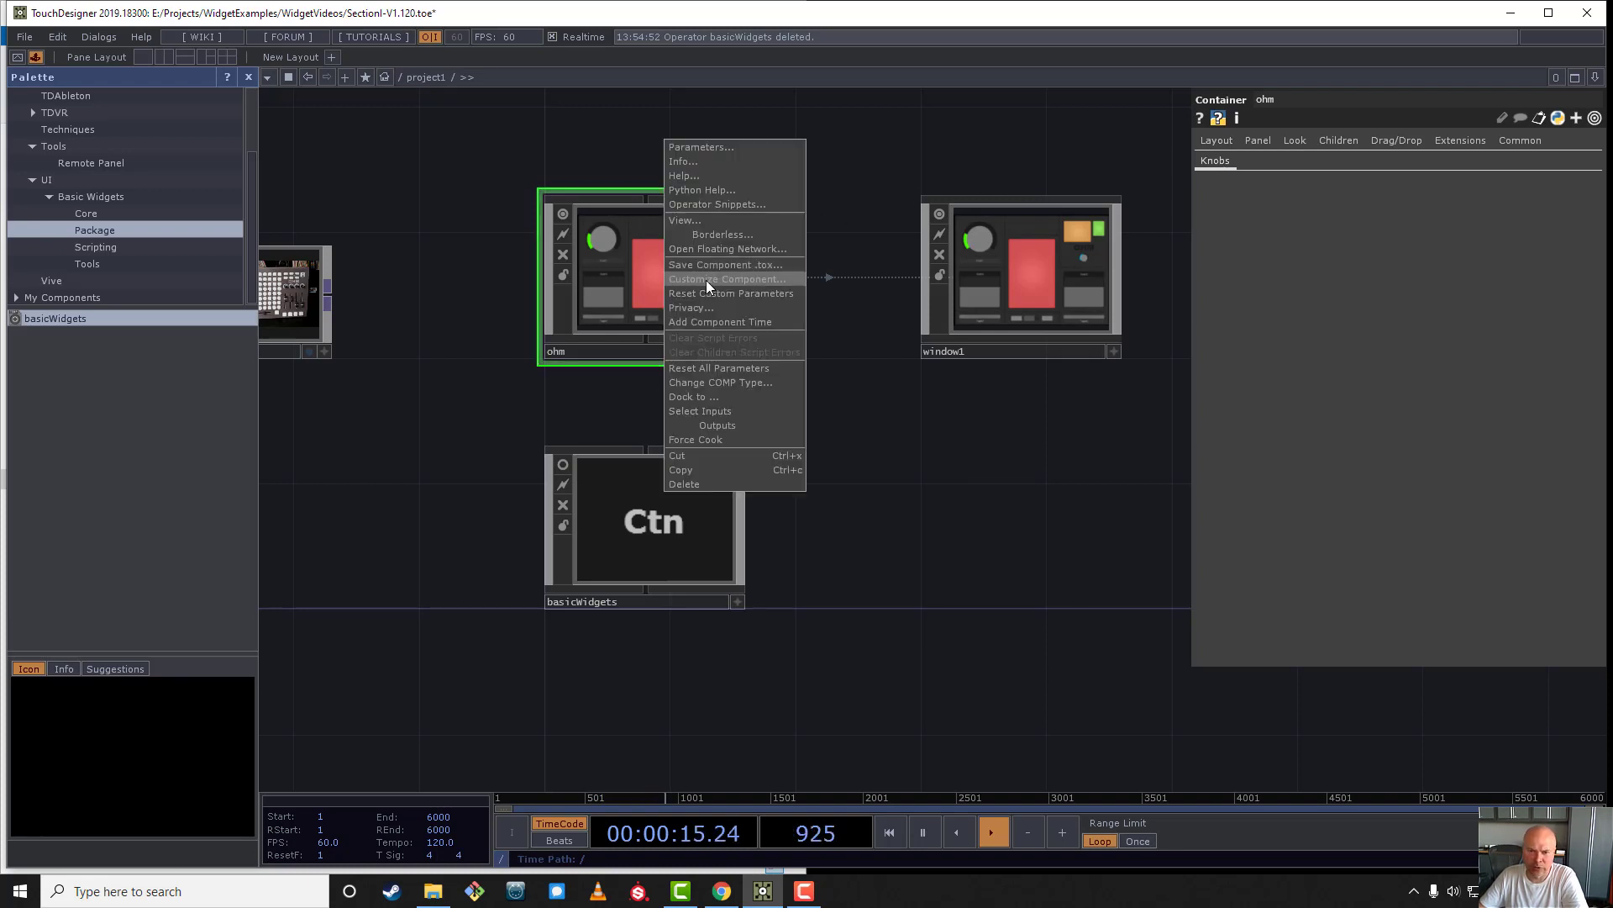
left_click(723, 284)
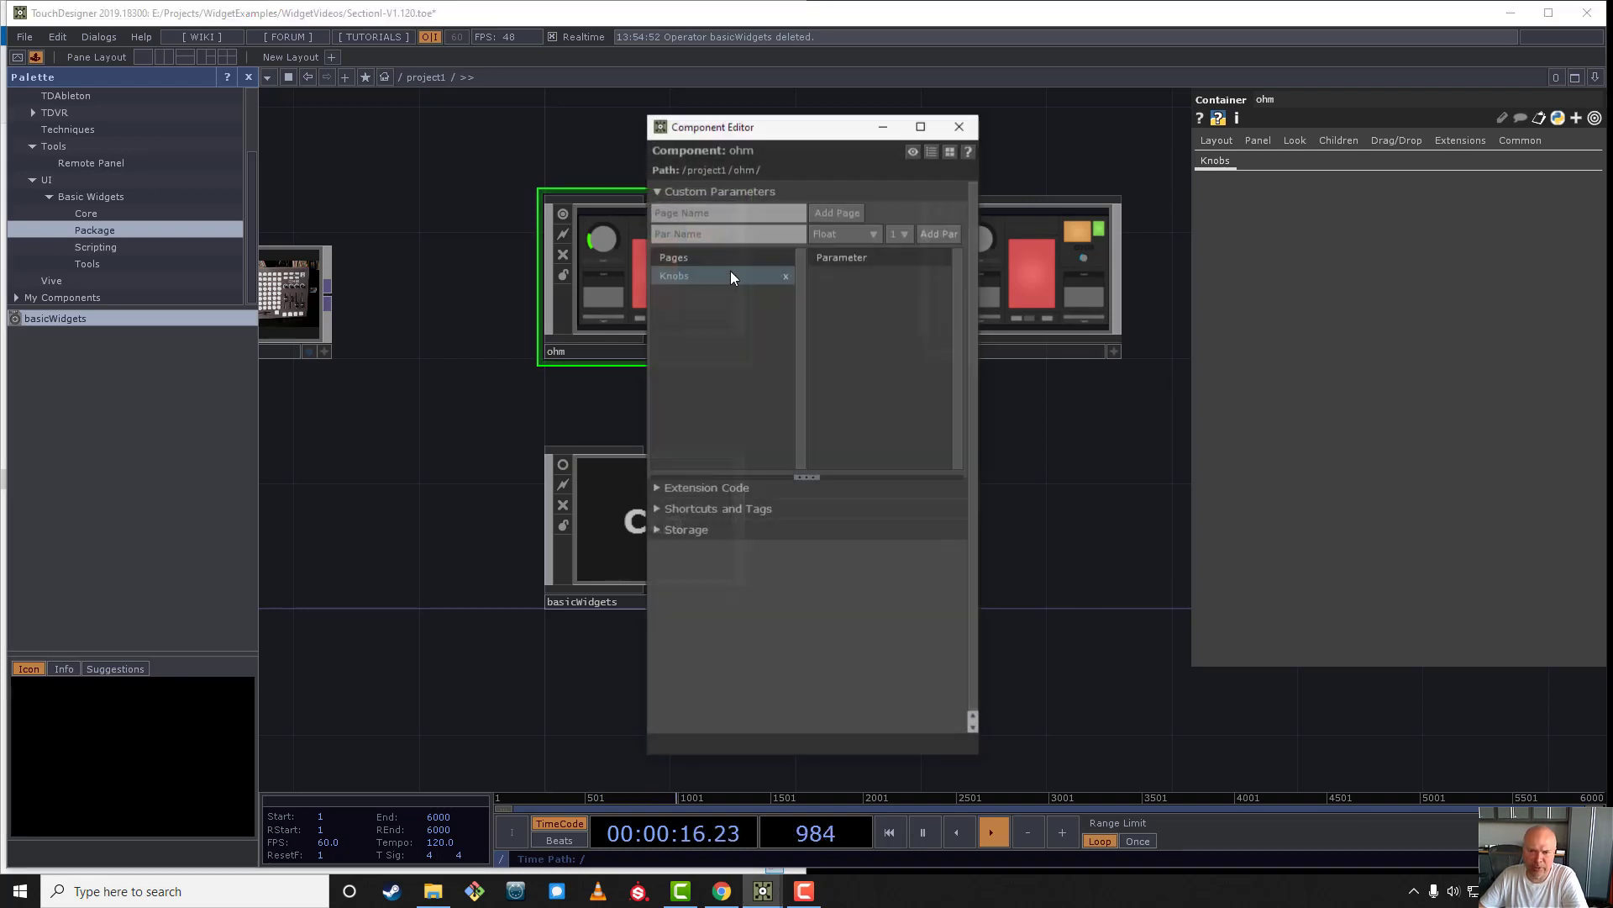
left_click(788, 277)
left_click(959, 127)
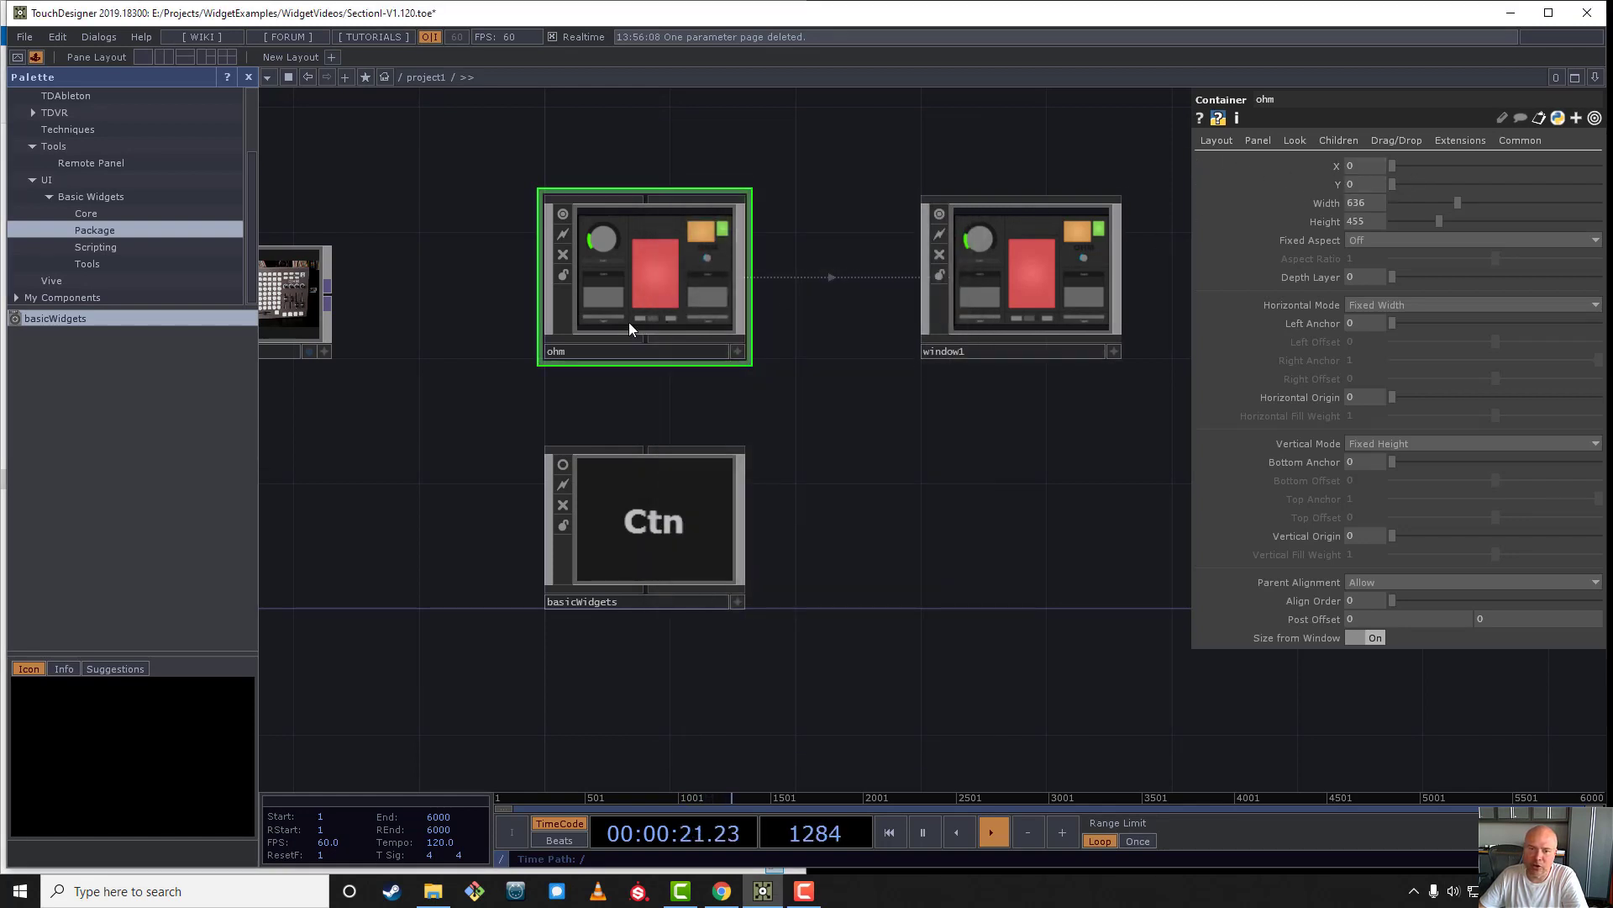
- Enter the ohm container's network and add a Constant TOP below the ui container
scroll(599, 234, "up", 5)
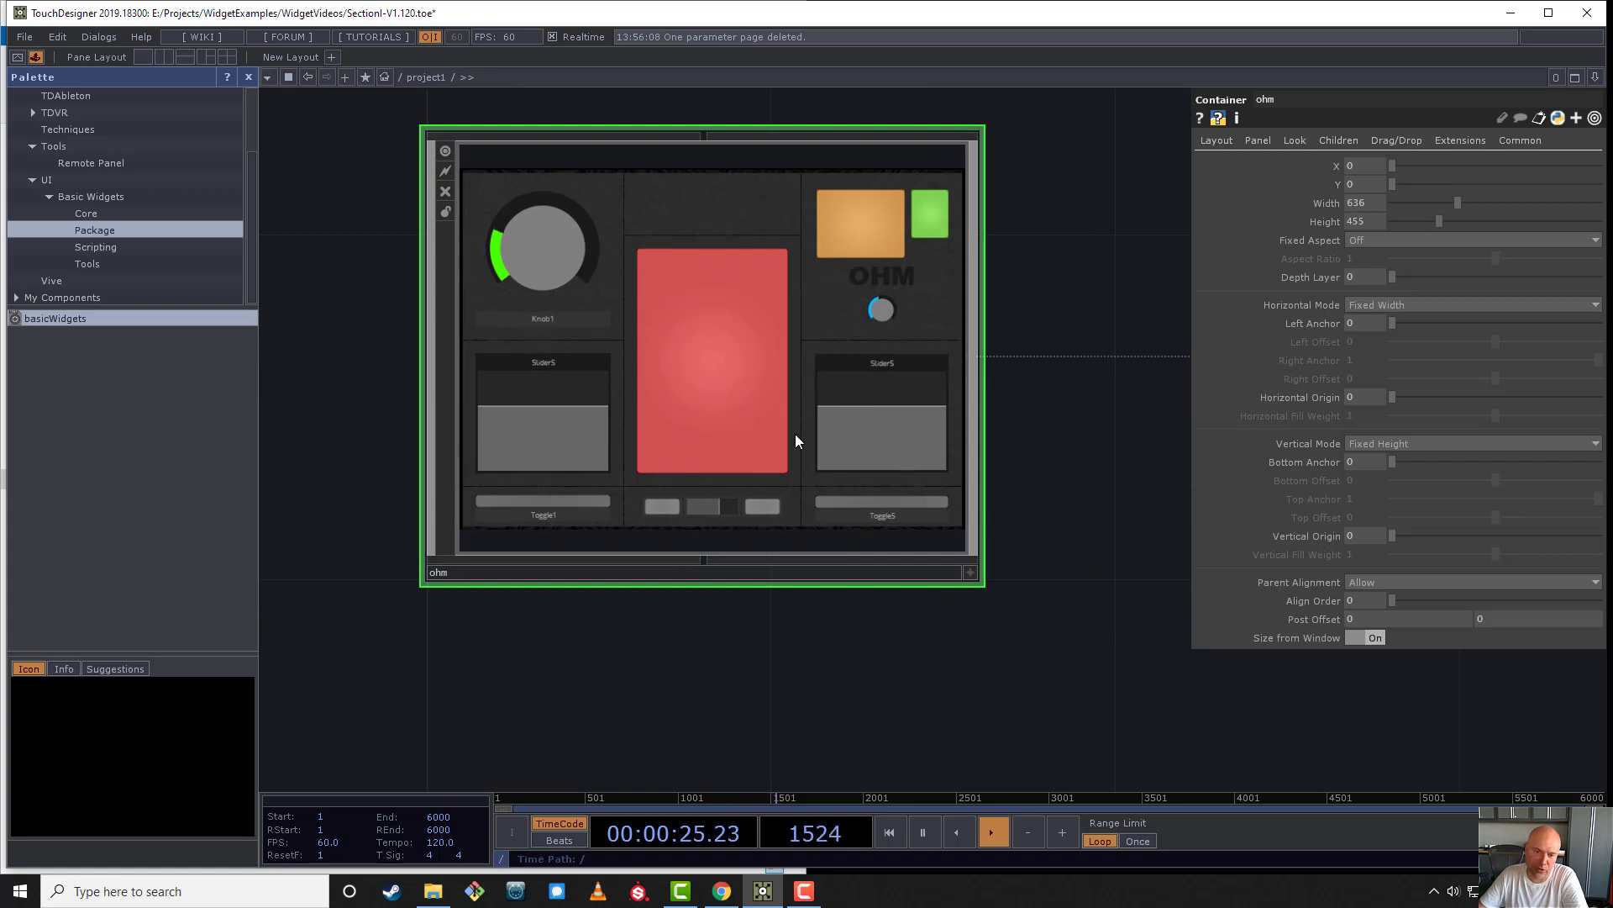
scroll(764, 432, "down", 5)
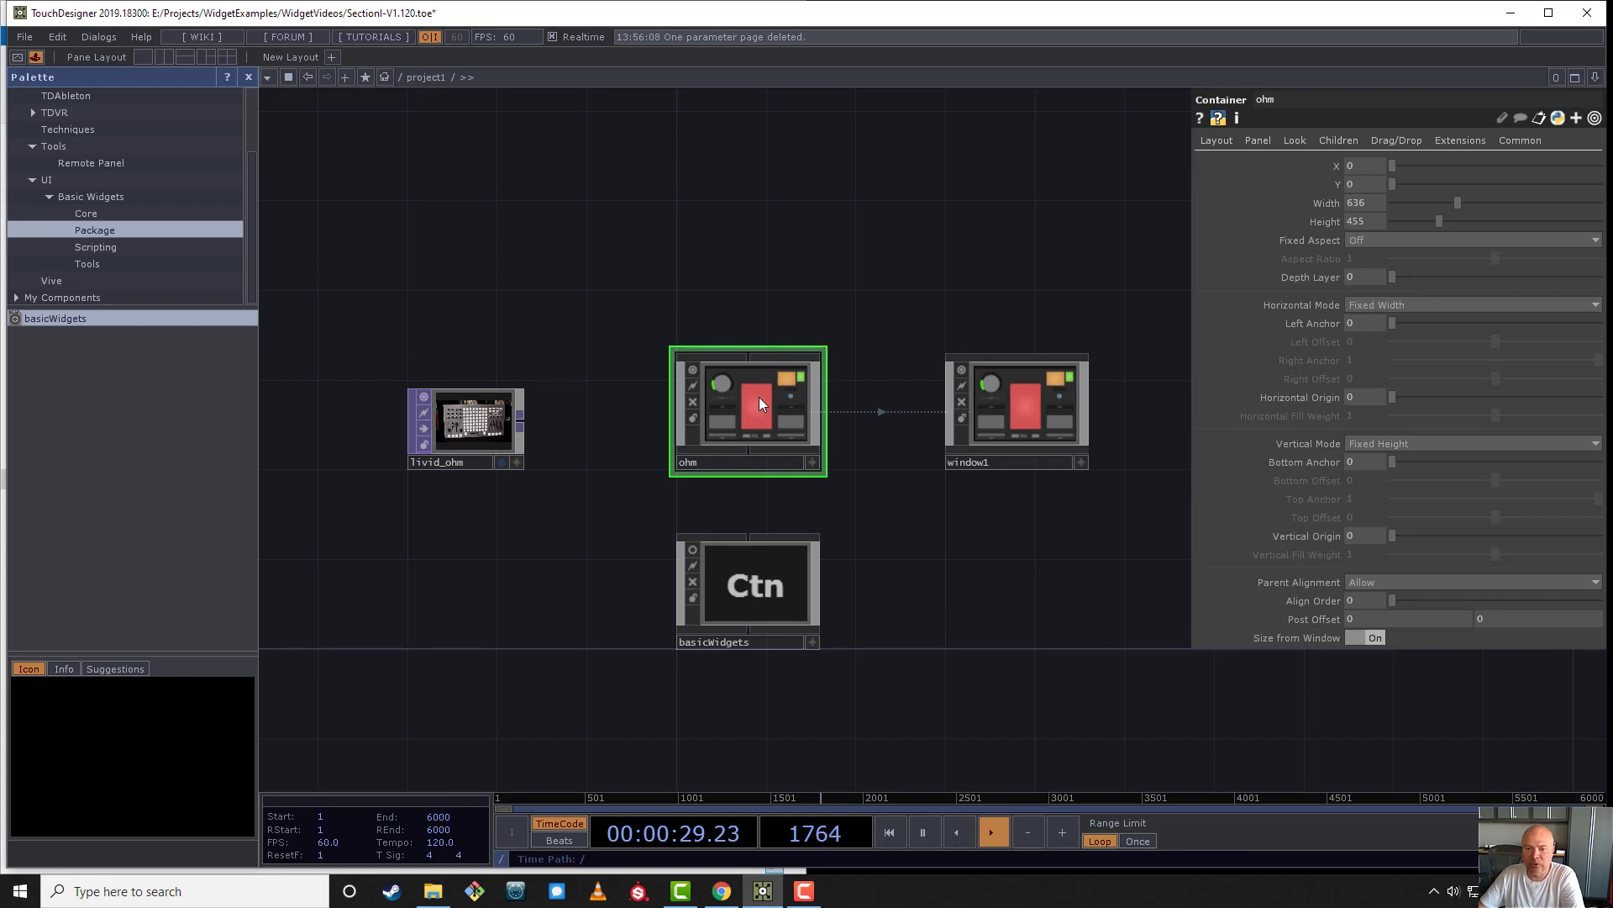
scroll(759, 396, "up", 6)
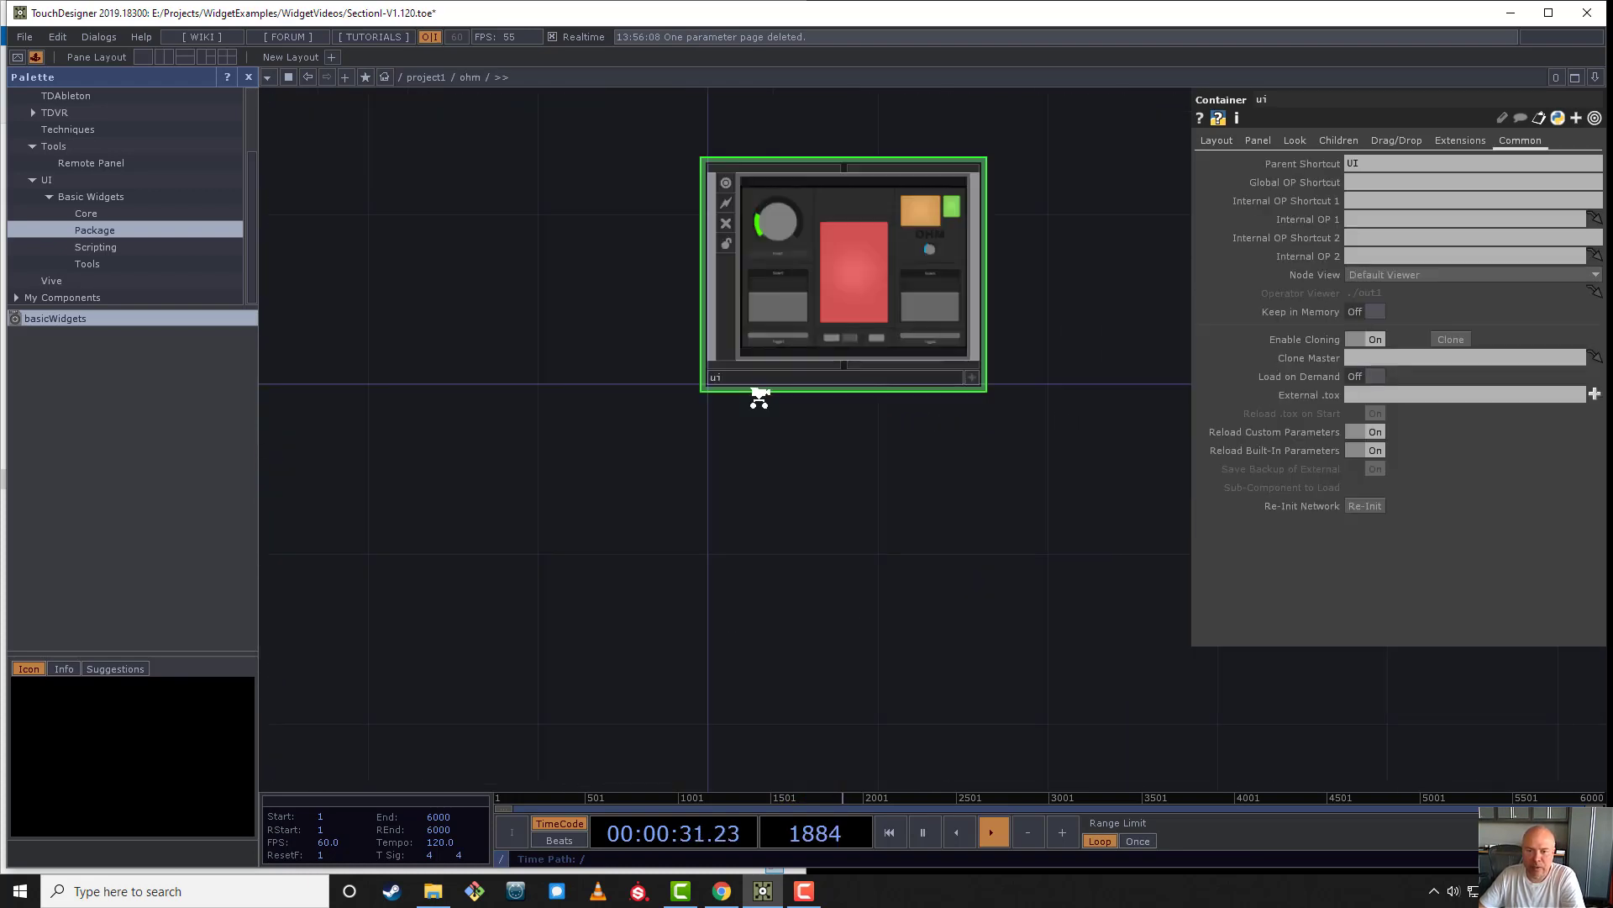
scroll(845, 554, "down", 1)
left_click_drag(839, 547, 777, 495)
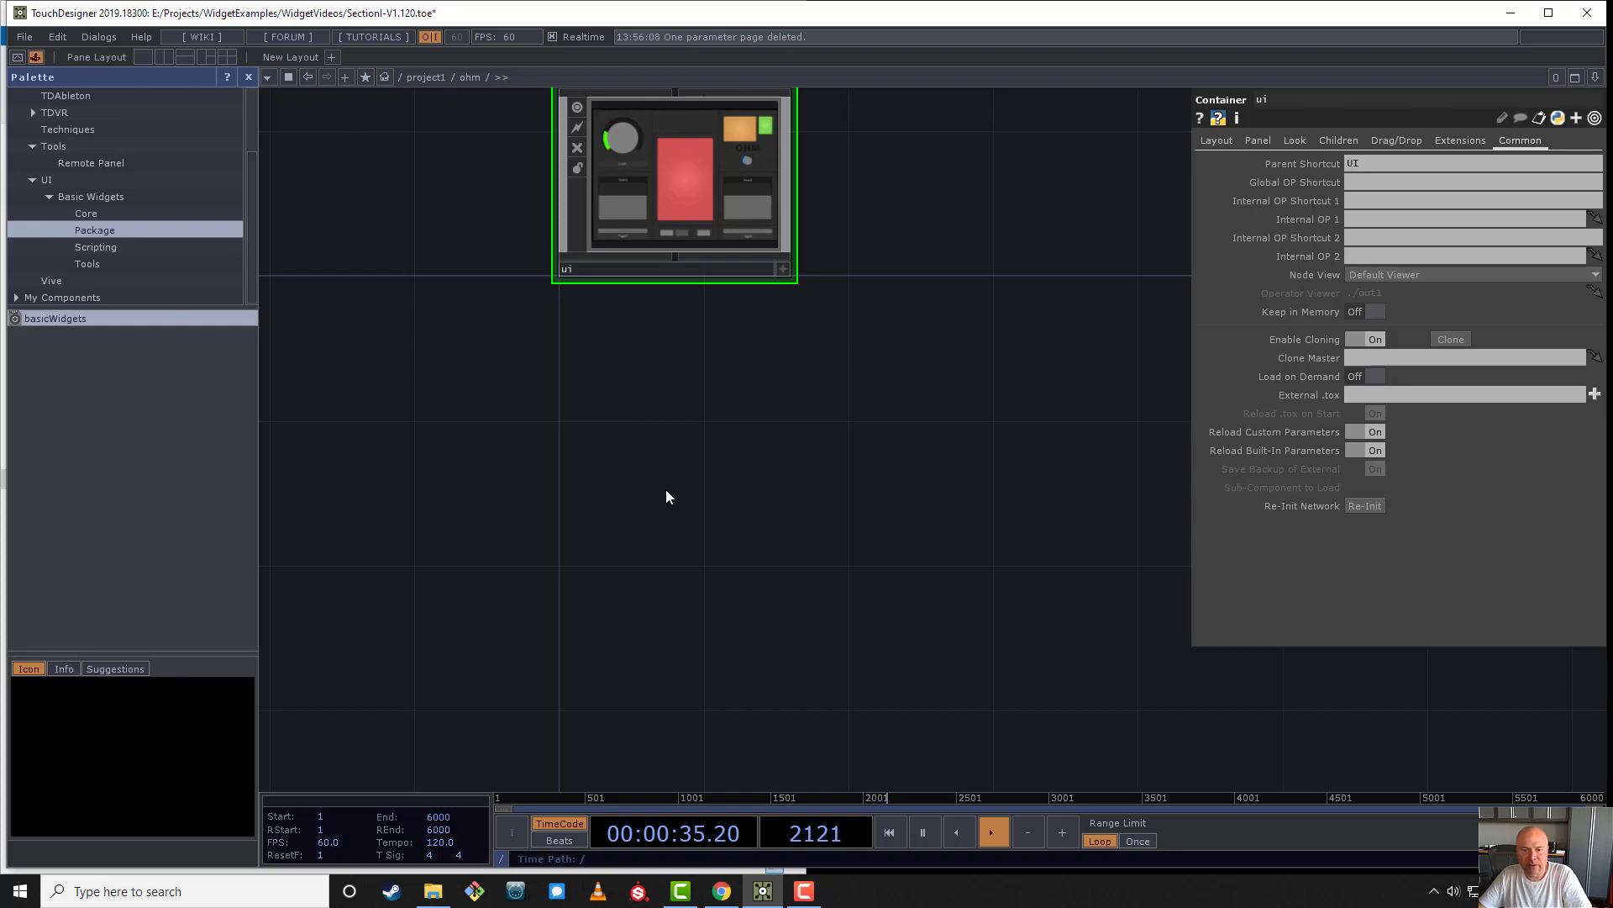
key("Tab")
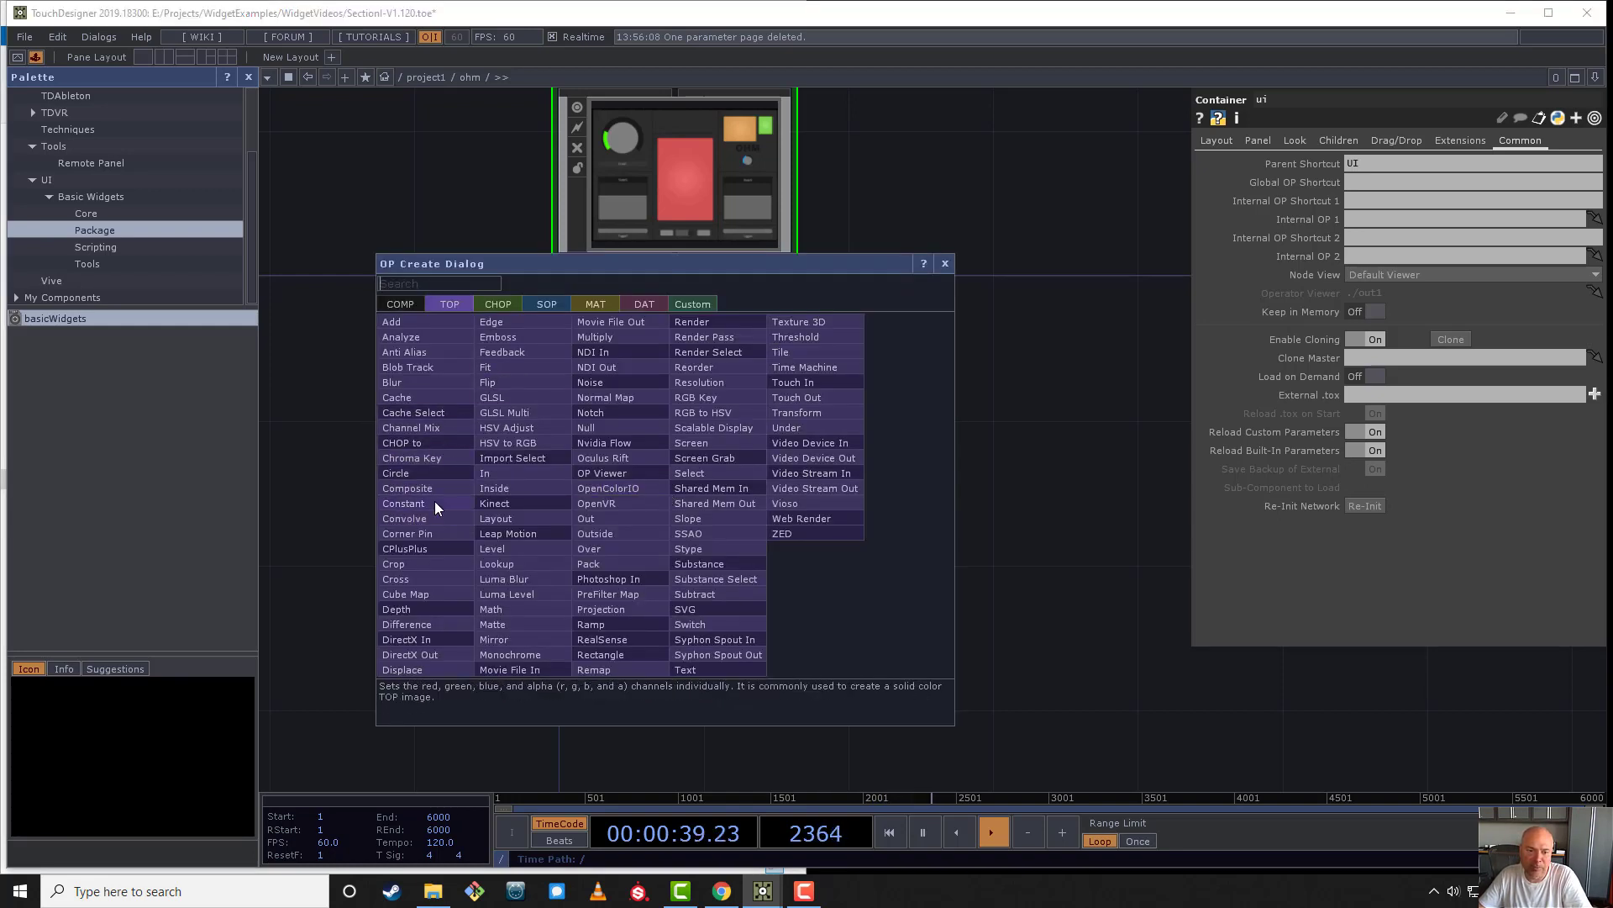
left_click(436, 502)
left_click(653, 502)
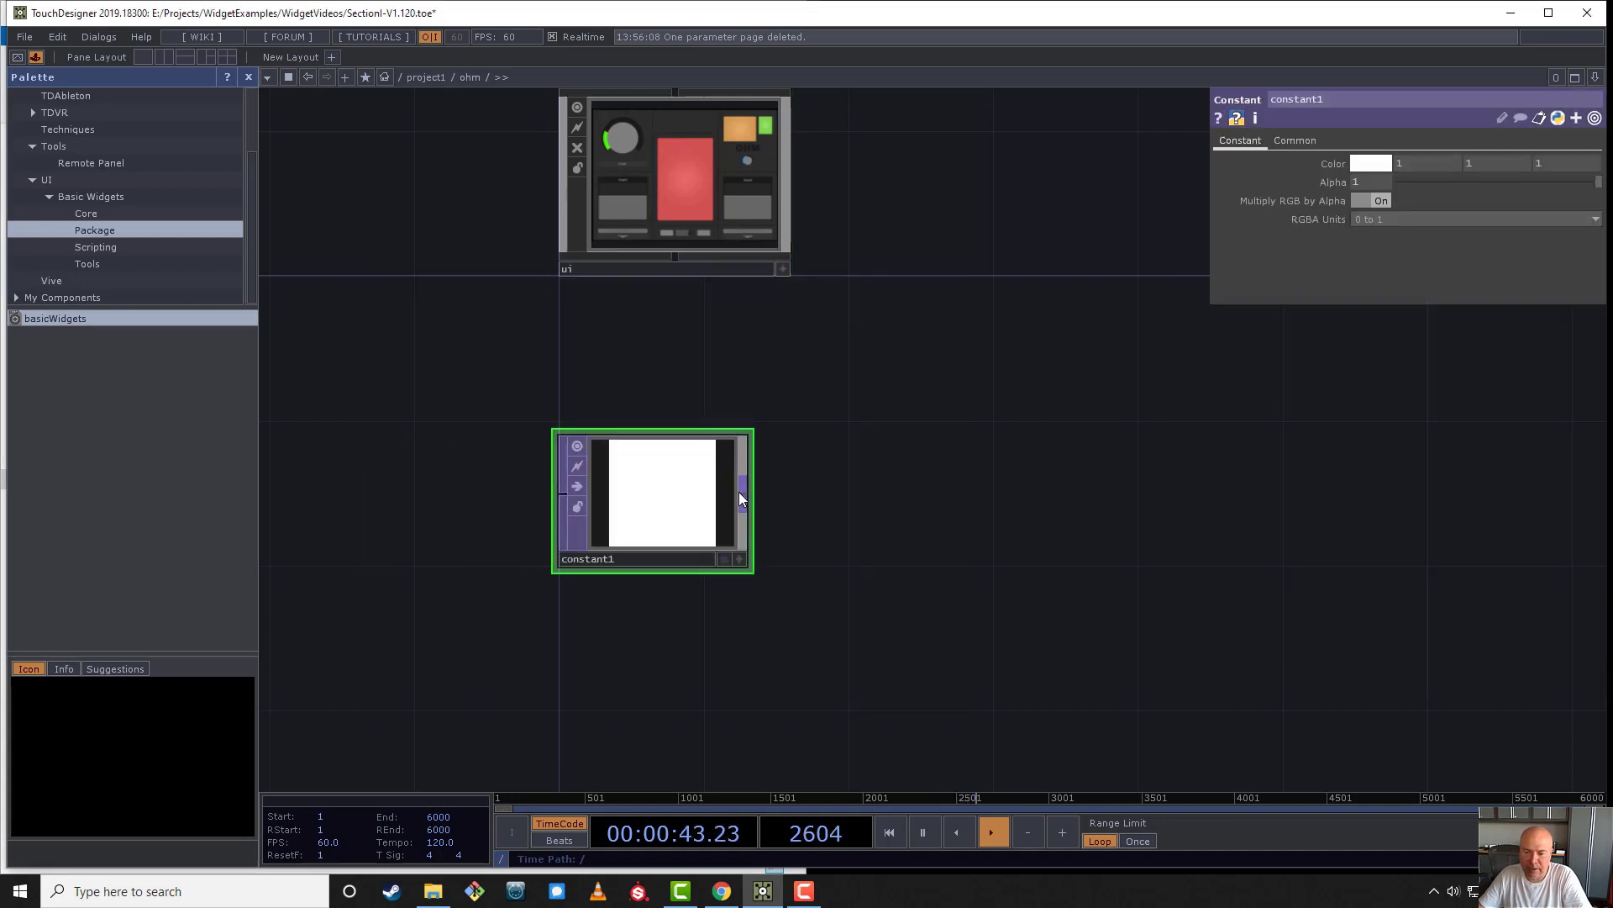
- Append a Null TOP to the output of constant1 and name it out
key("Tab")
type("n")
left_click(672, 430)
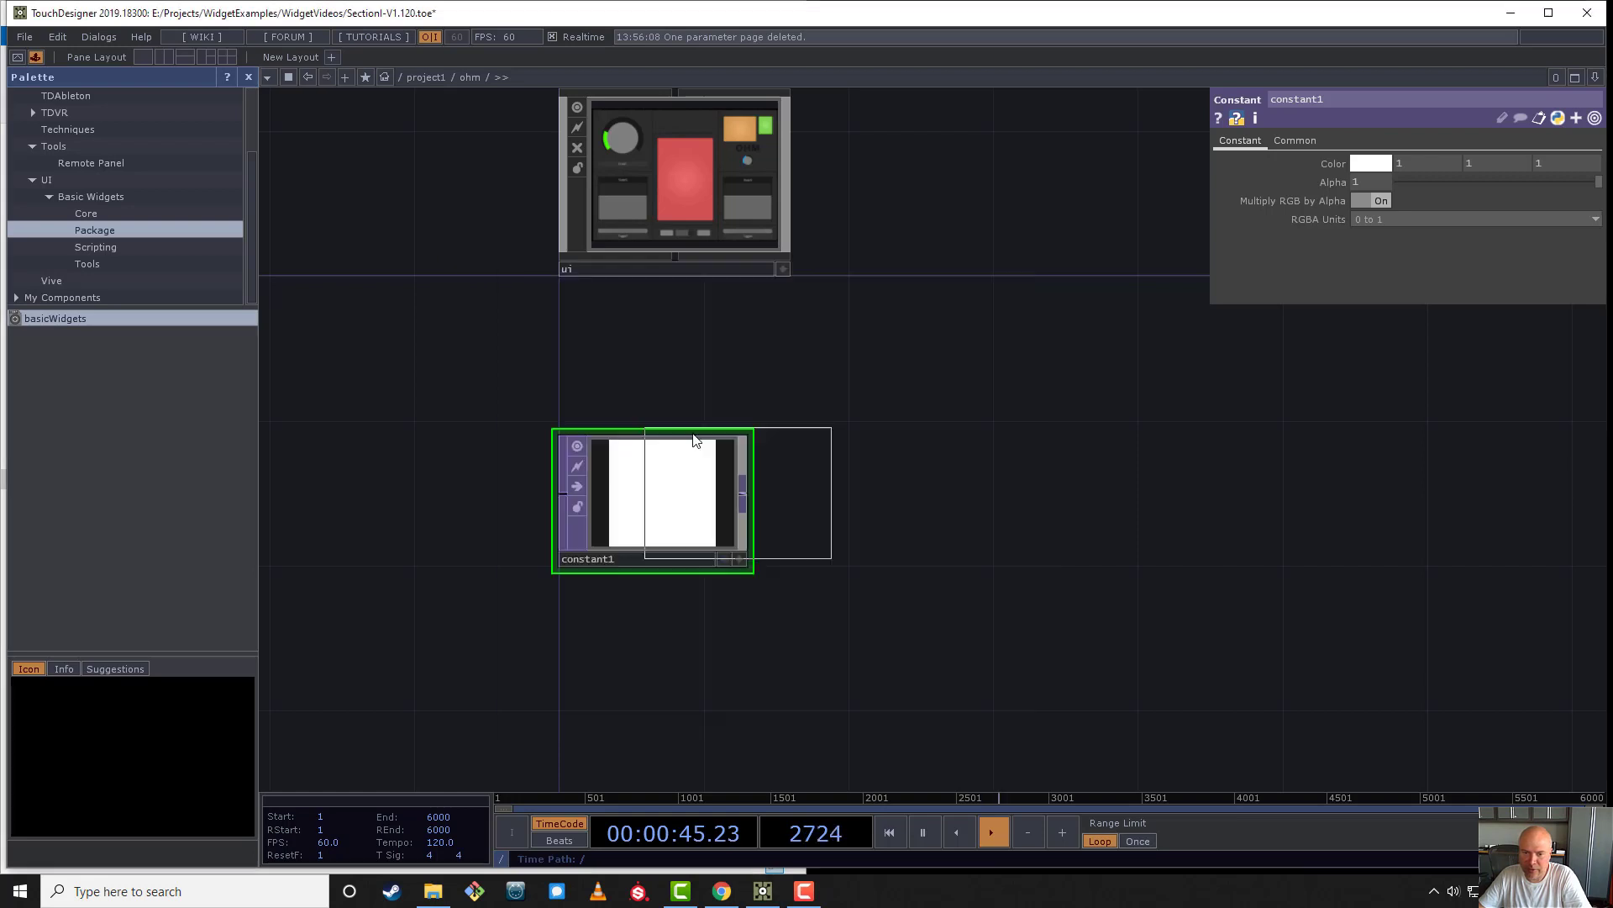
left_click(938, 508)
left_click(905, 559)
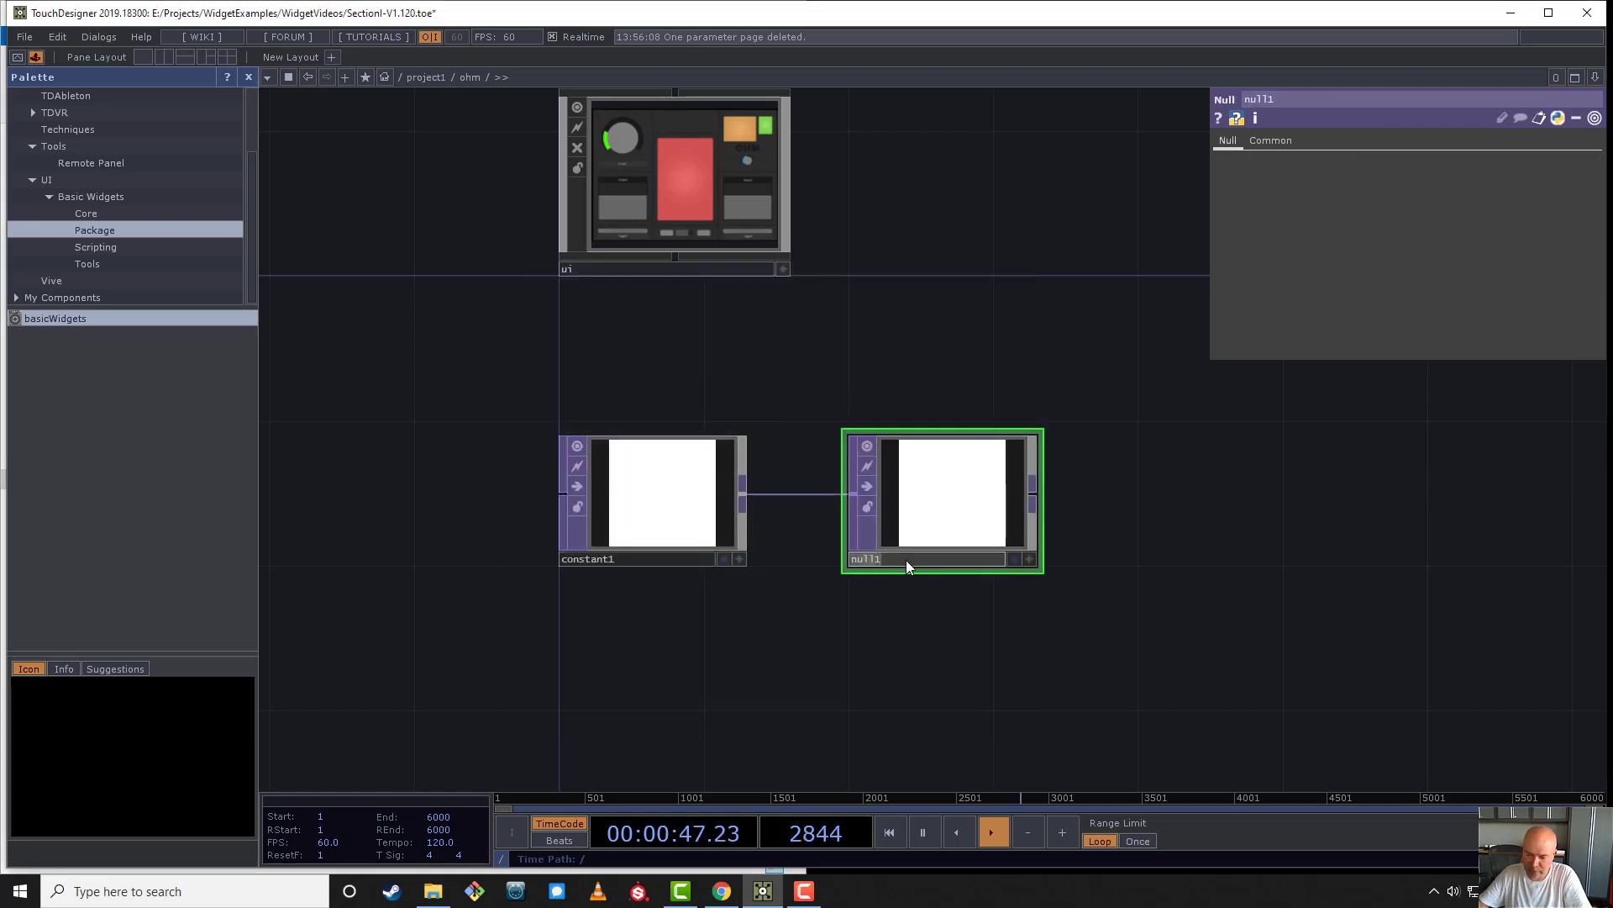
type("out")
key("Return")
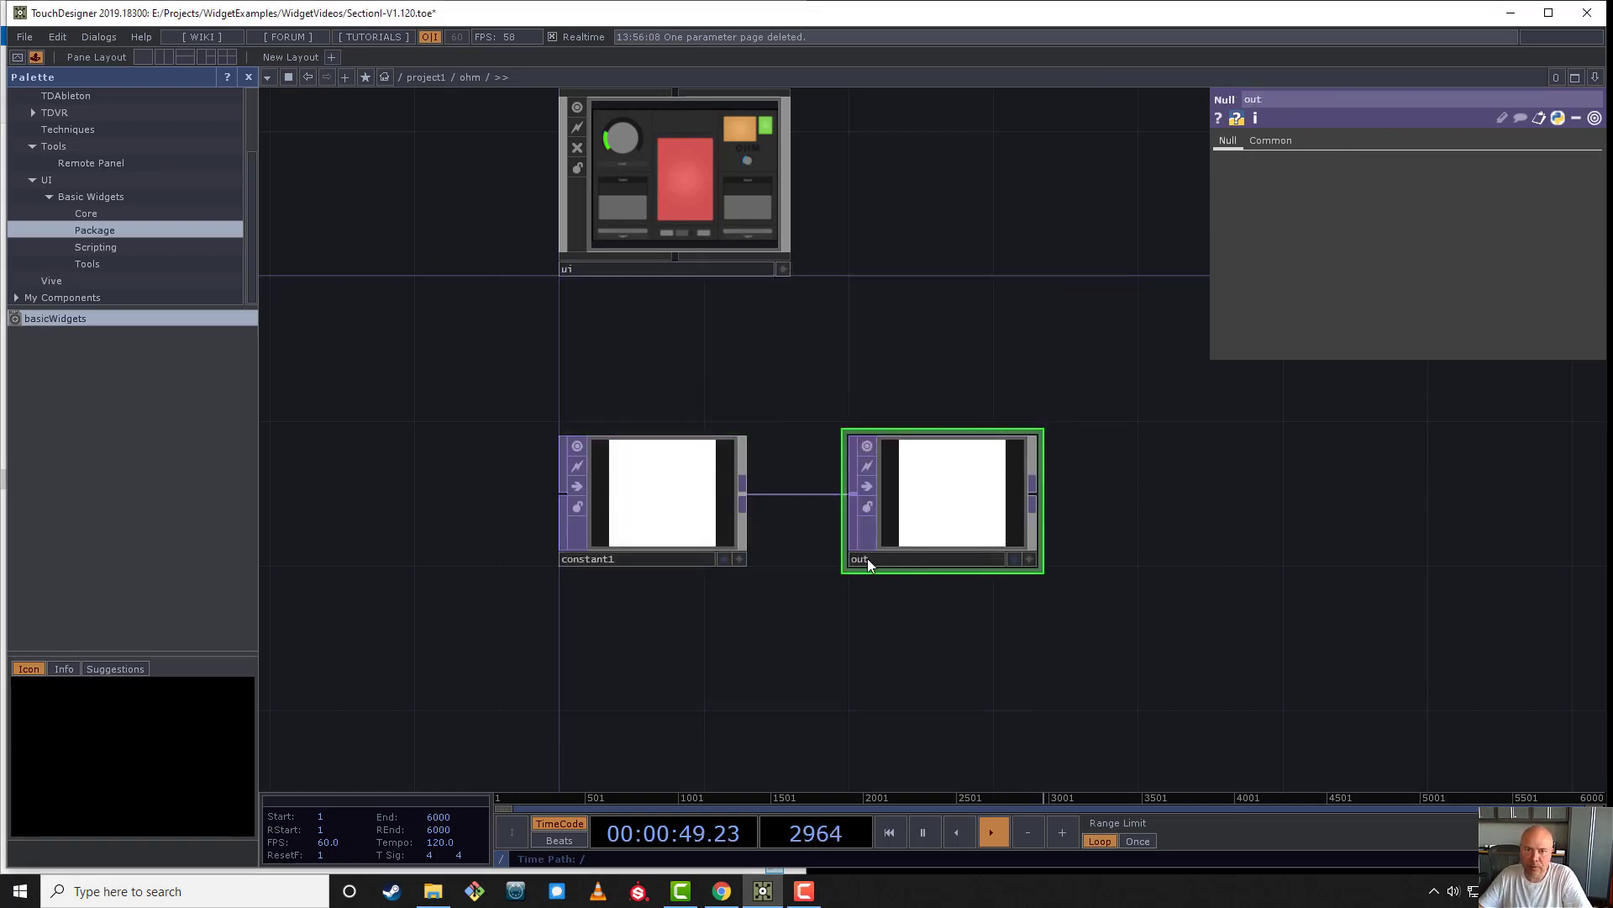
- Open the ui container's viewer in a floating window, select constant1 and move the viewer clear of its parameters
left_click_drag(853, 372, 1110, 387)
right_click(960, 200)
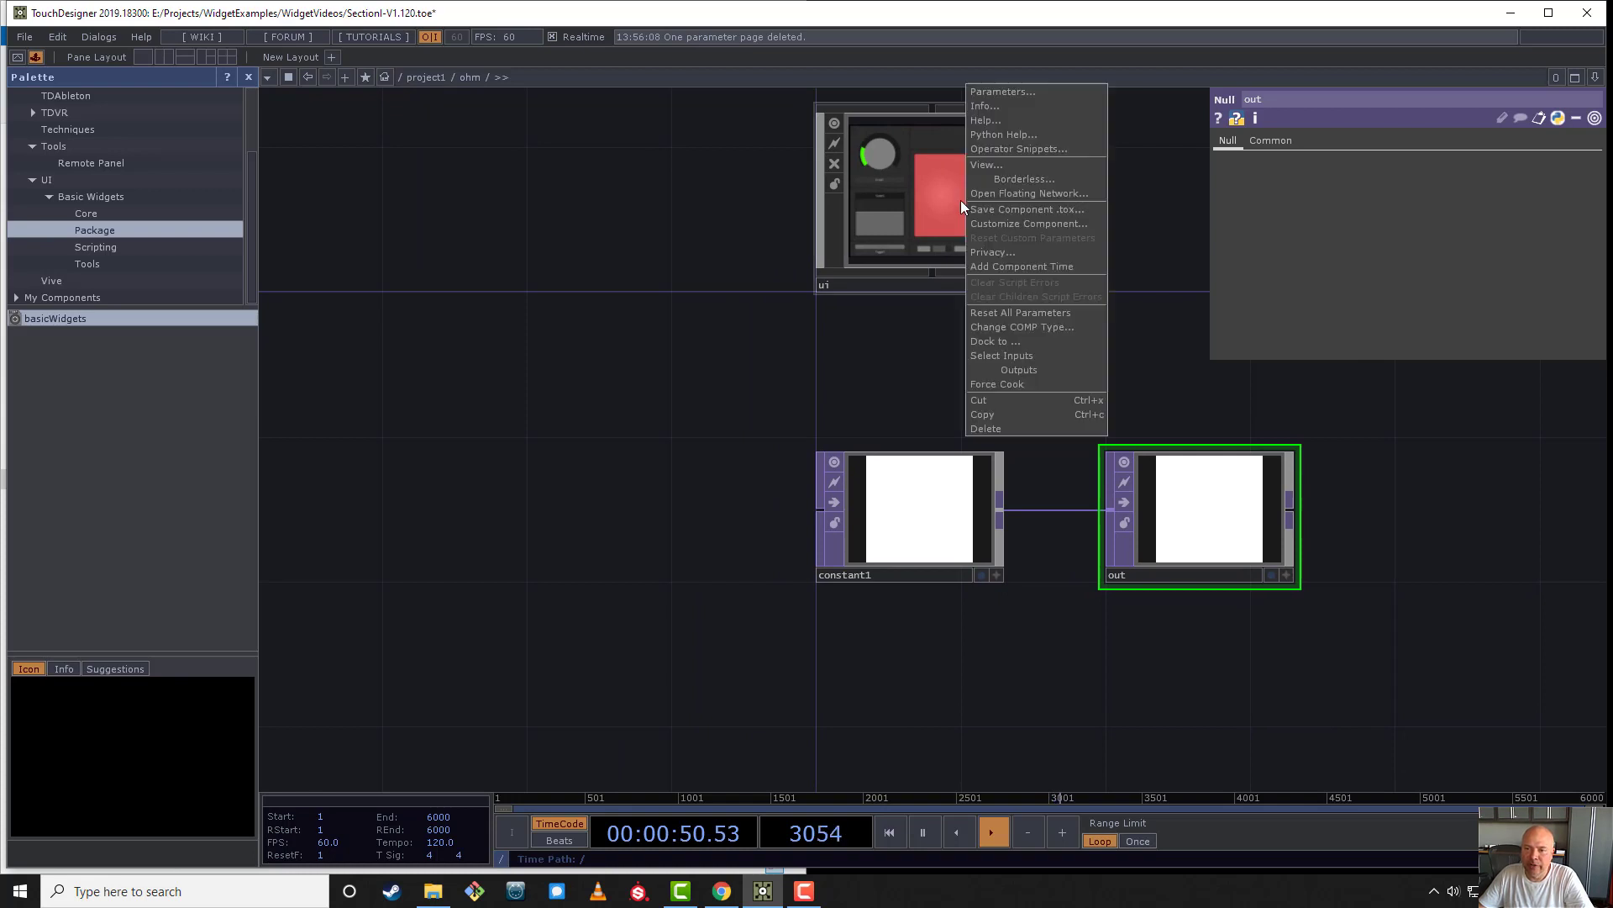
left_click(1027, 168)
left_click_drag(869, 154, 875, 180)
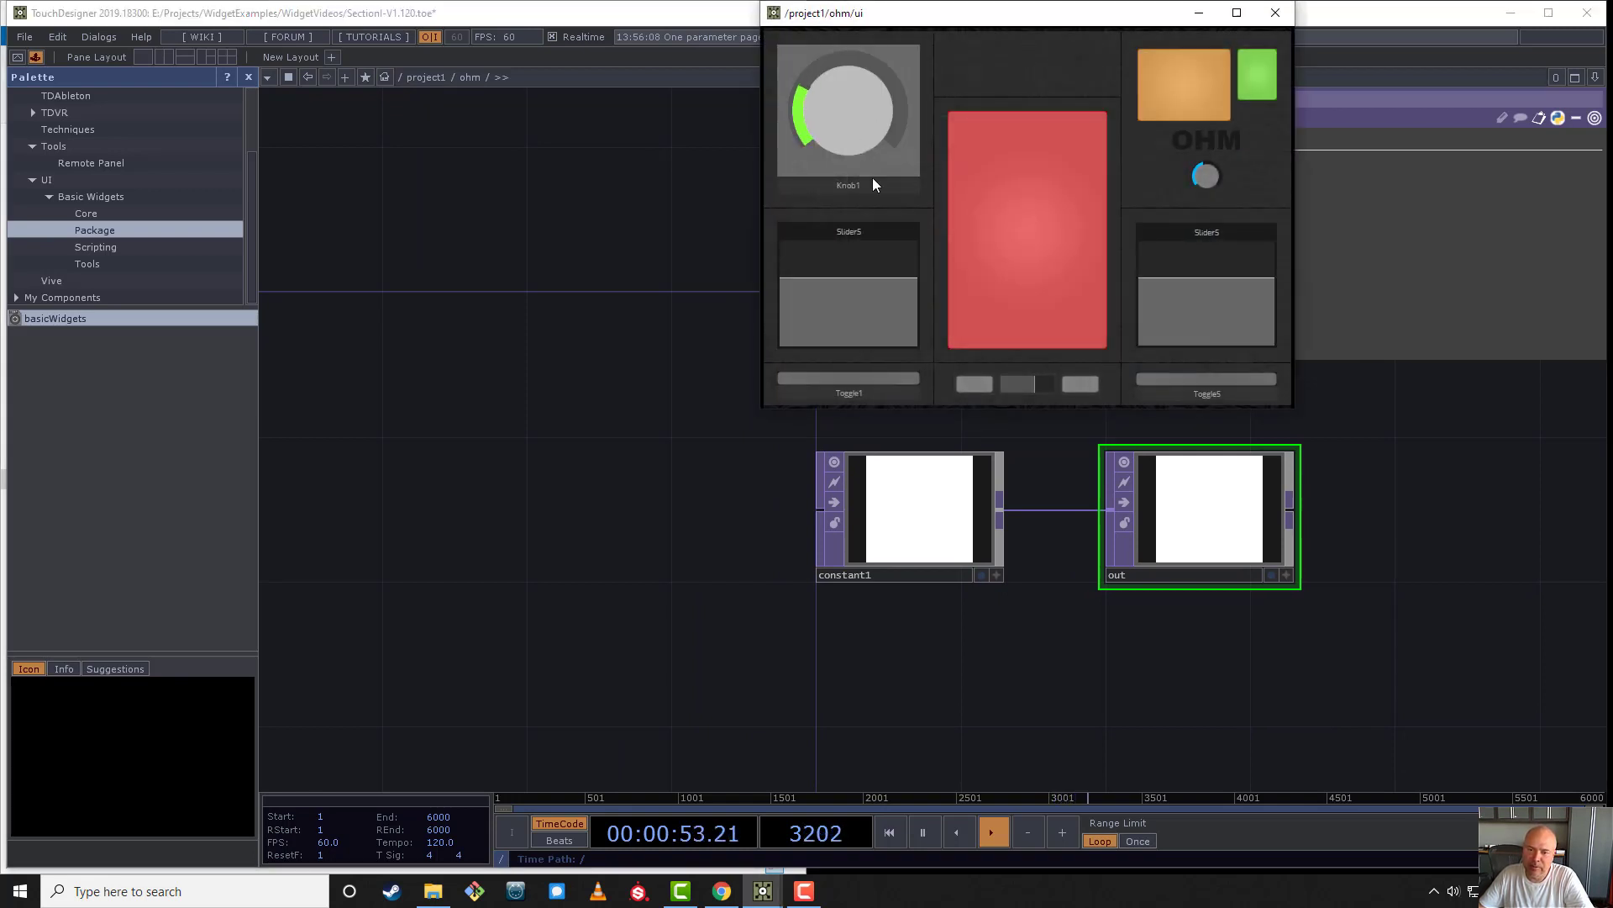
left_click(940, 512)
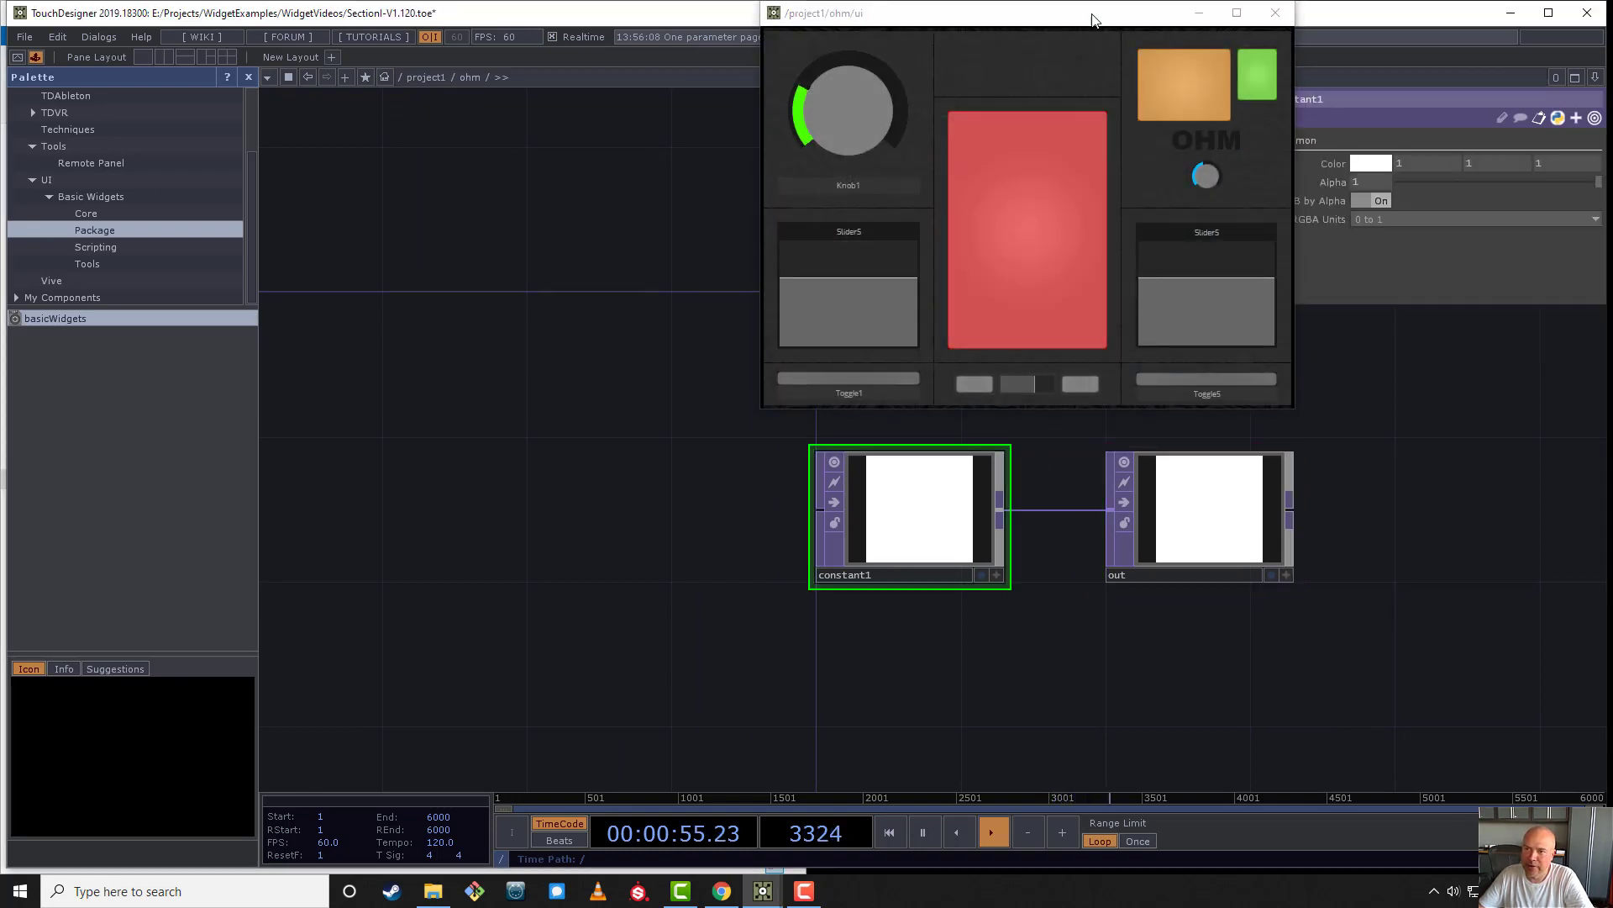
left_click_drag(1093, 14, 685, 93)
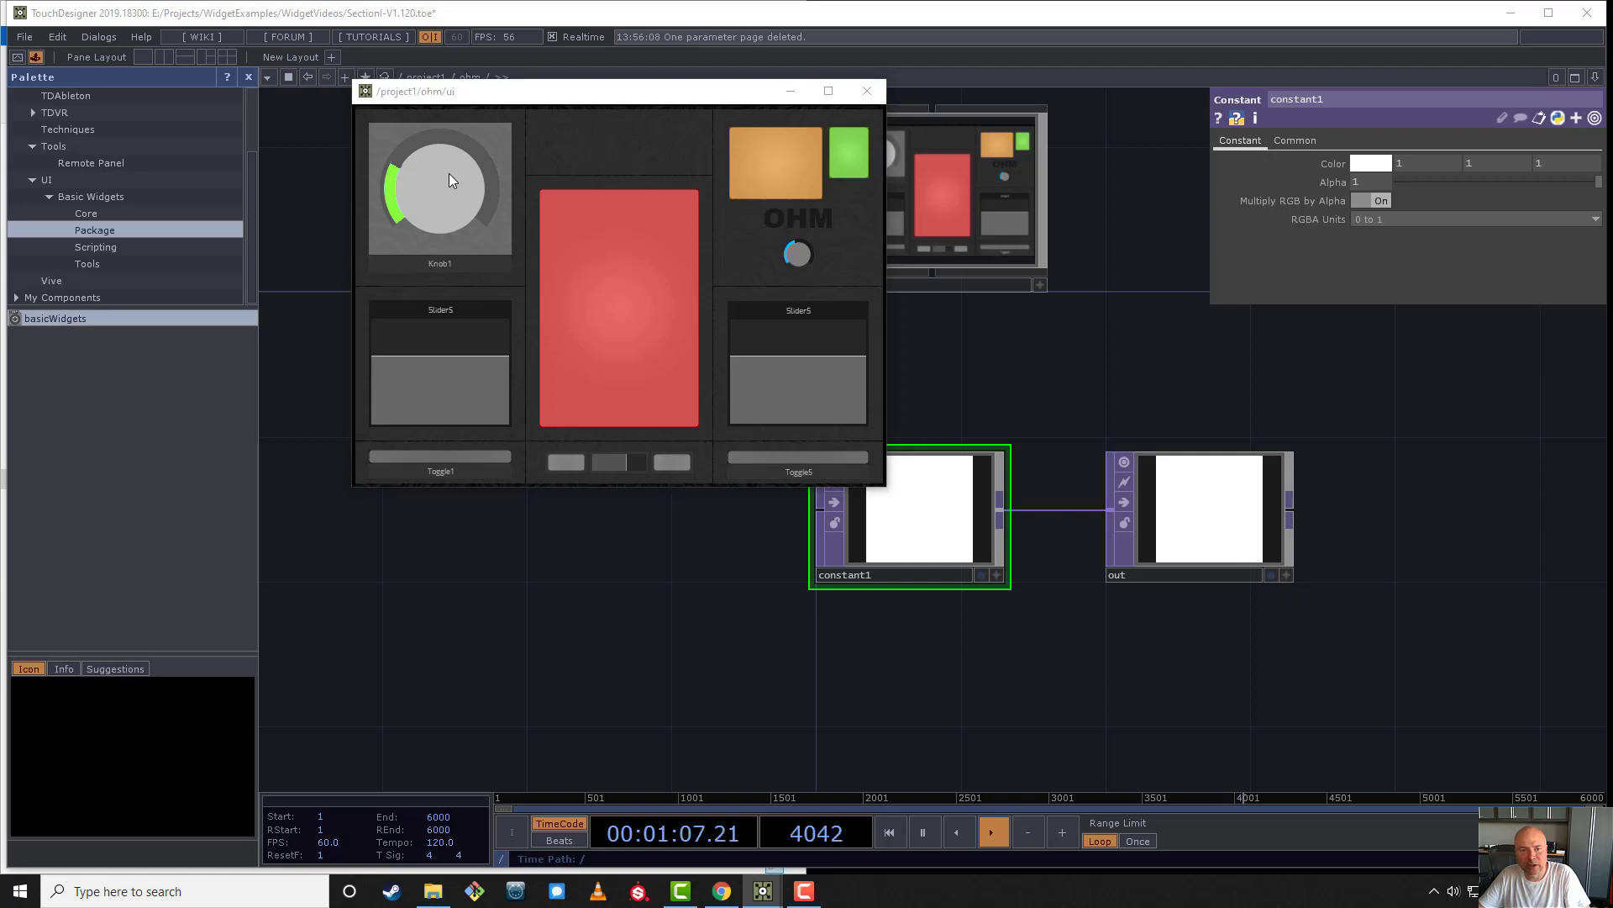
- Show Knob1's parameters from the floating viewer and copy its Value 0 parameter
right_click(432, 202)
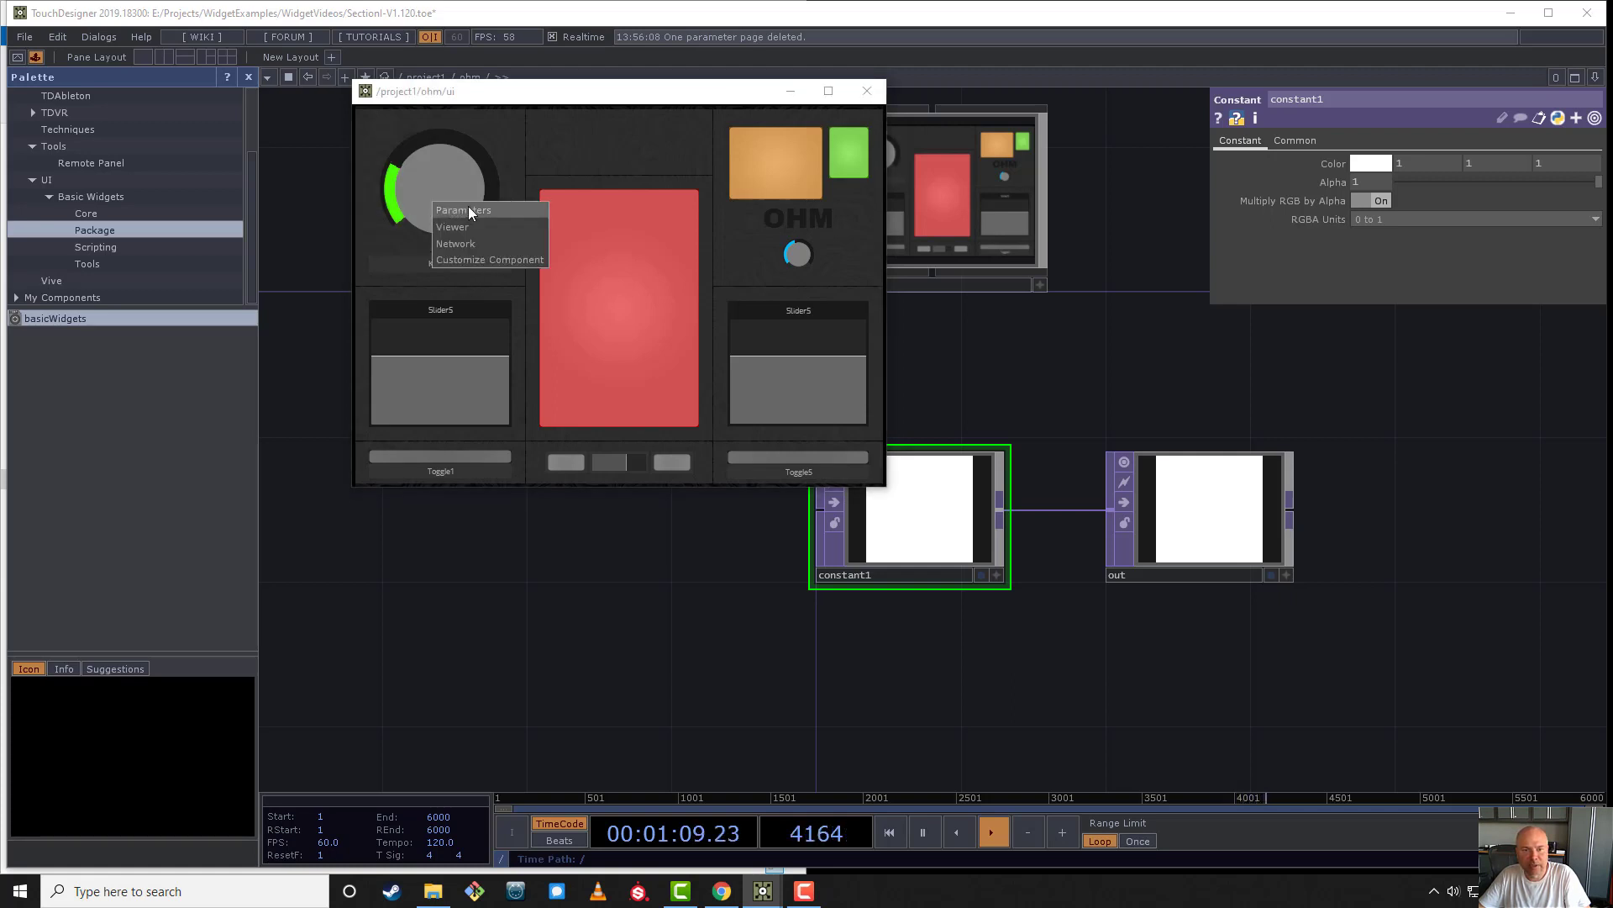
left_click(468, 210)
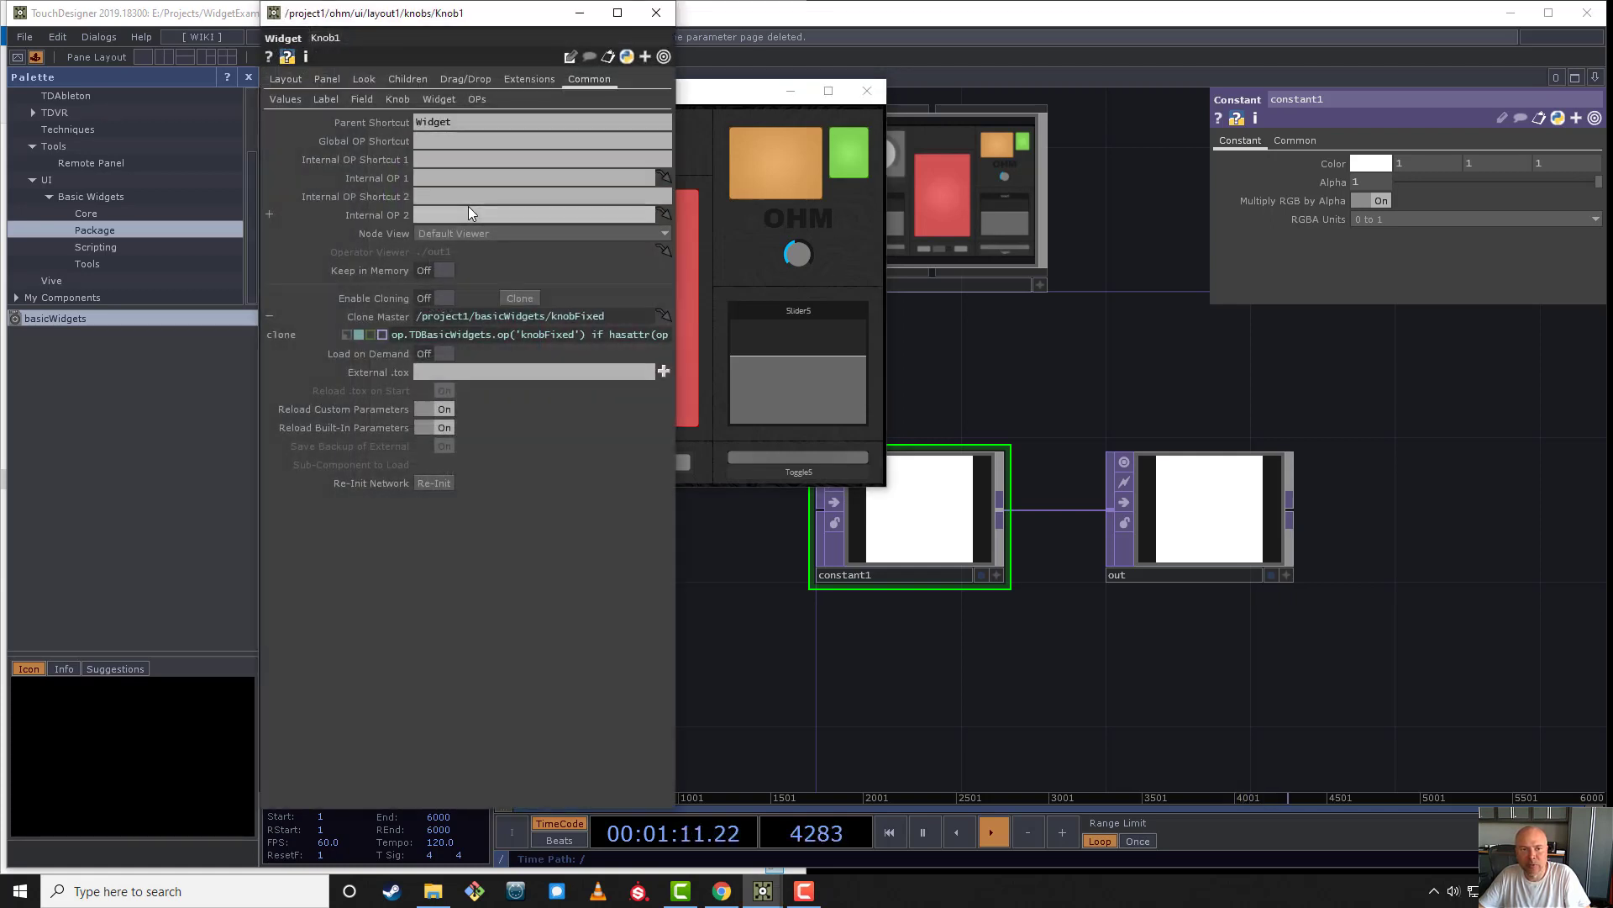
left_click(284, 100)
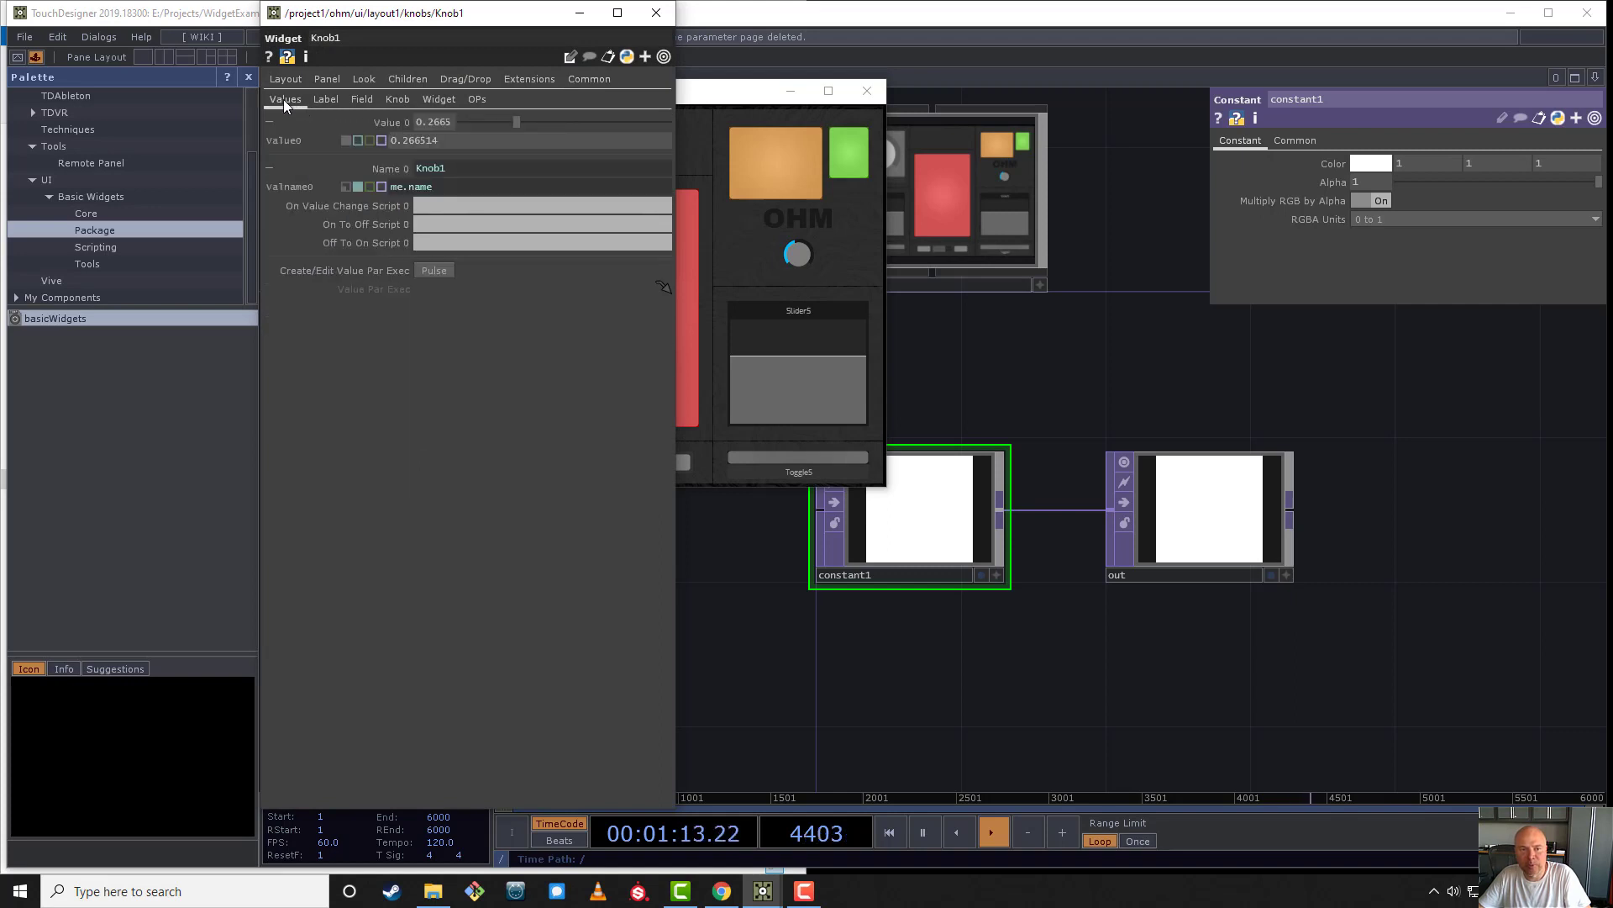
left_click(383, 126)
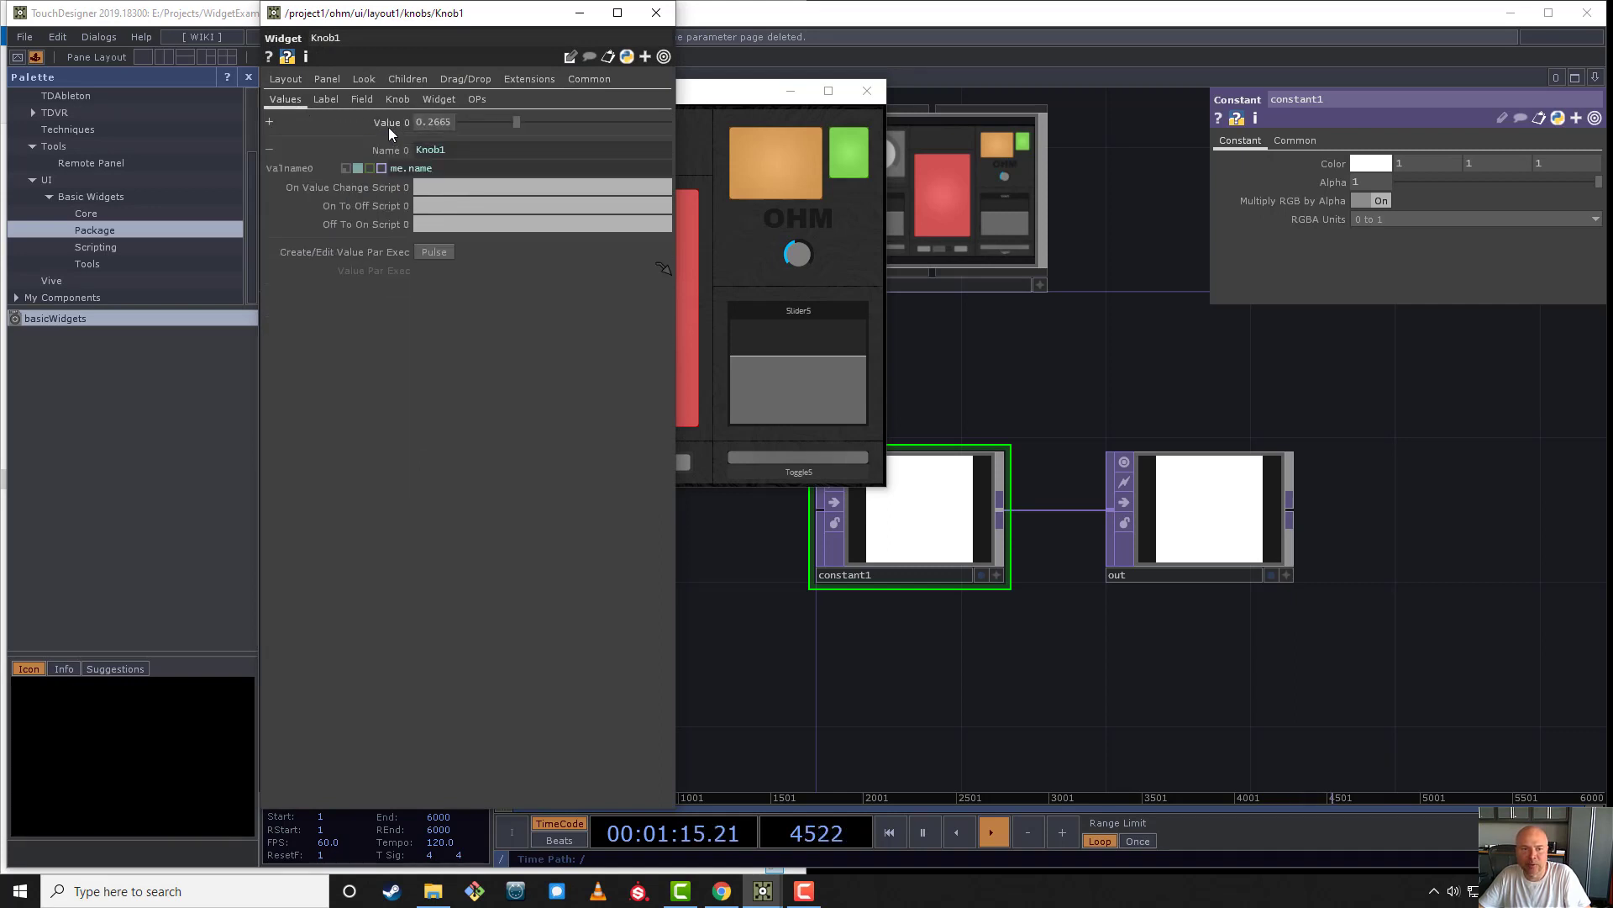
right_click(389, 127)
left_click(422, 89)
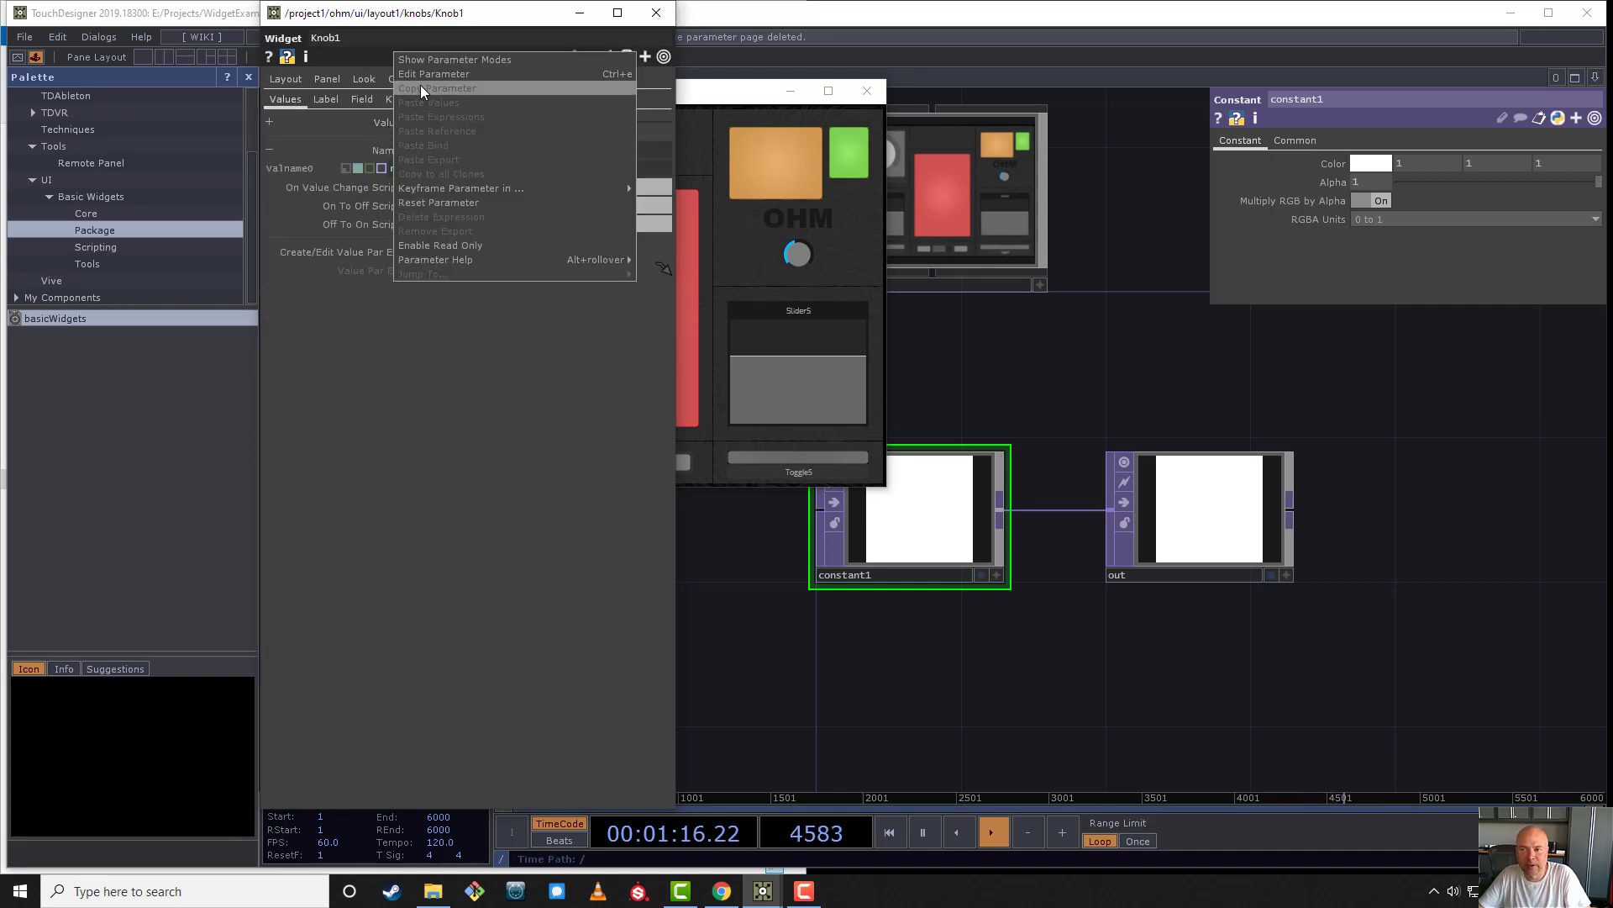
- Paste the copied parameter as a reference into constant1's red channel, then test it with Knob1's Value 0 at 0.24
left_click(1334, 163)
right_click(1383, 185)
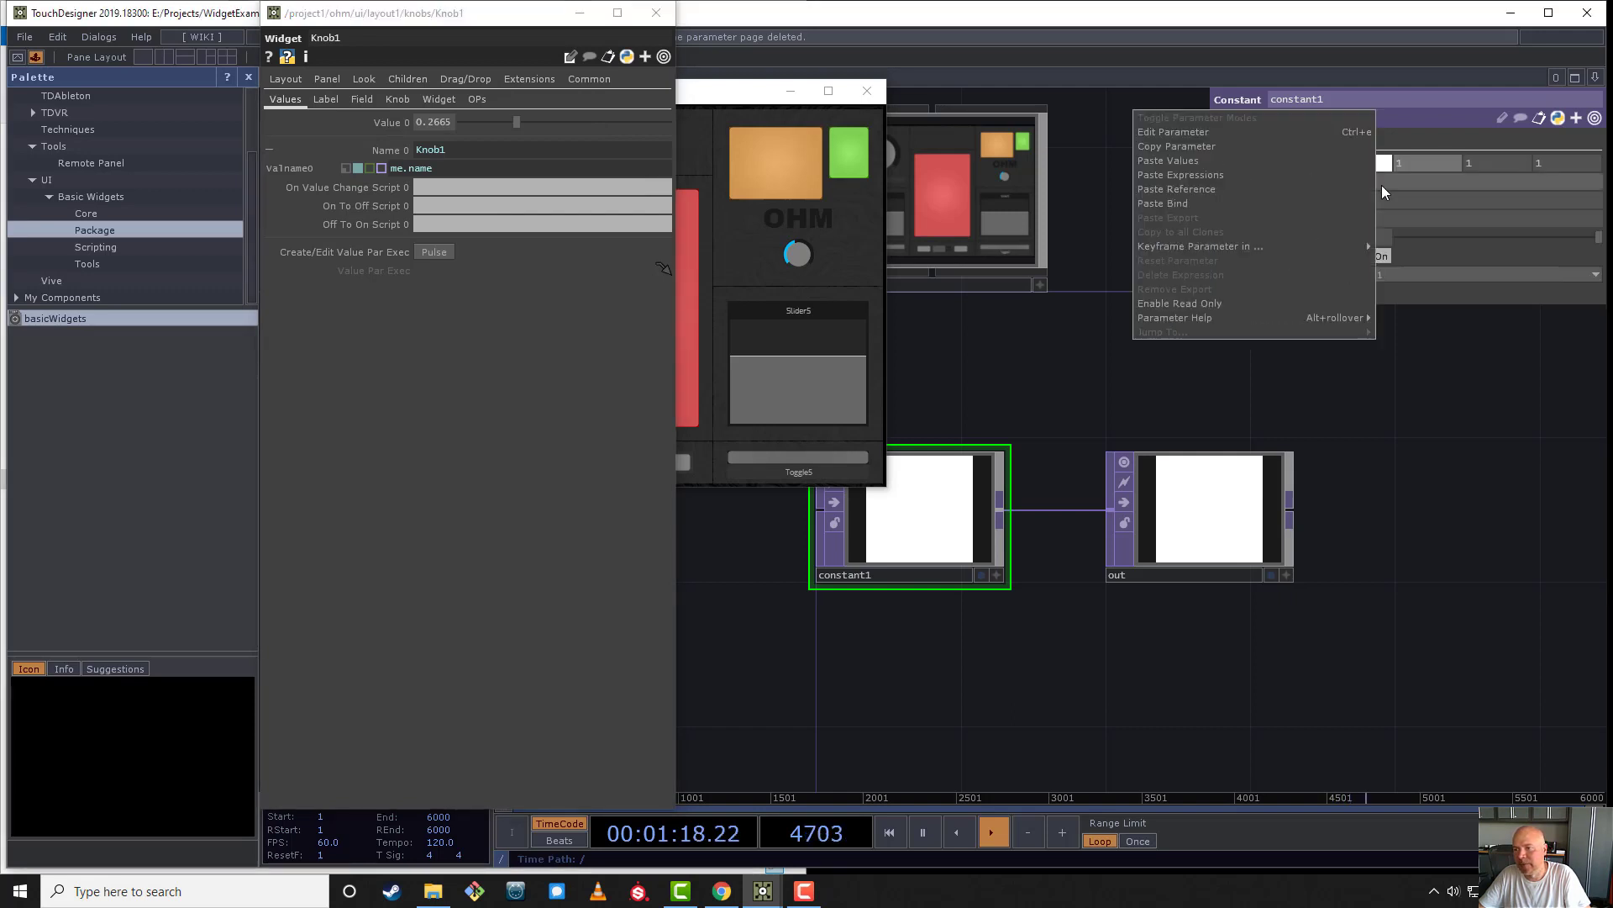
left_click(1334, 183)
left_click_drag(514, 125, 466, 143)
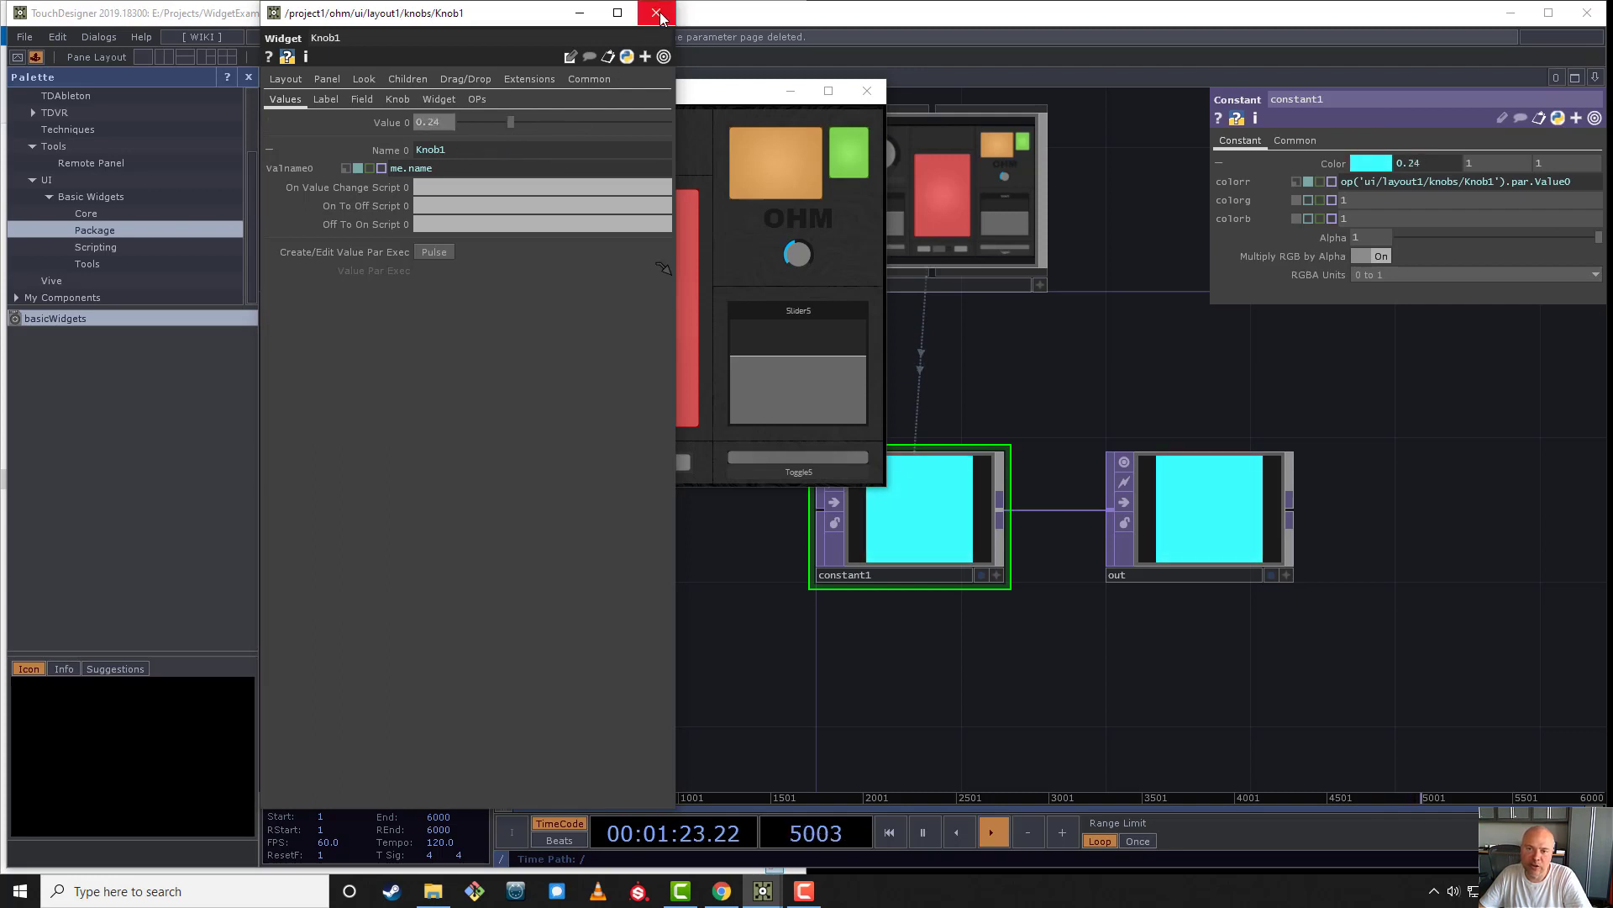
left_click(659, 15)
- Move the ui viewer away from the network and widen constant1's parameters to examine the full red channel expression
left_click_drag(749, 99, 417, 225)
scroll(894, 379, "up", 3)
scroll(890, 325, "down", 3)
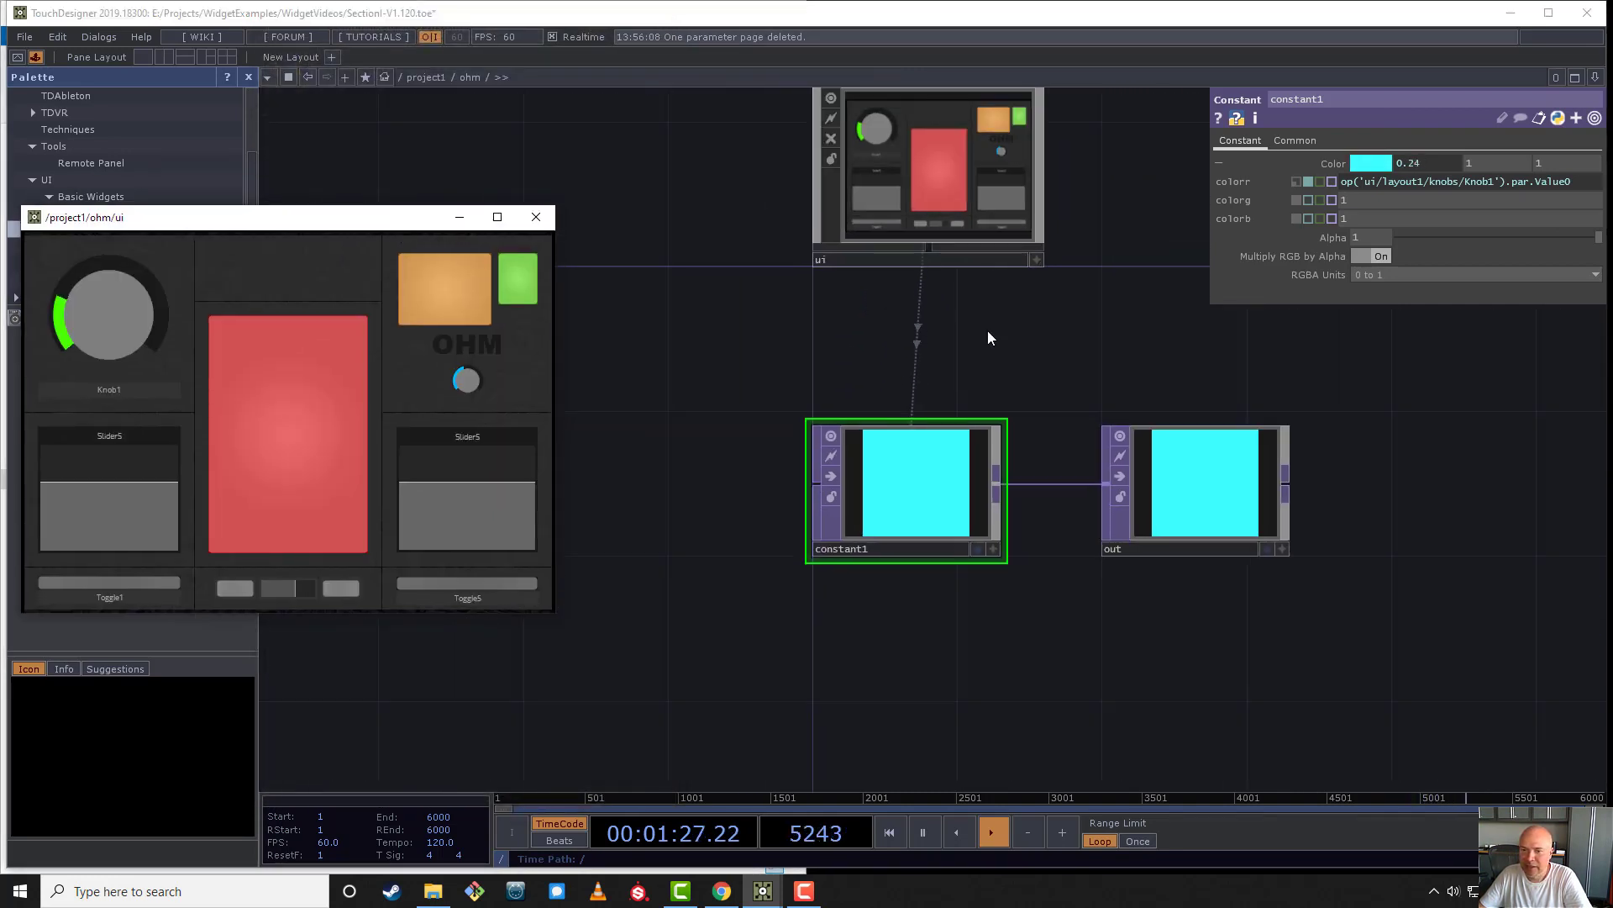
left_click(871, 551)
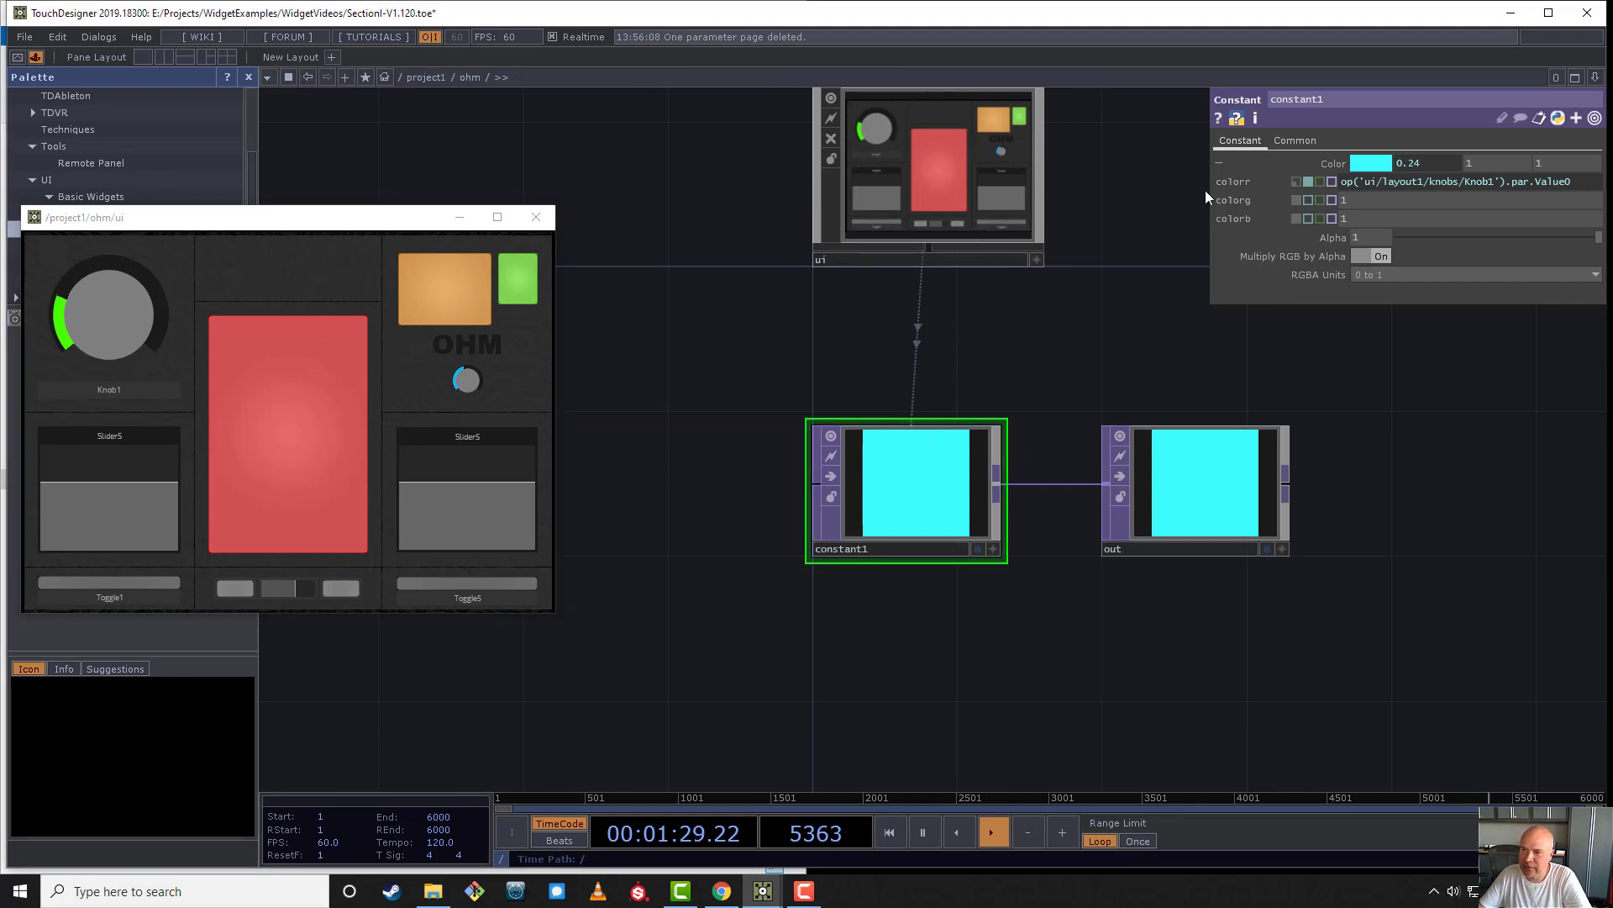
left_click_drag(1212, 196, 1022, 196)
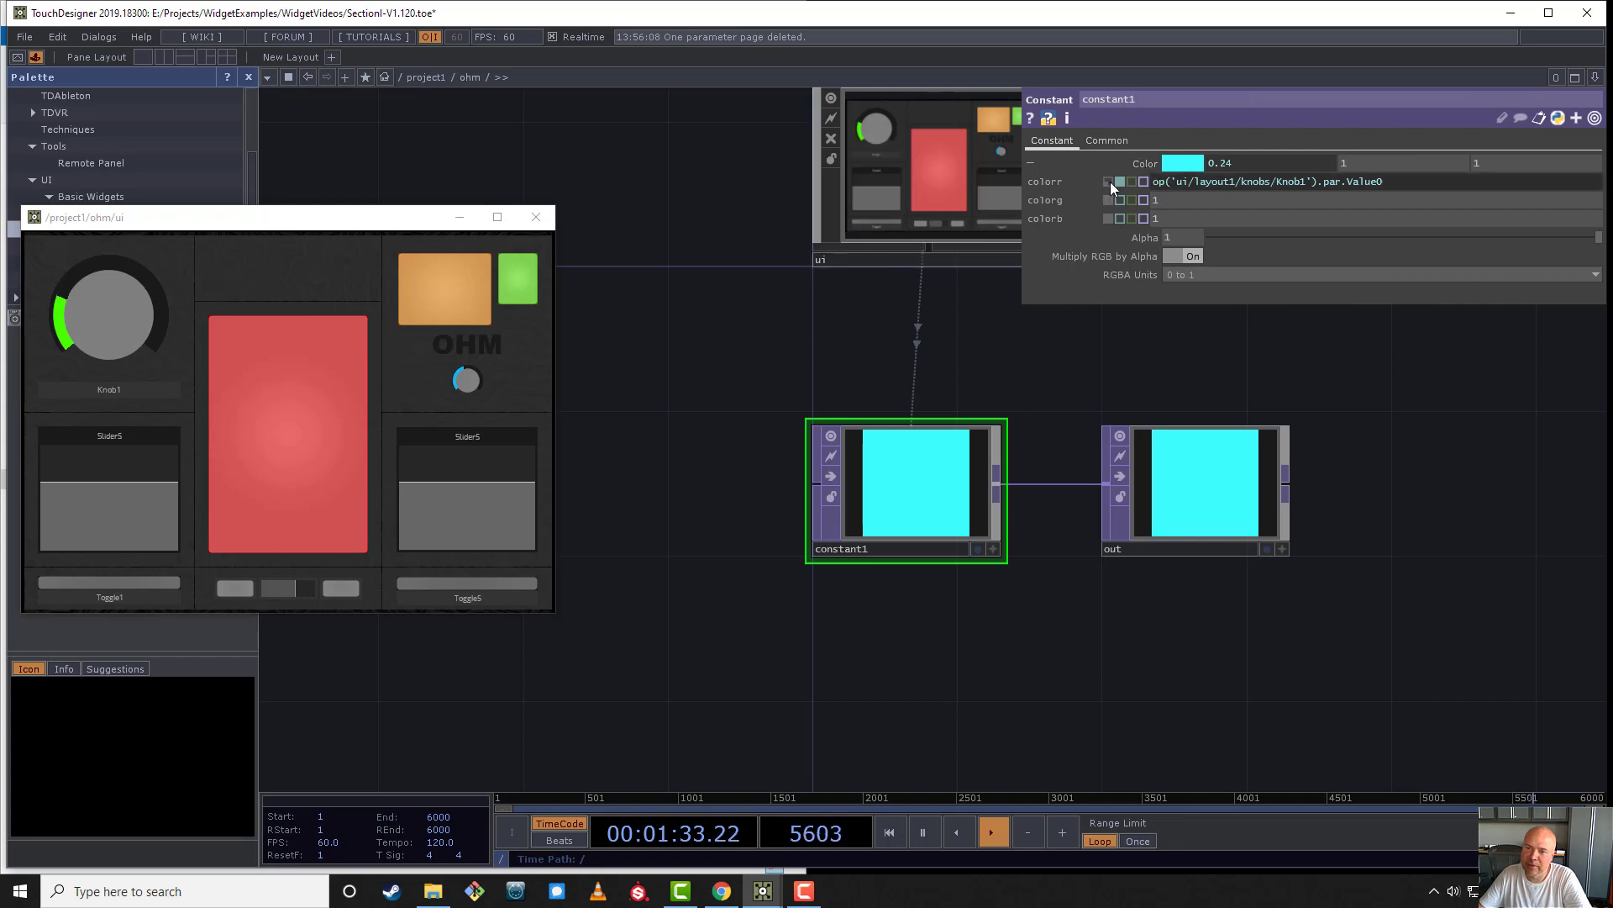
left_click(1226, 184)
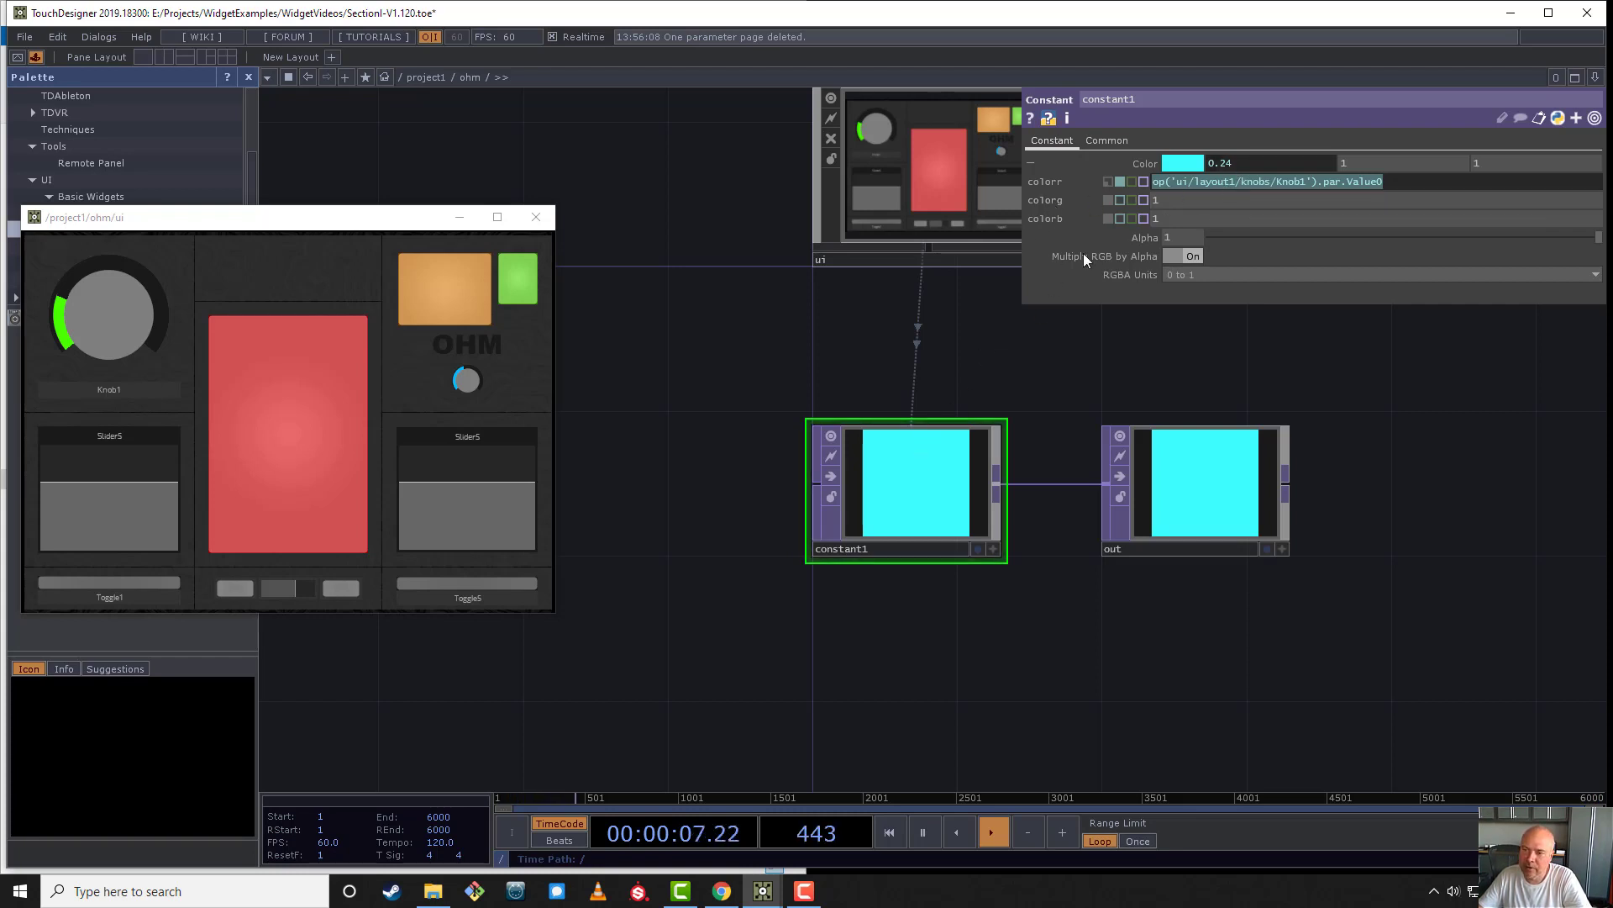
left_click(1229, 182)
- Go into ui/layout1/knobs, set Knob1's Value 0 to about 0.474 and return to the ohm network
left_click(953, 183)
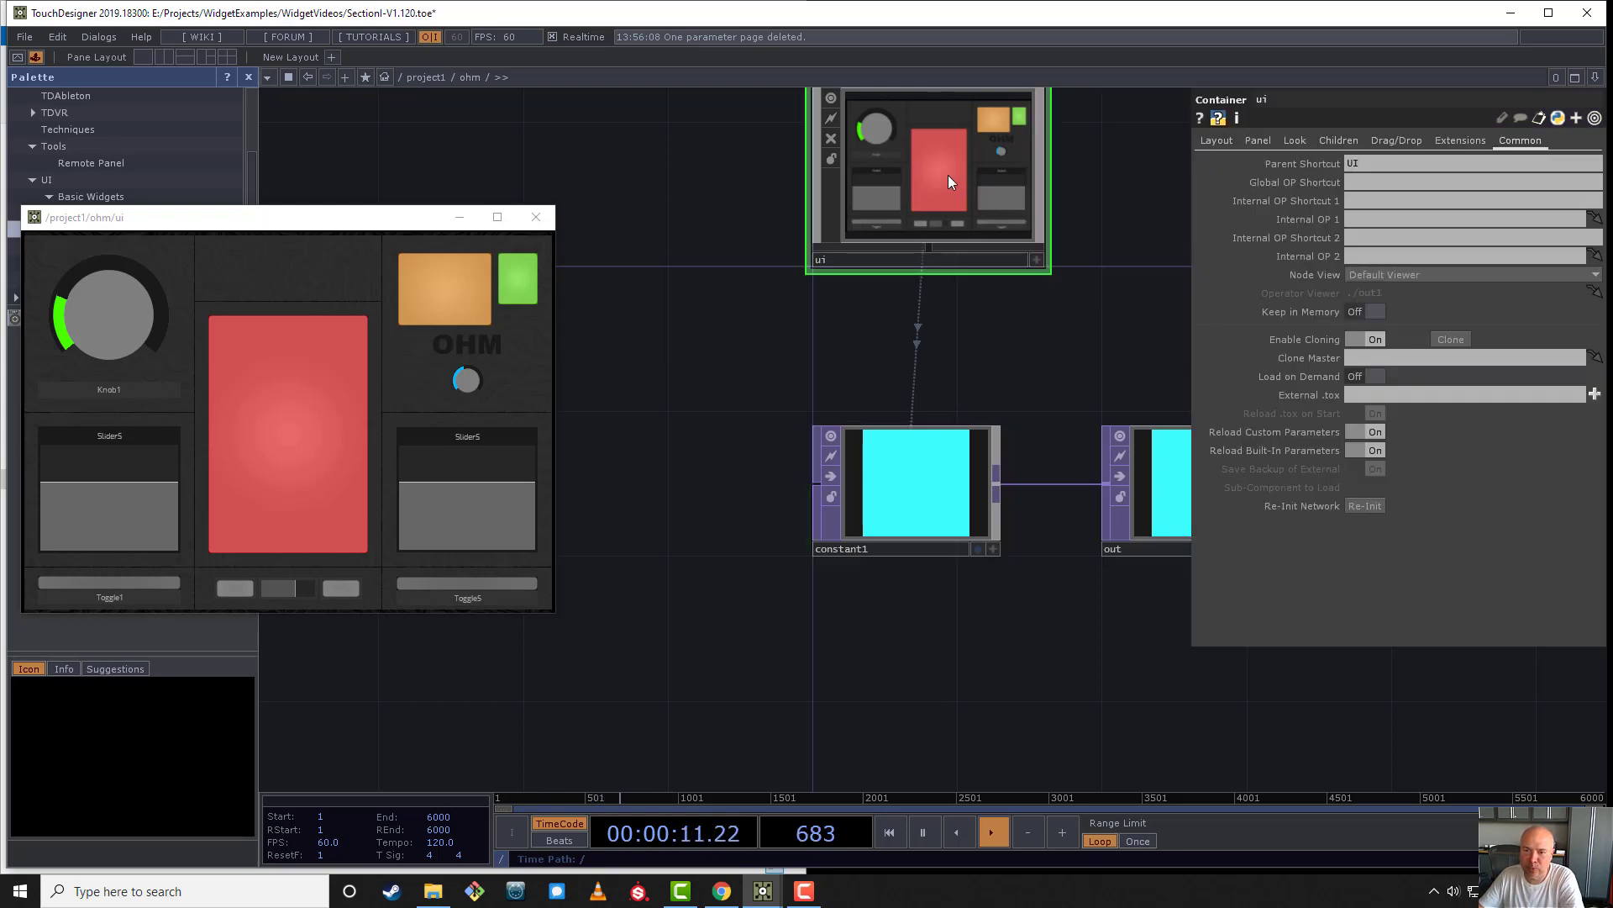
key("i")
left_click(739, 322)
key("i")
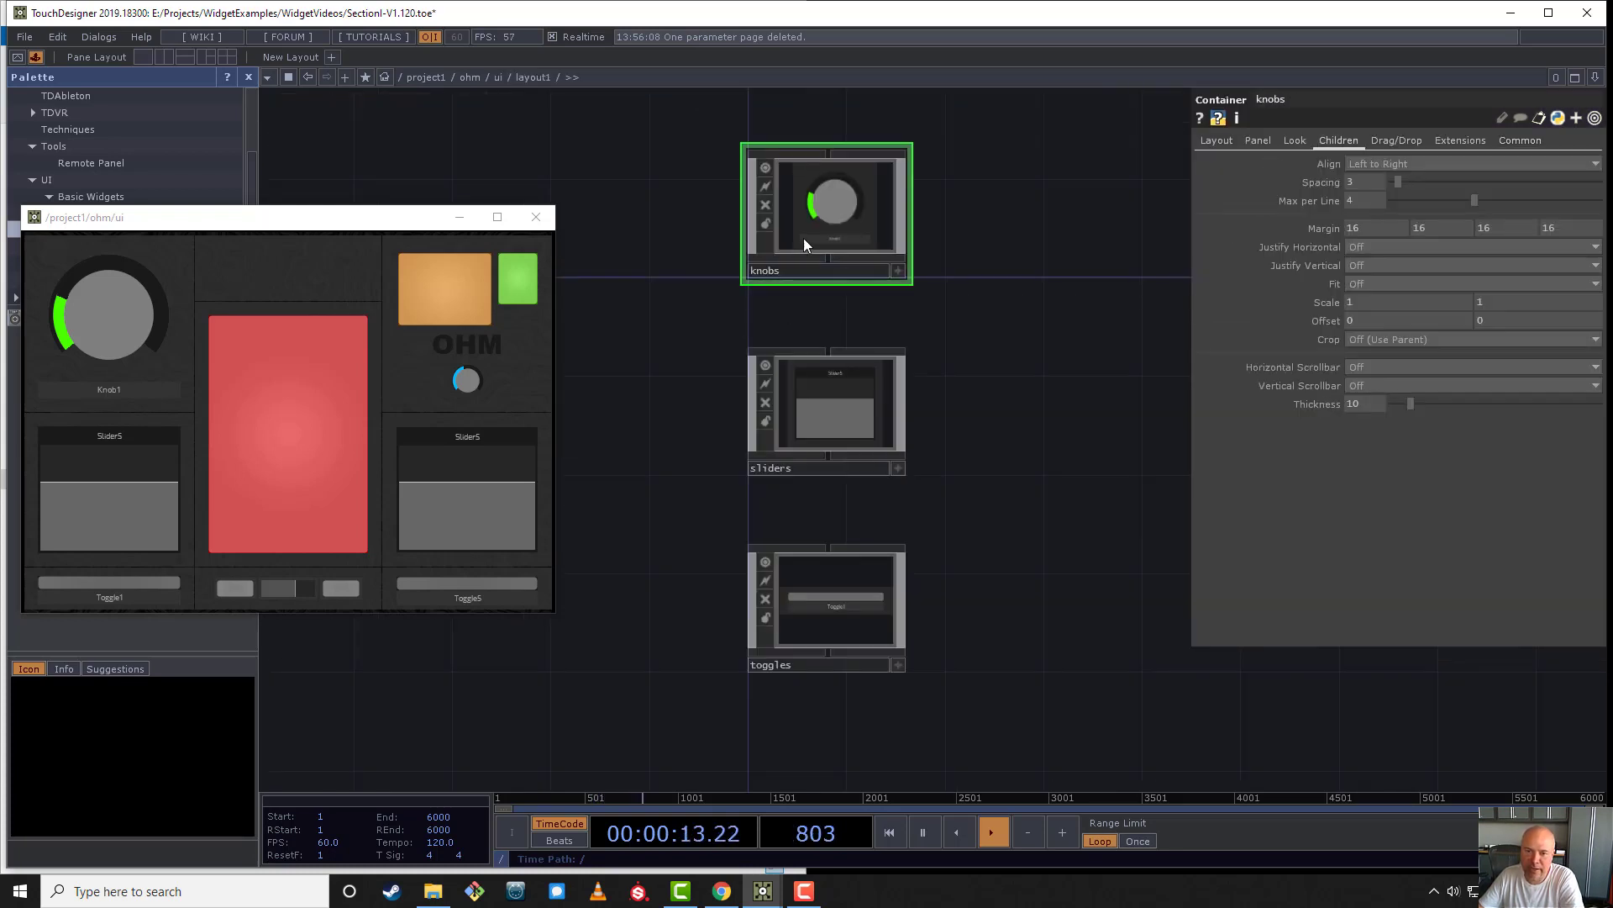
key("i")
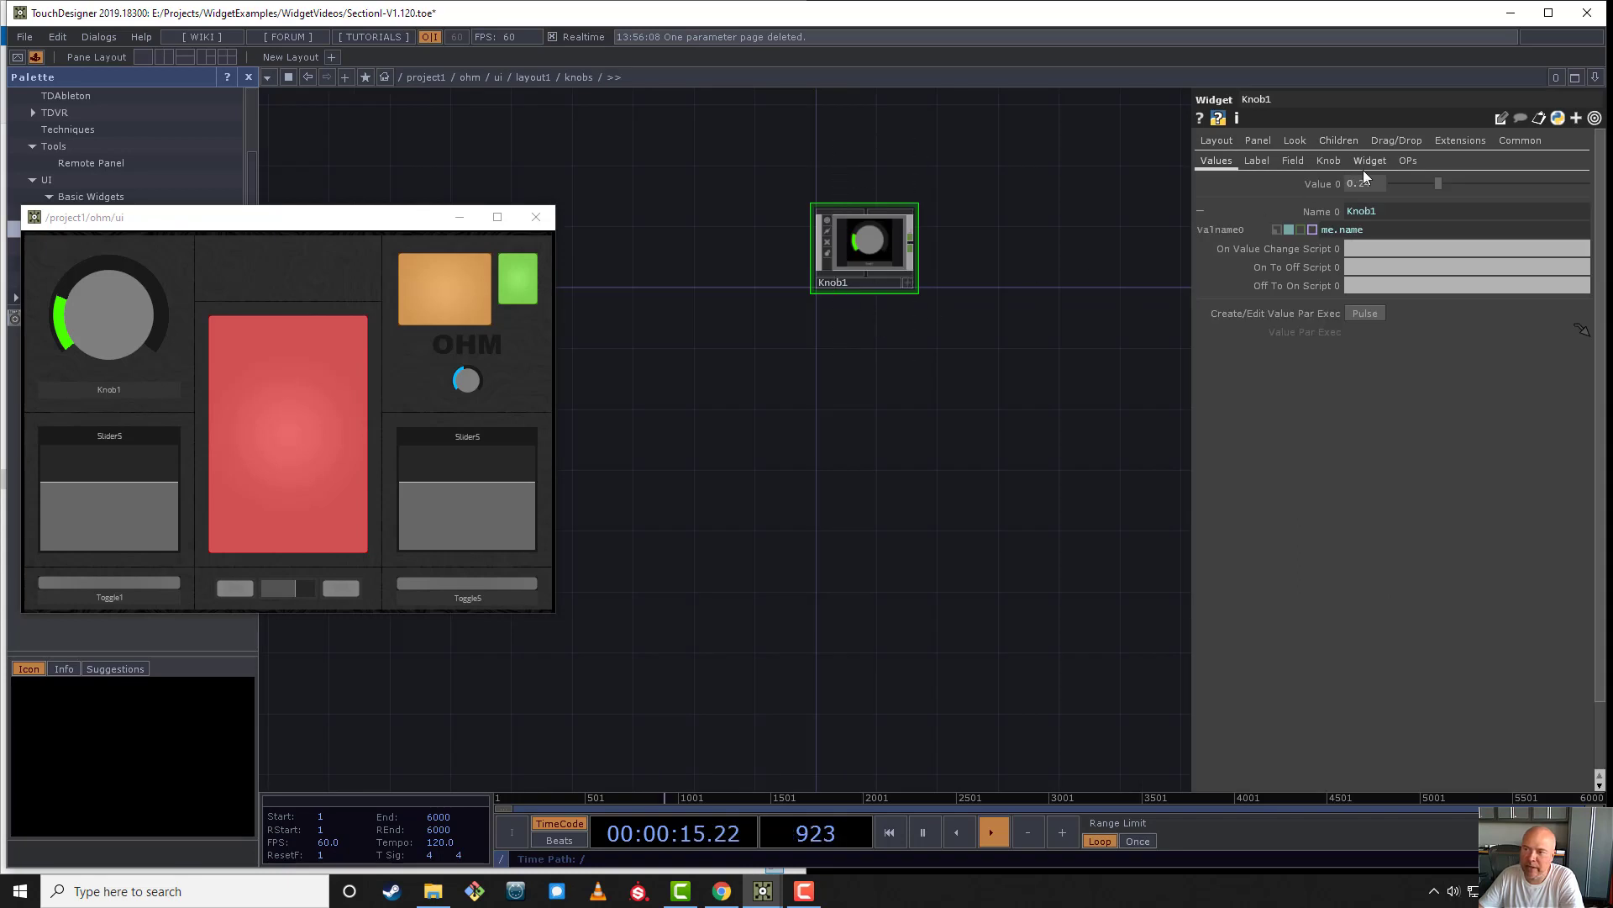
left_click_drag(1437, 185, 1513, 216)
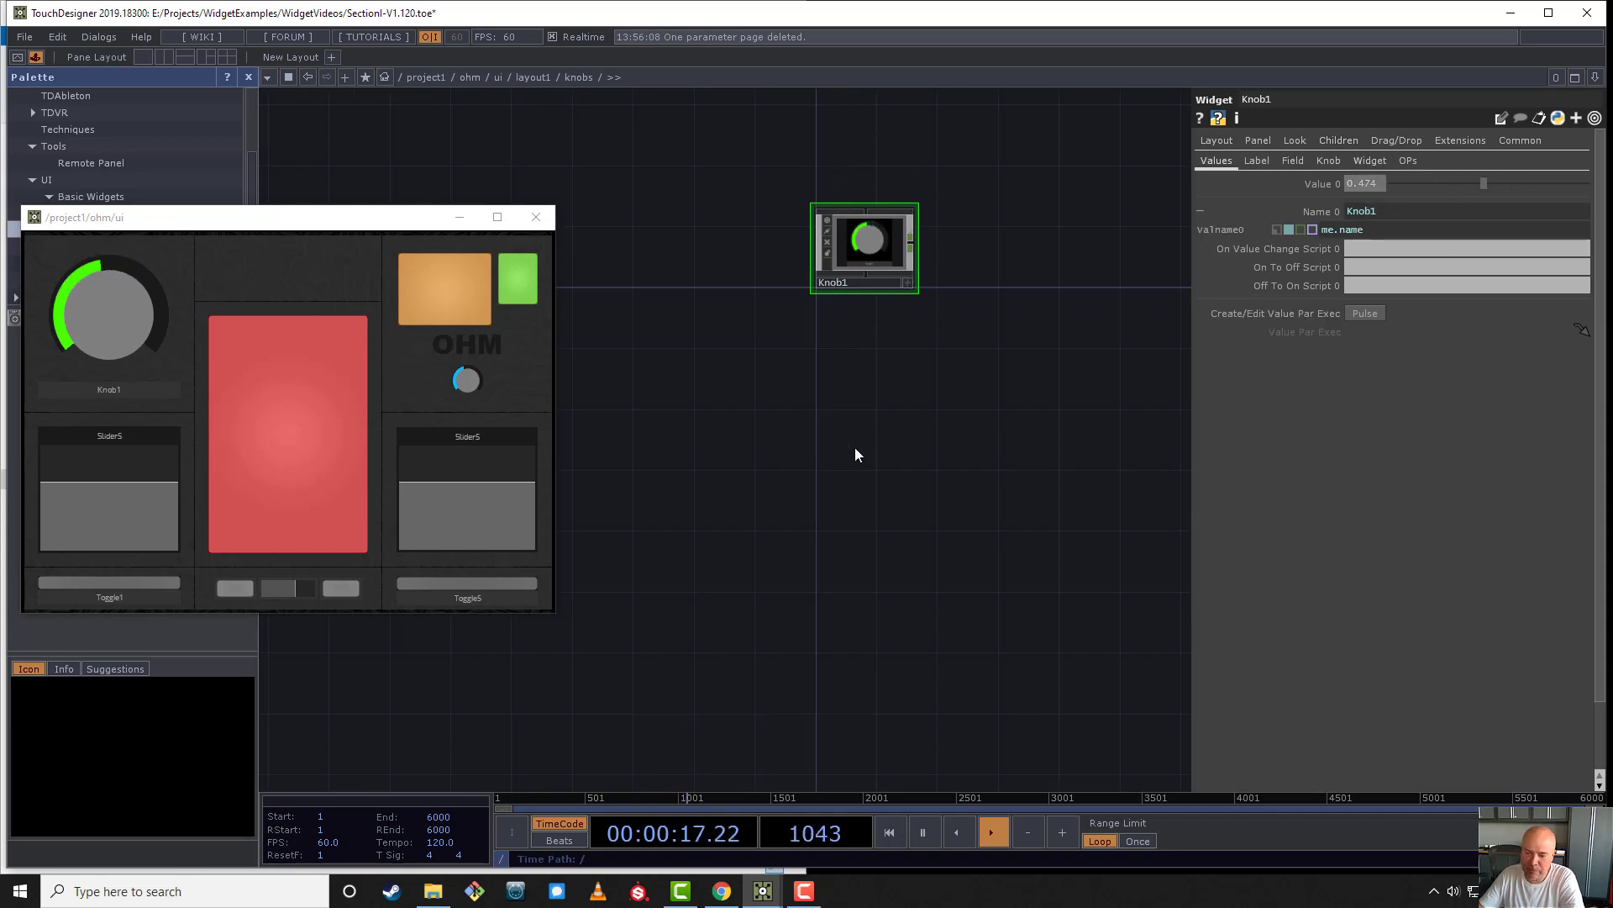
key("u")
key("u")
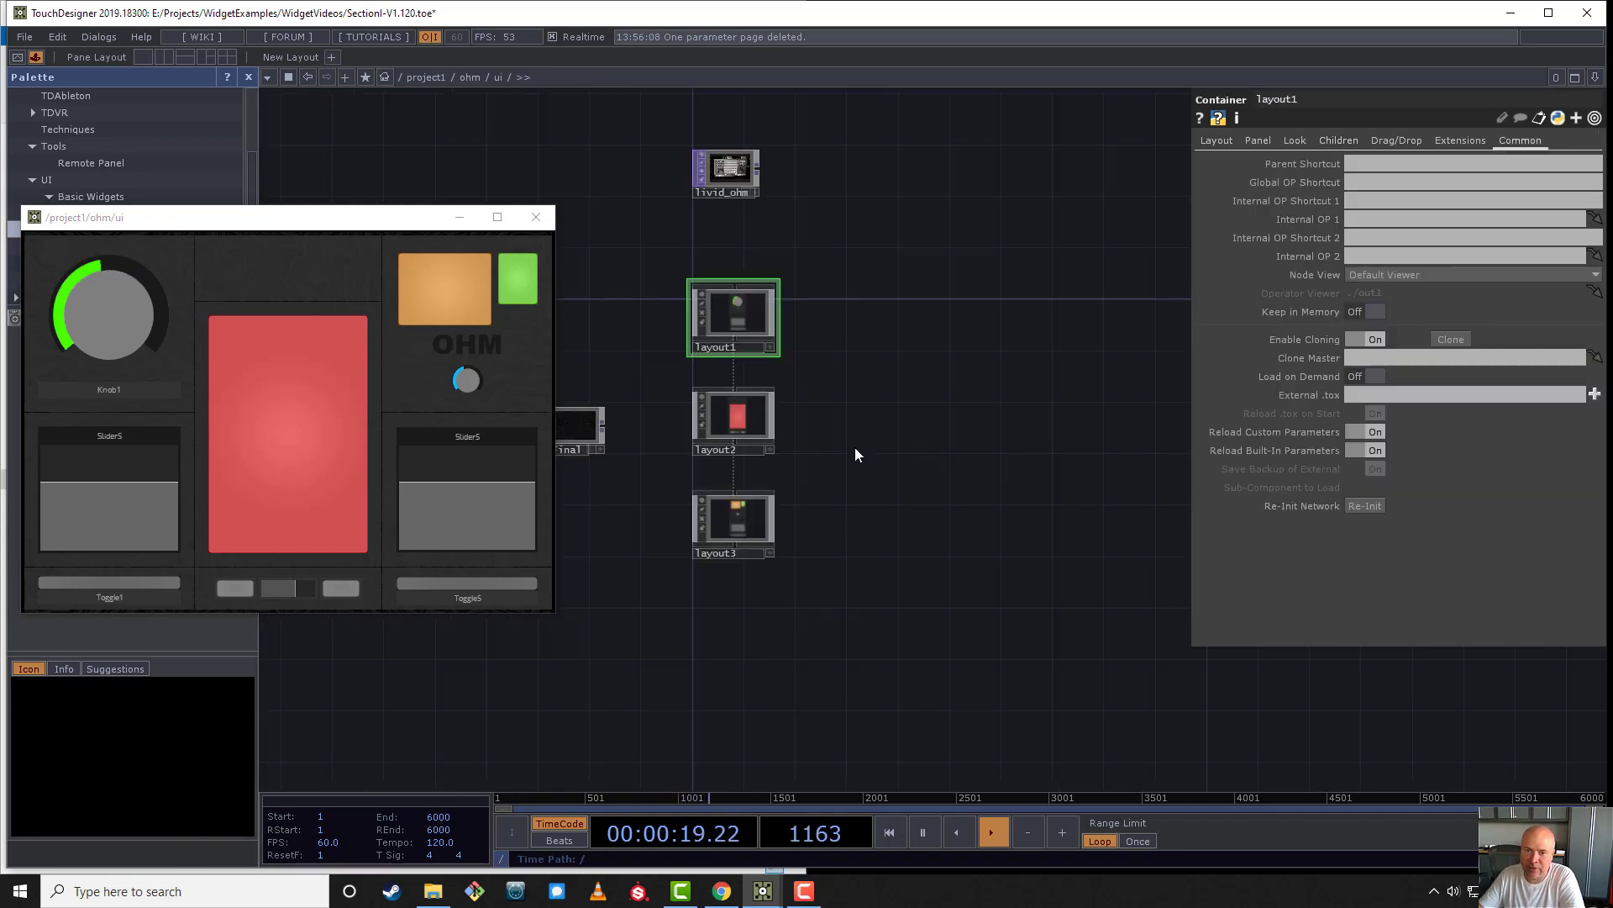
key("u")
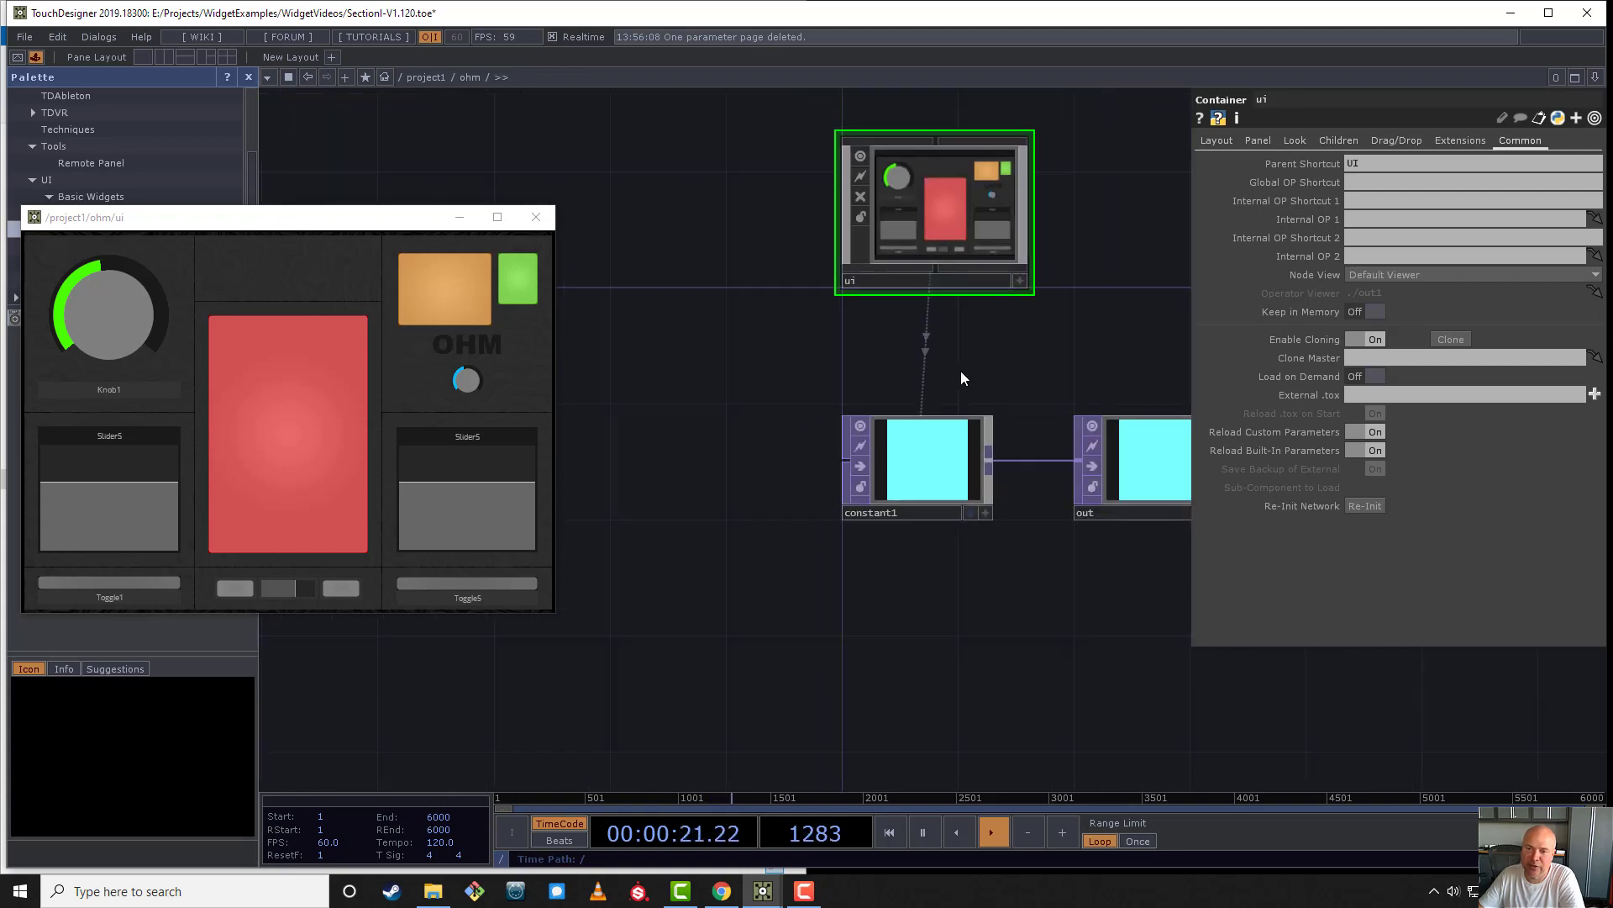
- Remove the knob reference from constant1's red channel so it is a plain 1, and move the floating ui viewer lower
left_click(832, 603)
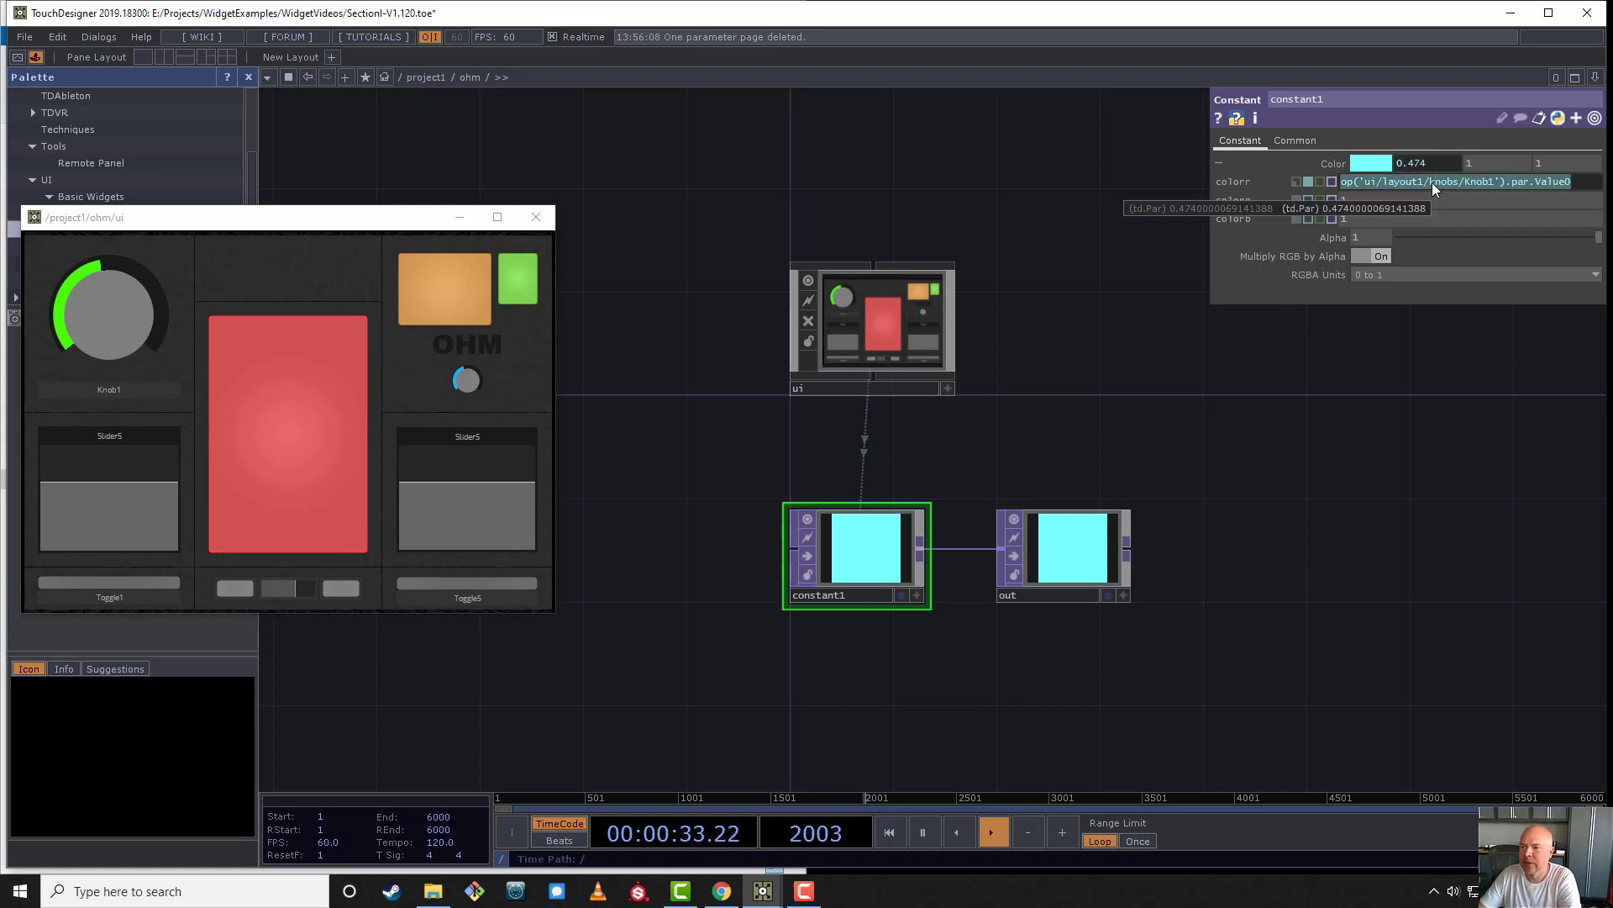
key("ctrl+z")
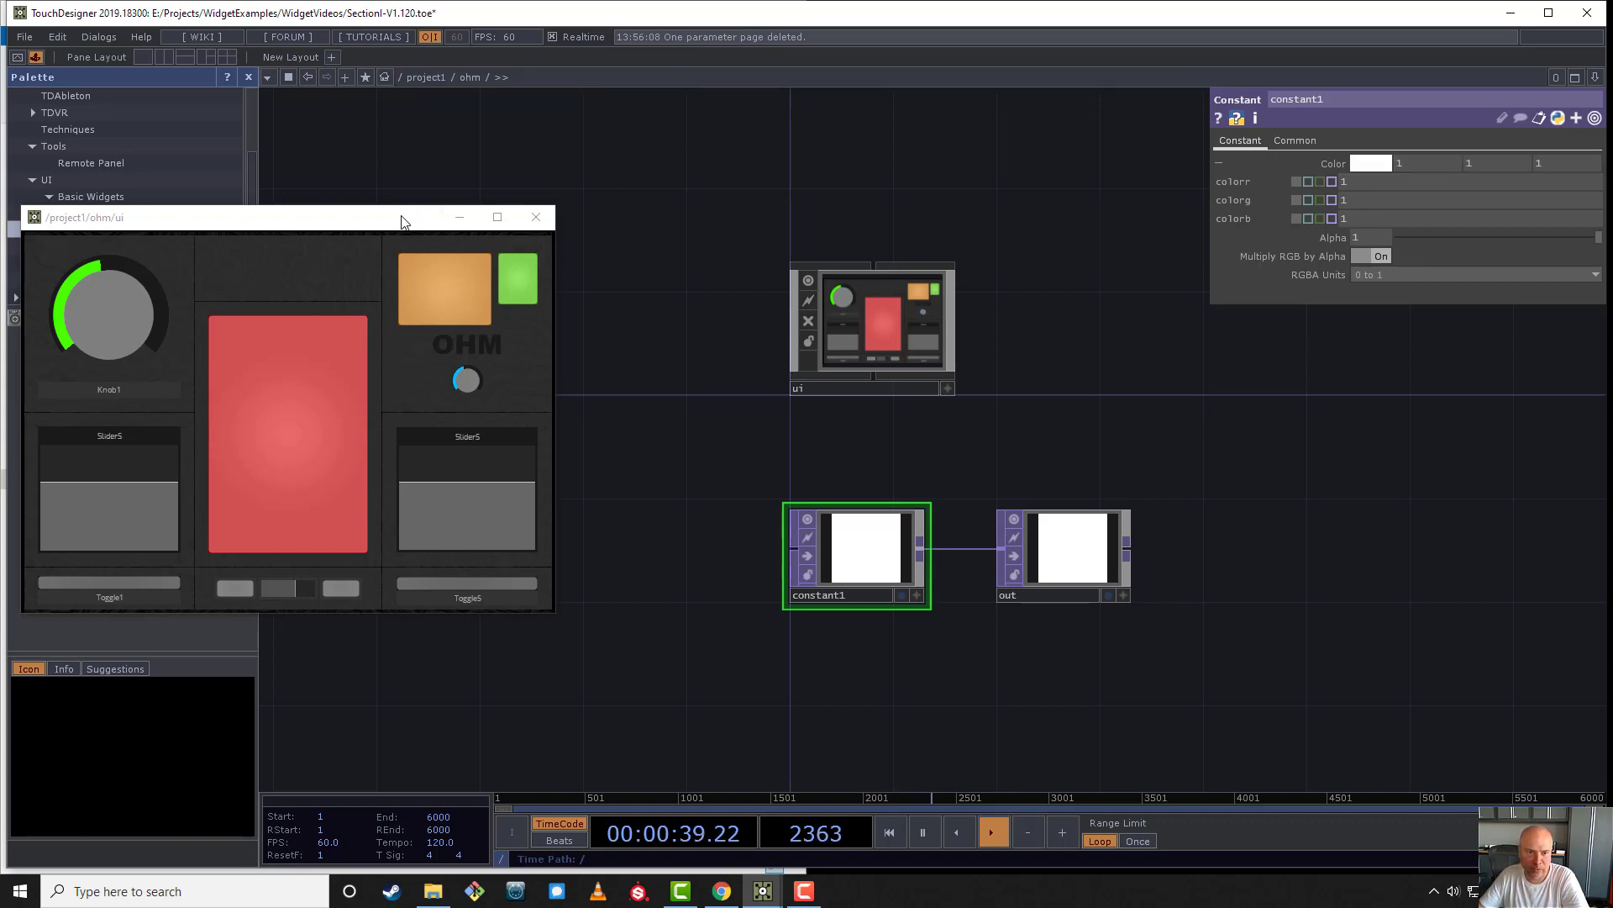
left_click_drag(394, 218, 437, 409)
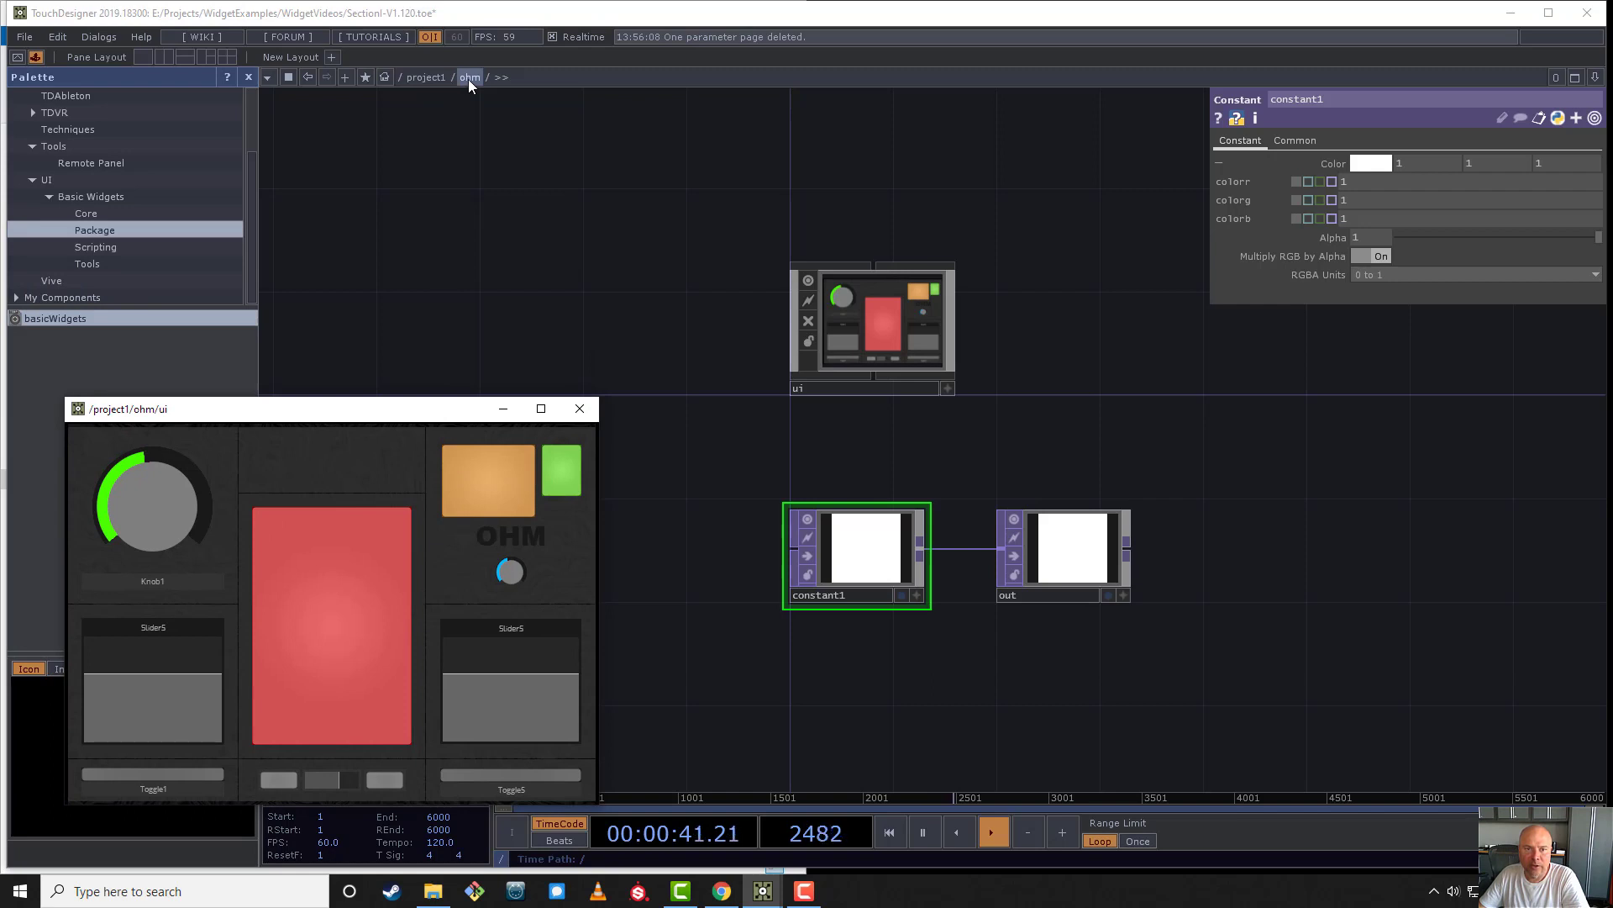
- Open the Component Editor for the ohm component, move it clear of the network and try turning Knob1 in the ui viewer
right_click(469, 80)
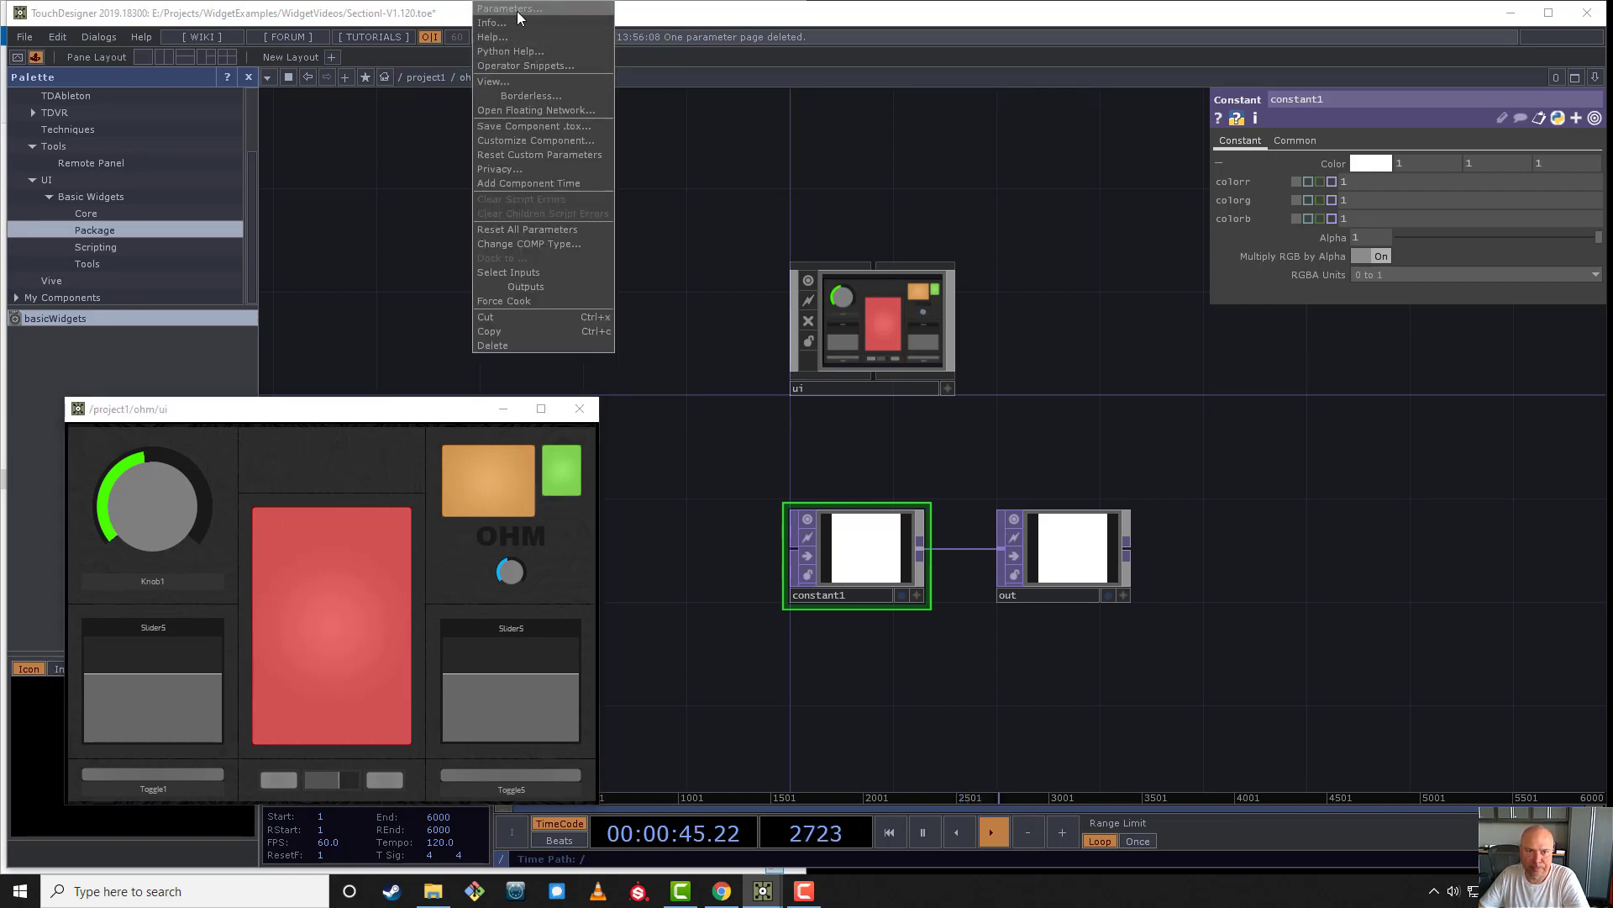
left_click(536, 141)
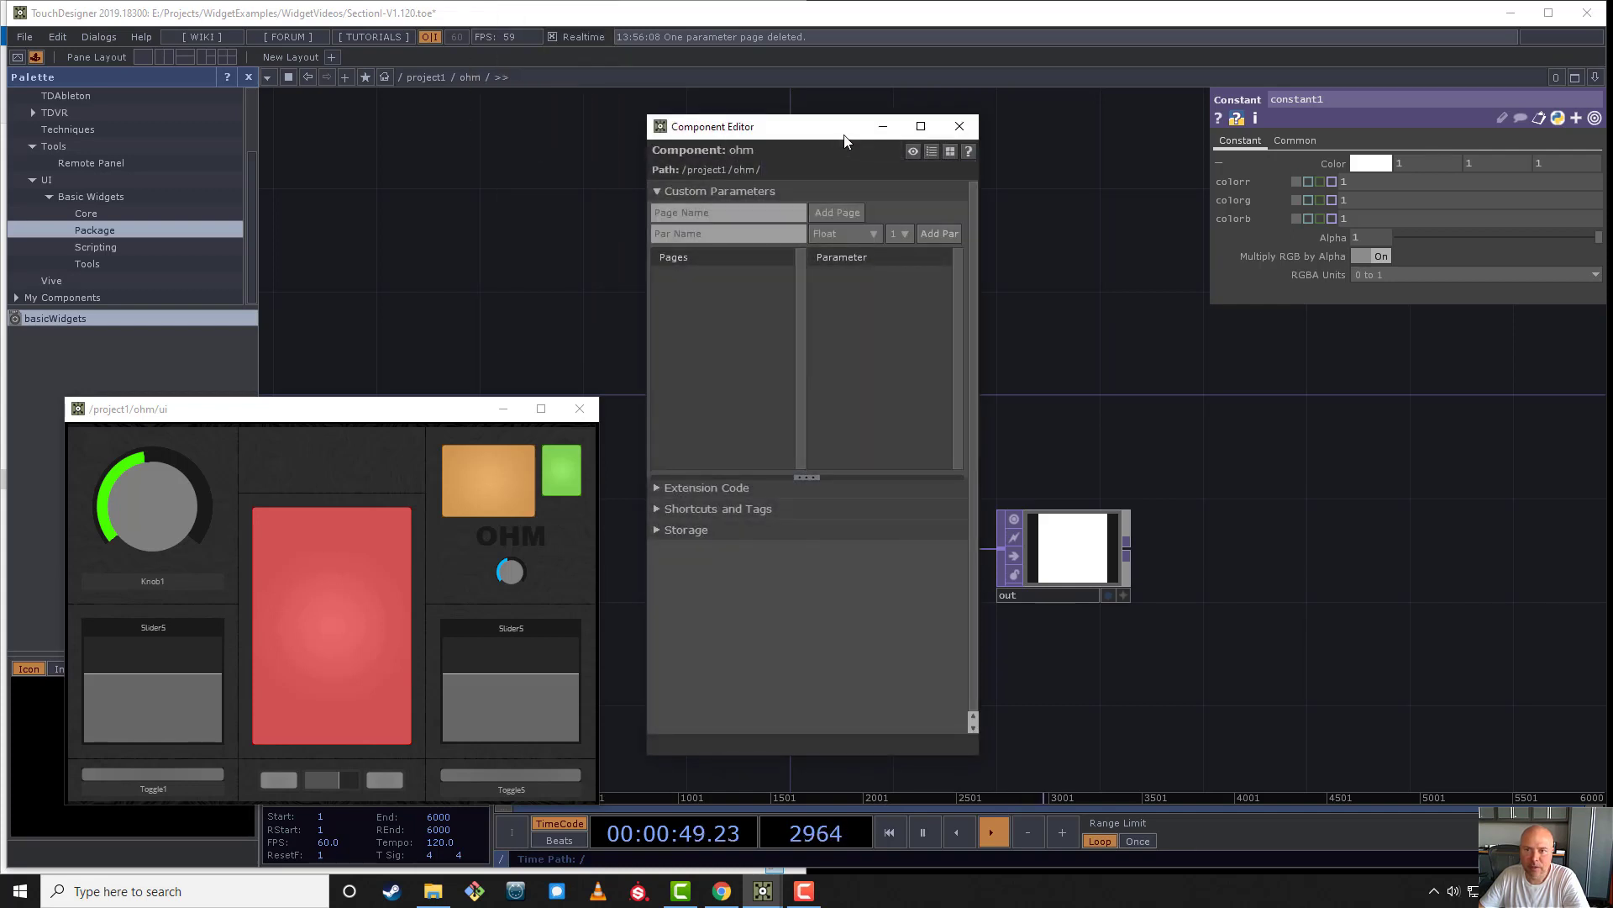
left_click_drag(829, 136, 524, 126)
left_click(172, 511)
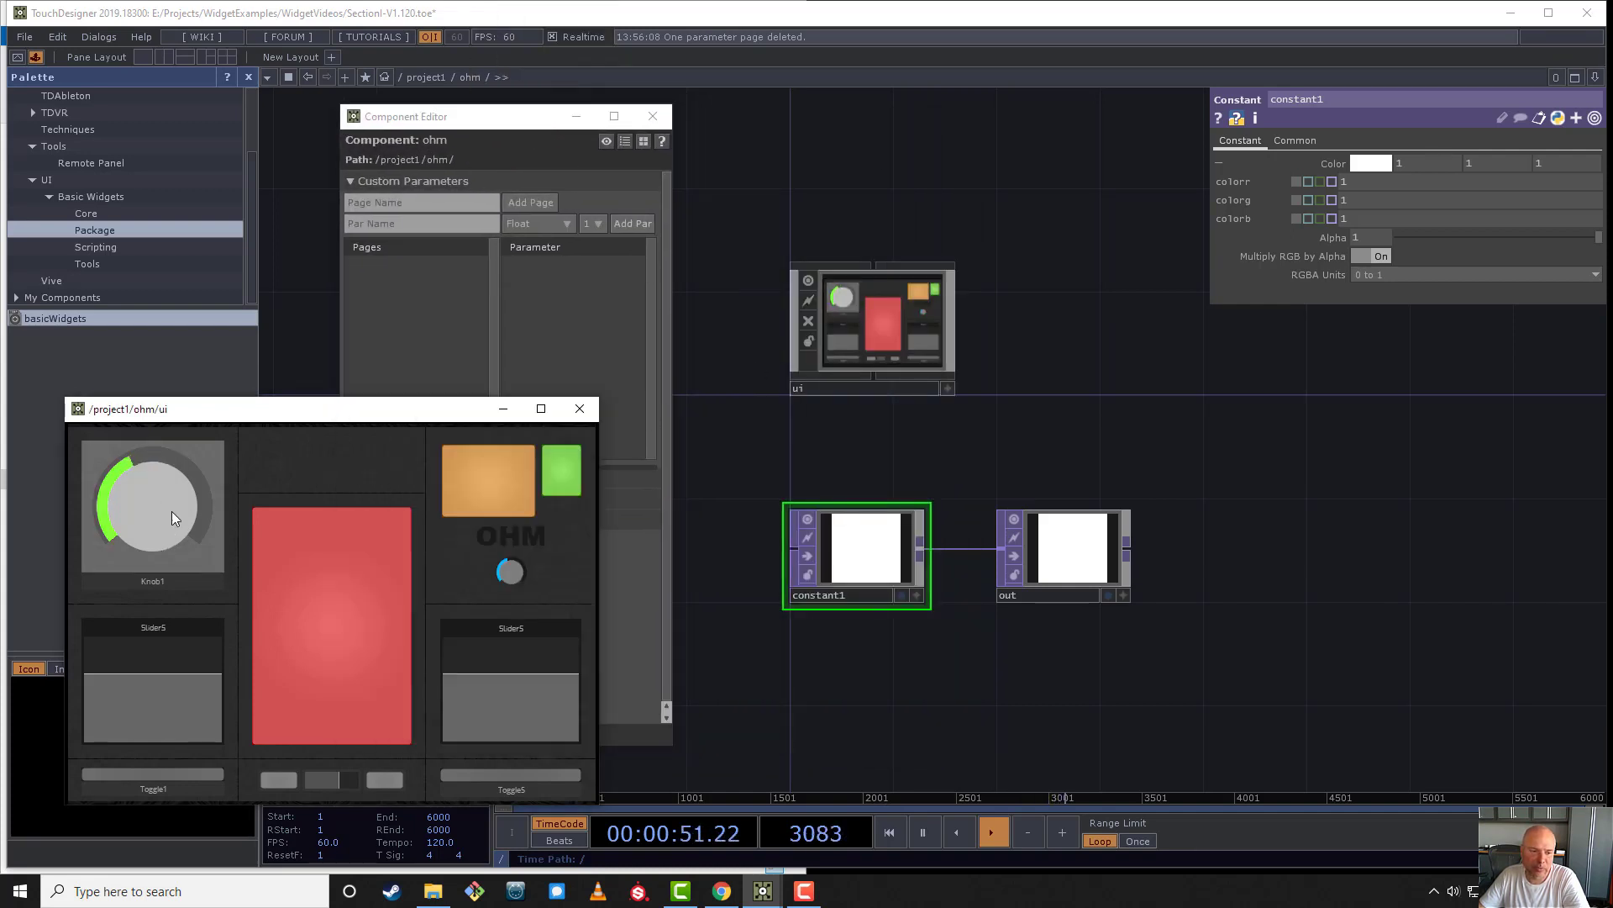
left_click_drag(177, 573, 170, 525)
- Add a custom parameter page named Knobs to ohm, with ohm's parameters open in a floating window beside the Component Editor
left_click(418, 205)
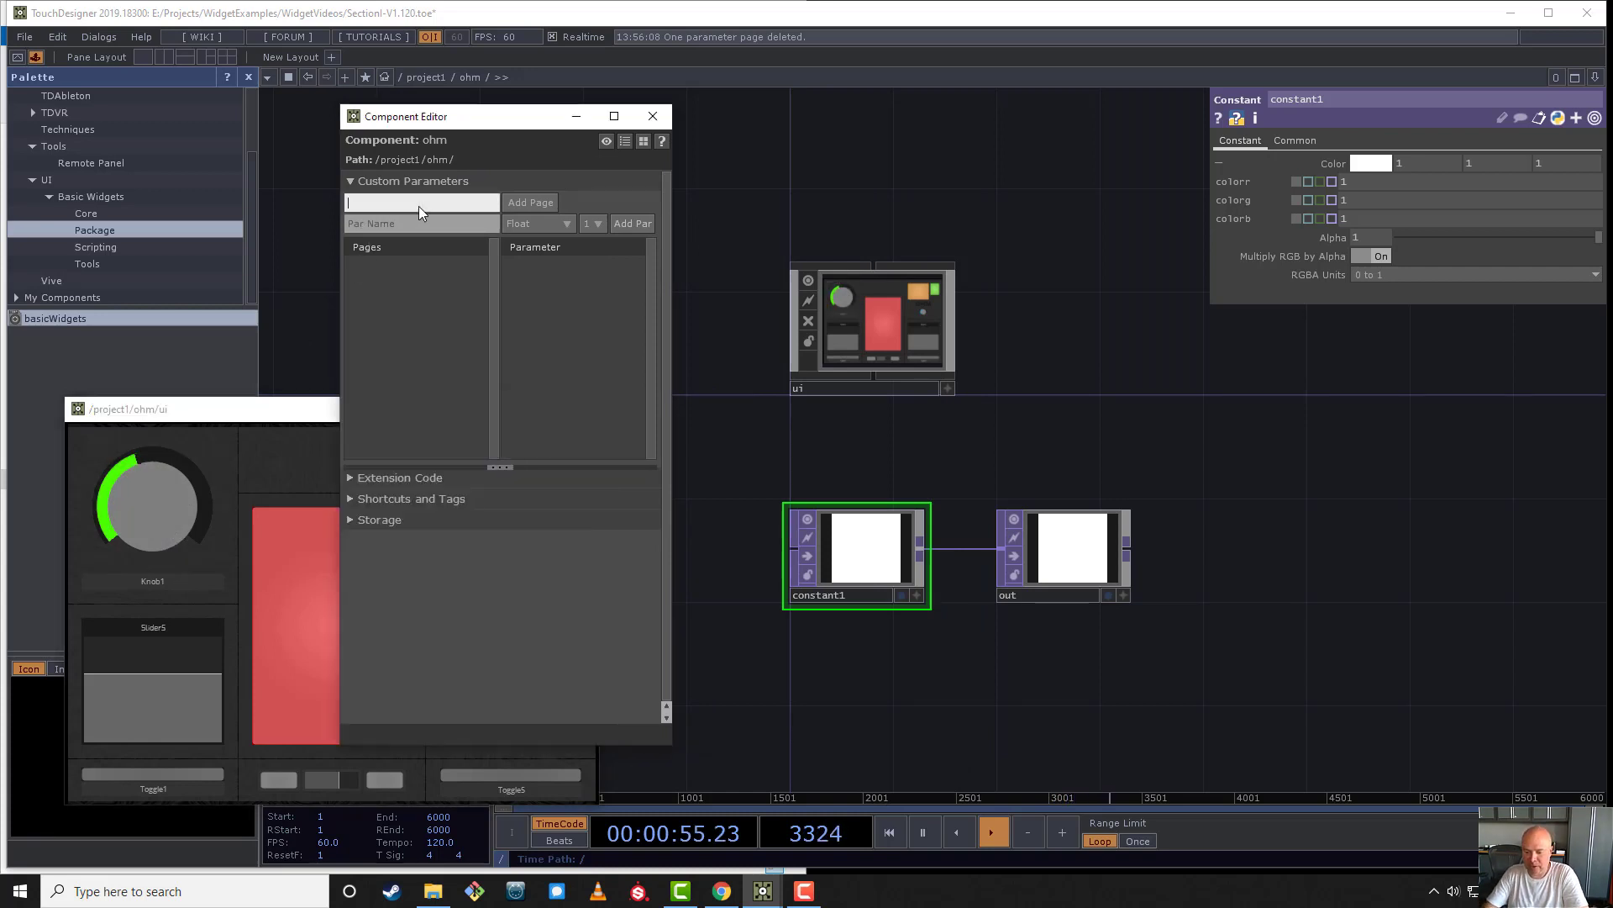
type("Knob")
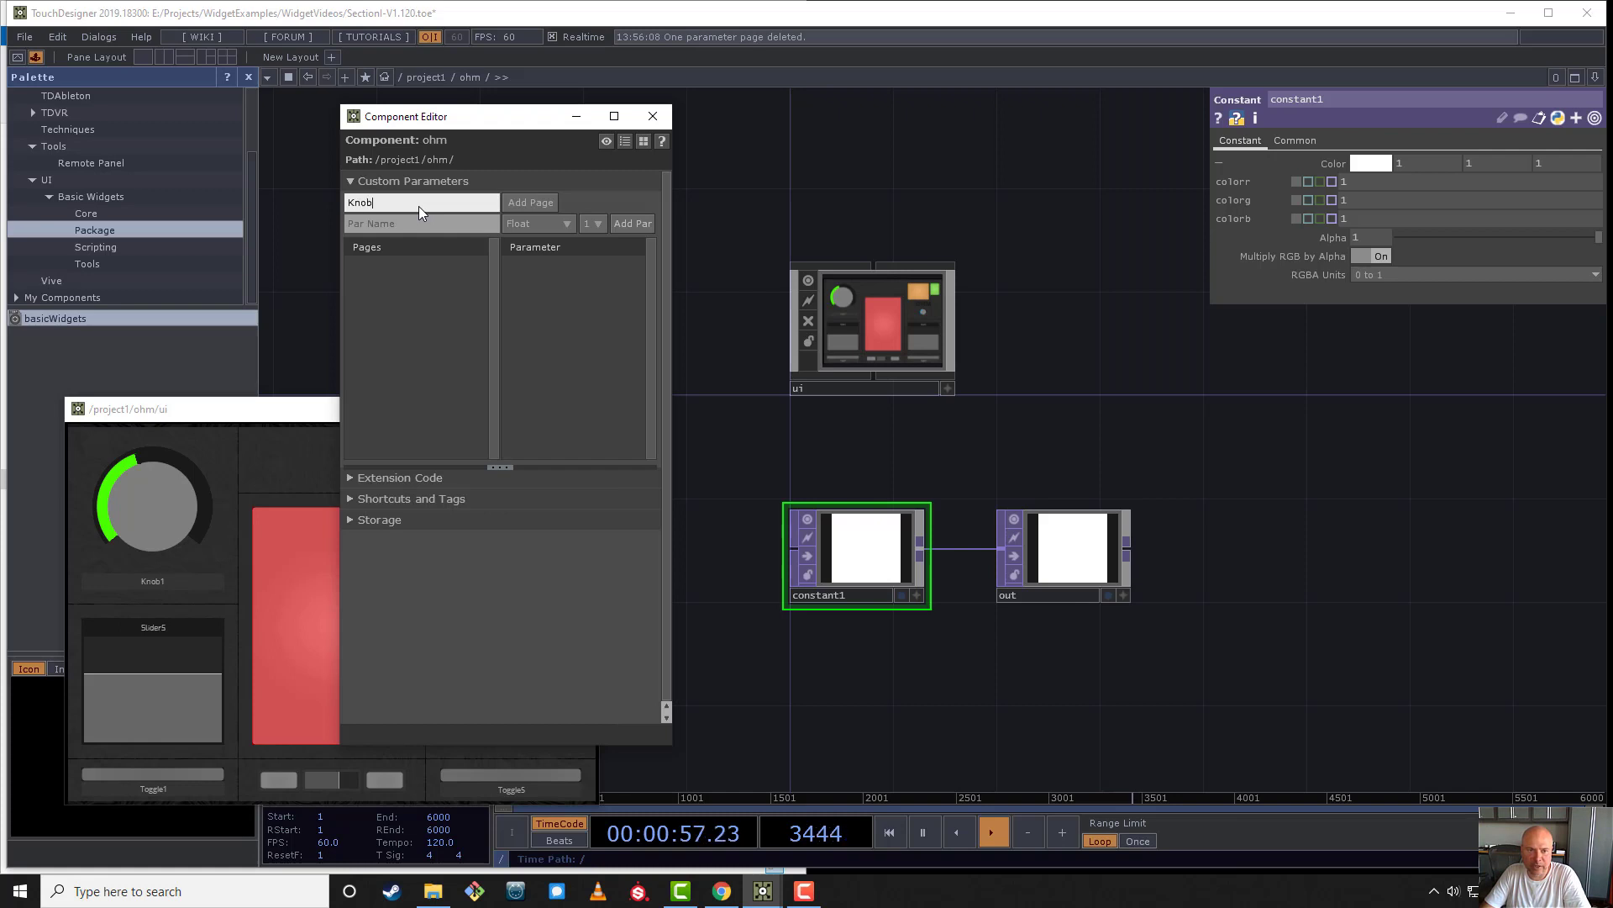
type("s")
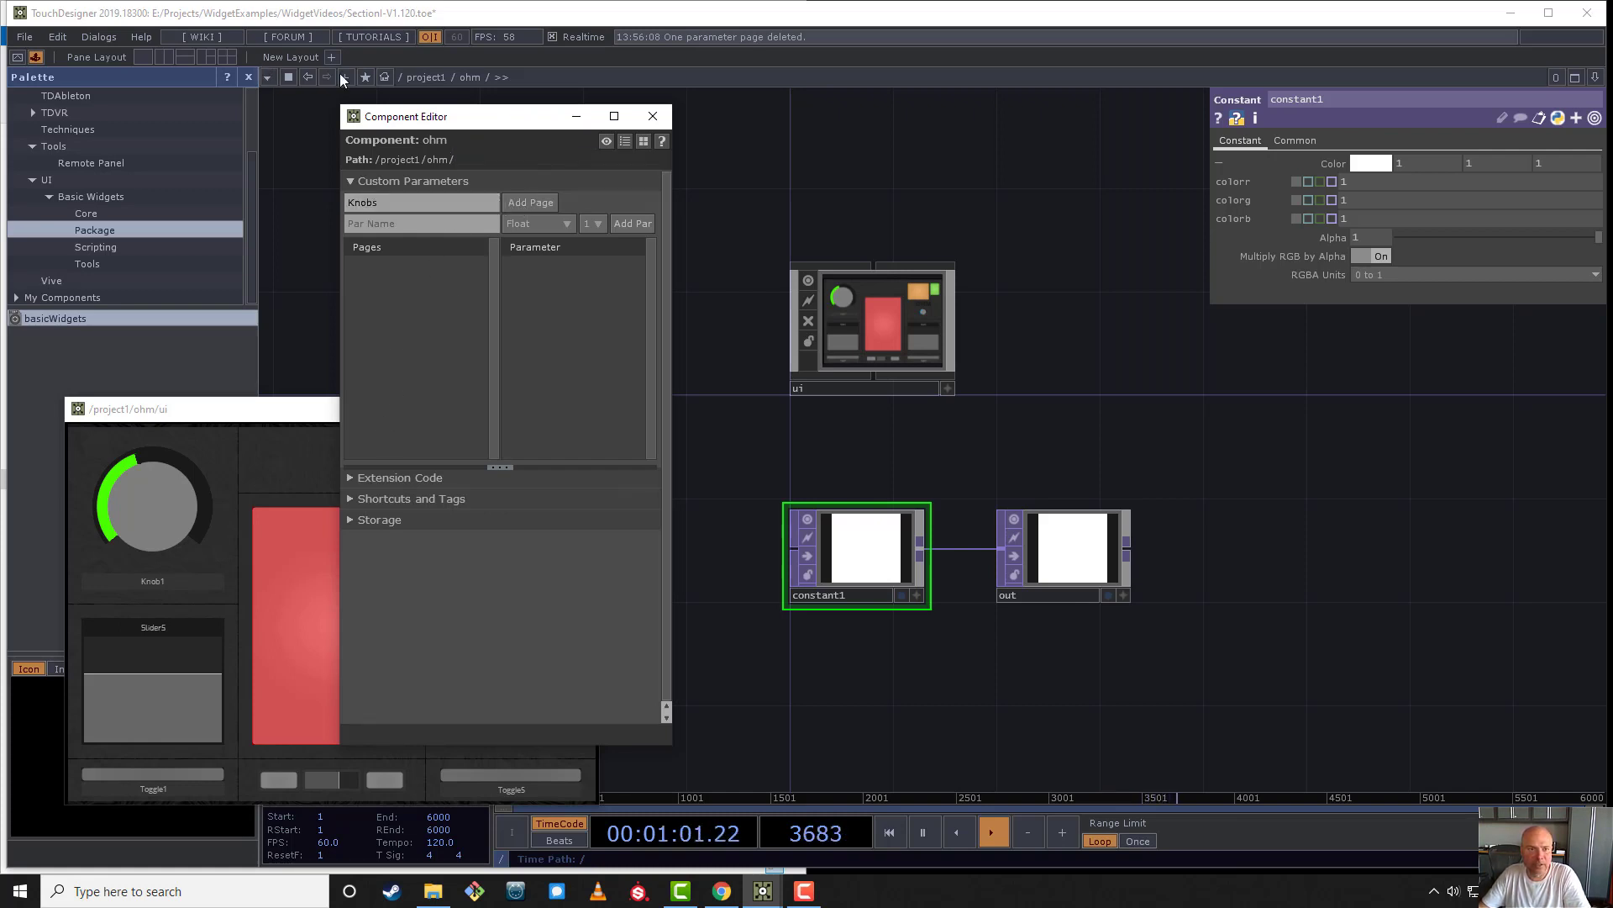
right_click(465, 76)
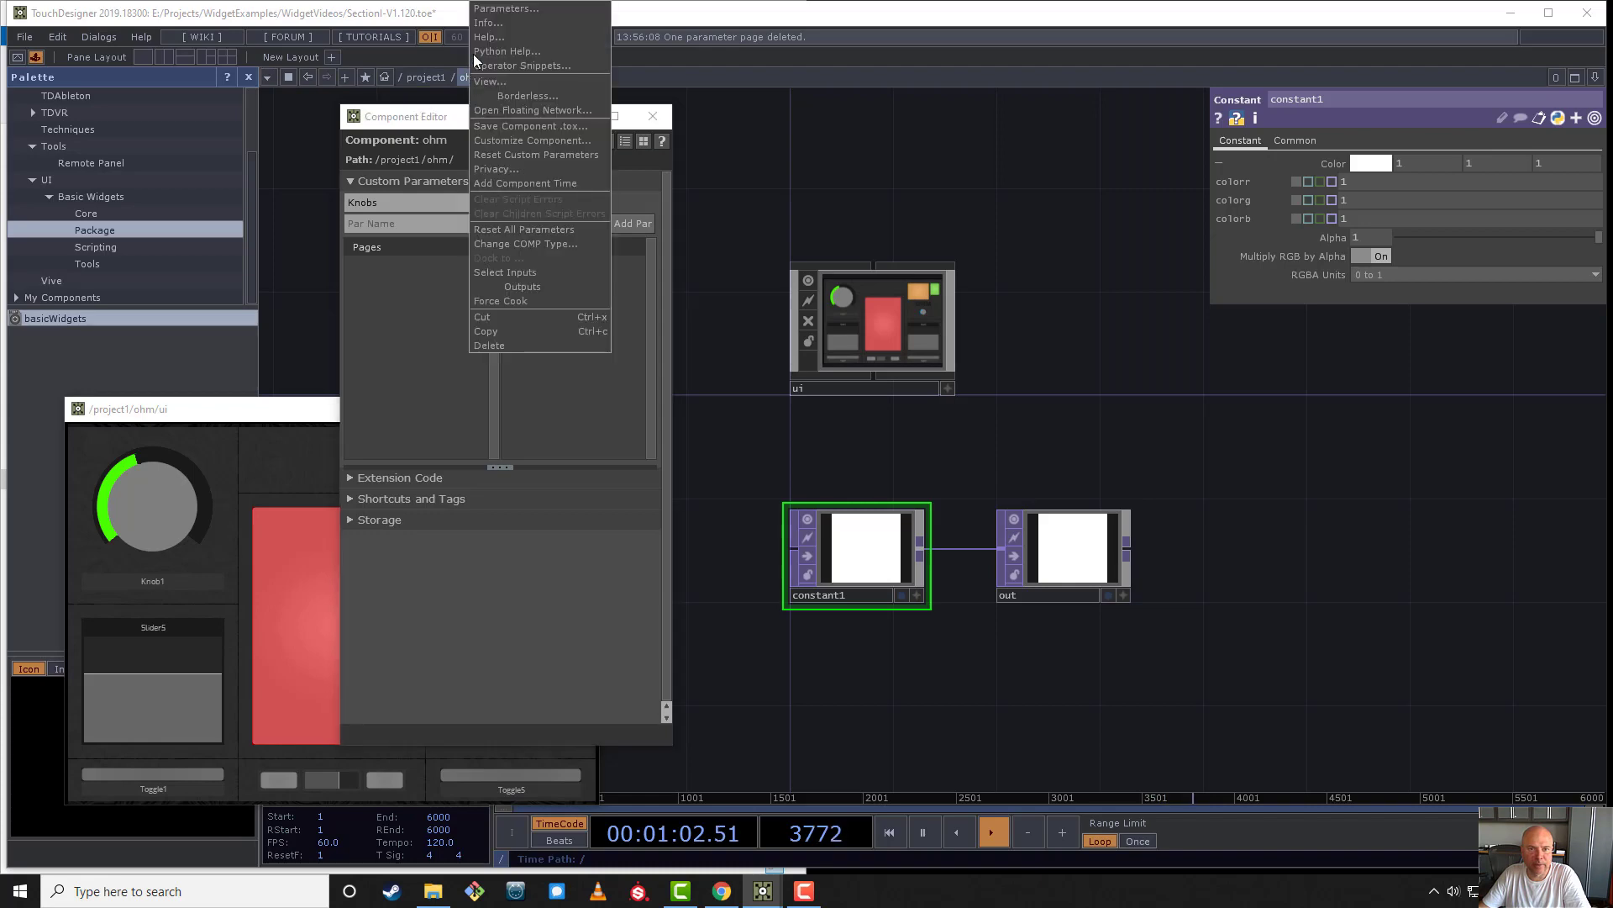
left_click(491, 11)
left_click_drag(463, 29, 881, 167)
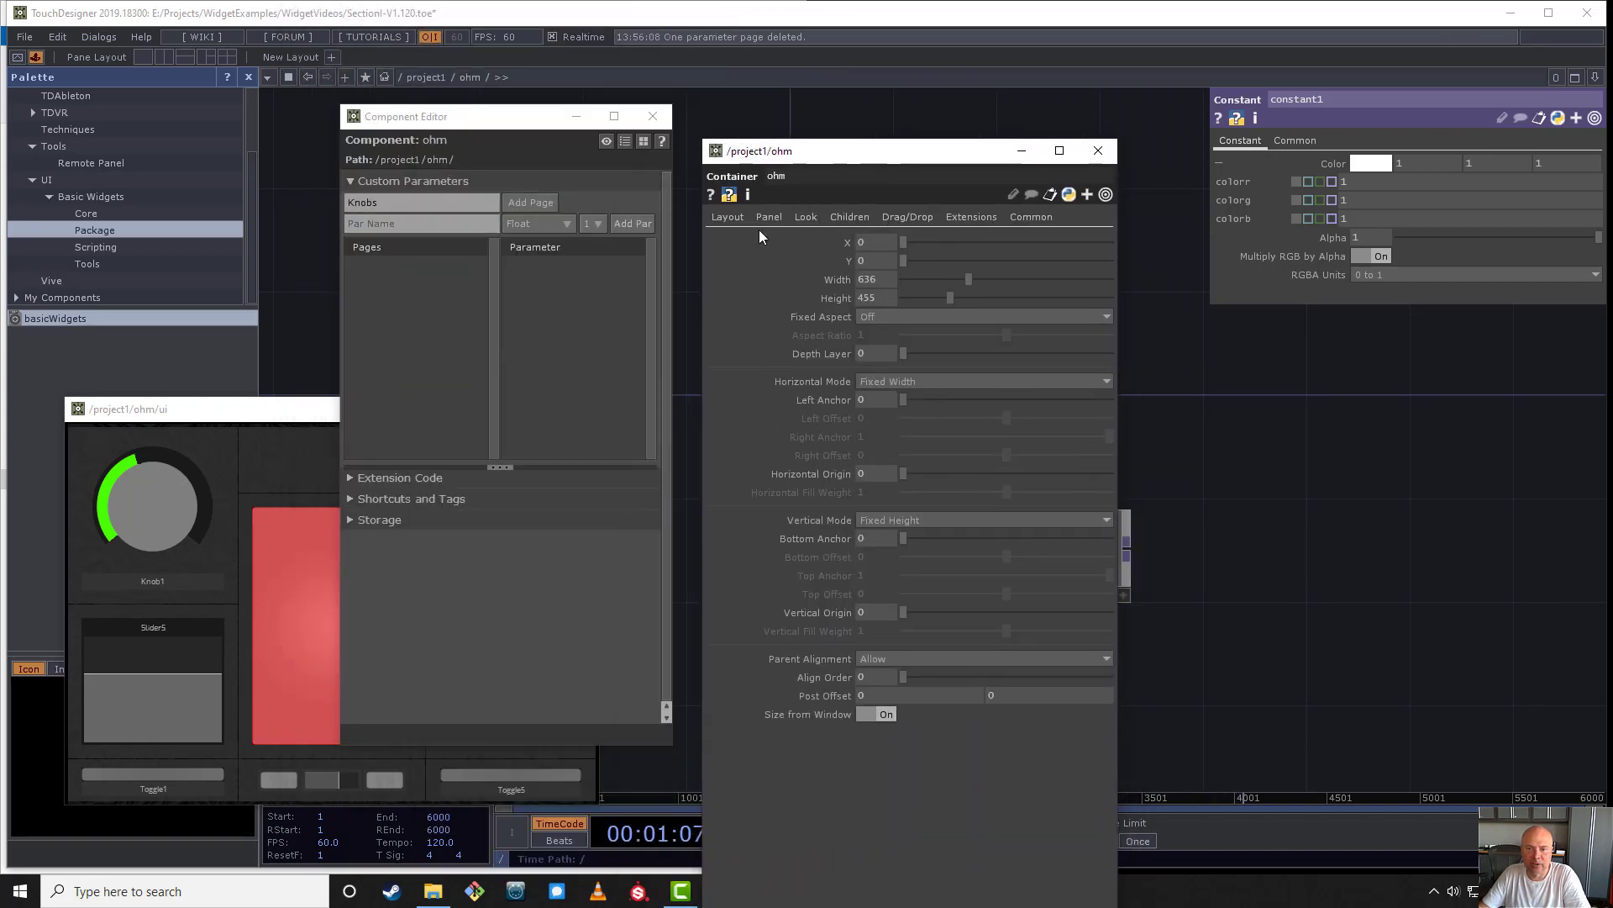
left_click(531, 203)
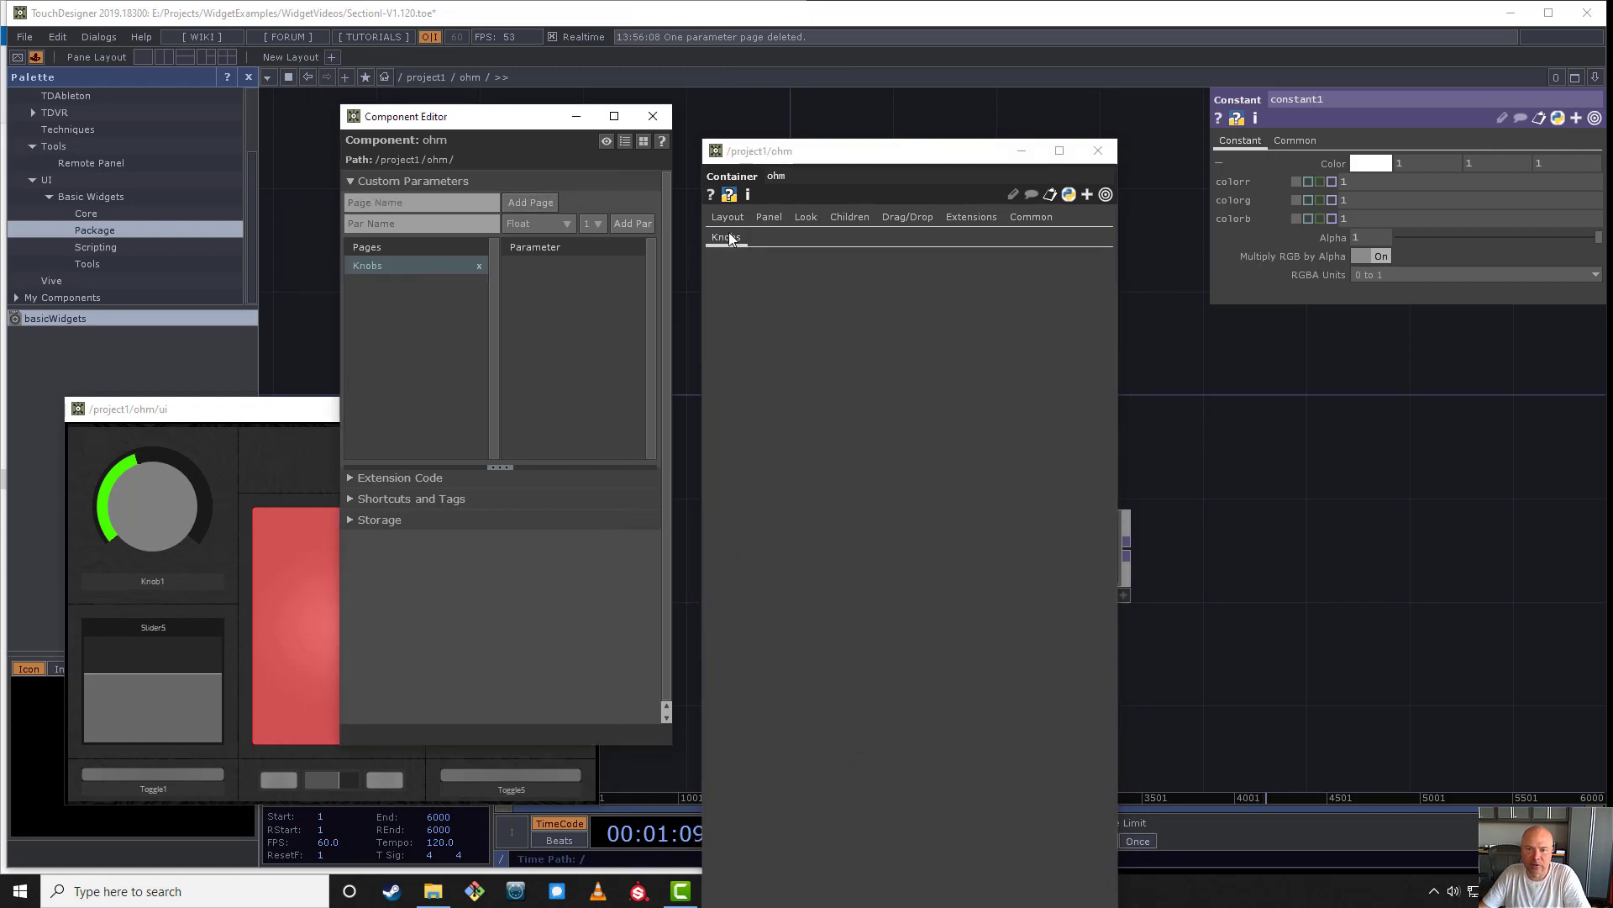
- Add a single Float parameter named Knob1 to ohm's Knobs page and set its value to about 0.354
left_click(474, 227)
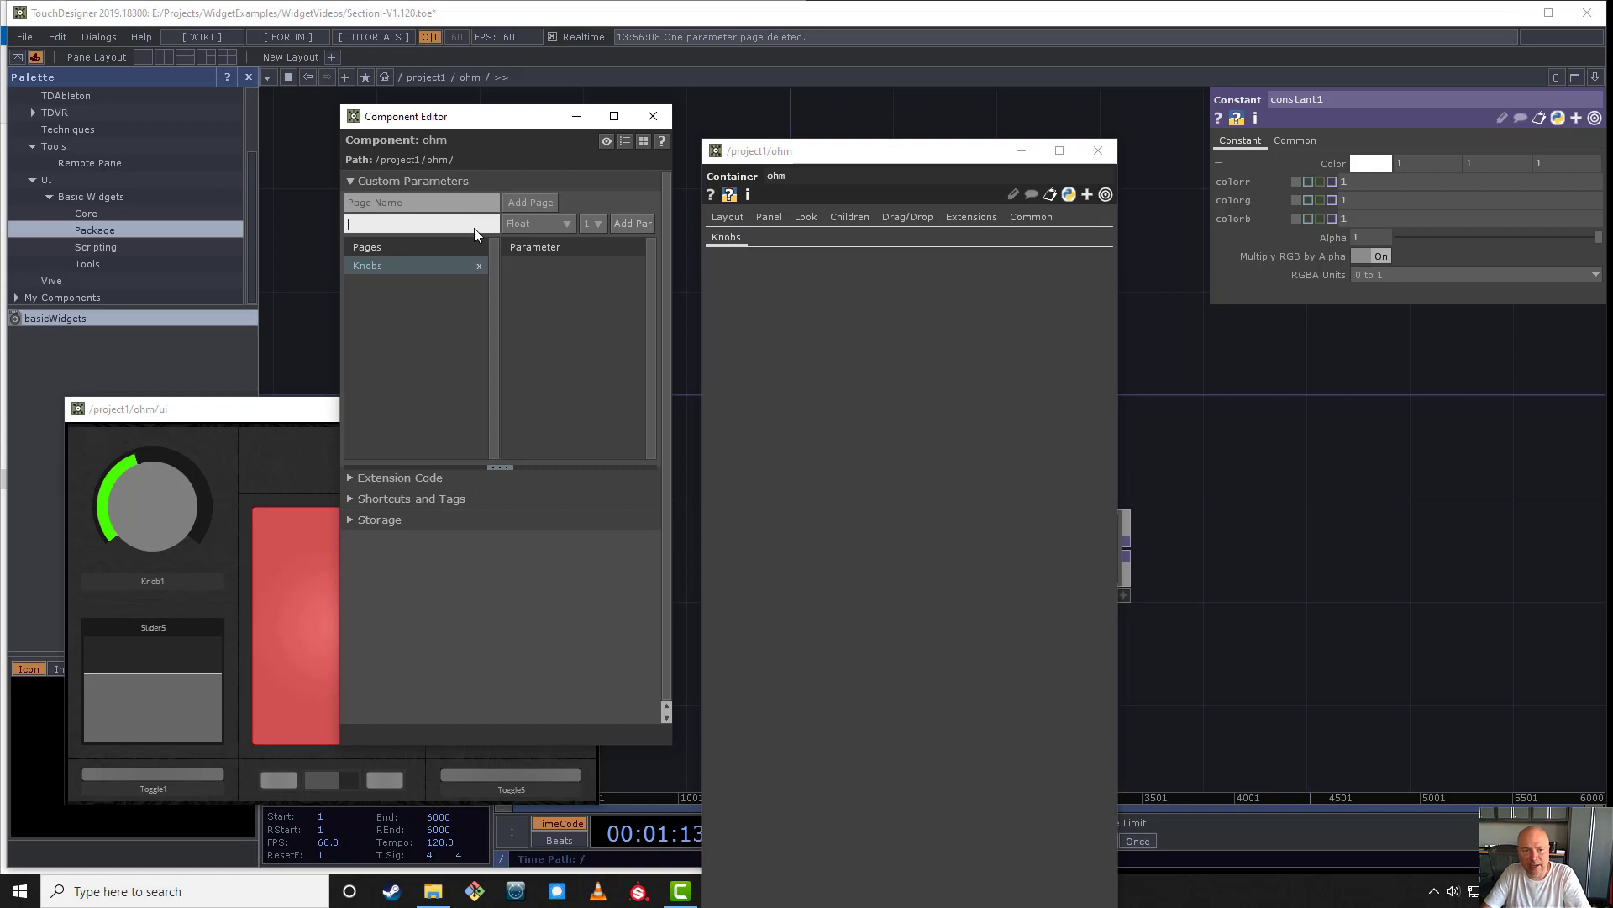
type("Knob1")
key("Return")
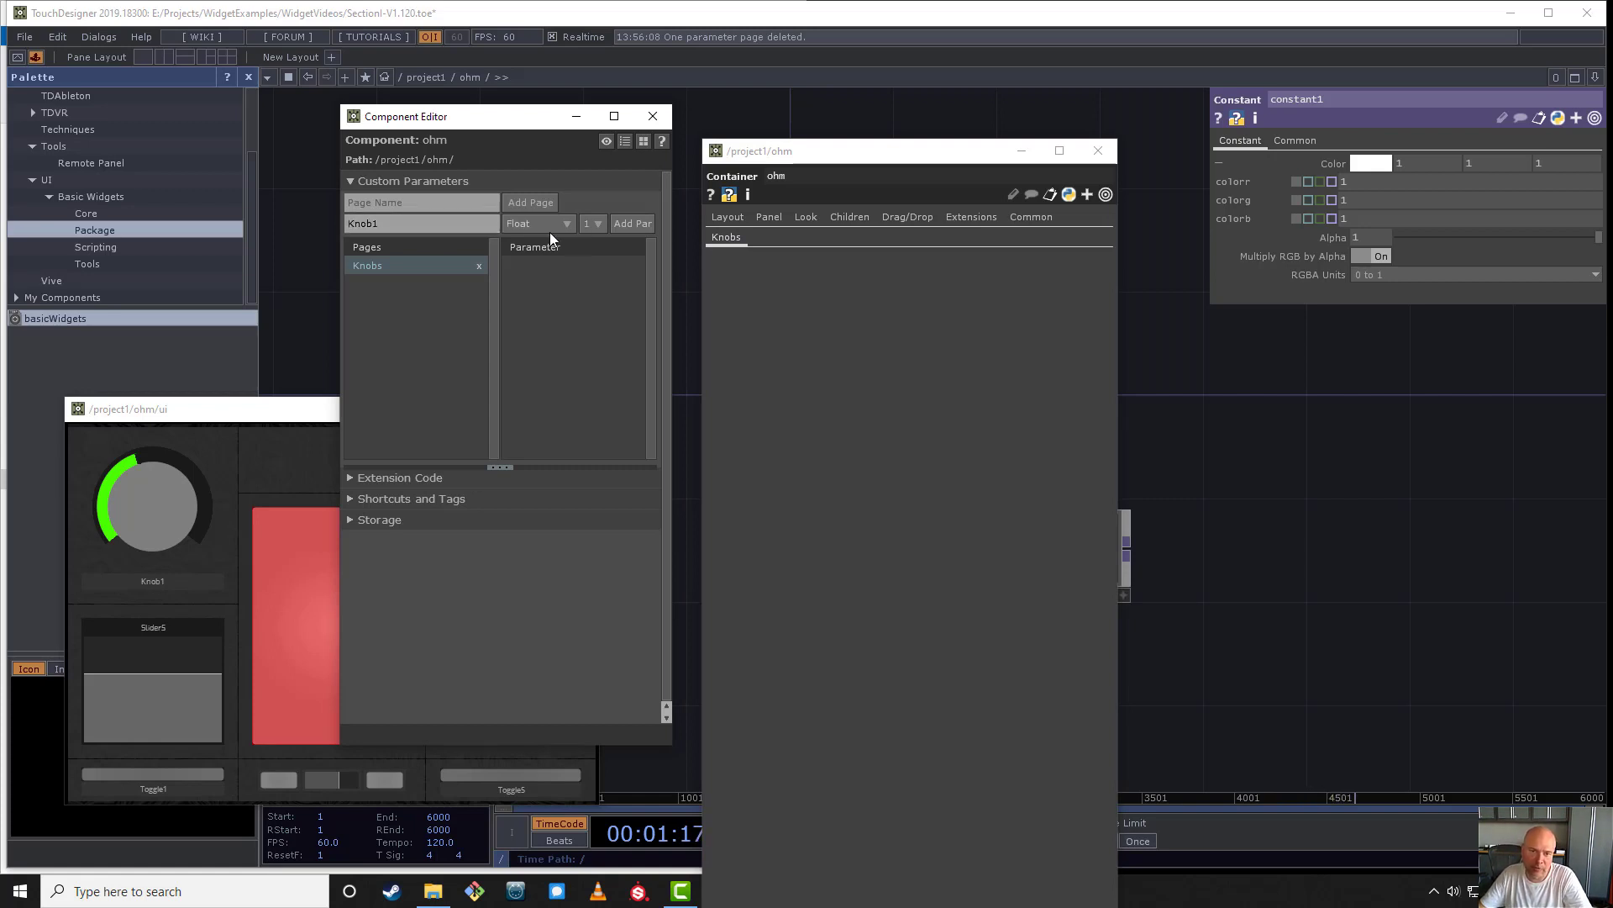
left_click(632, 223)
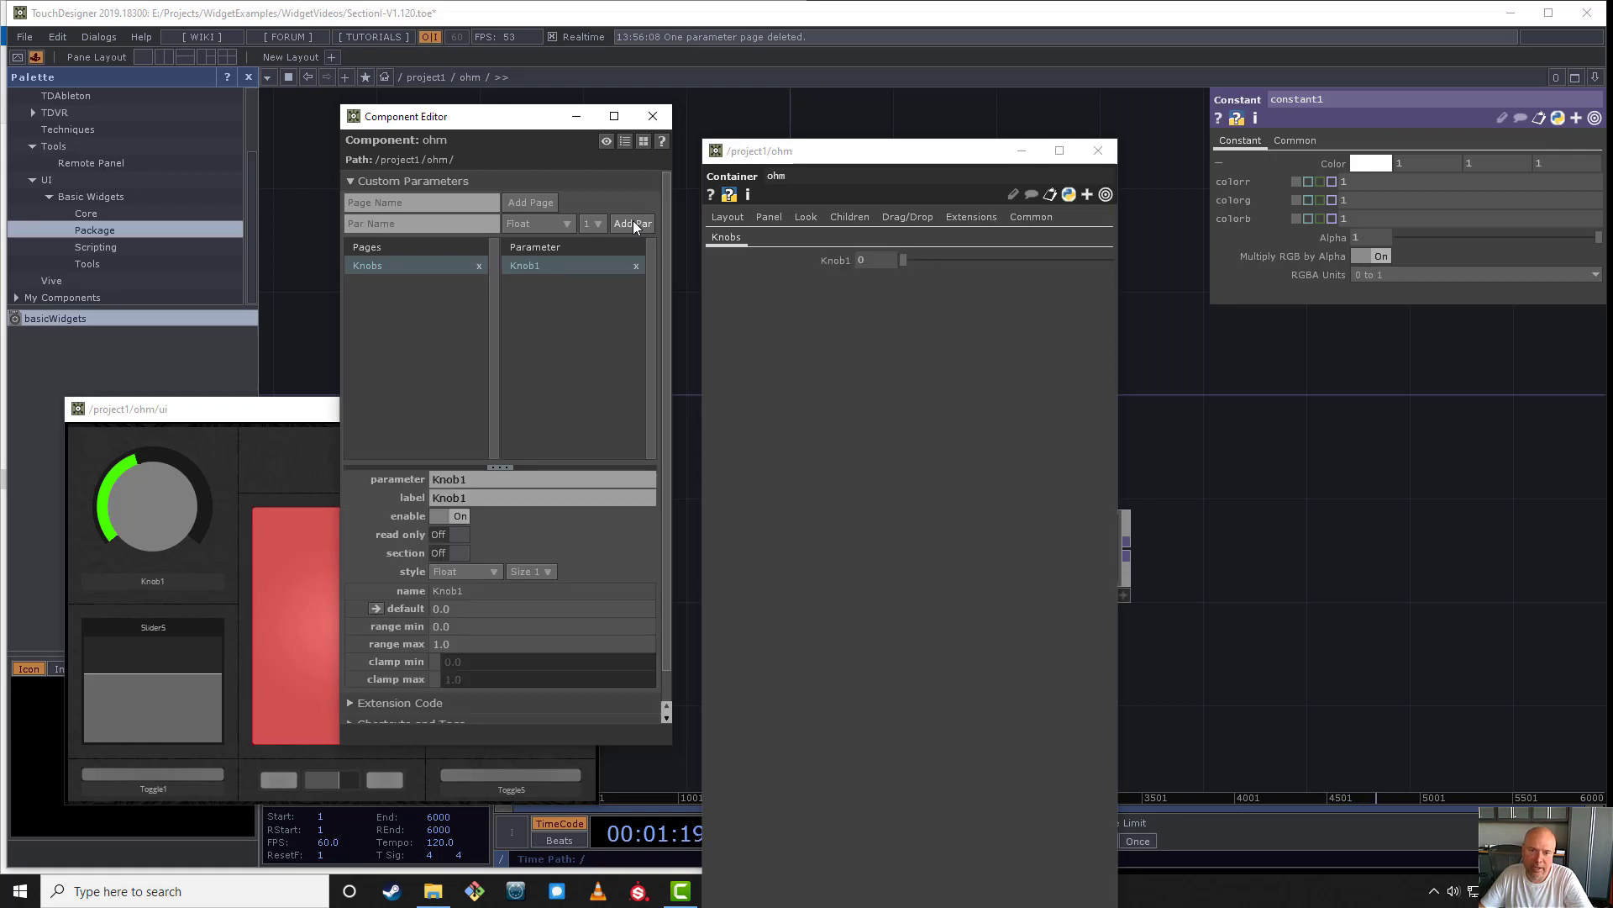
left_click_drag(937, 259, 965, 261)
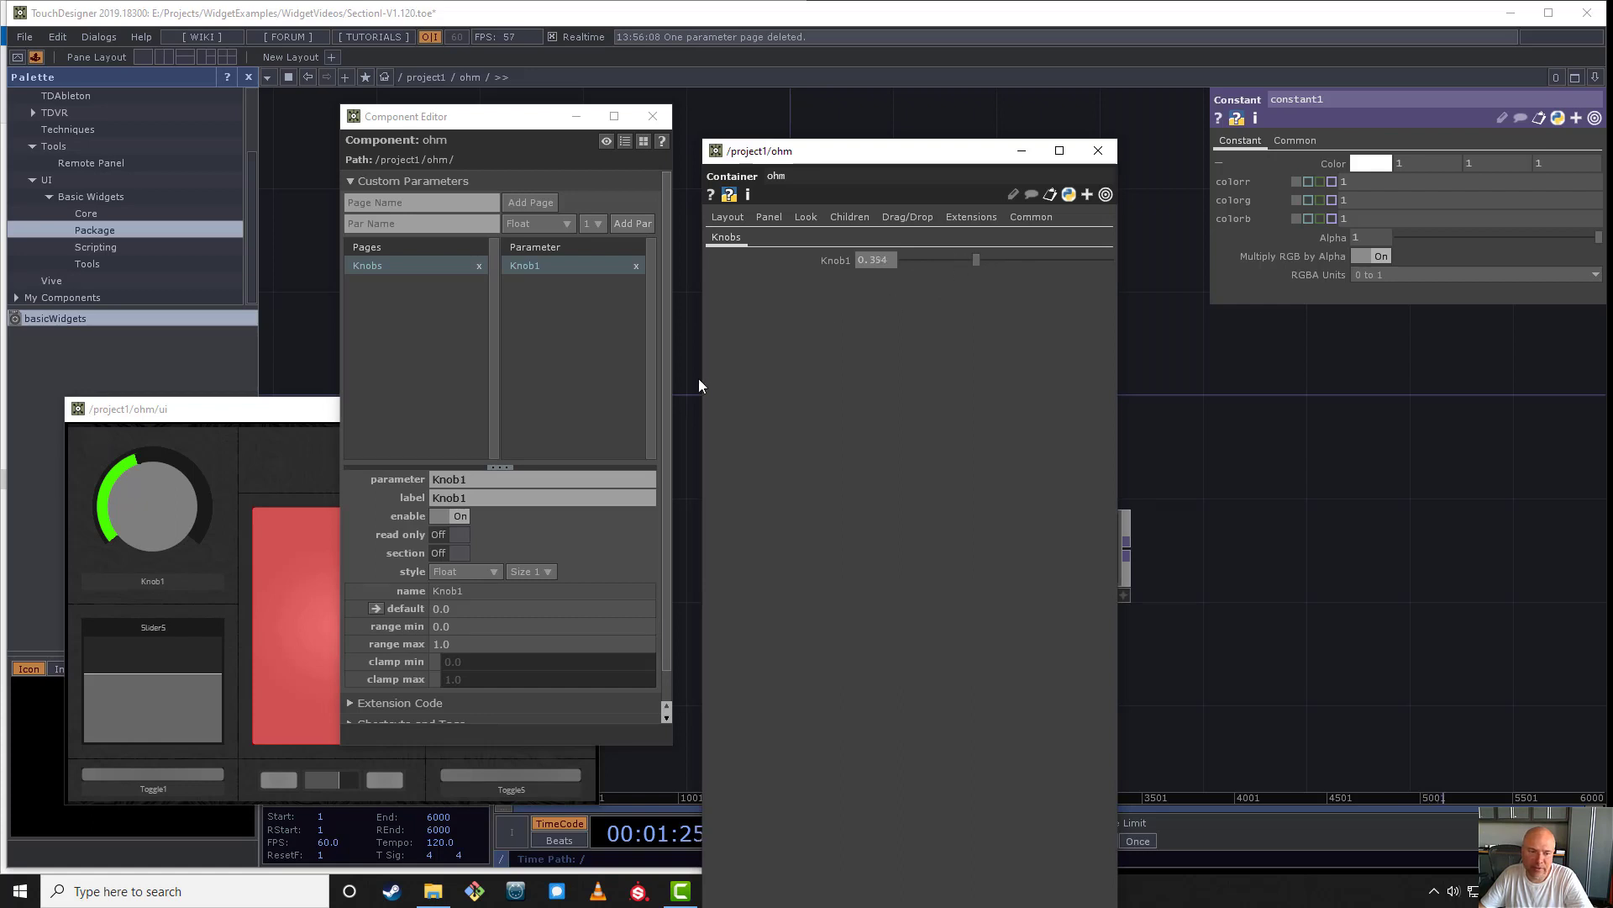
- Turn the Knob1 widget in the ui viewer to about 0.5208 and open its parameters in a floating window
left_click(162, 506)
left_click_drag(159, 501, 159, 478)
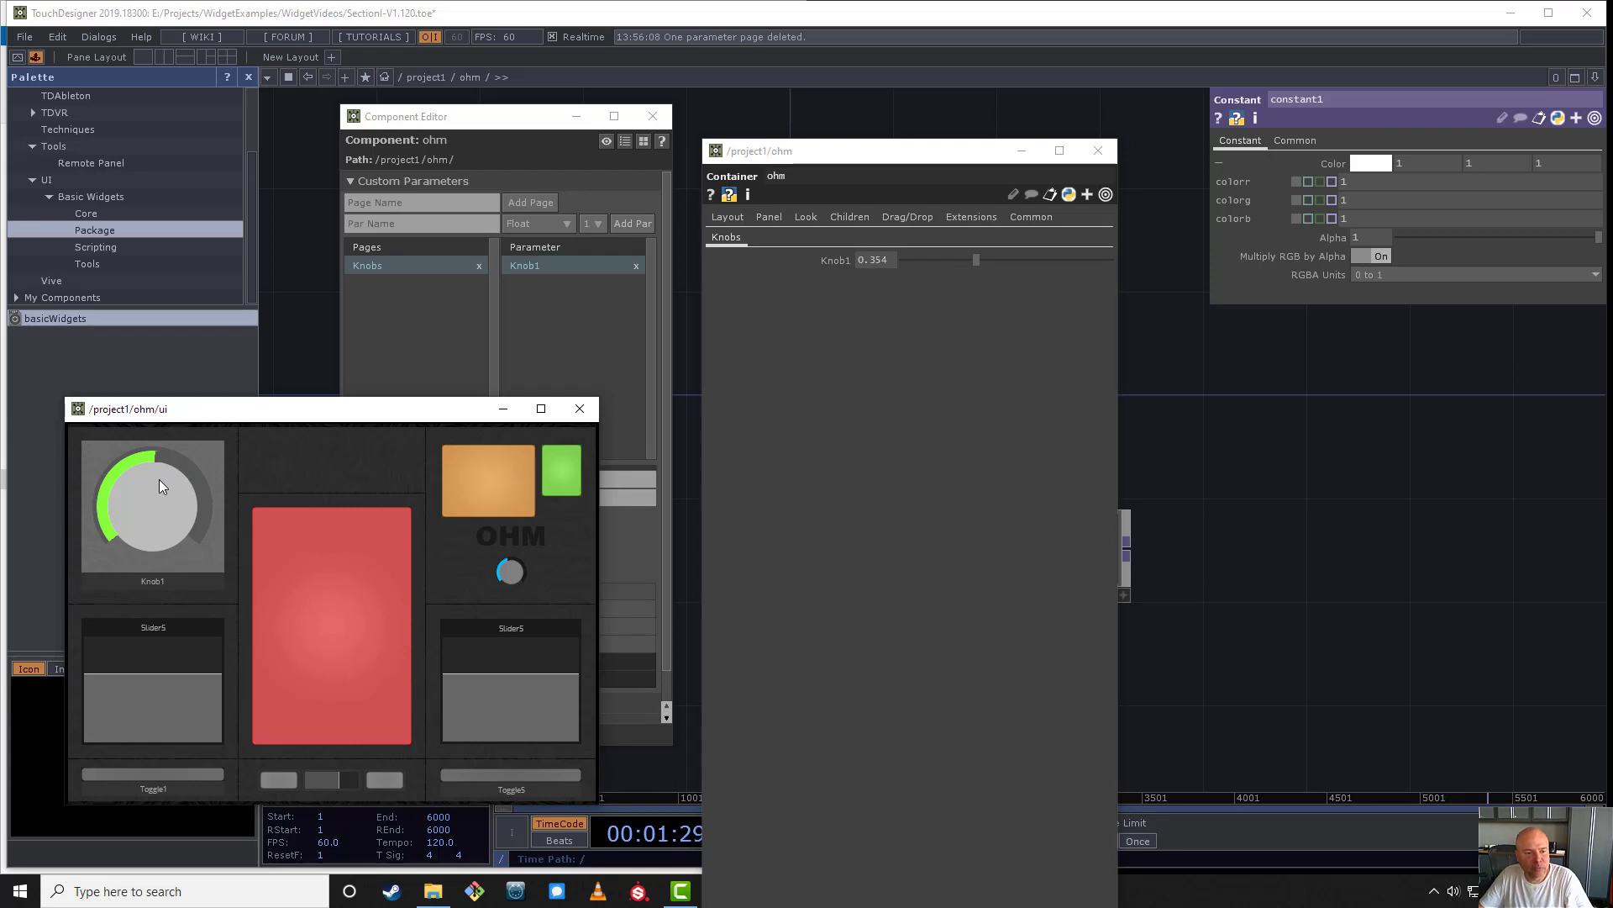
right_click(160, 481)
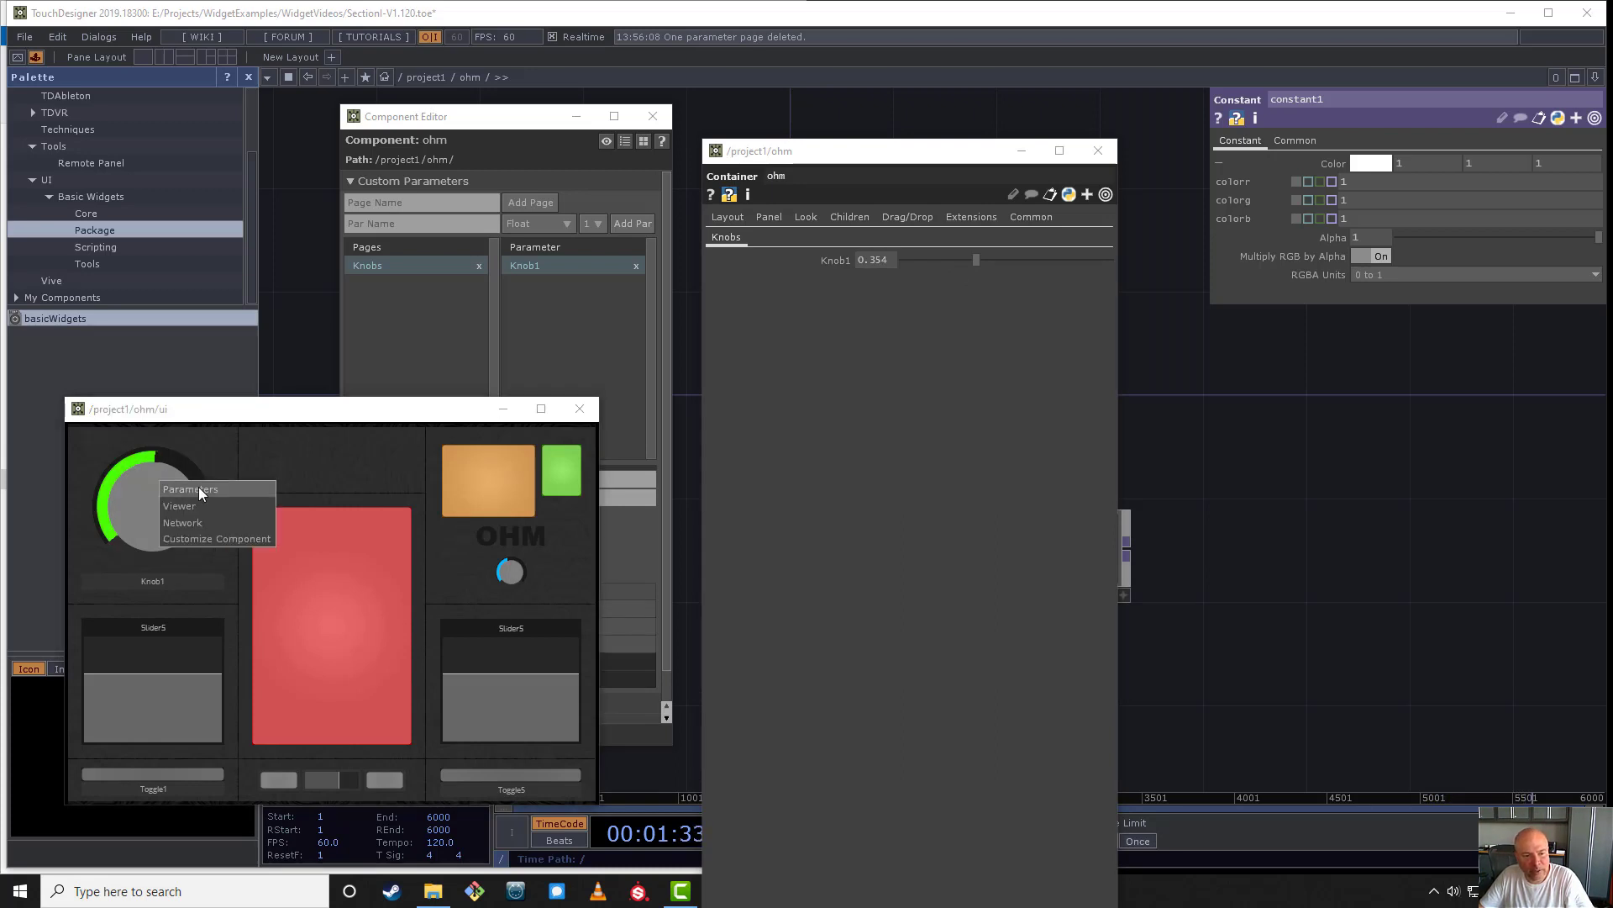
left_click(200, 490)
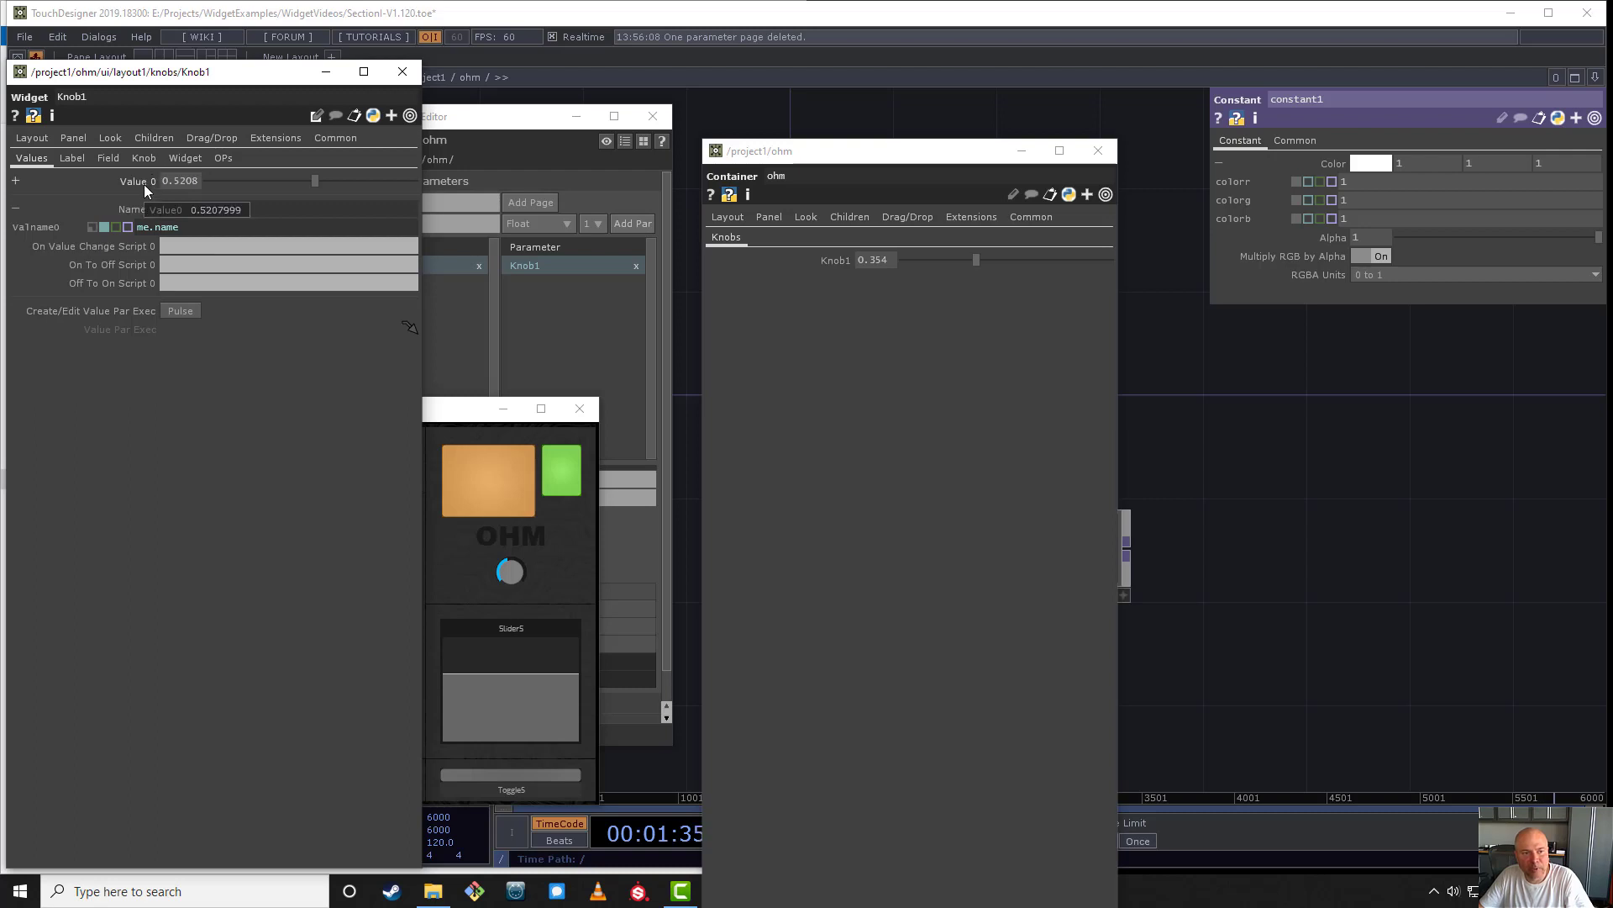
- Copy ohm's custom Knob1 parameter and paste it as a bind onto the Knob1 widget's Value 0
right_click(843, 259)
left_click(932, 224)
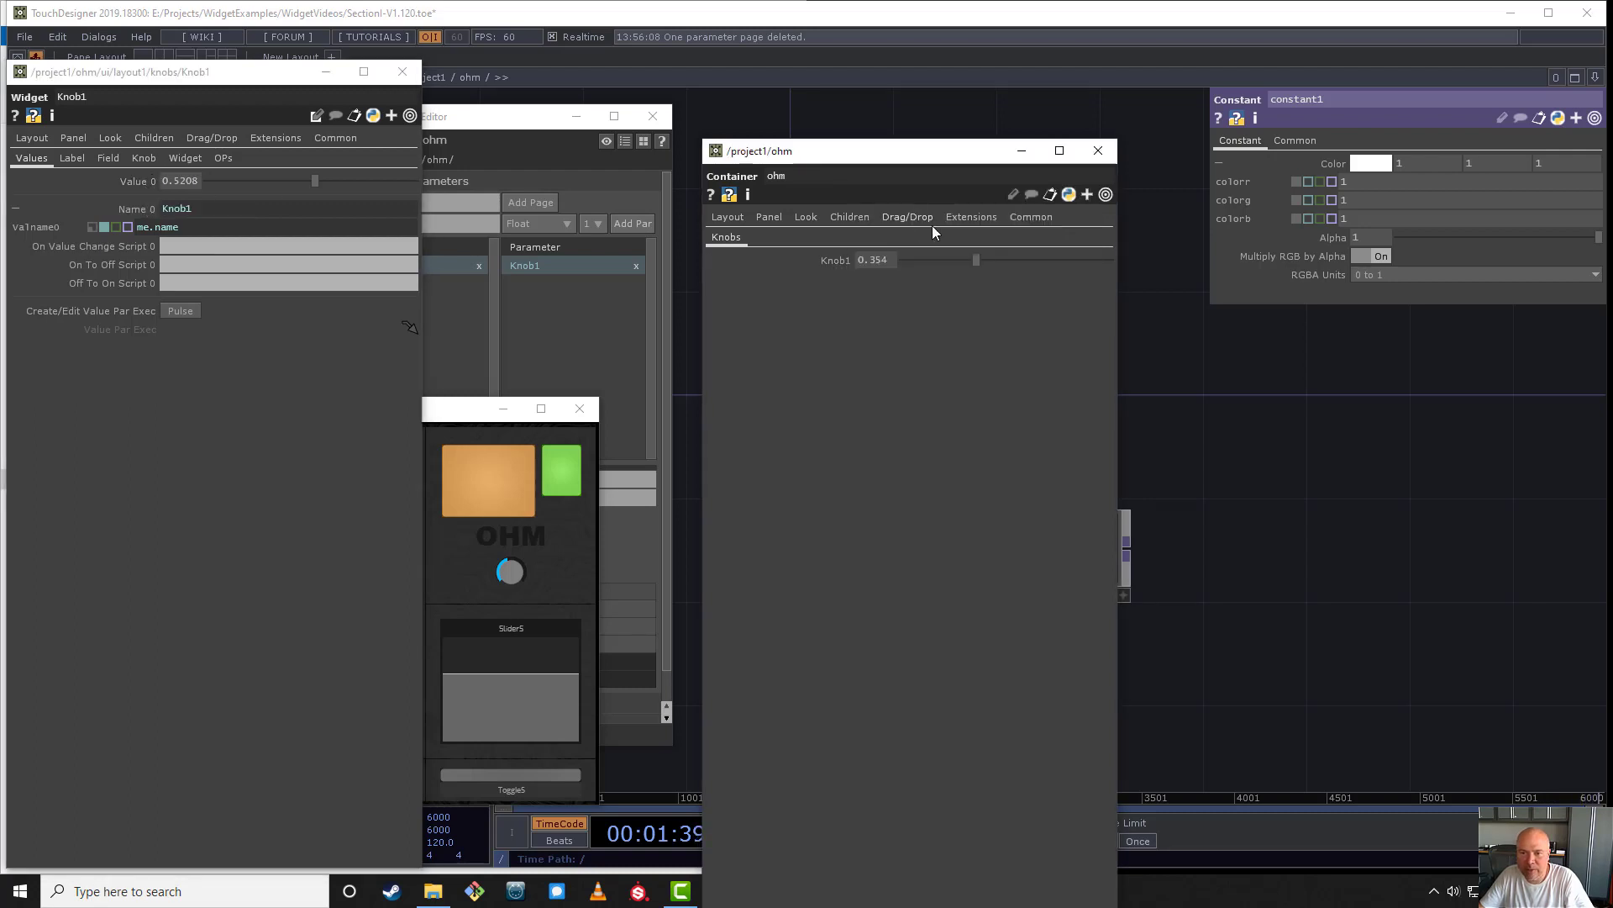
right_click(134, 181)
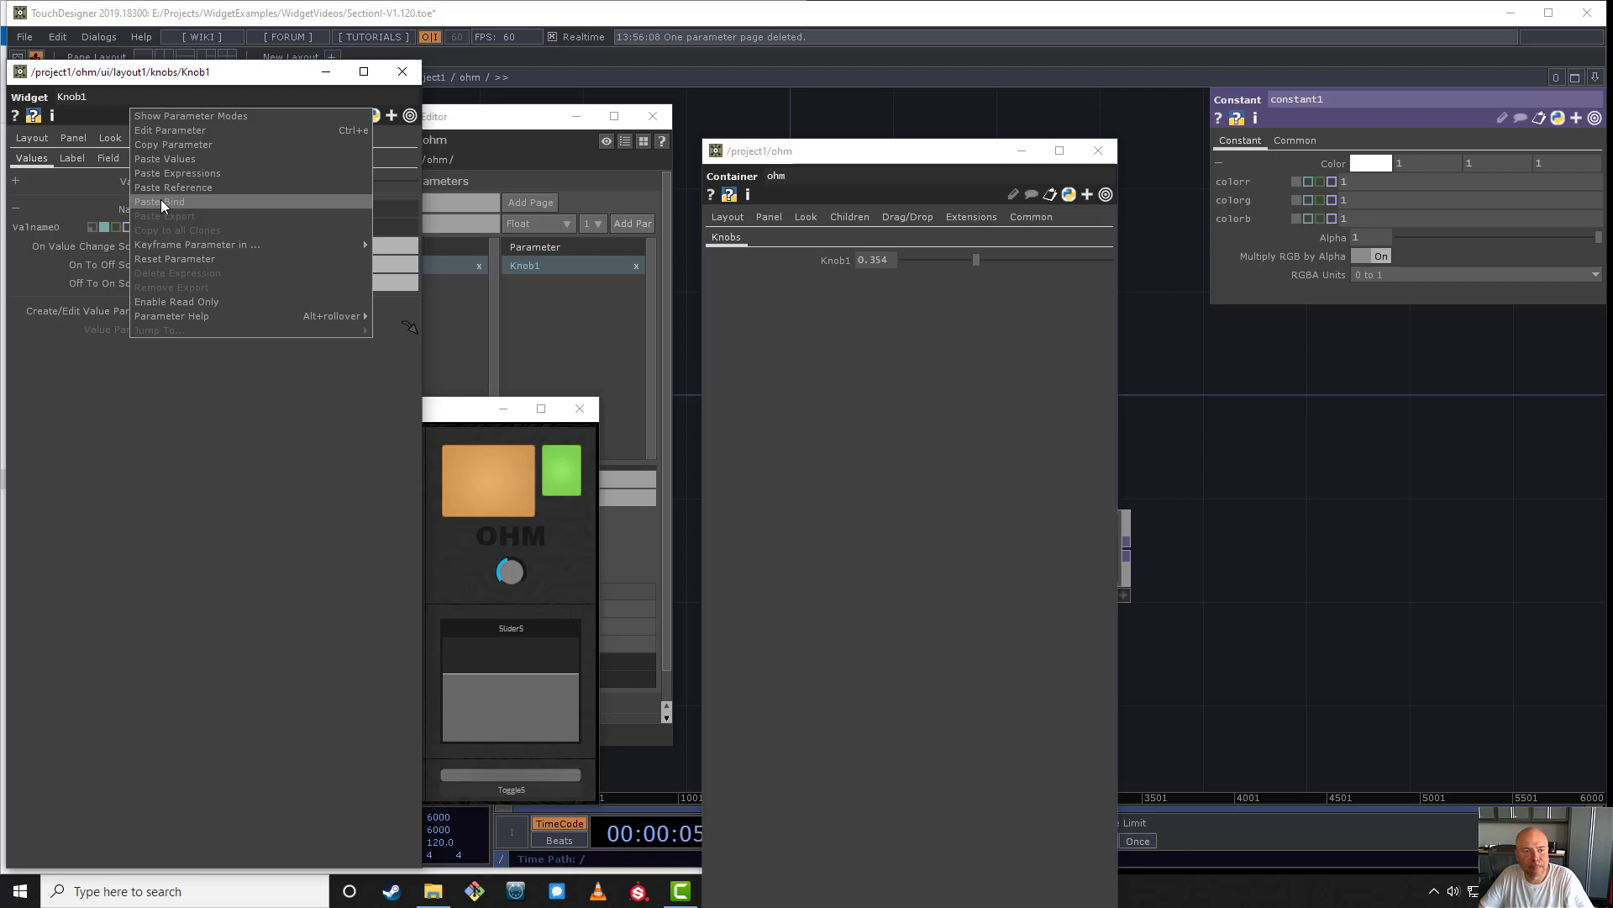
left_click(159, 199)
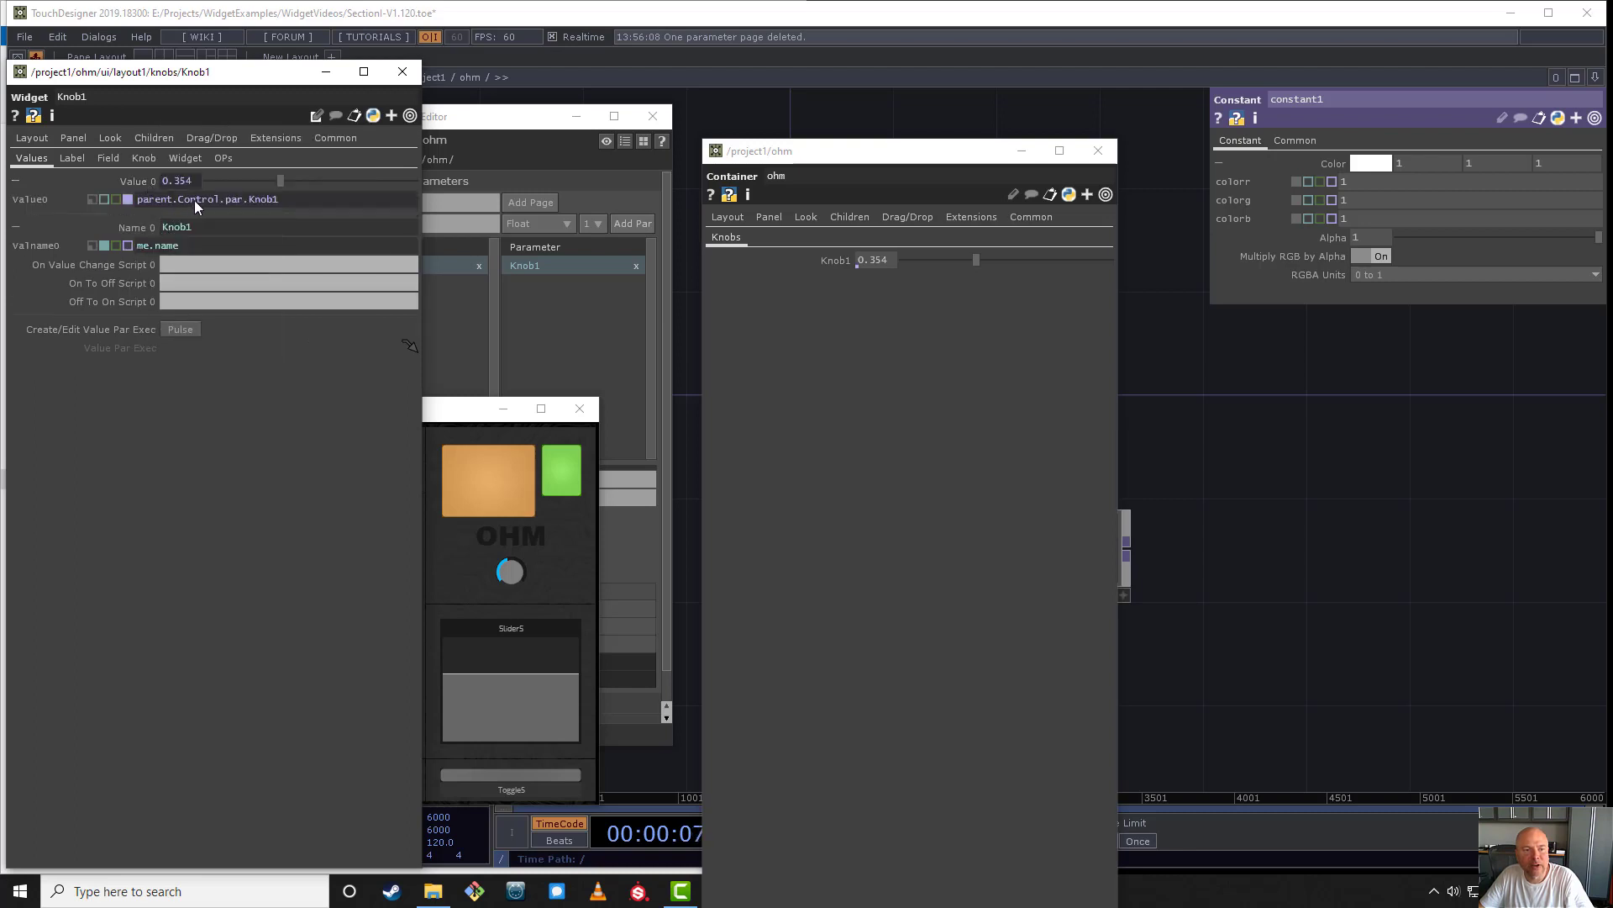
- Examine the Value 0 bind expression parent.Control.par.Knob1 against the ohm component and its custom Knob1 parameter
left_click(195, 200)
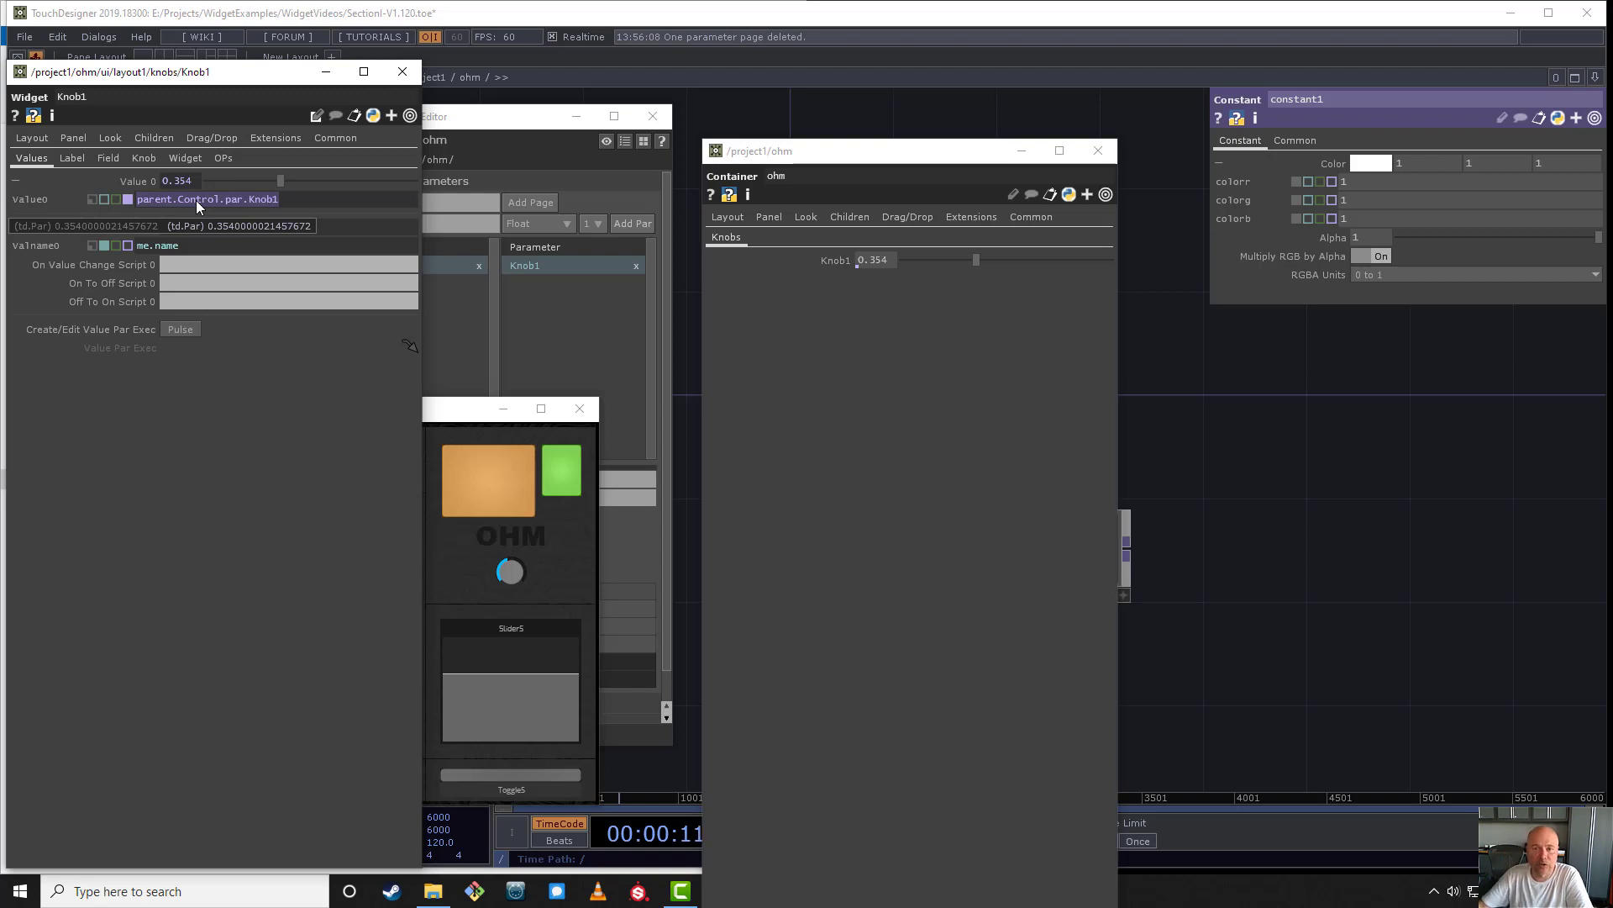
left_click_drag(201, 79, 211, 147)
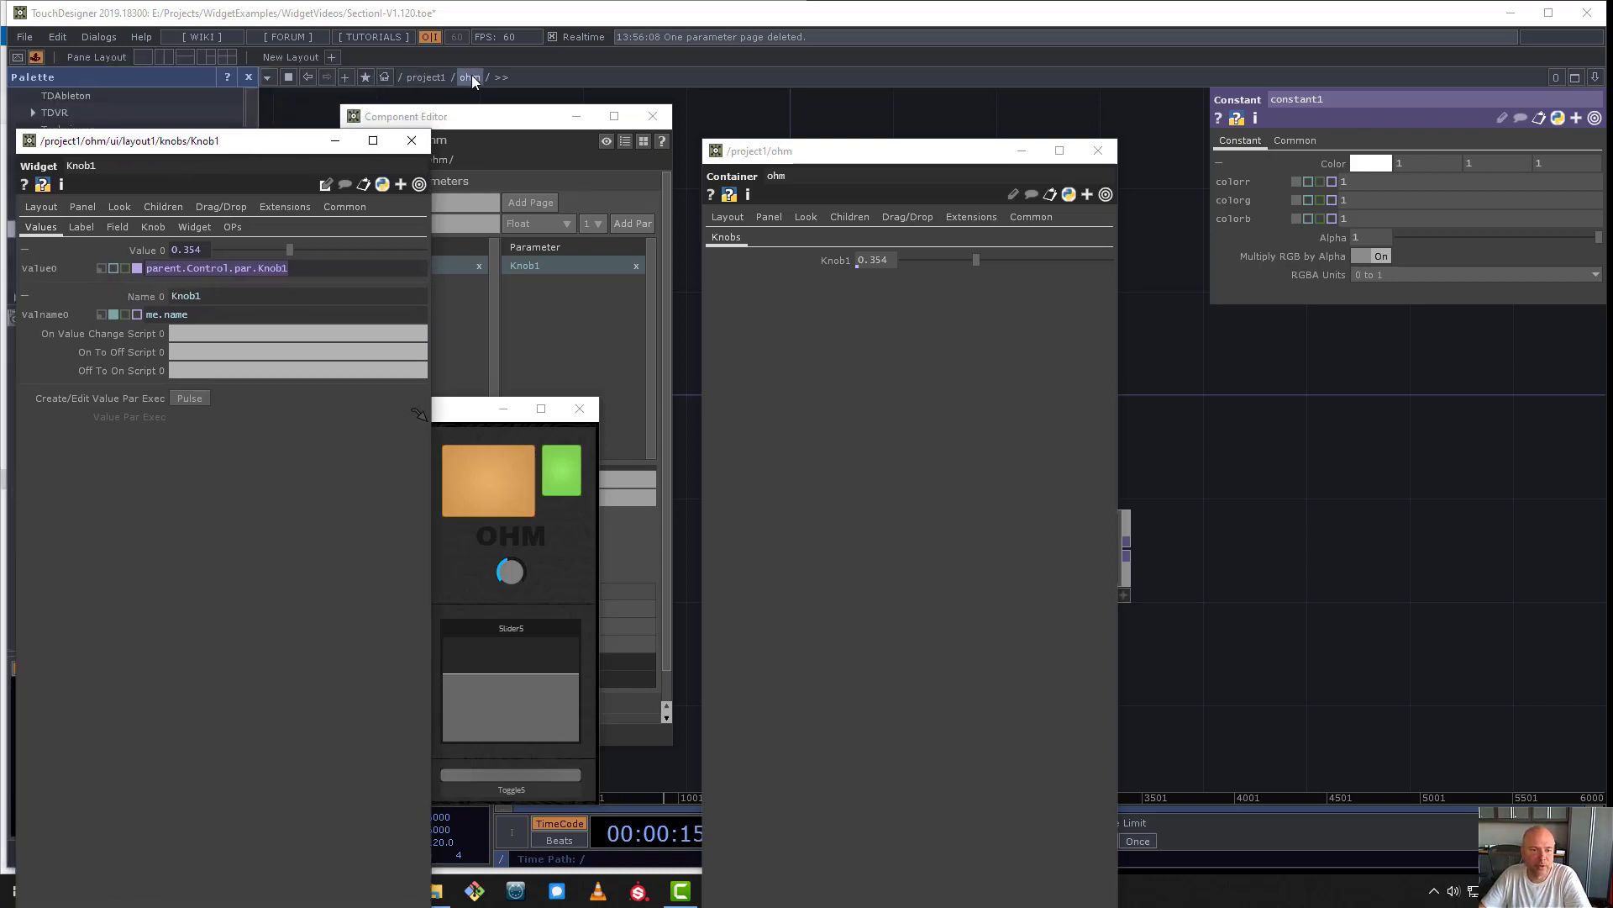
left_click_drag(354, 275, 241, 281)
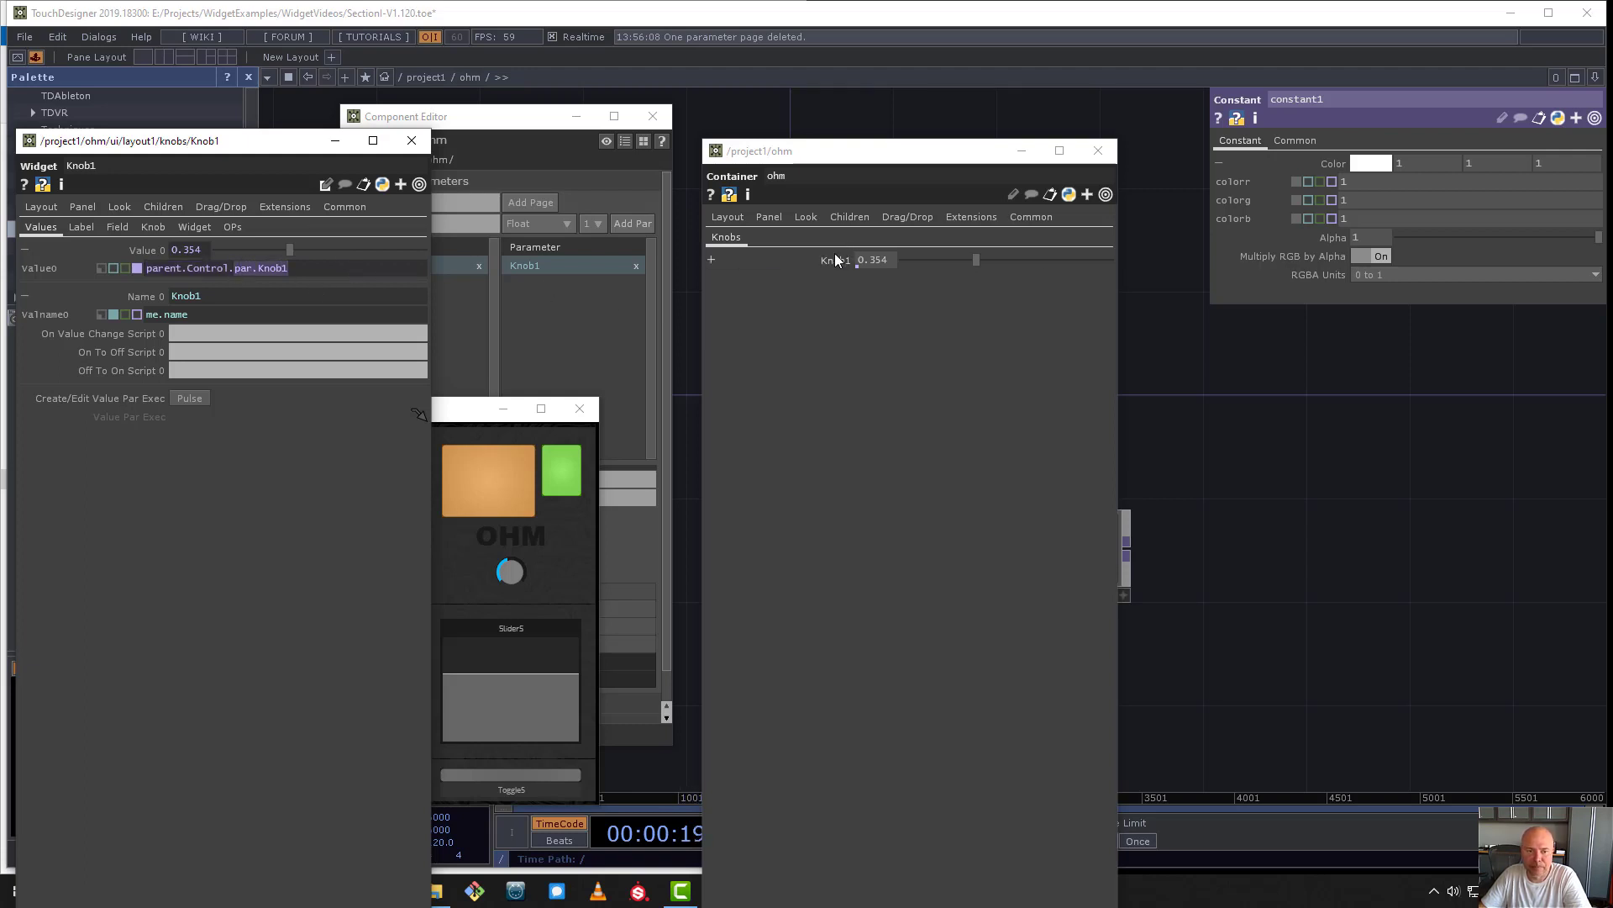
mouse_move(836, 260)
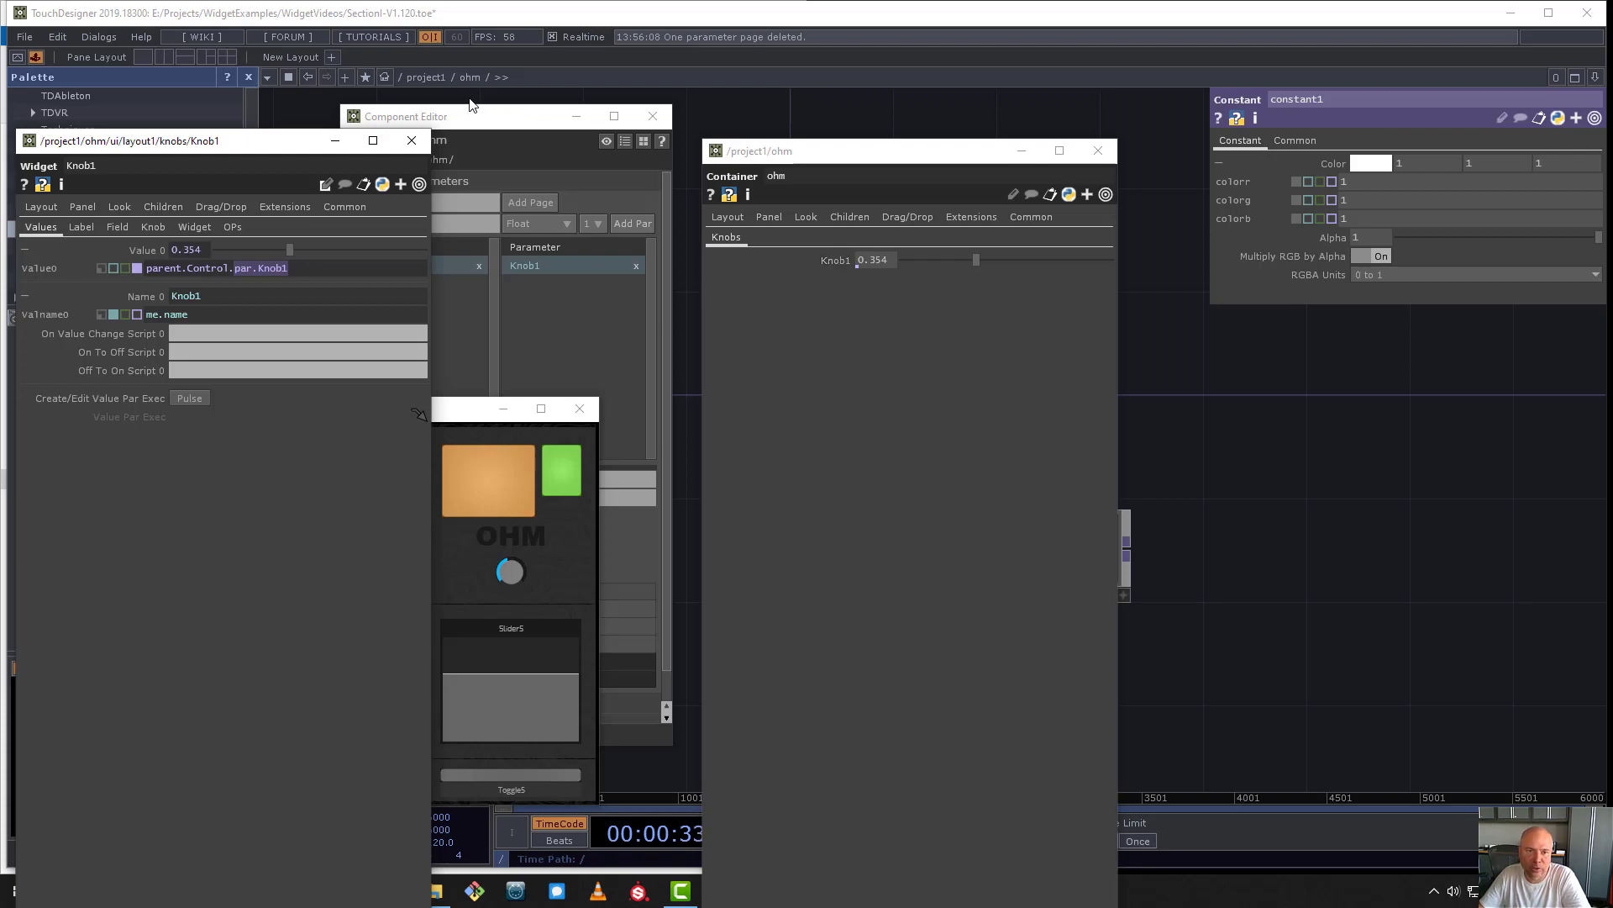
- Go up to the project1 network, move ohm's floating parameters aside and select basicWidgets to view its parameters
left_click(426, 78)
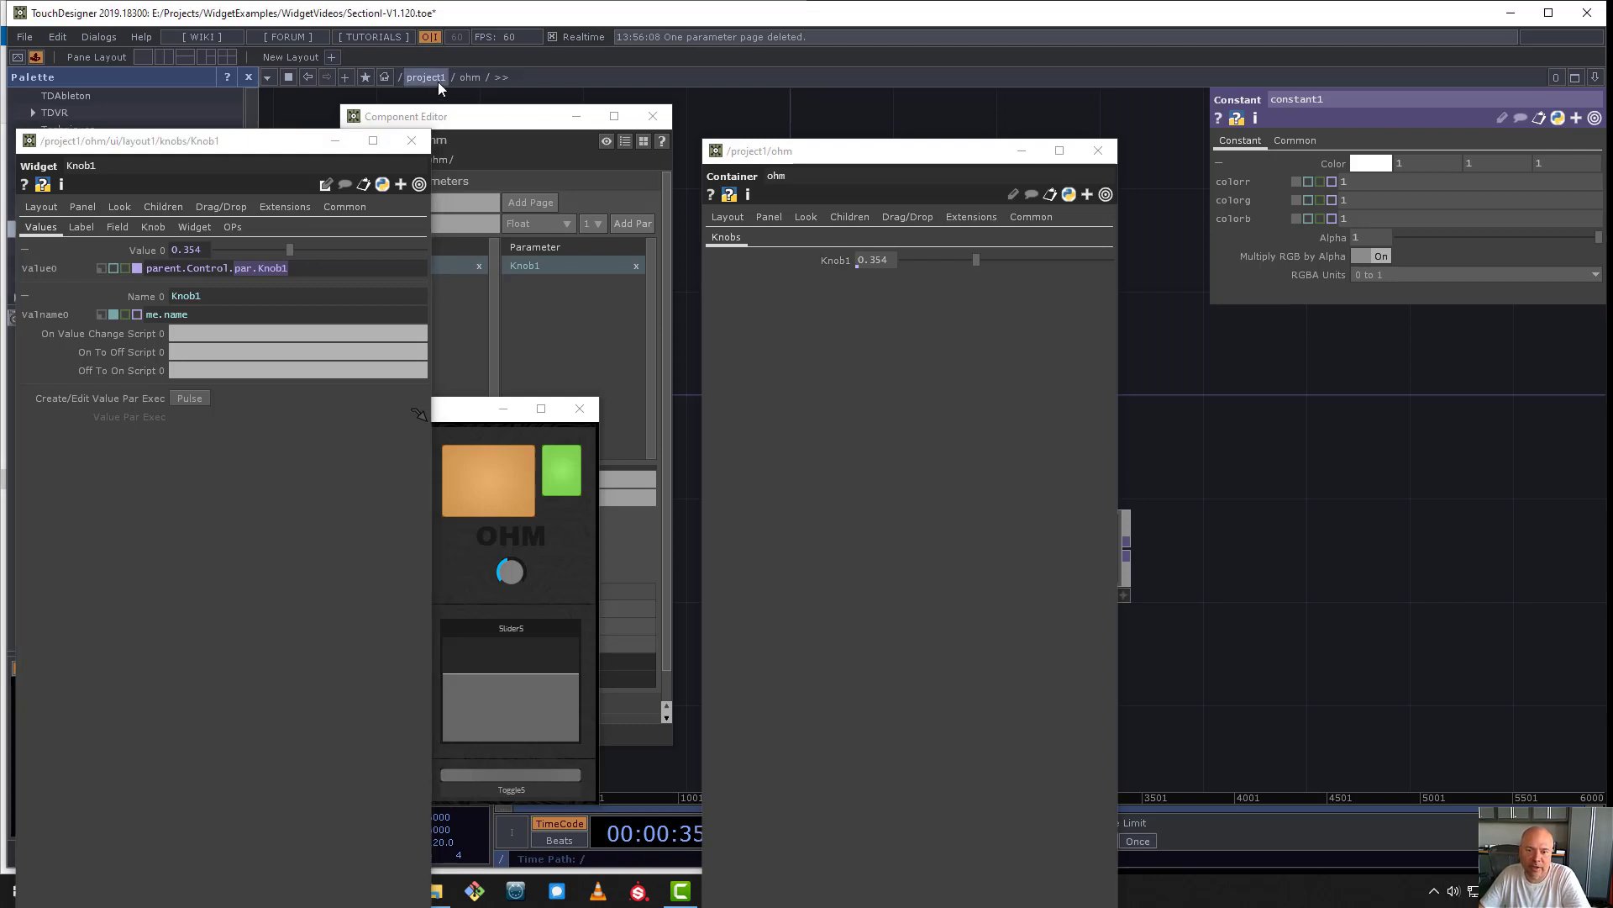
left_click_drag(889, 154, 1378, 253)
scroll(1002, 372, "down", 5)
scroll(936, 531, "up", 4)
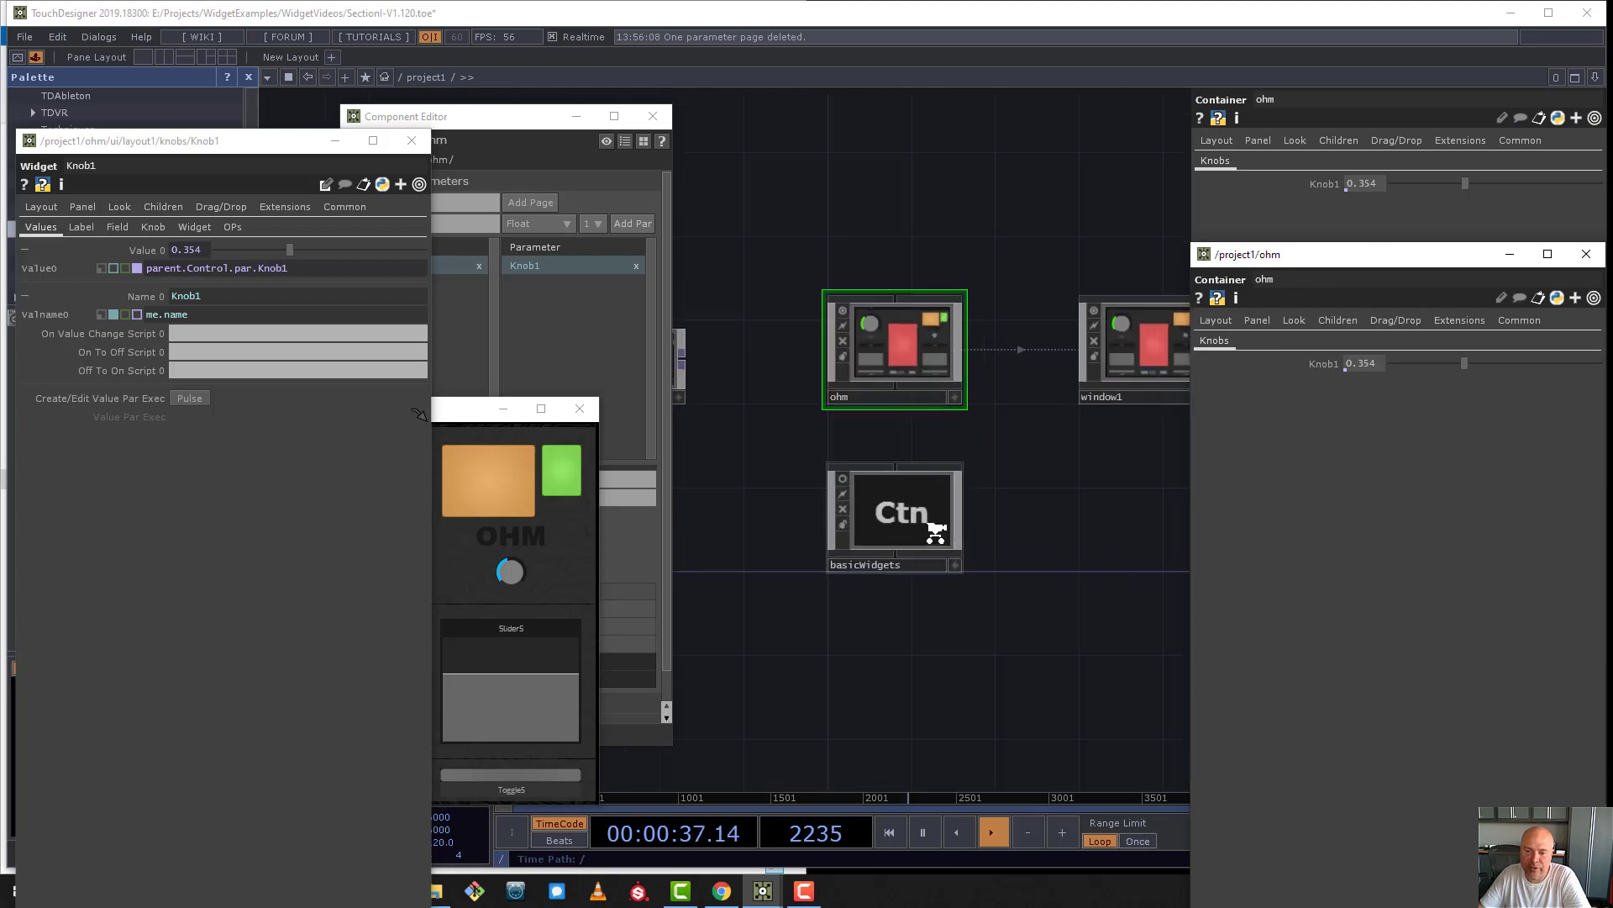
left_click(879, 523)
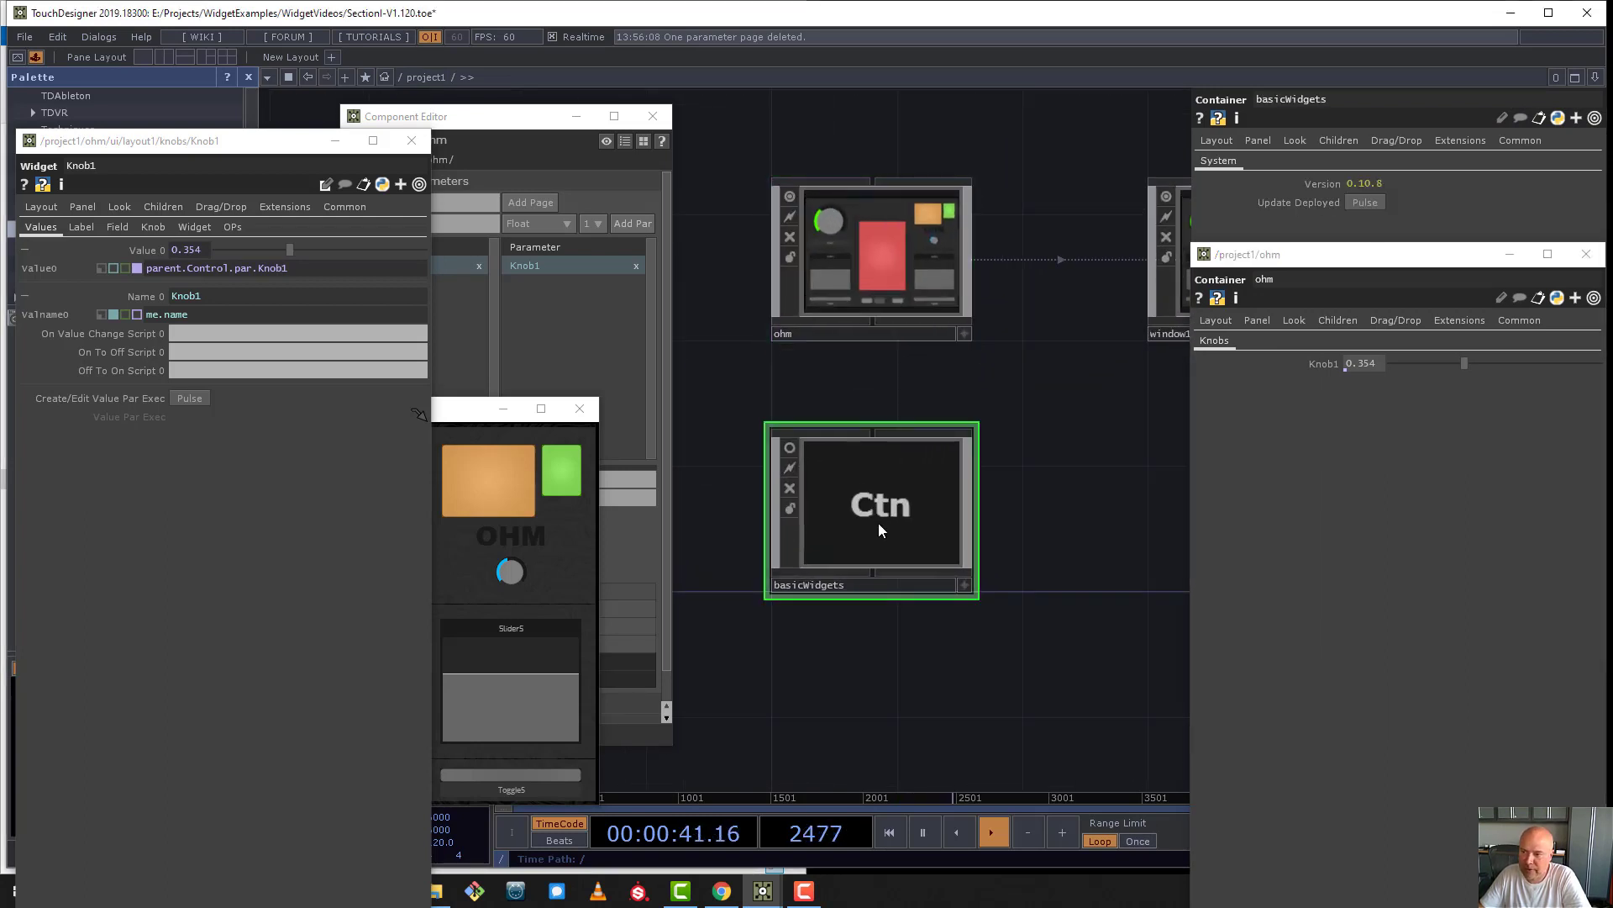
- Clear the bind expression from the Knob1 widget's Value 0
left_click(235, 268)
key("BackSpace")
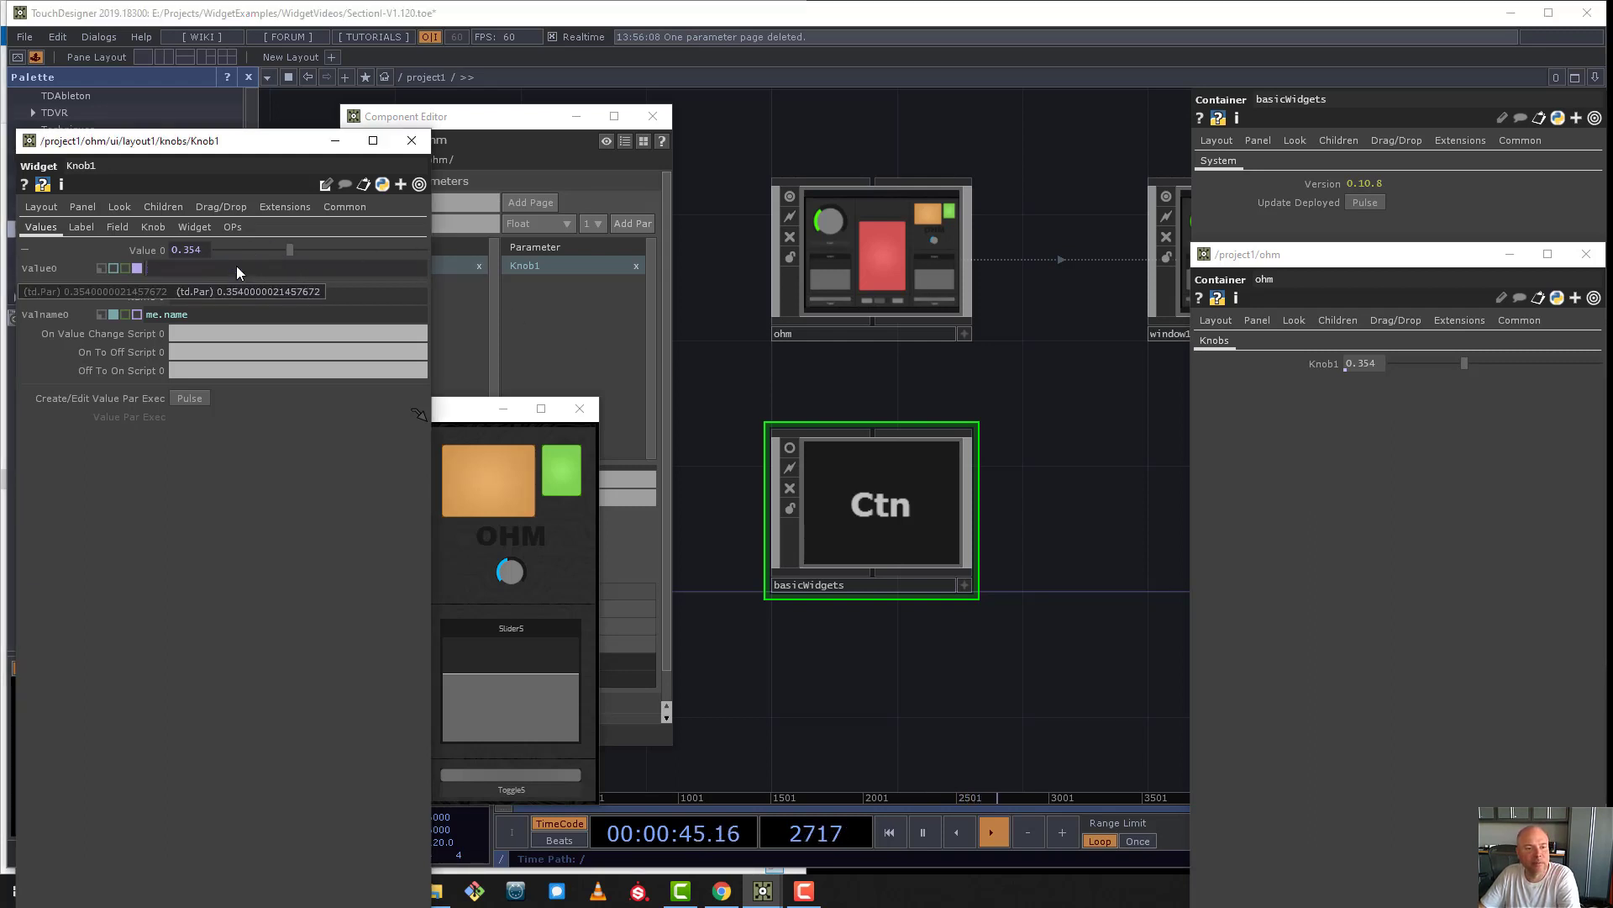
key("Return")
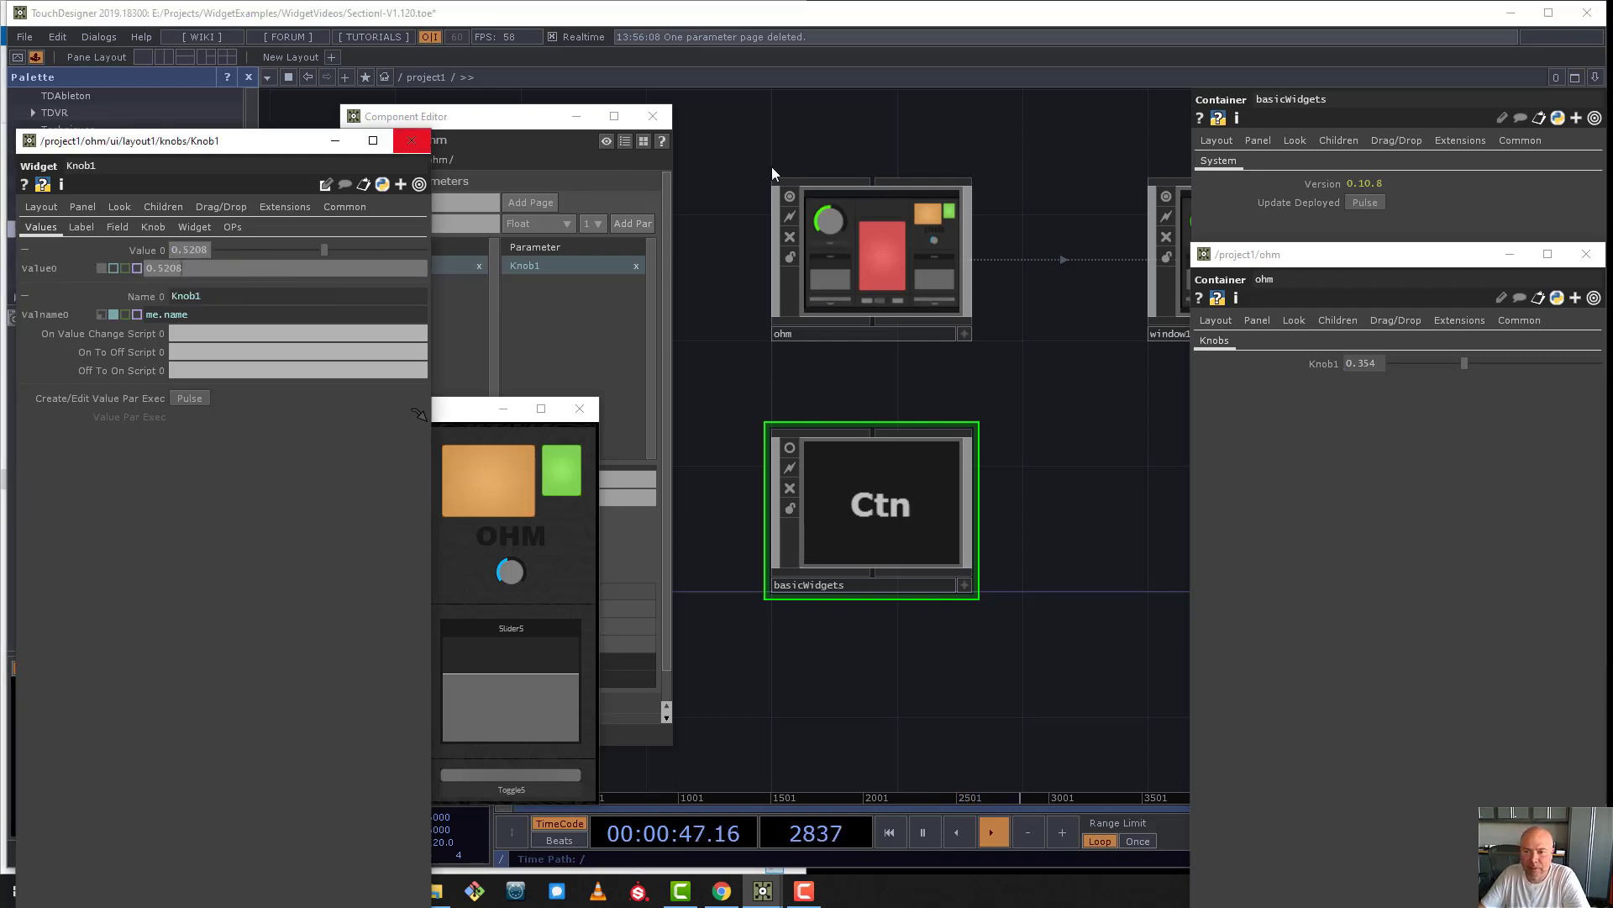
- Select the ohm component and delete its custom Knob1 parameter from the Knobs page
left_click(927, 257)
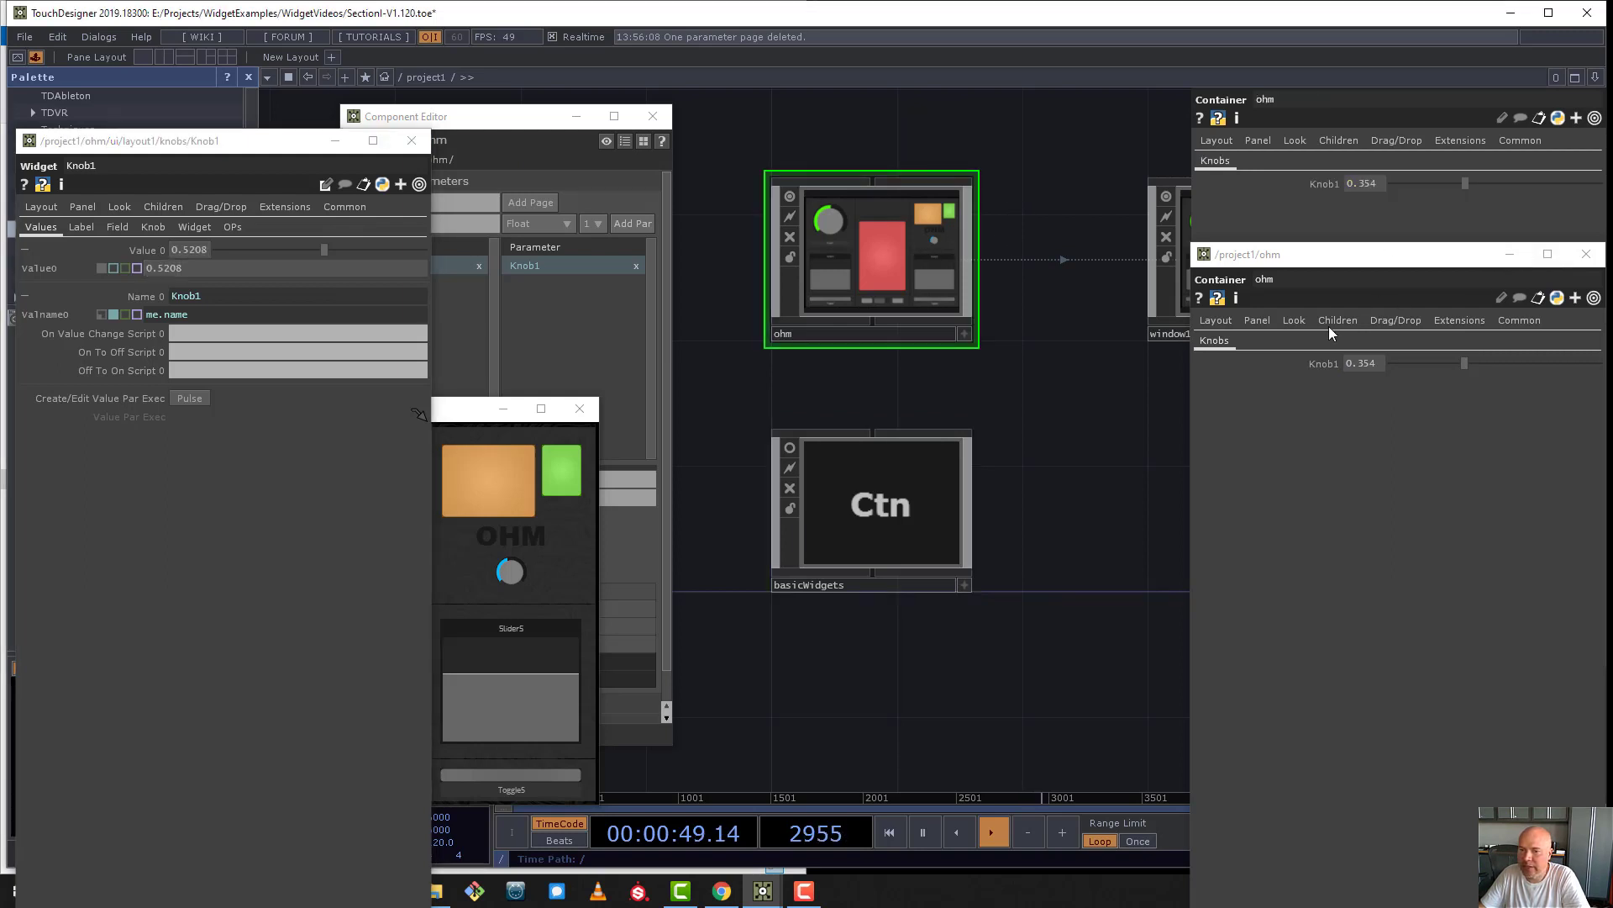
left_click(546, 265)
left_click(637, 267)
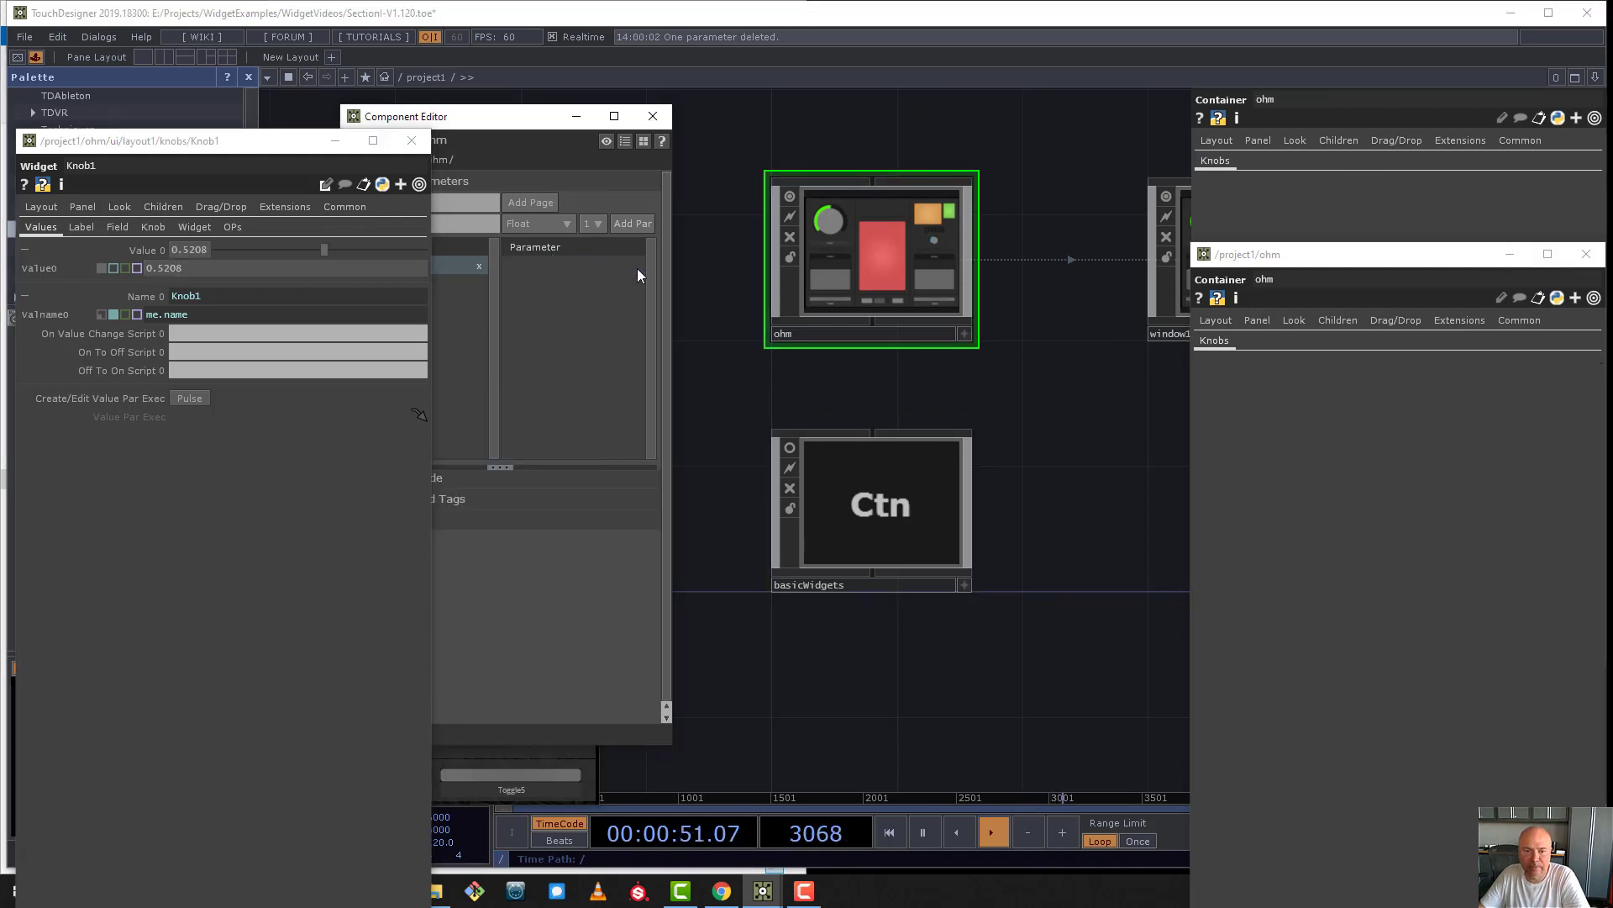
- Go into ohm's ui/layout1 network and move ohm's floating parameter window to uncover the knobs container's parameters
double_click(908, 269)
double_click(889, 306)
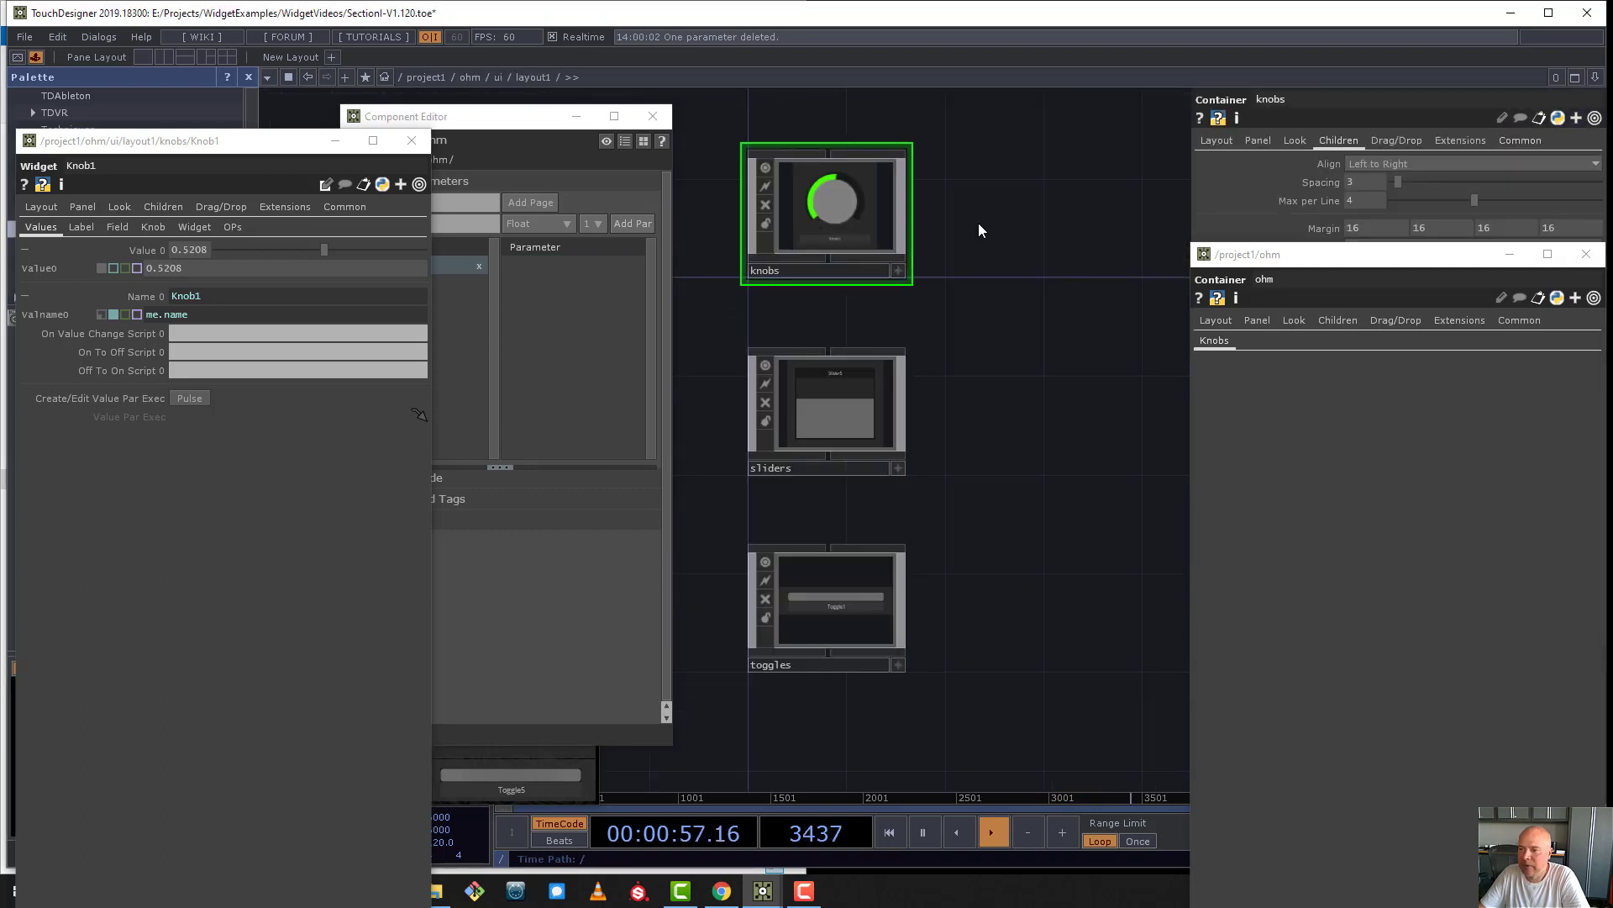
left_click_drag(1357, 254, 1285, 376)
left_click_drag(1162, 377, 1042, 337)
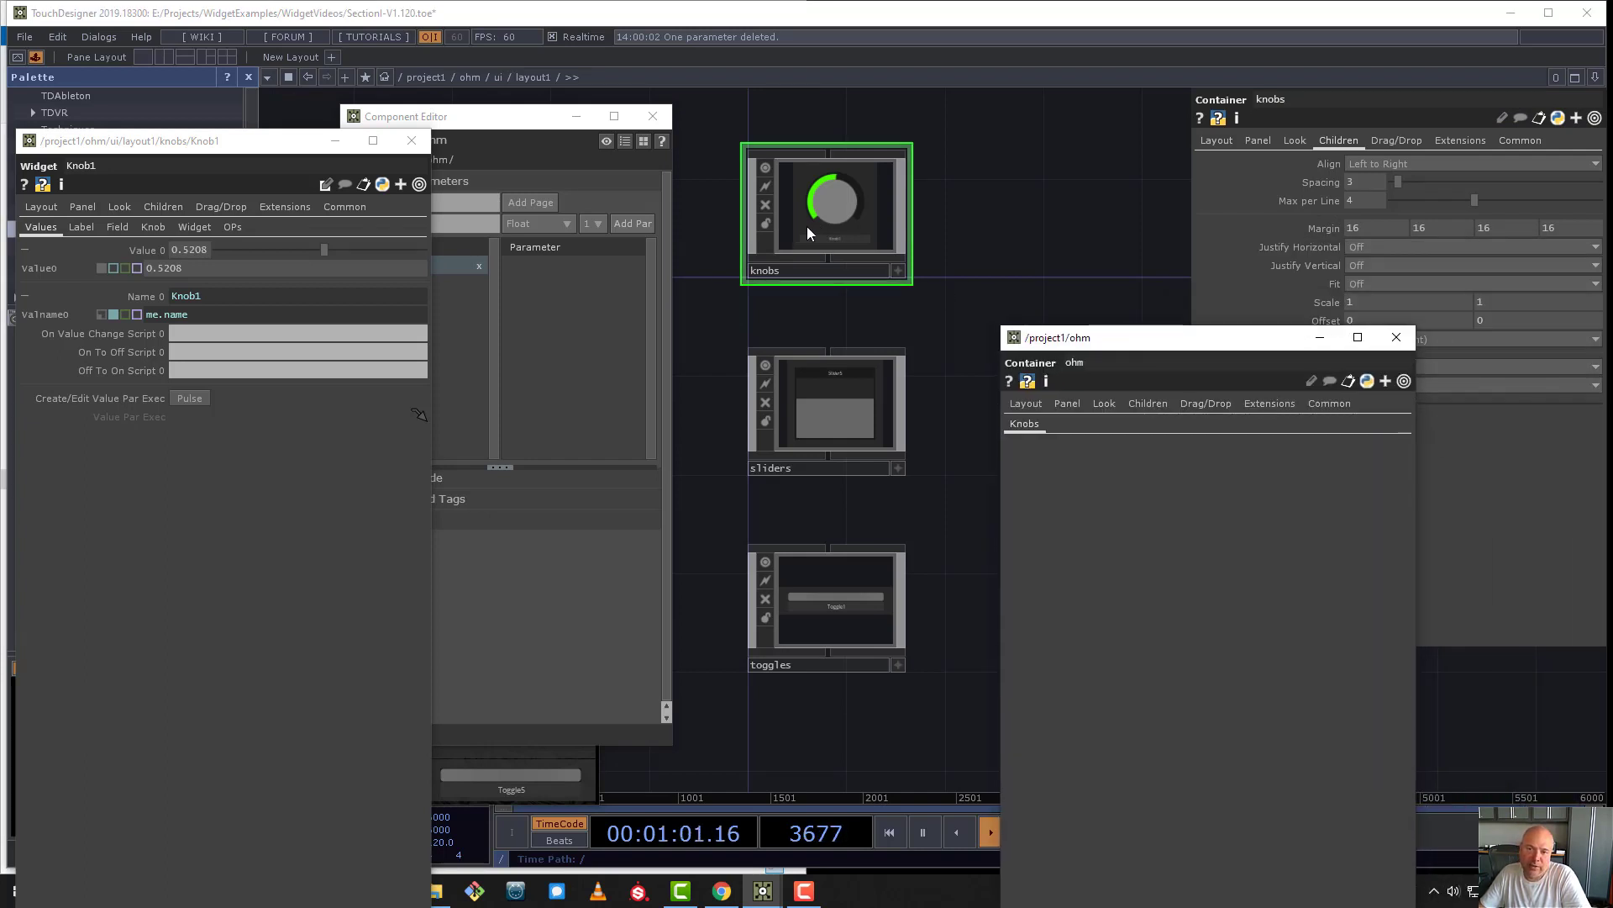
- Move the Component Editor and the ohm panel window clear of the network and go inside the knobs container
scroll(809, 202, "up", 2)
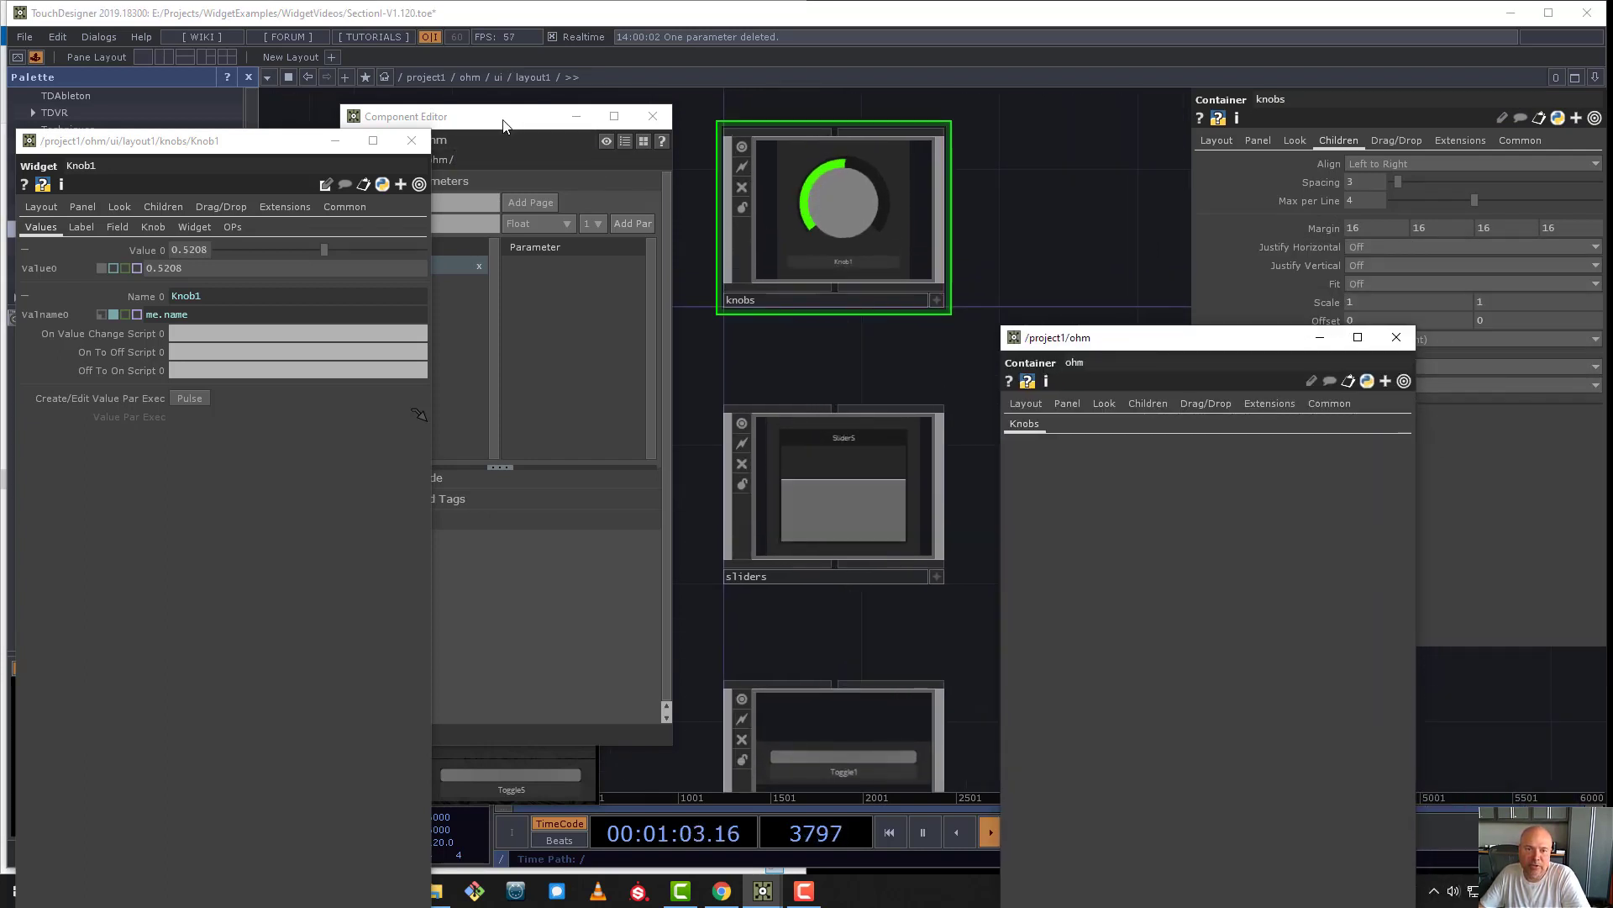
left_click_drag(505, 123, 551, 612)
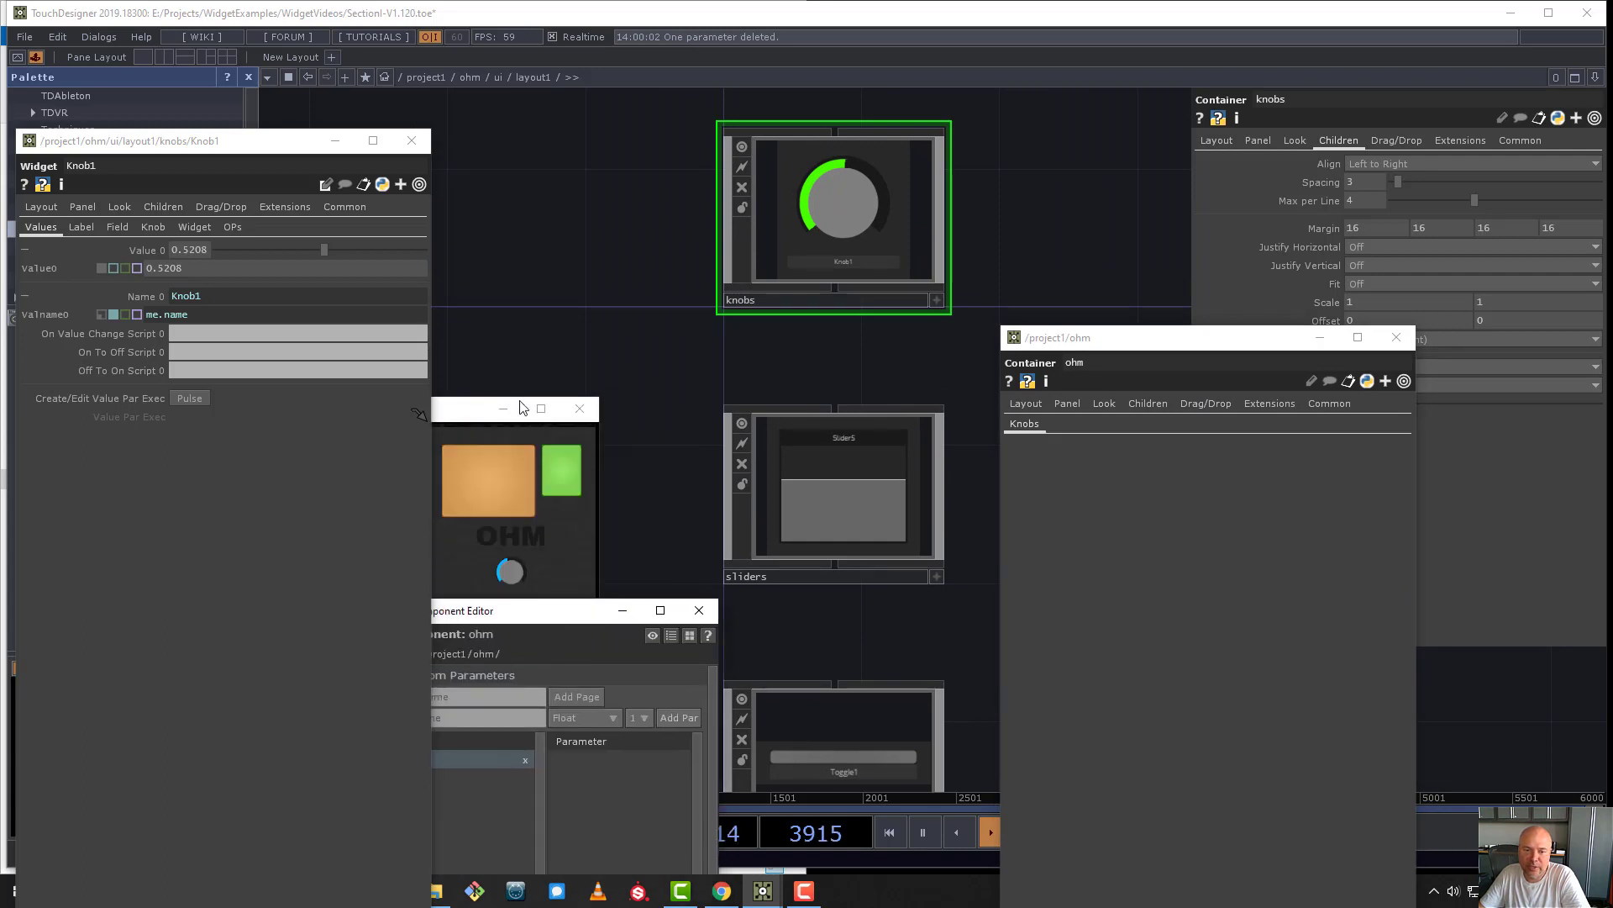
left_click_drag(470, 406, 476, 303)
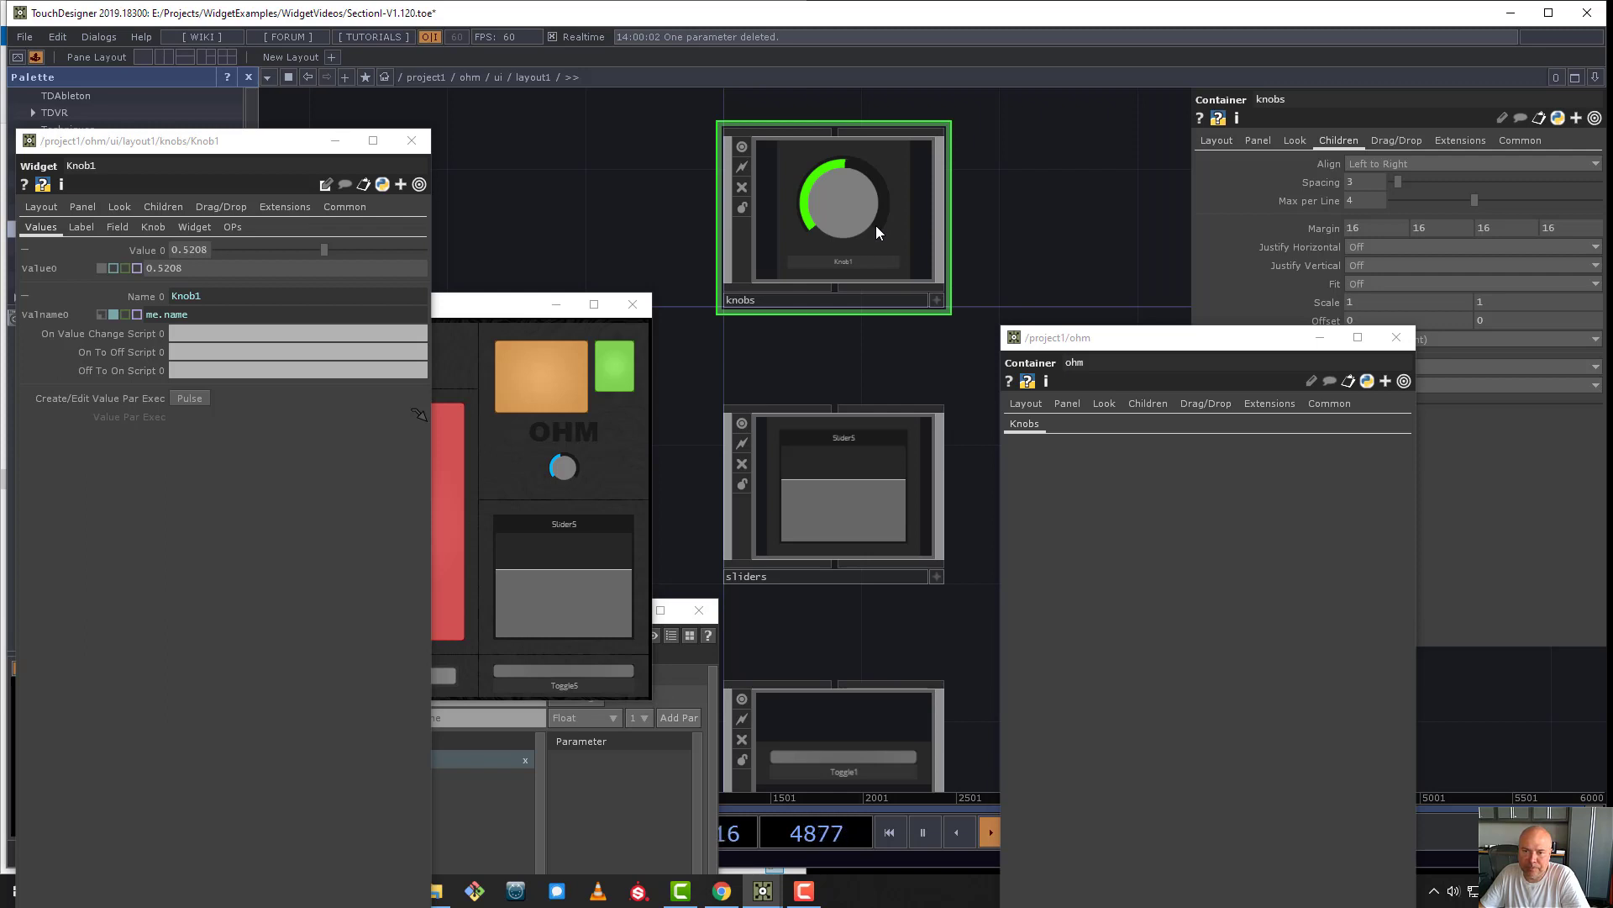
key("i")
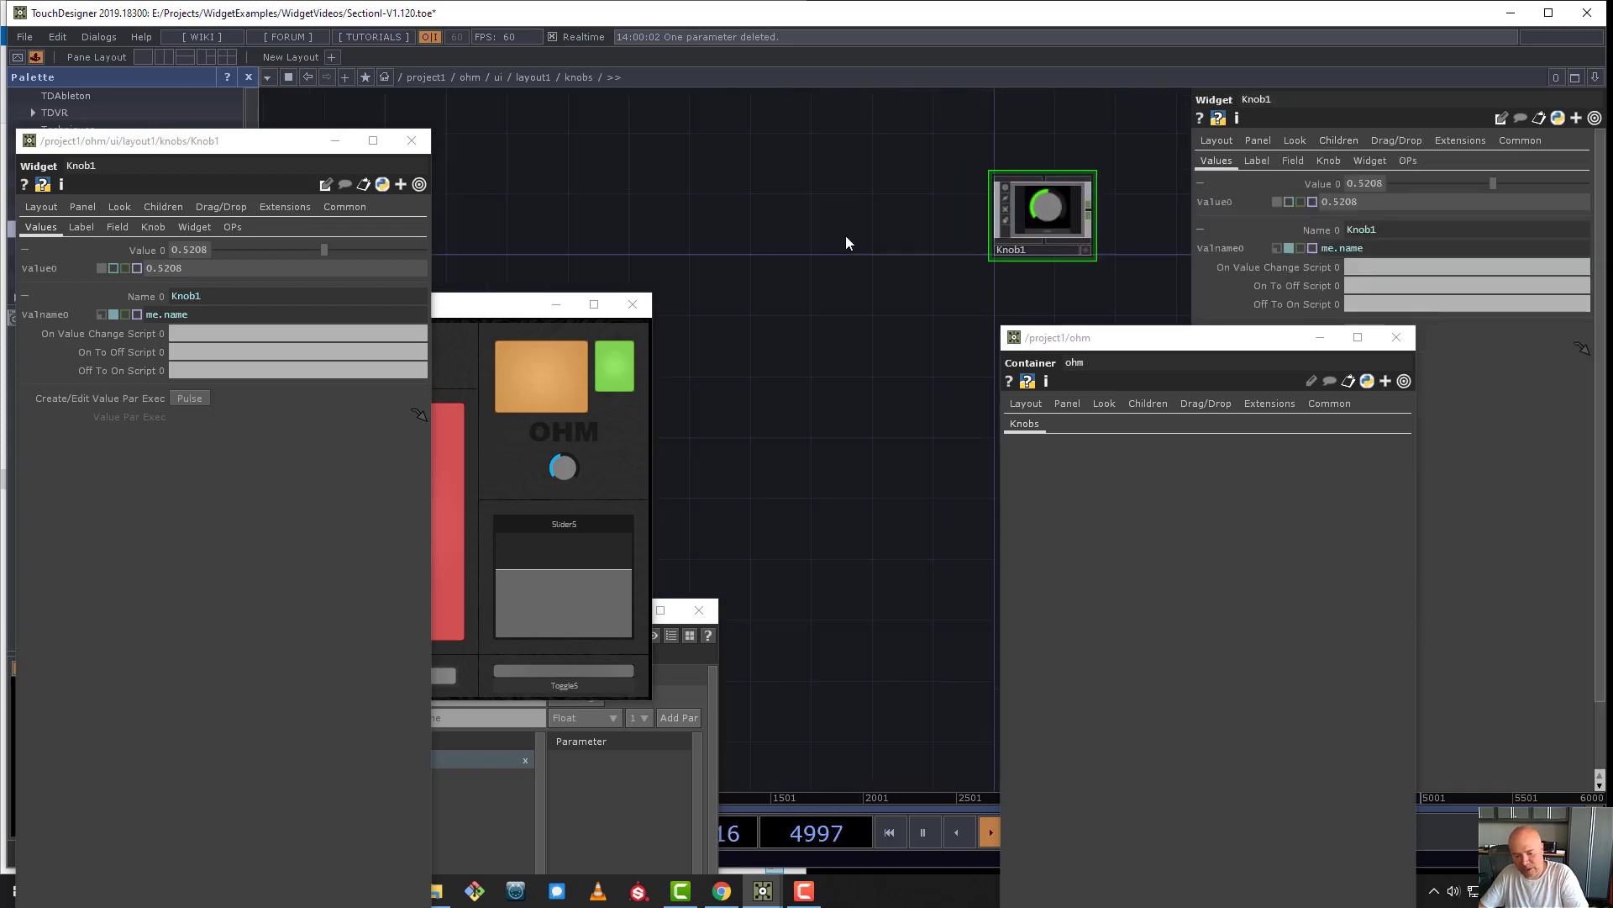
- Place a Replicator COMP beside Knob1 in the knobs network
key("Tab")
left_click(572, 52)
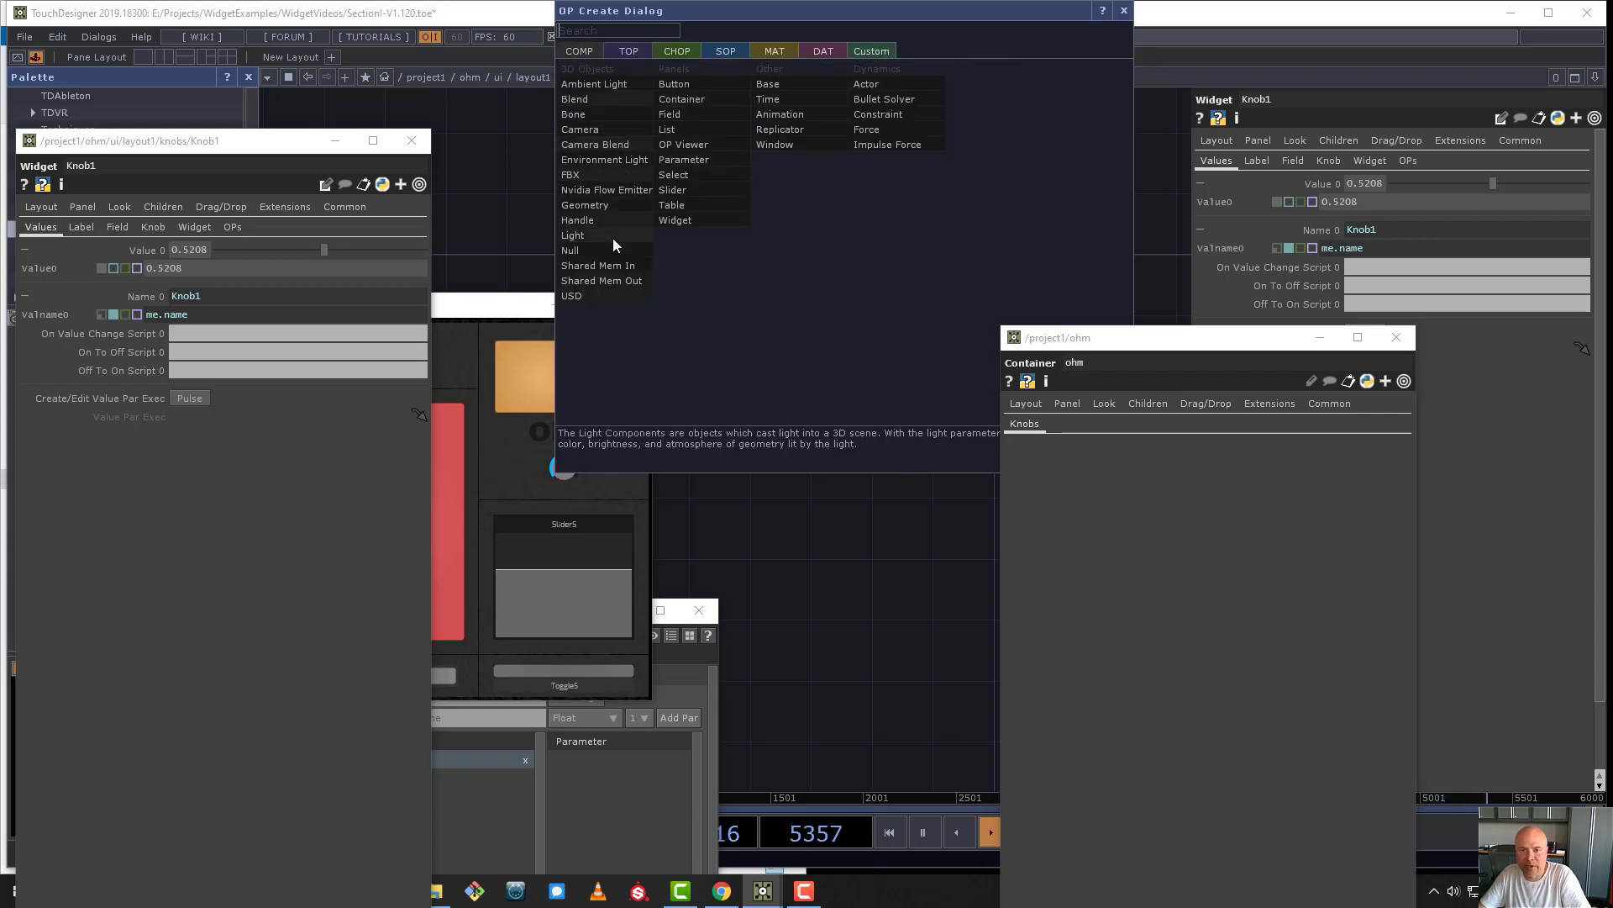
left_click(799, 130)
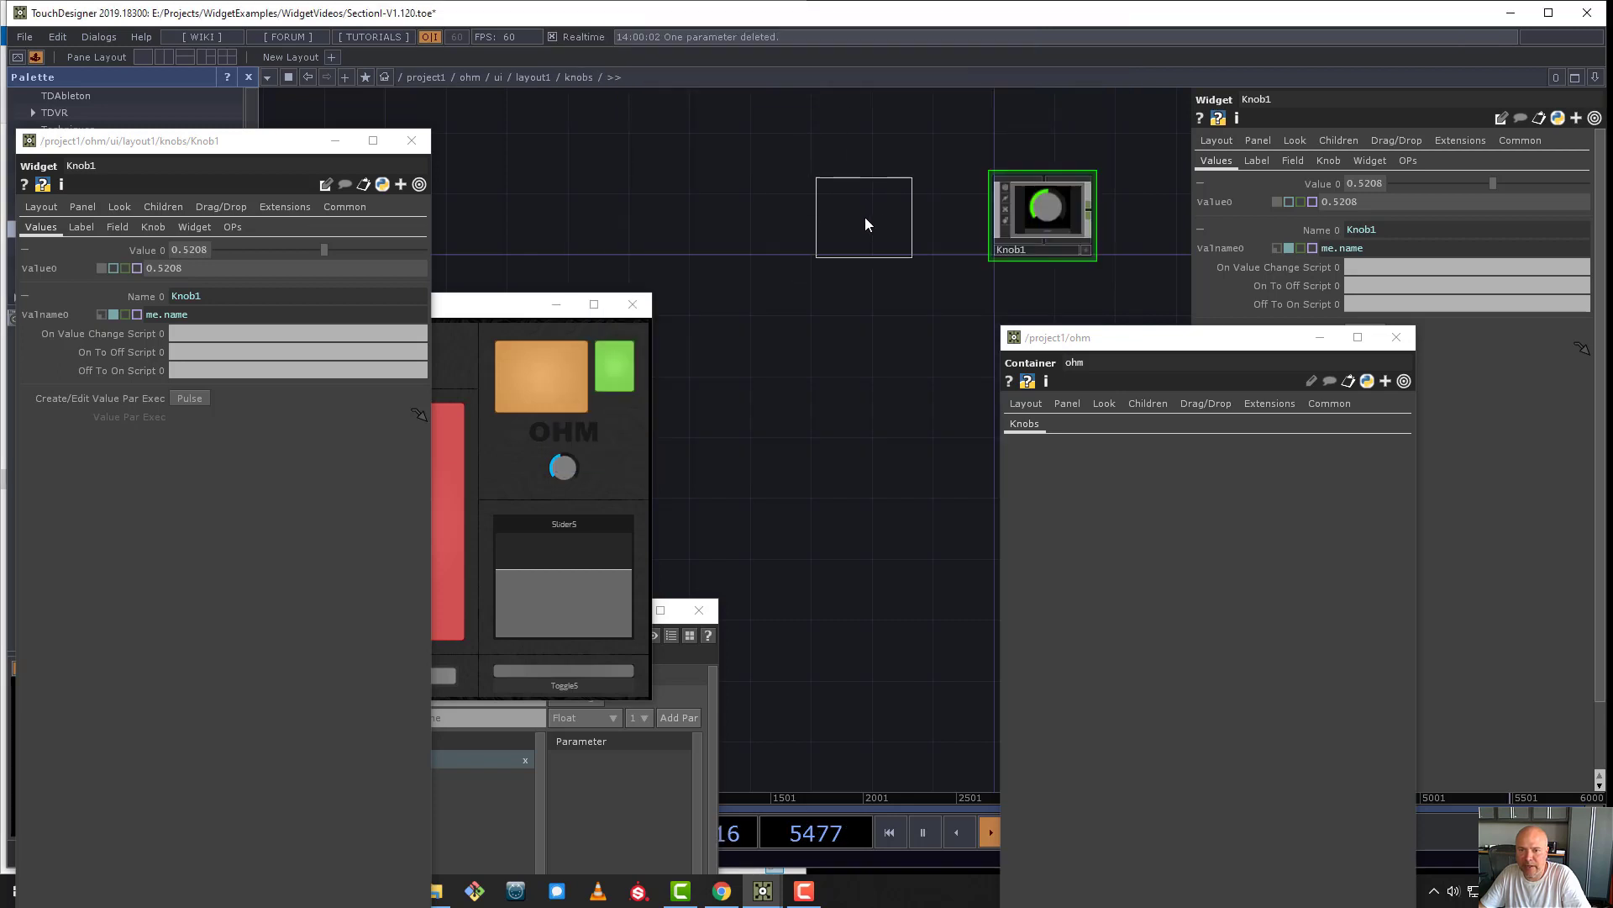
left_click(864, 217)
key("h")
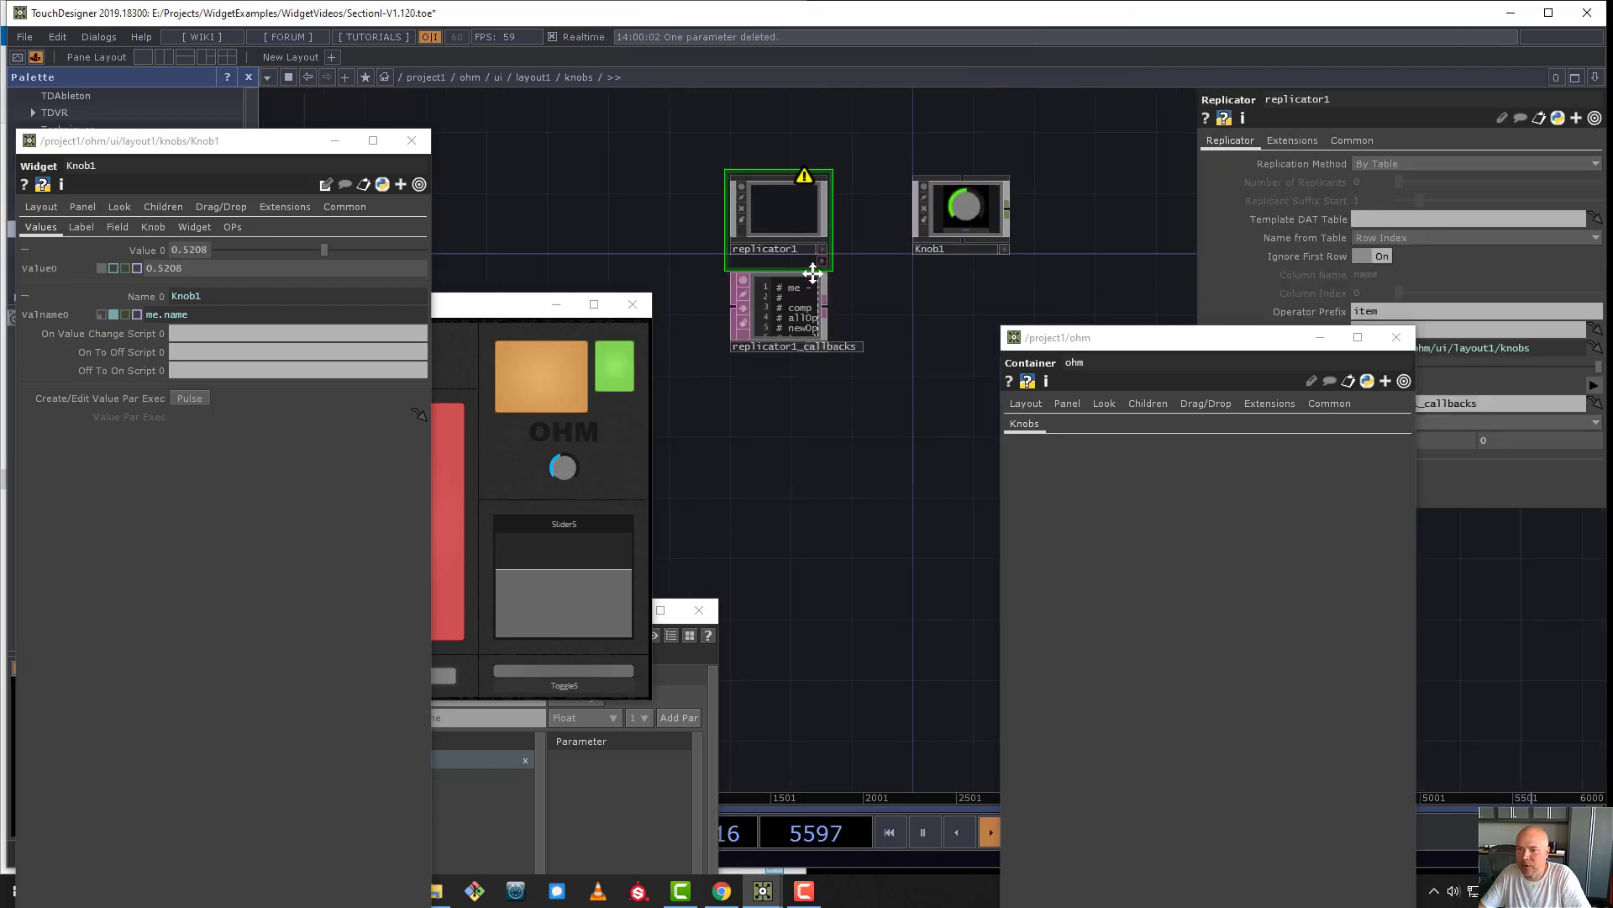
- Move ohm's floating parameter window off the replicator's parameters and set the replicator1_callbacks DAT farther below replicator1
left_click_drag(1179, 344, 1168, 439)
left_click_drag(901, 365, 962, 357)
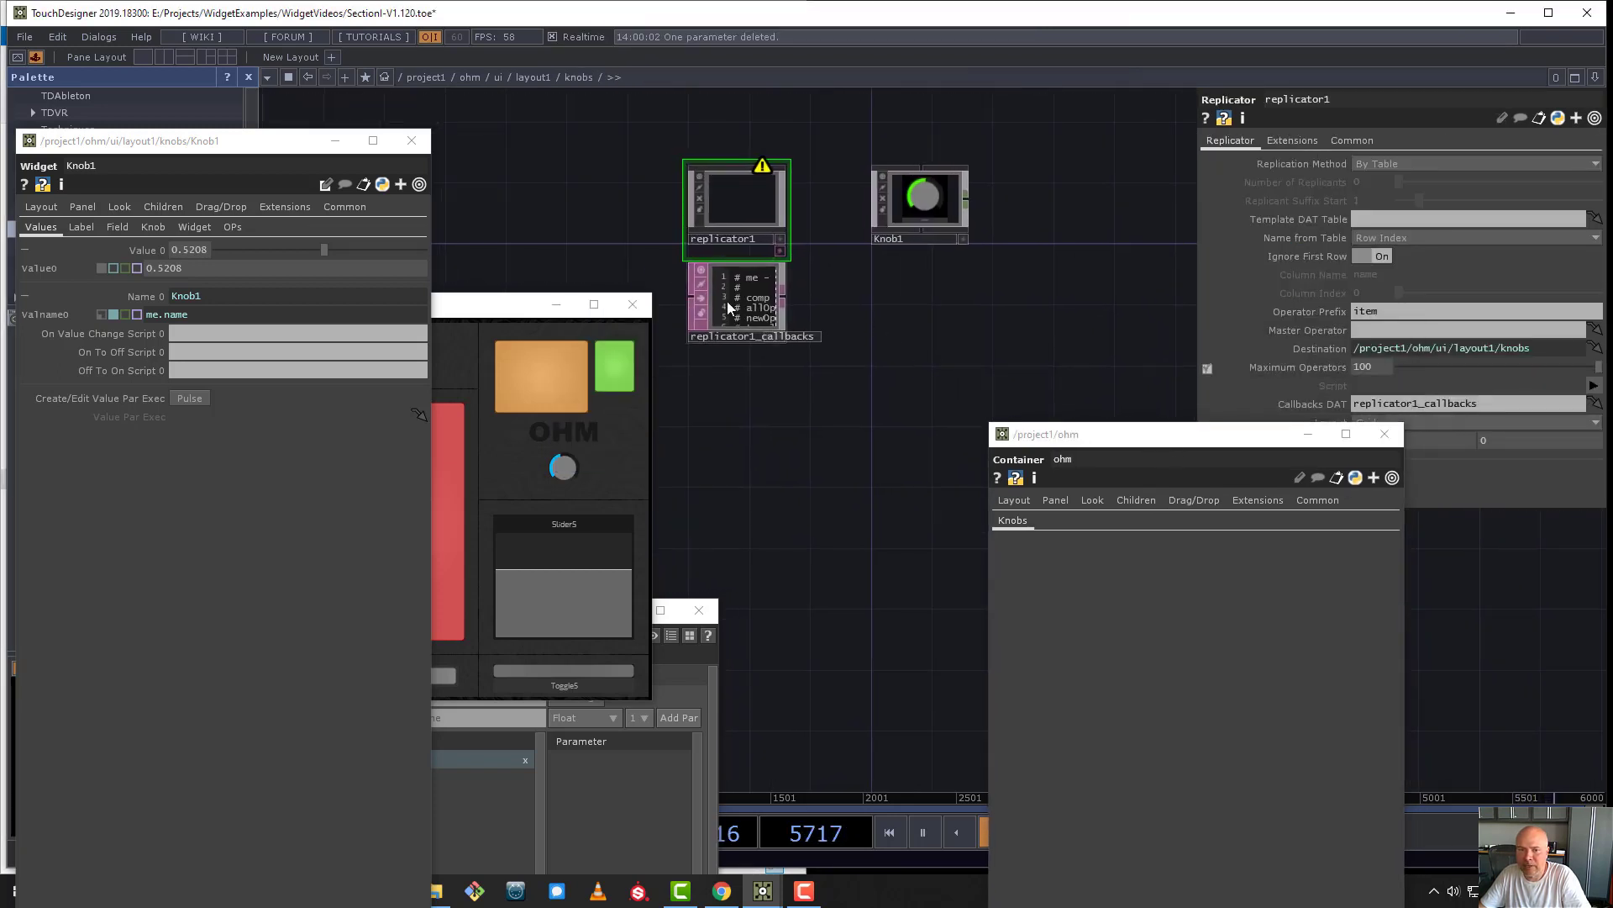
left_click(732, 299)
left_click_drag(732, 304, 732, 329)
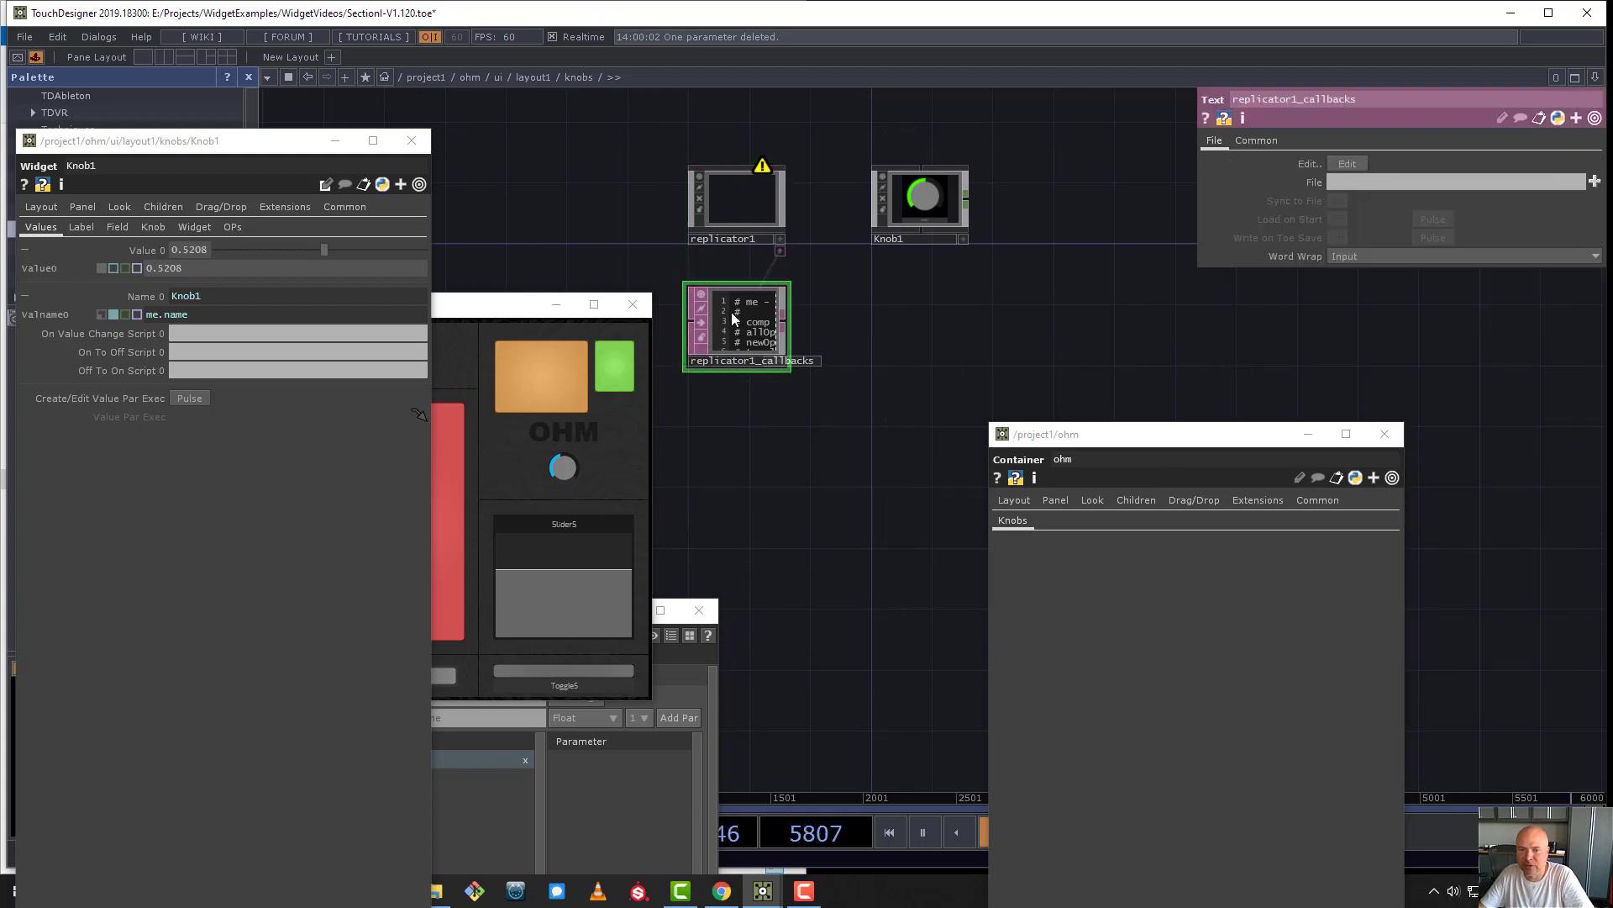
- Set replicator1 to replicate By Number with 12 replicants and Knob1 as the master operator
left_click(722, 191)
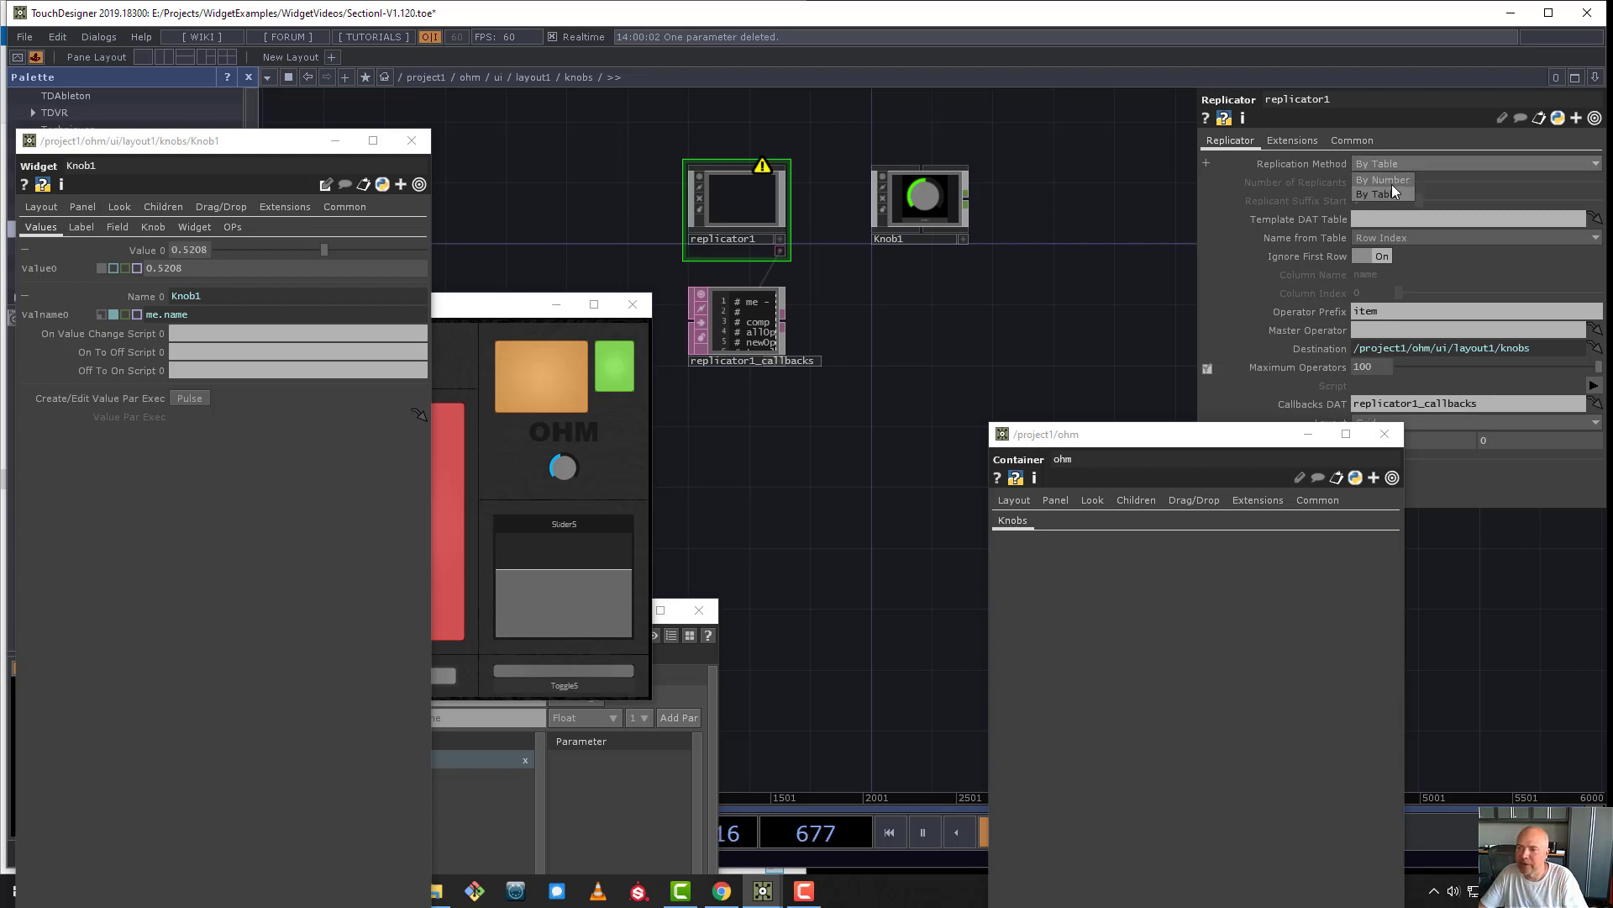
left_click(1394, 181)
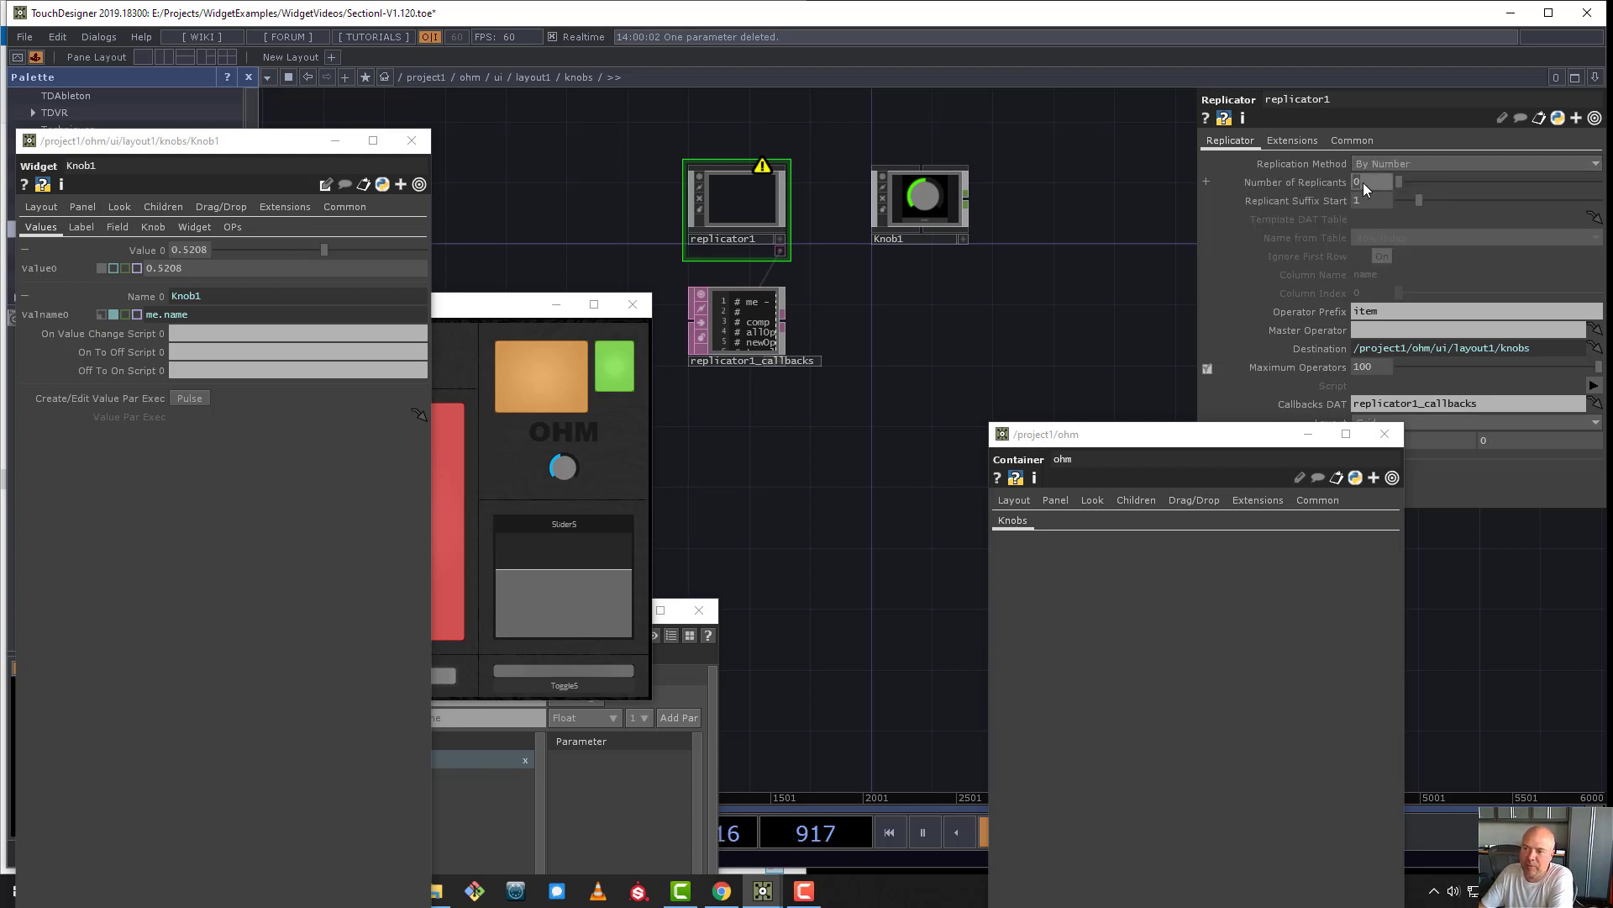
type("12")
key("Return")
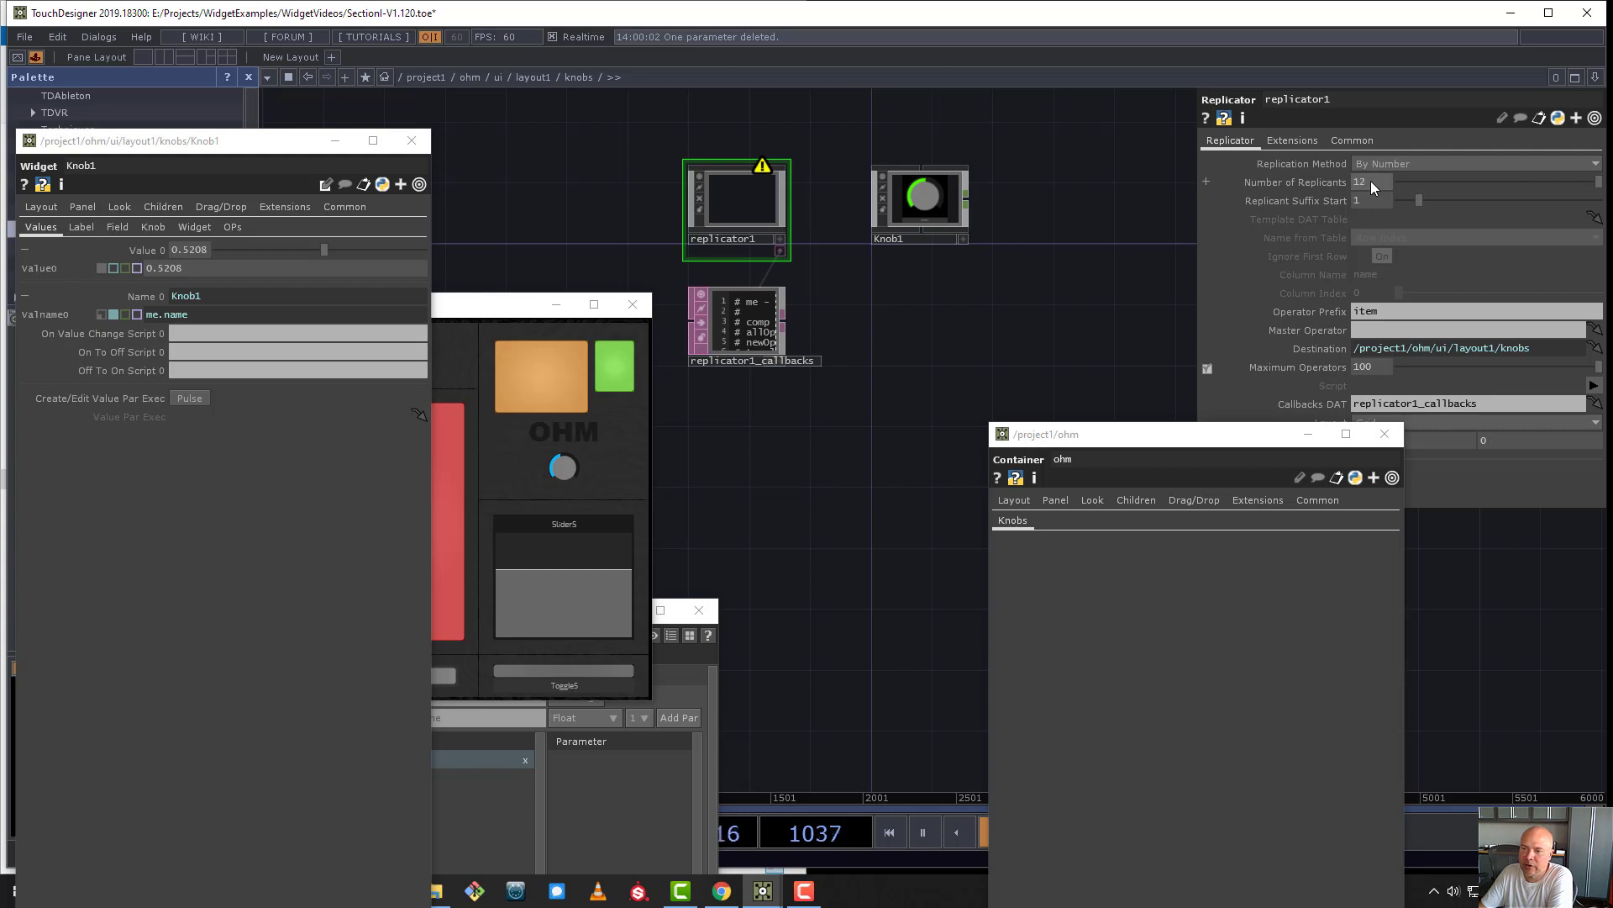
left_click(1402, 332)
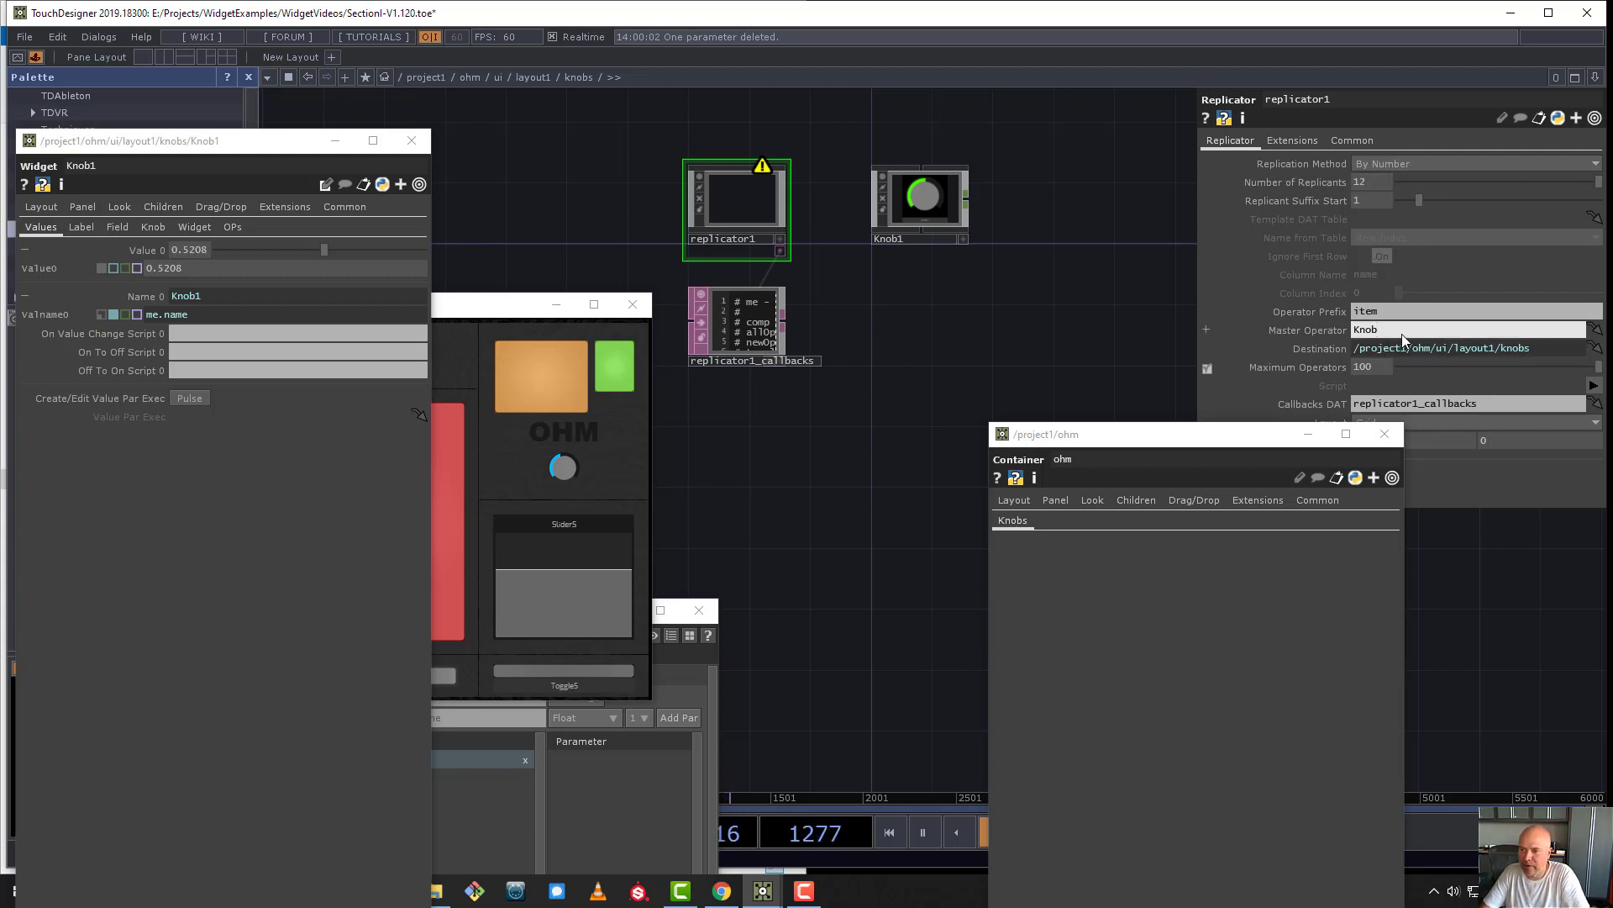
key("Return")
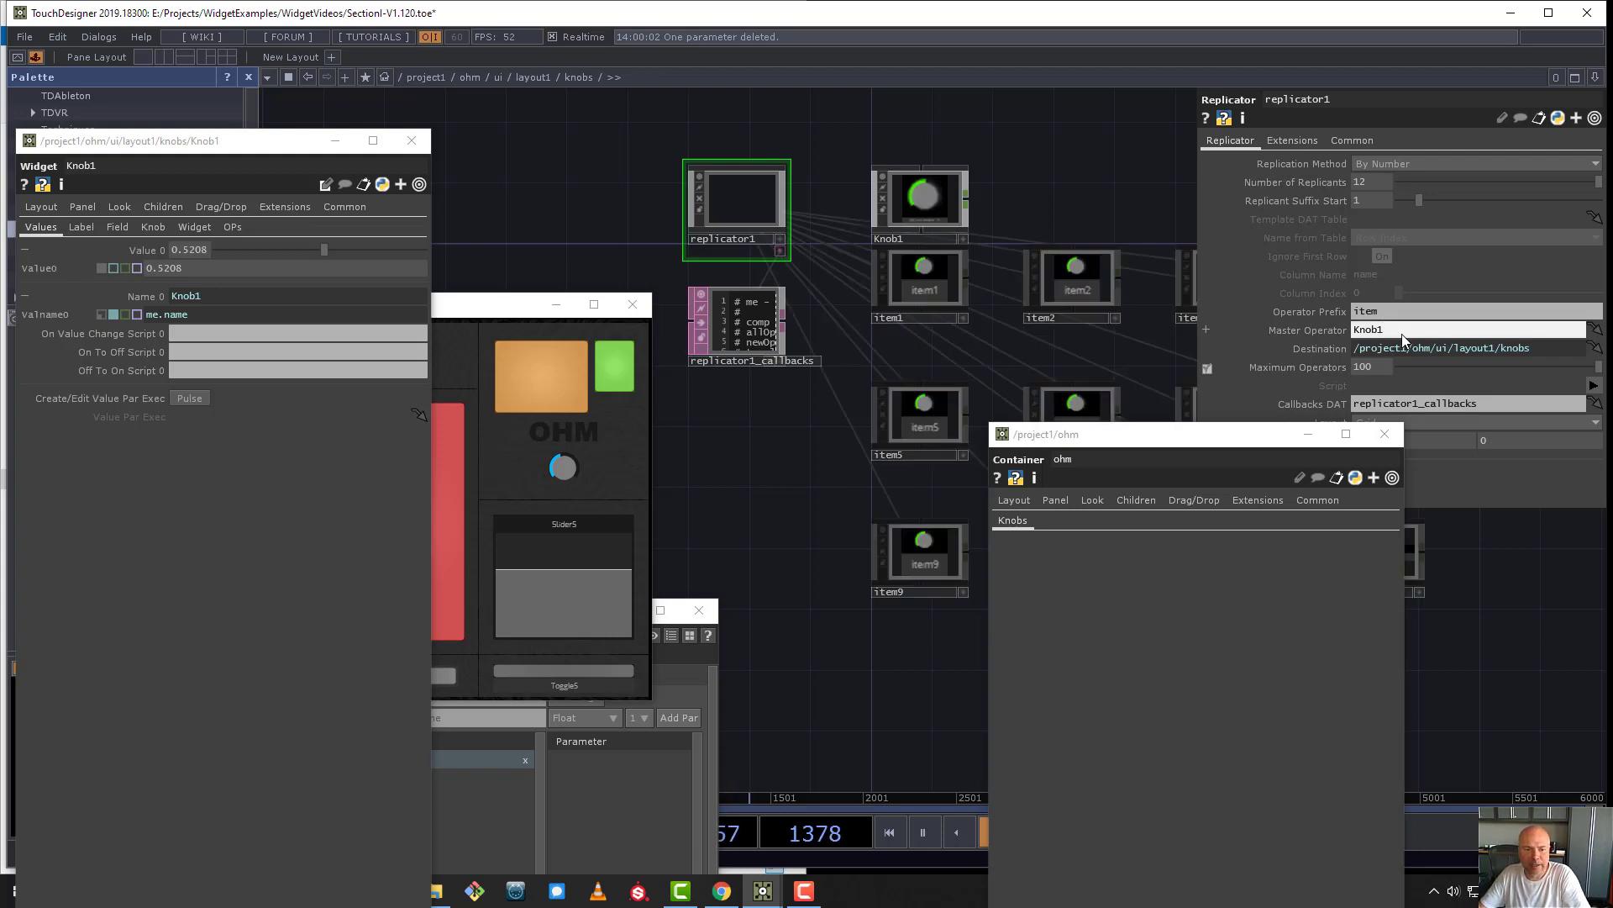
- Bring the ohm panel's knob area into view and set replicator1's Operator Prefix to Knob
left_click_drag(465, 310, 873, 439)
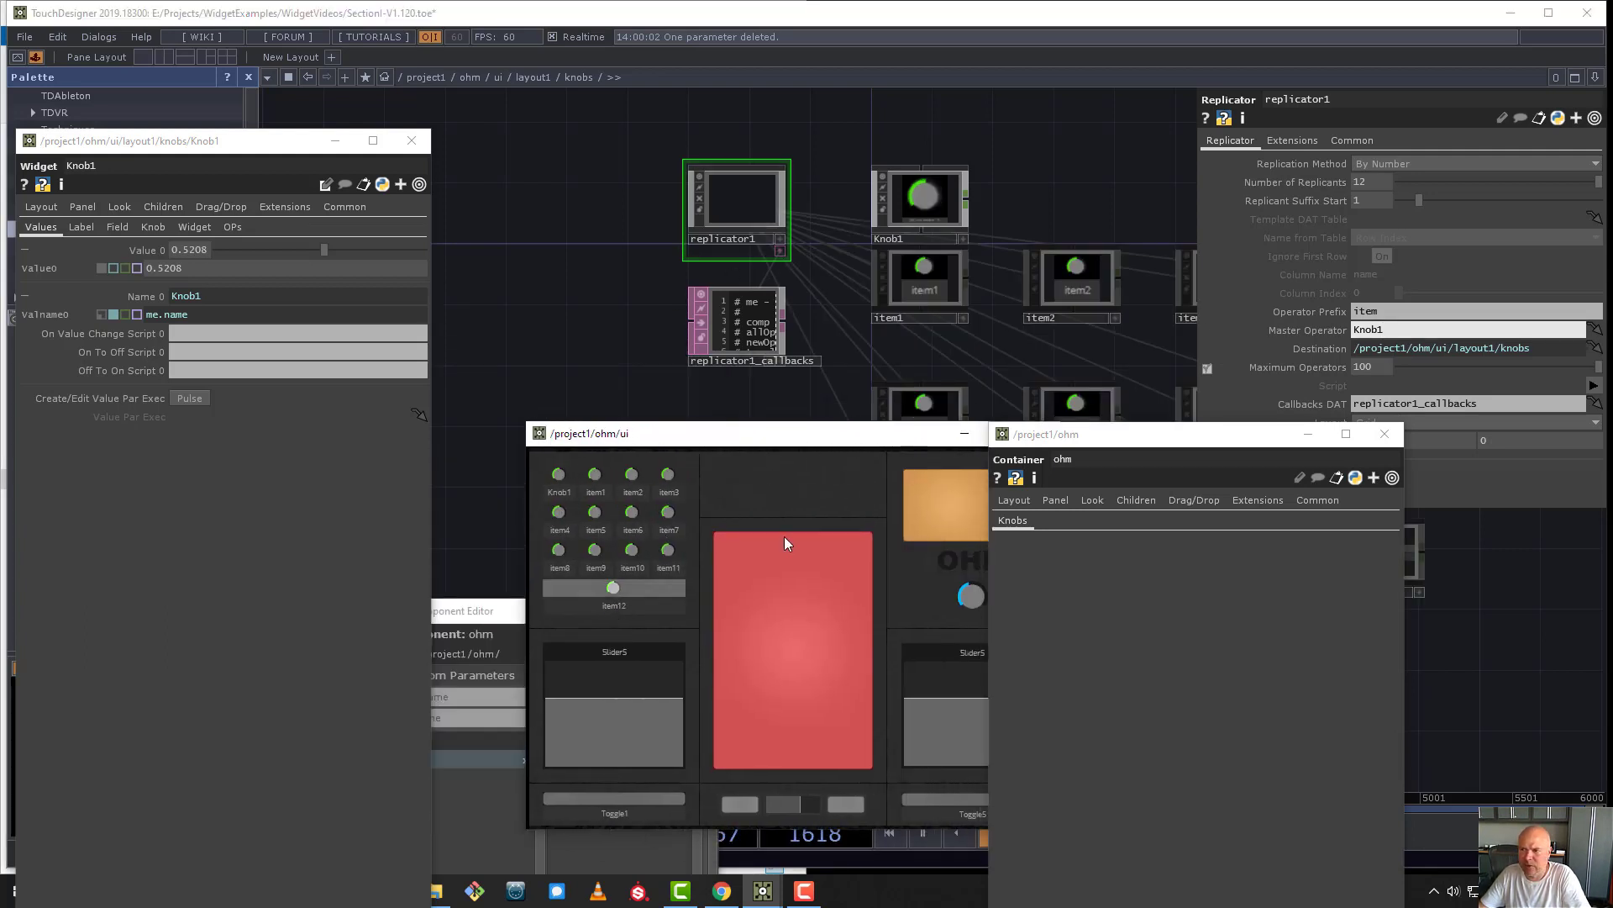
left_click(1394, 310)
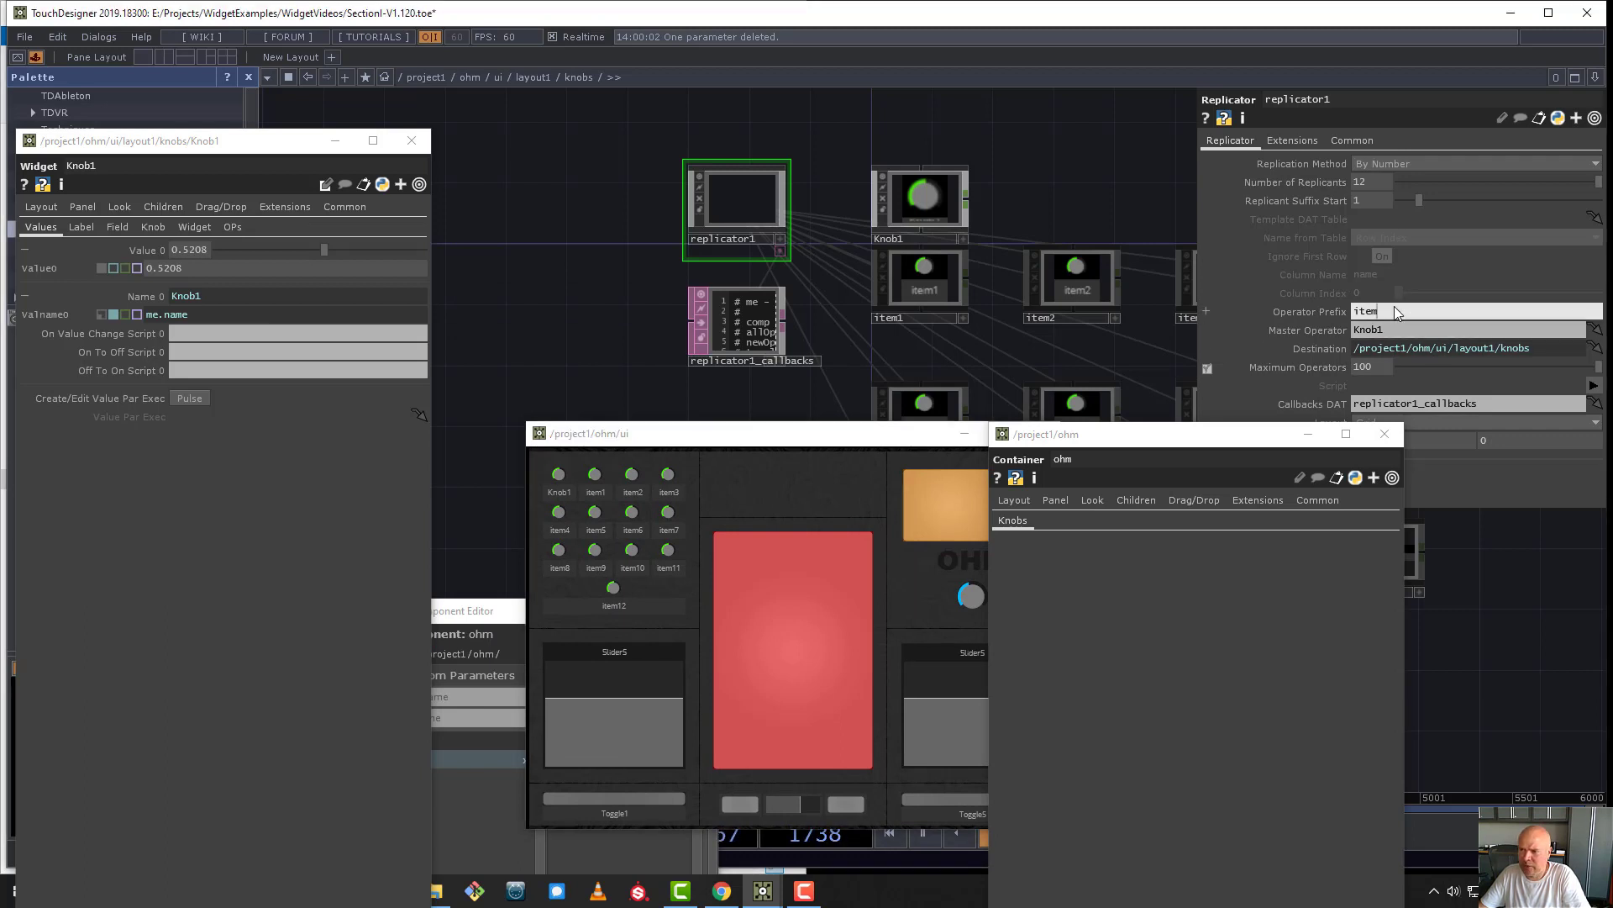
type("Knob")
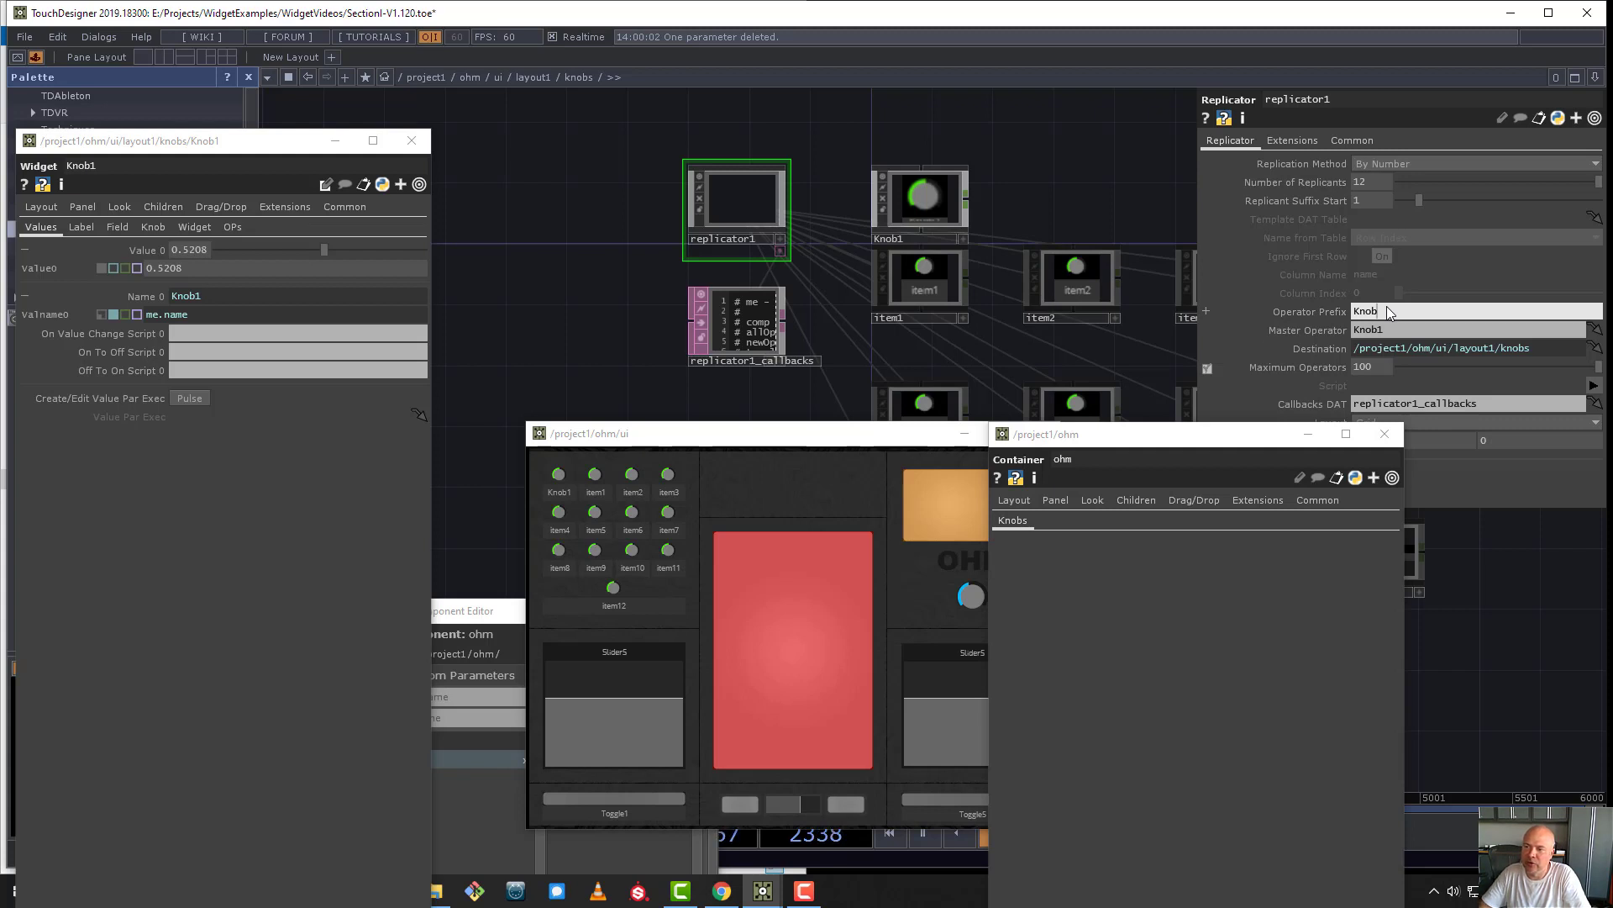
key("Return")
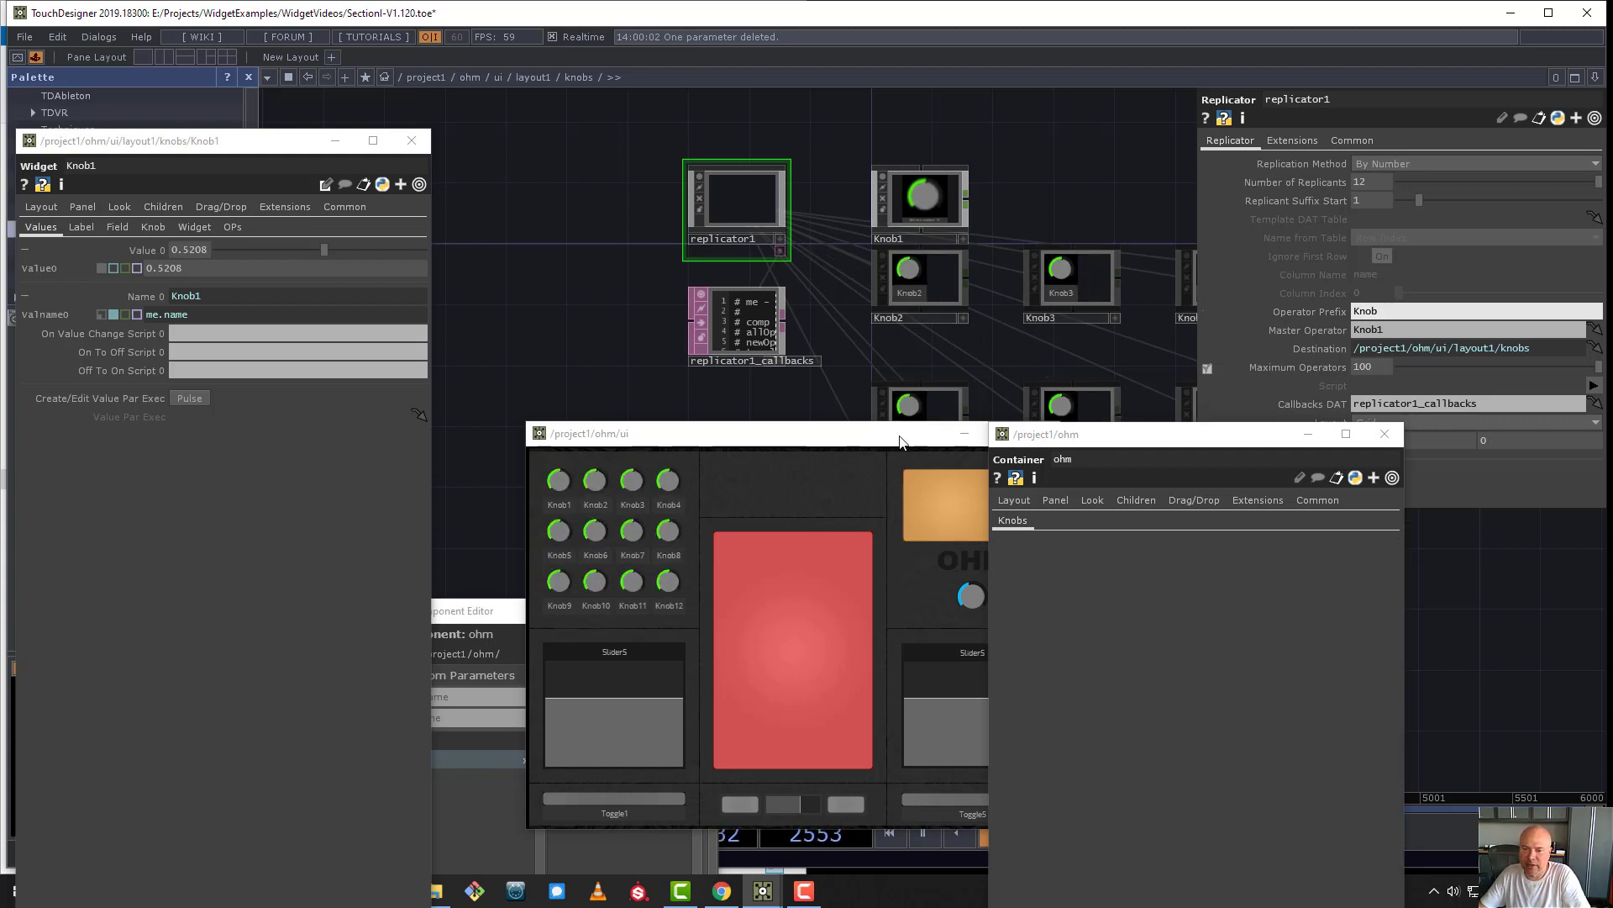
- Move the ohm panel and parameter windows aside and set replicator1's Layout to Vertical
left_click_drag(852, 433, 591, 348)
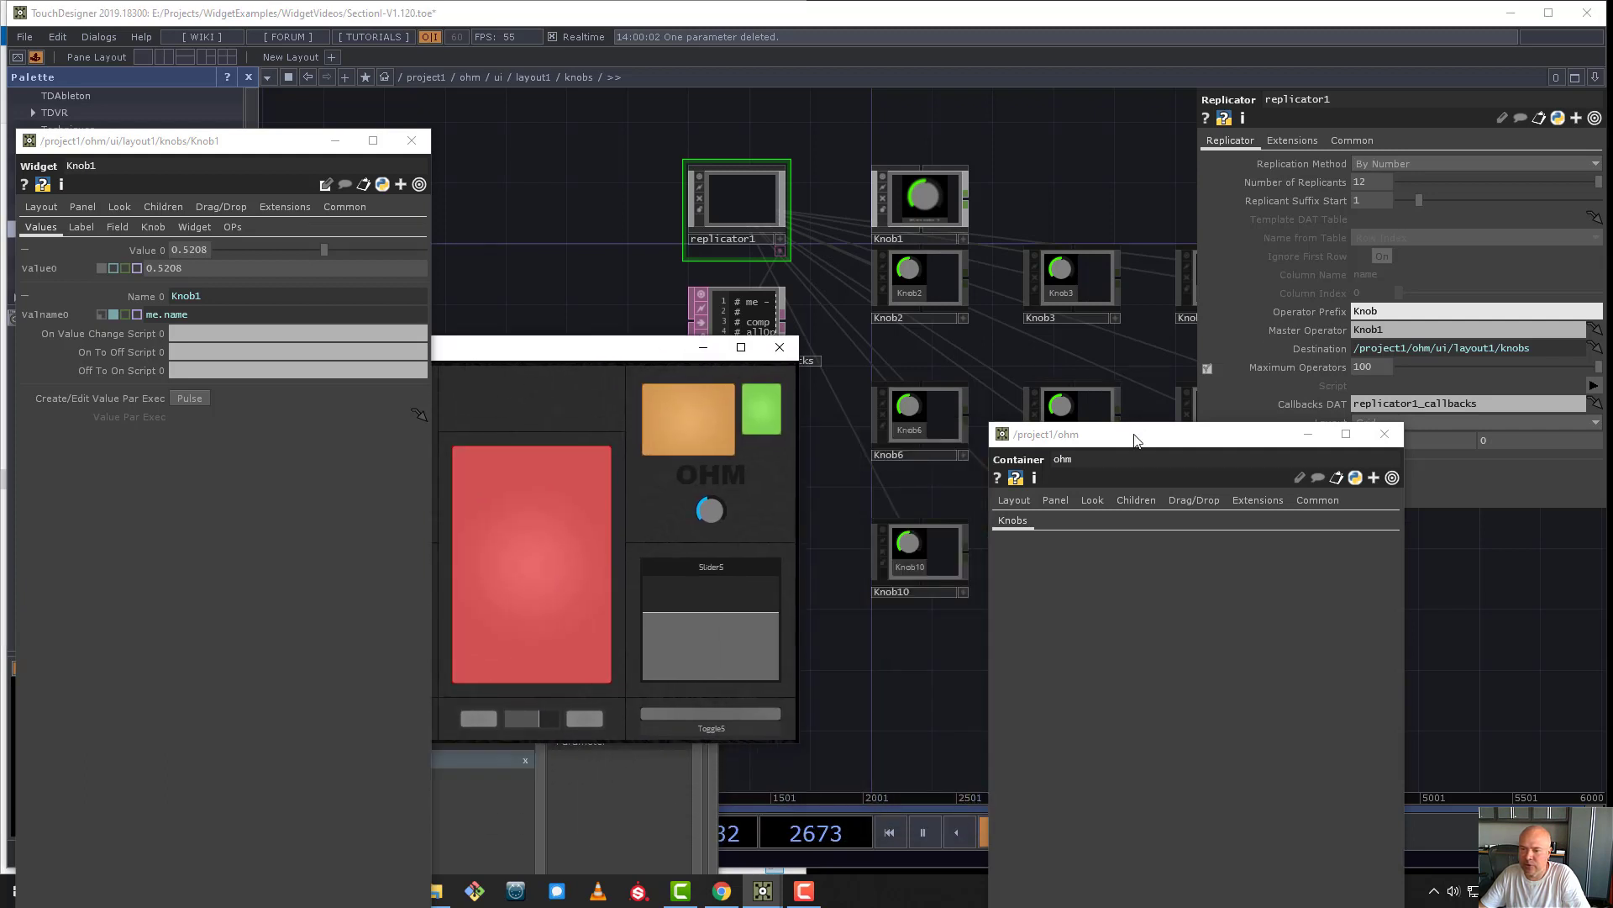
left_click_drag(1136, 437, 1194, 656)
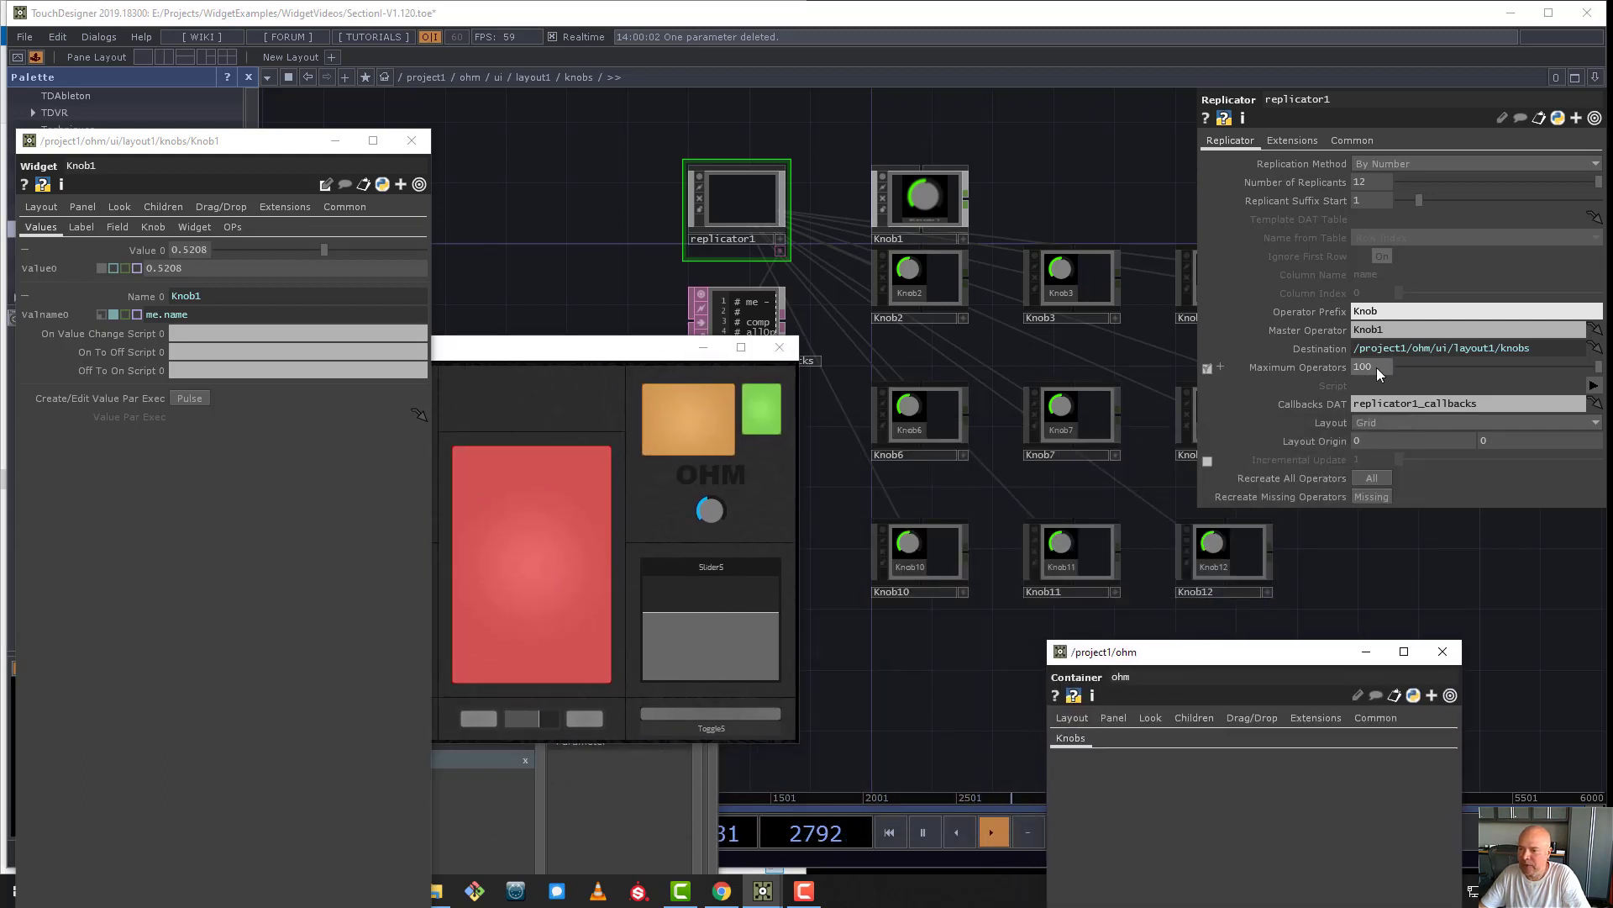
left_click(1397, 422)
left_click(1391, 435)
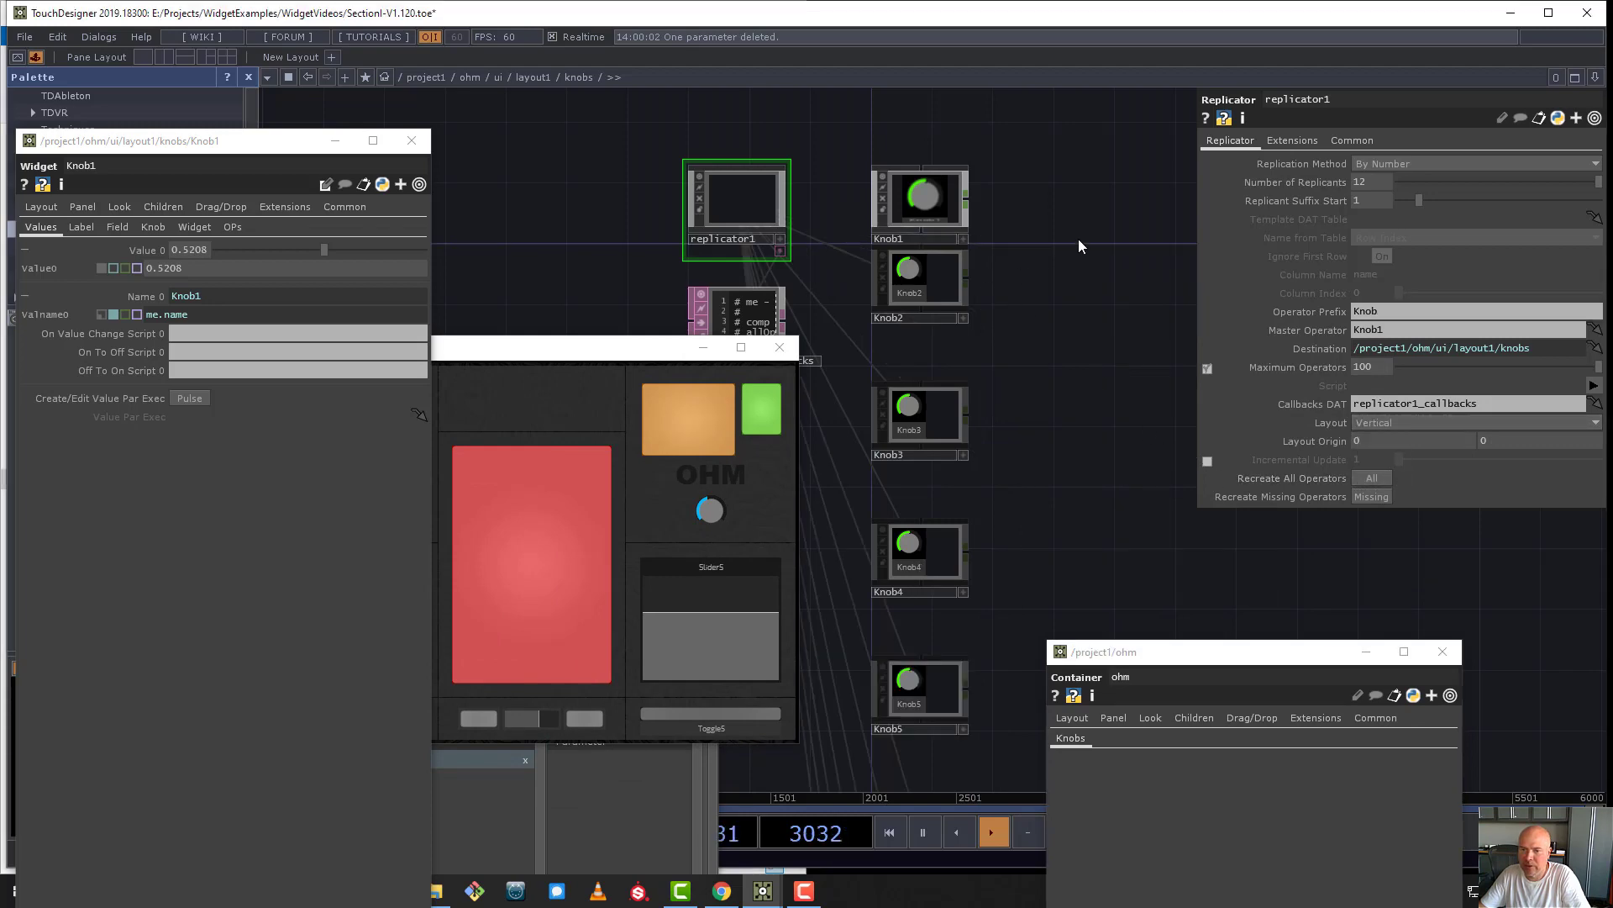
left_click_drag(1063, 239, 1106, 382)
left_click_drag(959, 356, 956, 294)
scroll(963, 261, "down", 5)
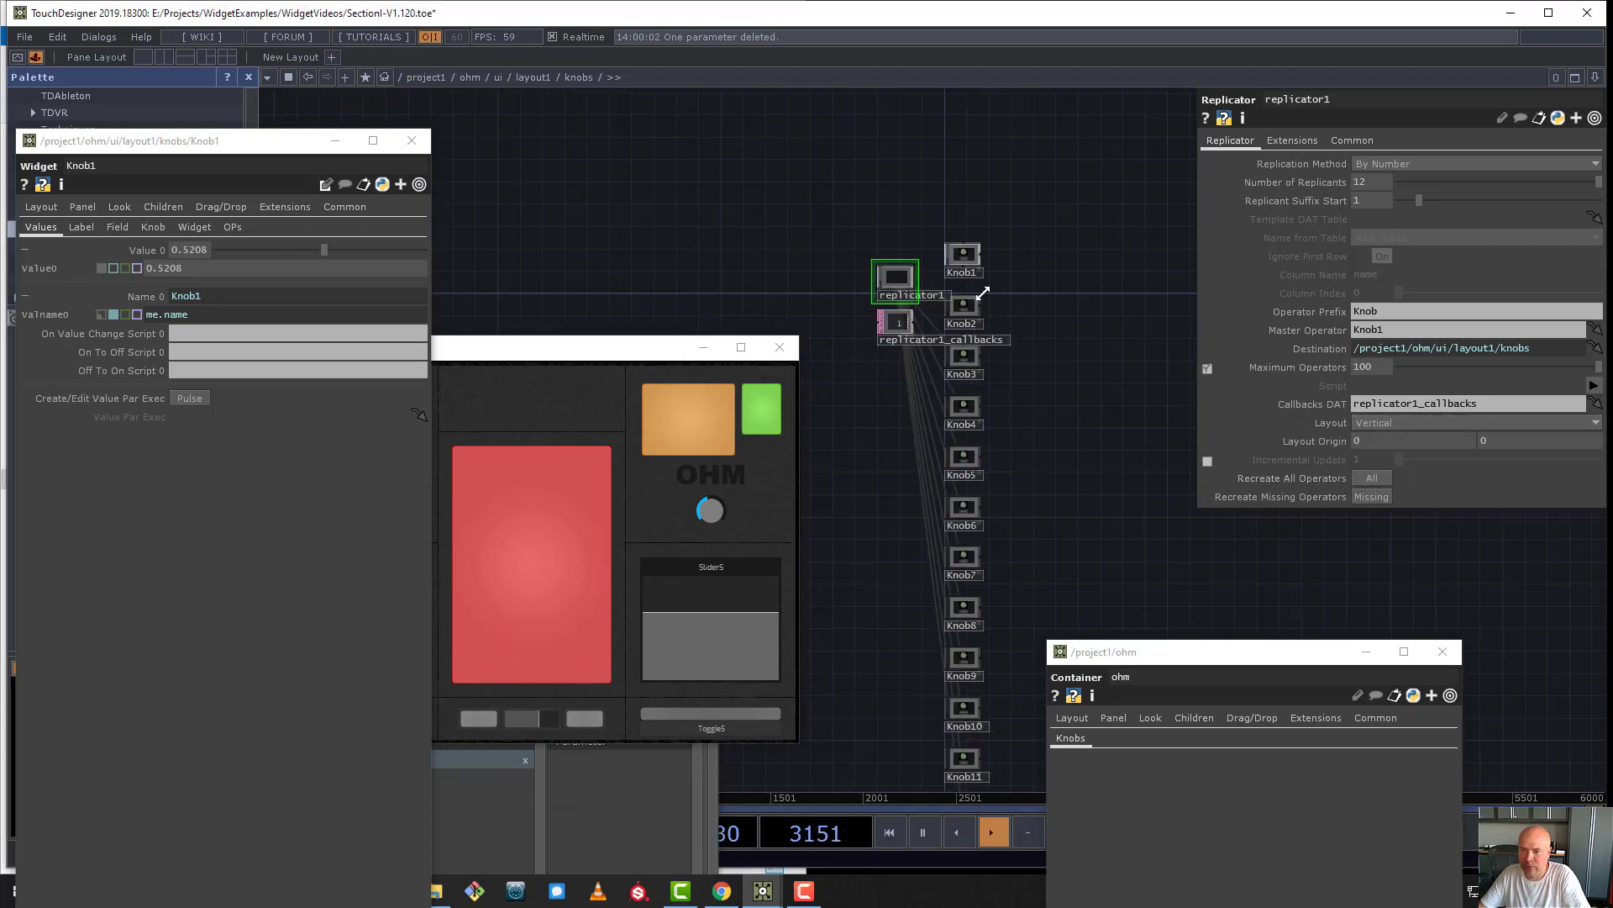
scroll(1012, 433, "up", 5)
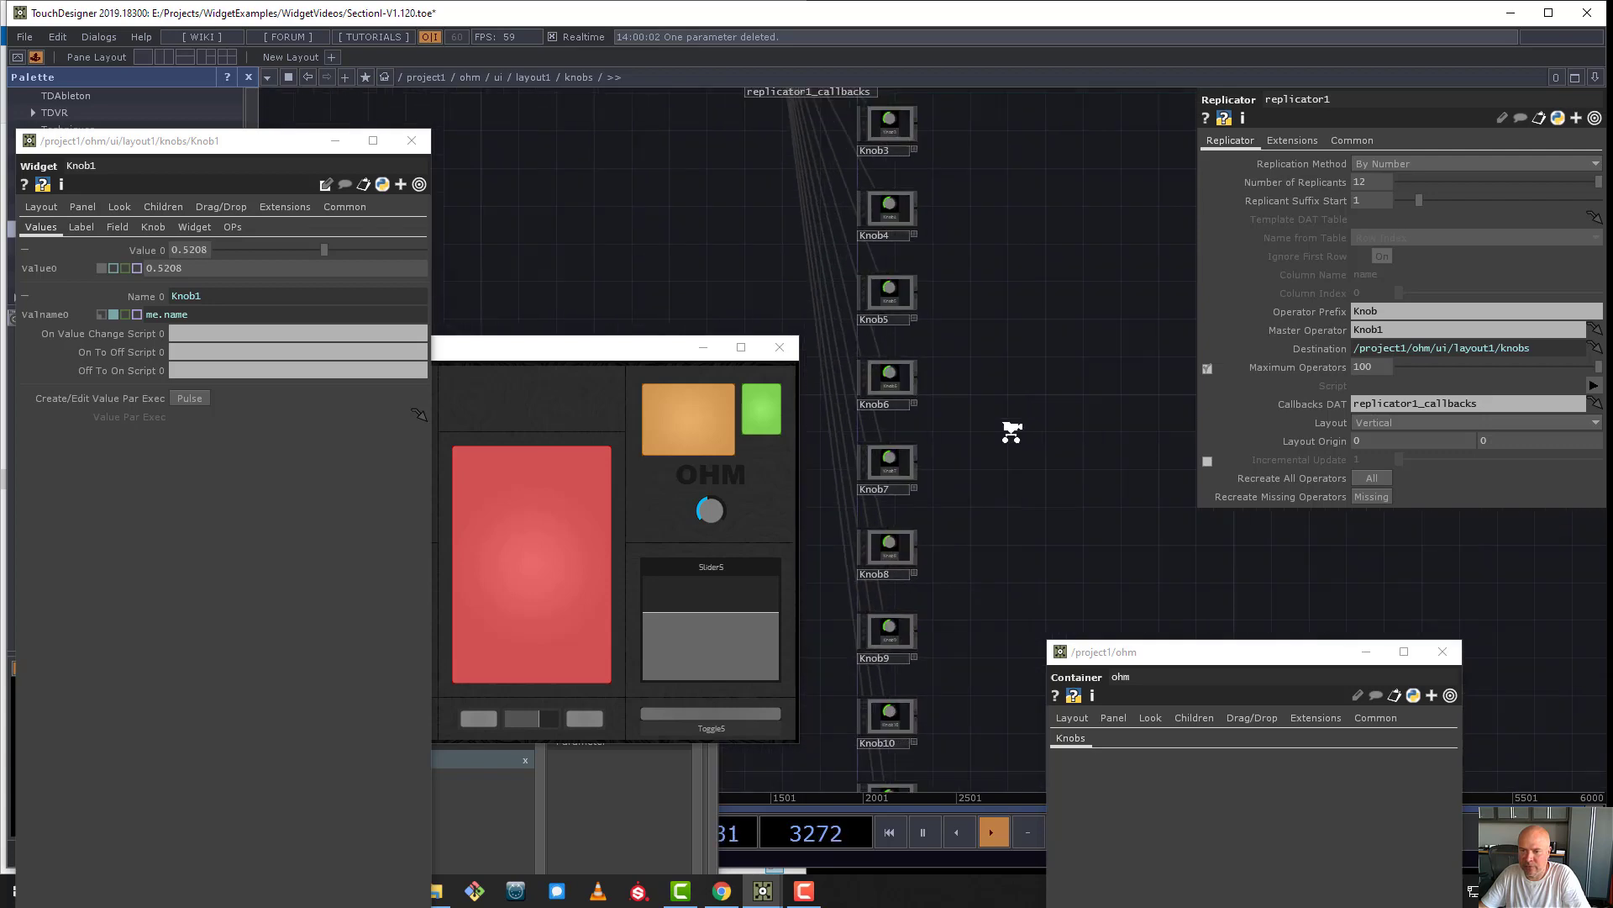
left_click_drag(1014, 316, 1088, 515)
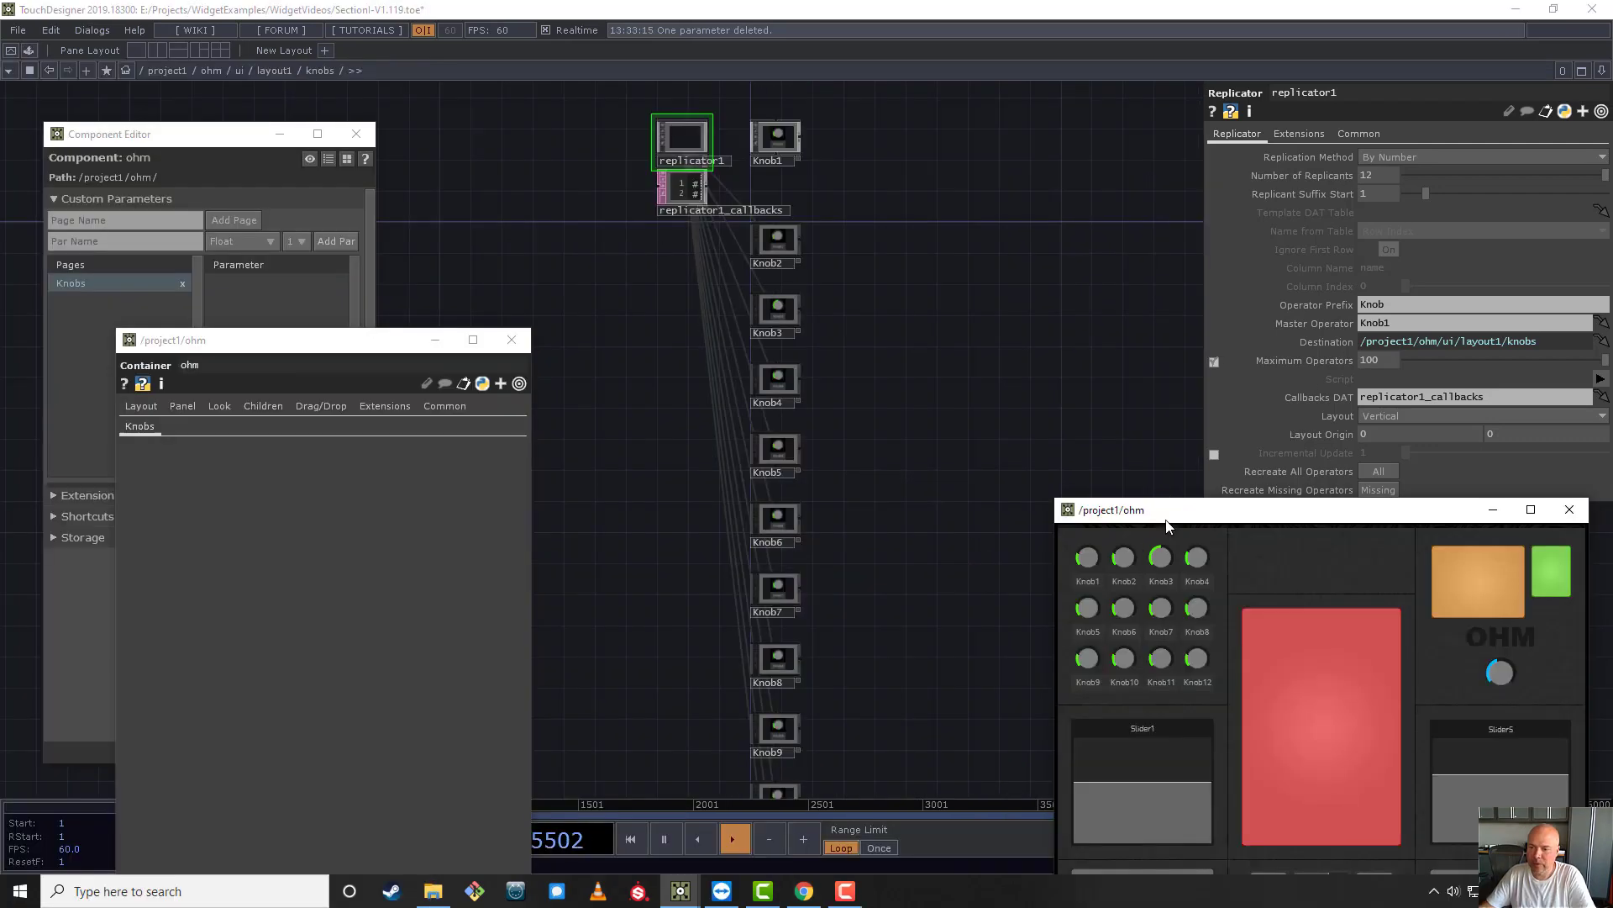
- Open the knobs container's parameters in a floating window beside the ohm panel and view the Align options
left_click_drag(1170, 513, 1084, 340)
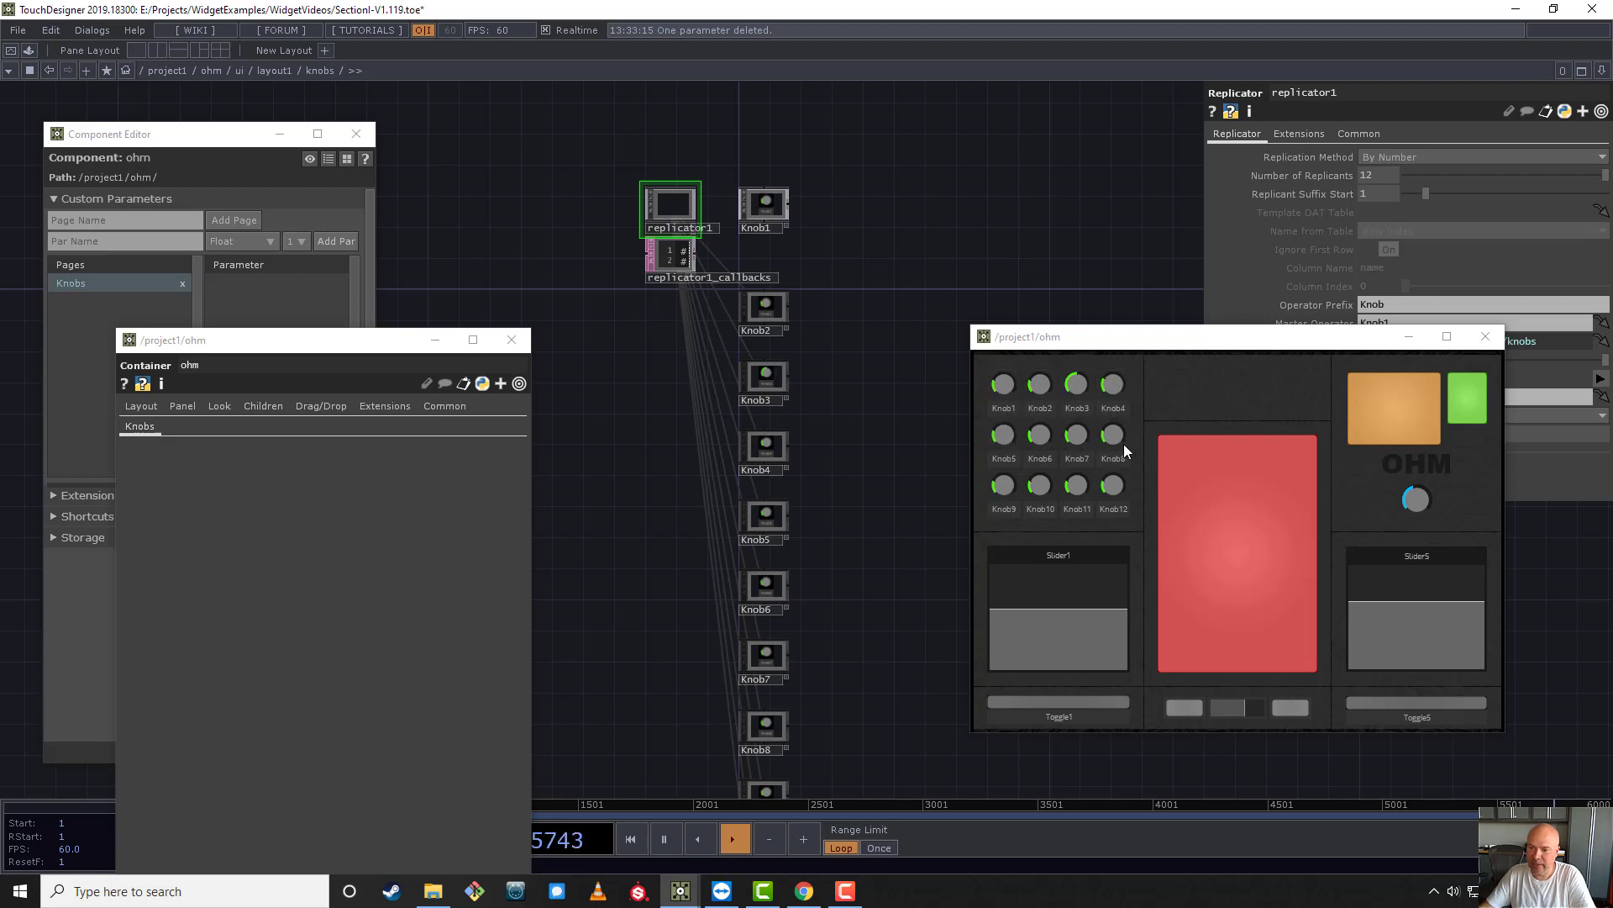
right_click(316, 74)
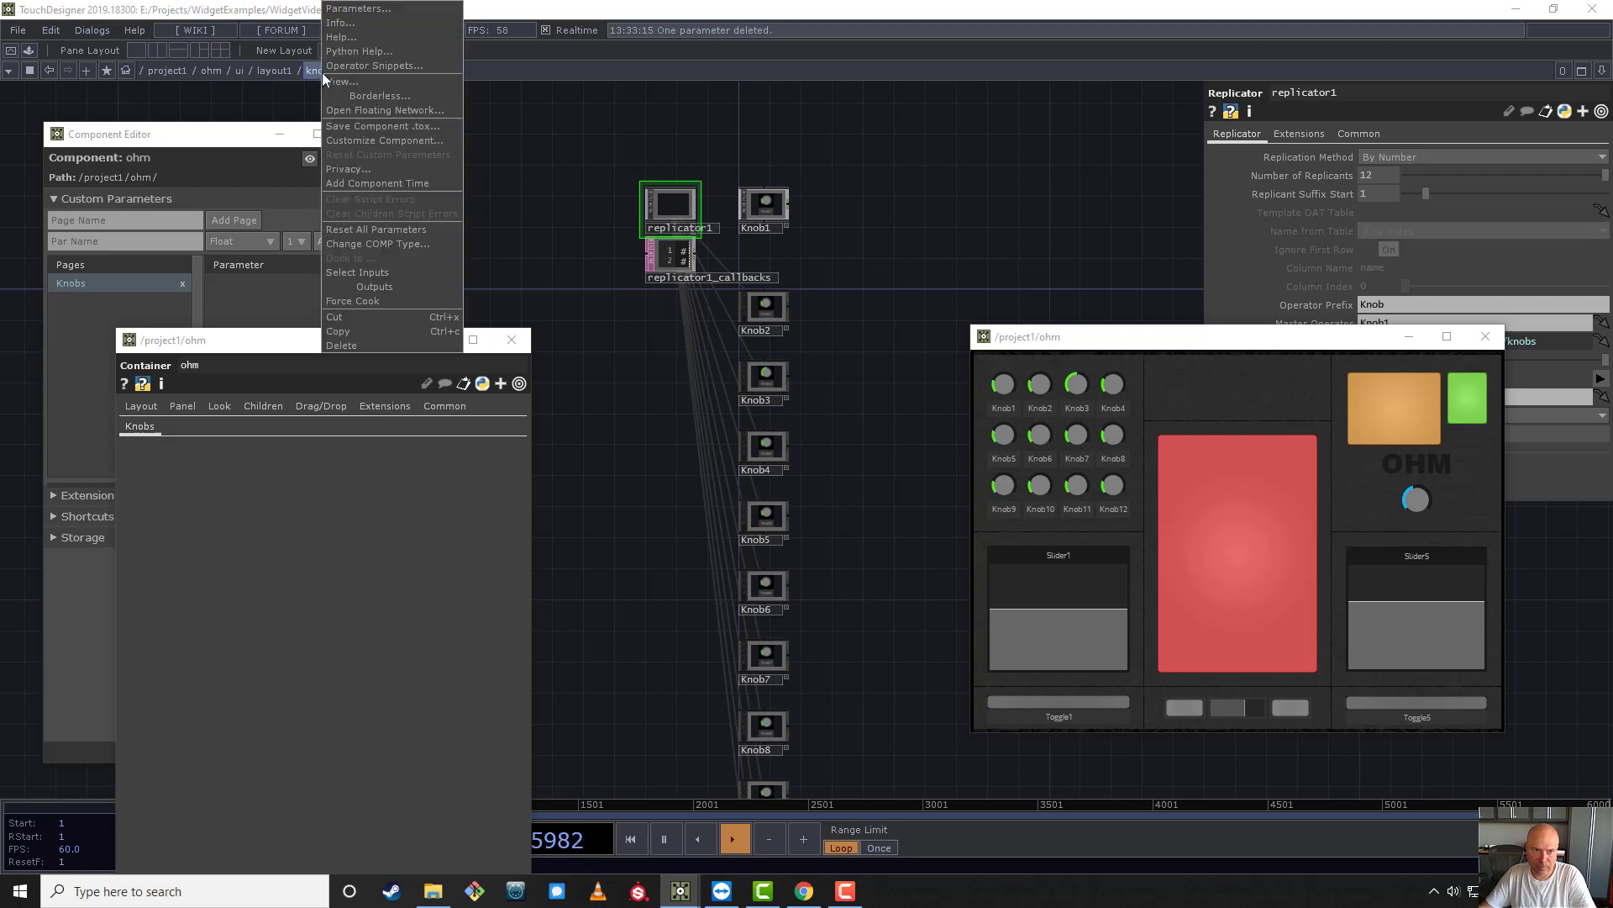
left_click(387, 11)
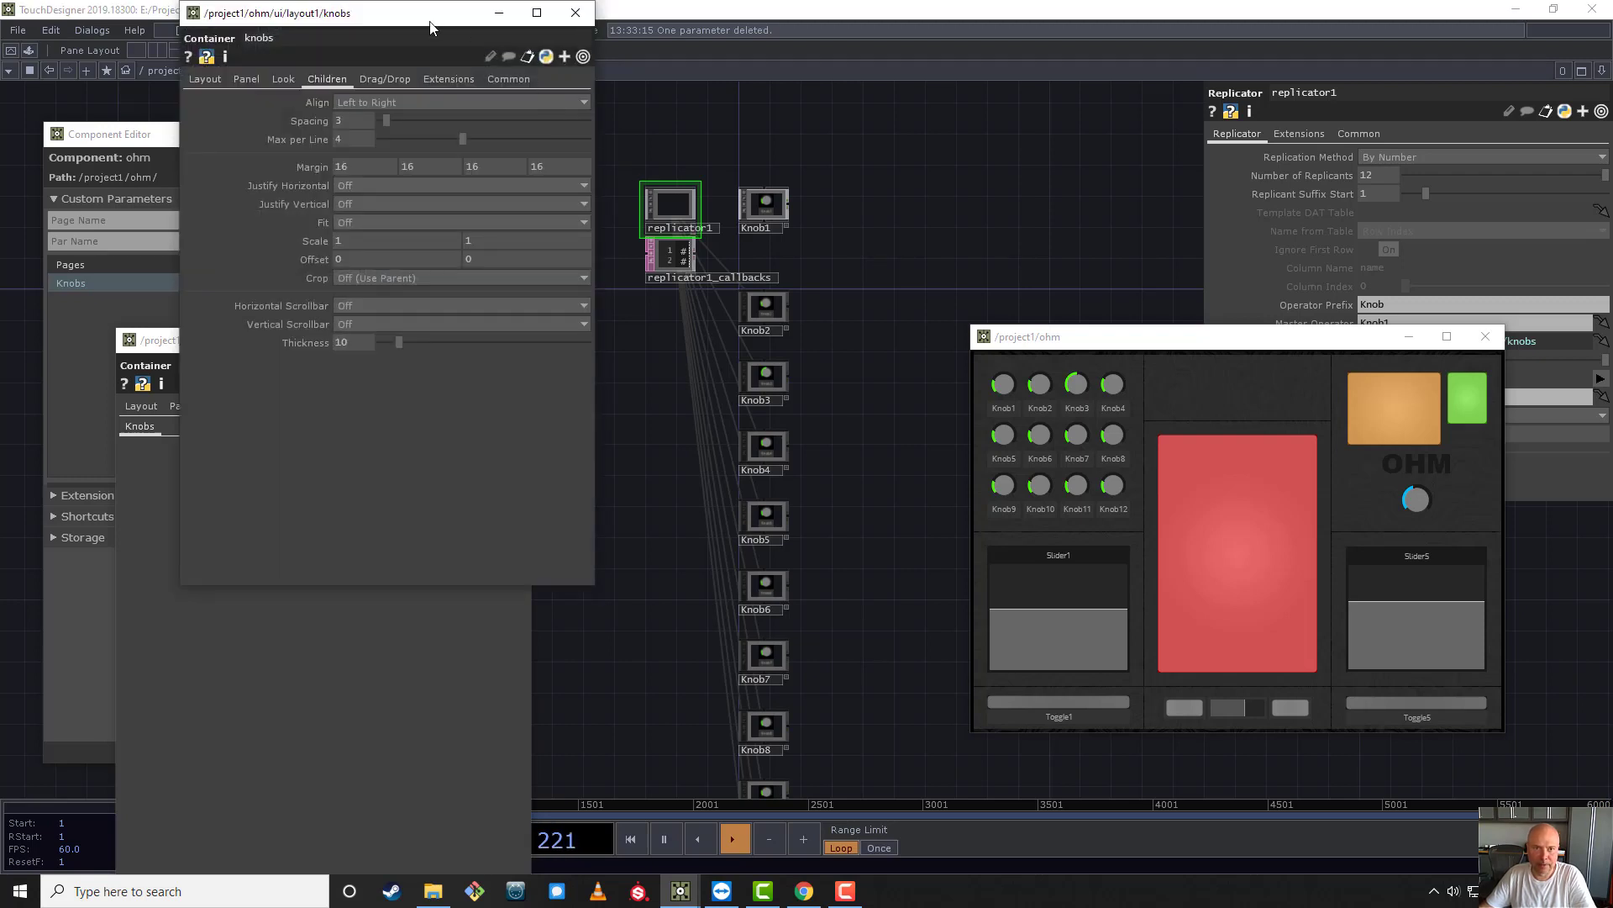
left_click_drag(431, 28, 722, 198)
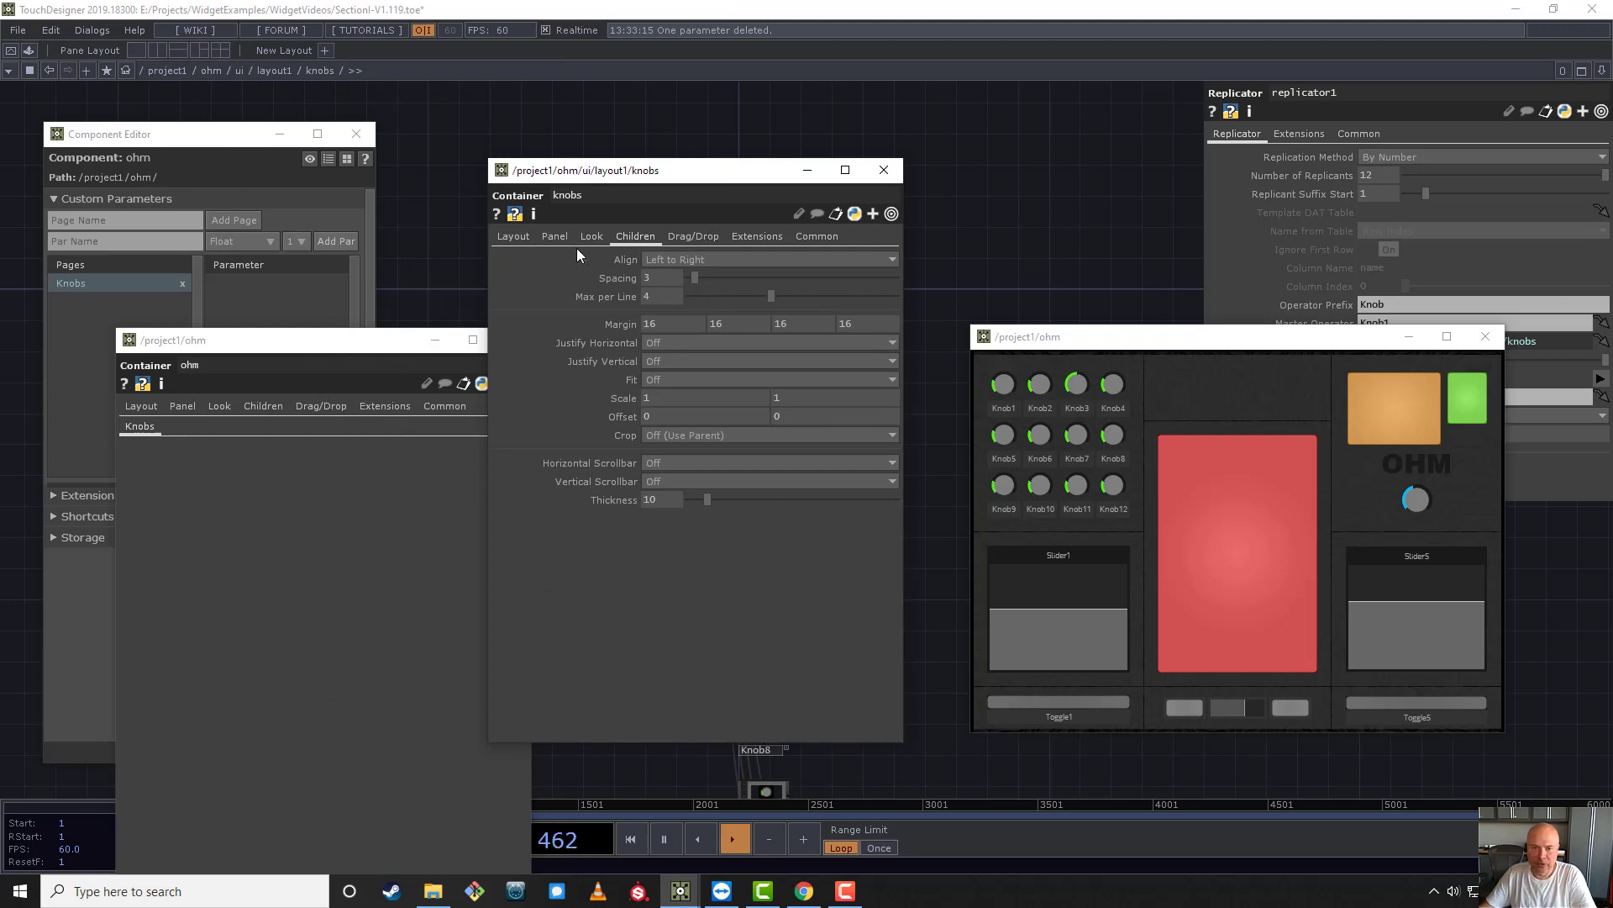
left_click(670, 262)
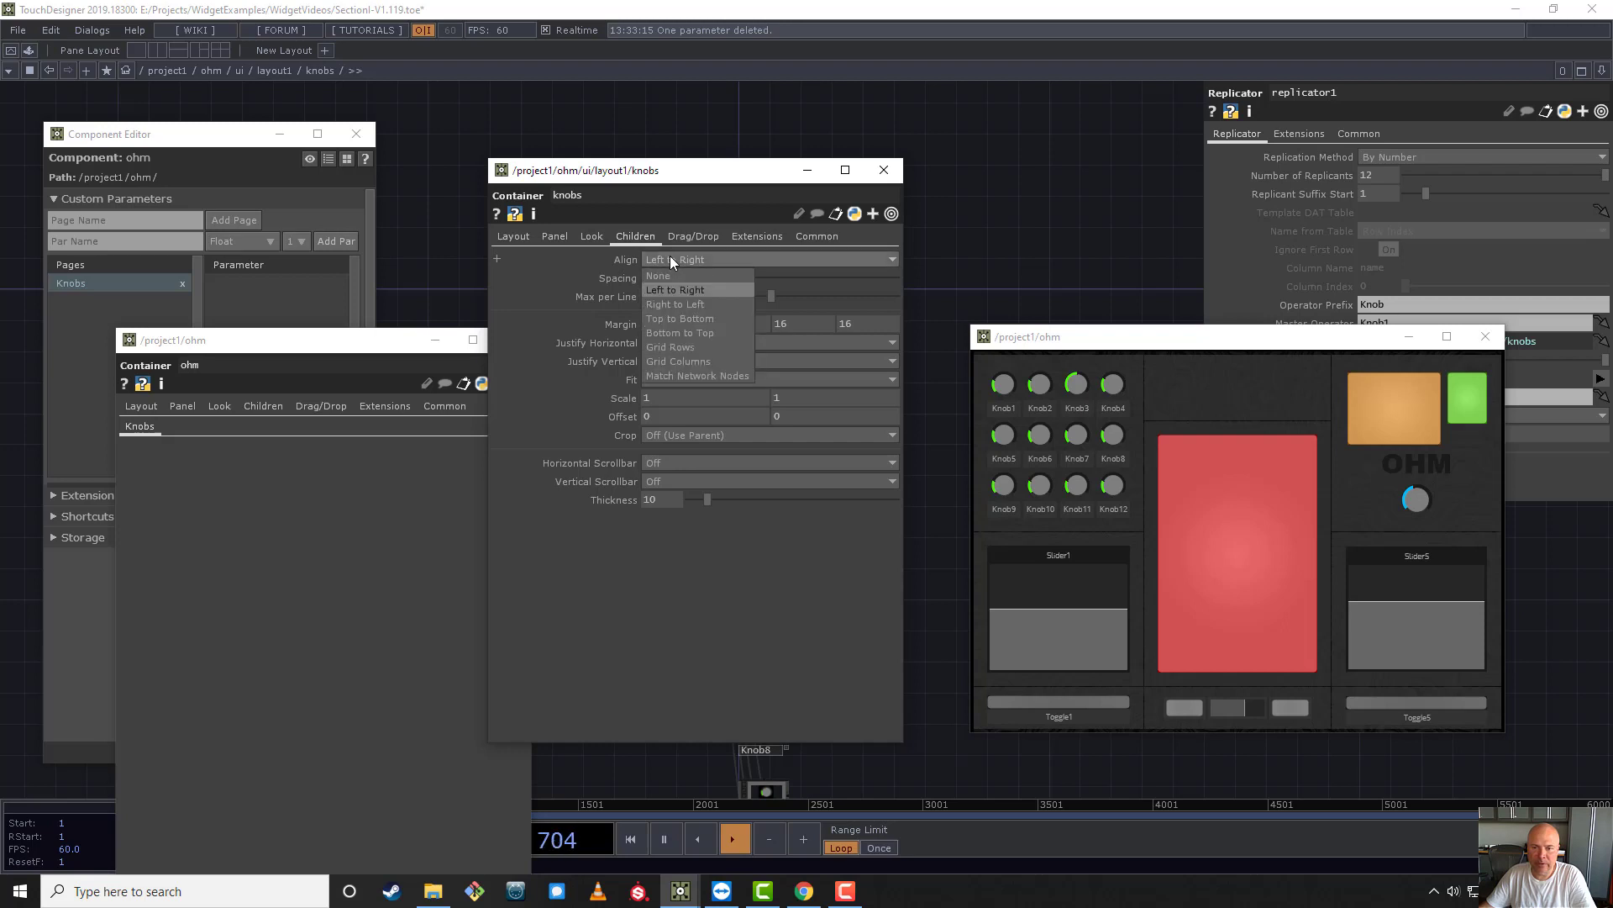
left_click(670, 260)
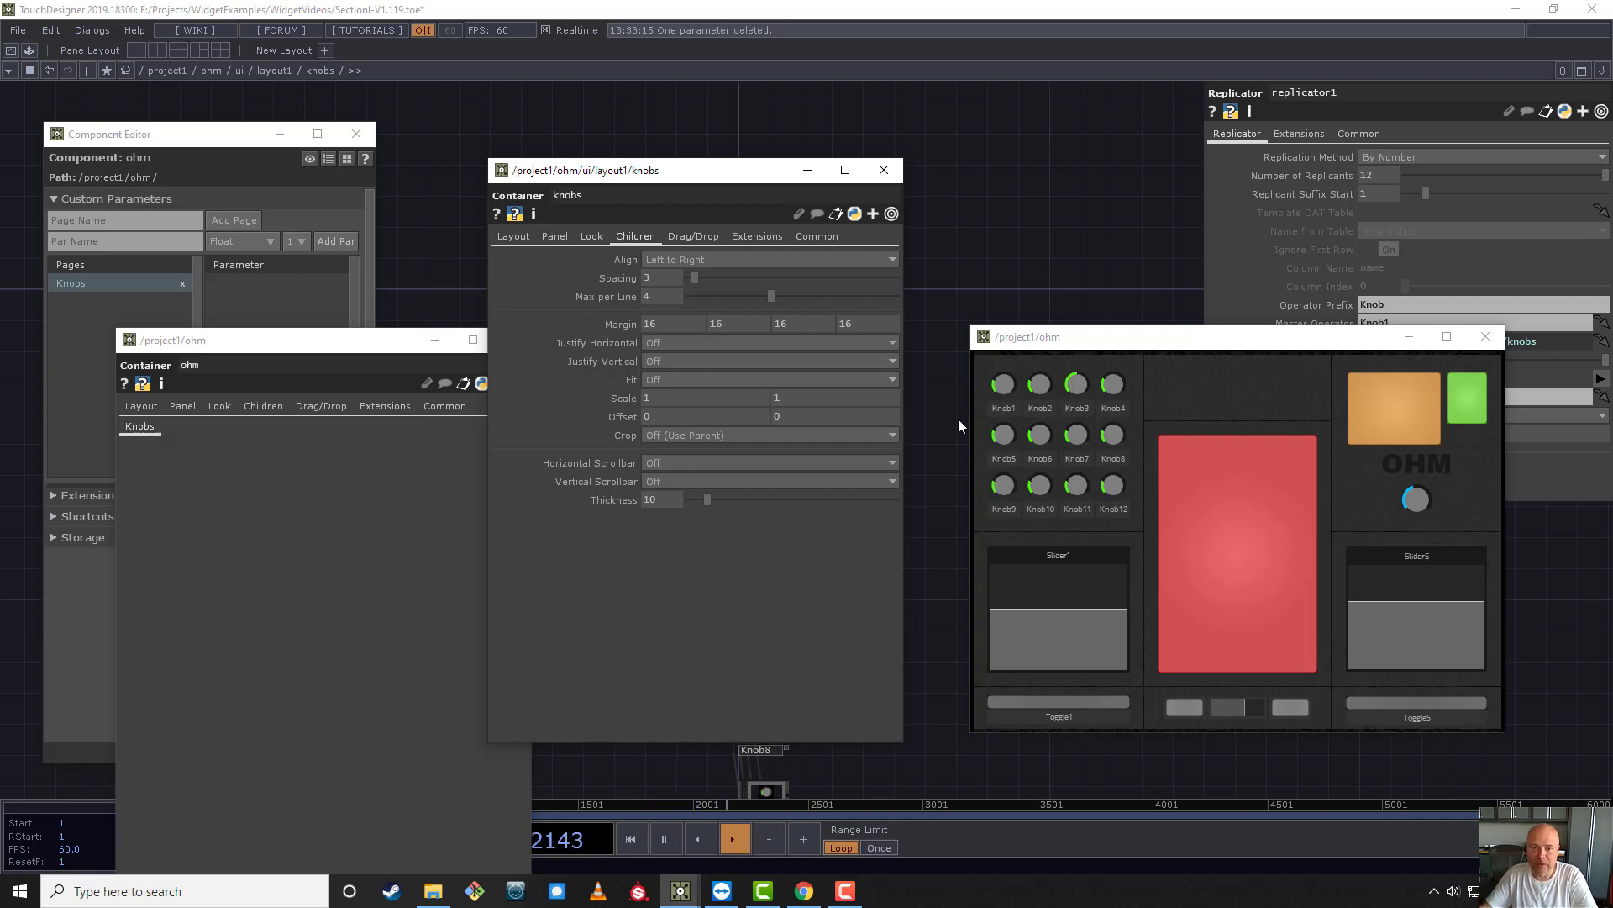
- Try a Max per Line of 0 on the knobs container and restore it to 4
left_click(649, 296)
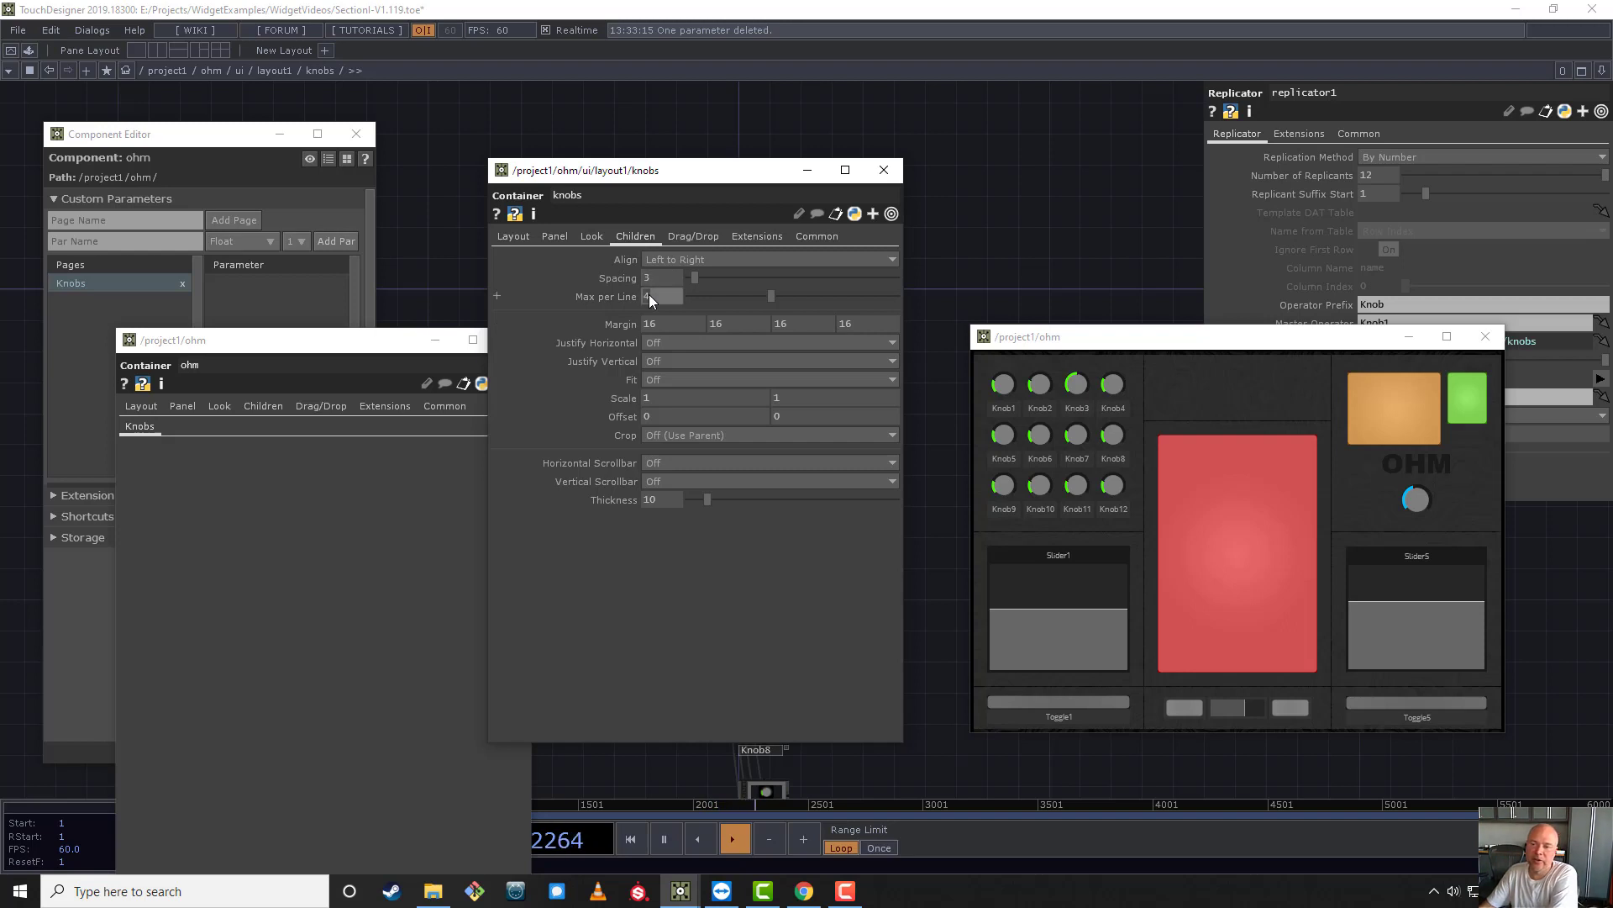
type("0")
key("Return")
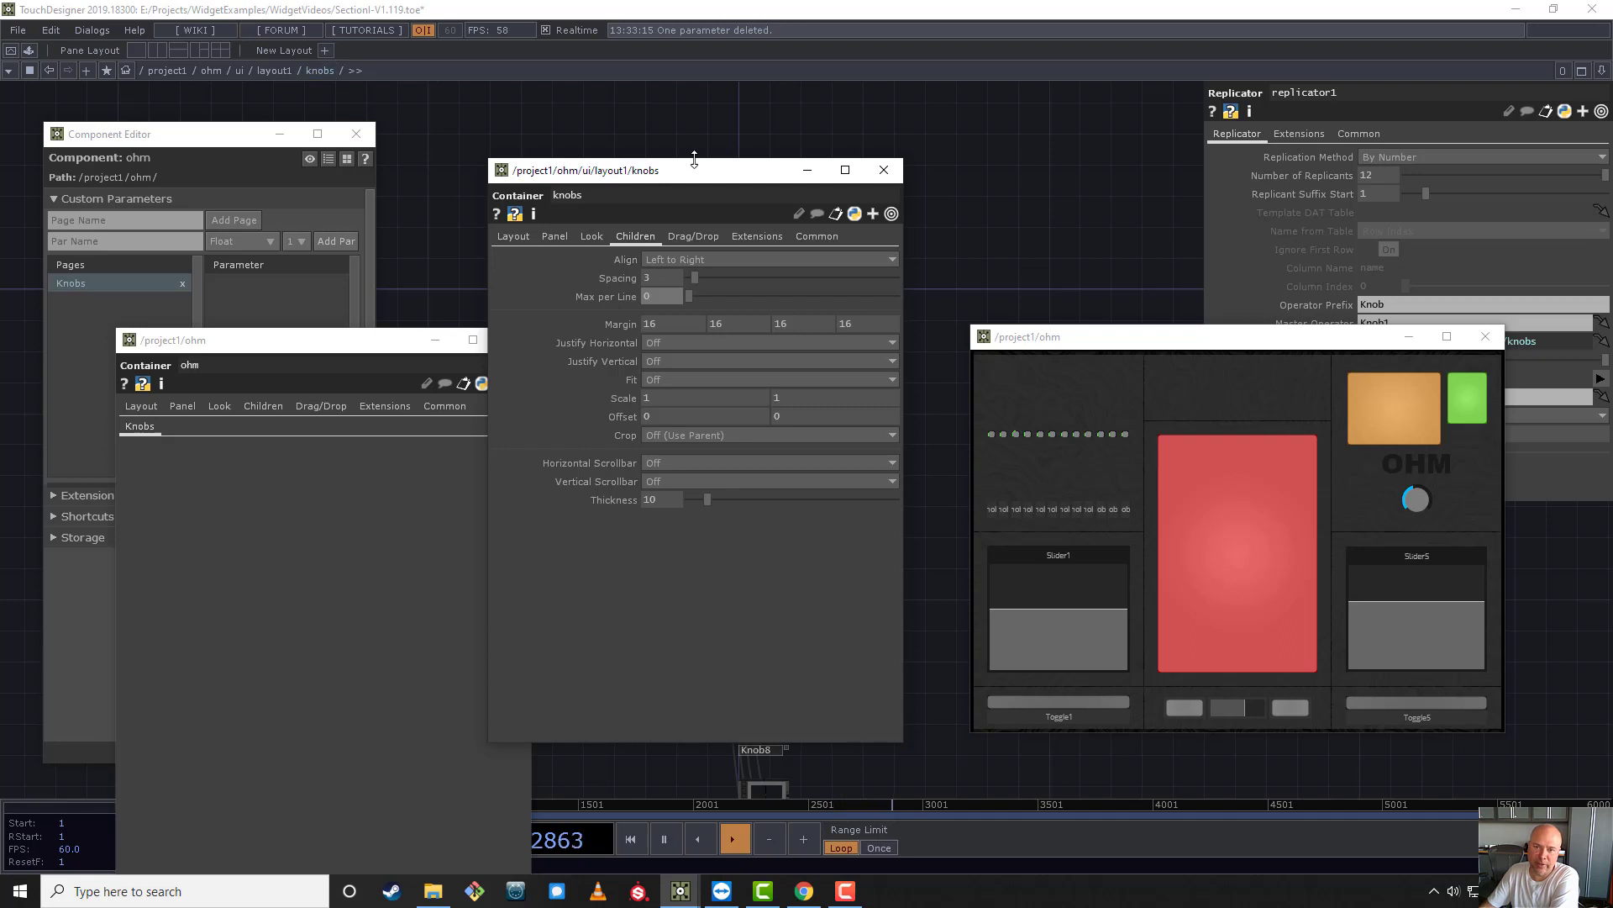
mouse_move(694, 164)
left_mouse_down()
mouse_move(339, 173)
mouse_move(736, 156)
mouse_move(678, 170)
left_mouse_up()
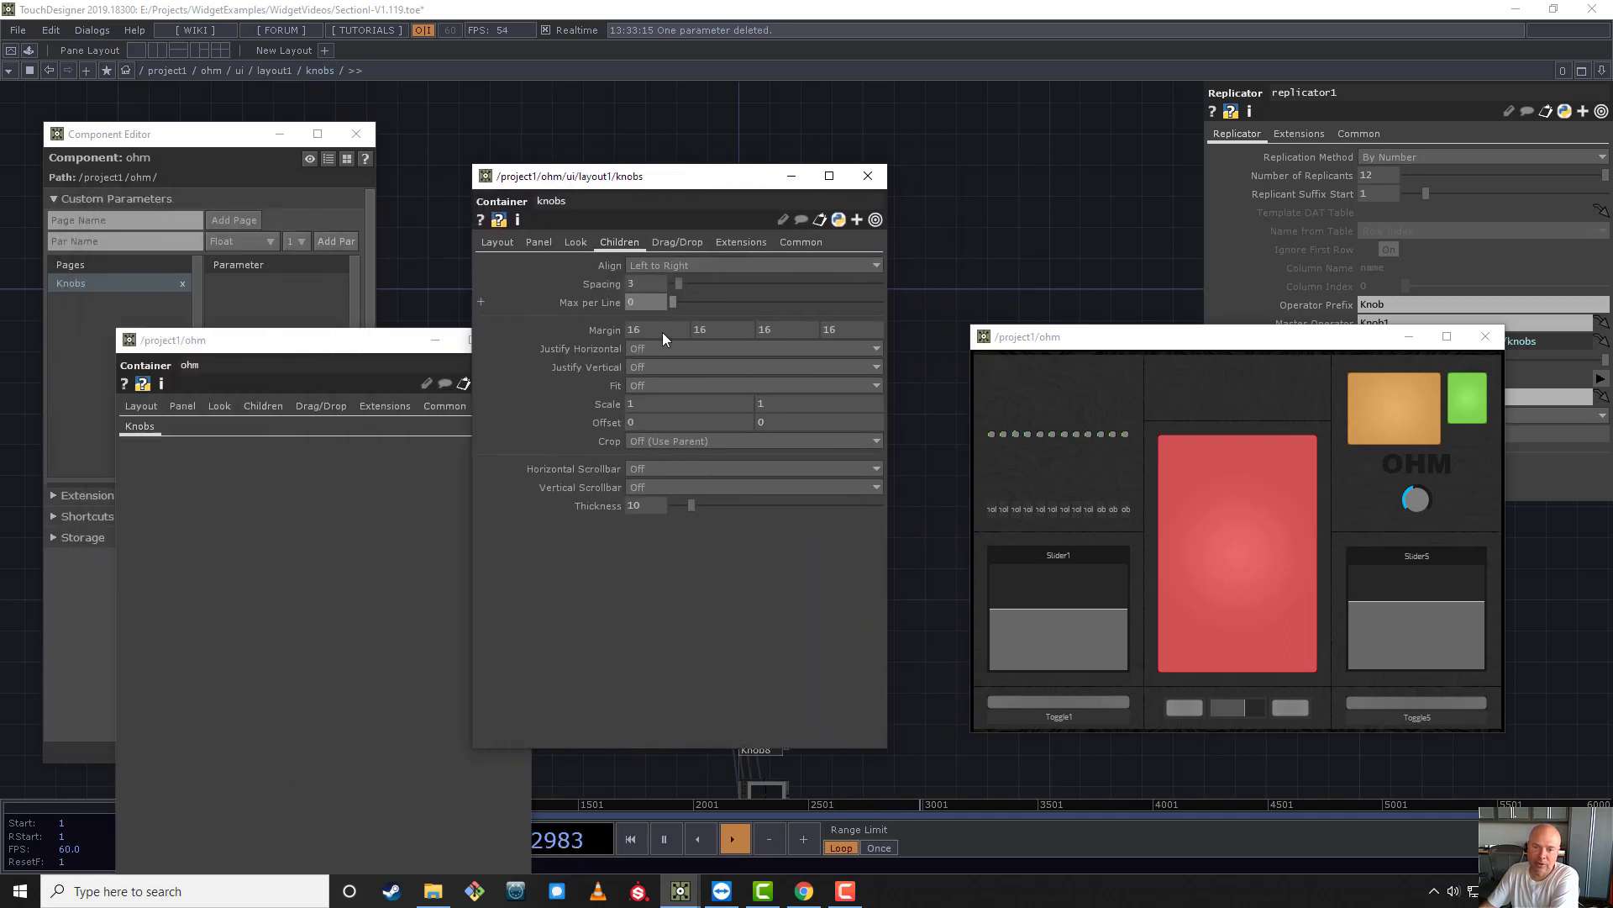
type("4")
key("Return")
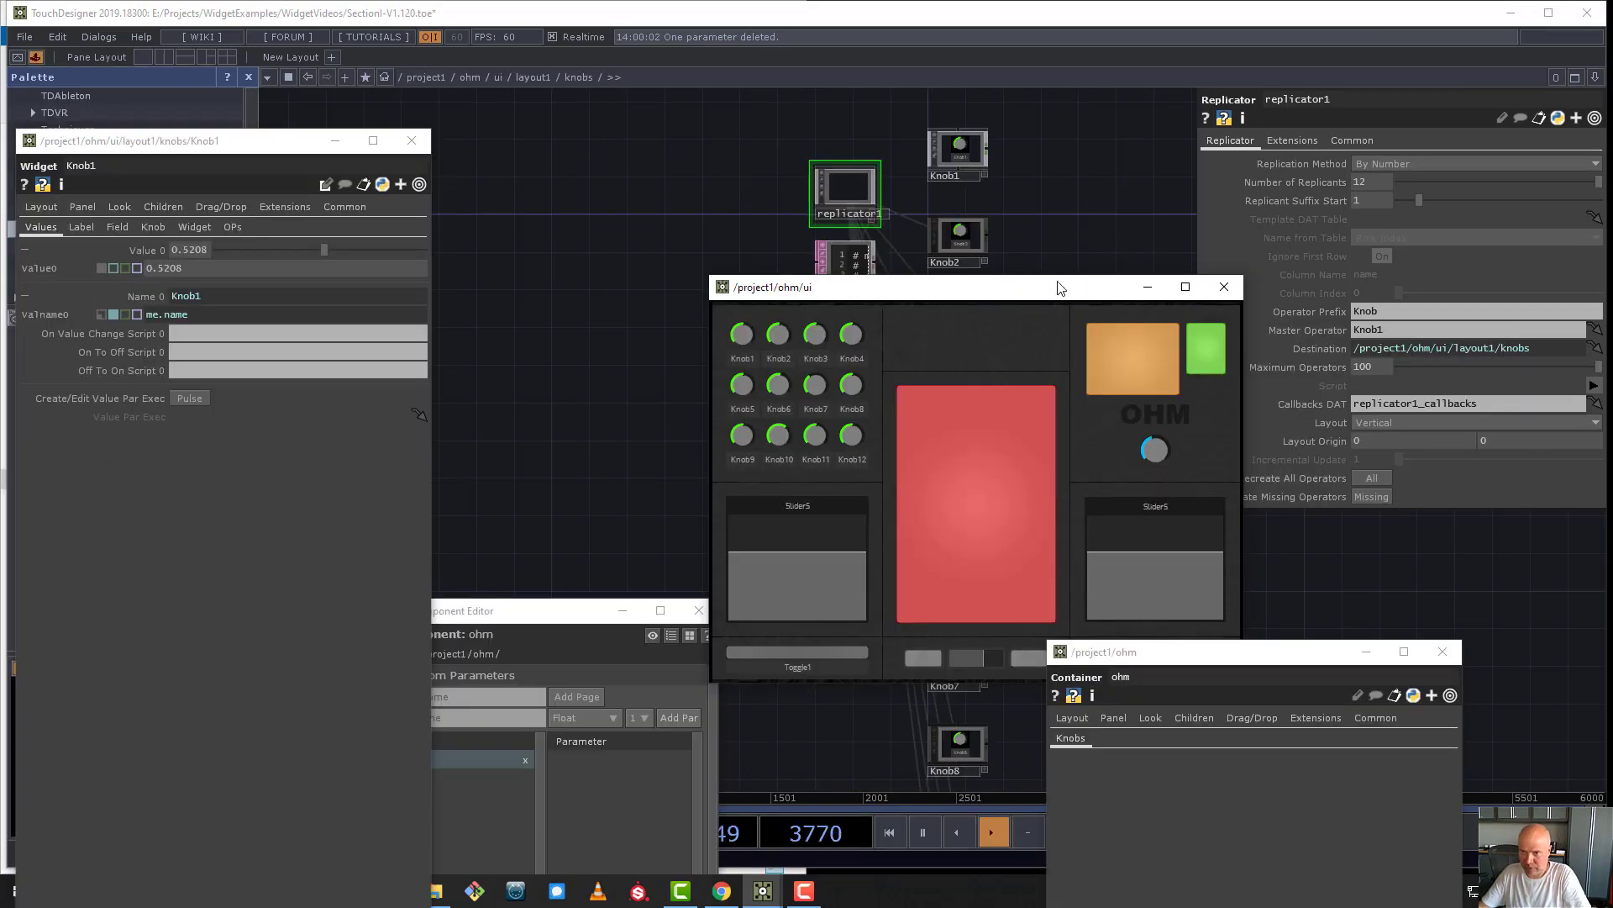
- Move the ohm panel window aside to uncover the column of replicated knob operators
left_click_drag(1055, 290, 666, 293)
scroll(978, 169, "down", 2)
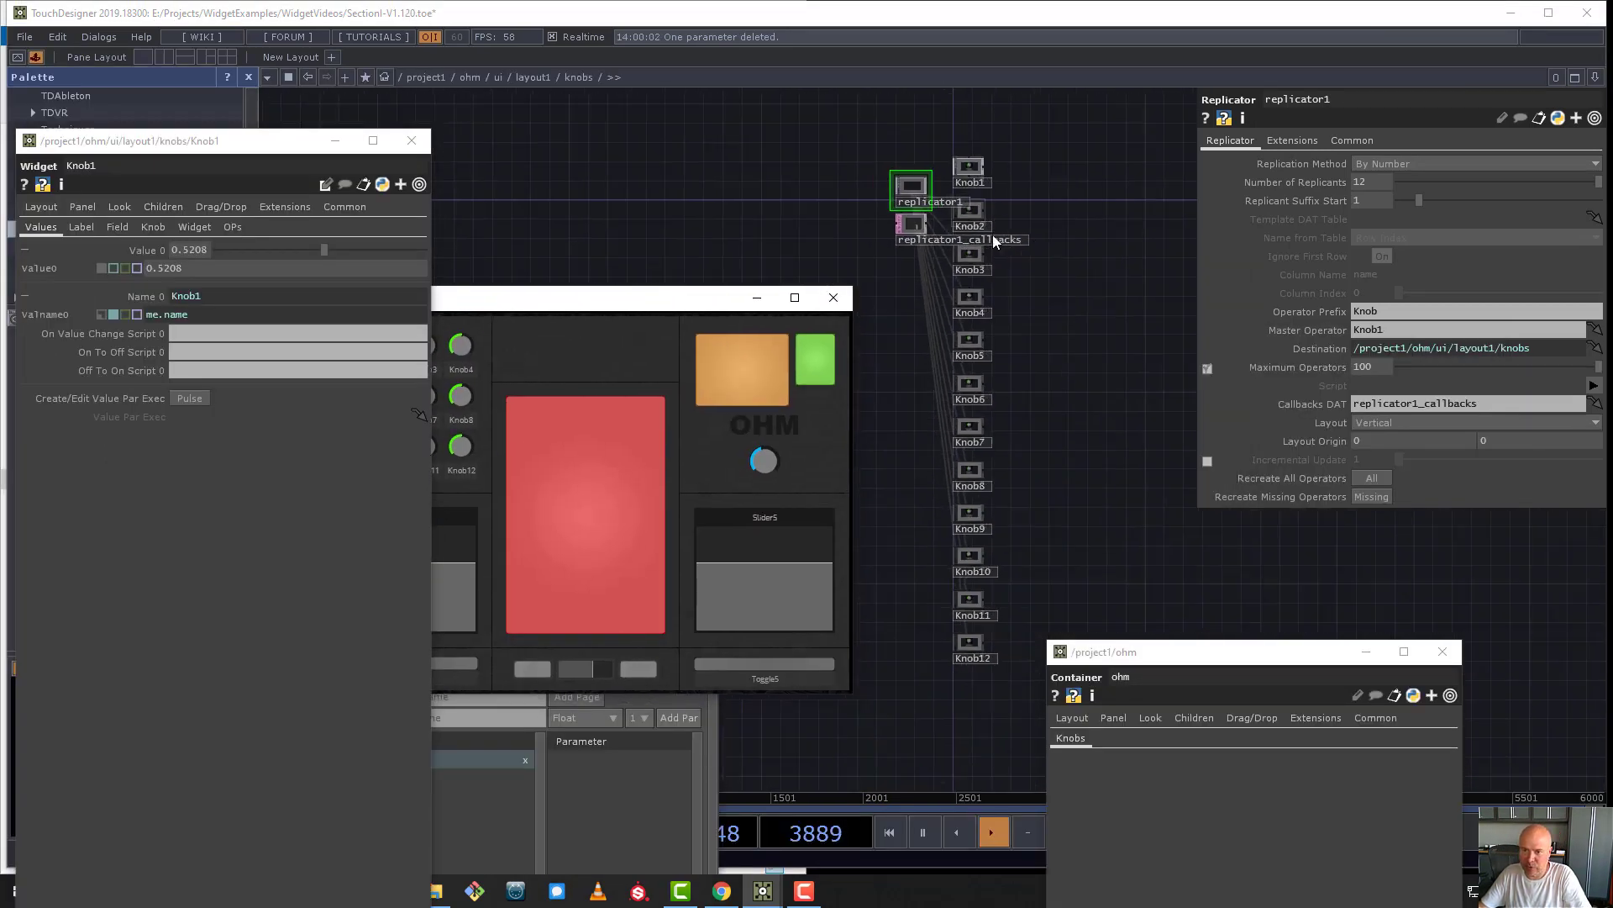
- Examine the vertical column of replicated knobs linked to replicator1 in the knobs network
scroll(889, 155, "up", 5)
left_click_drag(995, 258, 846, 179)
scroll(971, 396, "down", 2)
left_click_drag(970, 396, 944, 278)
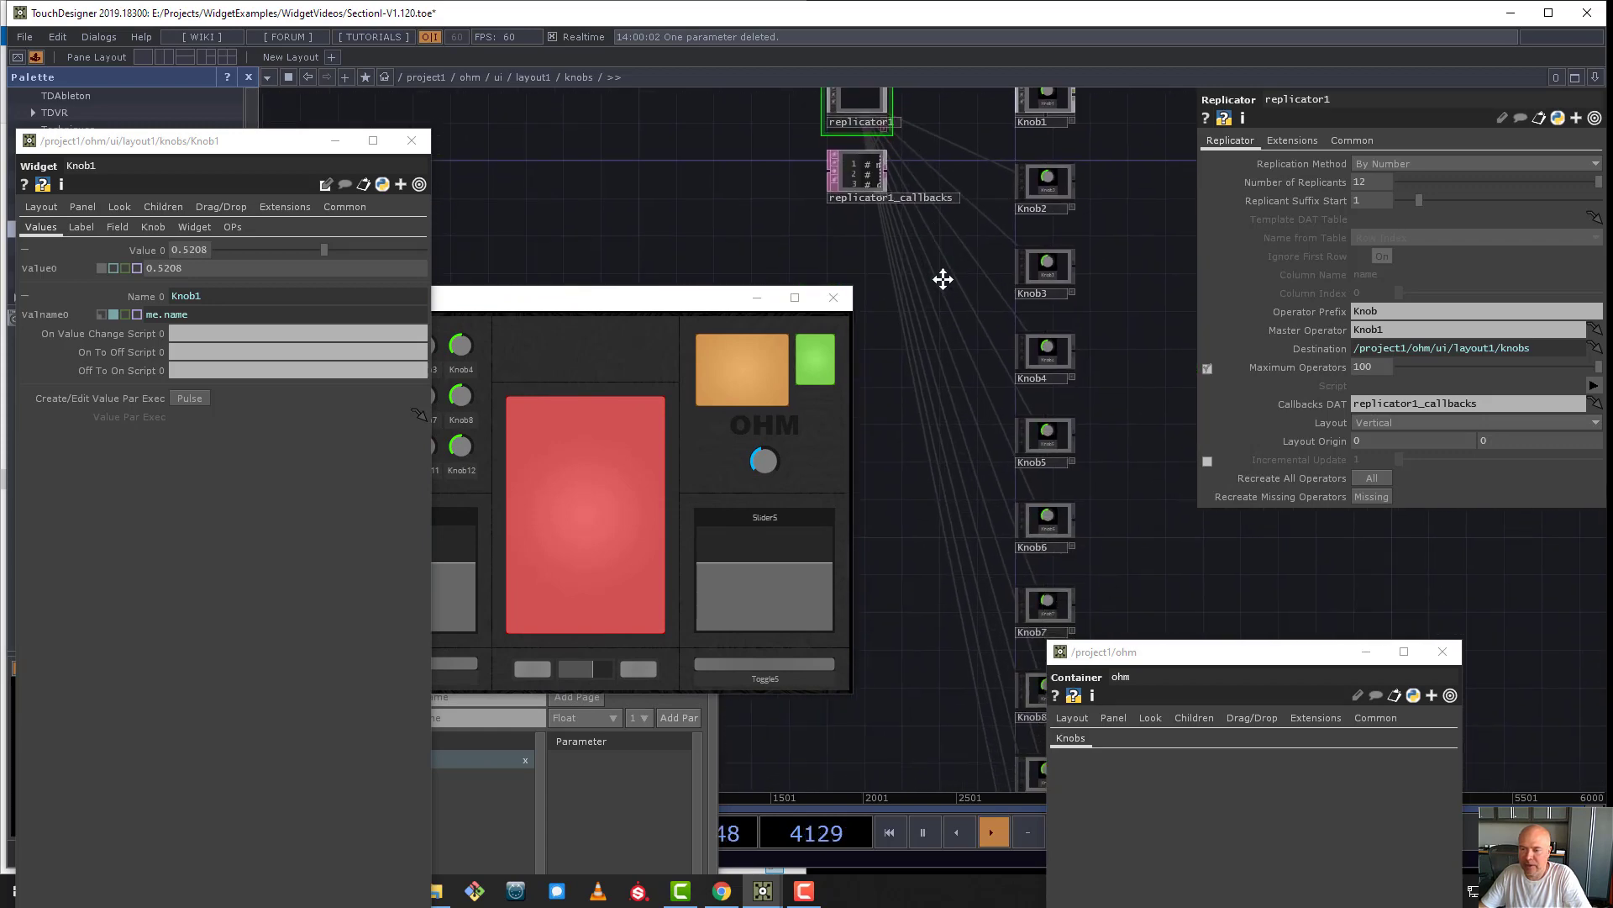
scroll(1057, 270, "down", 2)
scroll(1057, 270, "down", 1)
left_click_drag(1150, 462, 1117, 393)
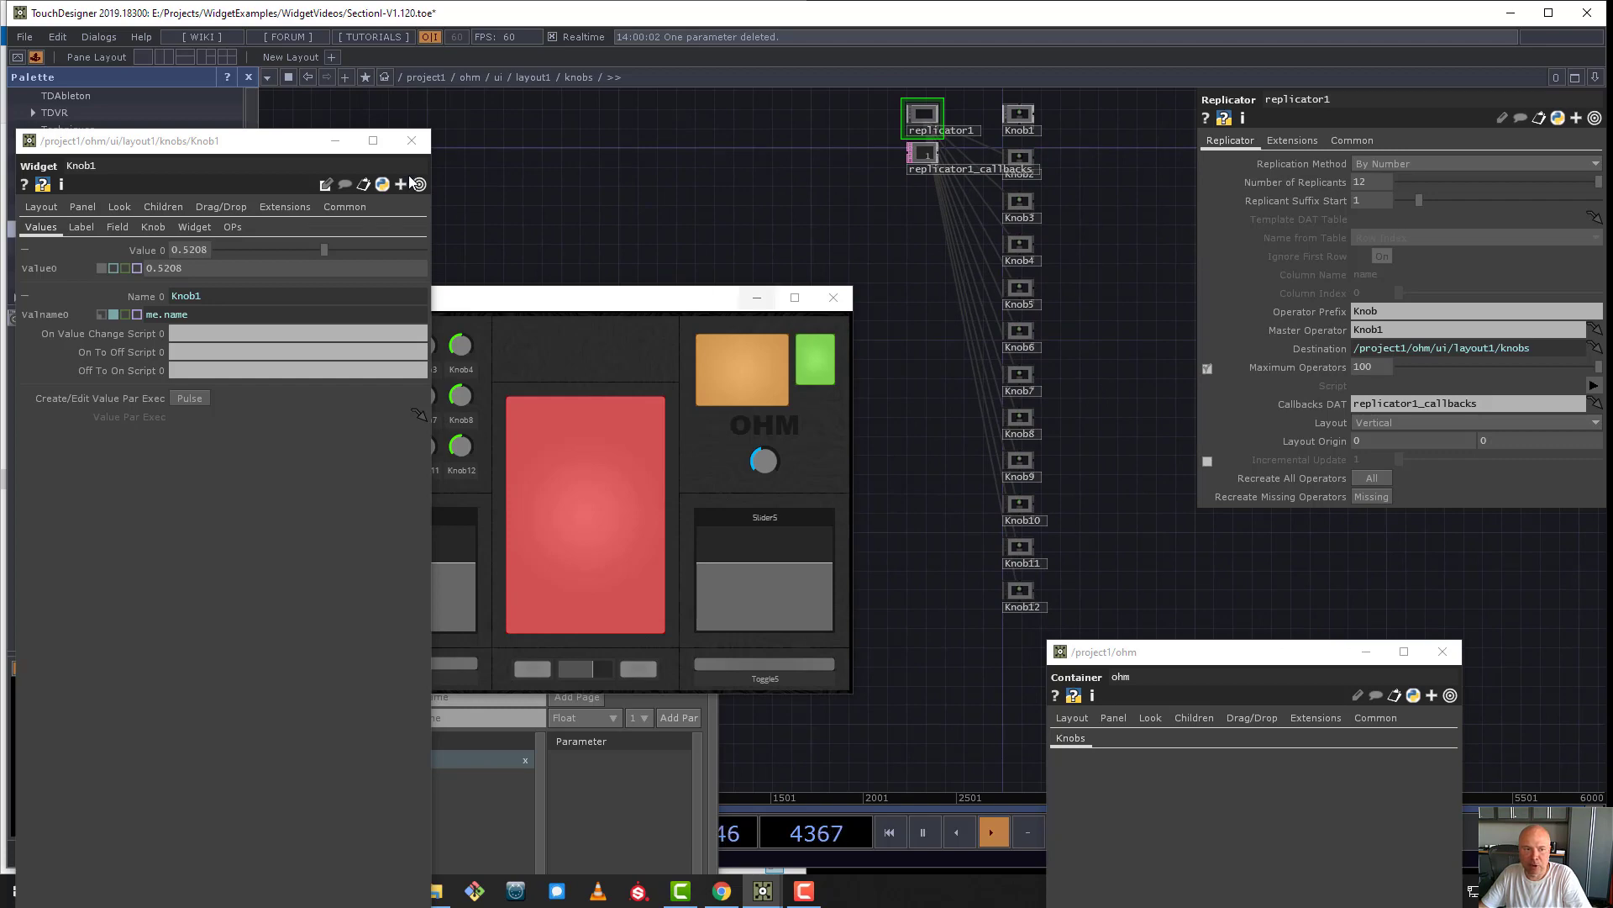
- Close Knob1's floating parameter window and the Palette, and spread the Component Editor, ohm parameters and ohm panel around the network
left_click_drag(220, 153, 629, 228)
left_click(822, 215)
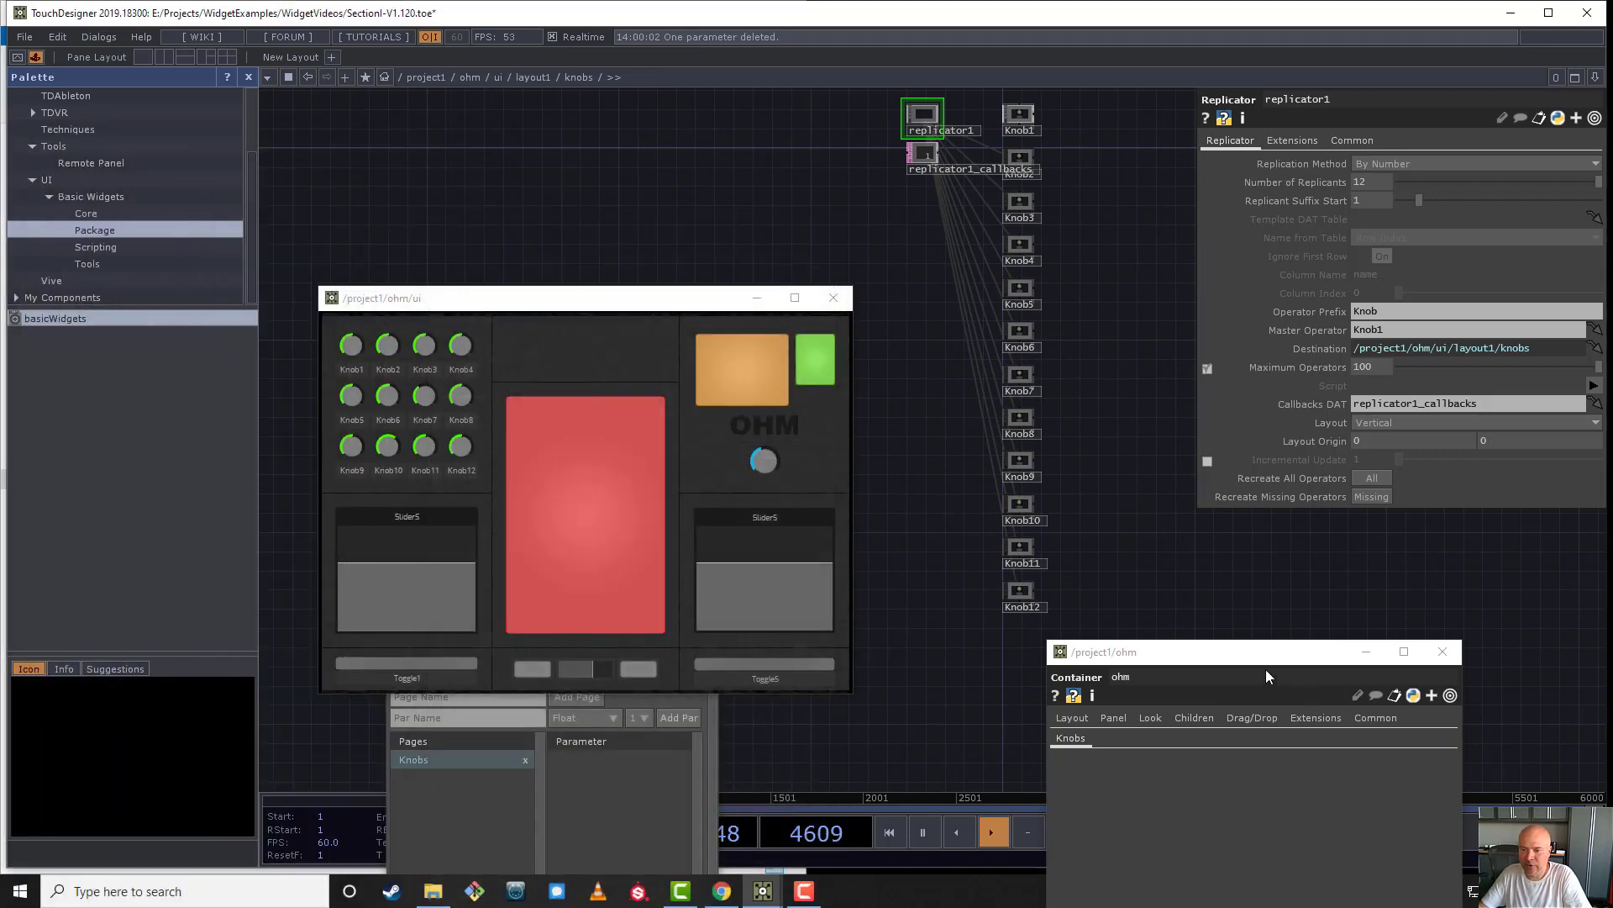
left_click_drag(1248, 661, 791, 130)
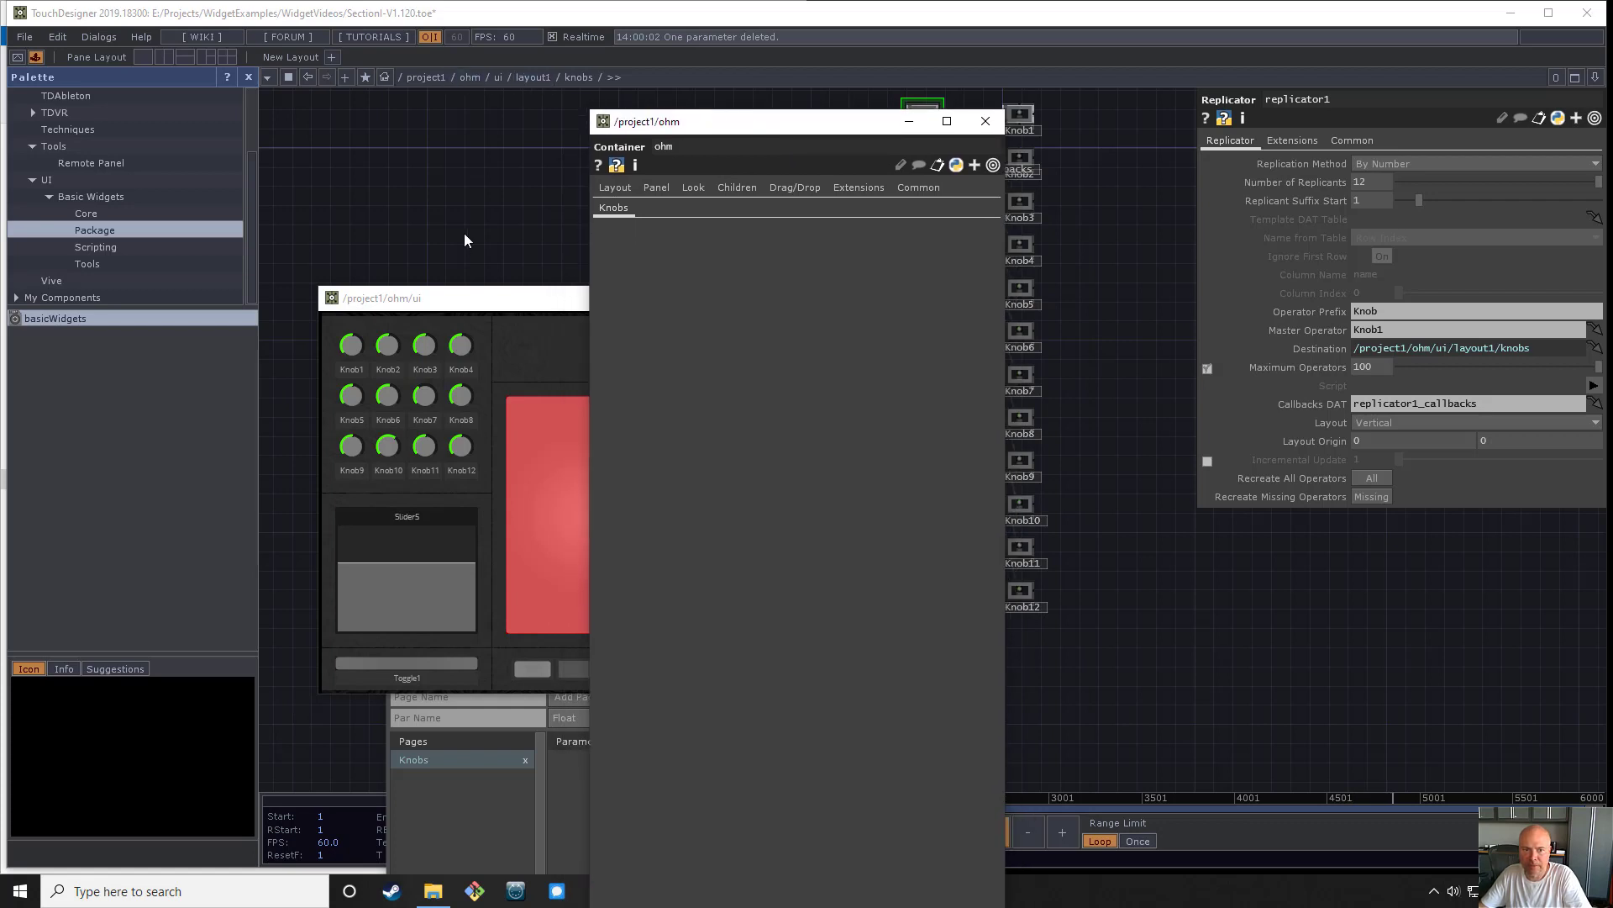
left_click_drag(496, 304, 1233, 446)
left_click_drag(475, 604, 245, 149)
left_click(248, 77)
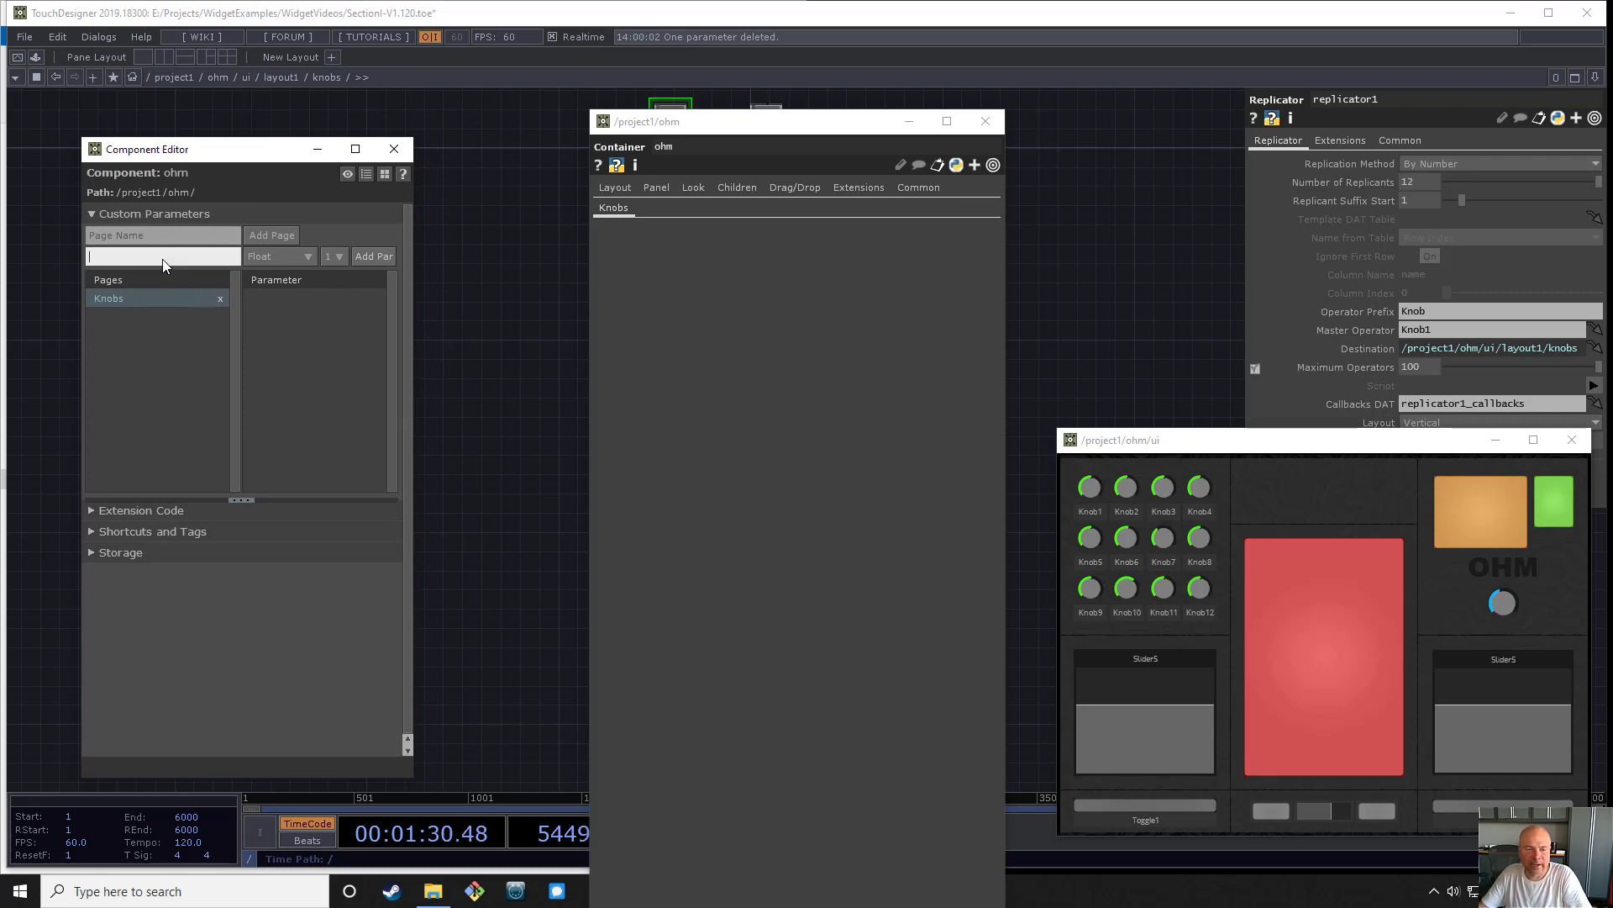
left_click(669, 245)
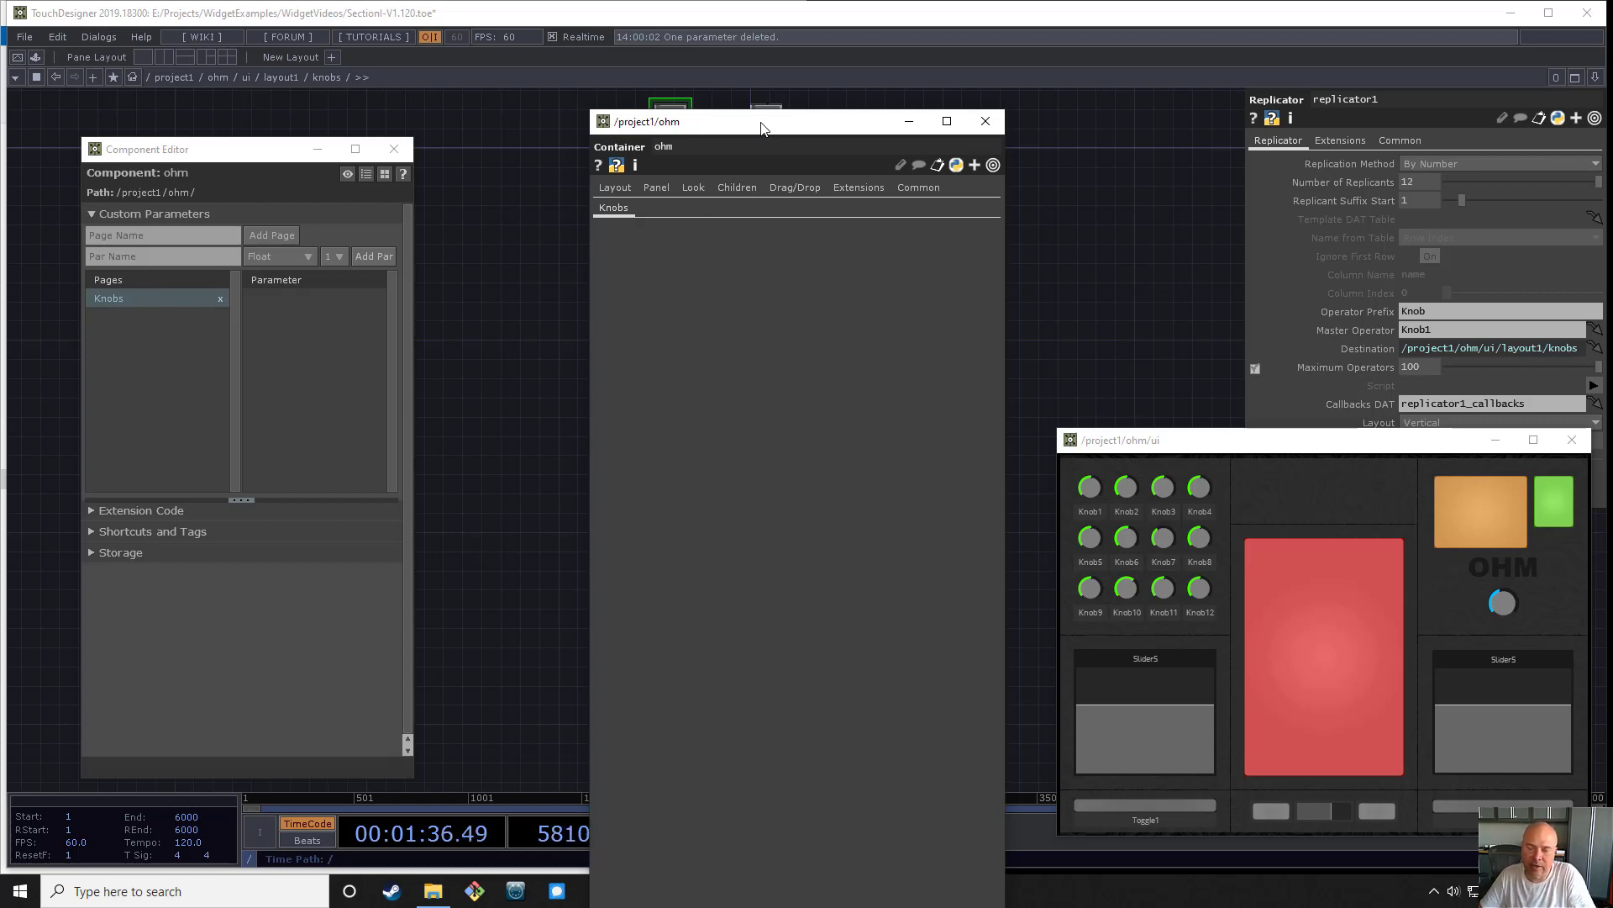
left_click_drag(761, 129, 1031, 241)
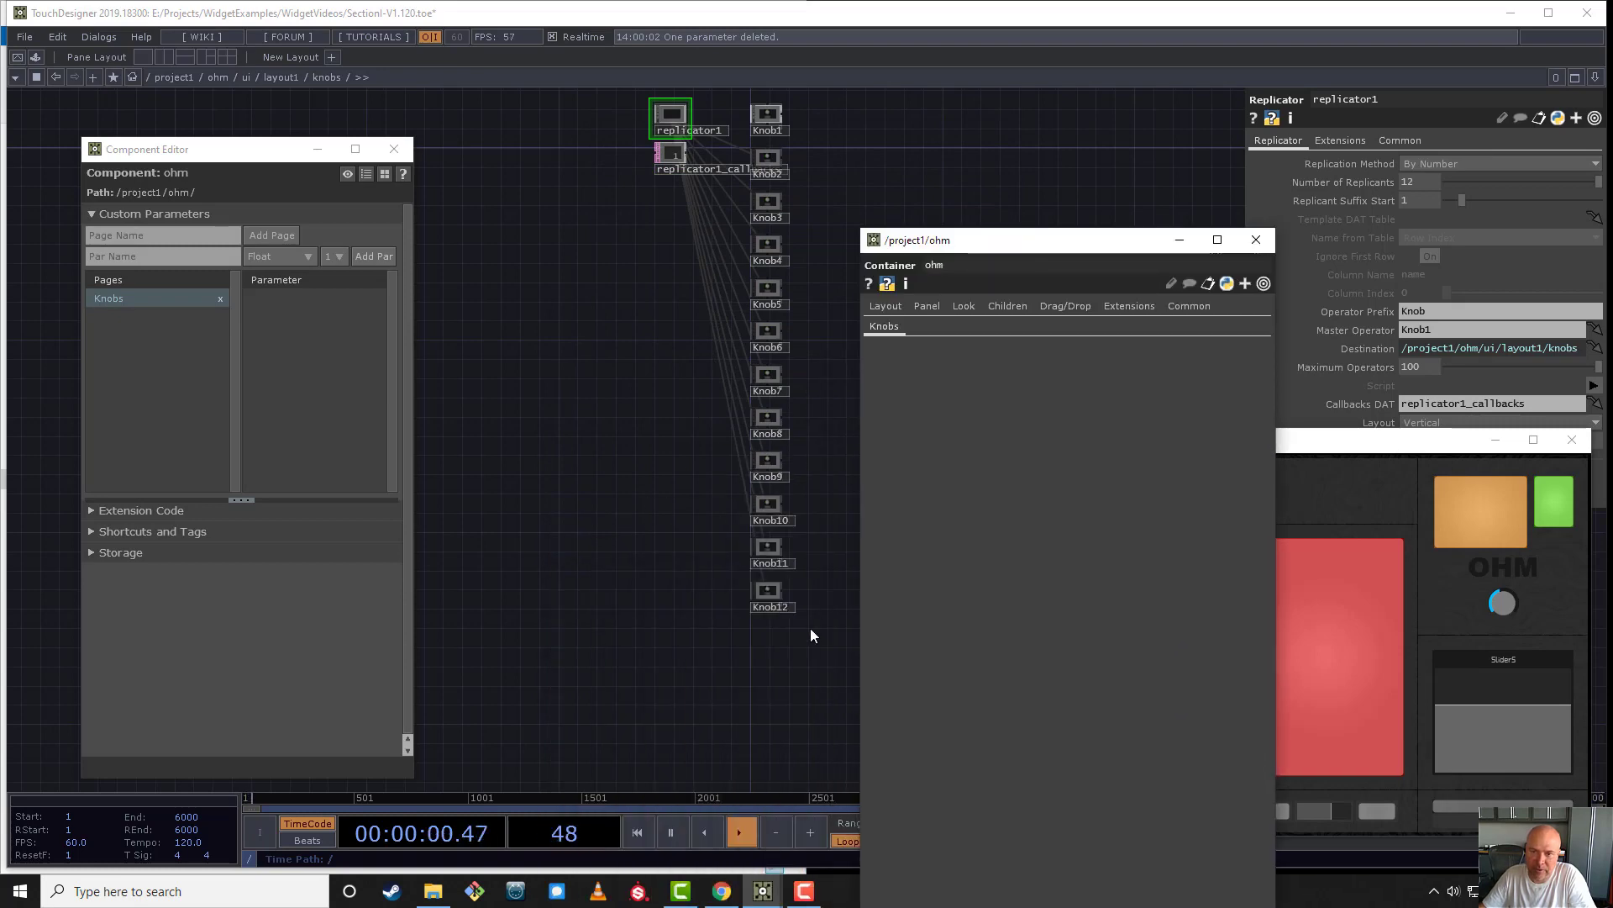
- Select all twelve knobs with Knob1 current, move the ohm parameter window off Knob1's parameters, and reduce the selection to Knob1
right_click_drag(795, 673, 769, 123)
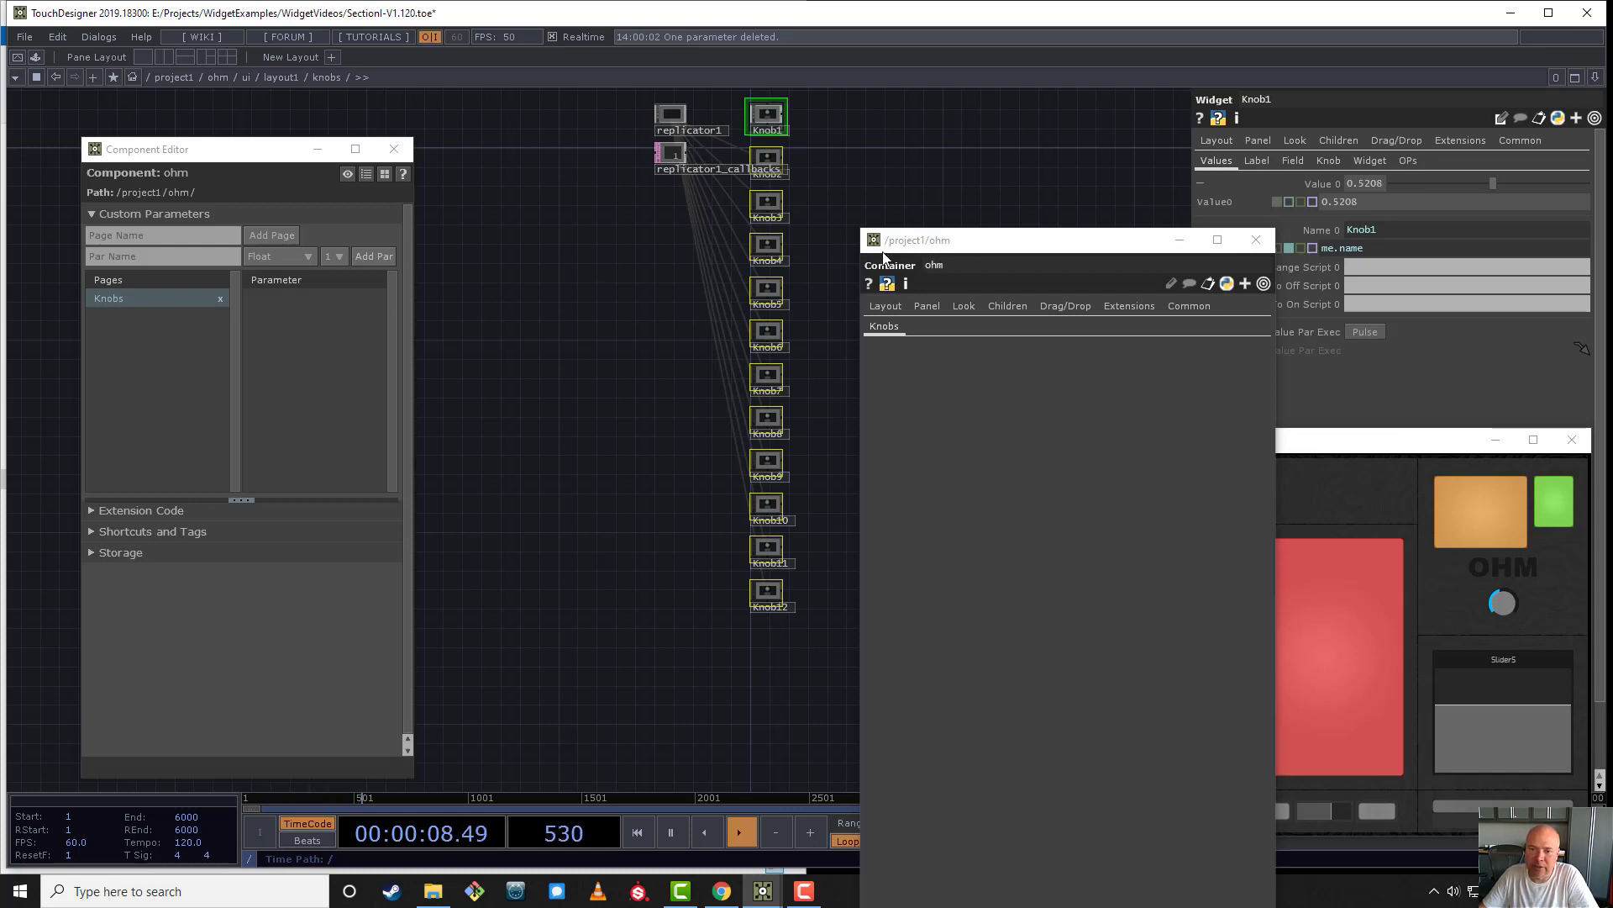
scroll(809, 147, "up", 5)
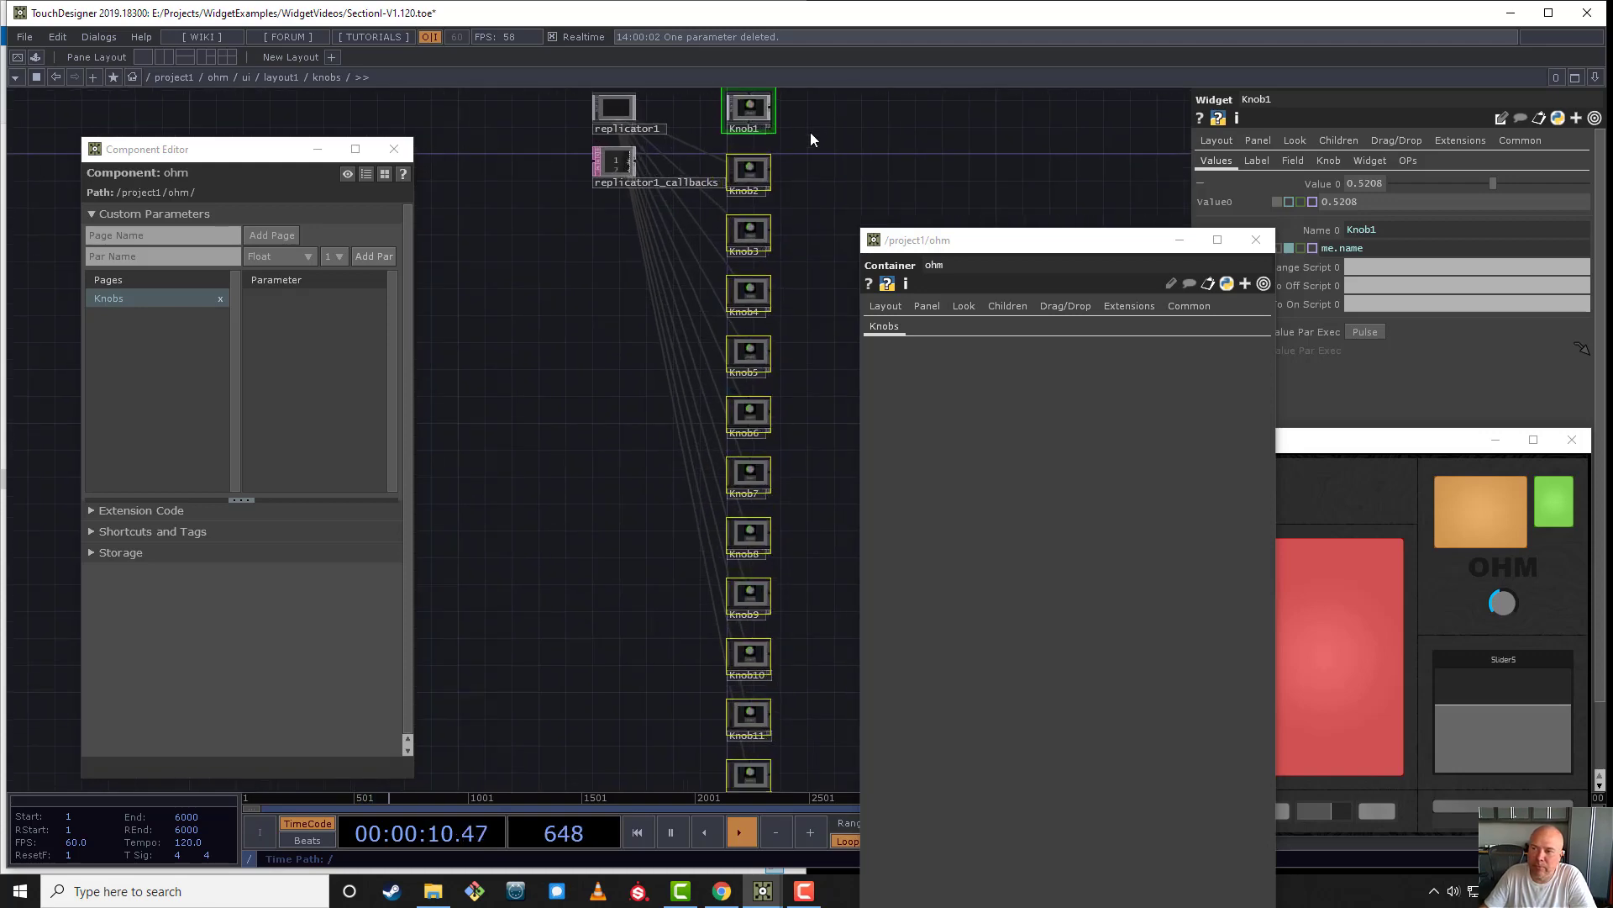
left_click_drag(802, 144, 741, 249)
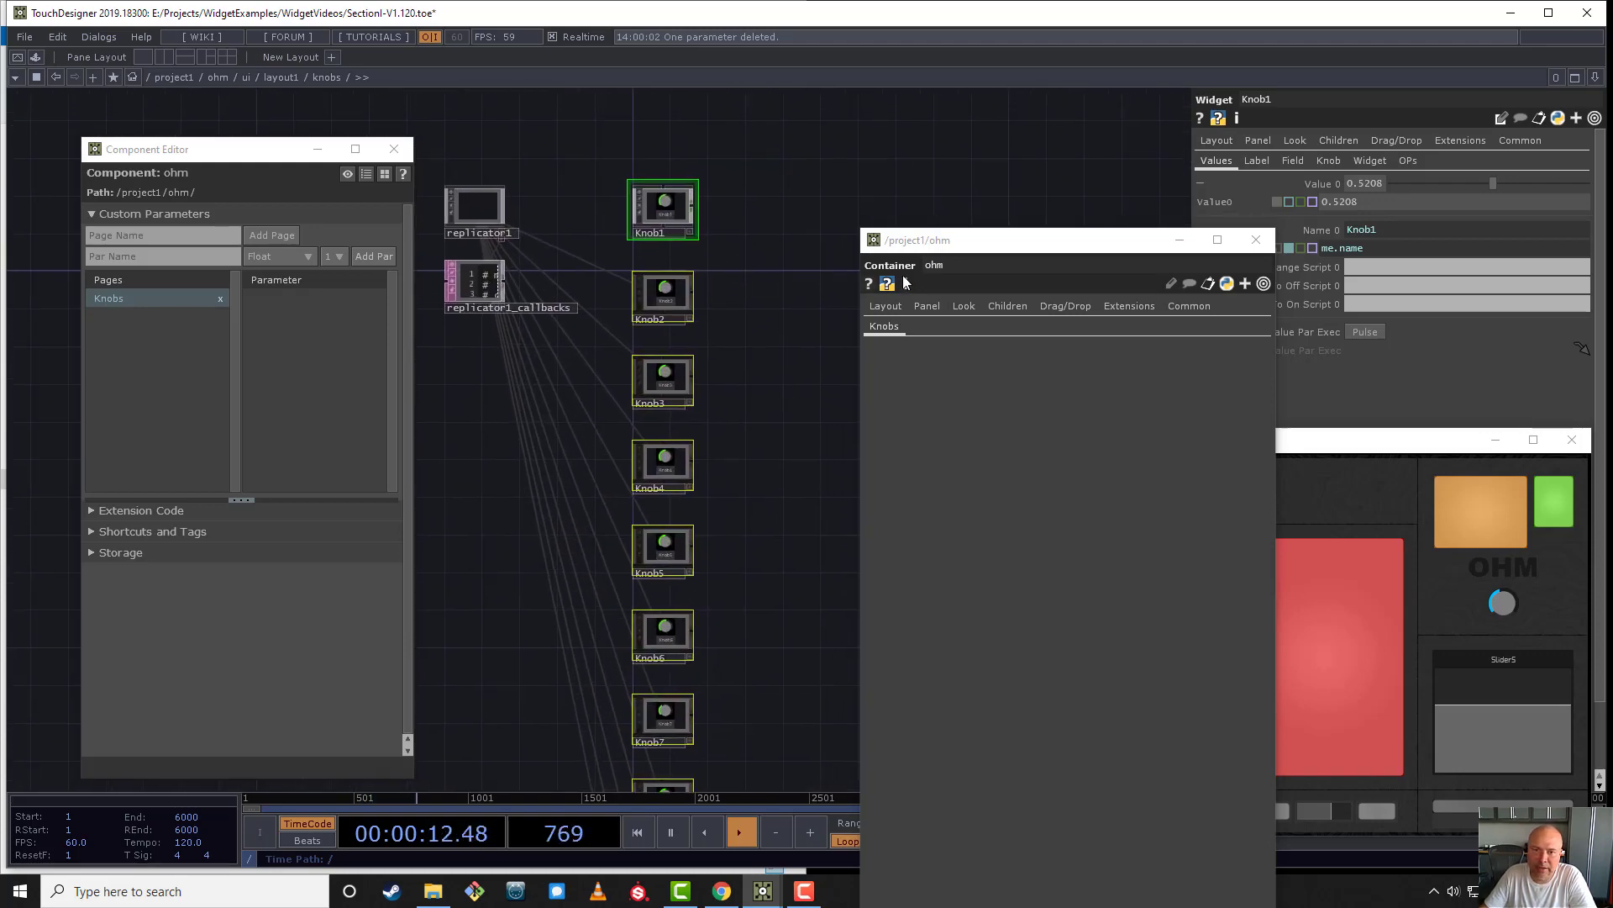
left_click_drag(953, 248, 842, 503)
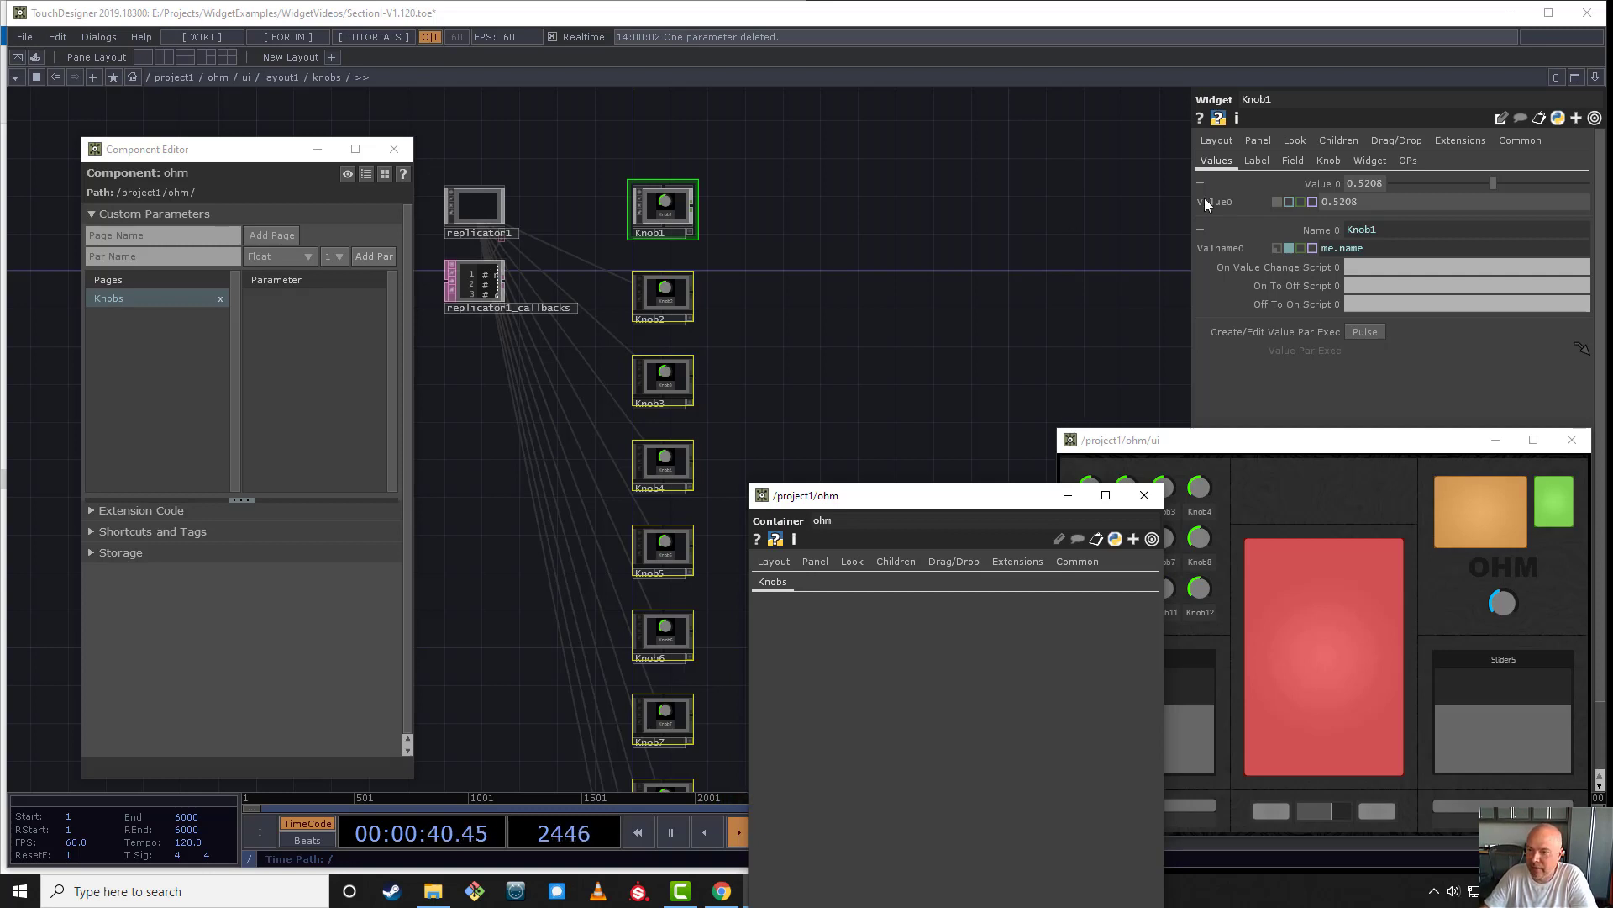
mouse_move(1349, 248)
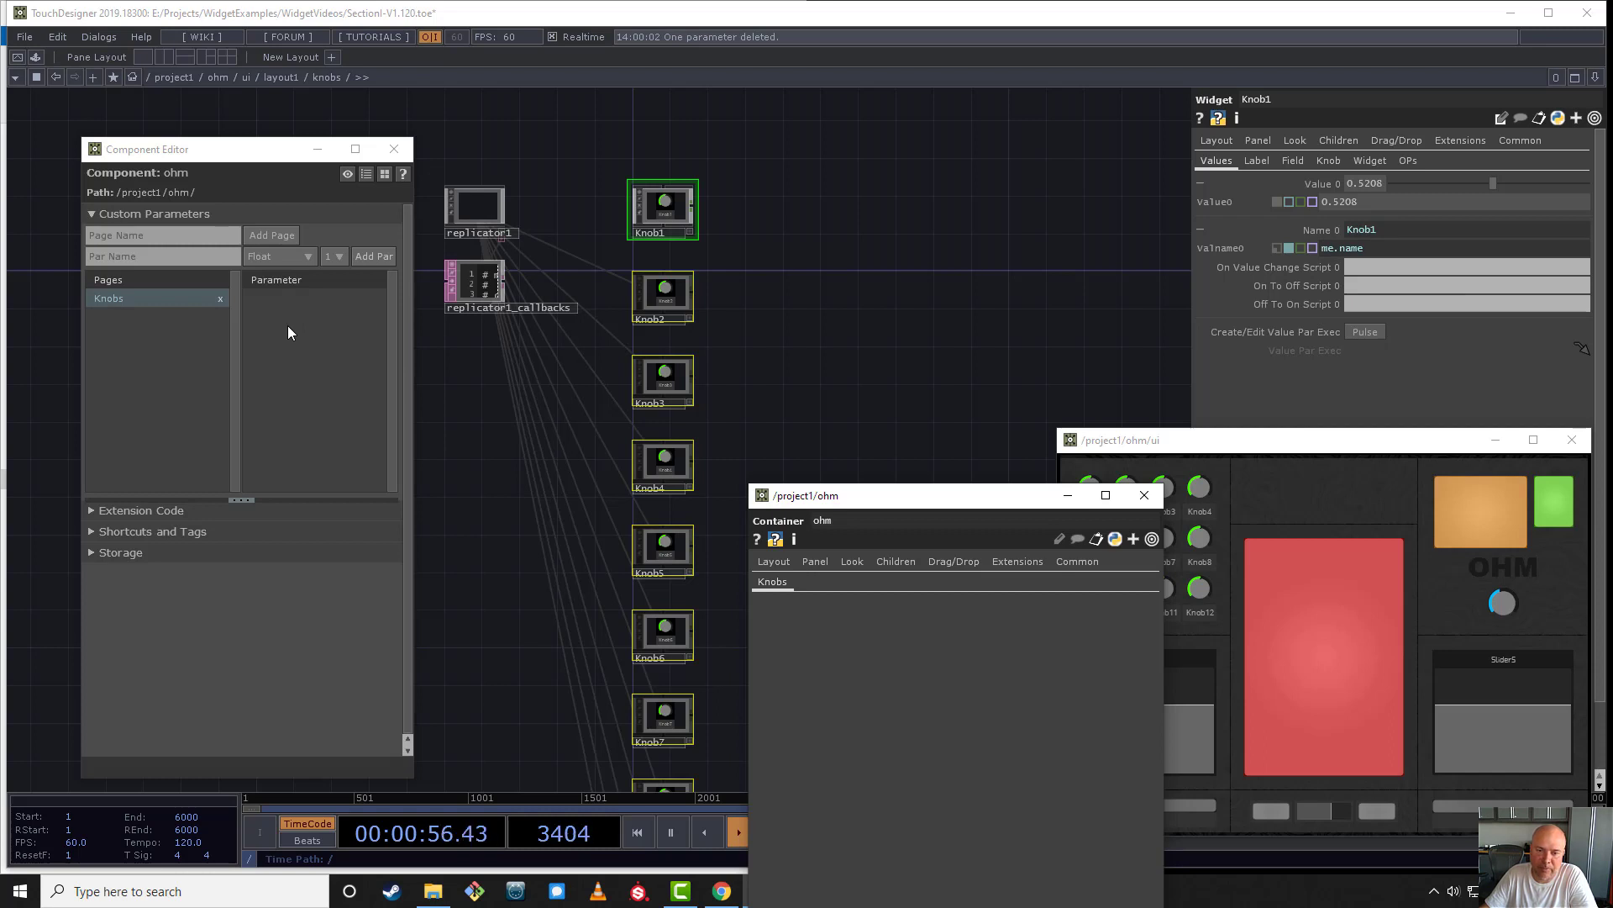
left_click(831, 260)
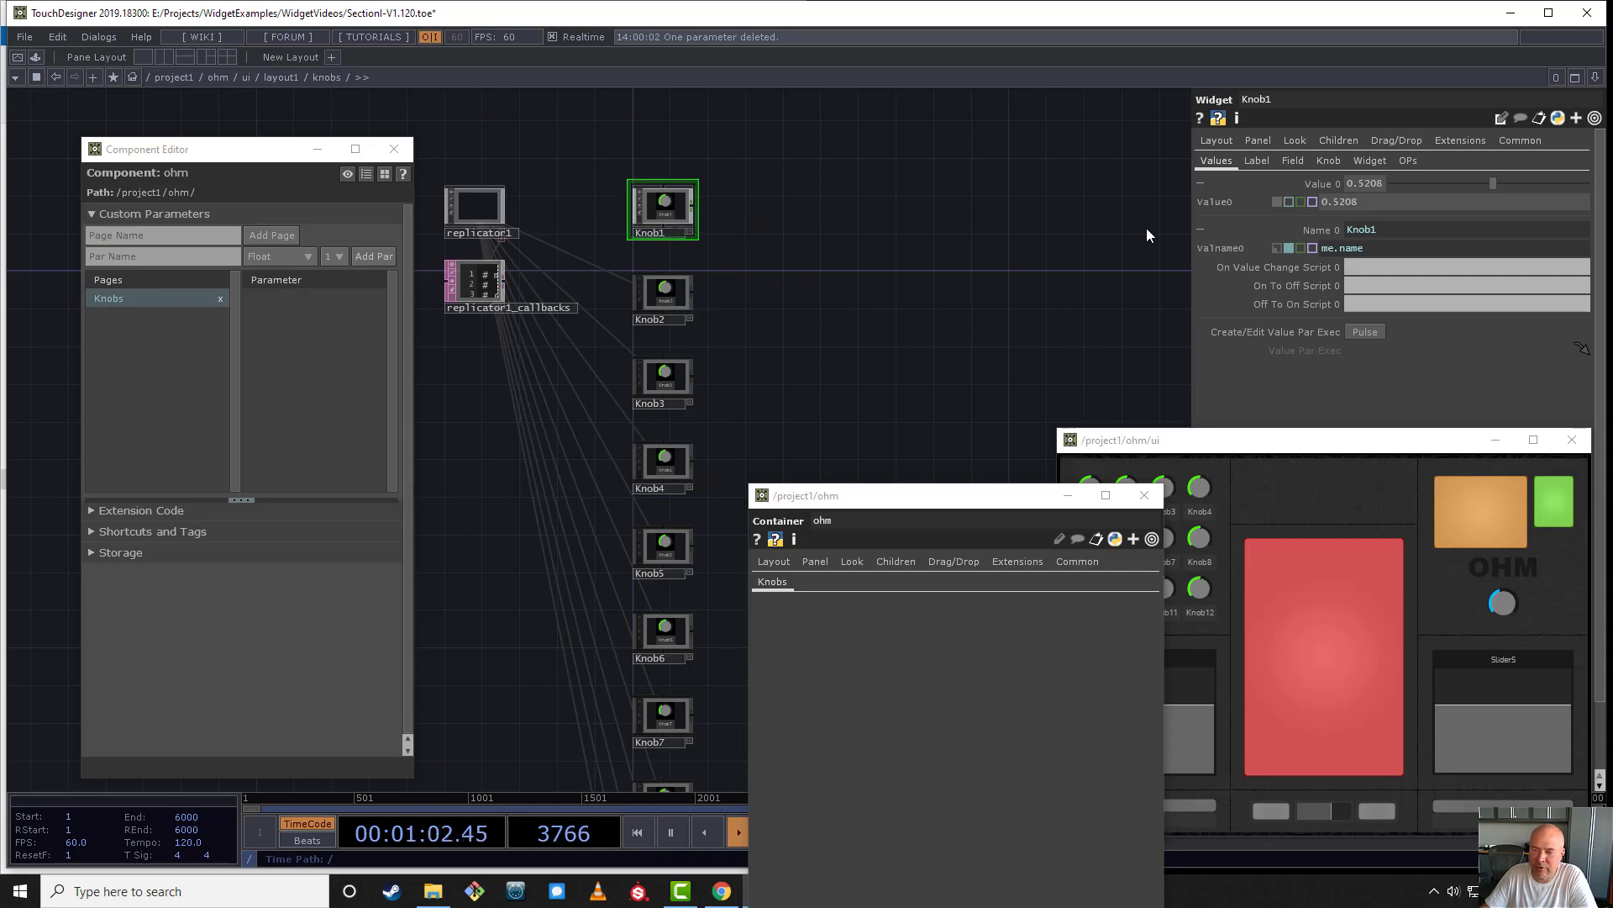
- Try Other as Knob1's Name 0 expression and switch the parameter to the constant value Whatever
left_click(1358, 251)
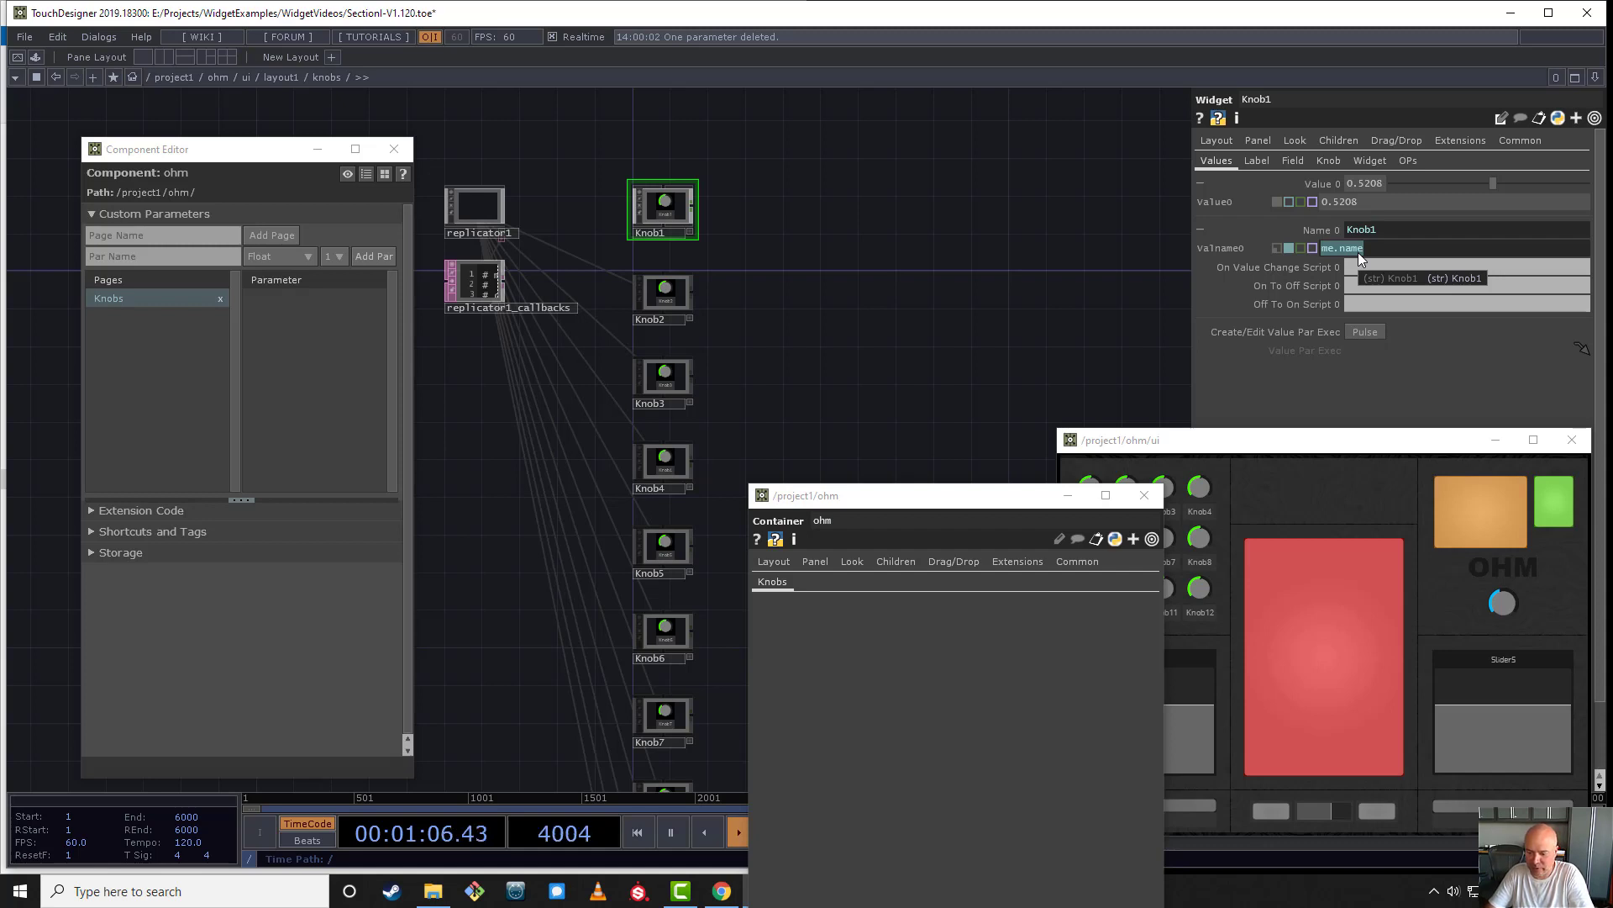
type("Other")
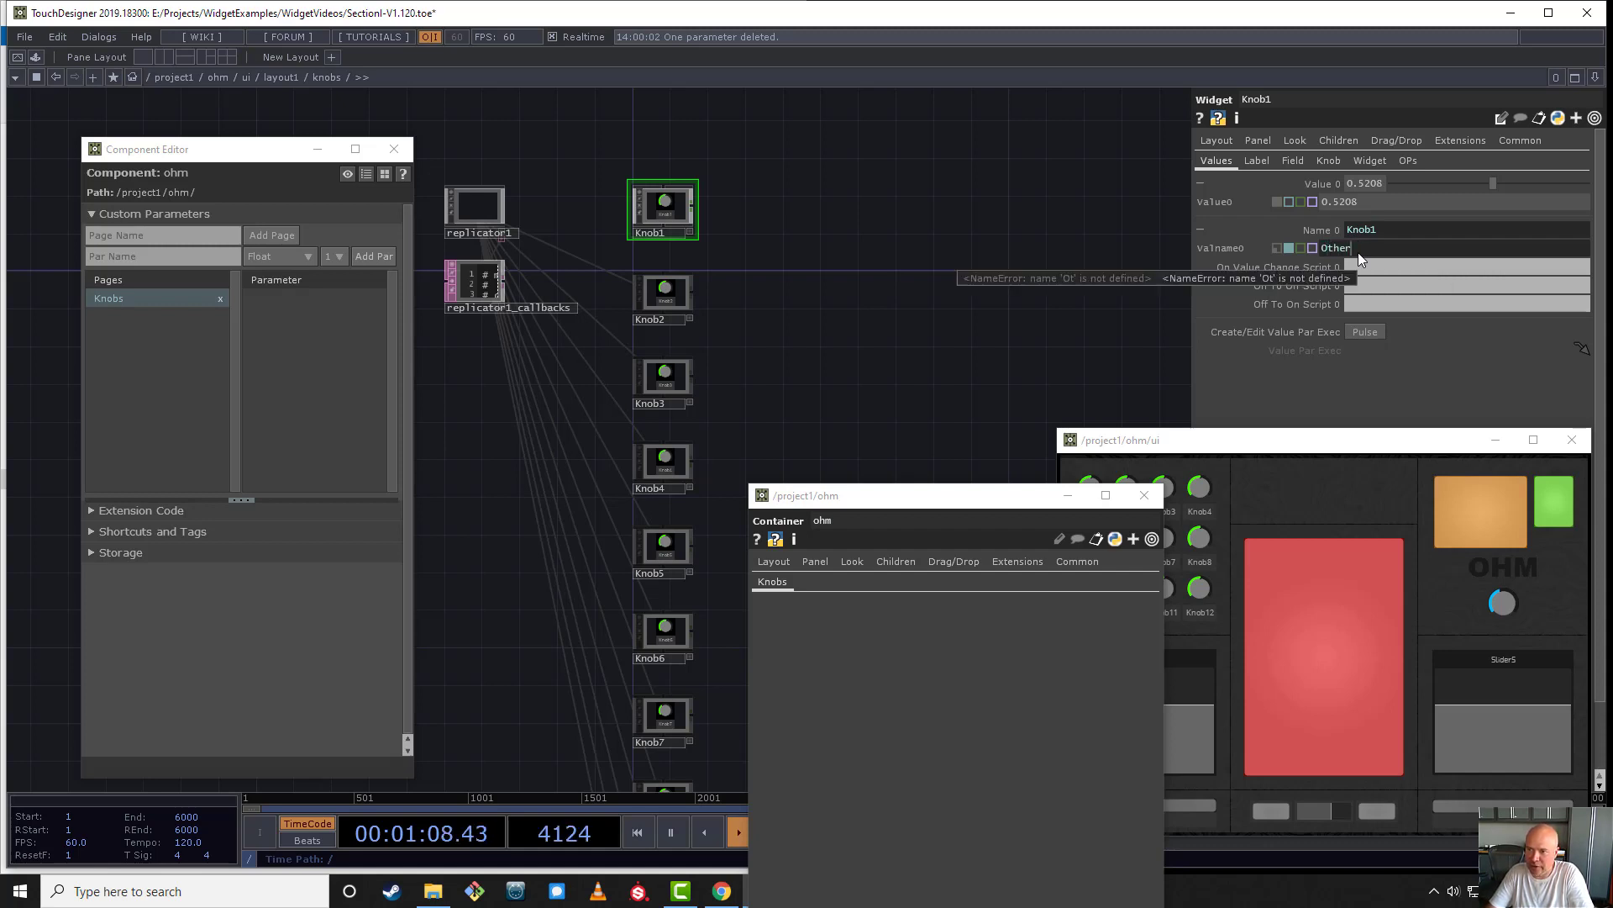
left_click(1278, 249)
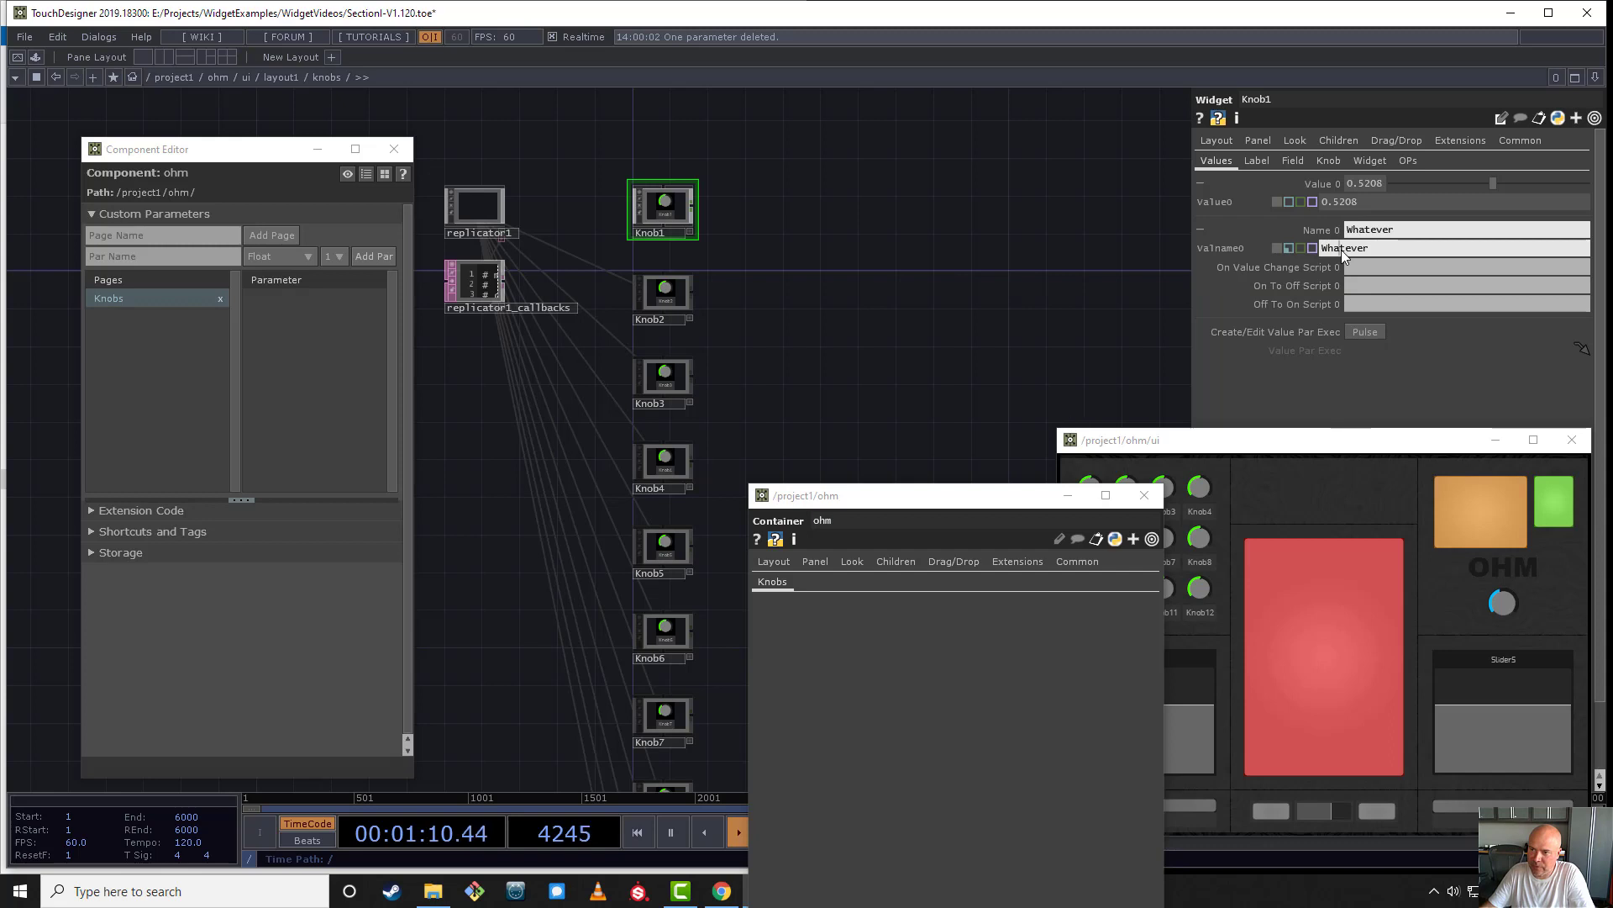
left_click(1344, 250)
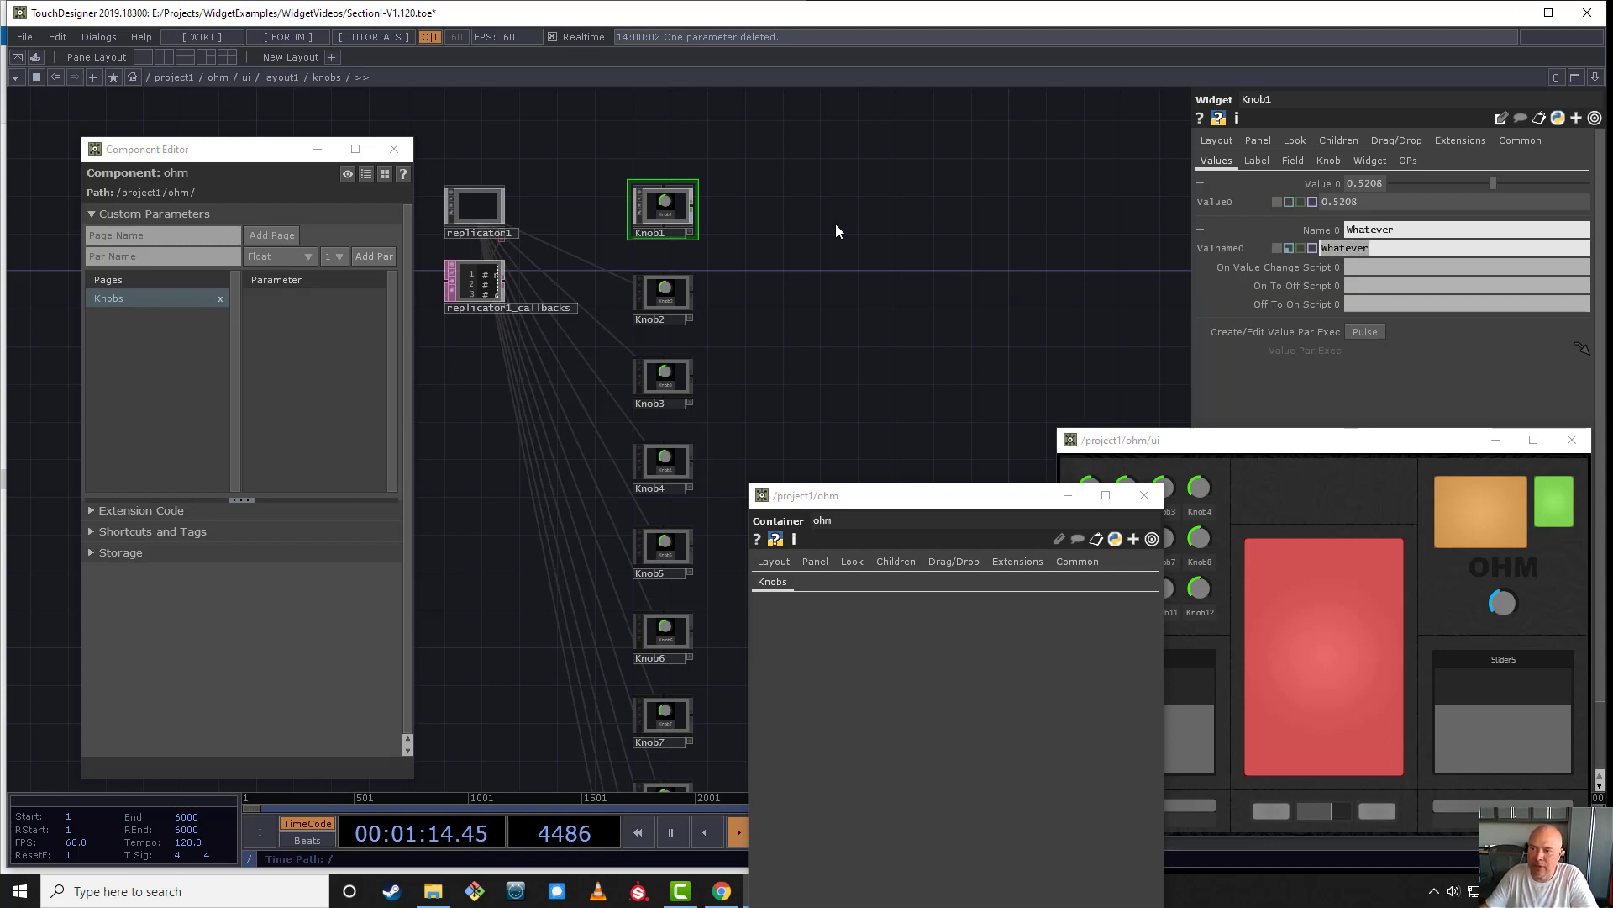
- Connect a Null CHOP to Knob1's output and inspect its channel name and value
scroll(694, 210, "up", 2)
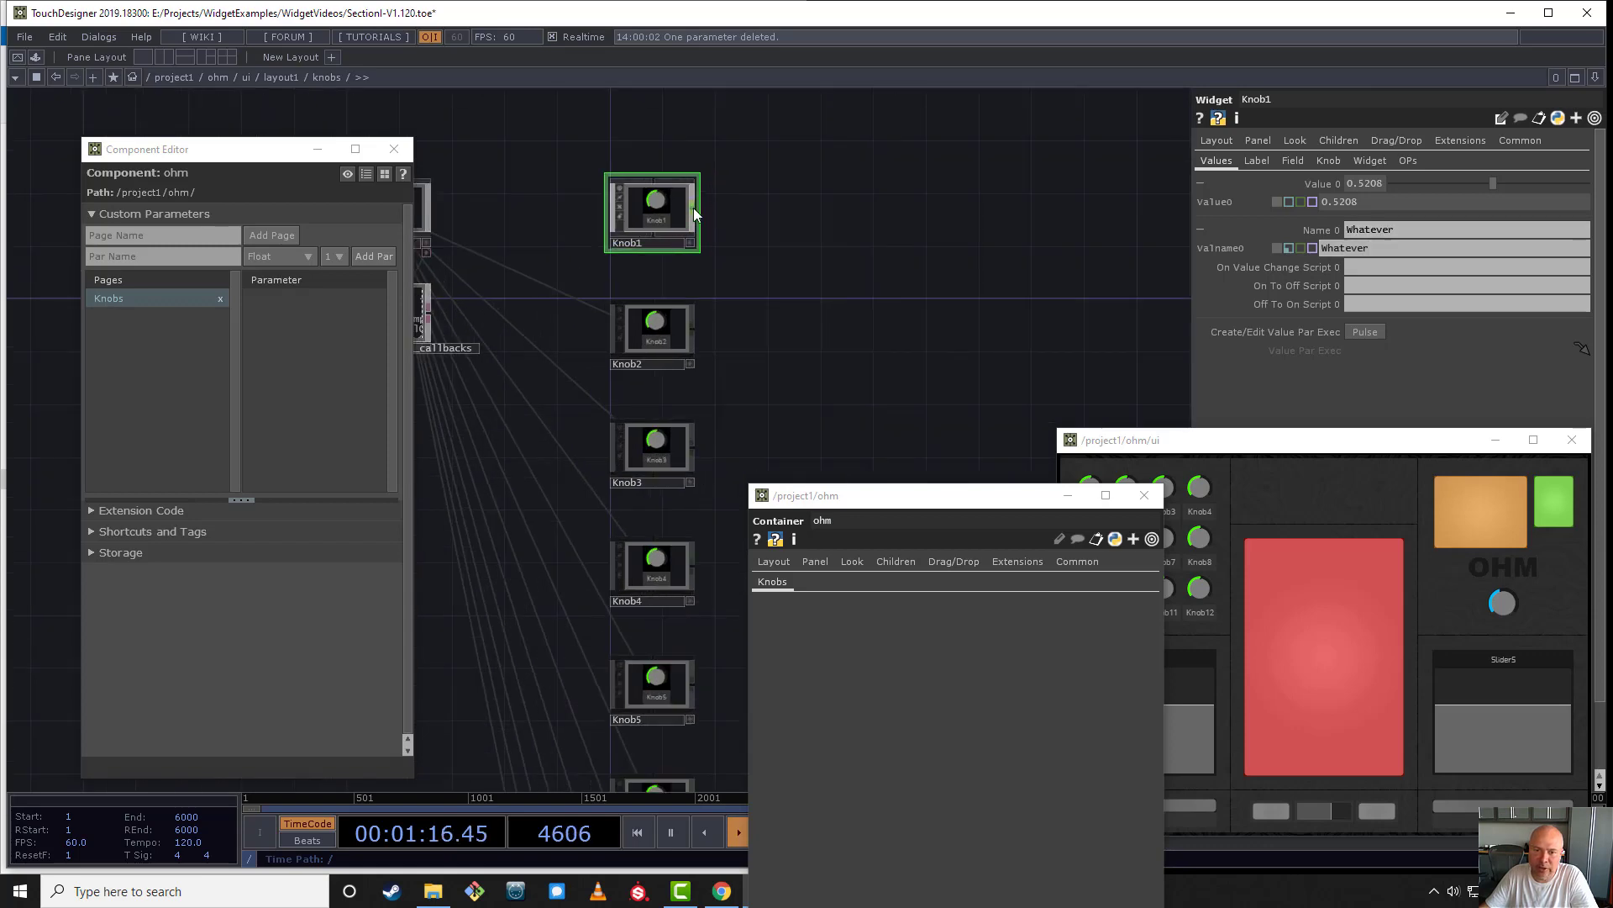
right_click(694, 214)
type("n")
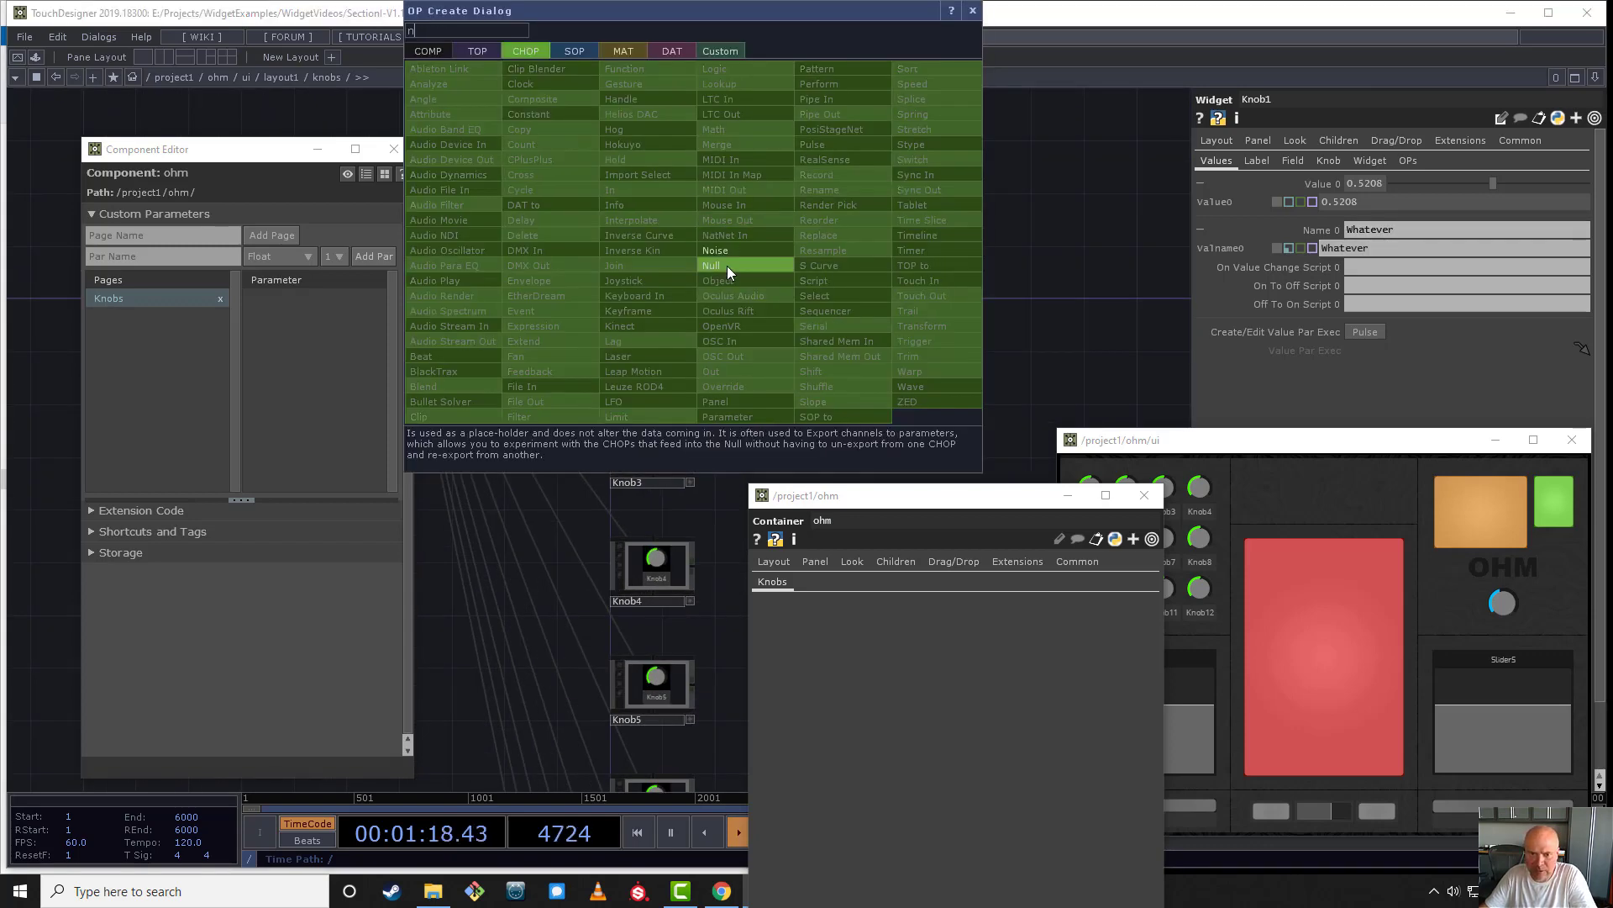
left_click(727, 265)
left_click(767, 223)
scroll(861, 266, "up", 3)
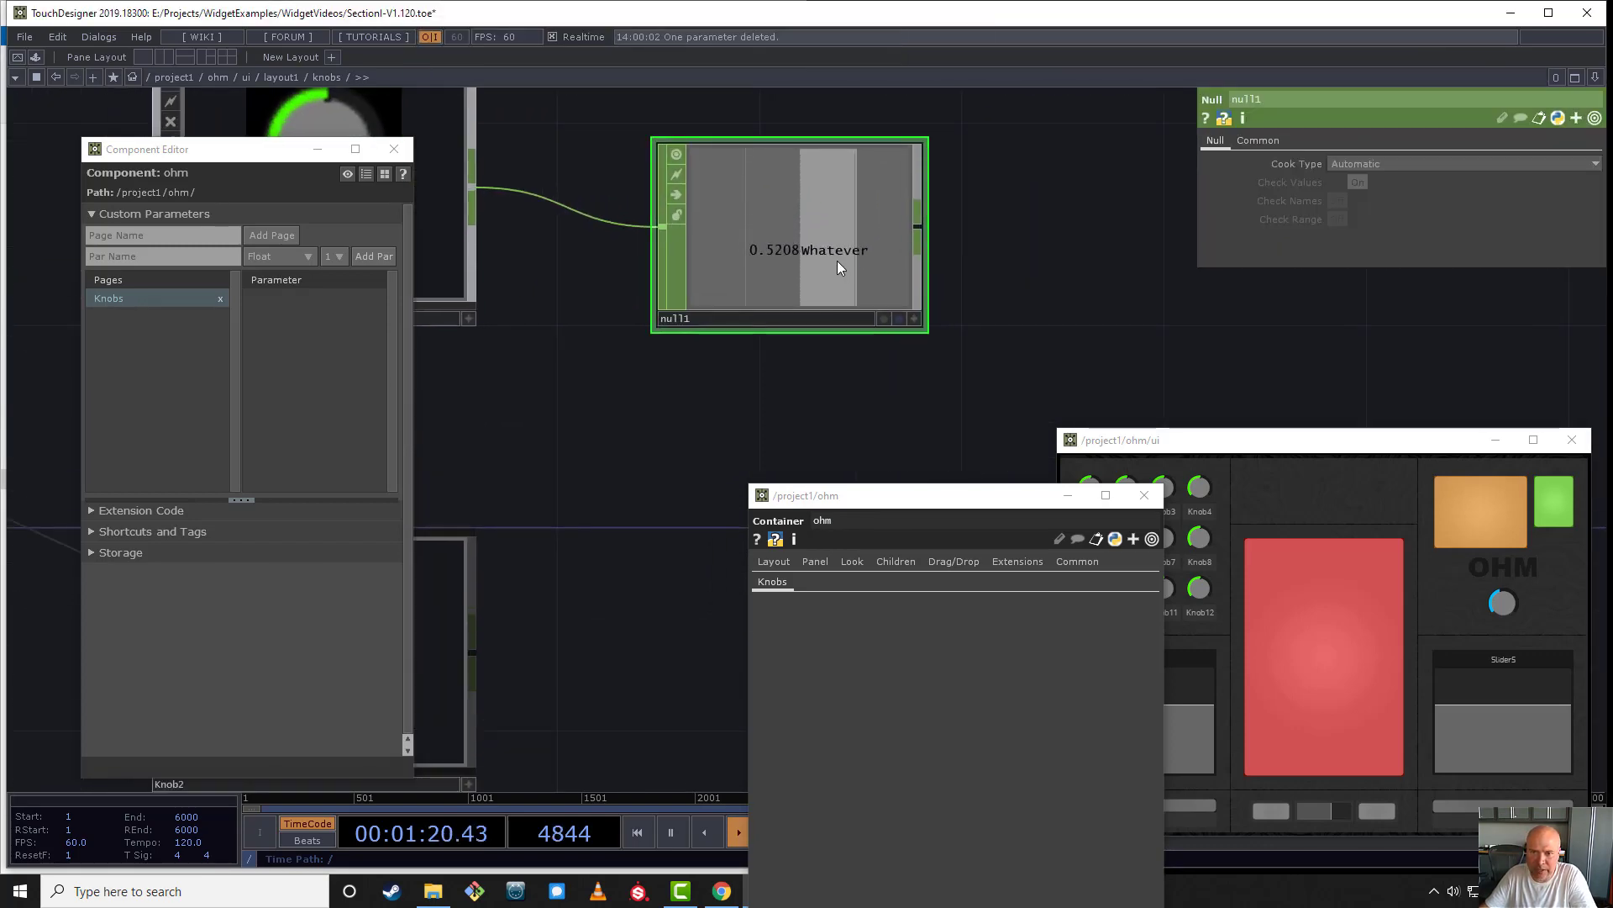
scroll(739, 259, "down", 5)
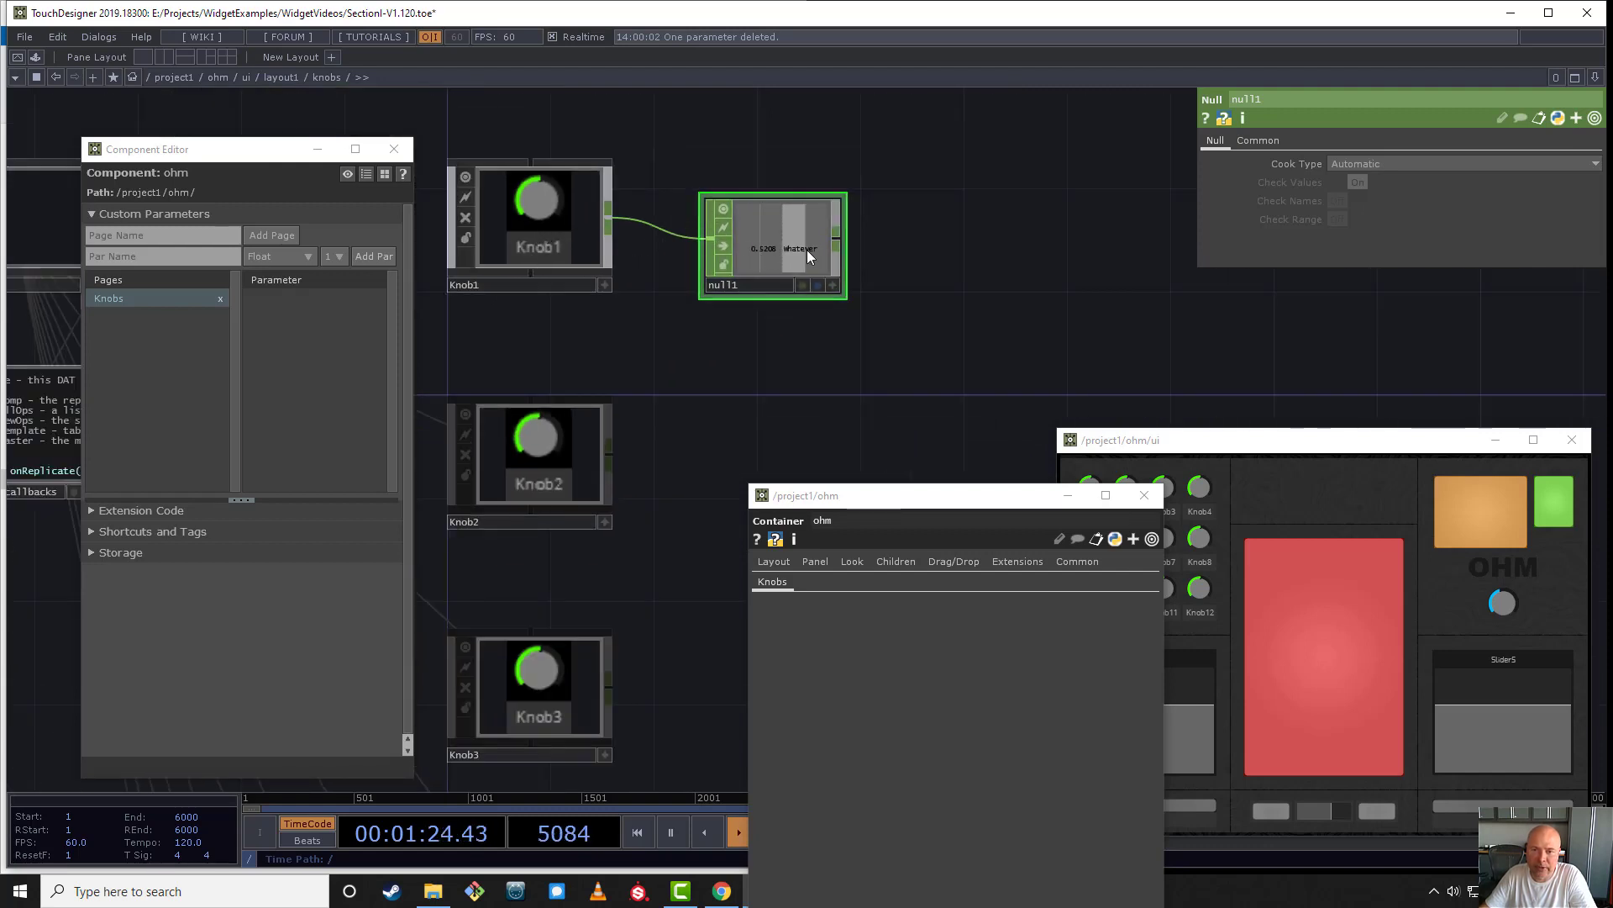
- Set Knob1's Name 0 value to Change
left_click(558, 233)
left_click(1378, 249)
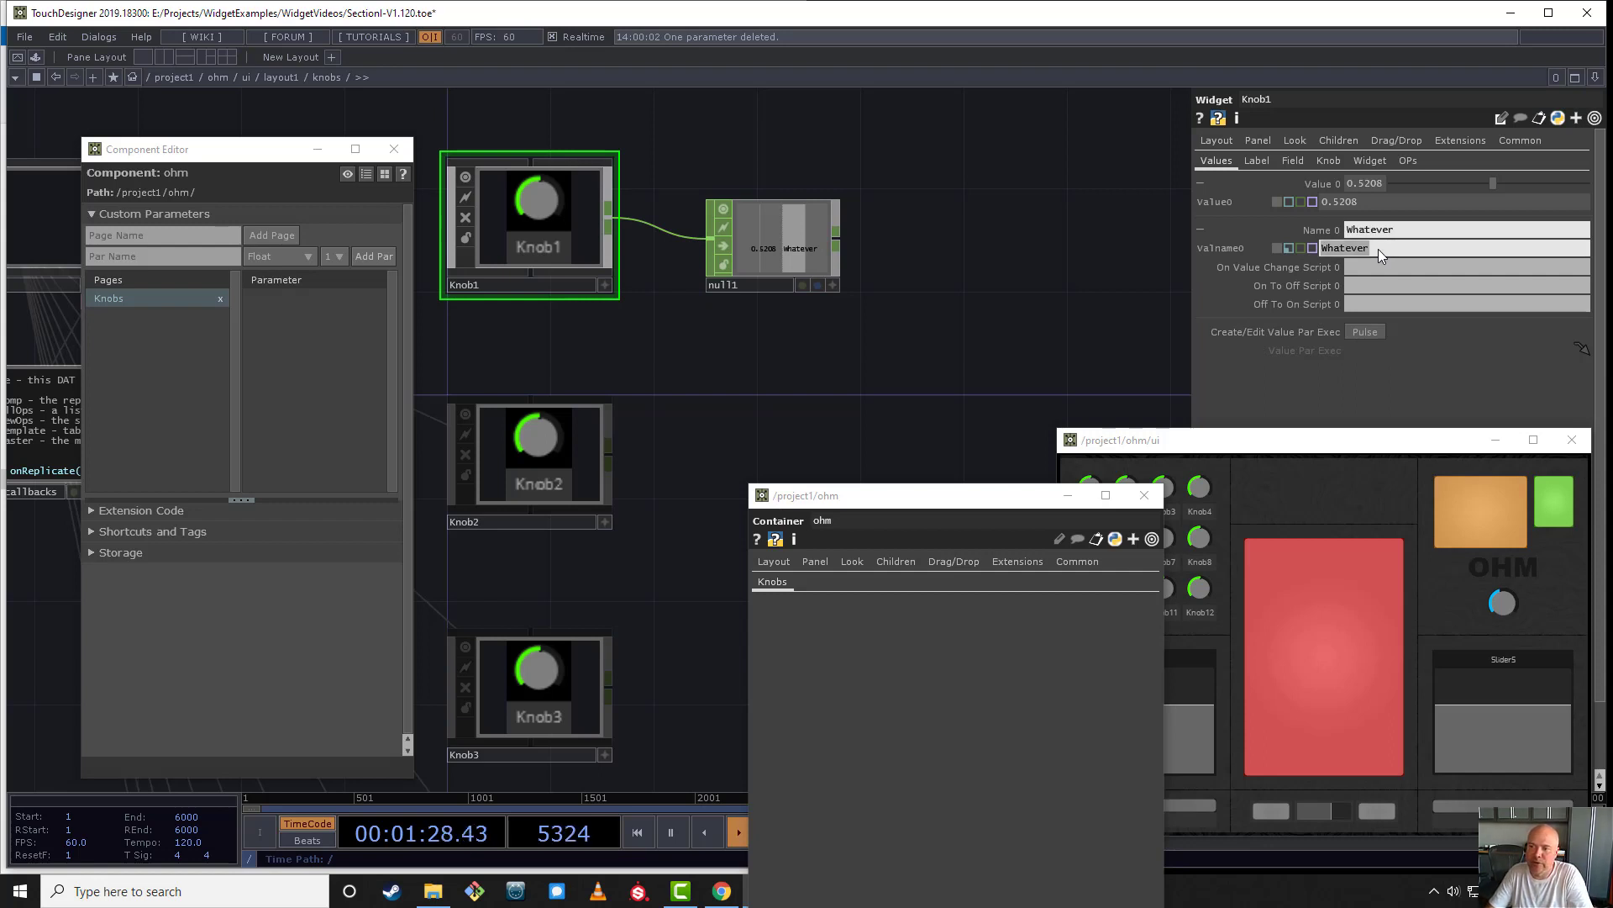
type("Change")
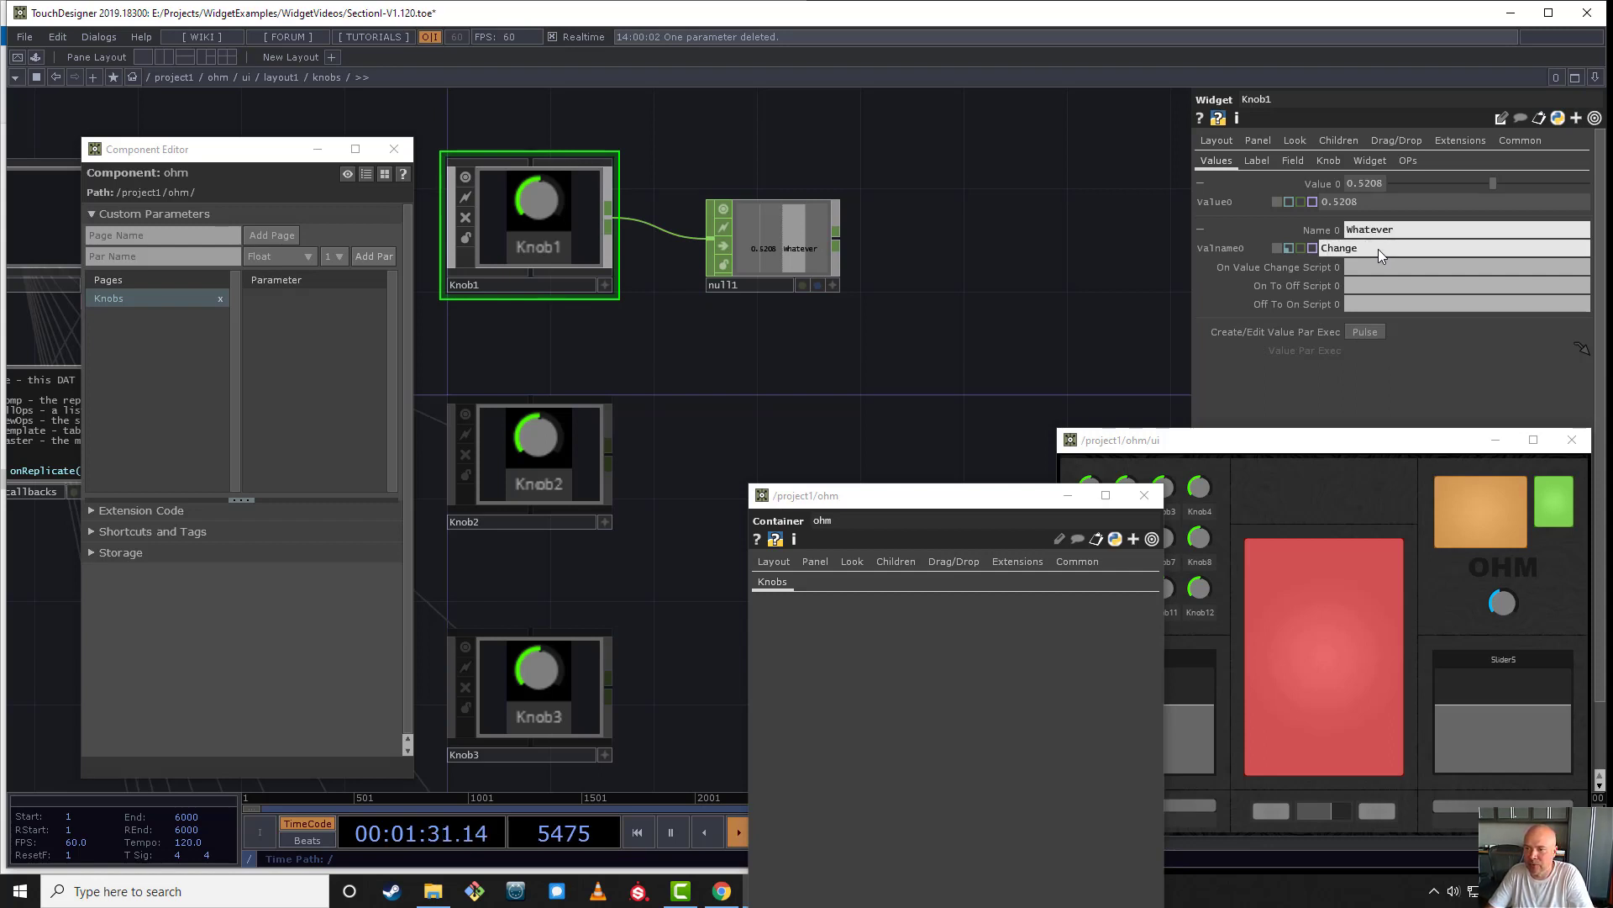
key("Return")
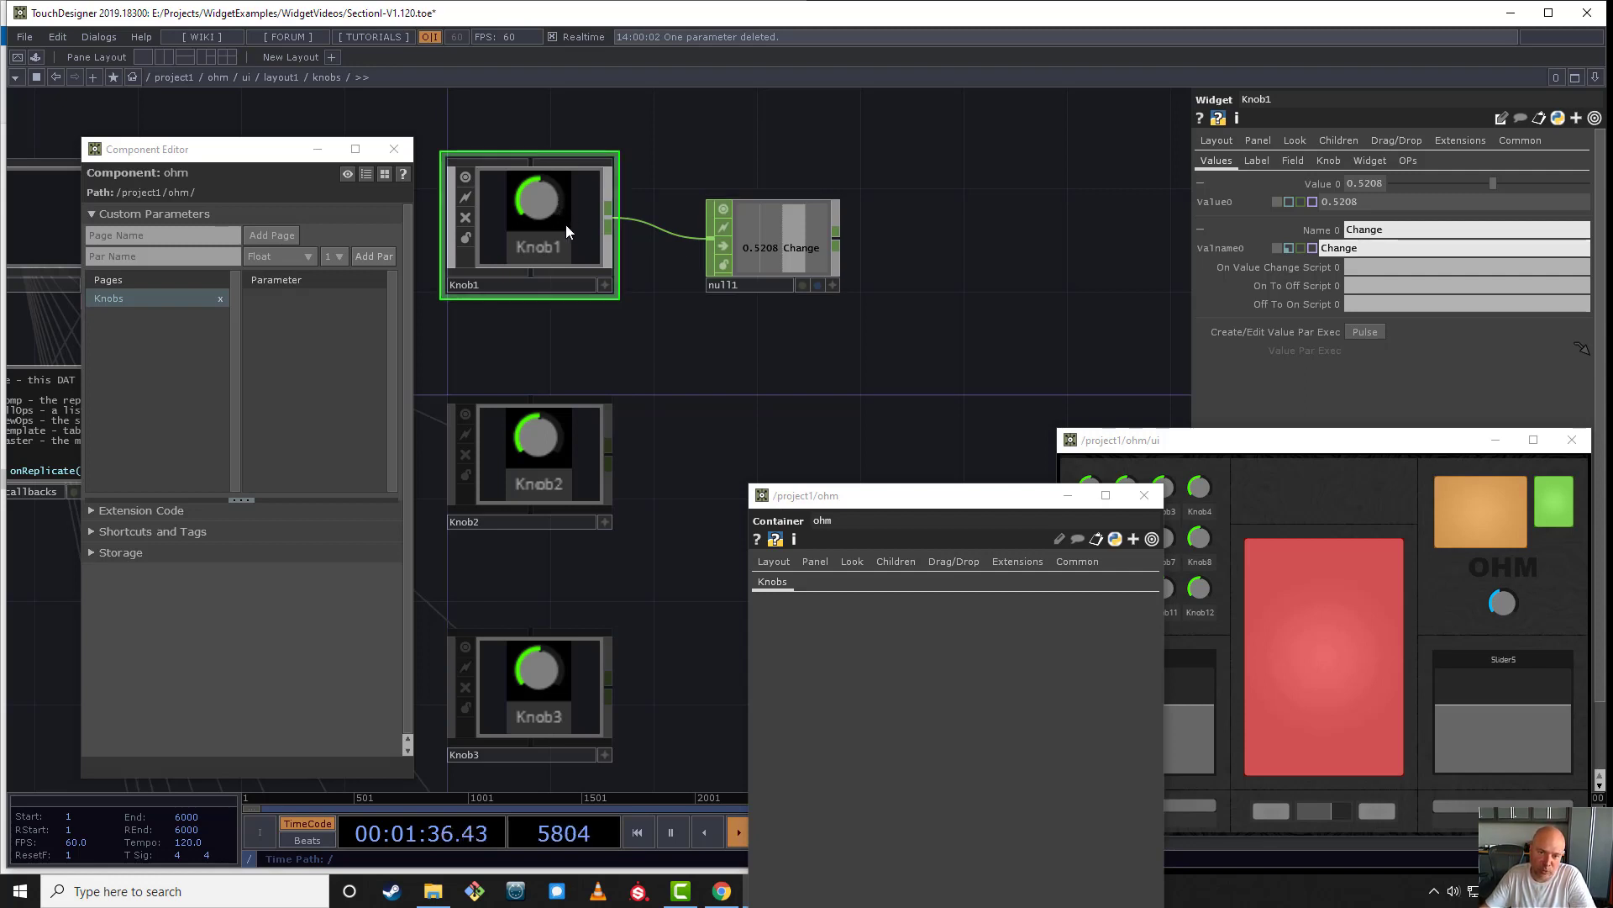
- Add Knob1 to ohm's Knobs page in the Component Editor as a bound custom parameter and compare its name with Name 0
left_click_drag(567, 232, 342, 303)
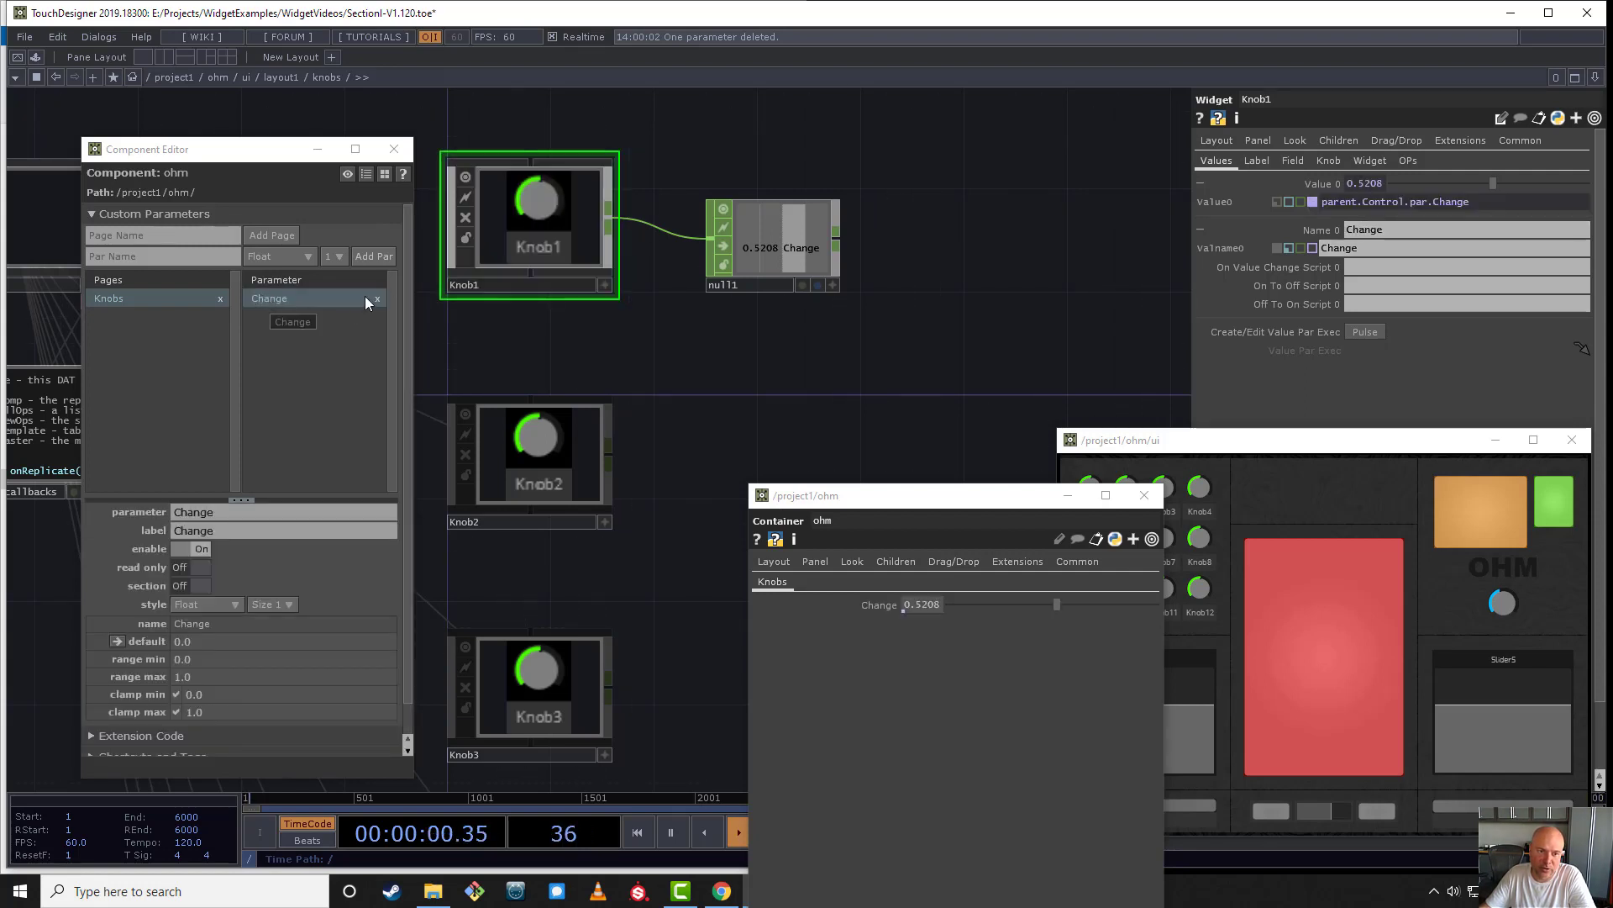
left_click(1347, 249)
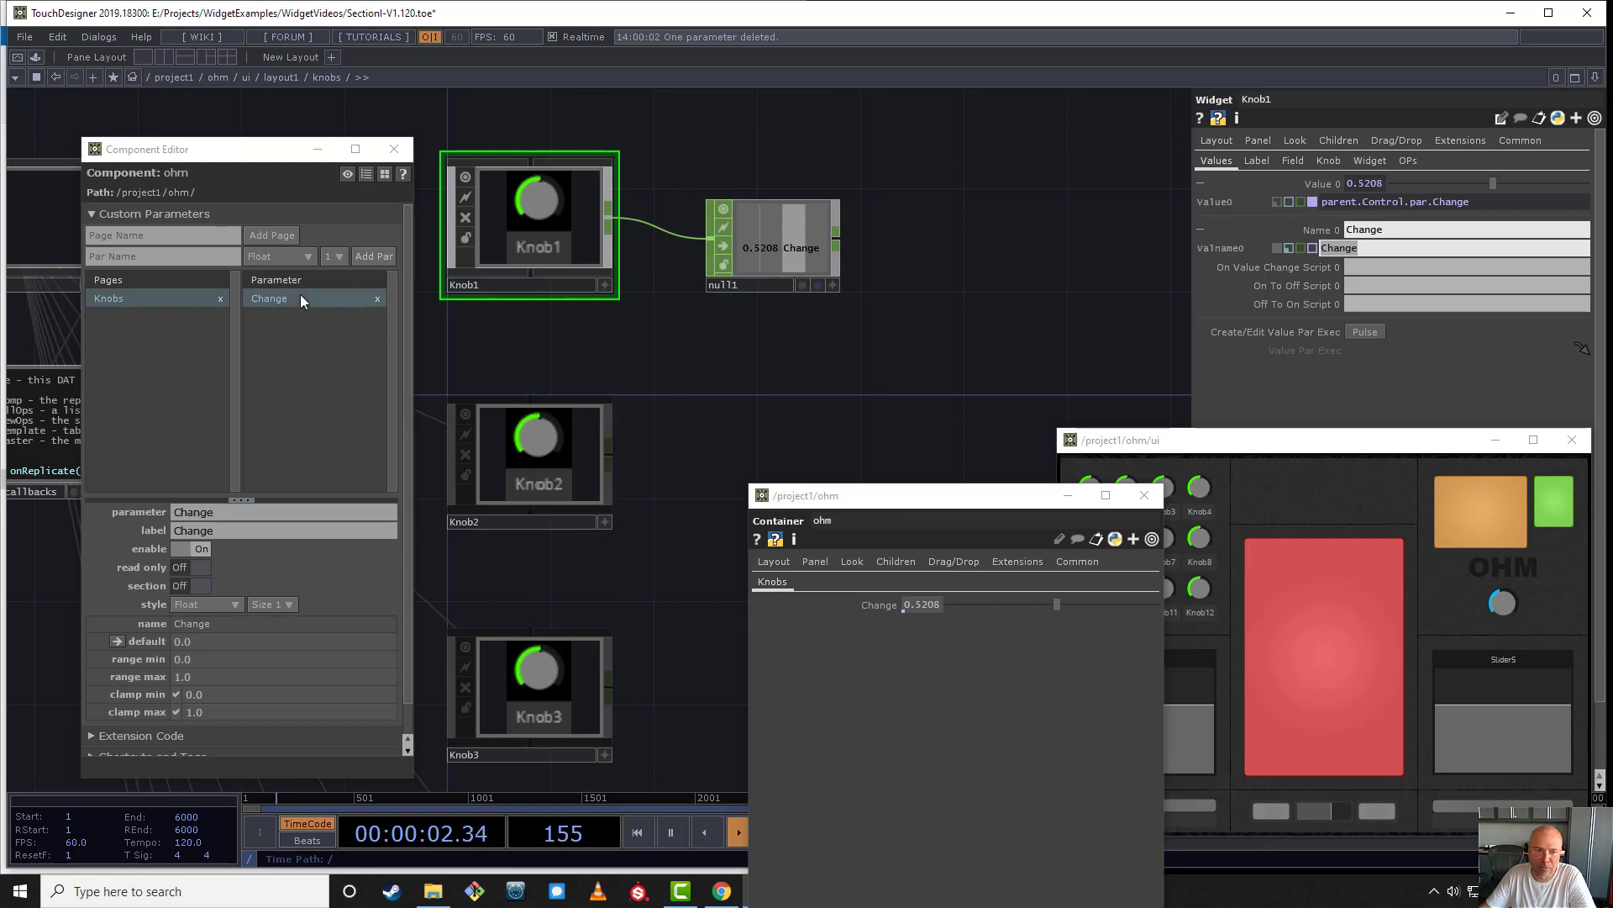
left_click(485, 291)
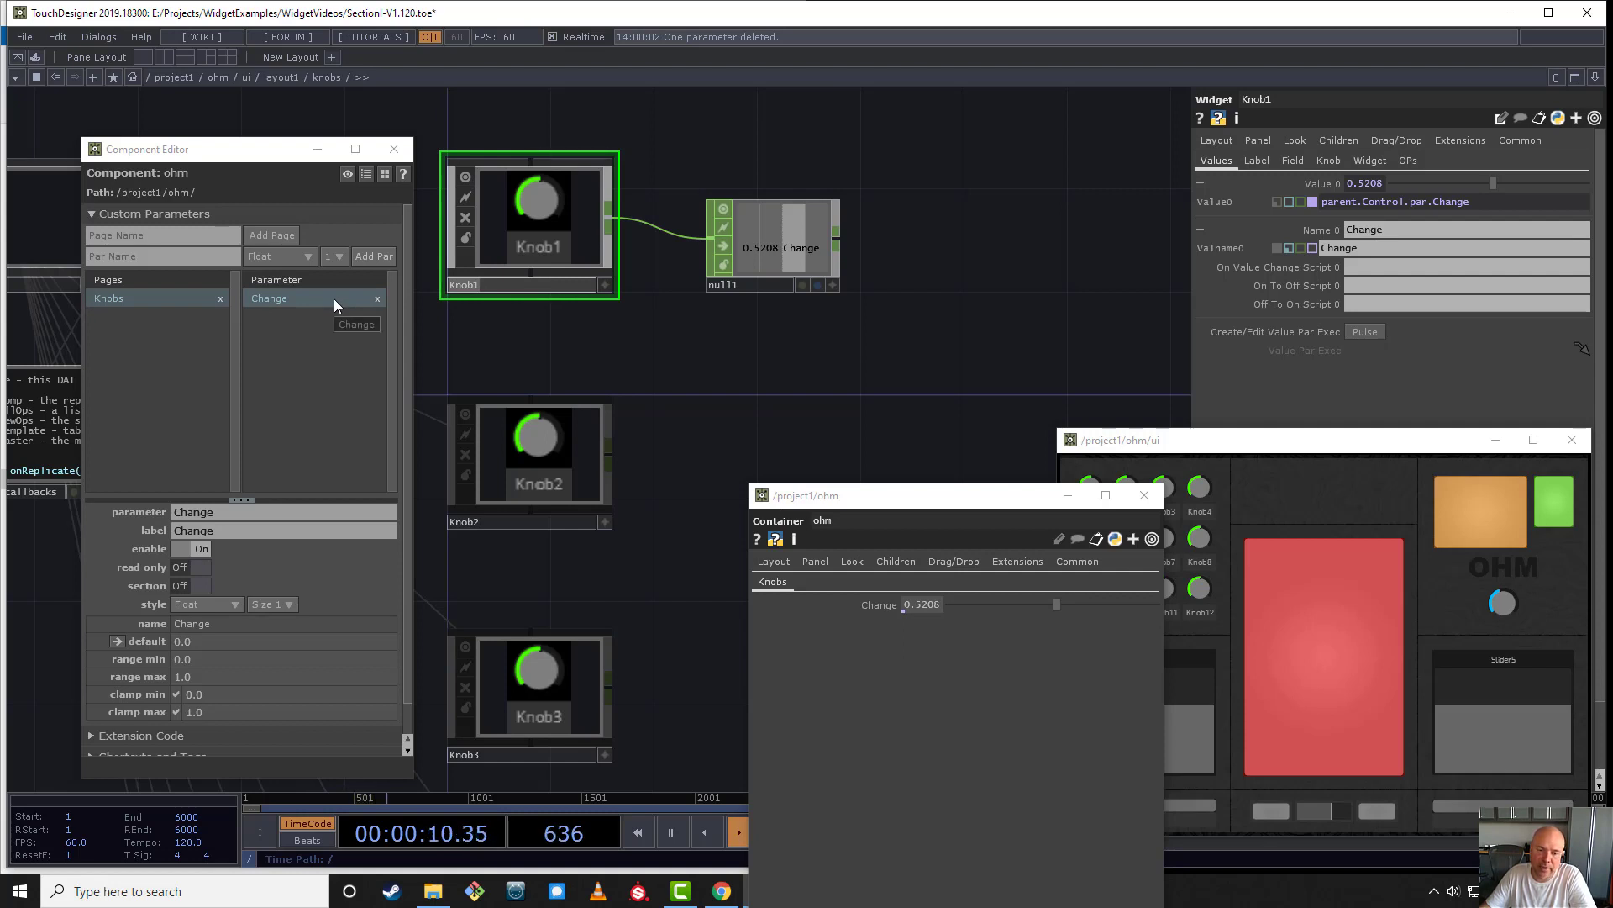
left_click(1406, 250)
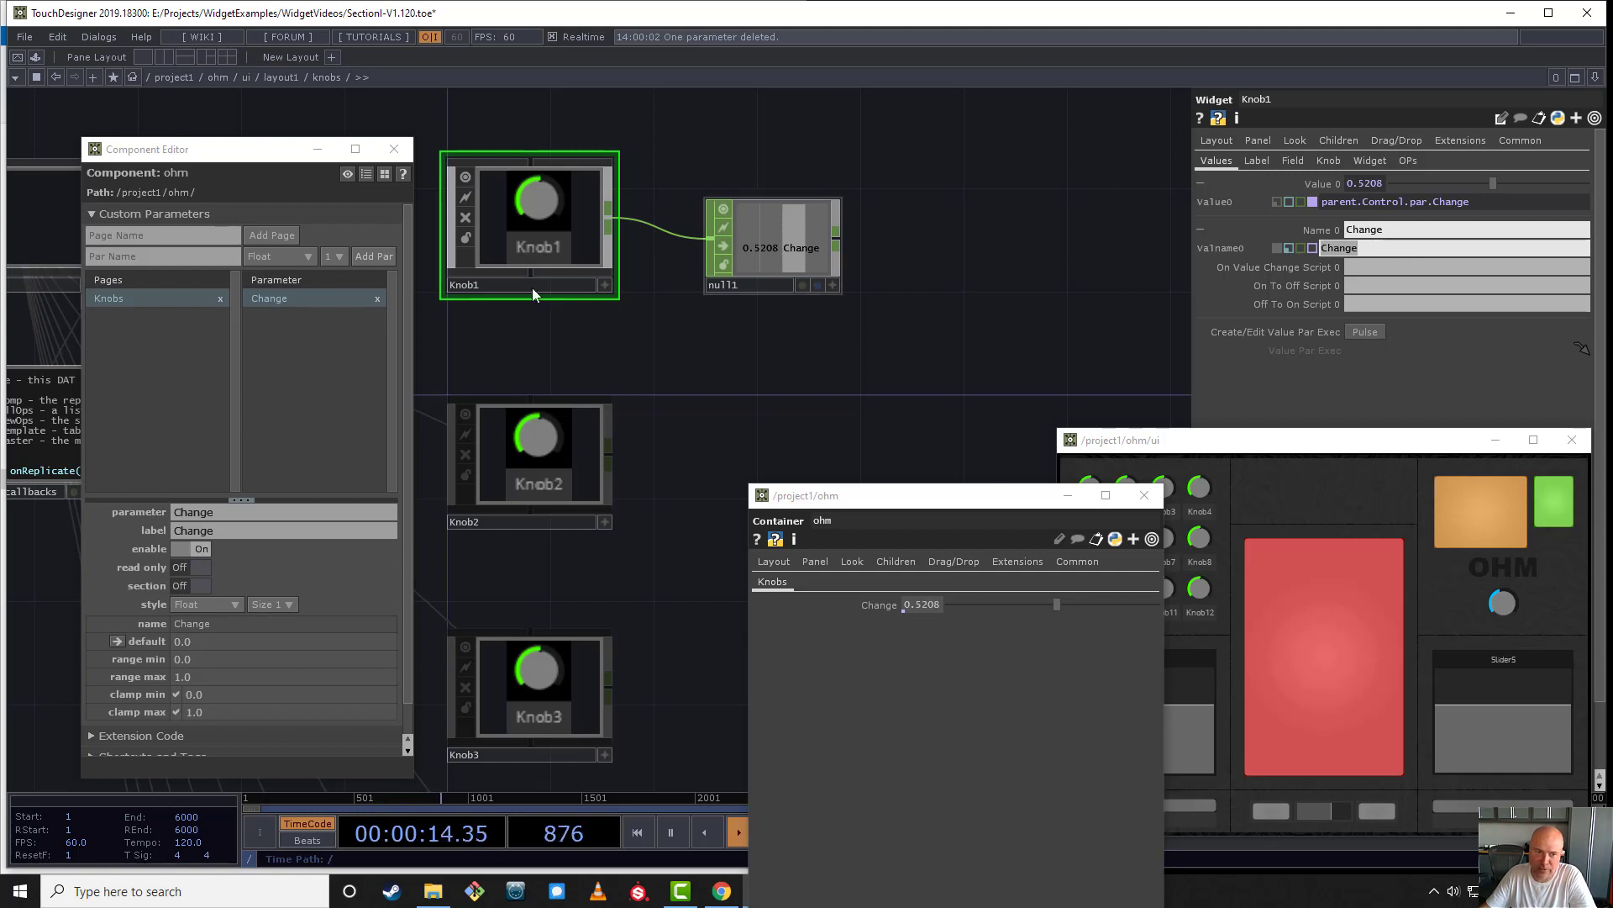
- Delete ohm's Change custom parameter with its references unbound, and delete the null1 operator attached to Knob1
left_click(375, 304)
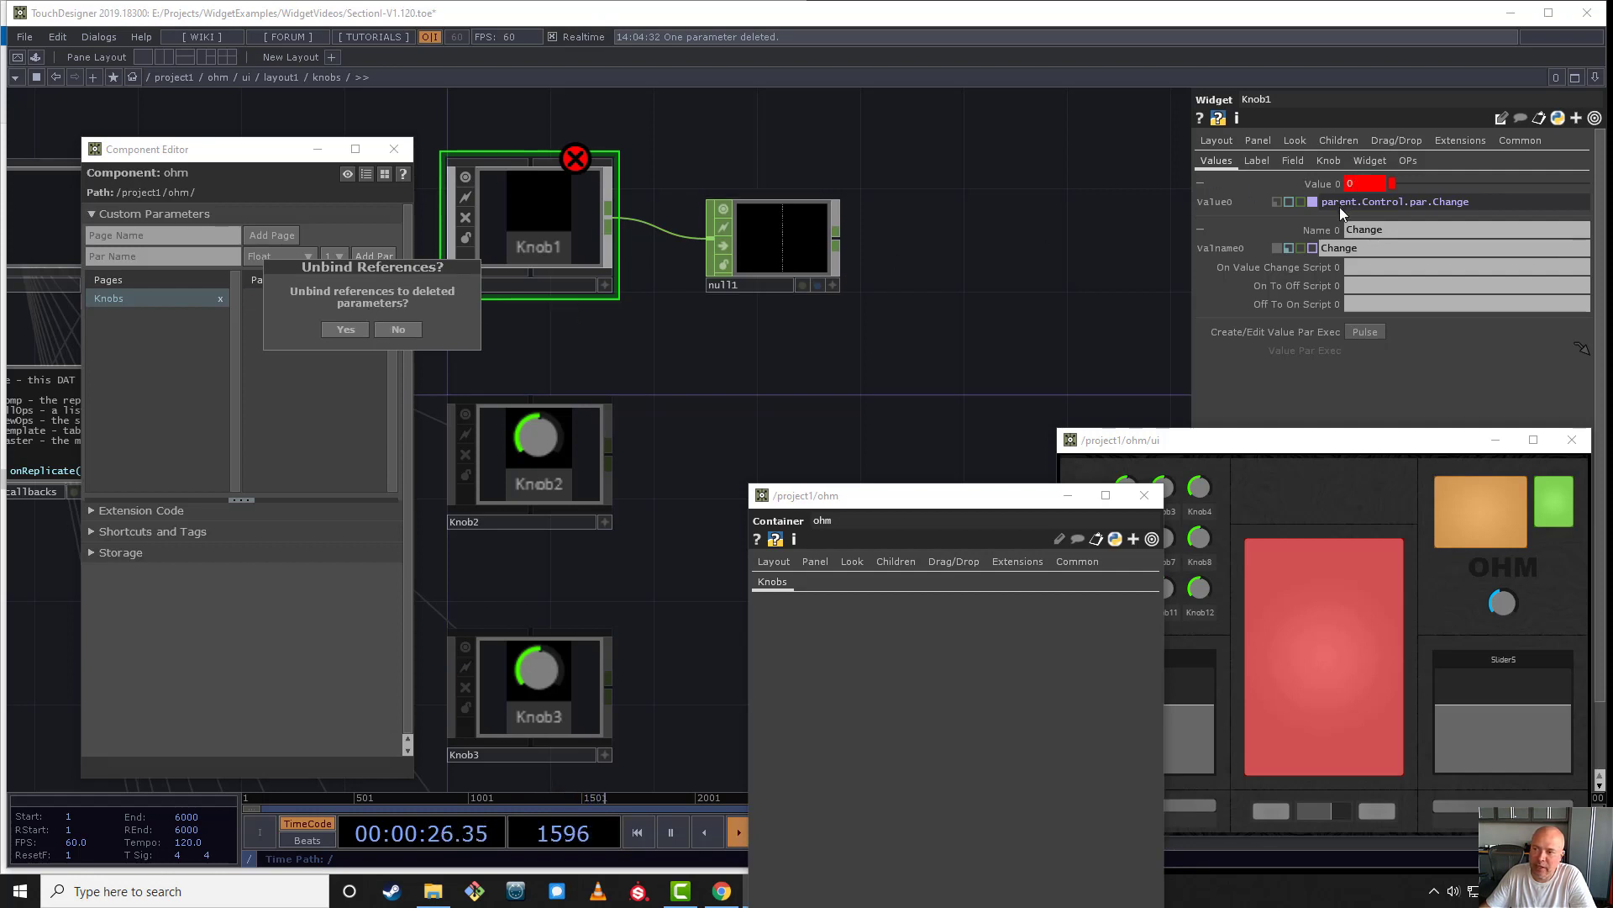
mouse_move(1328, 213)
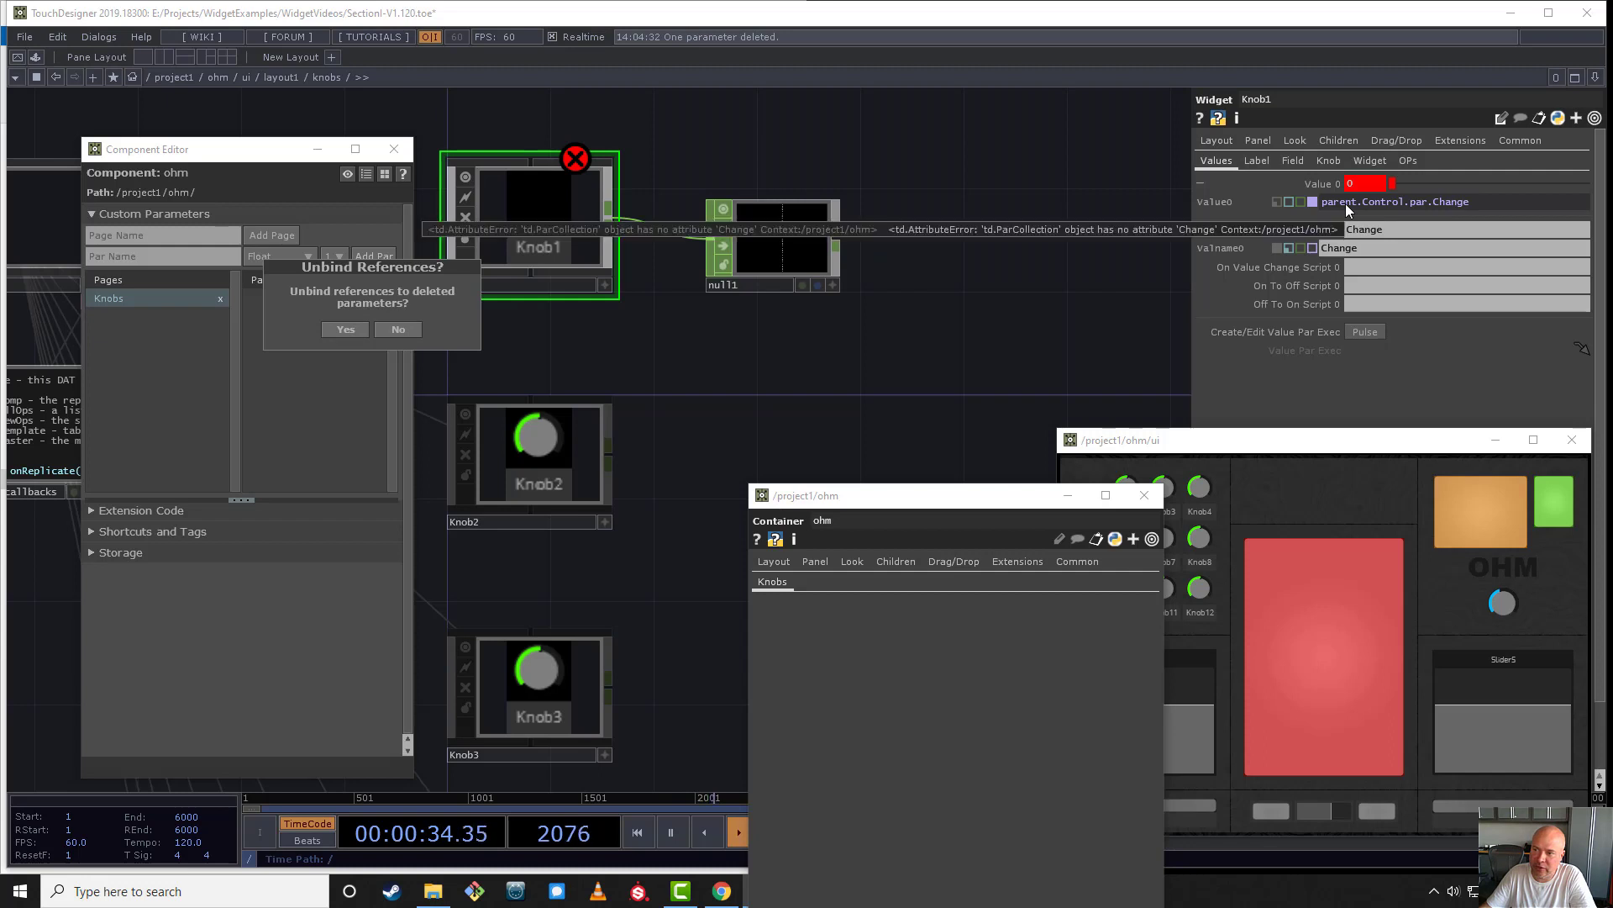
left_click(342, 330)
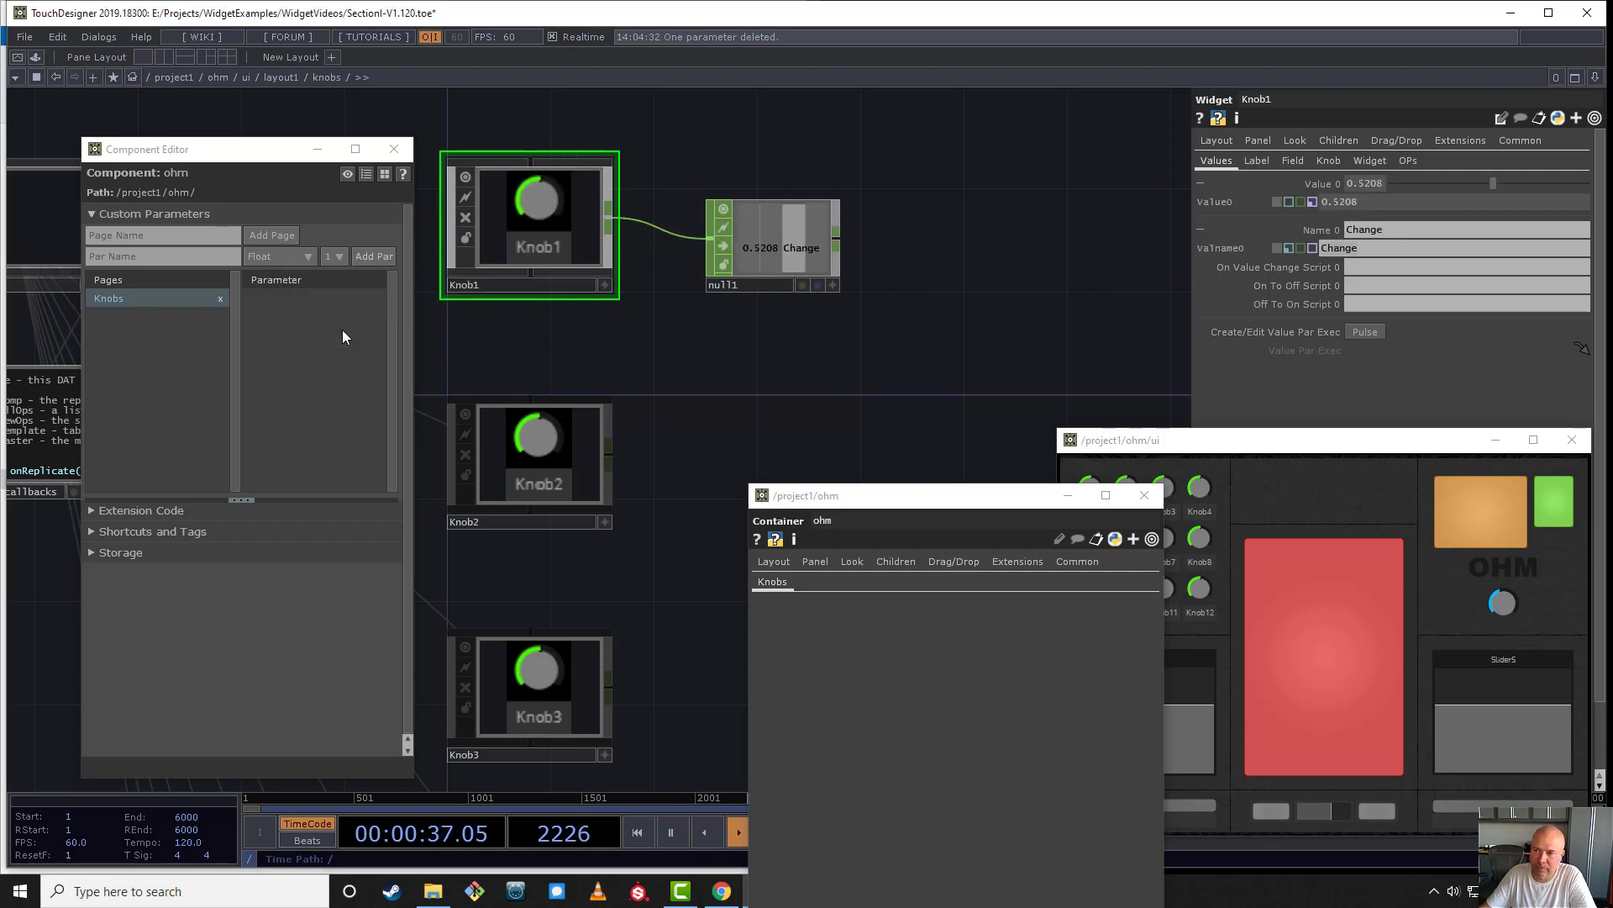
left_click(1312, 202)
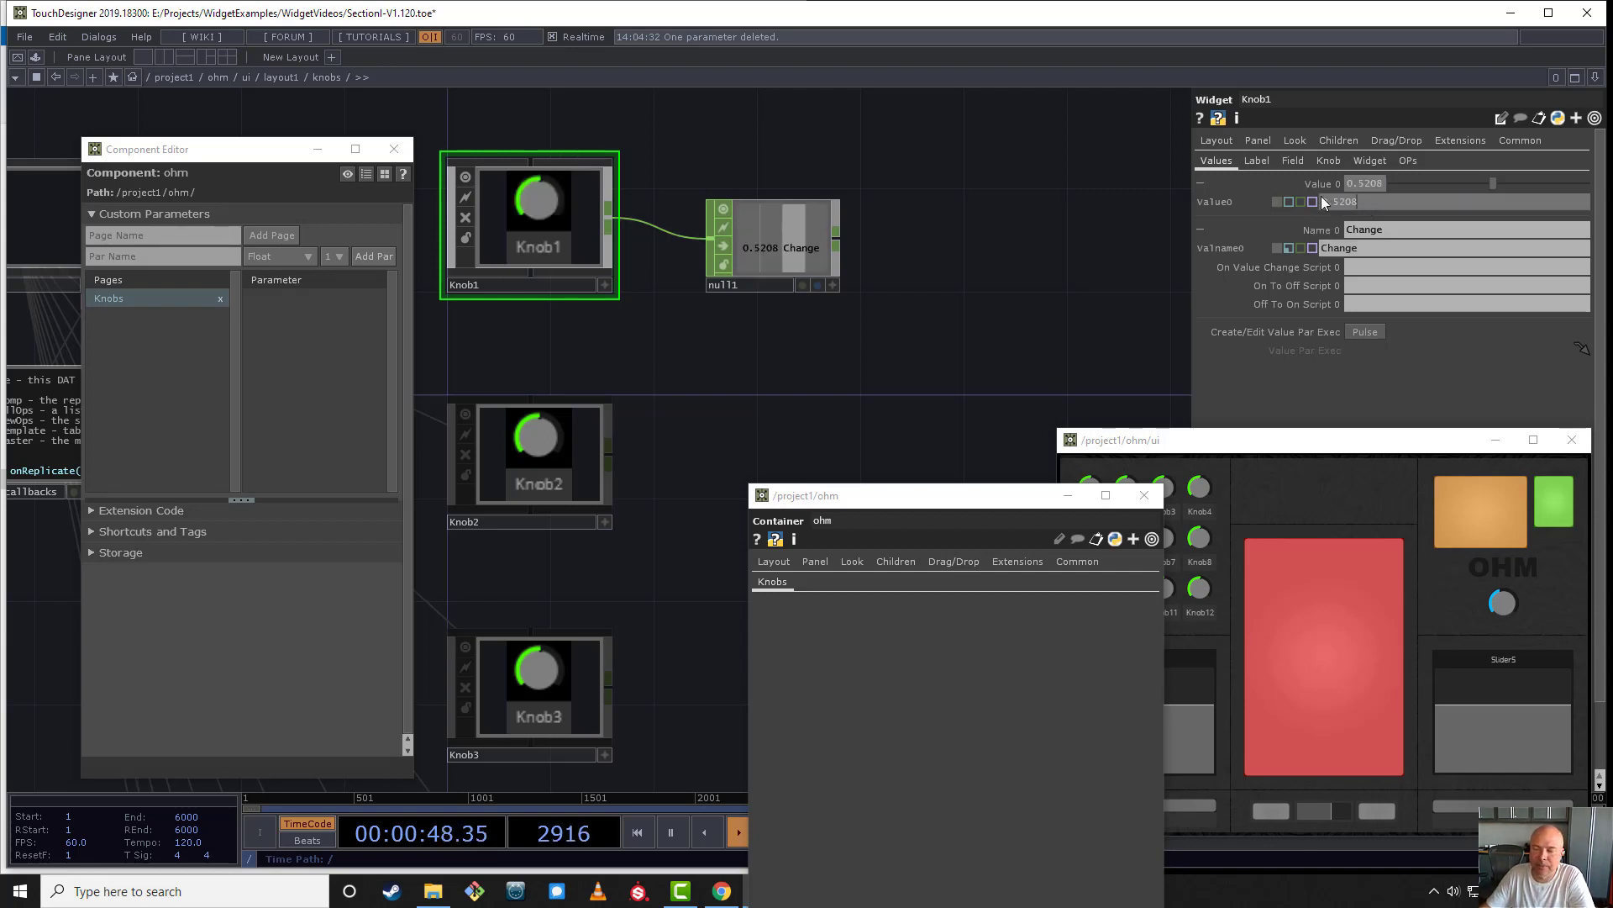
left_click_drag(850, 190, 714, 298)
key("Delete")
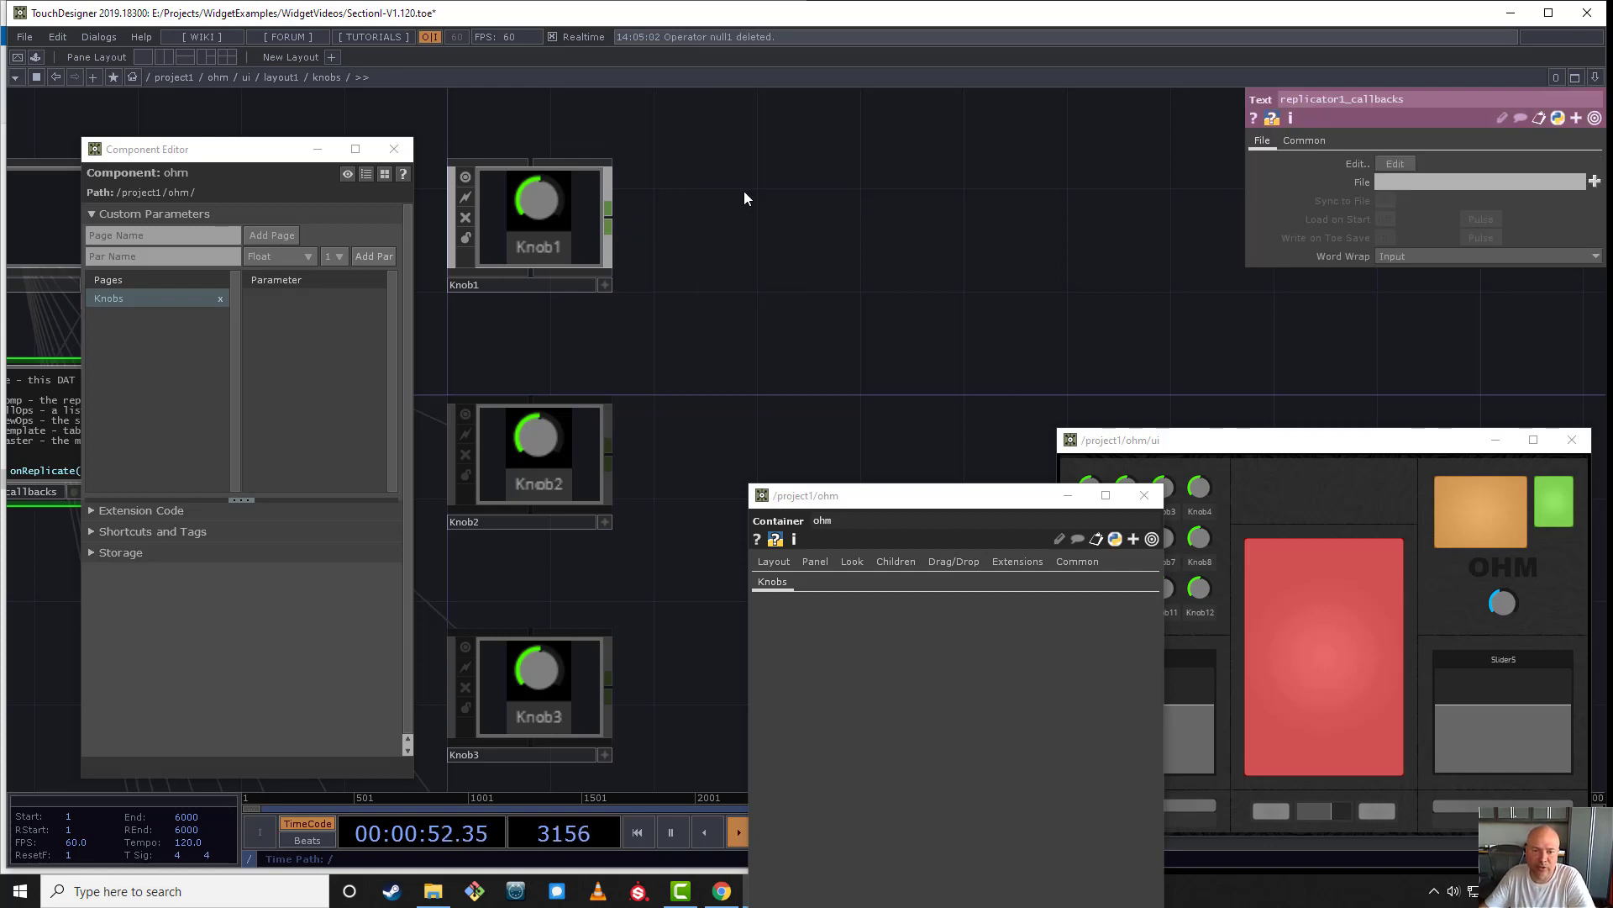
- Set Knob1's Name 0 parameter to the expression me.name and collapse the Value 0 and Name 0 details
scroll(744, 199, "down", 6)
left_click_drag(757, 135, 617, 190)
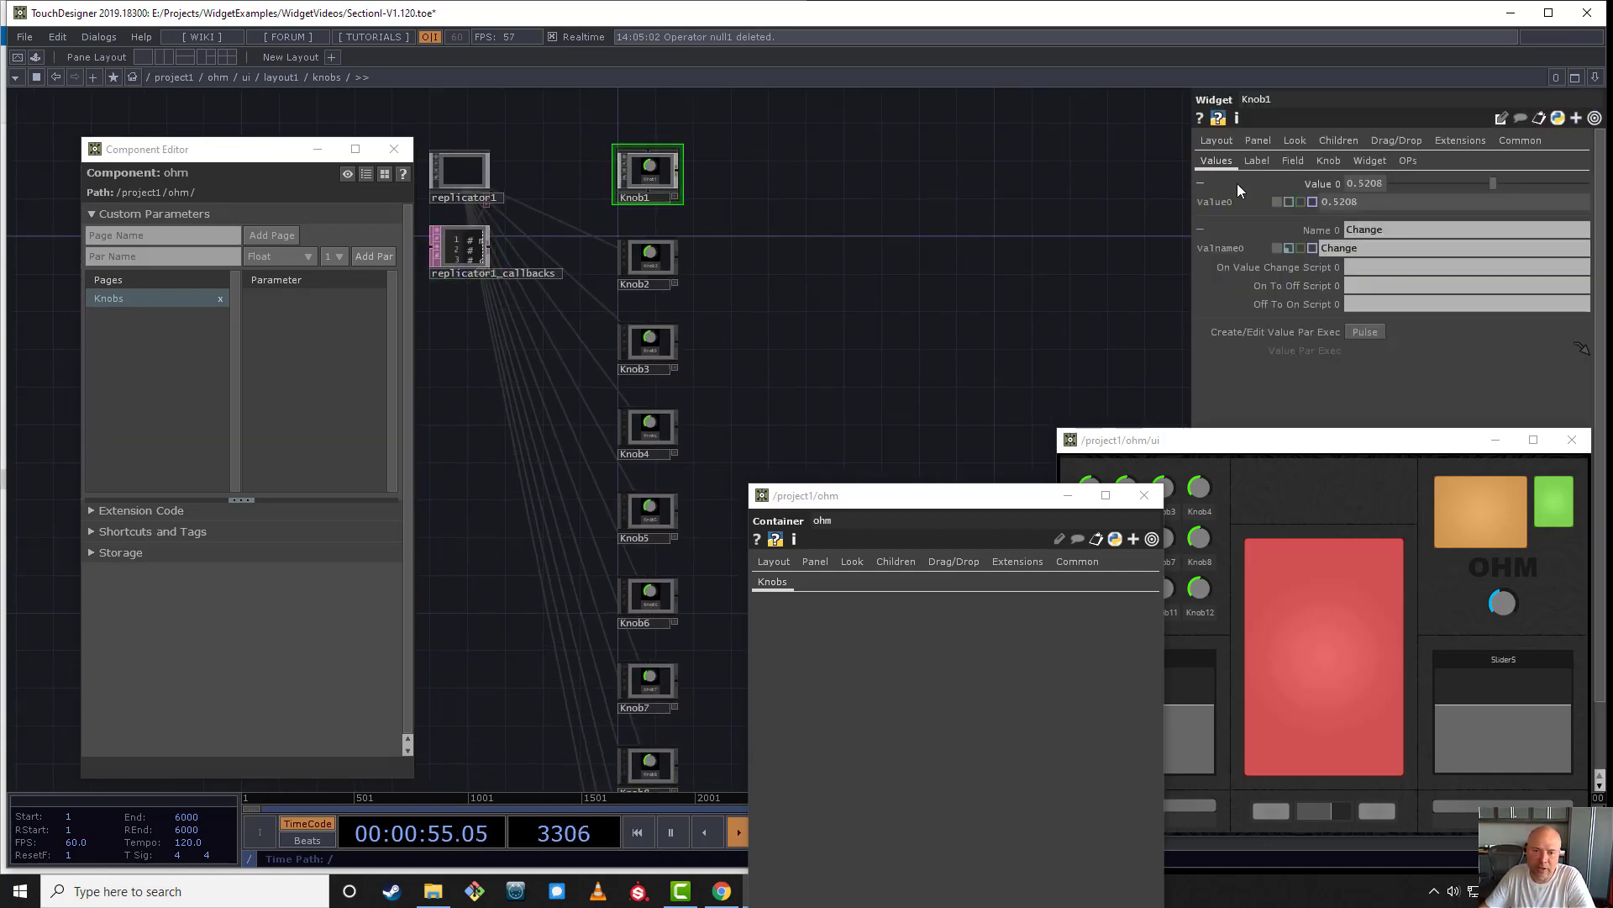
left_click(1289, 248)
left_click(1328, 248)
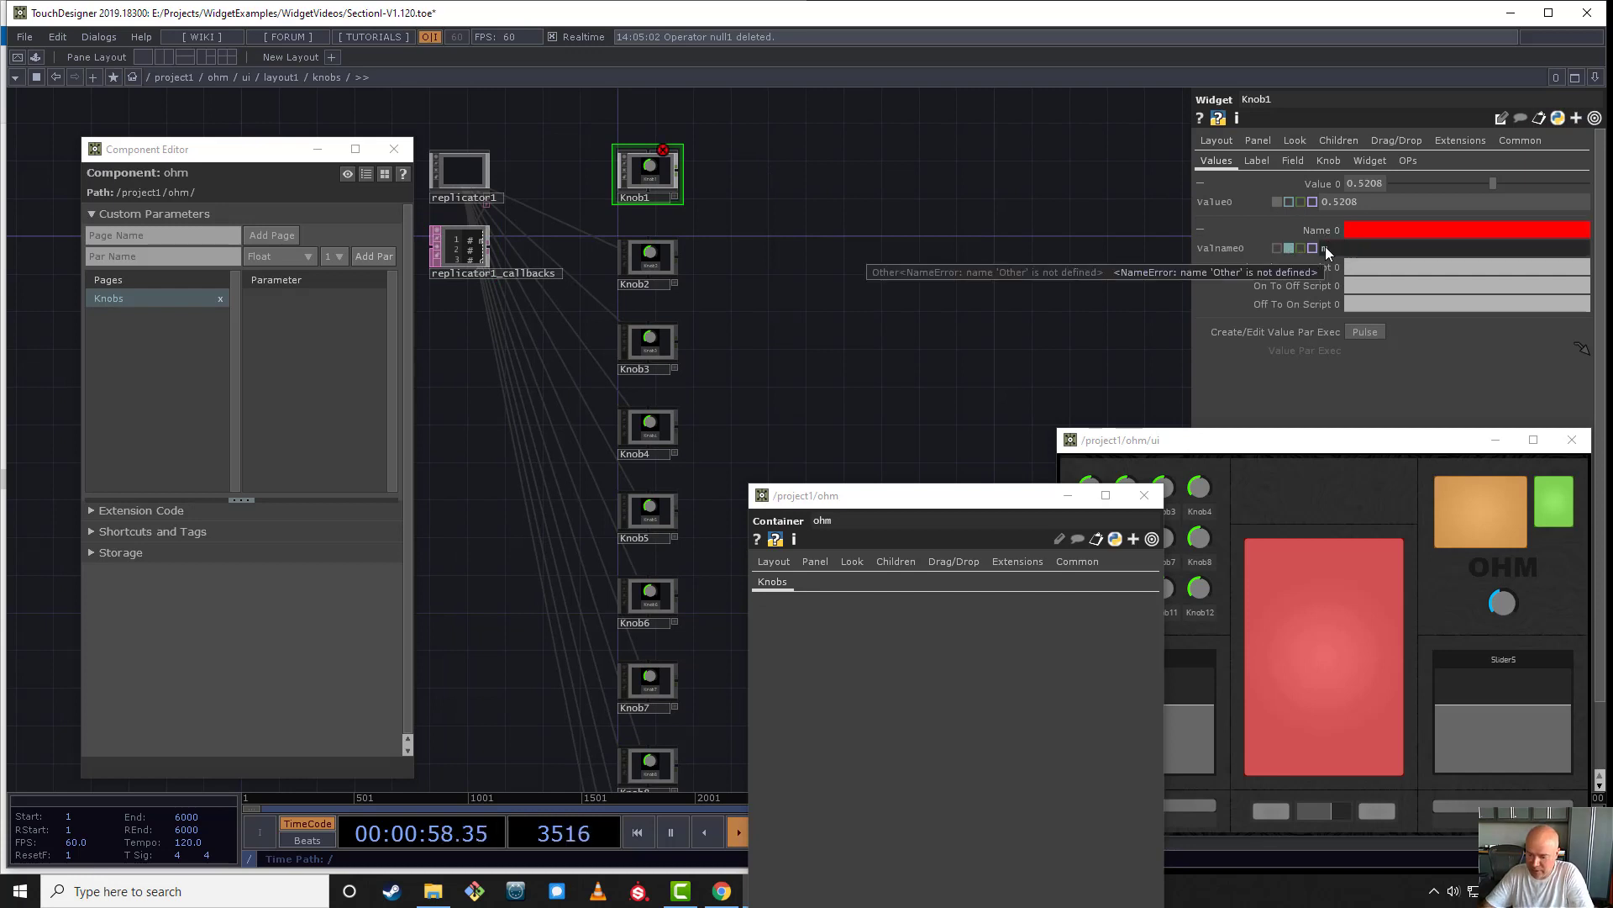
type("me.name")
key("Return")
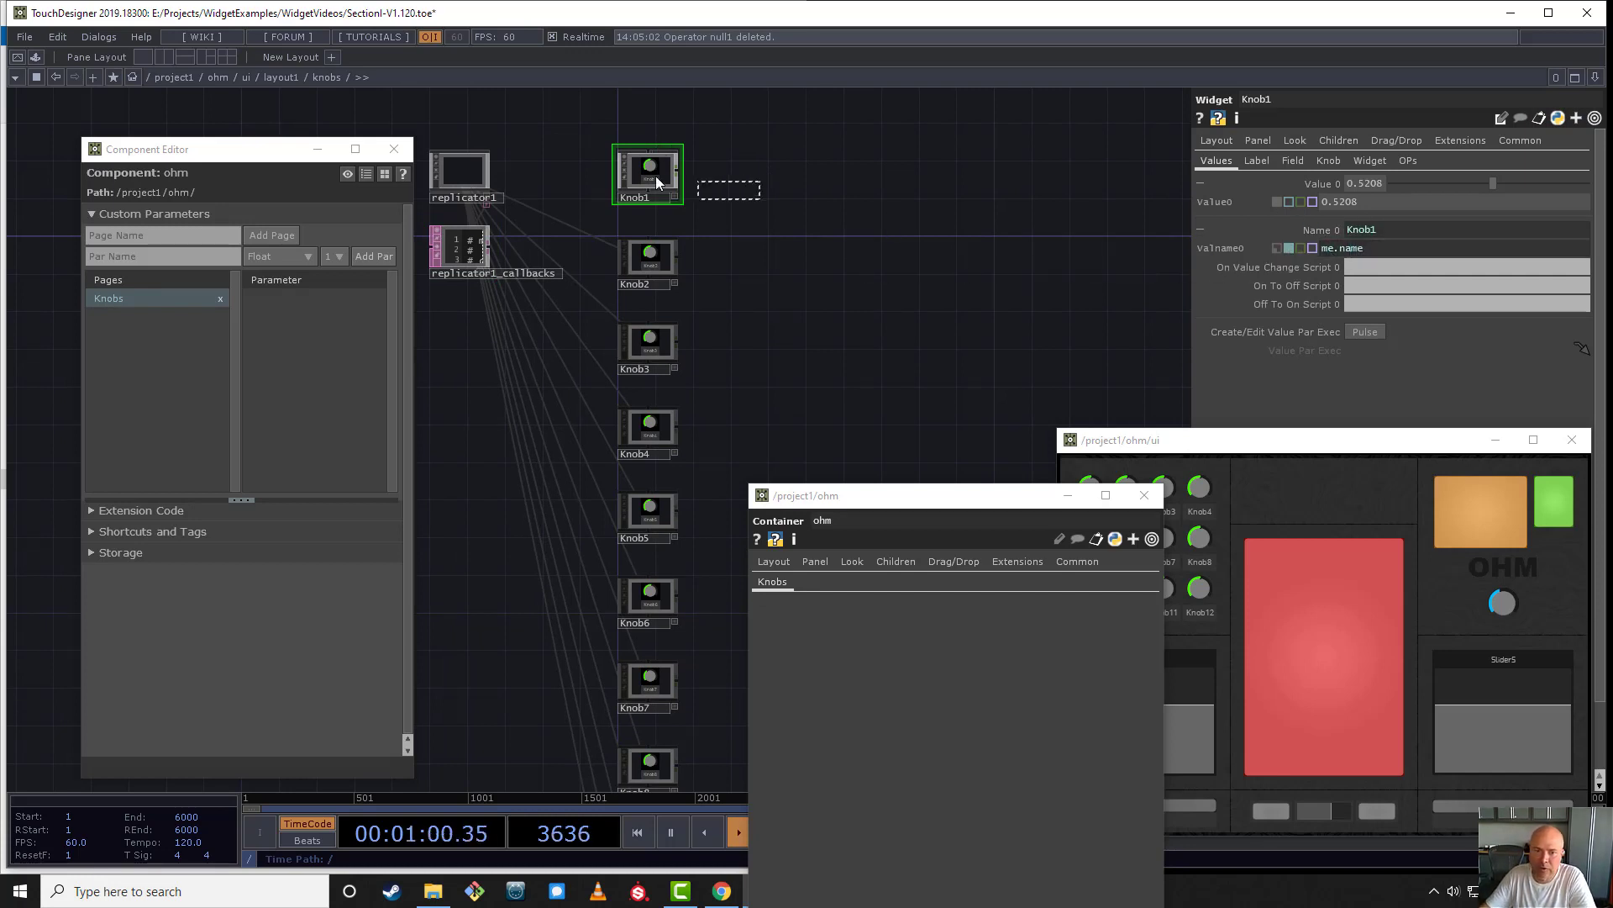
left_click(1324, 185)
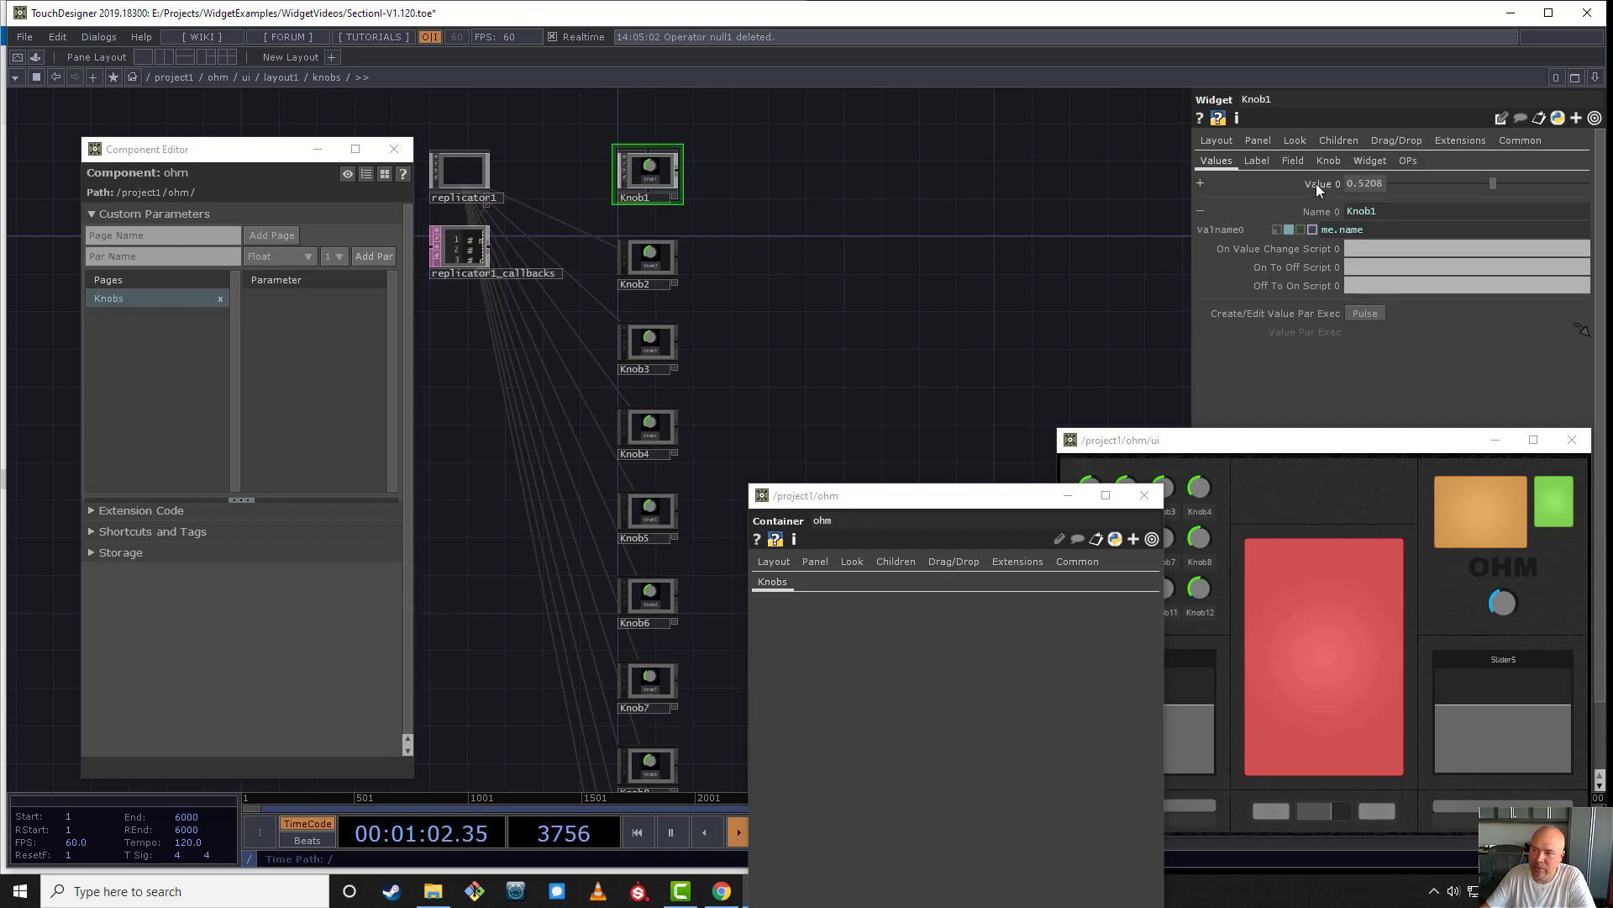
left_click(1322, 211)
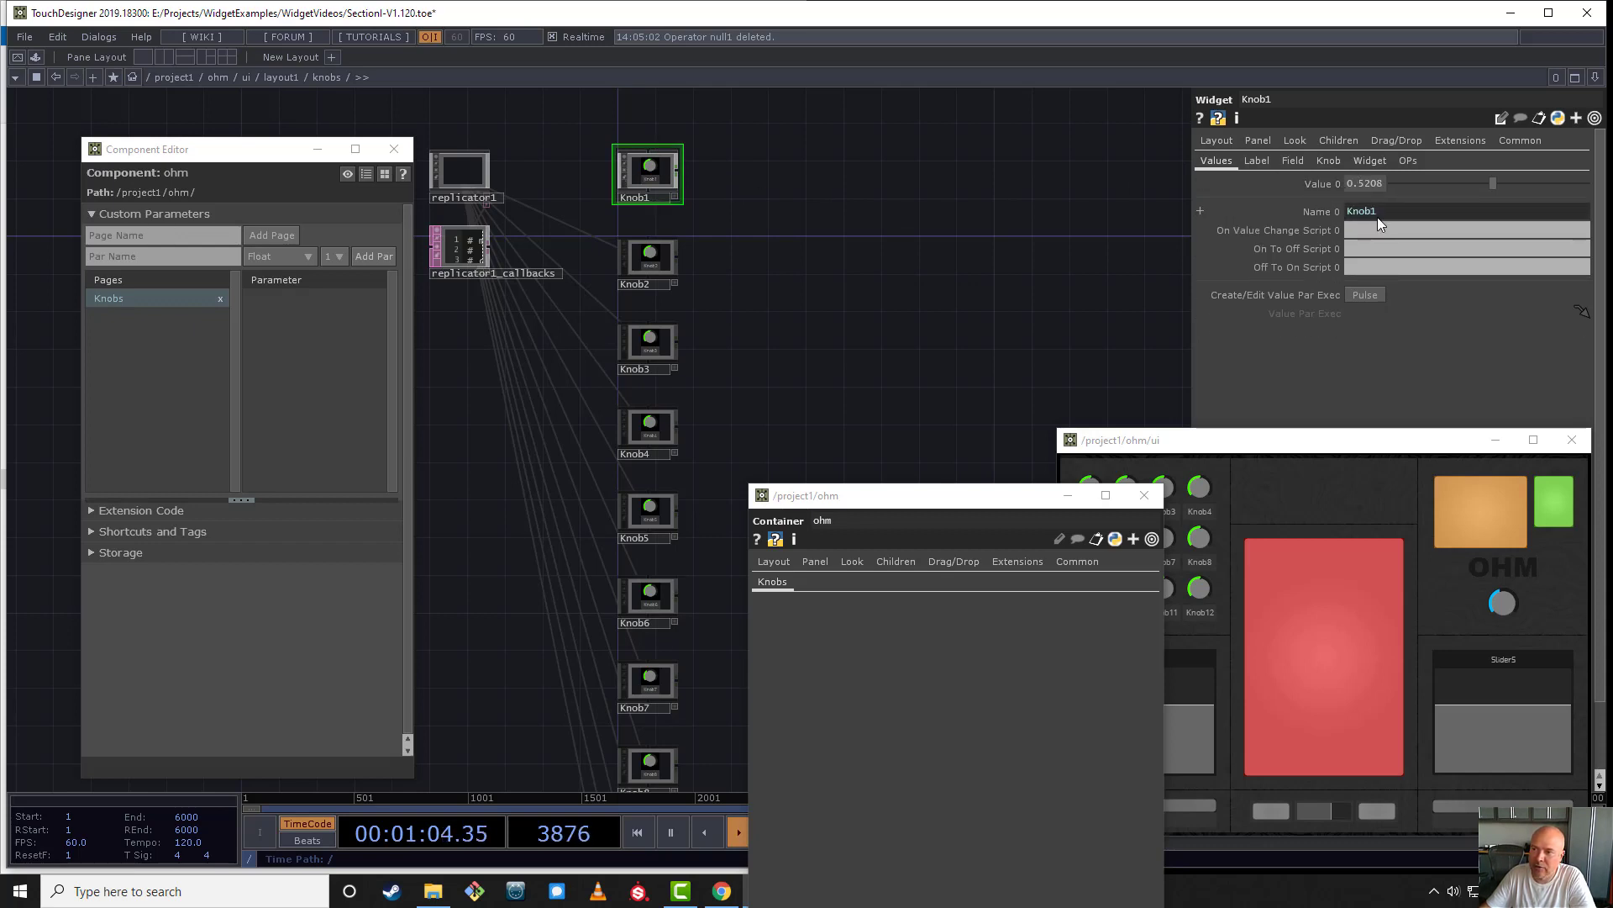
- Inspect the replicated Knob2's Value 0 and Name 0 parameters, including the Name 0 expression
left_click(650, 260)
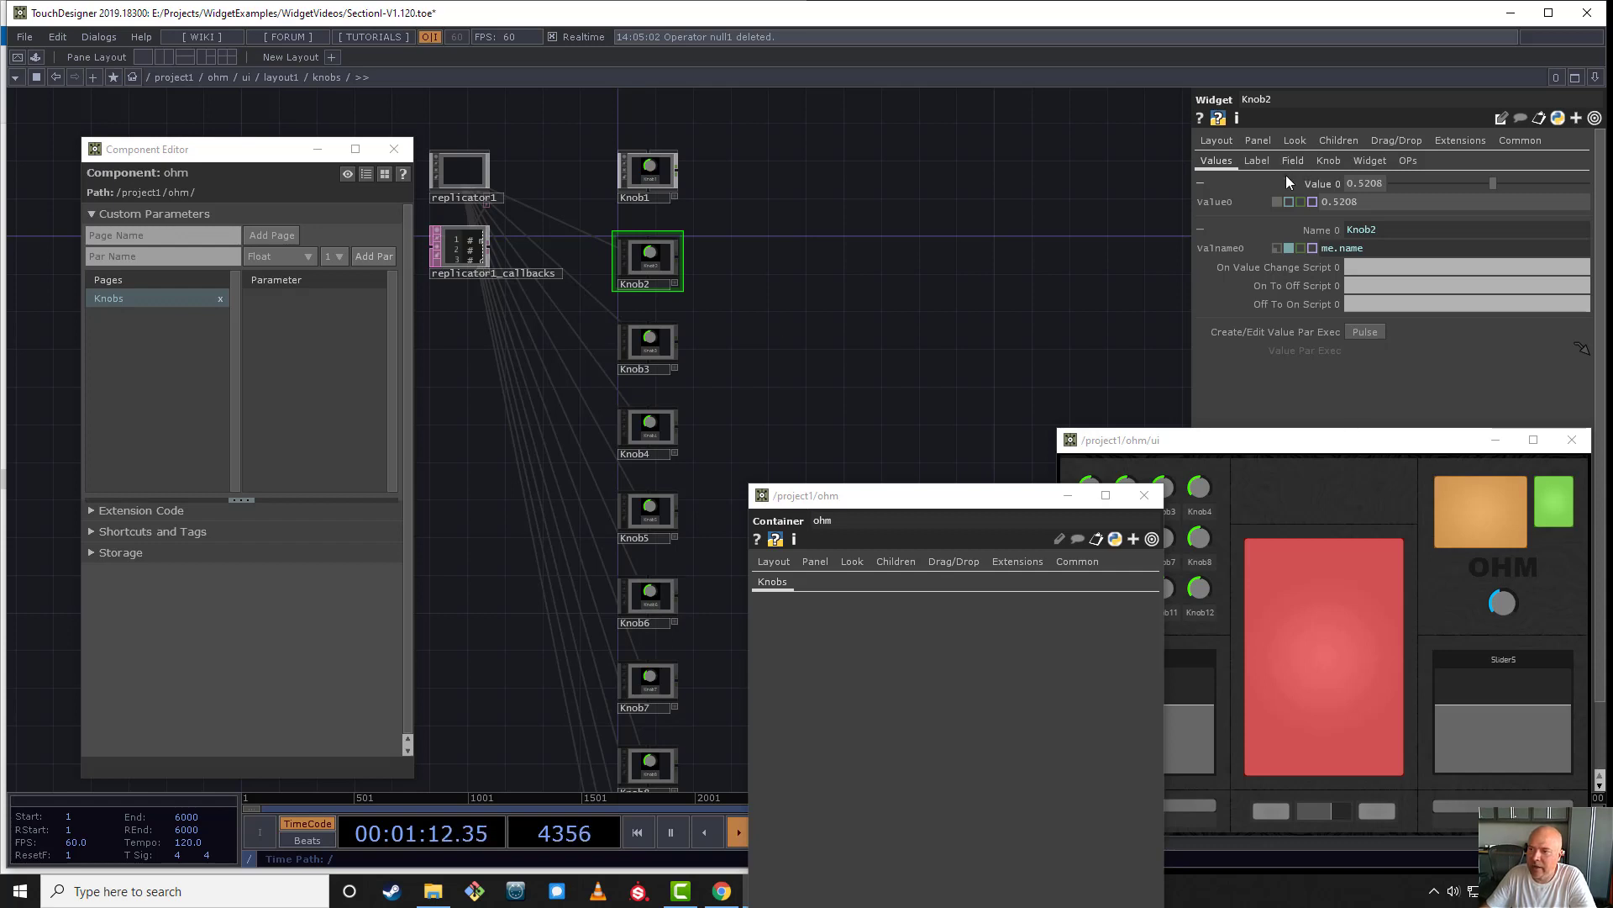
left_click(1325, 187)
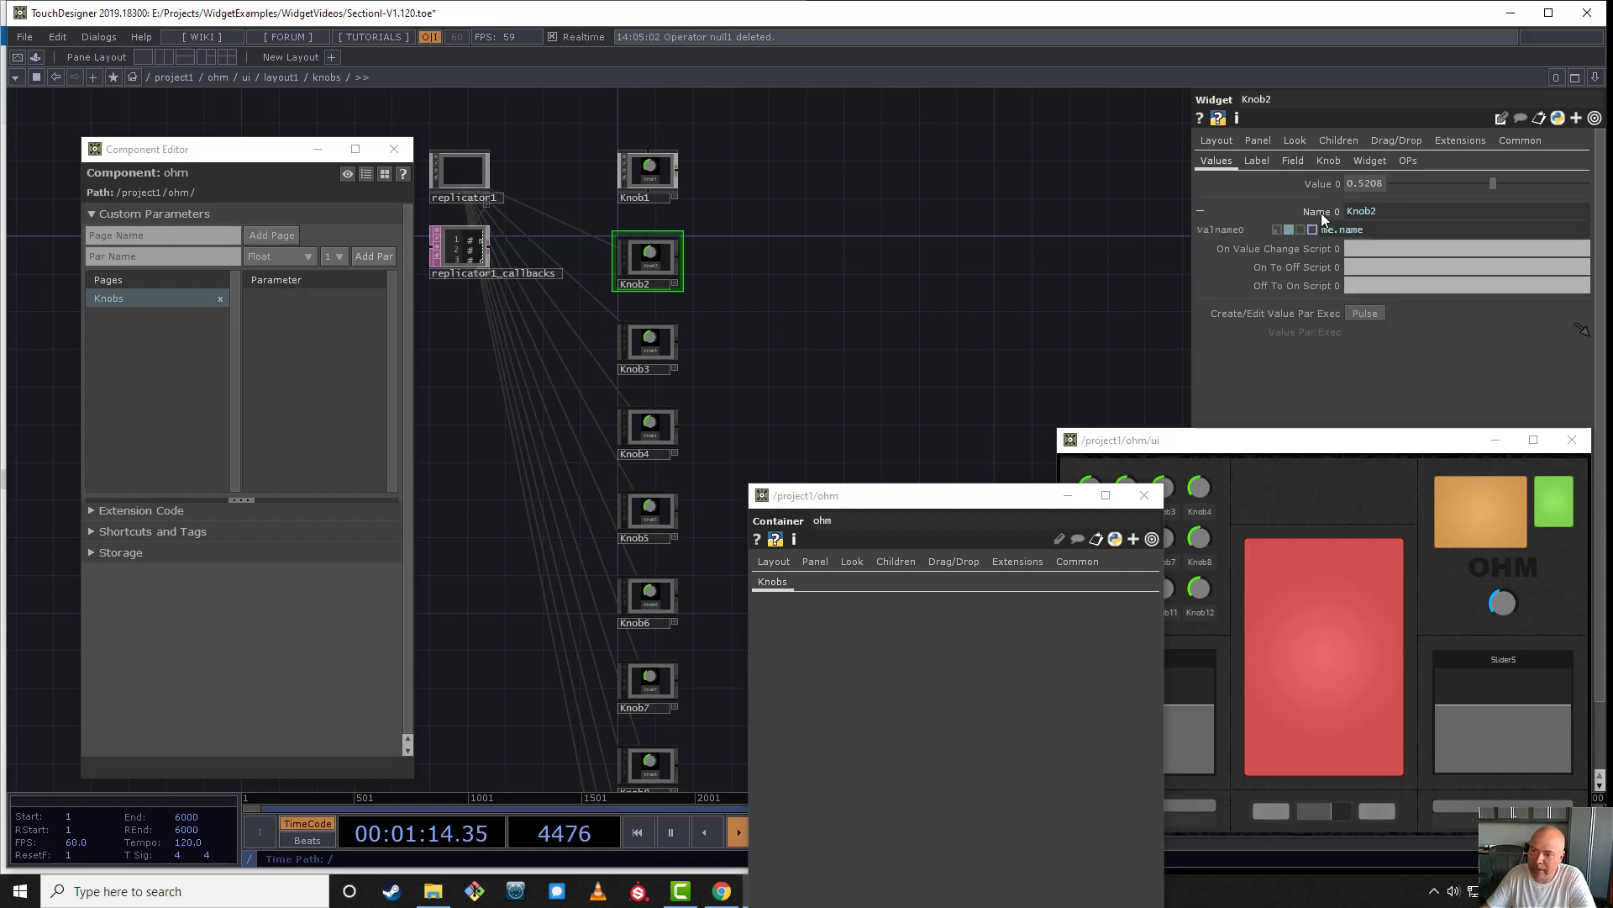
left_click(1325, 216)
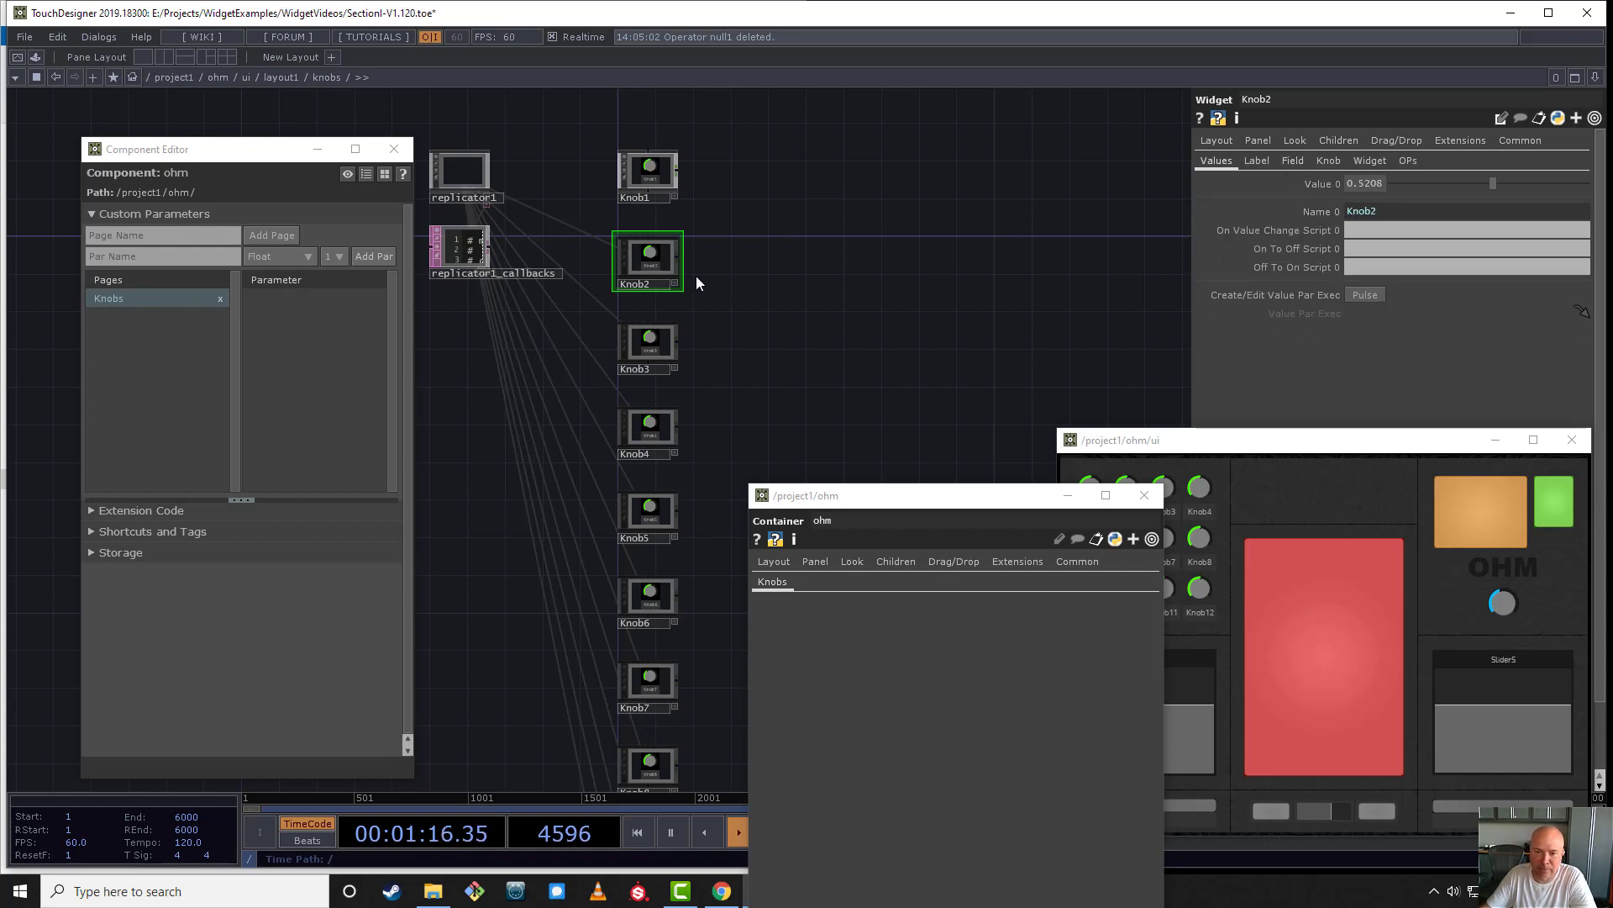
- Add all twelve knobs, Knob1 to Knob12, to ohm's Knobs page in the Component Editor as bound custom parameters
scroll(490, 248, "down", 4)
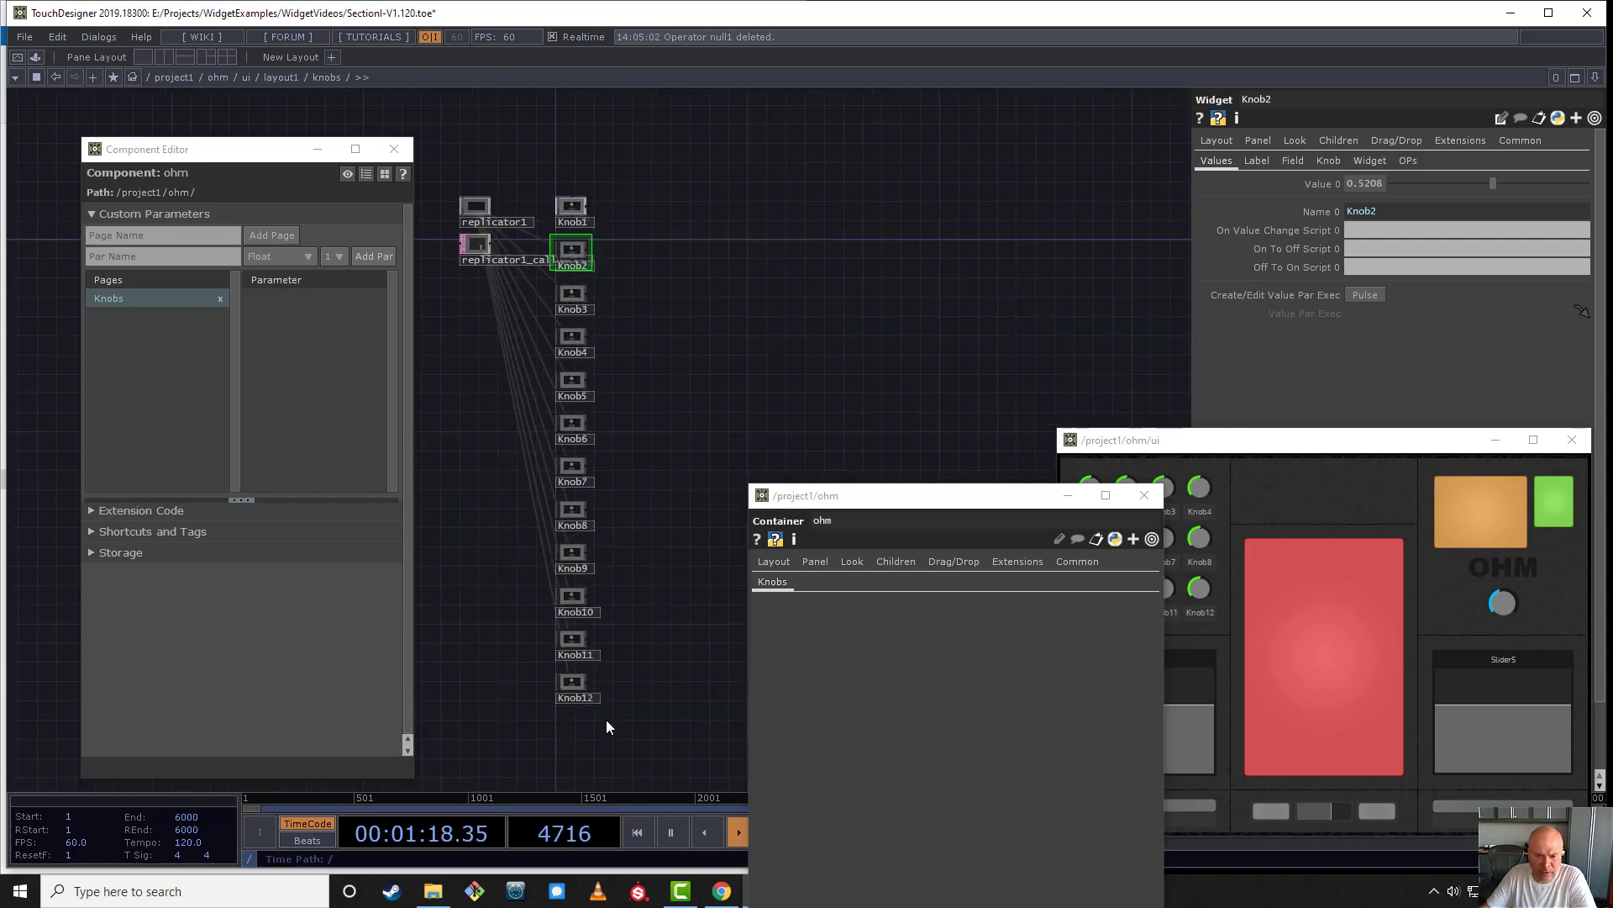
left_click_drag(620, 156, 546, 786)
scroll(589, 210, "up", 3)
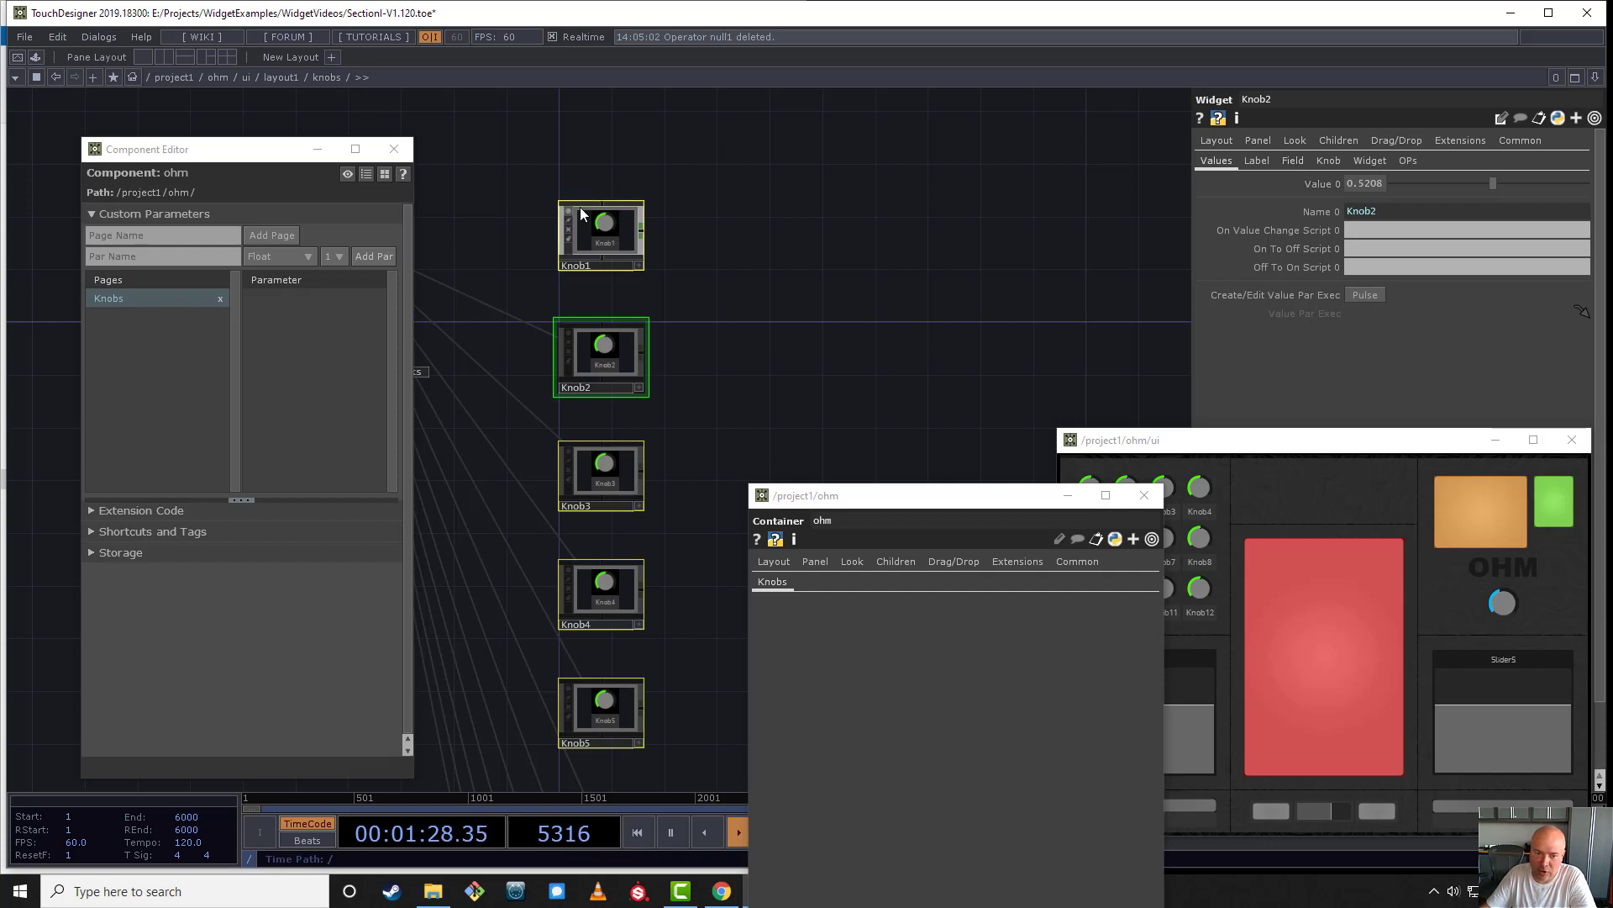
left_click_drag(612, 227, 318, 323)
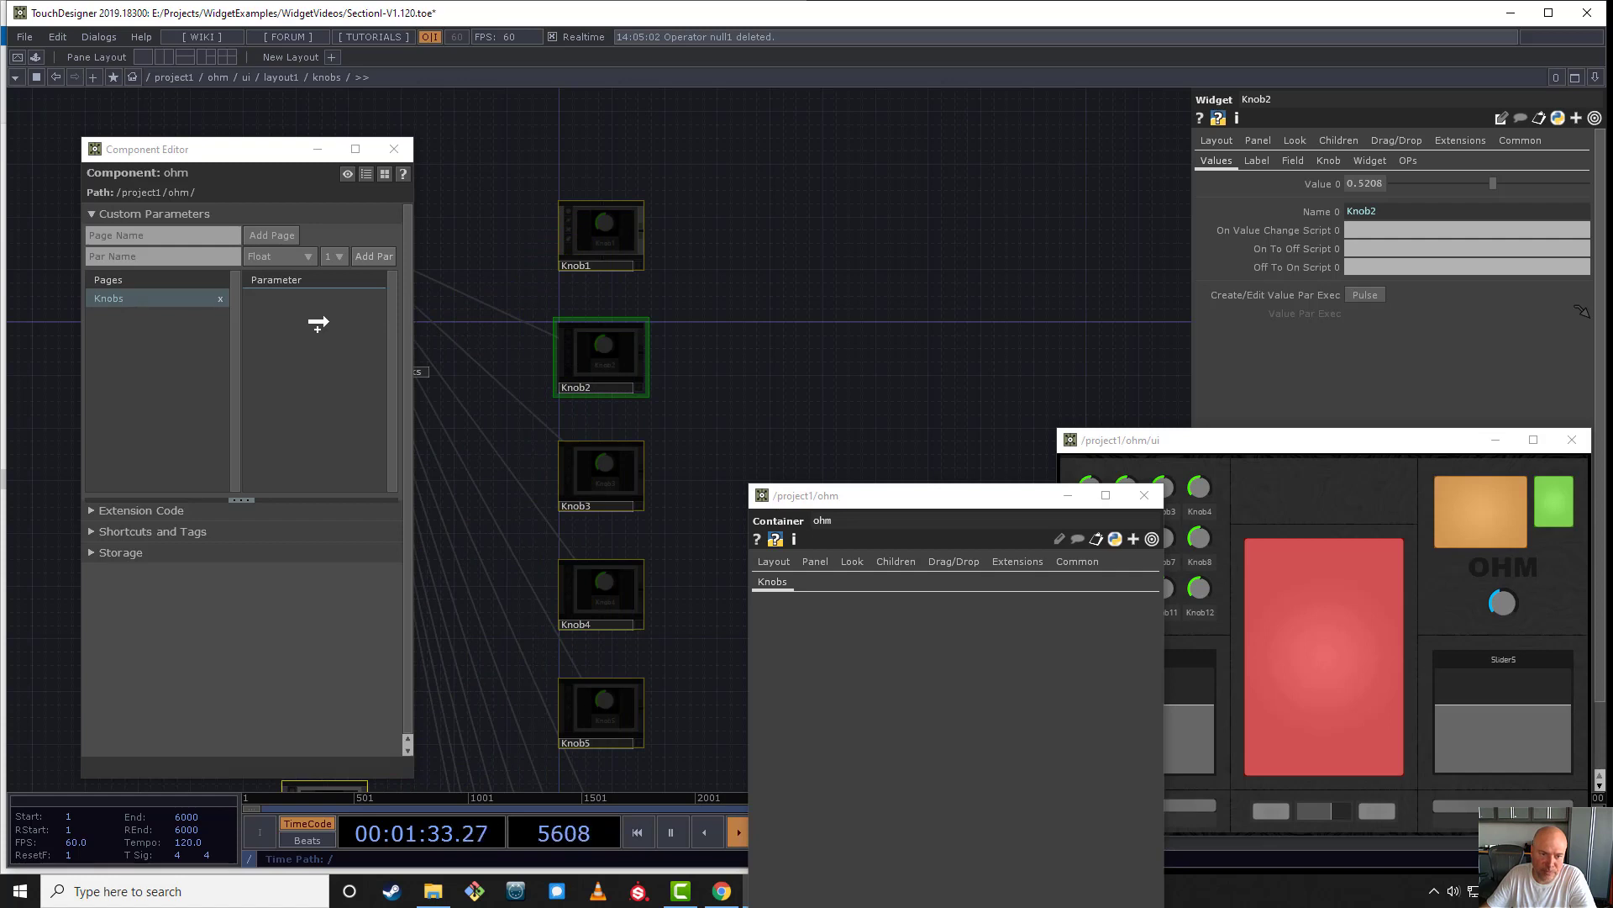
left_click_drag(318, 322, 318, 322)
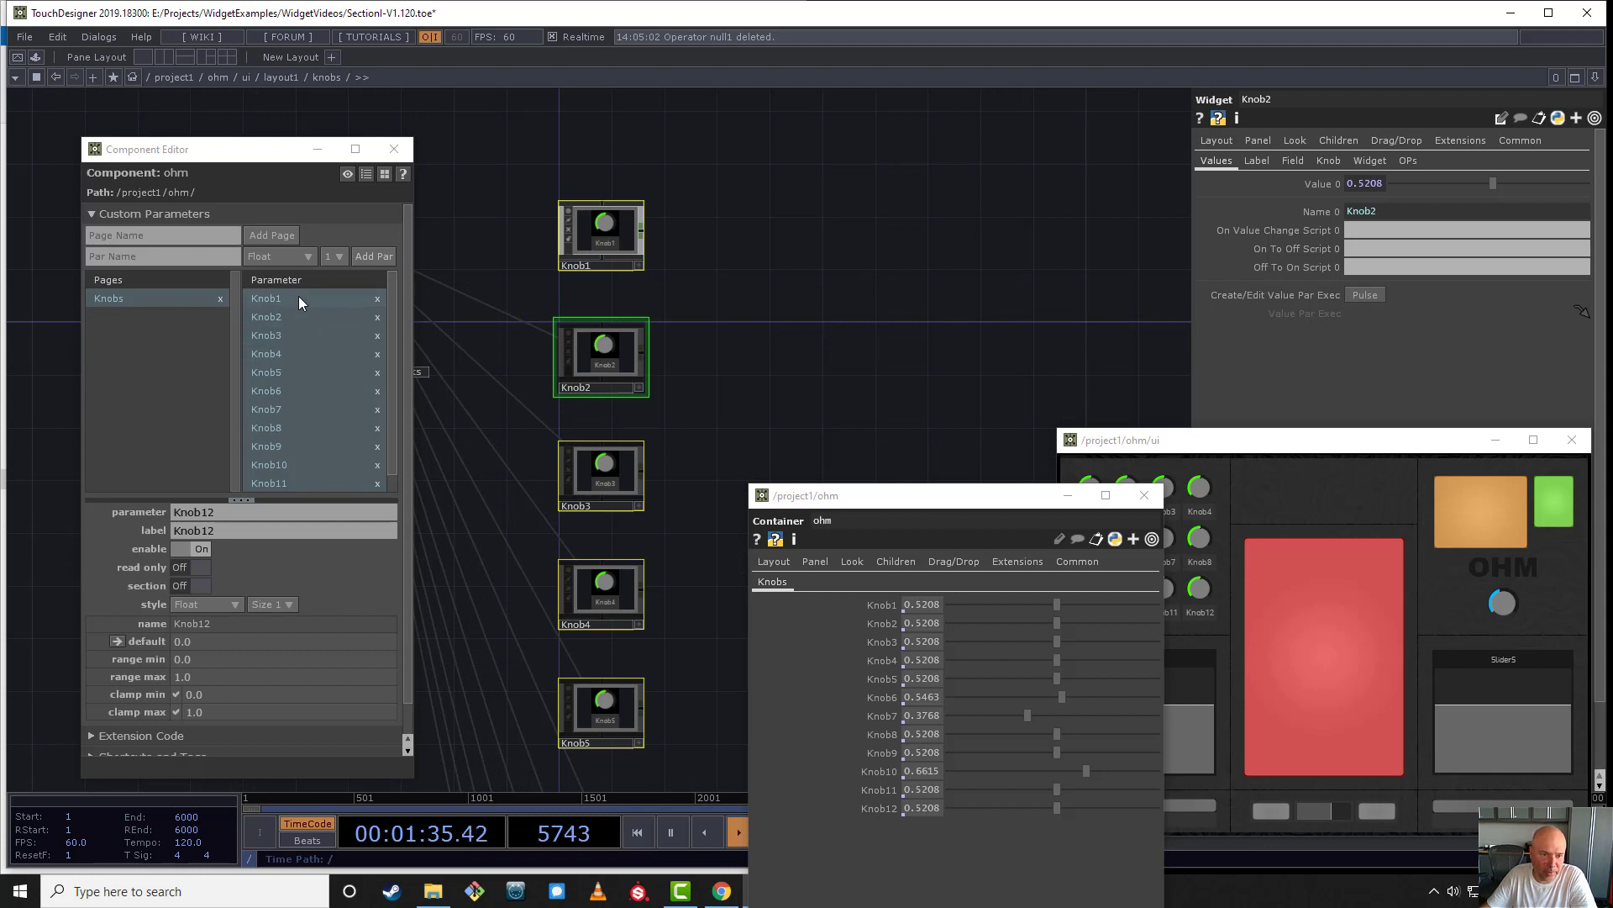
- Inspect ohm's Knob1 custom parameter and the bind expression on the Knob1 widget's Value 0
left_click(302, 299)
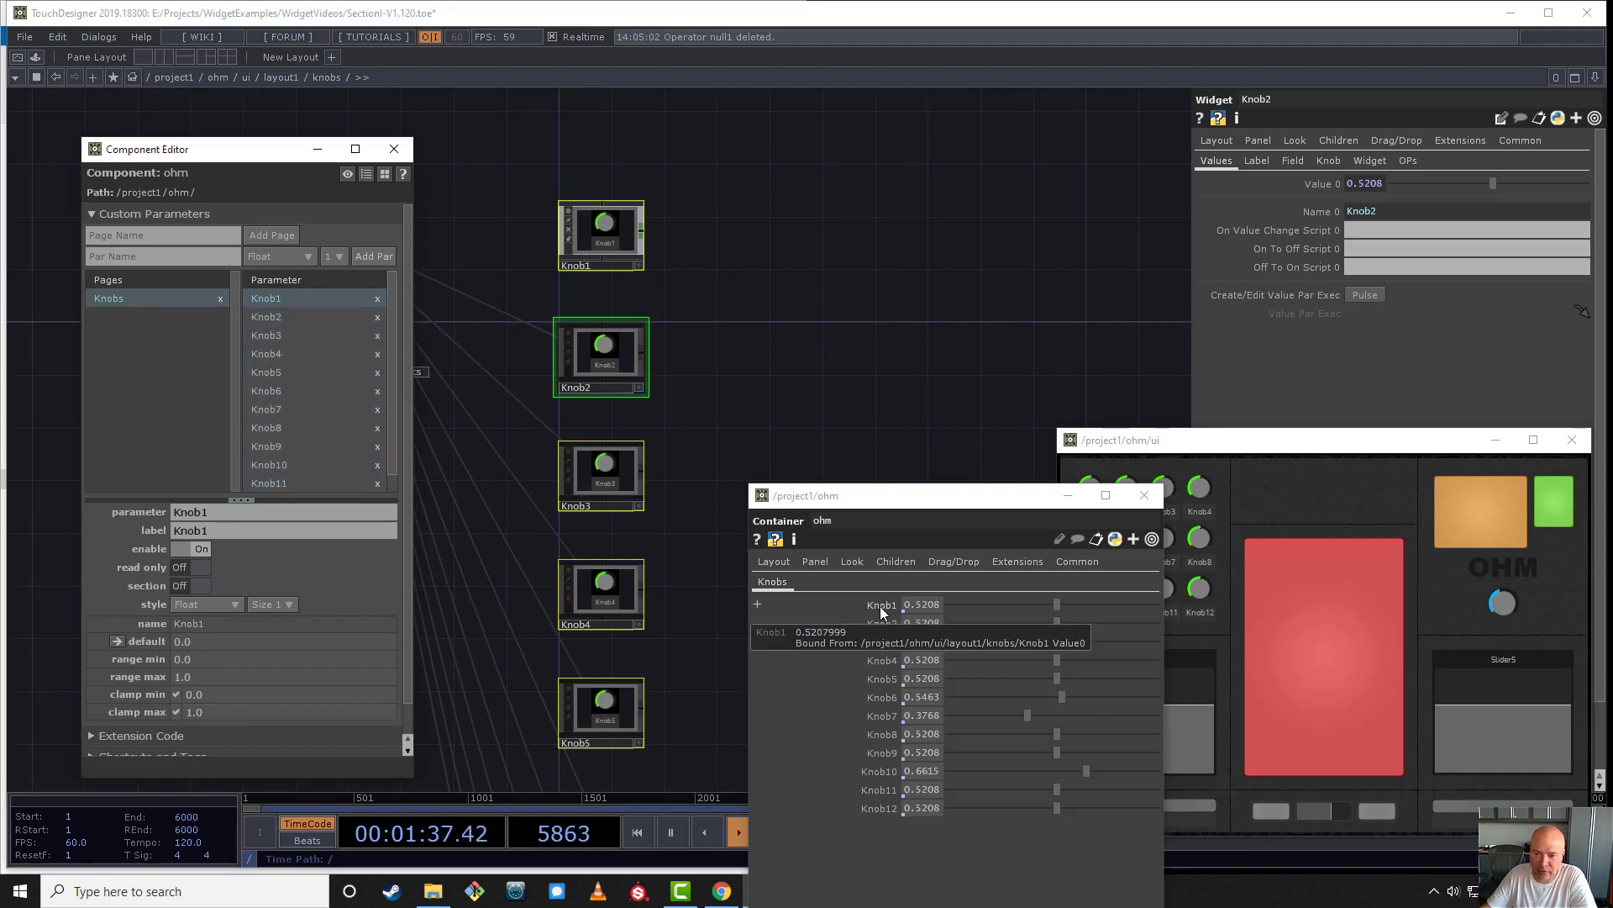
left_click_drag(954, 509, 892, 351)
left_click(740, 216)
left_click(624, 240)
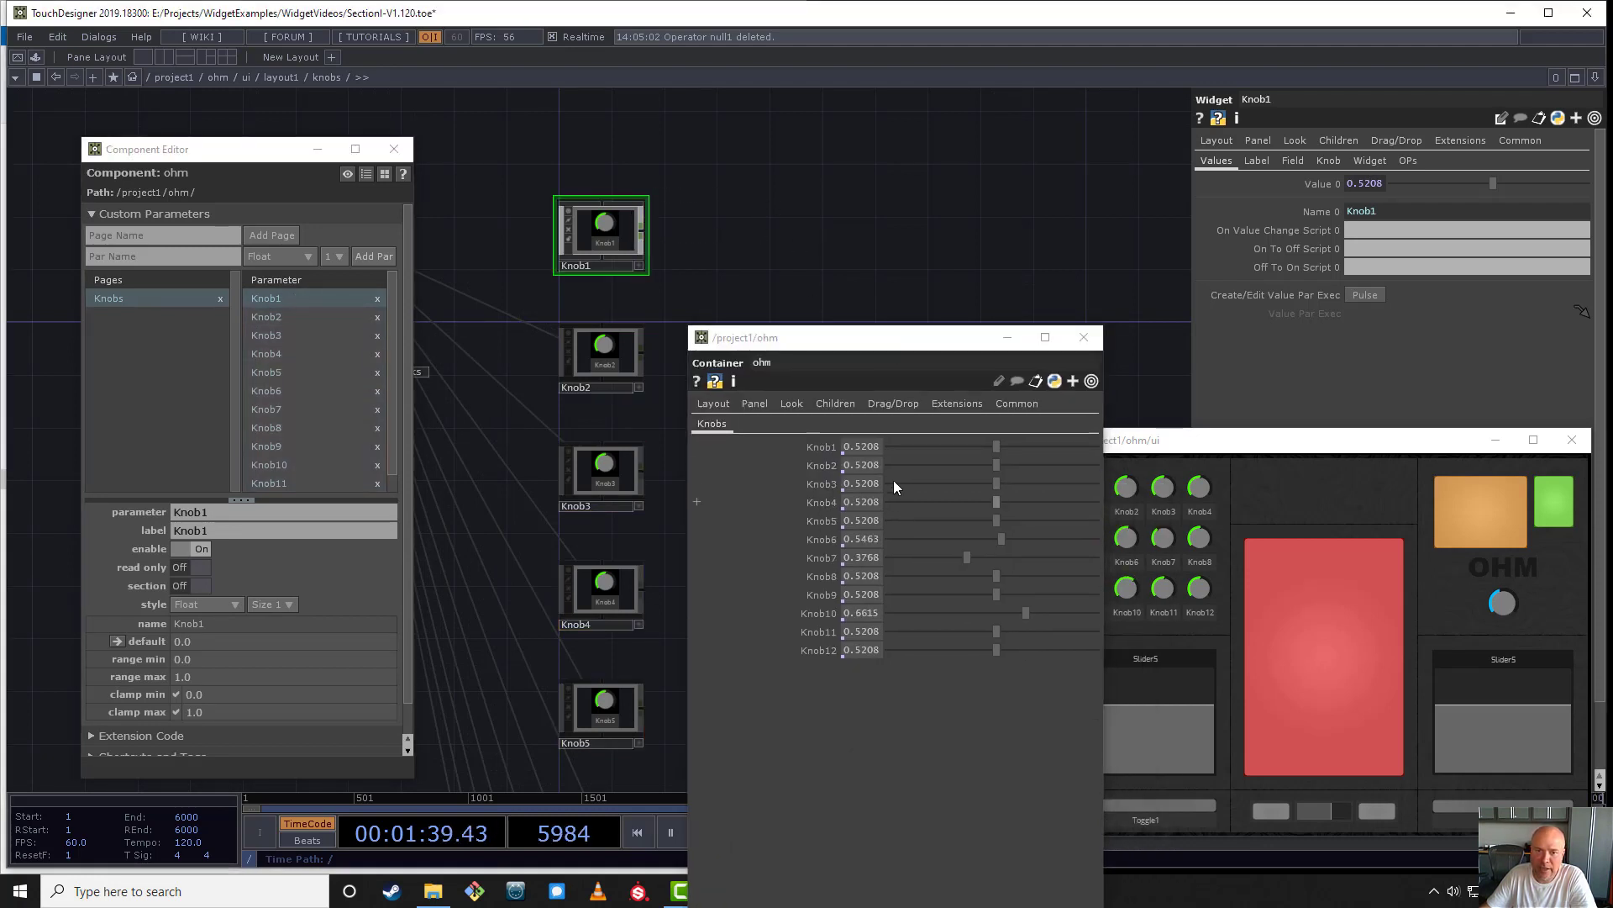
left_click(1319, 185)
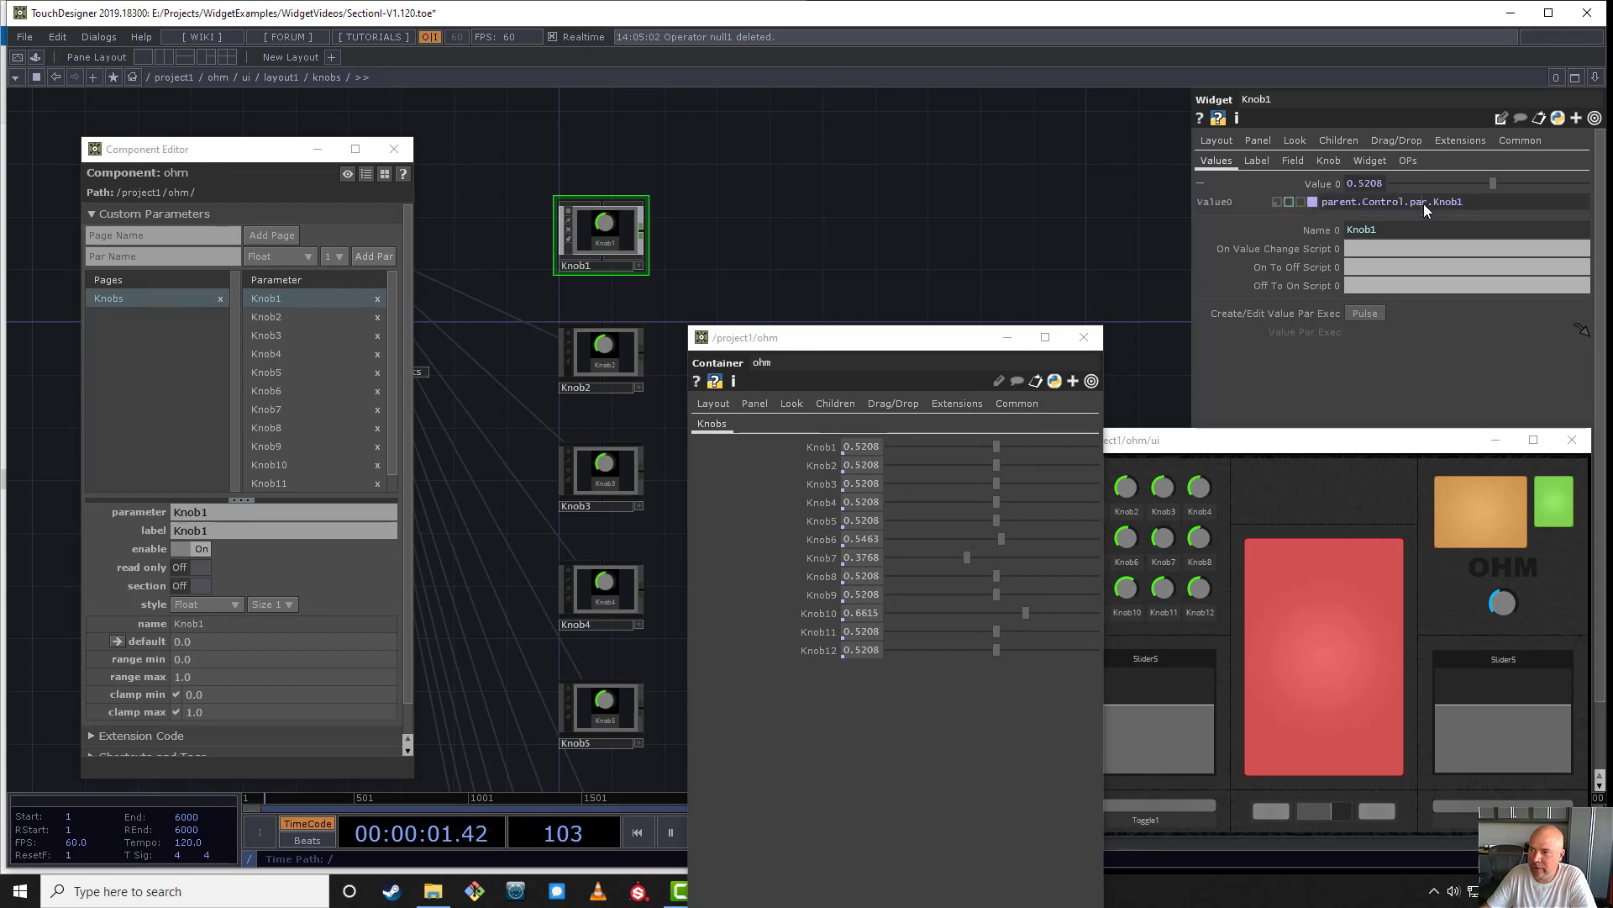
- Vary Knob1's value from ohm's Knobs page, the knob widget and its Value 0 parameter, ending at about 0.423
left_click_drag(998, 446, 948, 460)
left_click(637, 267)
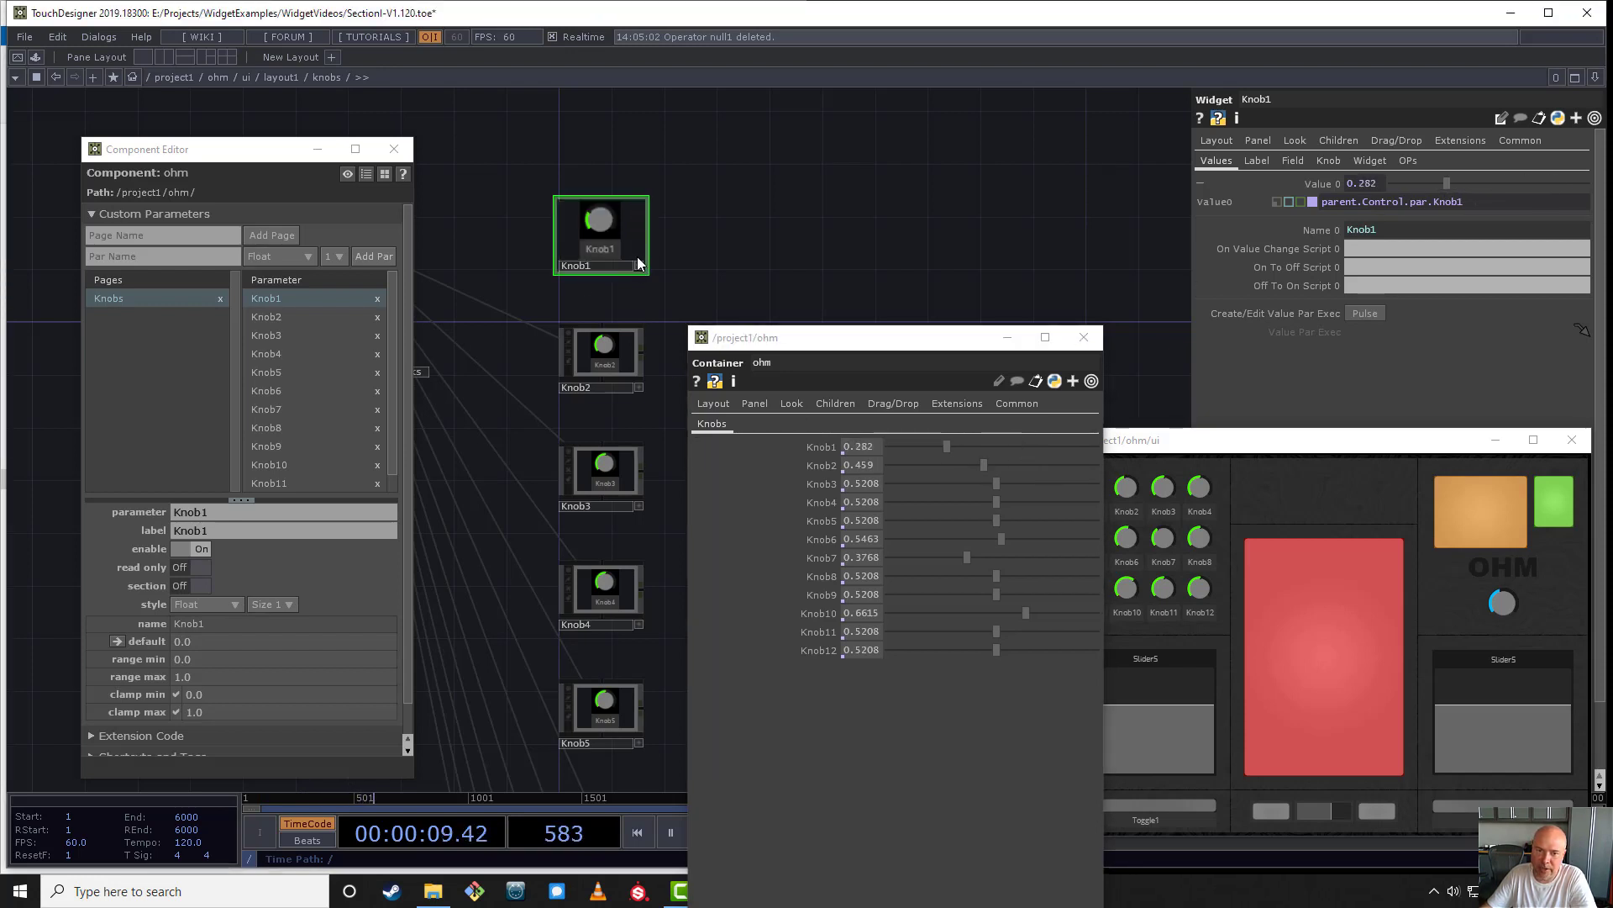
scroll(615, 220, "up", 5)
left_click_drag(586, 224, 612, 136)
left_click_drag(1487, 186, 1504, 189)
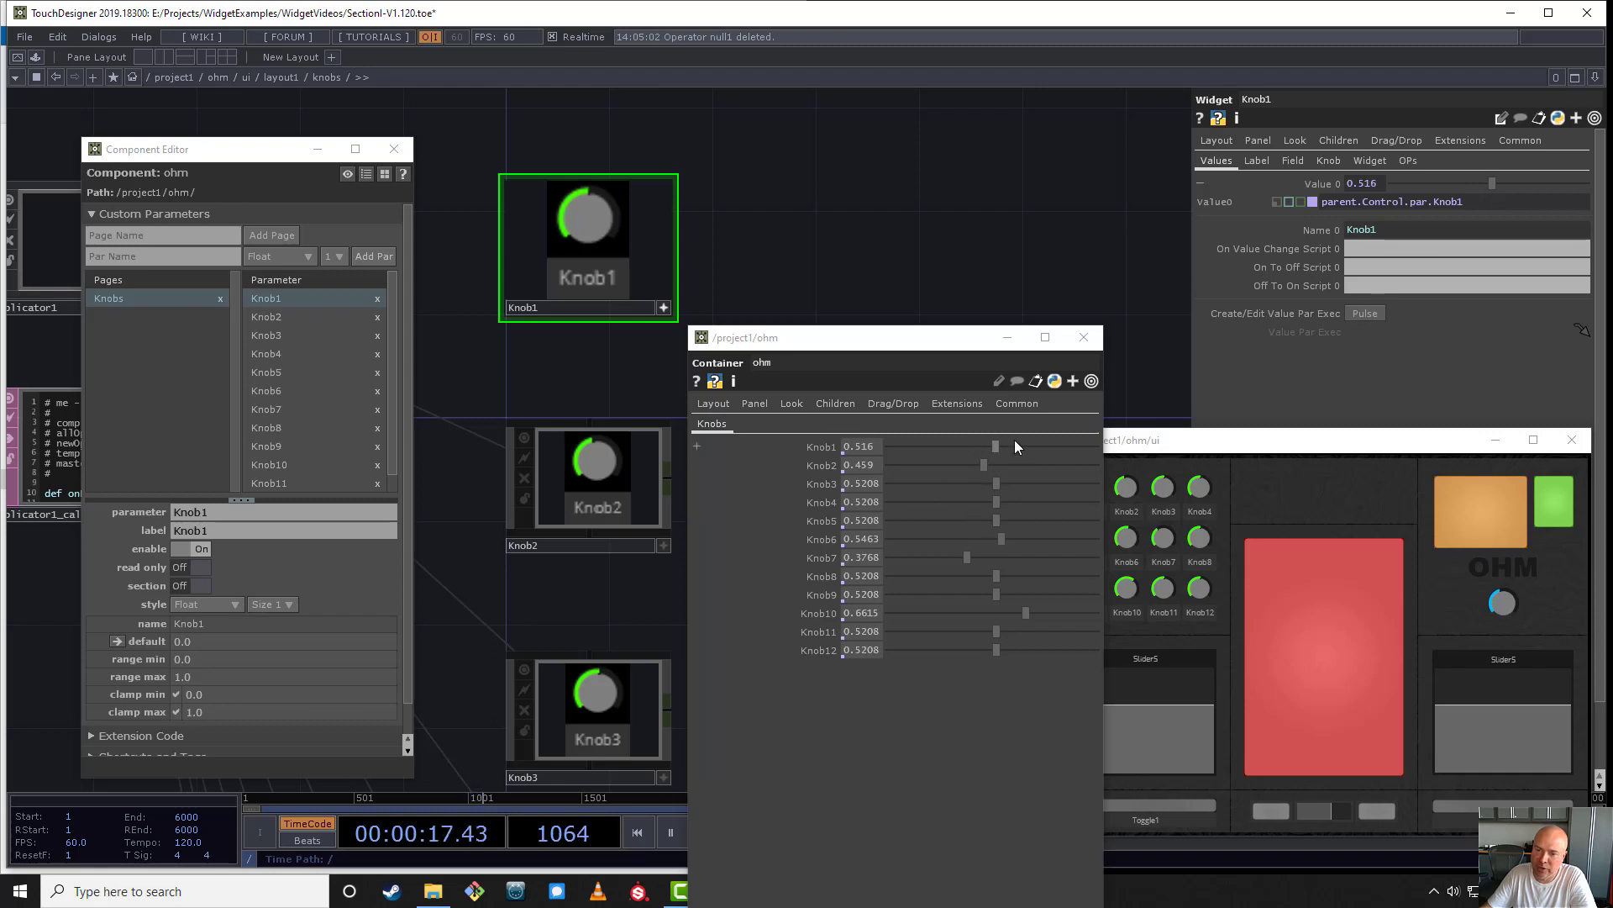
left_click_drag(1016, 444, 980, 454)
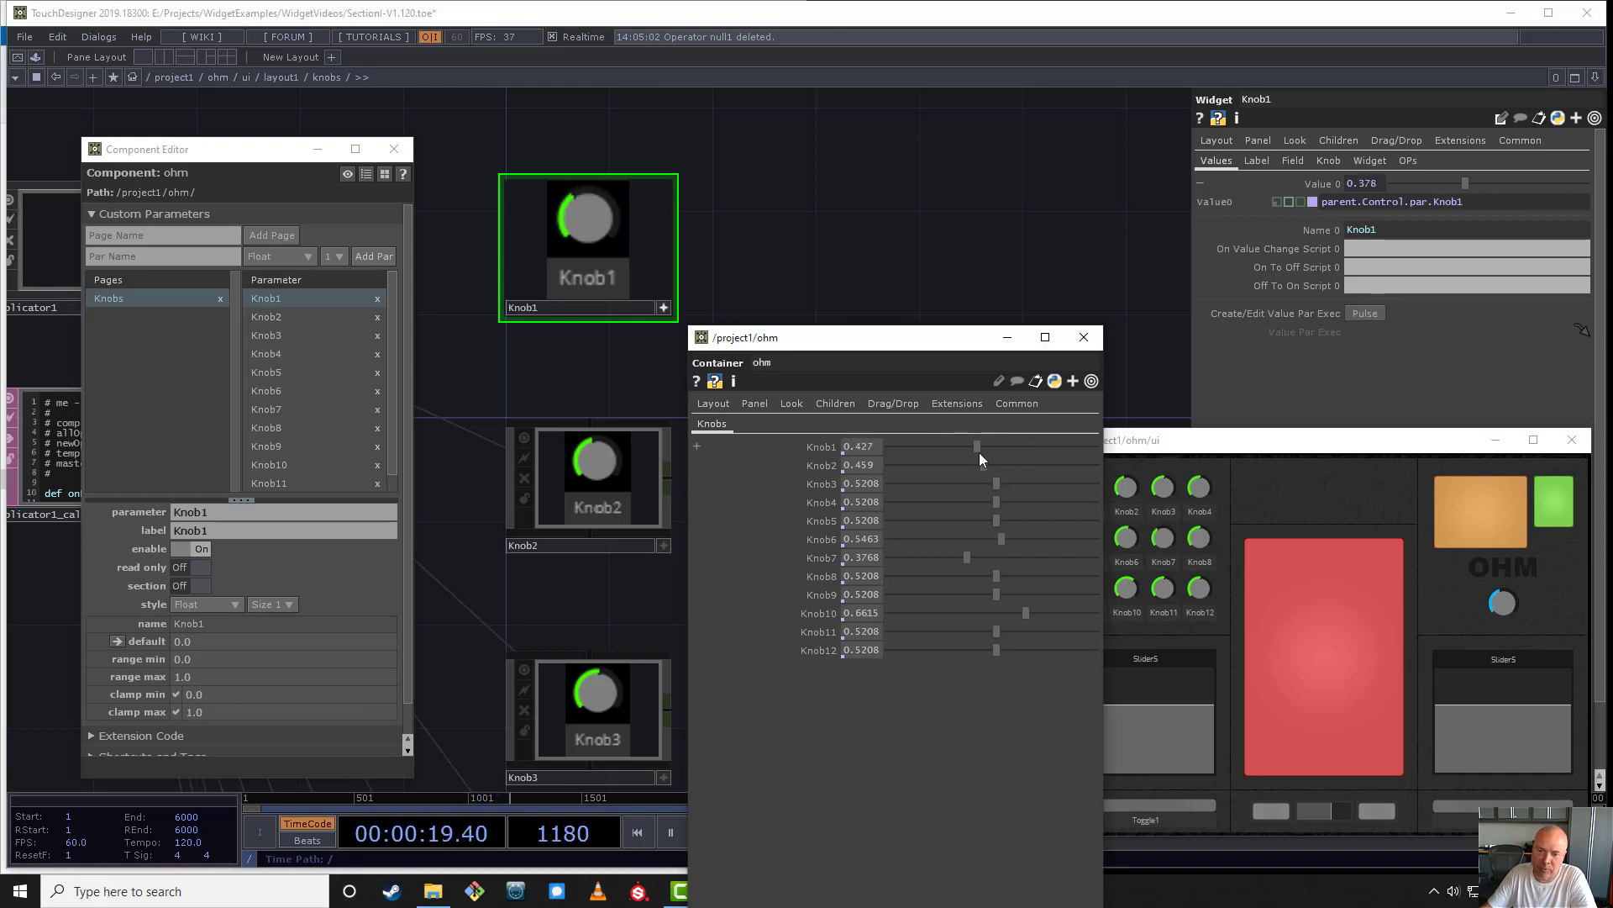
mouse_move(815, 456)
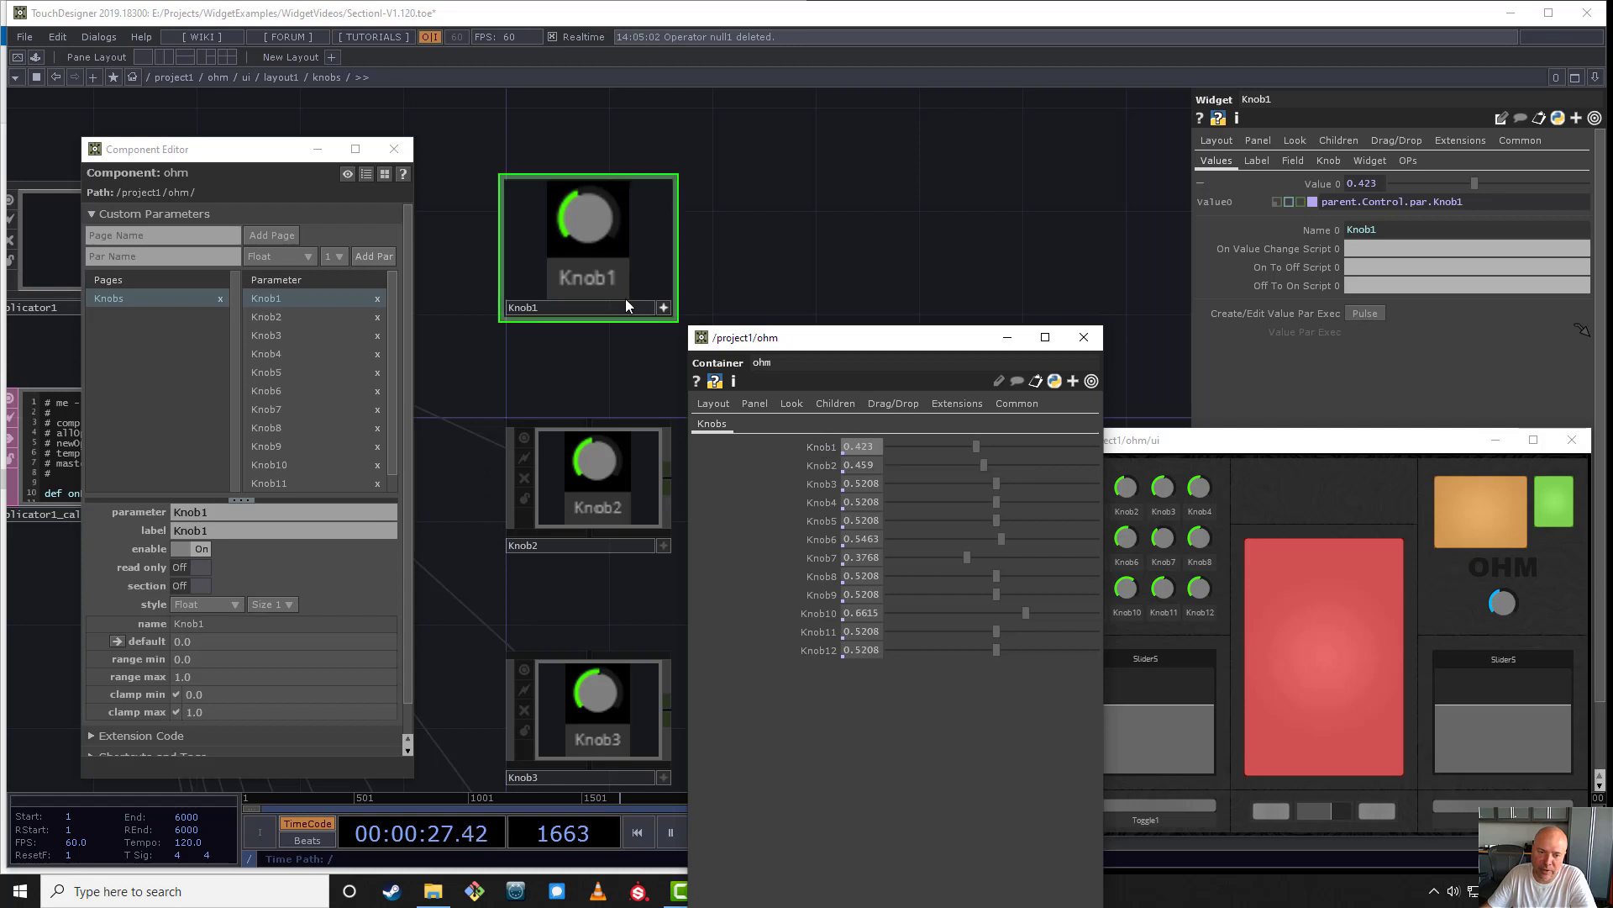
- Connect a Null CHOP to Knob1's output and set ohm's Knob1 parameter to about 0.337 to check its channel
left_click(539, 310)
left_click(663, 308)
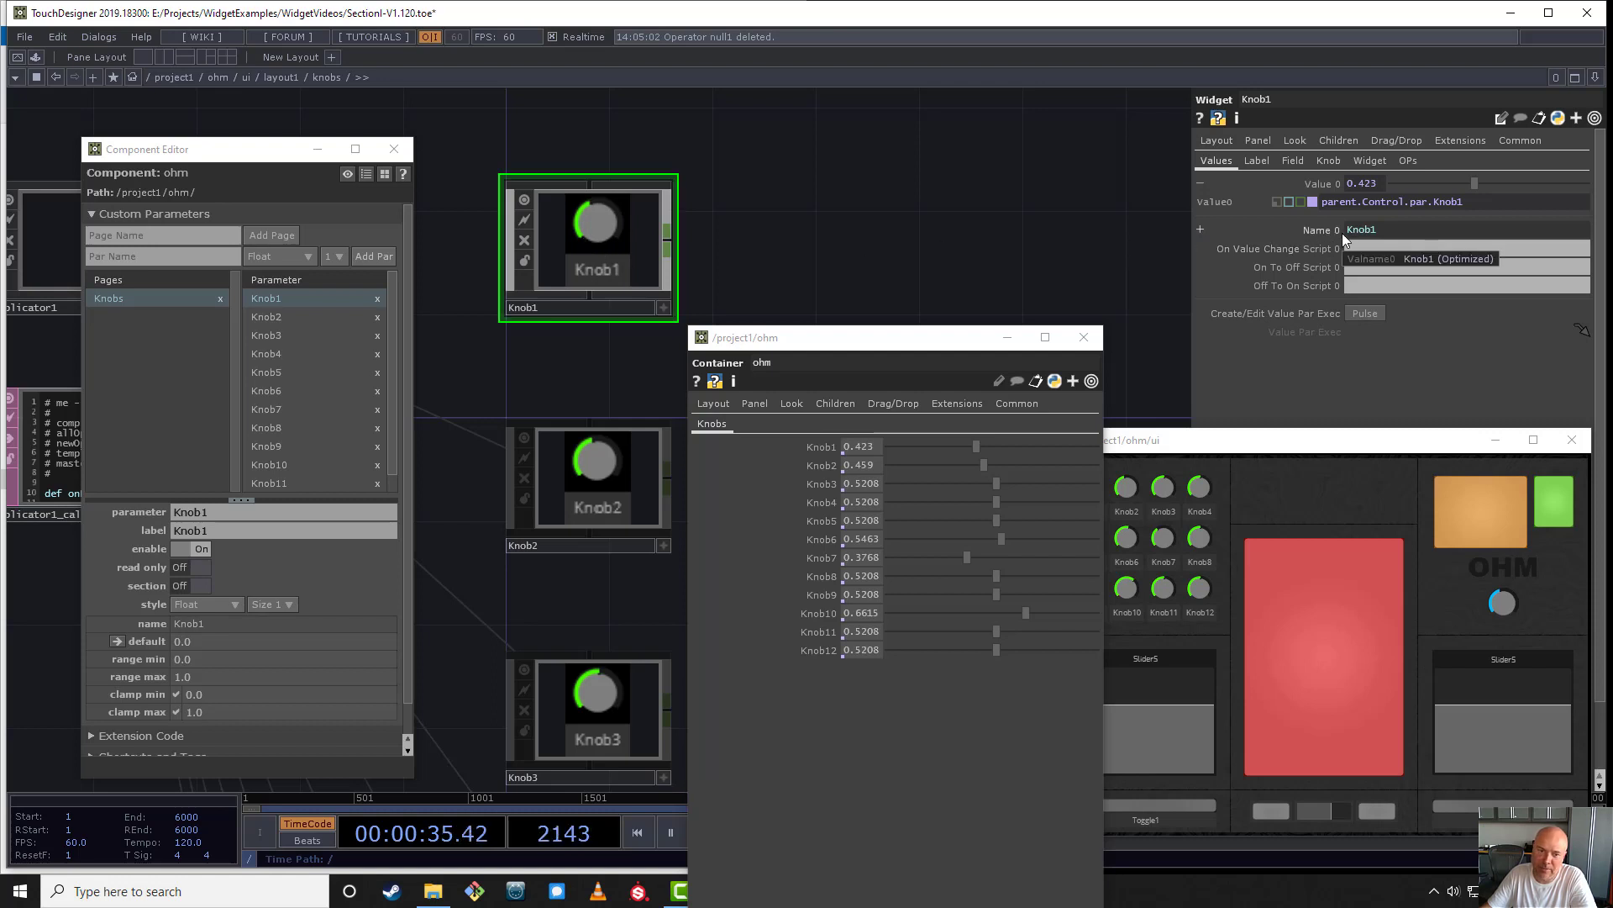
right_click(664, 255)
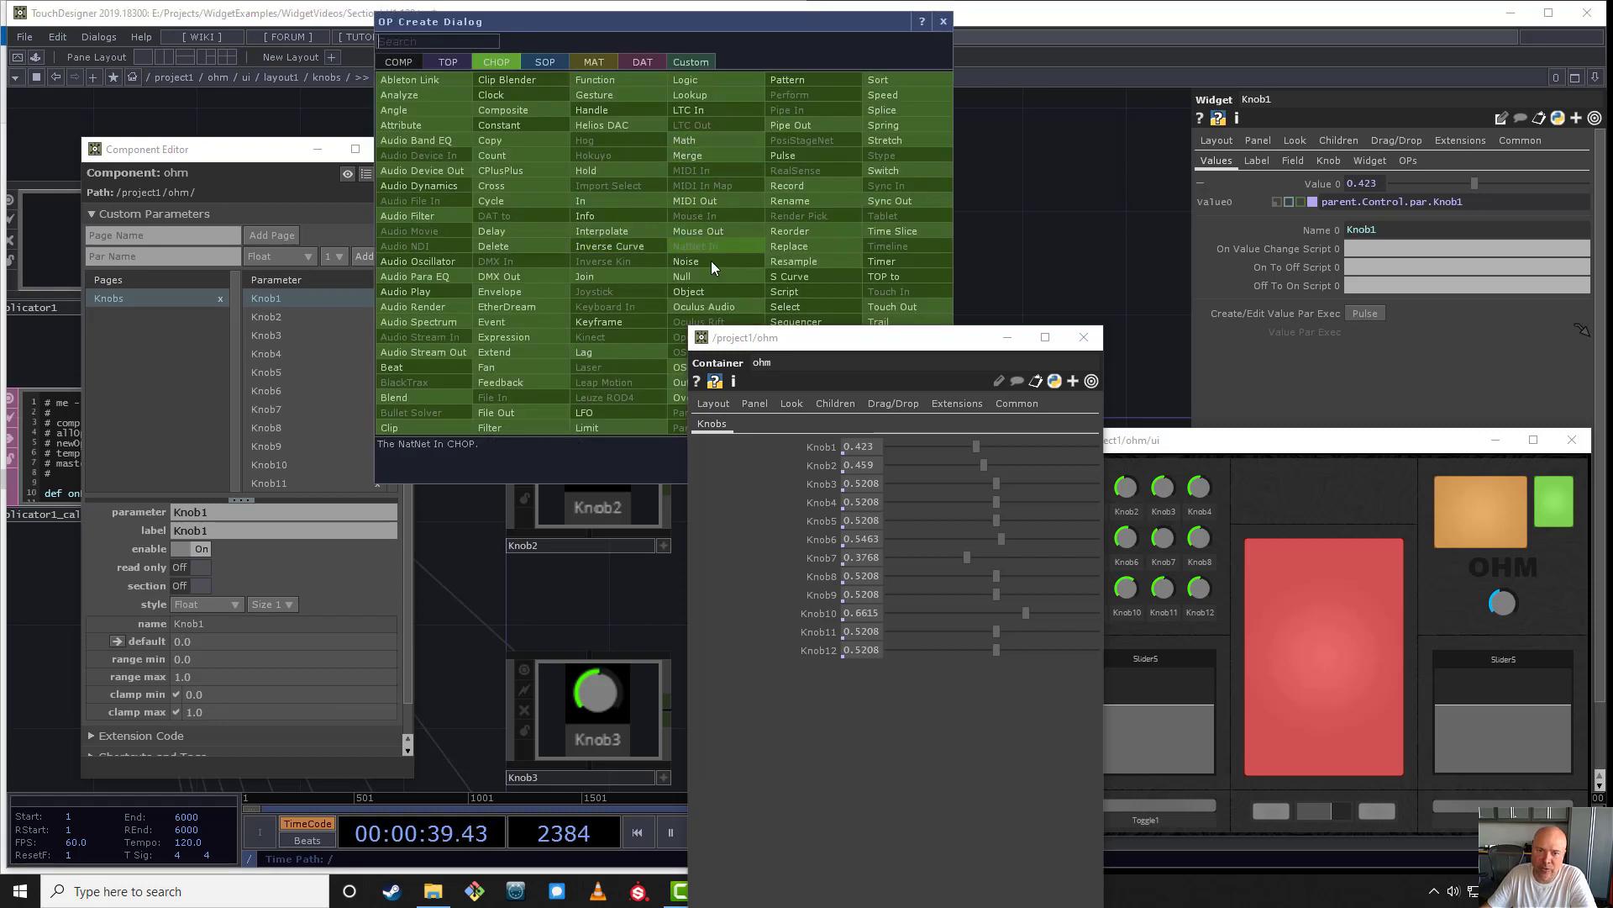
left_click(698, 276)
left_click(786, 267)
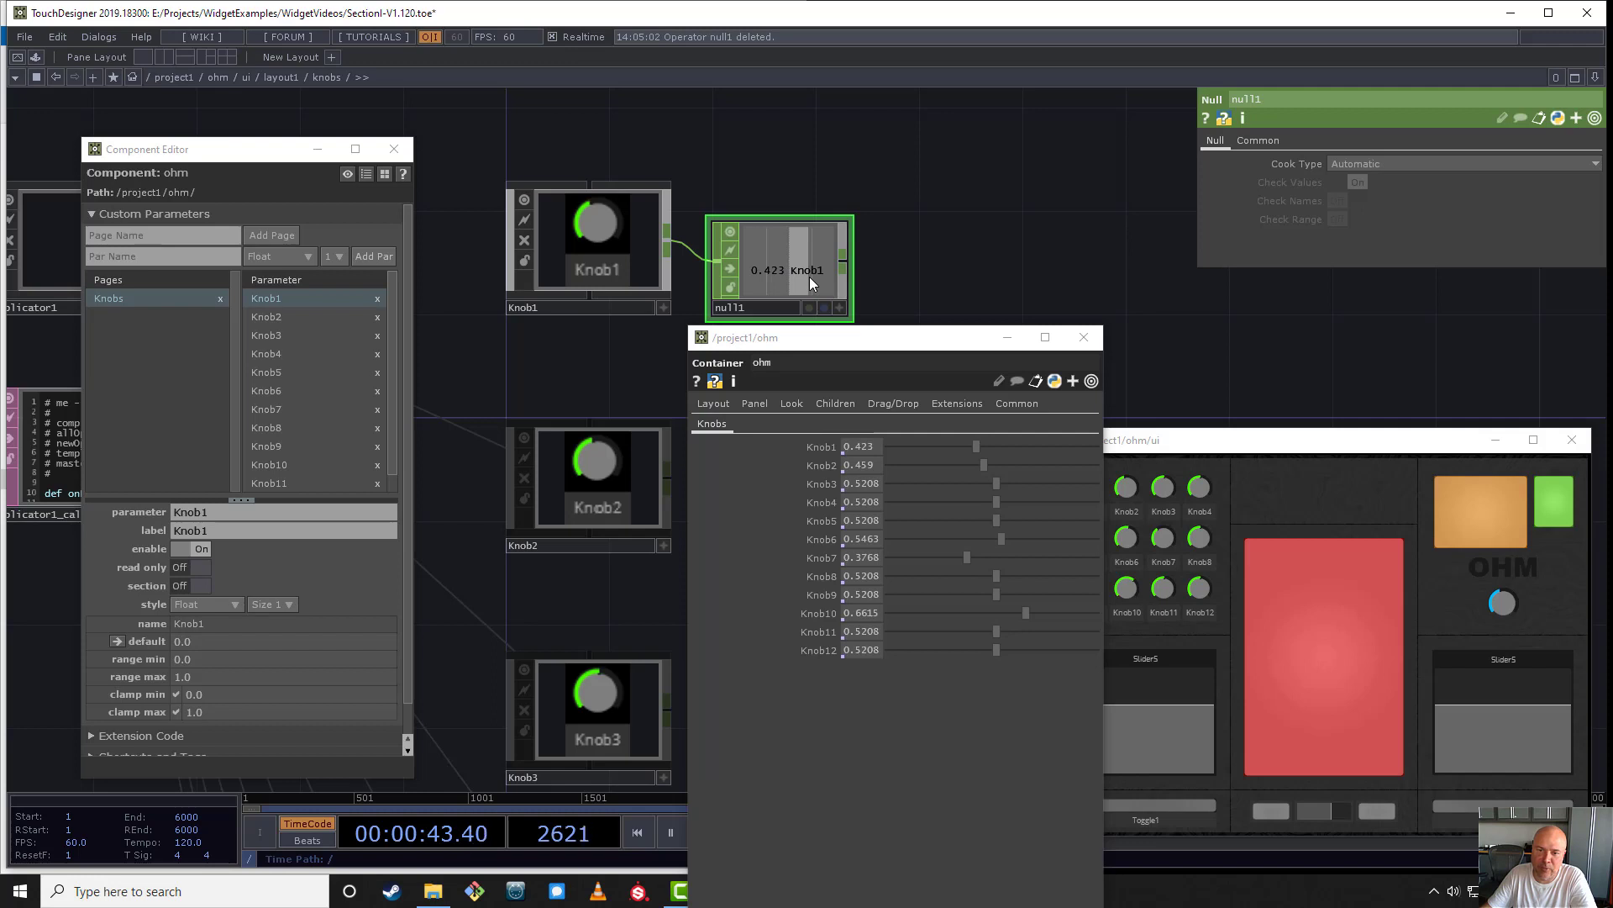
left_click(958, 446)
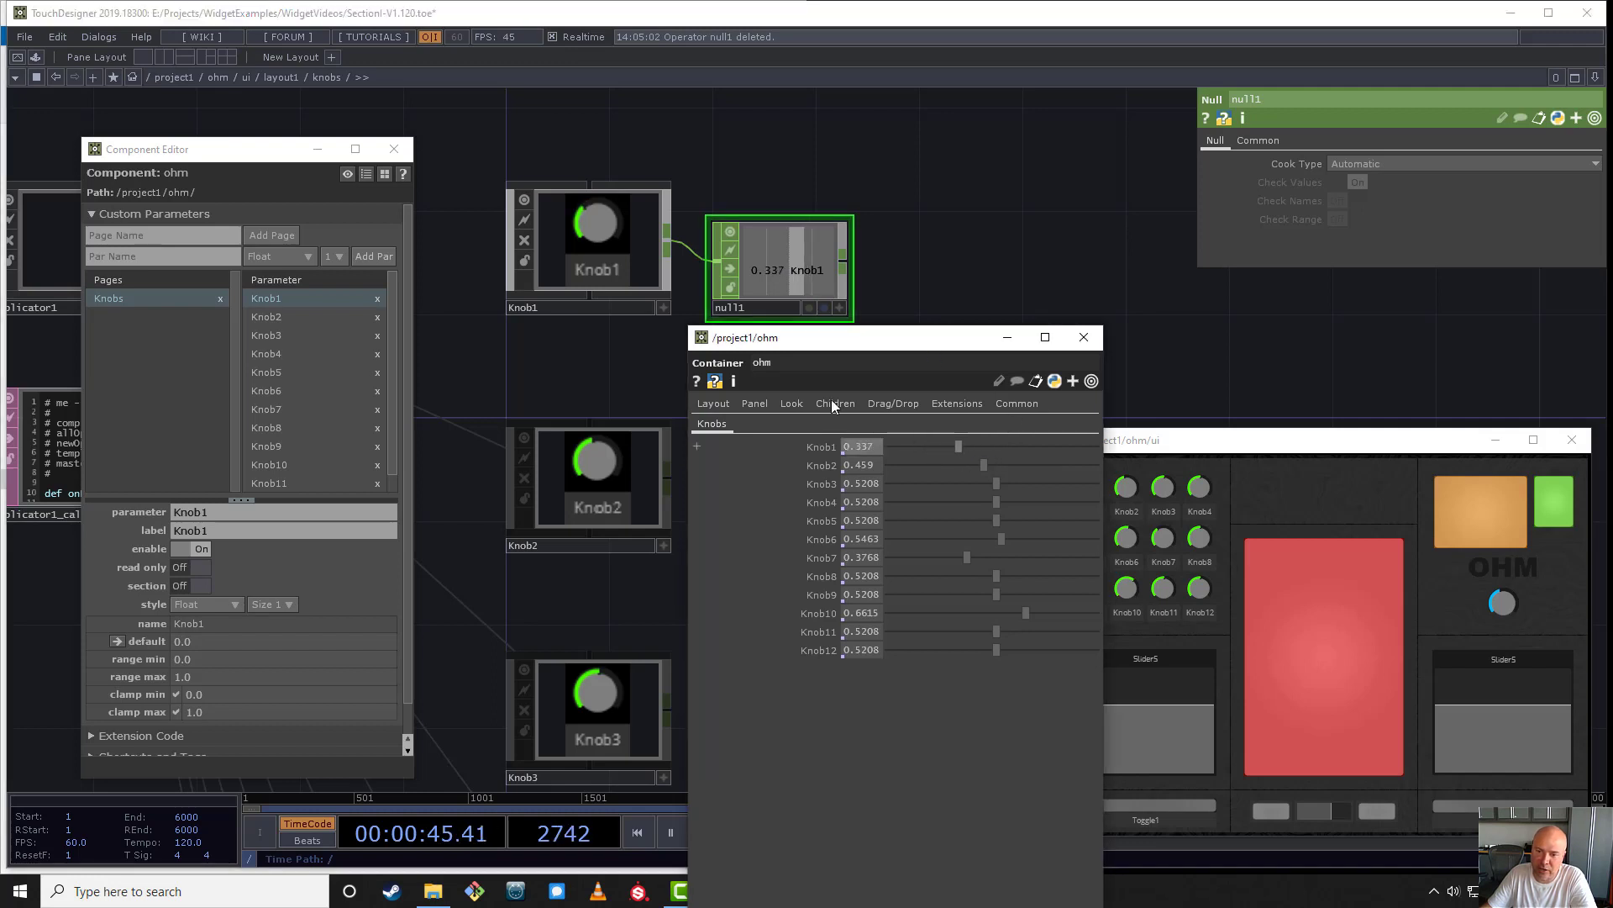
left_click(603, 266)
left_click(751, 288)
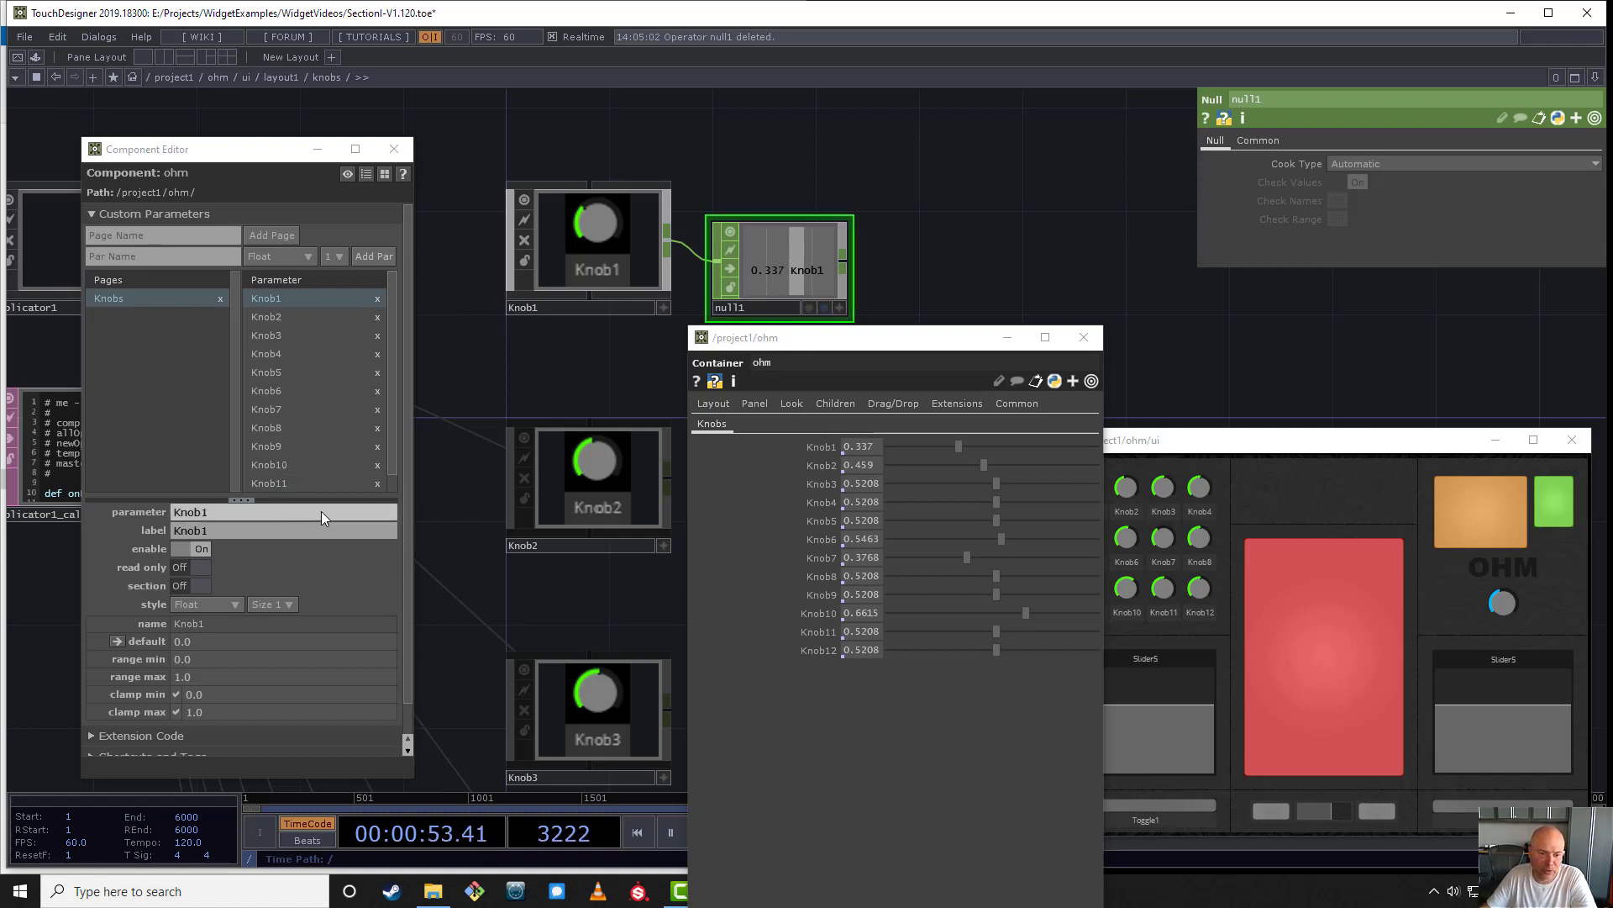
- Delete the null1 operator from Knob1's output and close ohm's floating parameter window
left_click_drag(345, 503, 365, 555)
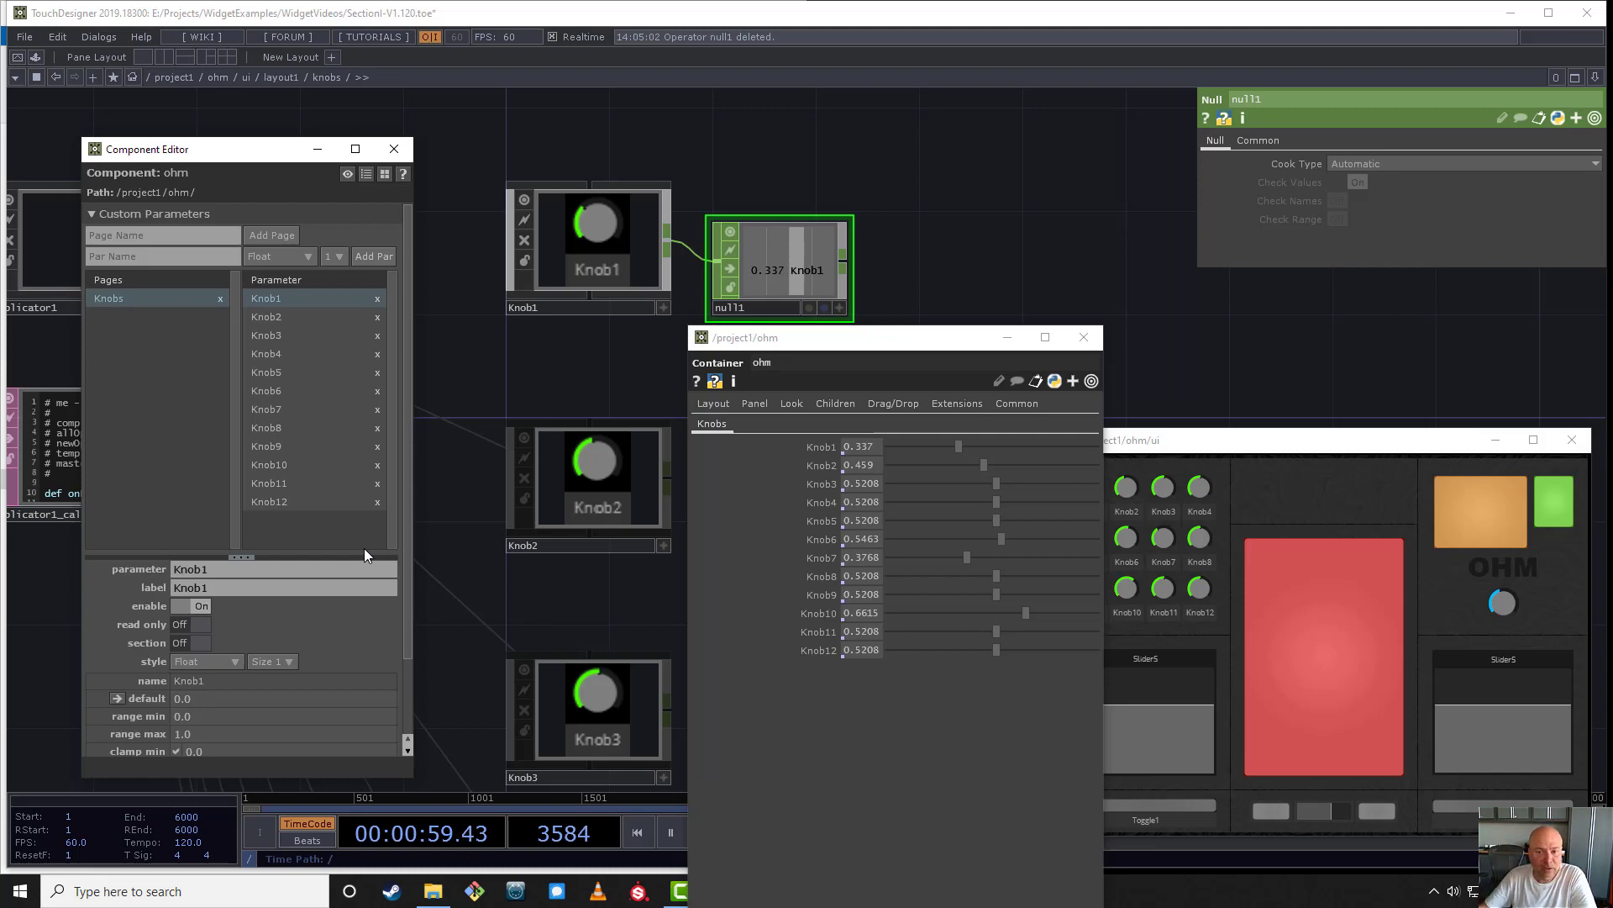
left_click_drag(941, 160, 806, 324)
key("Delete")
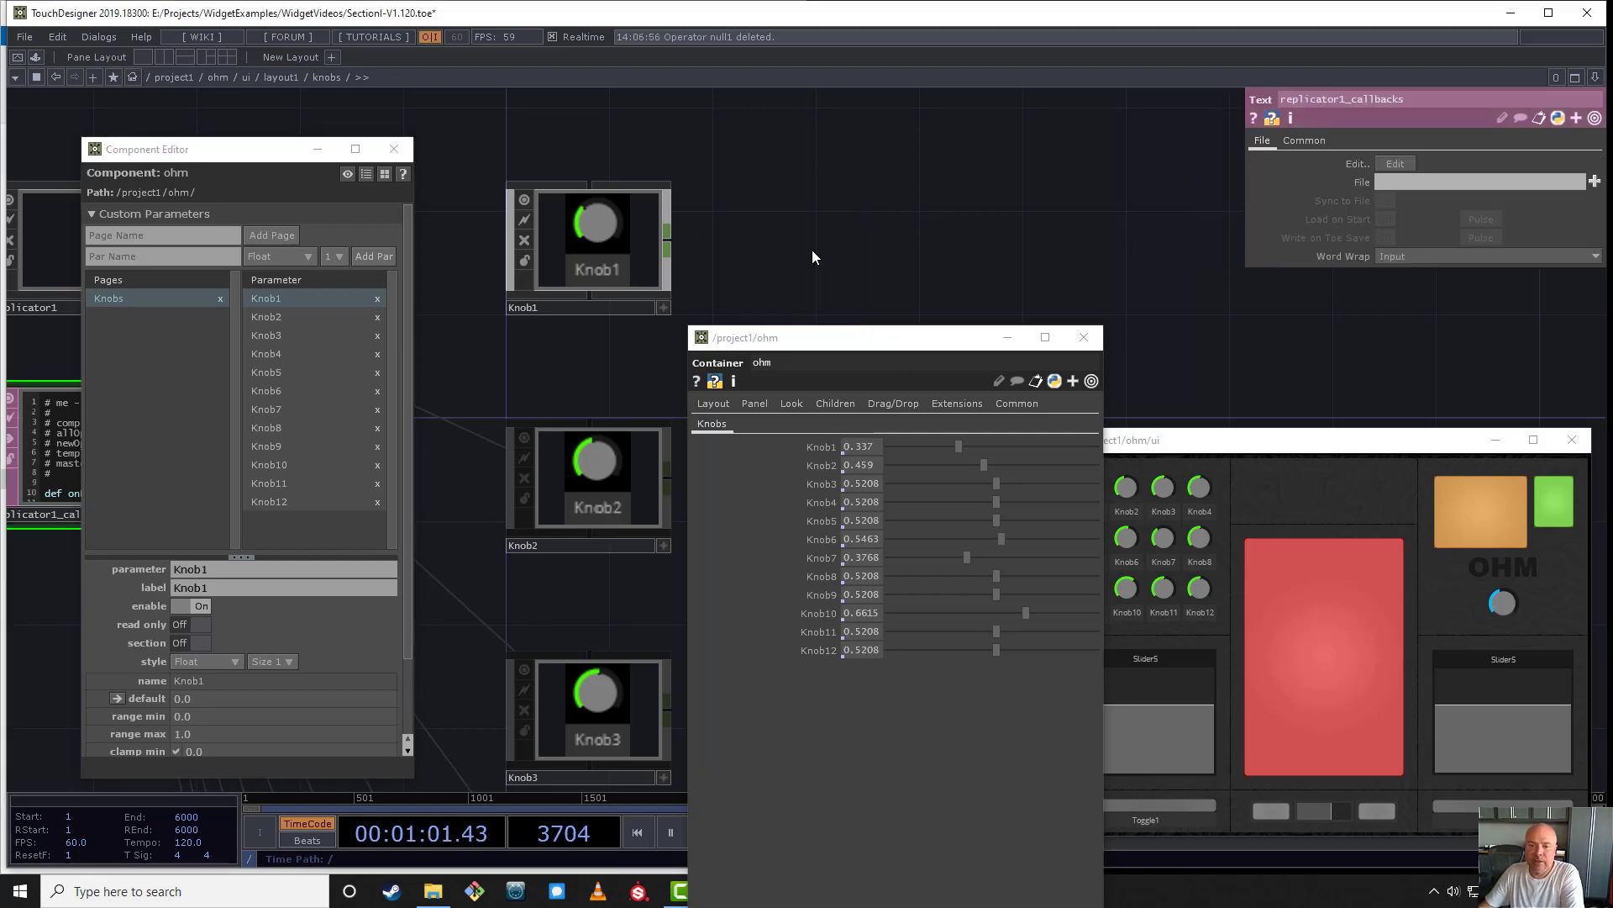
left_click(1084, 337)
- Go from the knobs network into layout1's sliders component and rename Slider5 to Slider1
scroll(840, 206, "down", 5)
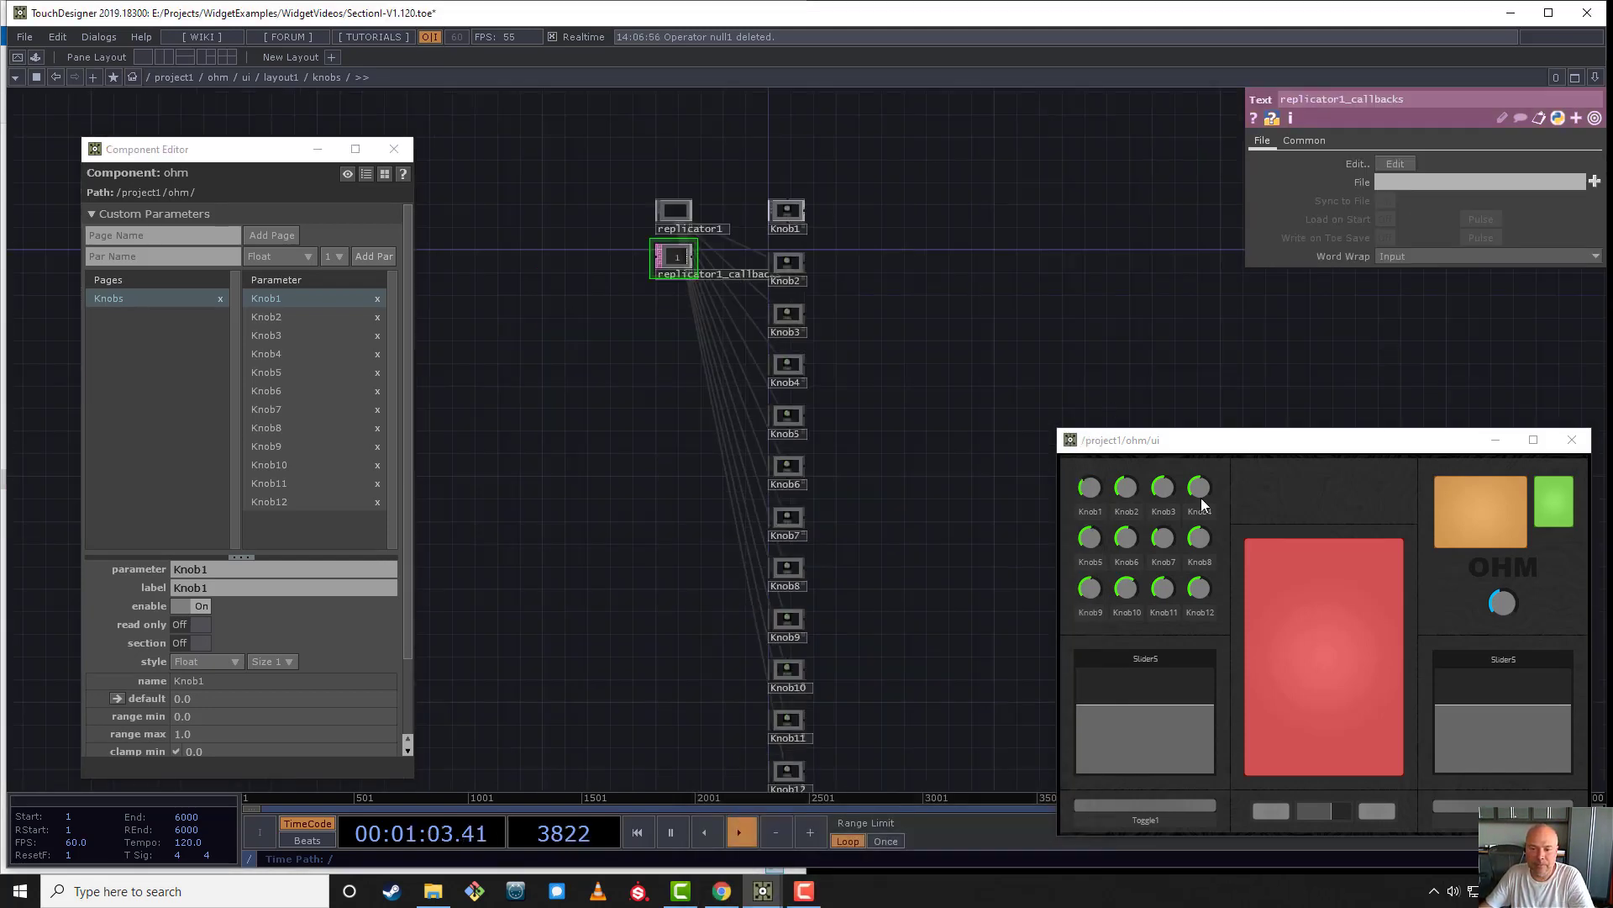
left_click_drag(1278, 446, 1223, 294)
left_click_drag(885, 450, 816, 424)
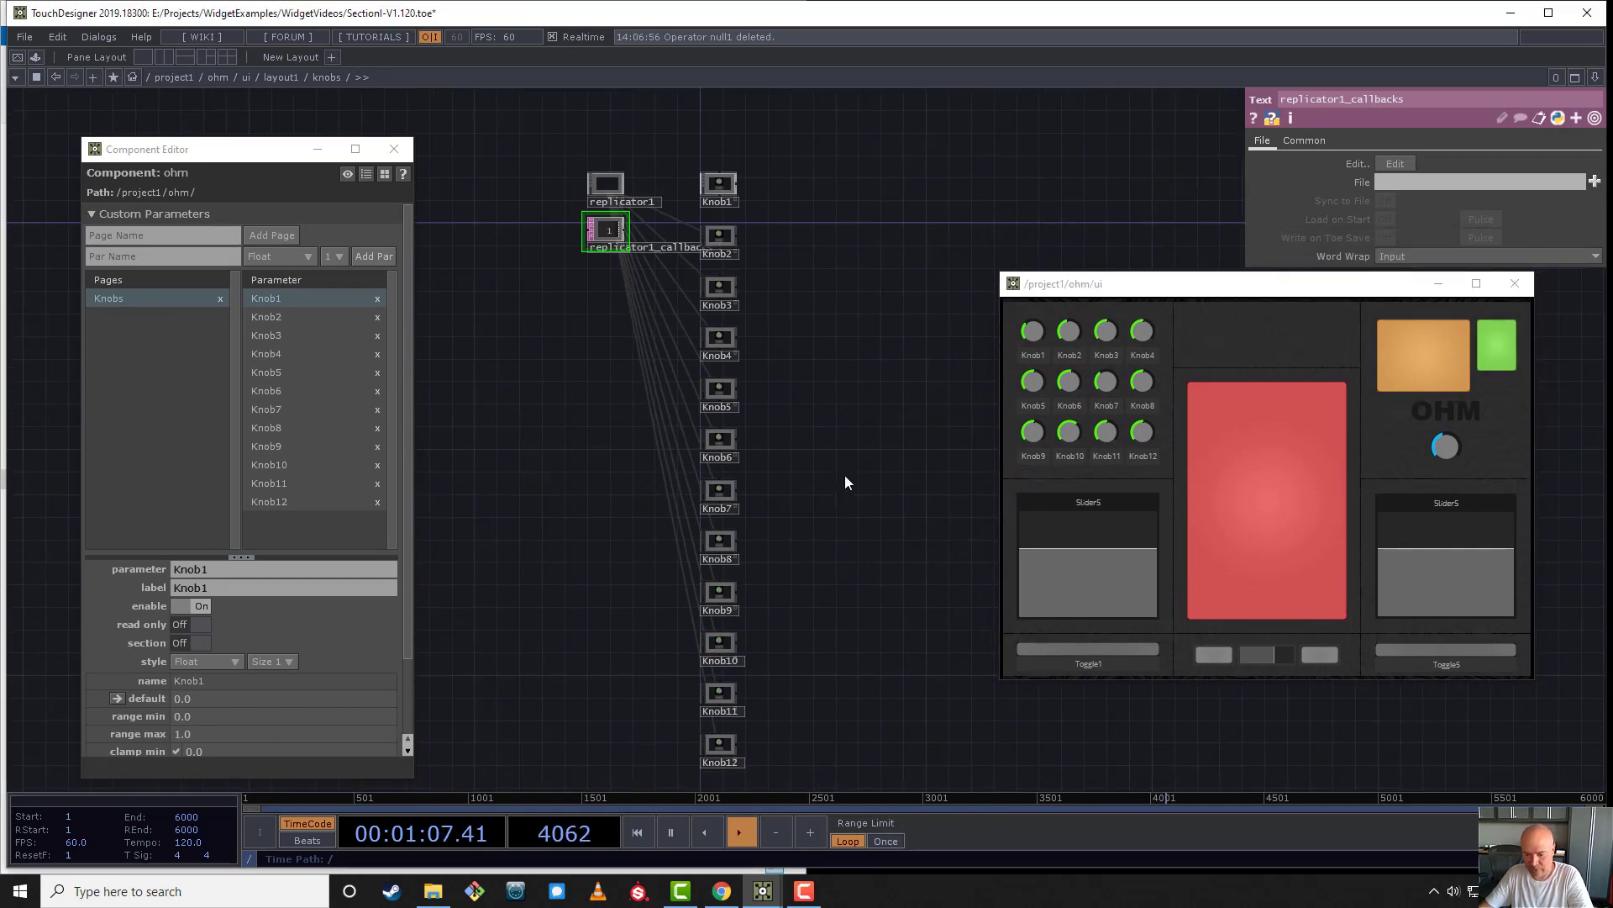
key("u")
left_click(614, 503)
key("i")
left_click_drag(816, 485, 1055, 468)
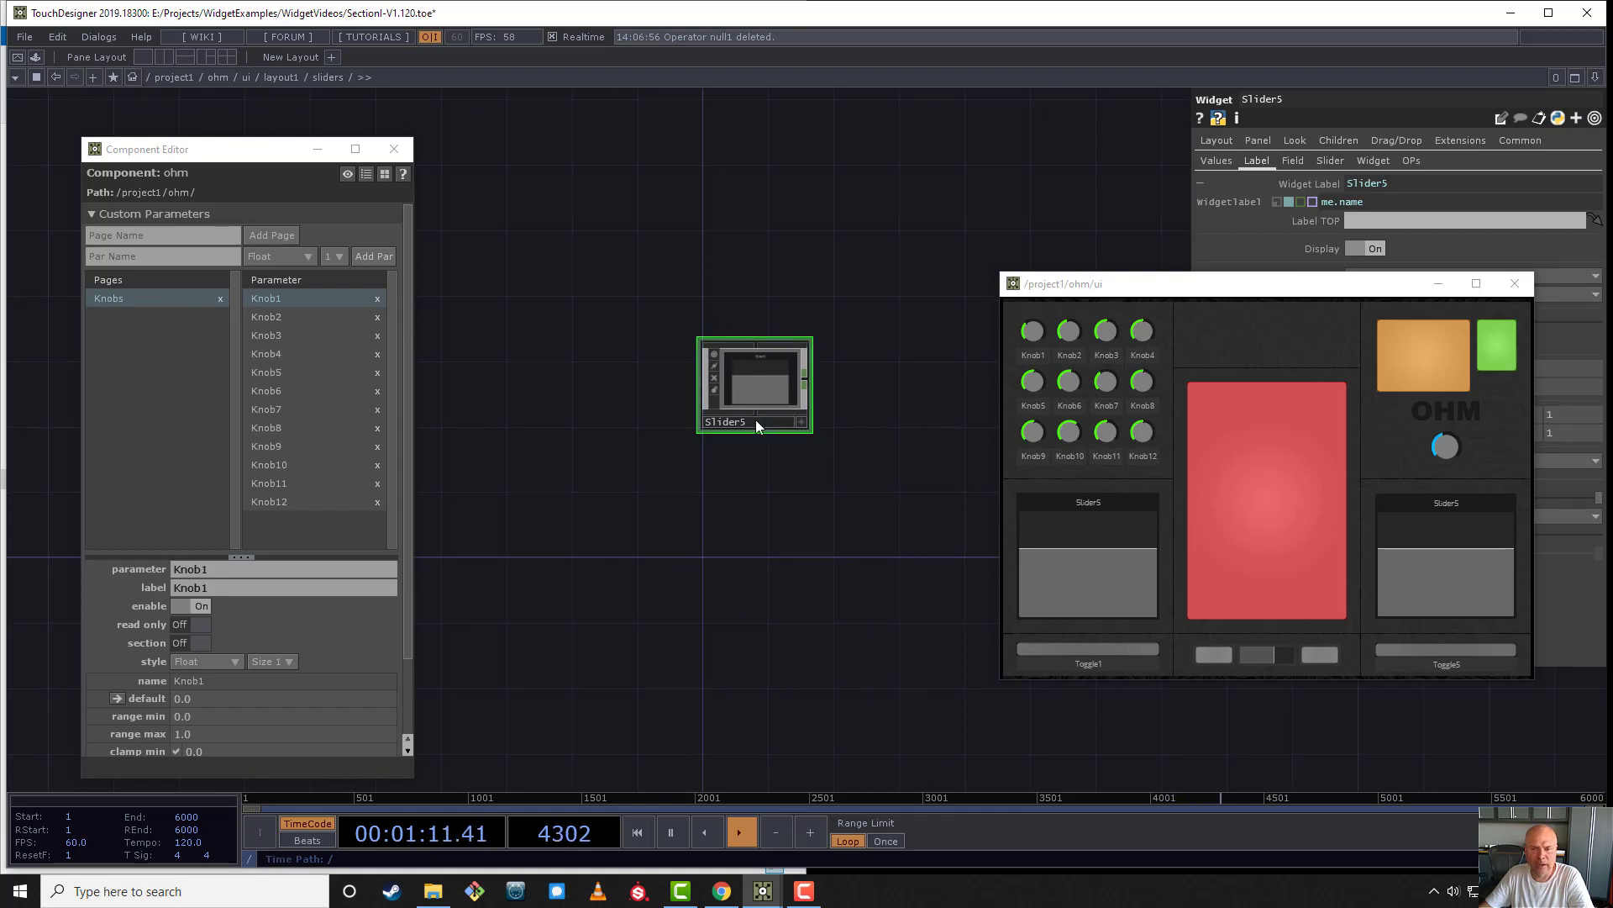
key("BackSpace")
type("1")
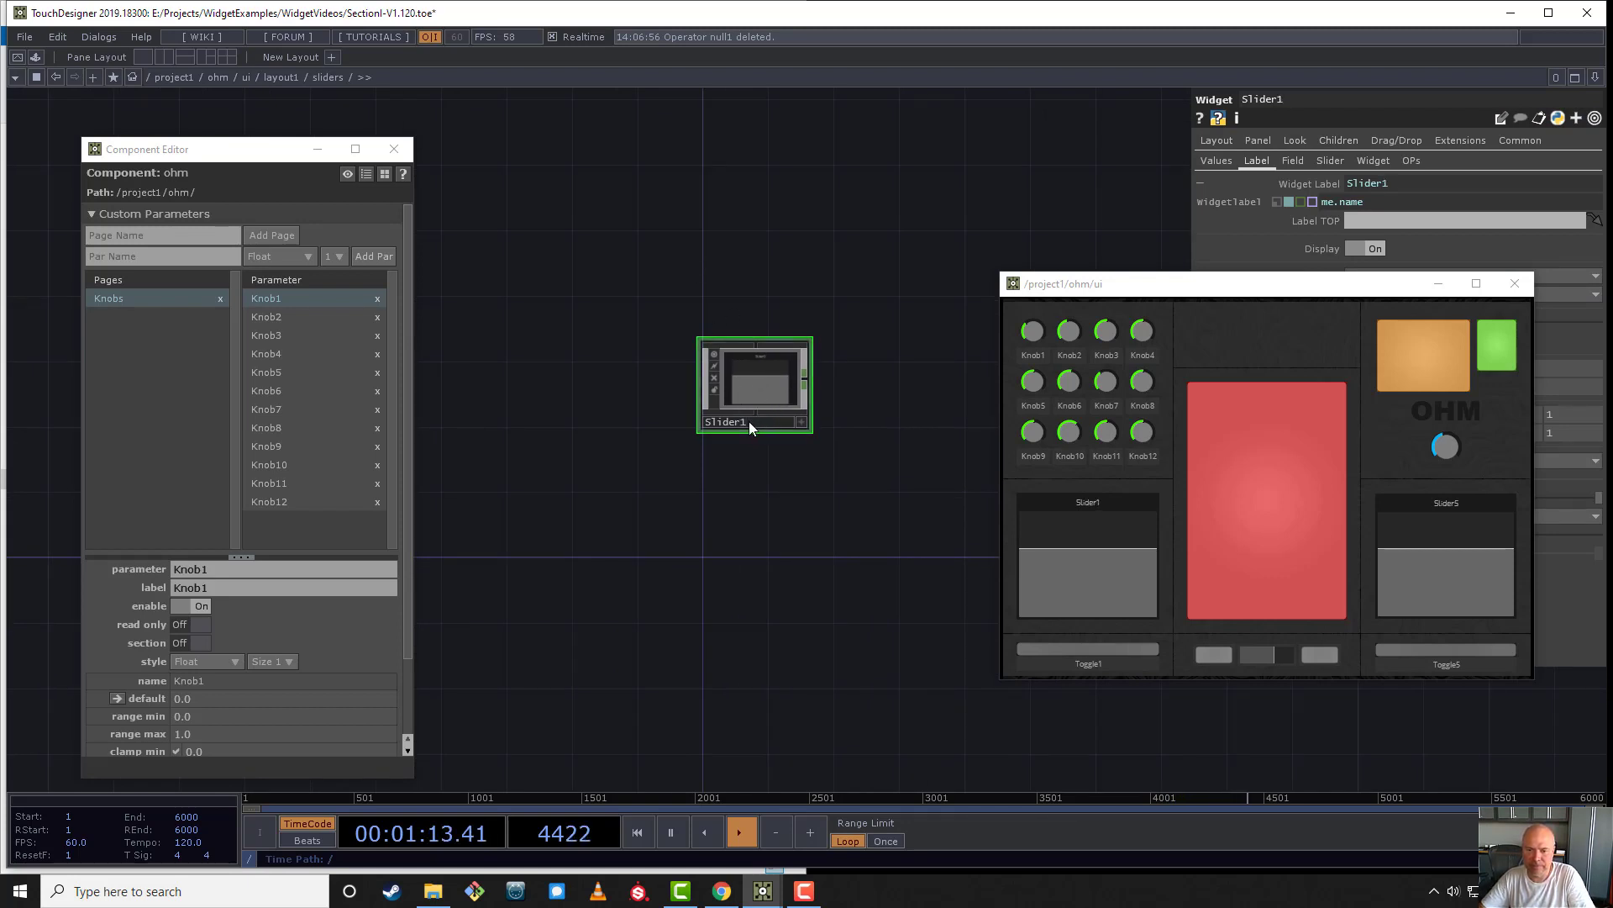
key("Return")
- Review Slider1's Name 0 expression, Value 0 bind reference and widget label expression, leaving Value 0 out of Bind mode
left_click_drag(1284, 273, 1250, 407)
left_click(1216, 161)
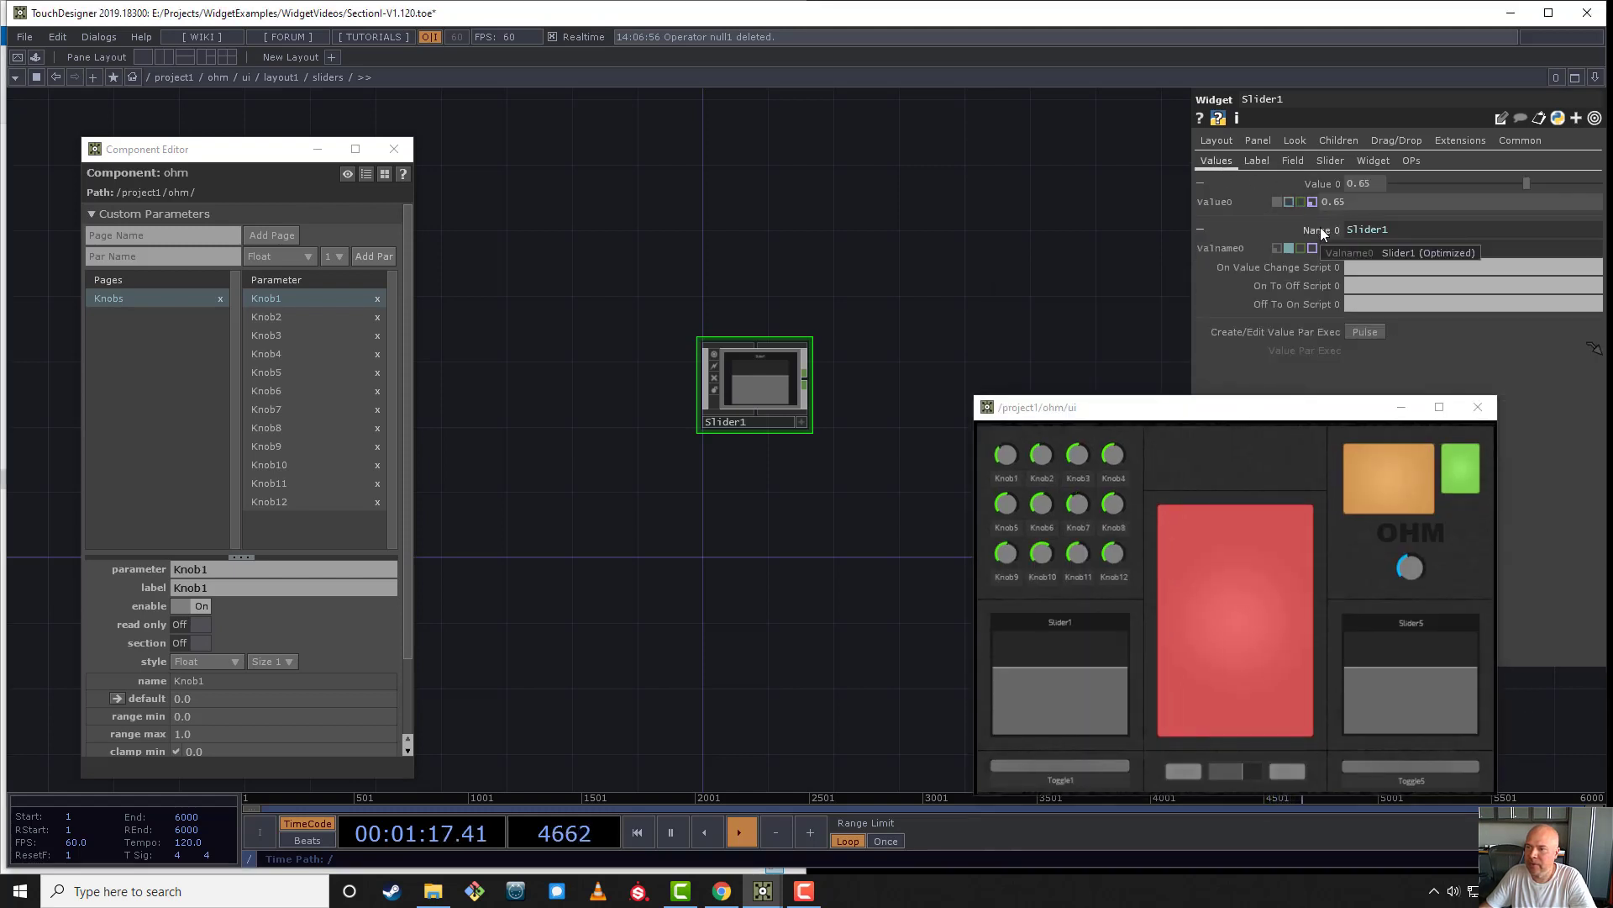
mouse_move(1354, 255)
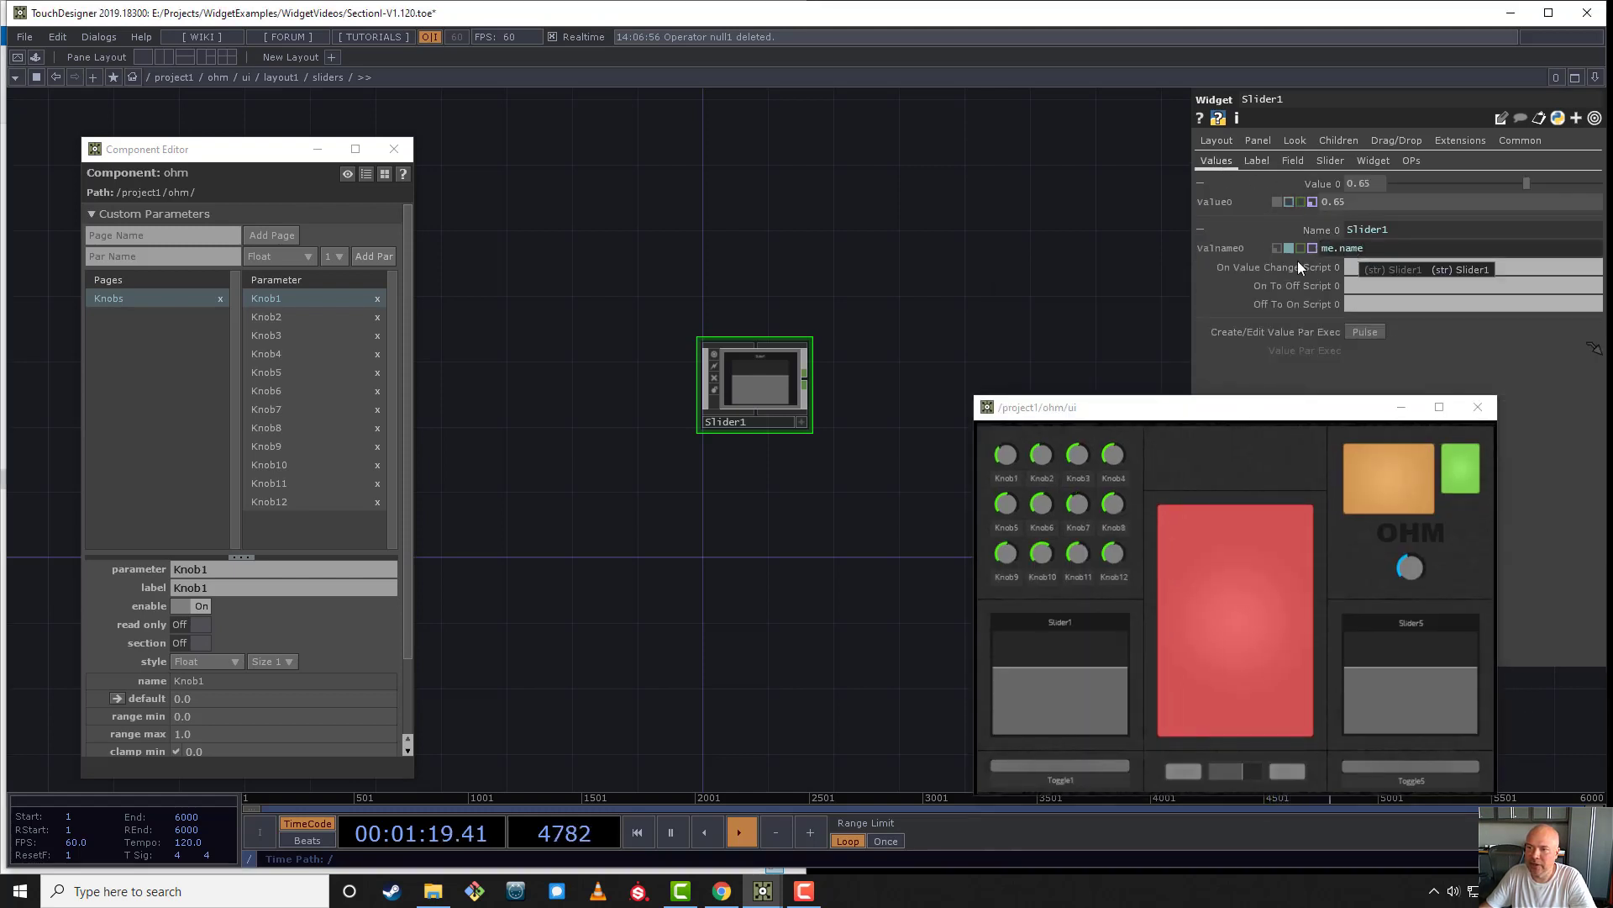
scroll(758, 391, "up", 4)
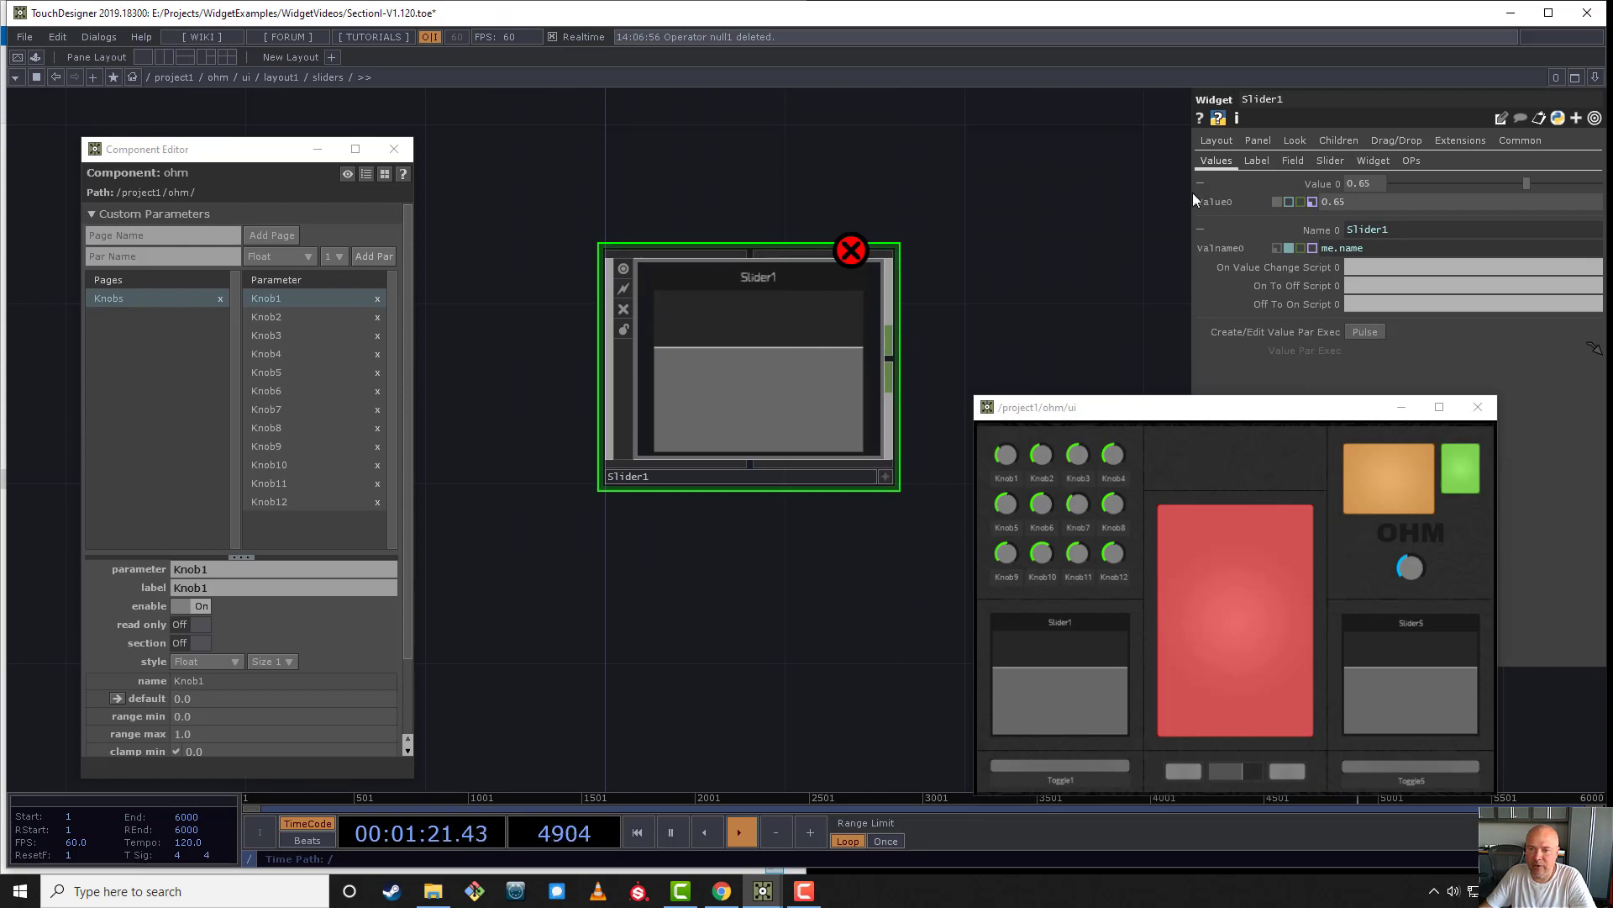
left_click(1314, 202)
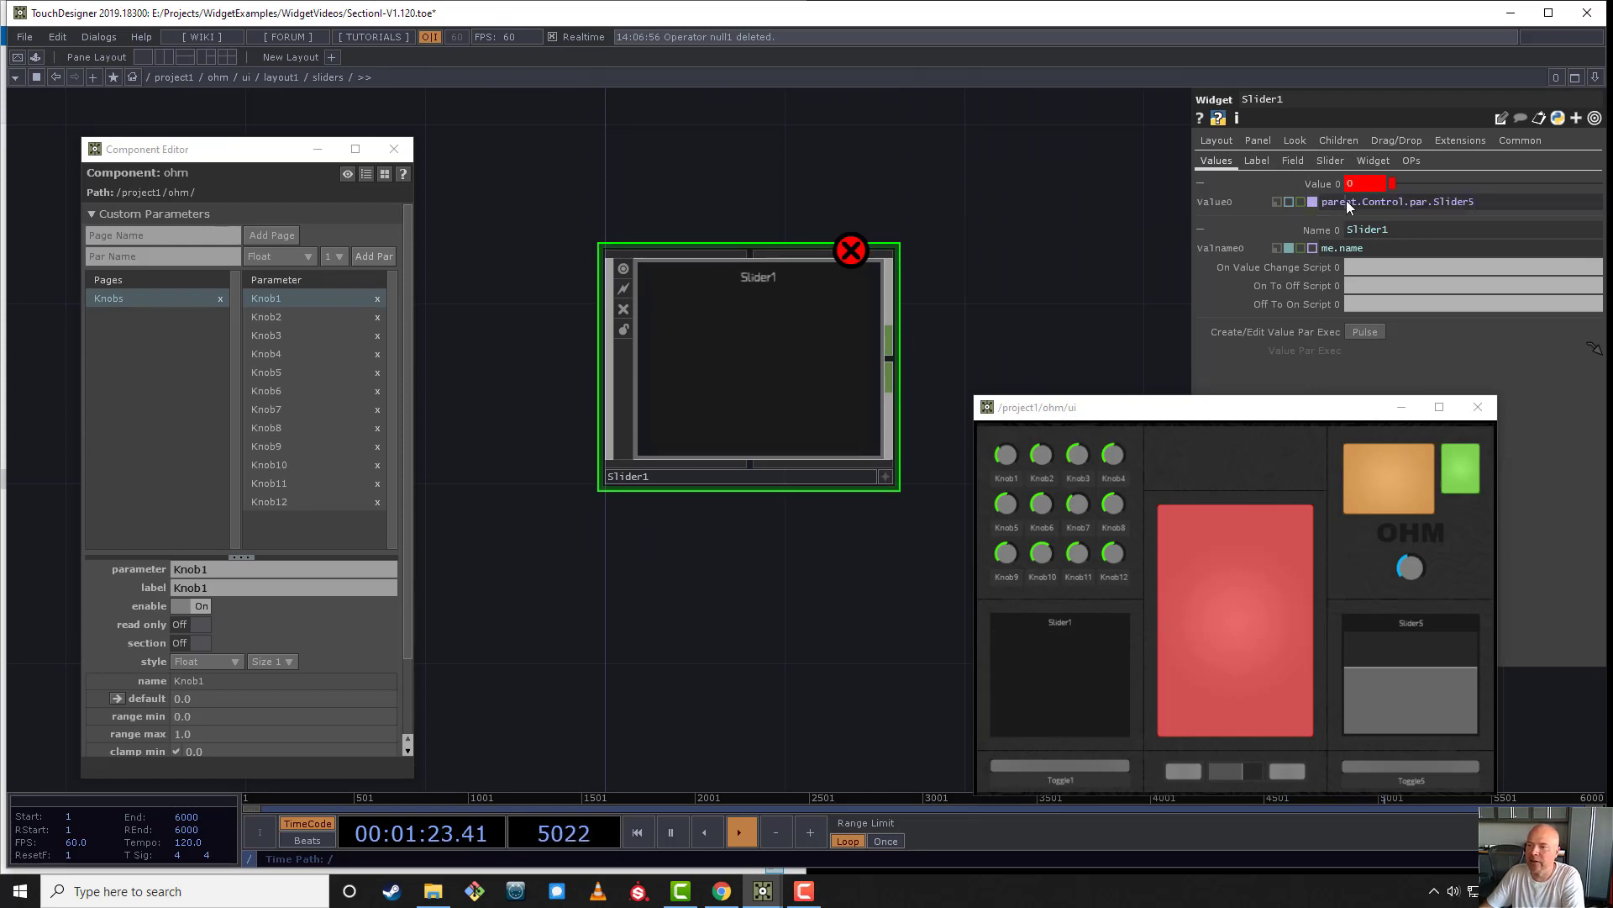
left_click(1303, 204)
left_click(1253, 159)
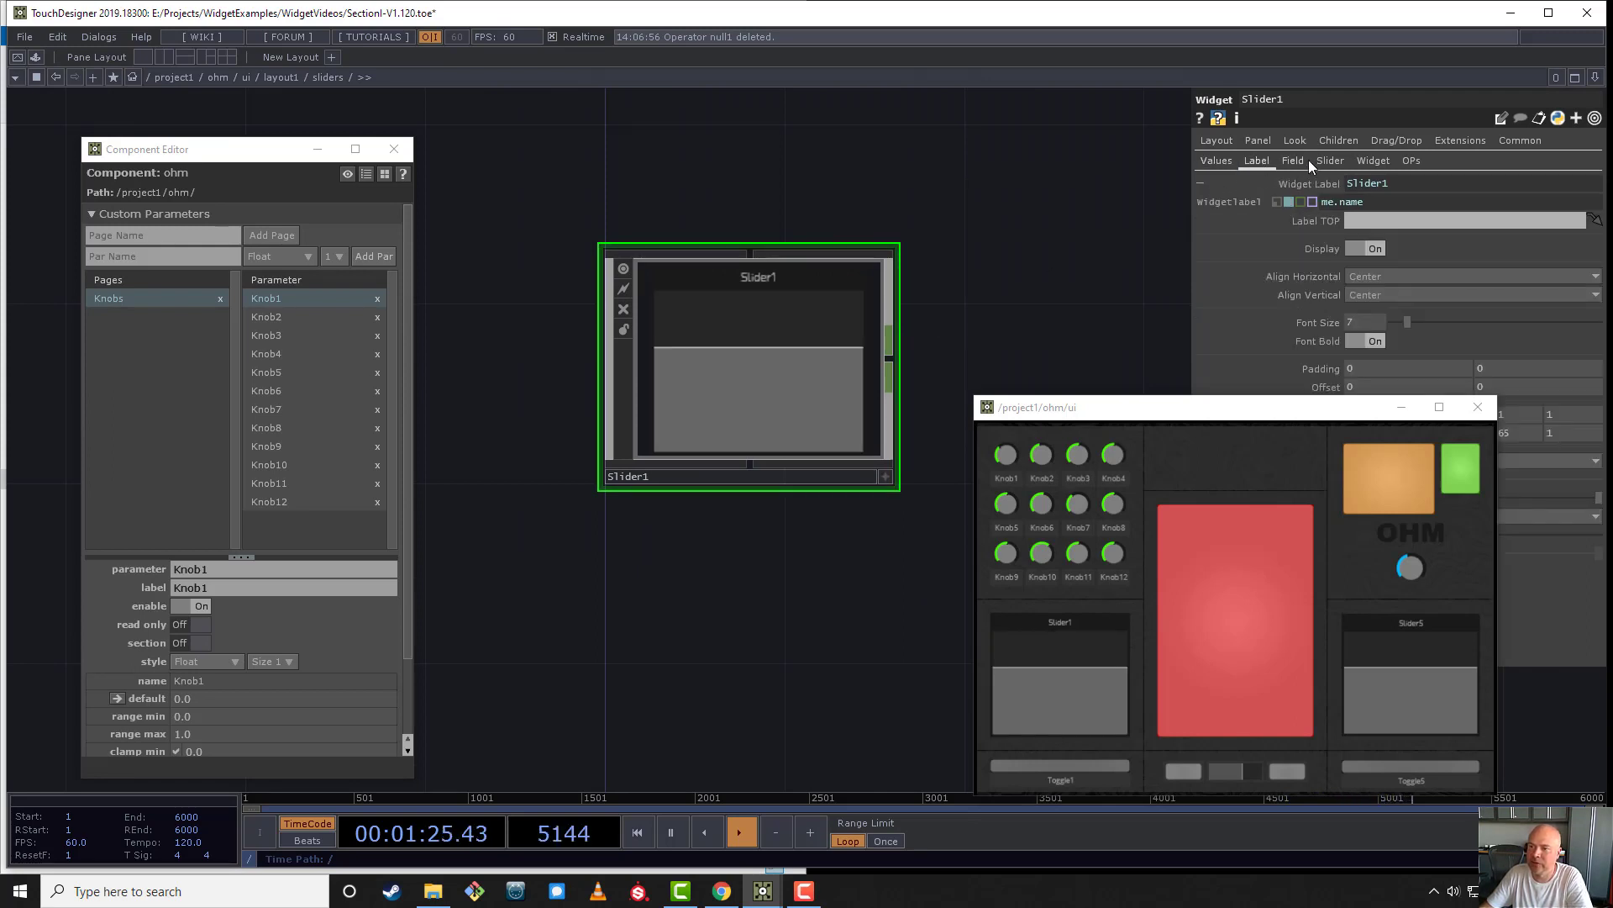
- Inspect the Widget Label expression of Slider1
left_click(1295, 160)
left_click(1257, 161)
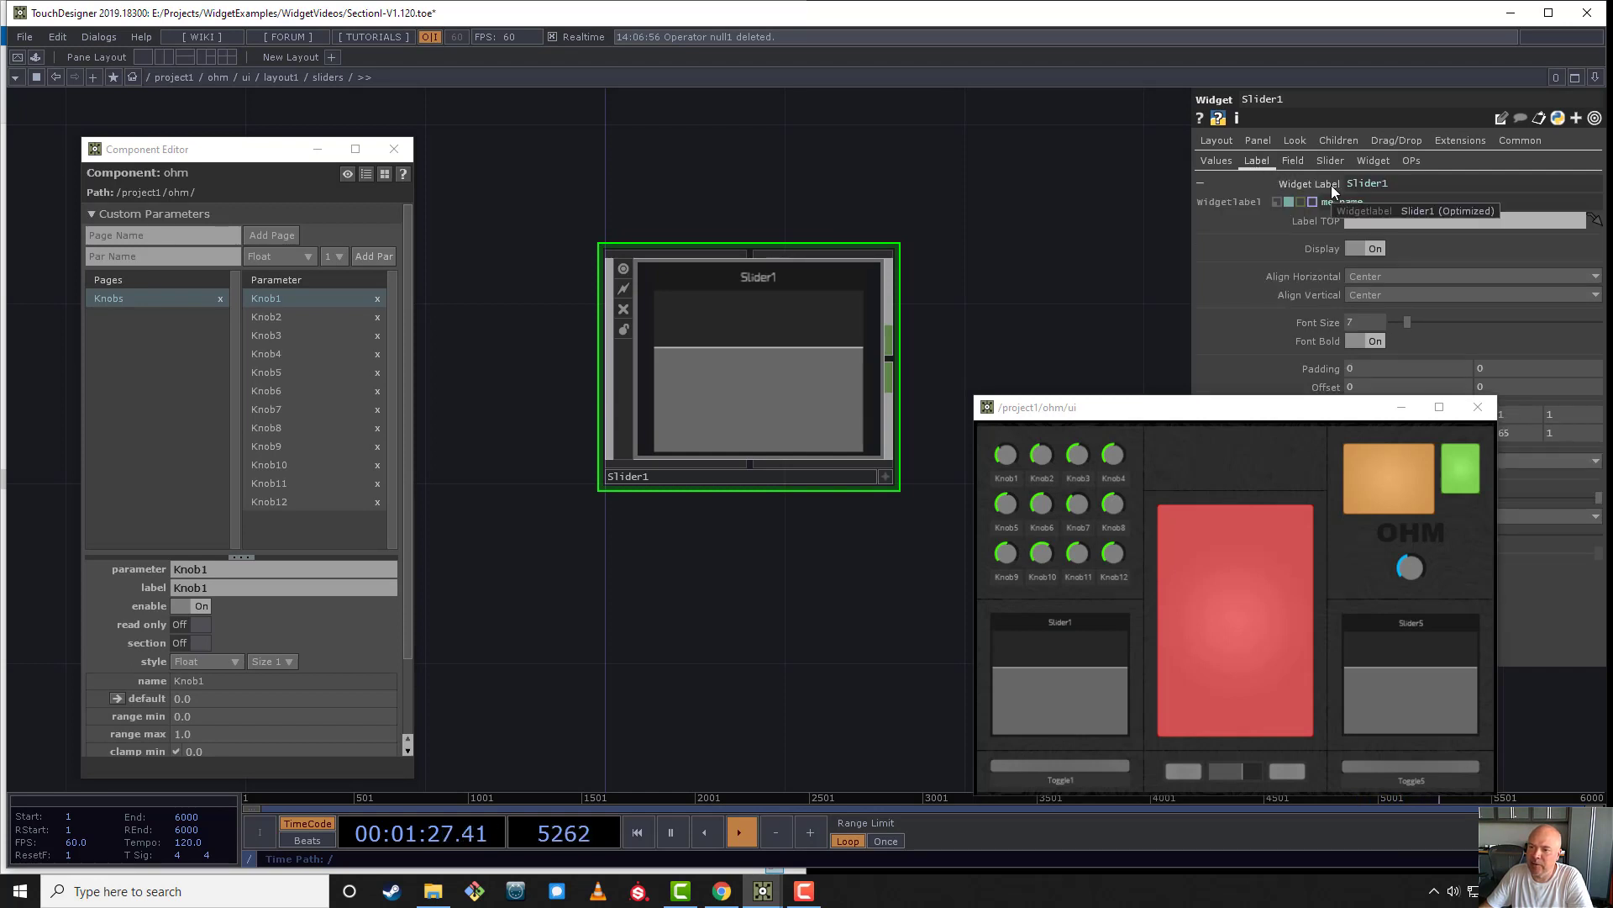
left_click(1334, 206)
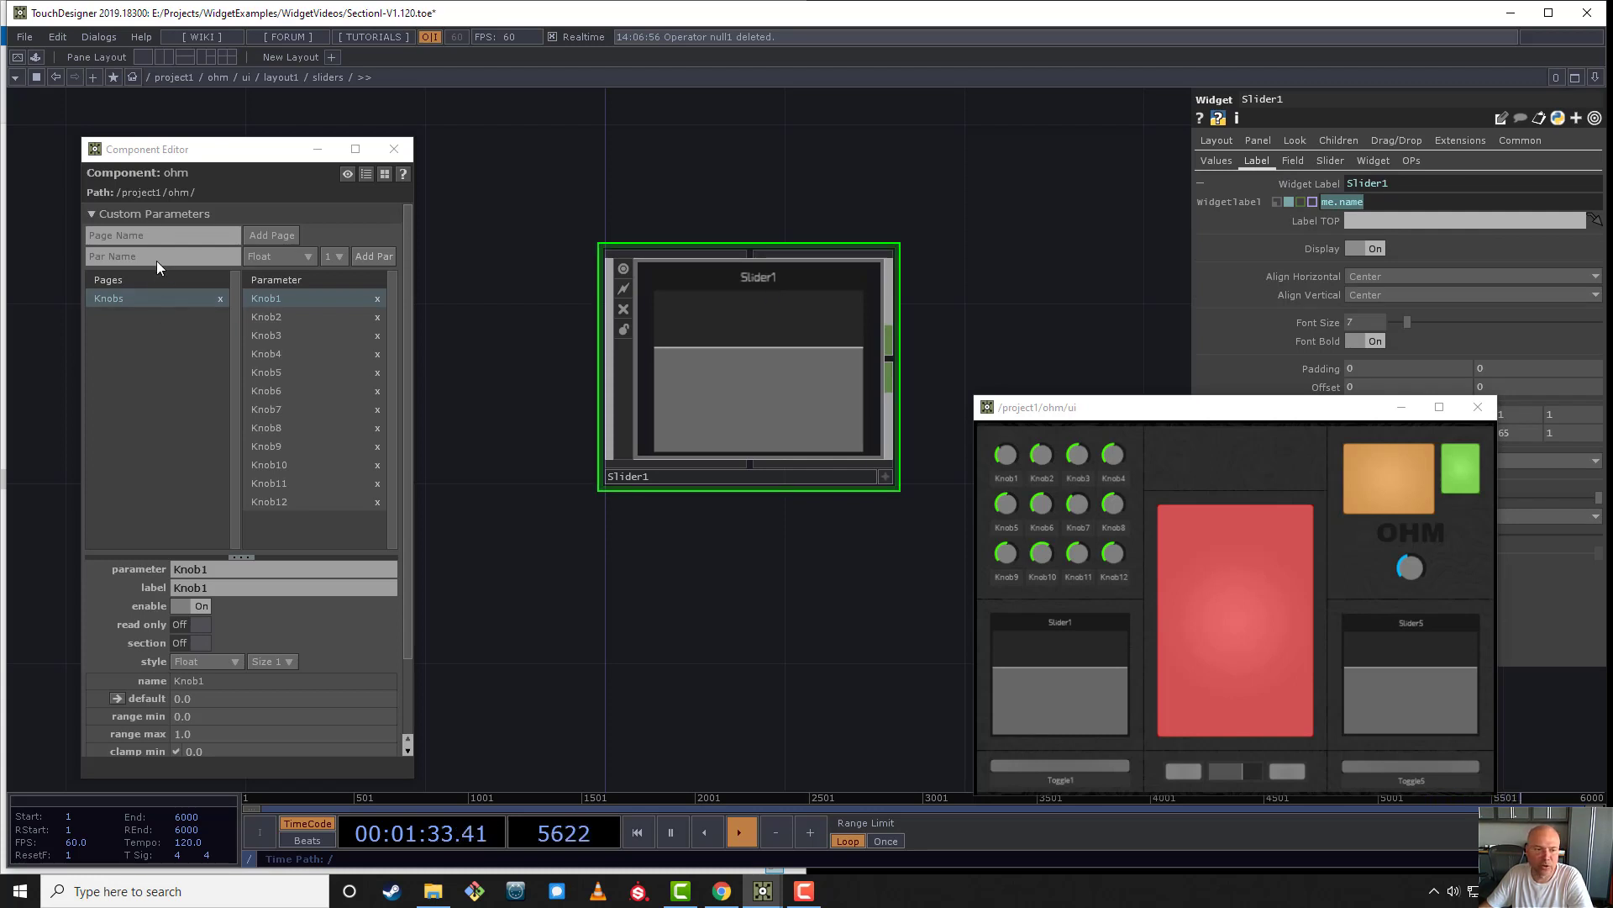
- Add a custom parameter page named Sliders to the ohm component
left_click(183, 239)
type("Sli")
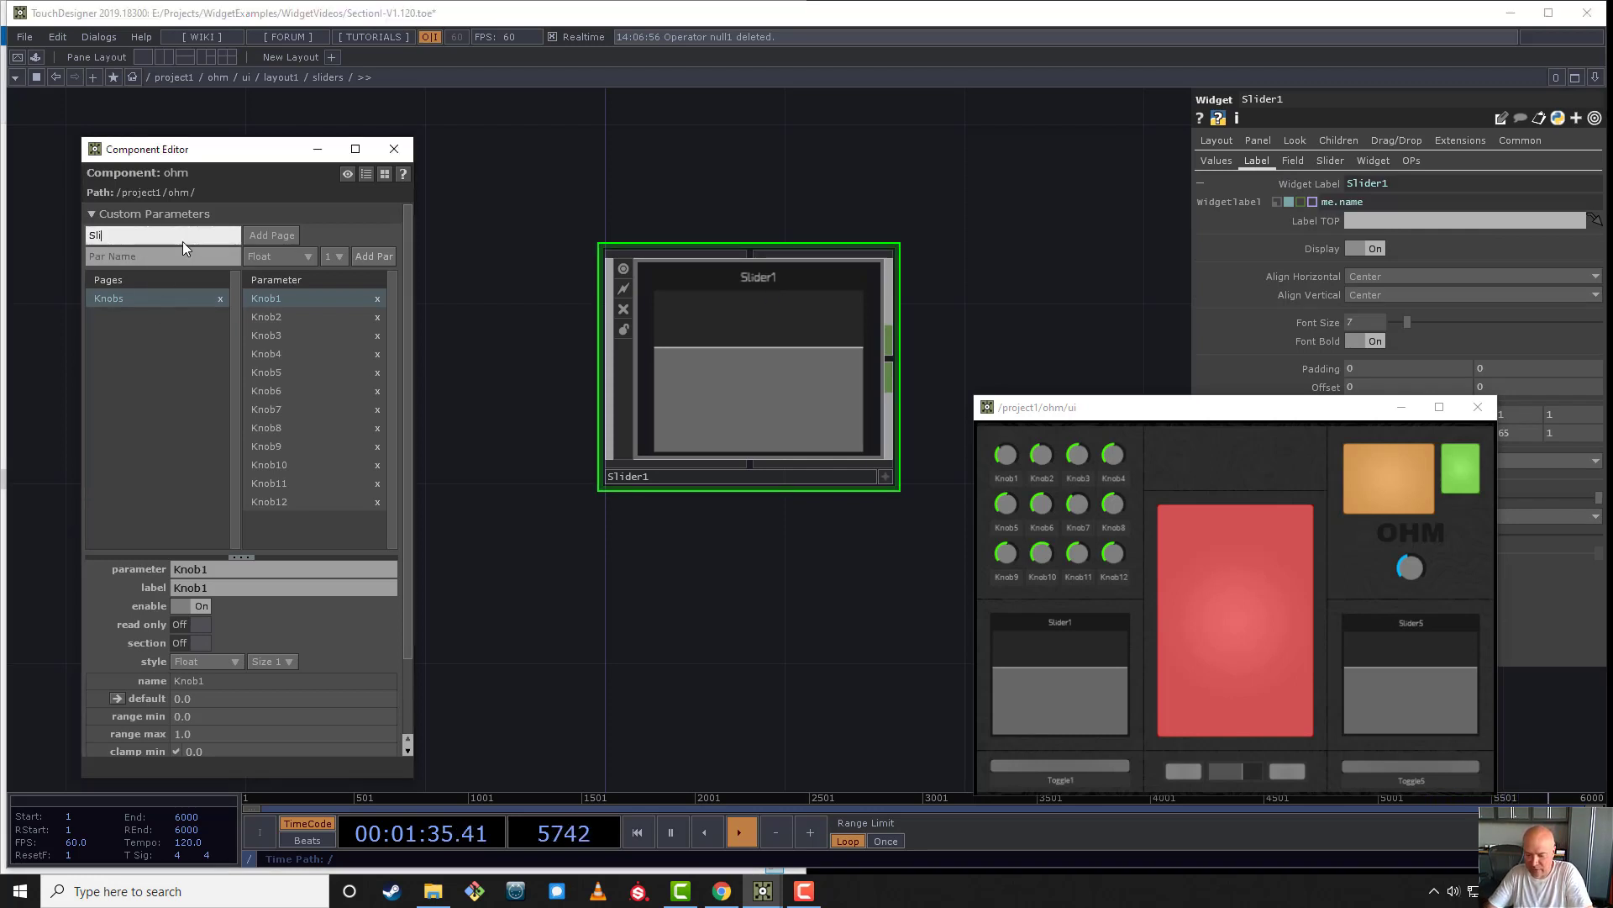
type("ders")
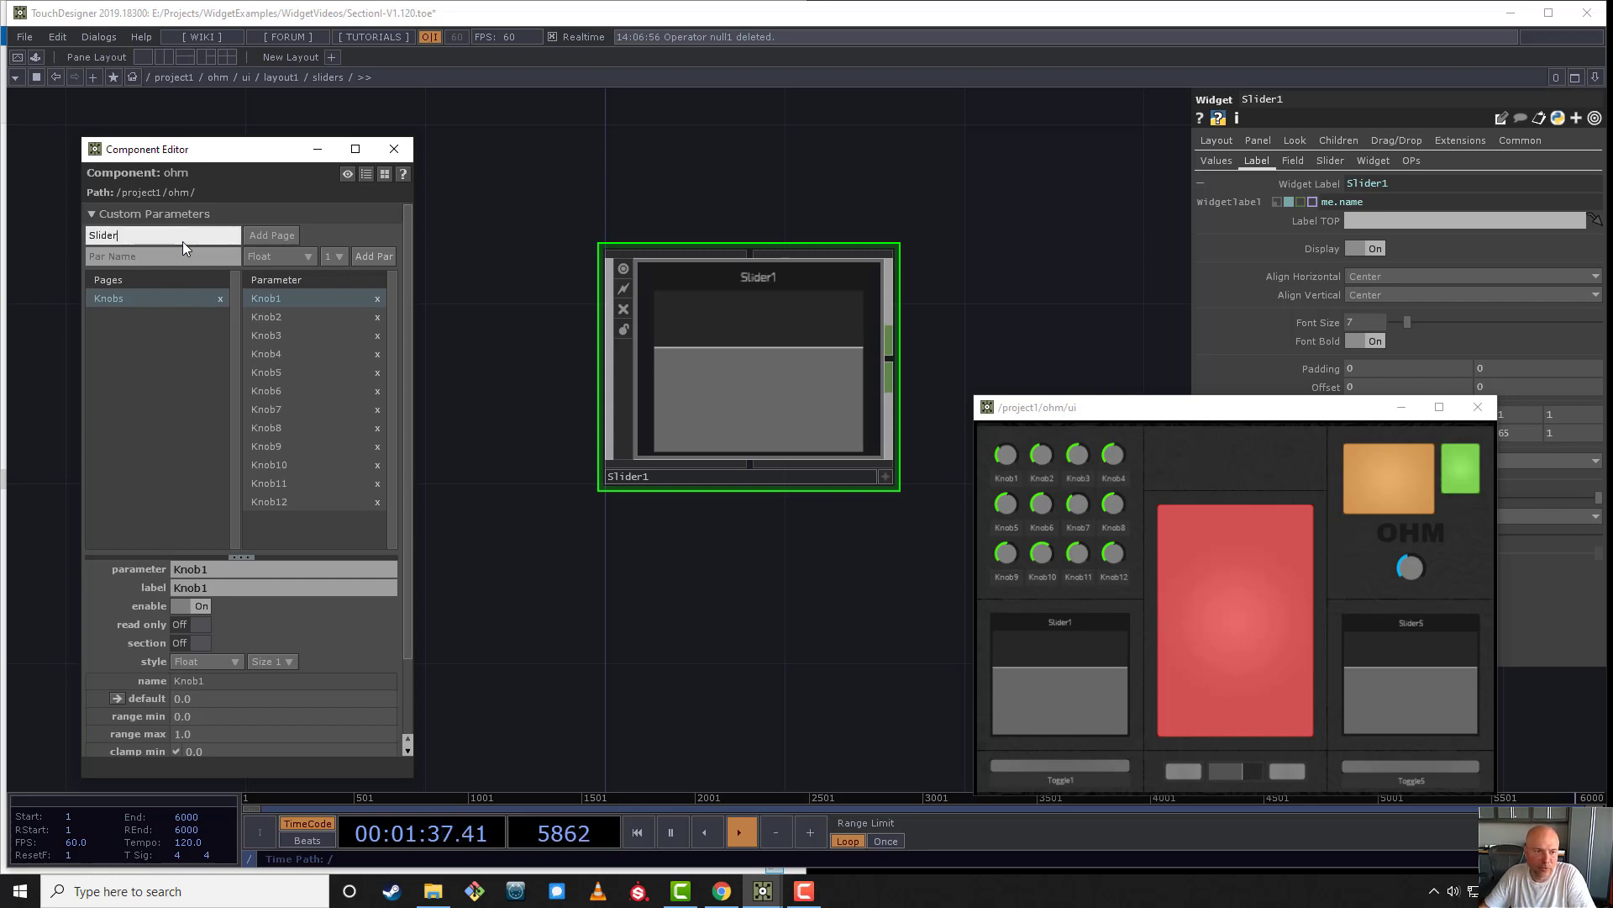
left_click(269, 236)
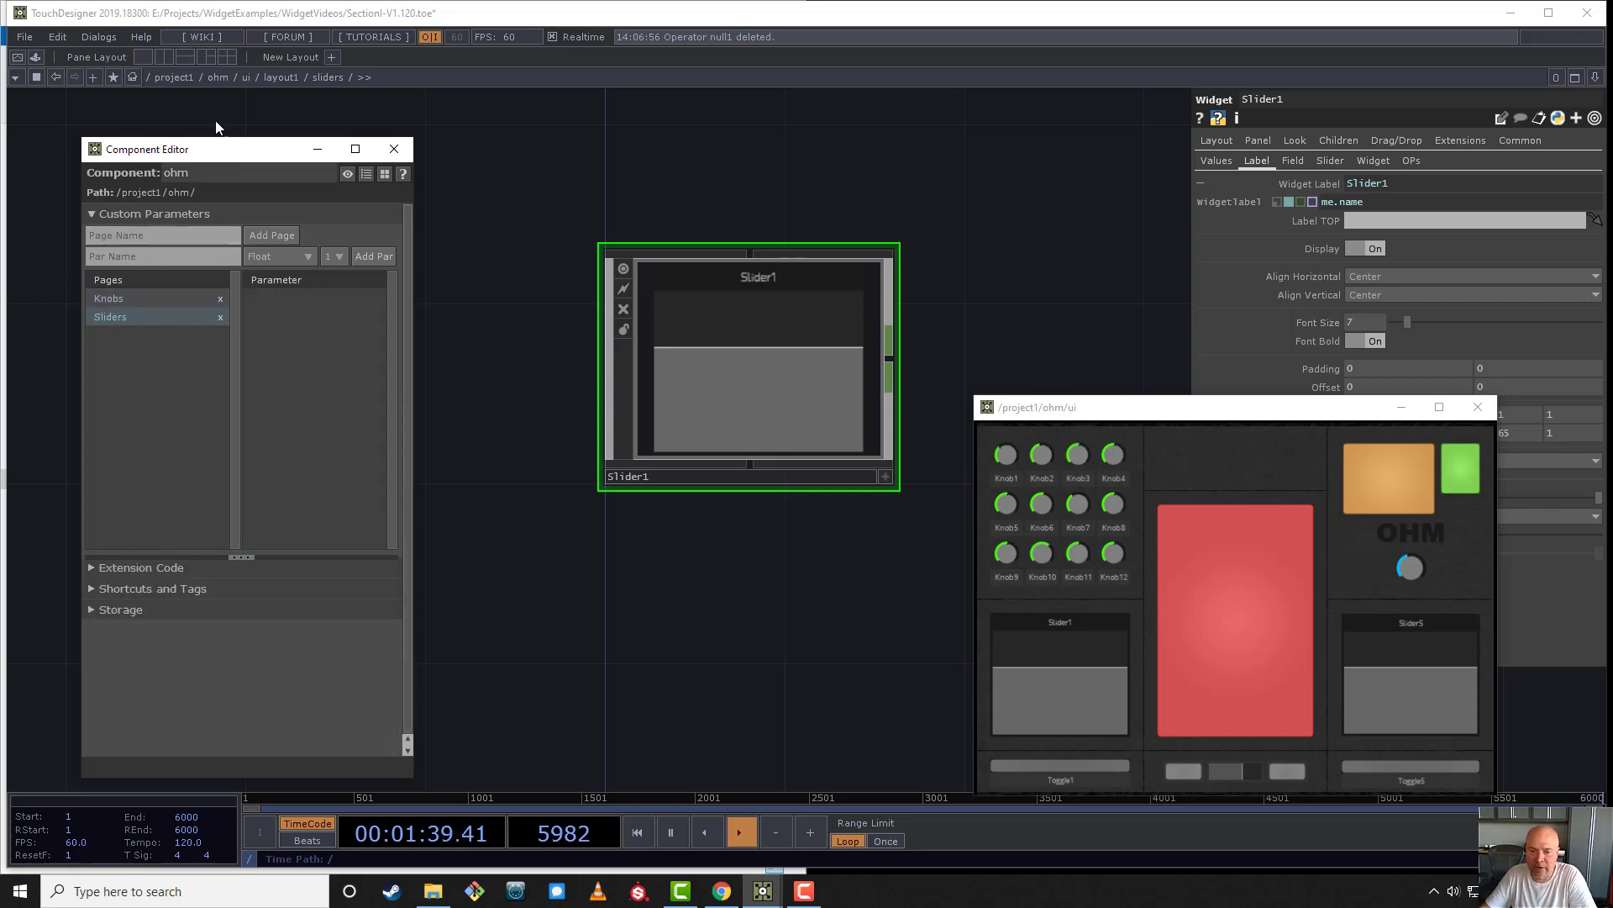
- Open ohm's parameters in a floating window and show its Sliders page
right_click(221, 77)
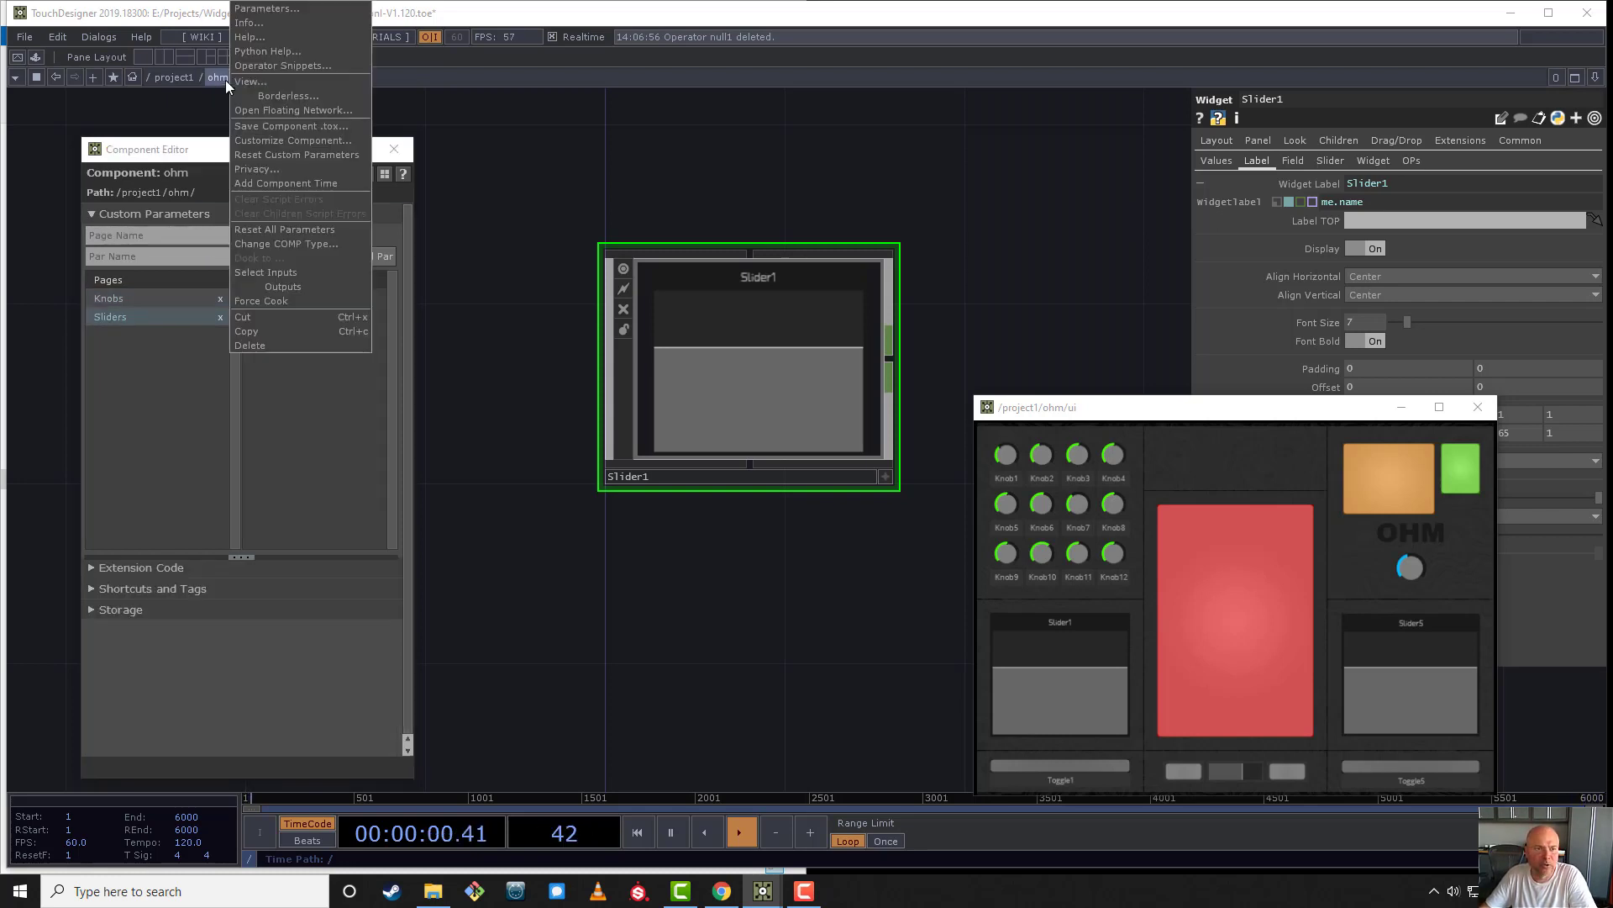
left_click(274, 10)
left_click_drag(273, 24, 789, 583)
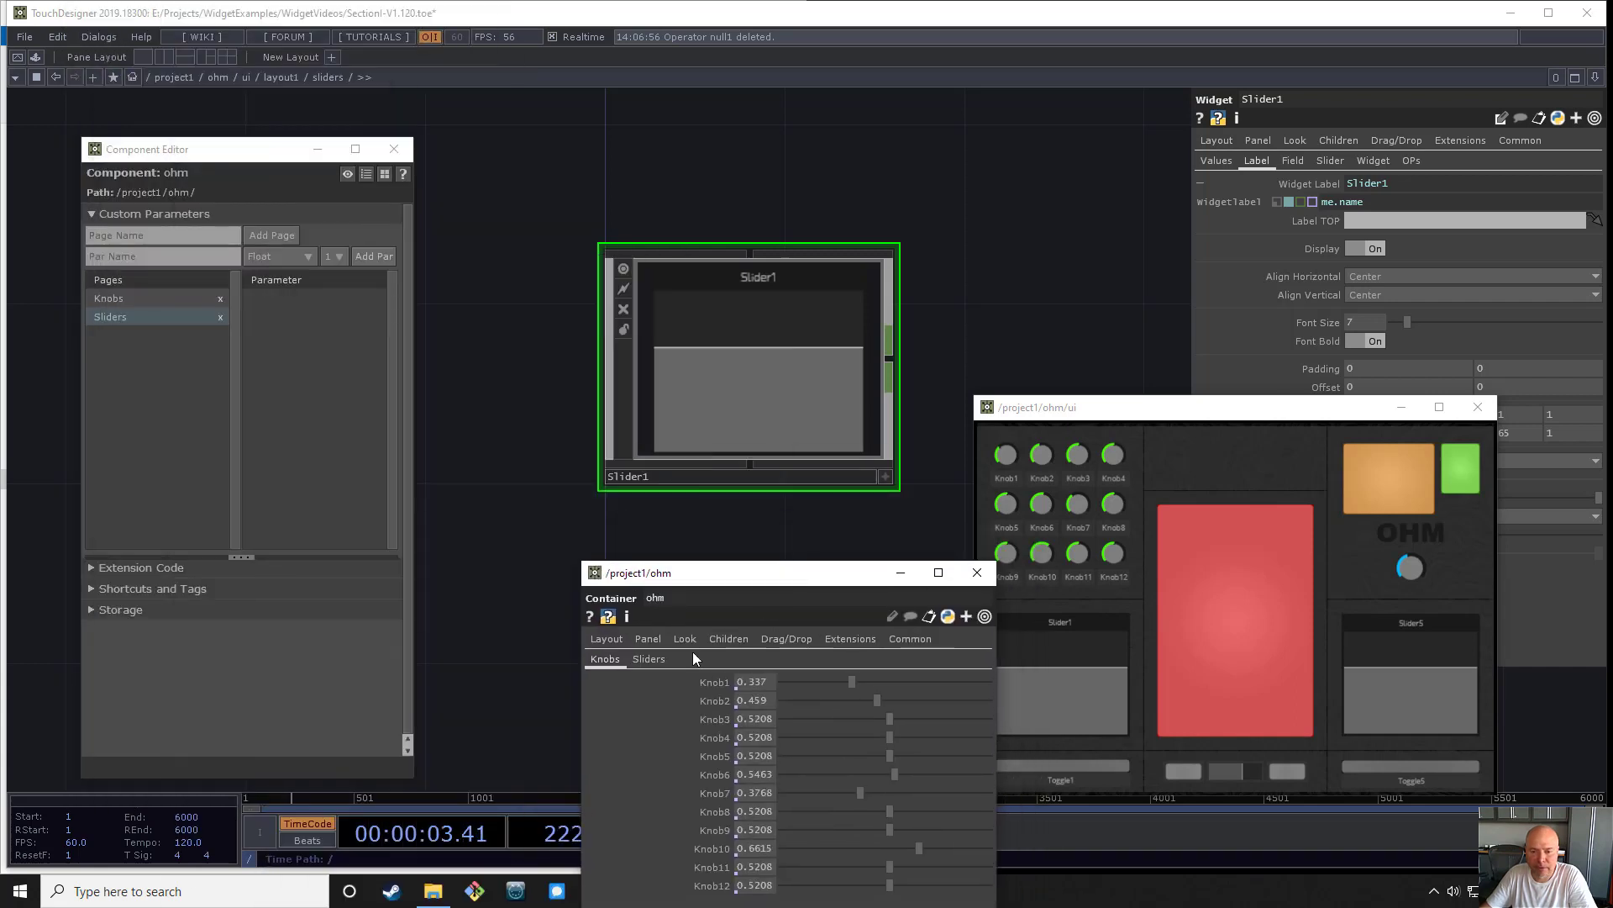
left_click(649, 660)
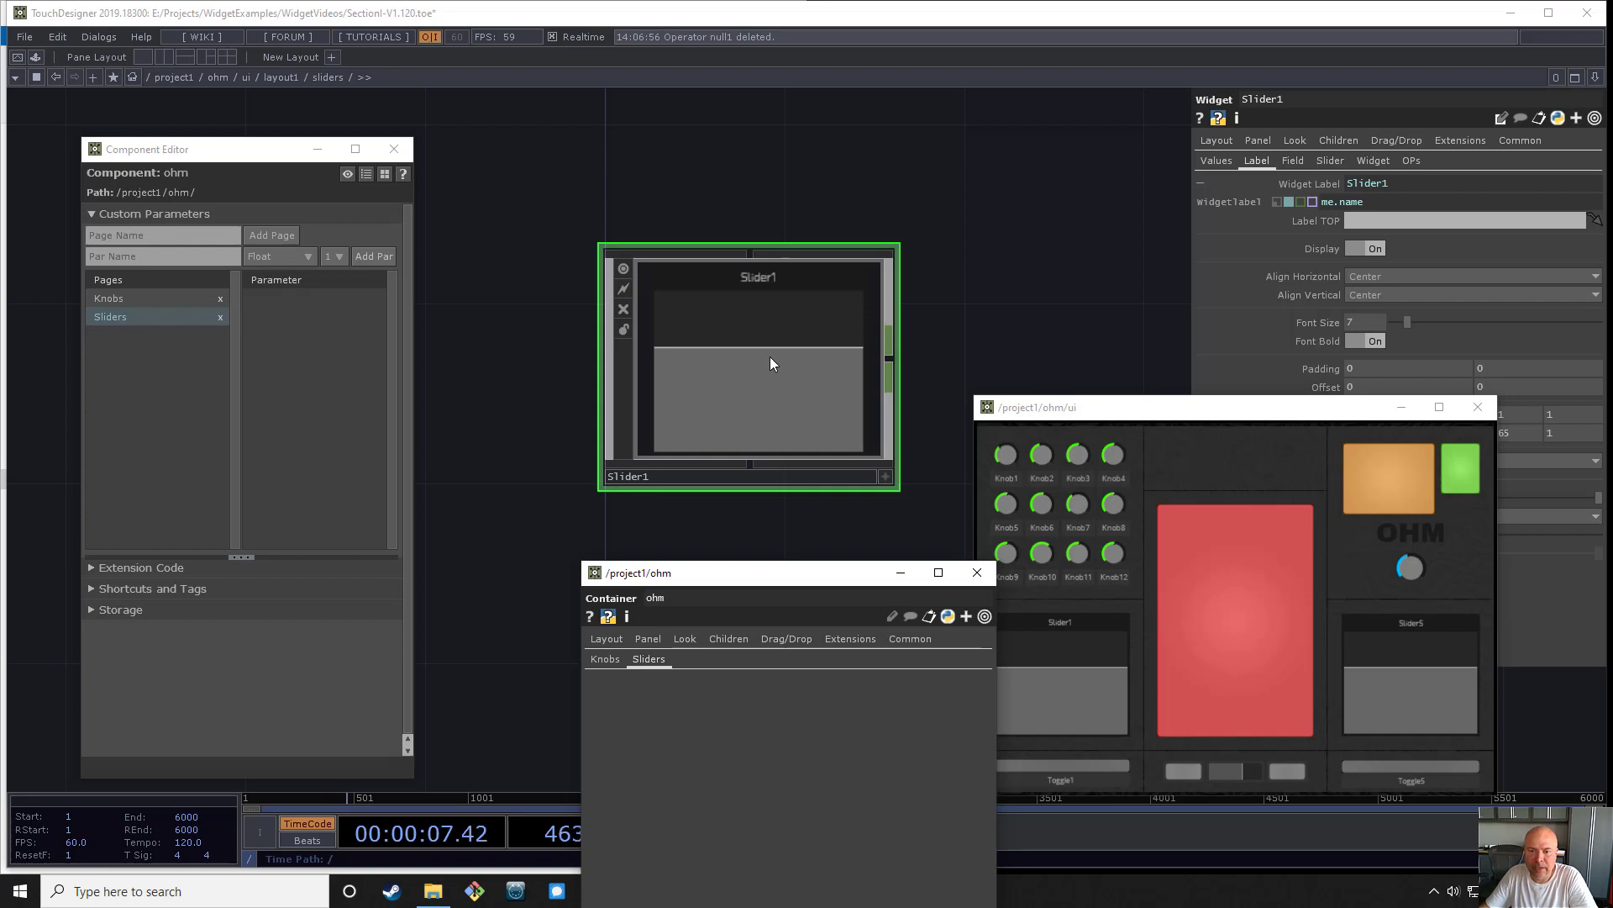
- Place a Replicator COMP beside Slider1 in the sliders network
scroll(770, 357, "down", 5)
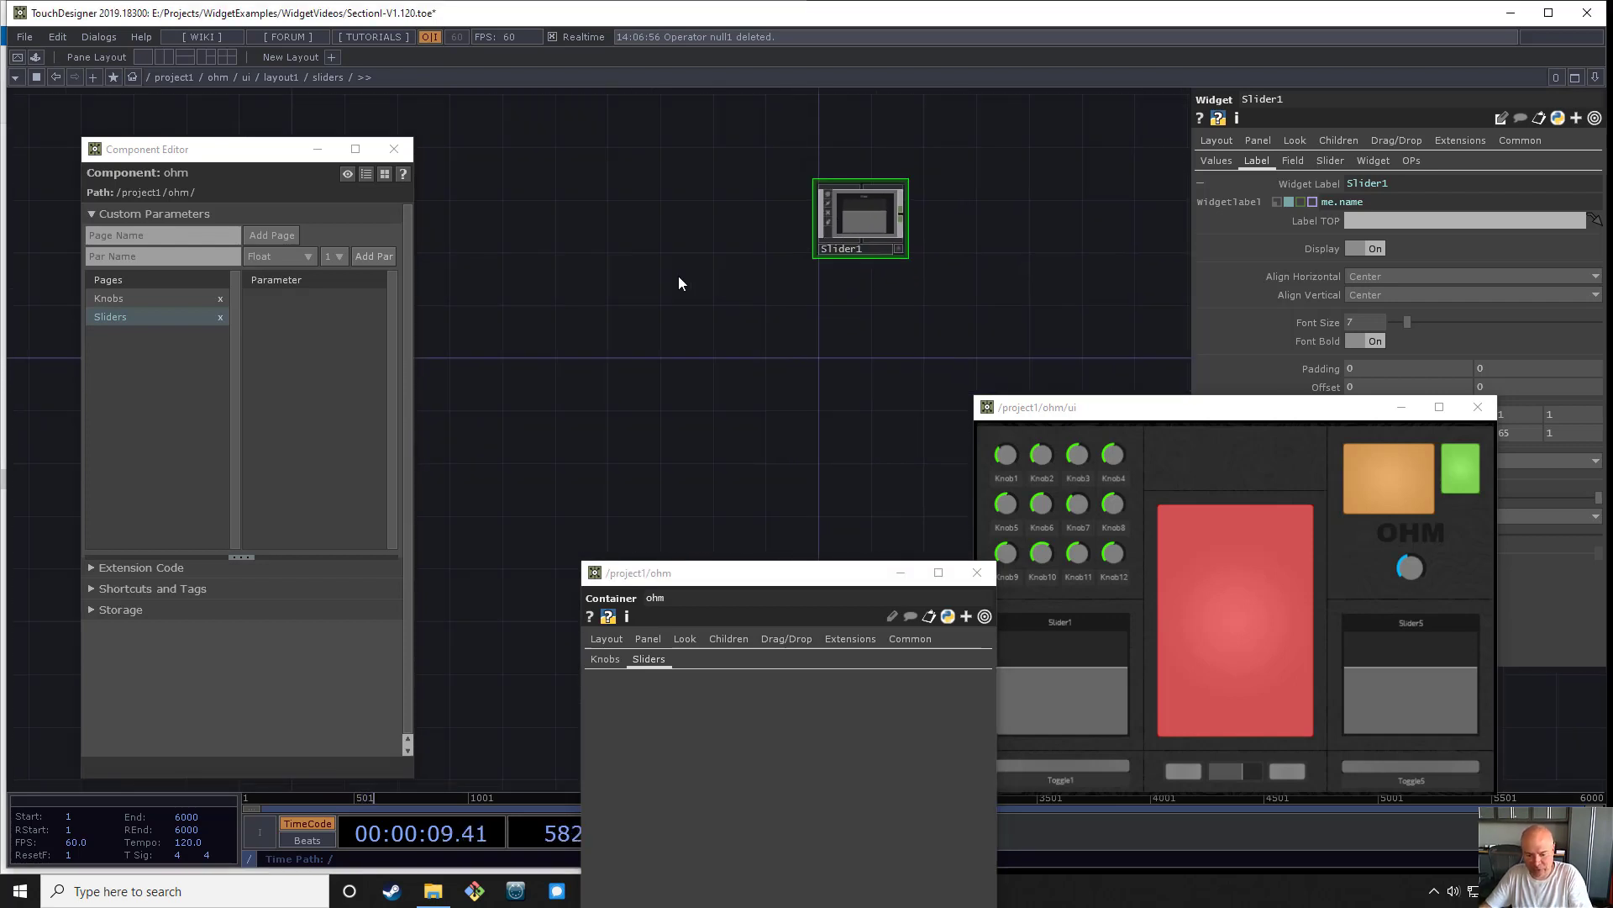
key("Tab")
left_click(353, 82)
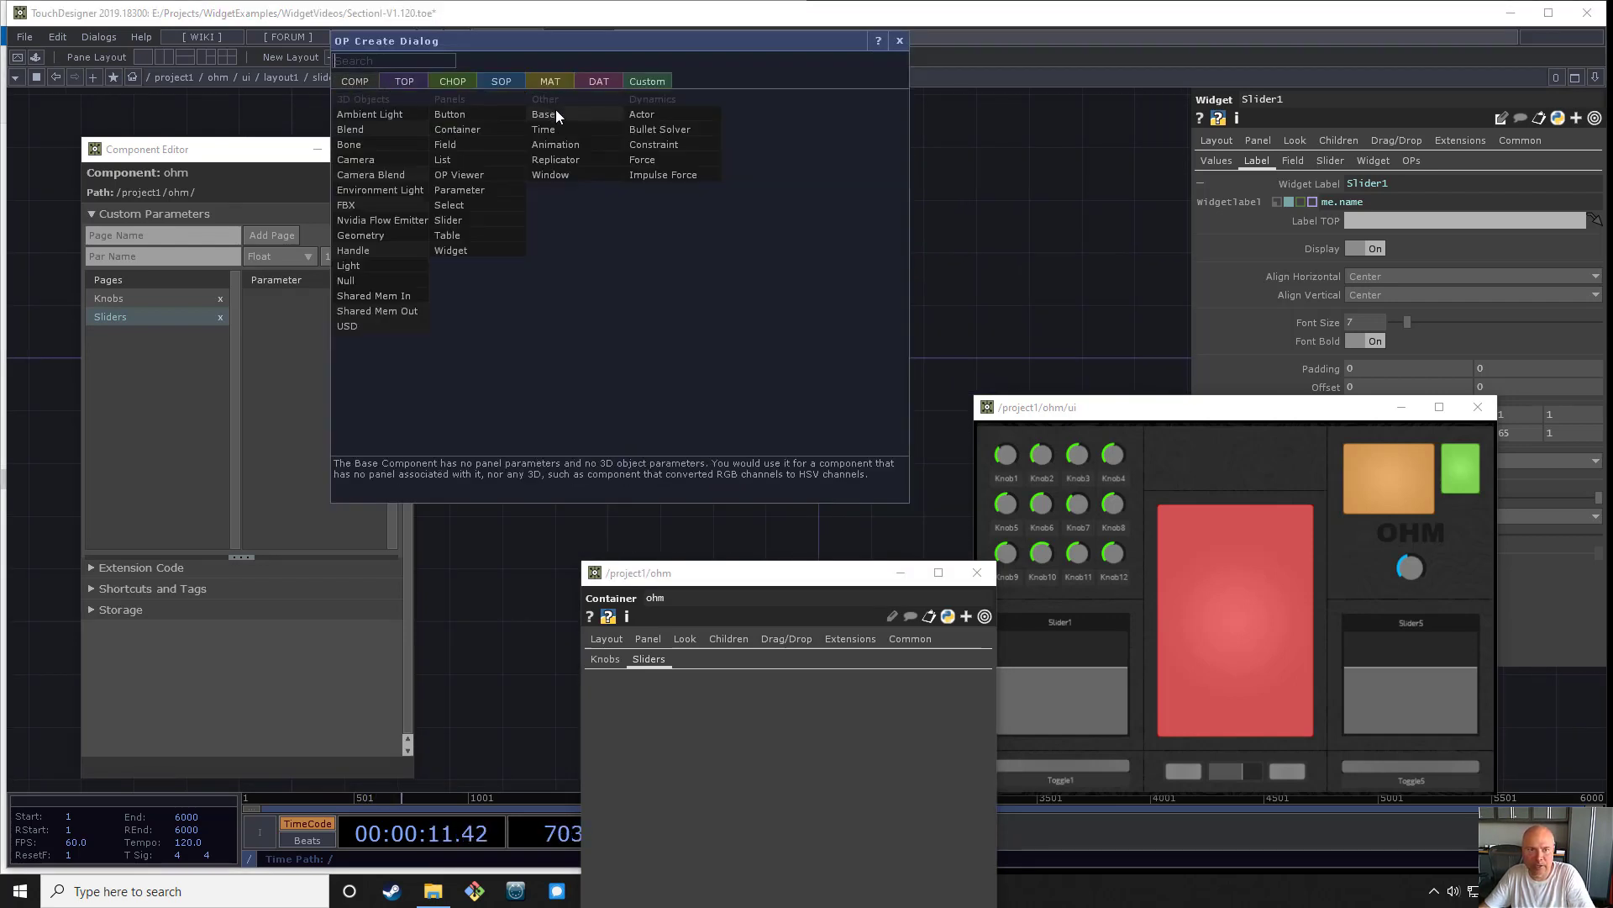
left_click(556, 160)
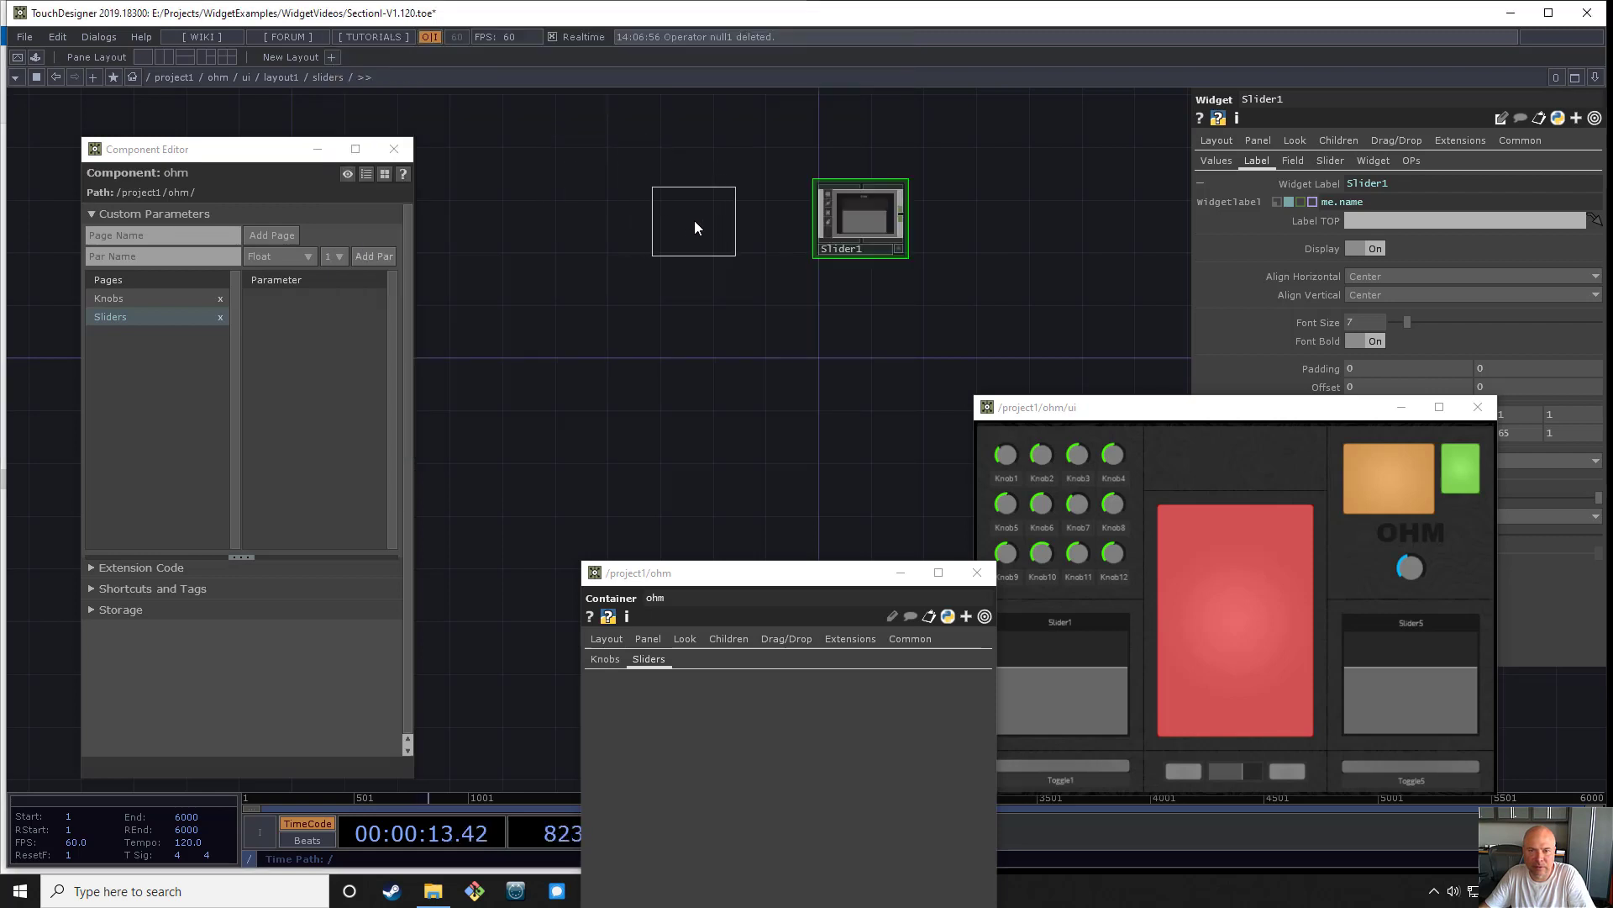
left_click(694, 221)
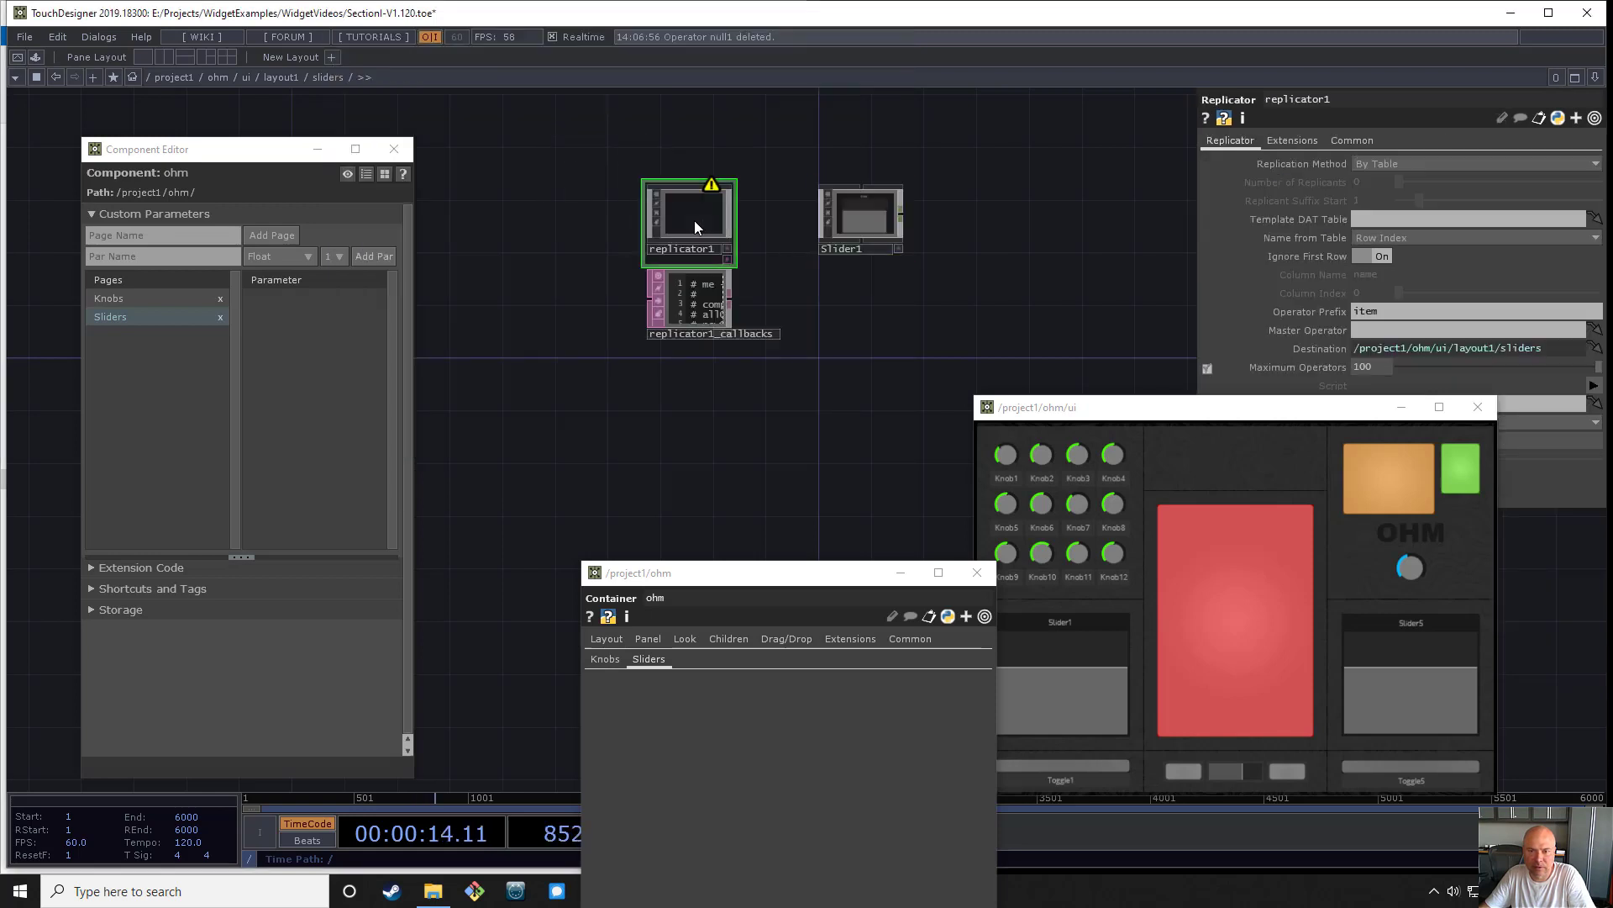
- Configure the replicator to work By Number with master operator Slider1, operator prefix Slider and 4 replicants
left_click(1383, 180)
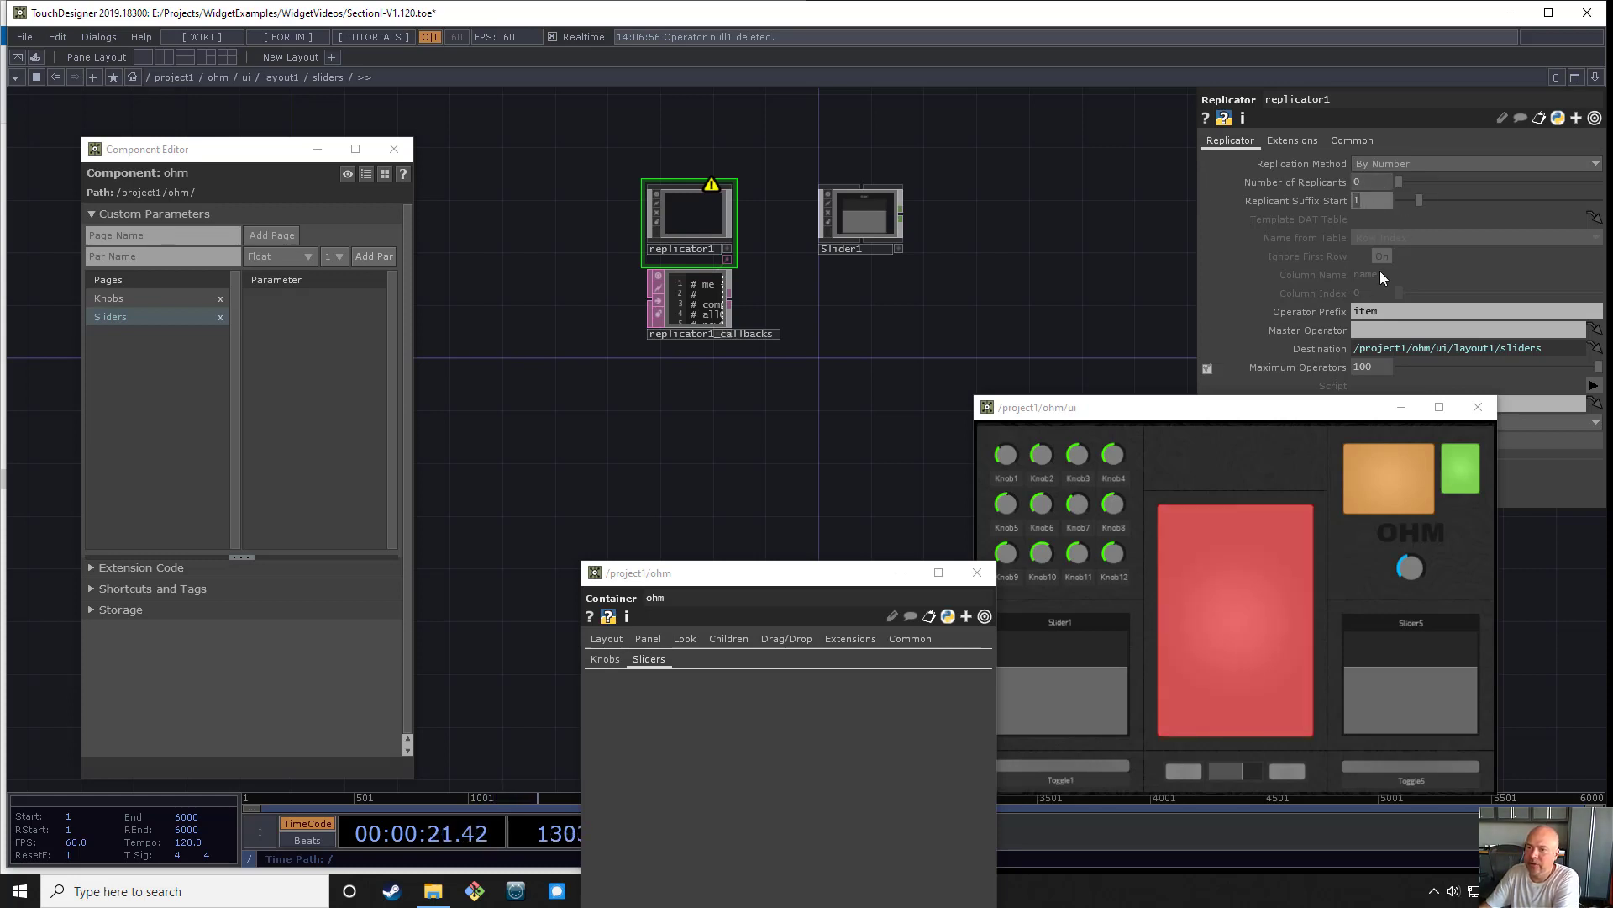
left_click(1378, 310)
left_click(1379, 330)
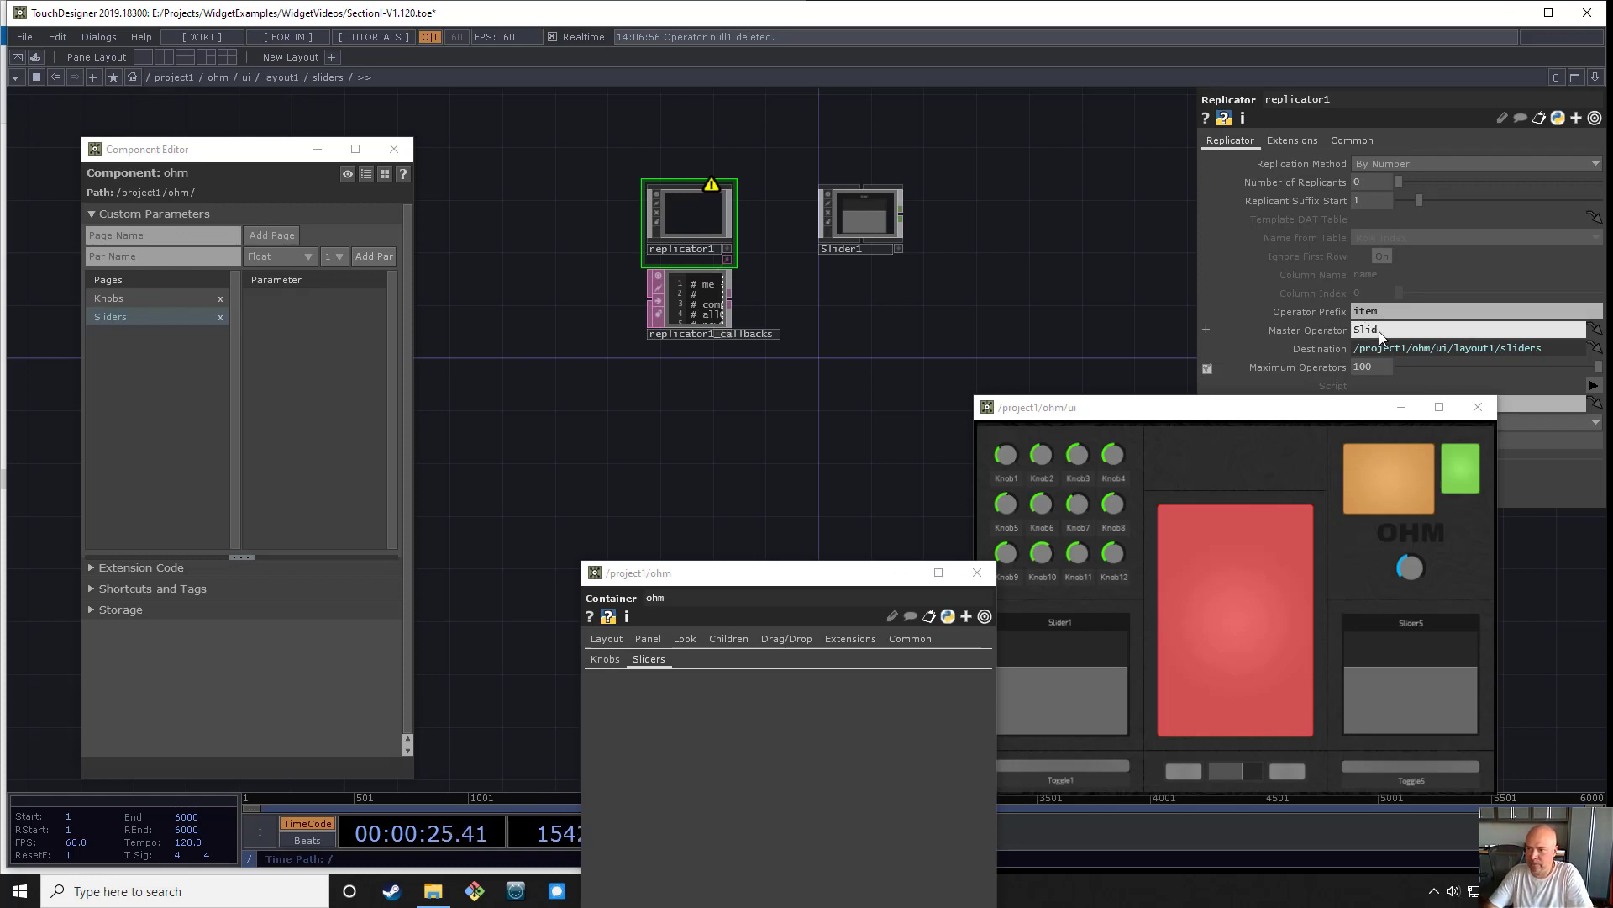
type("Slider1")
key("Return")
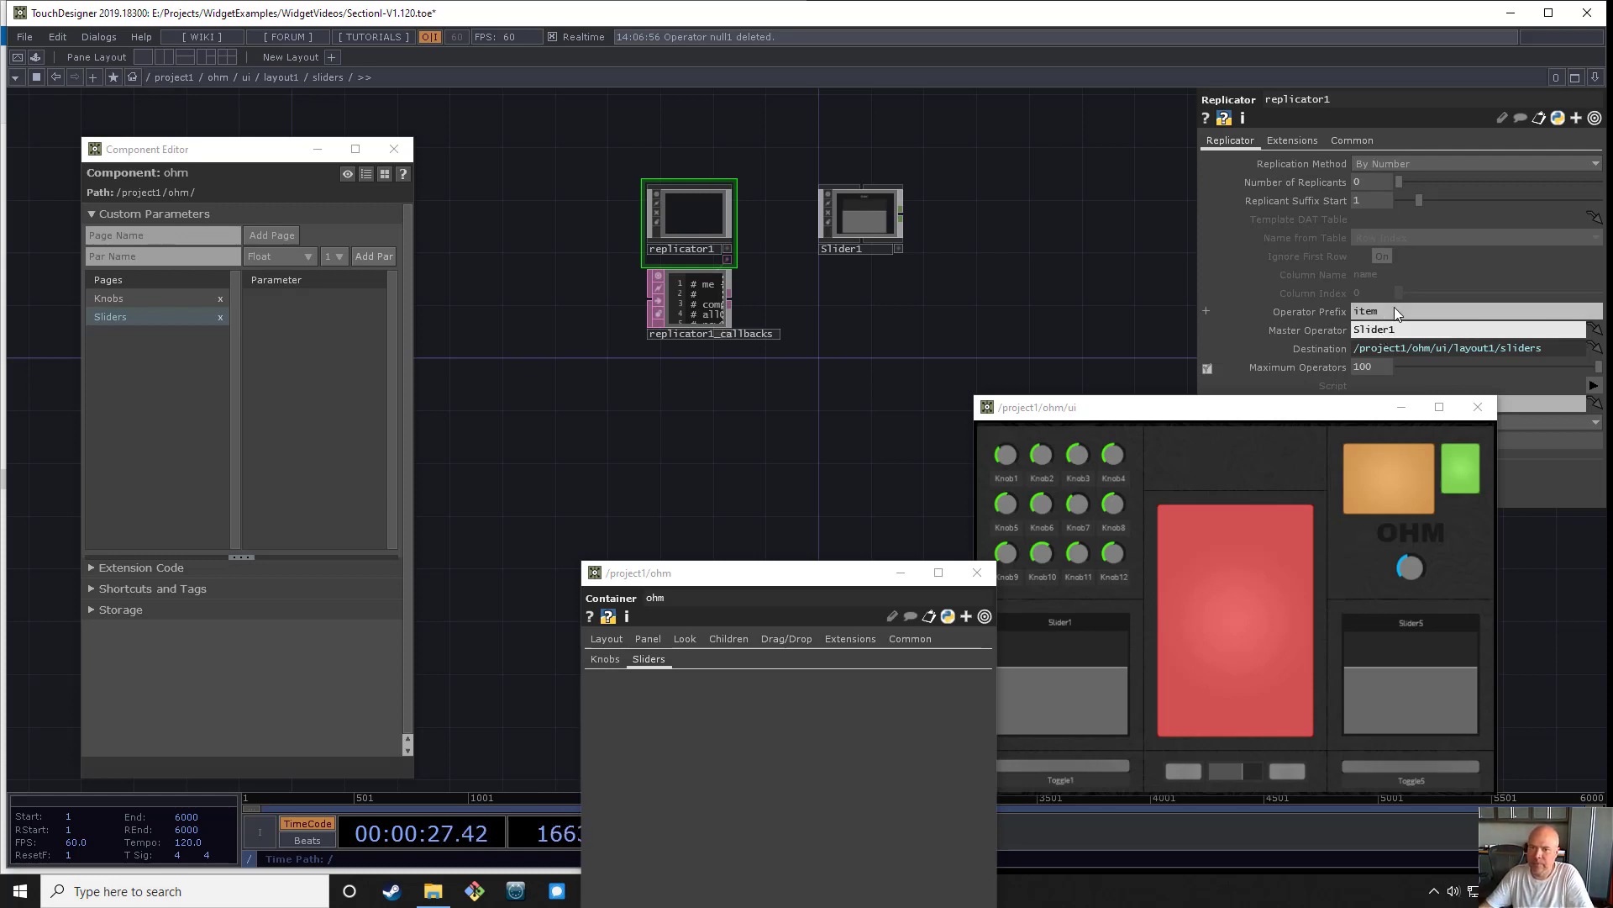
left_click(1376, 310)
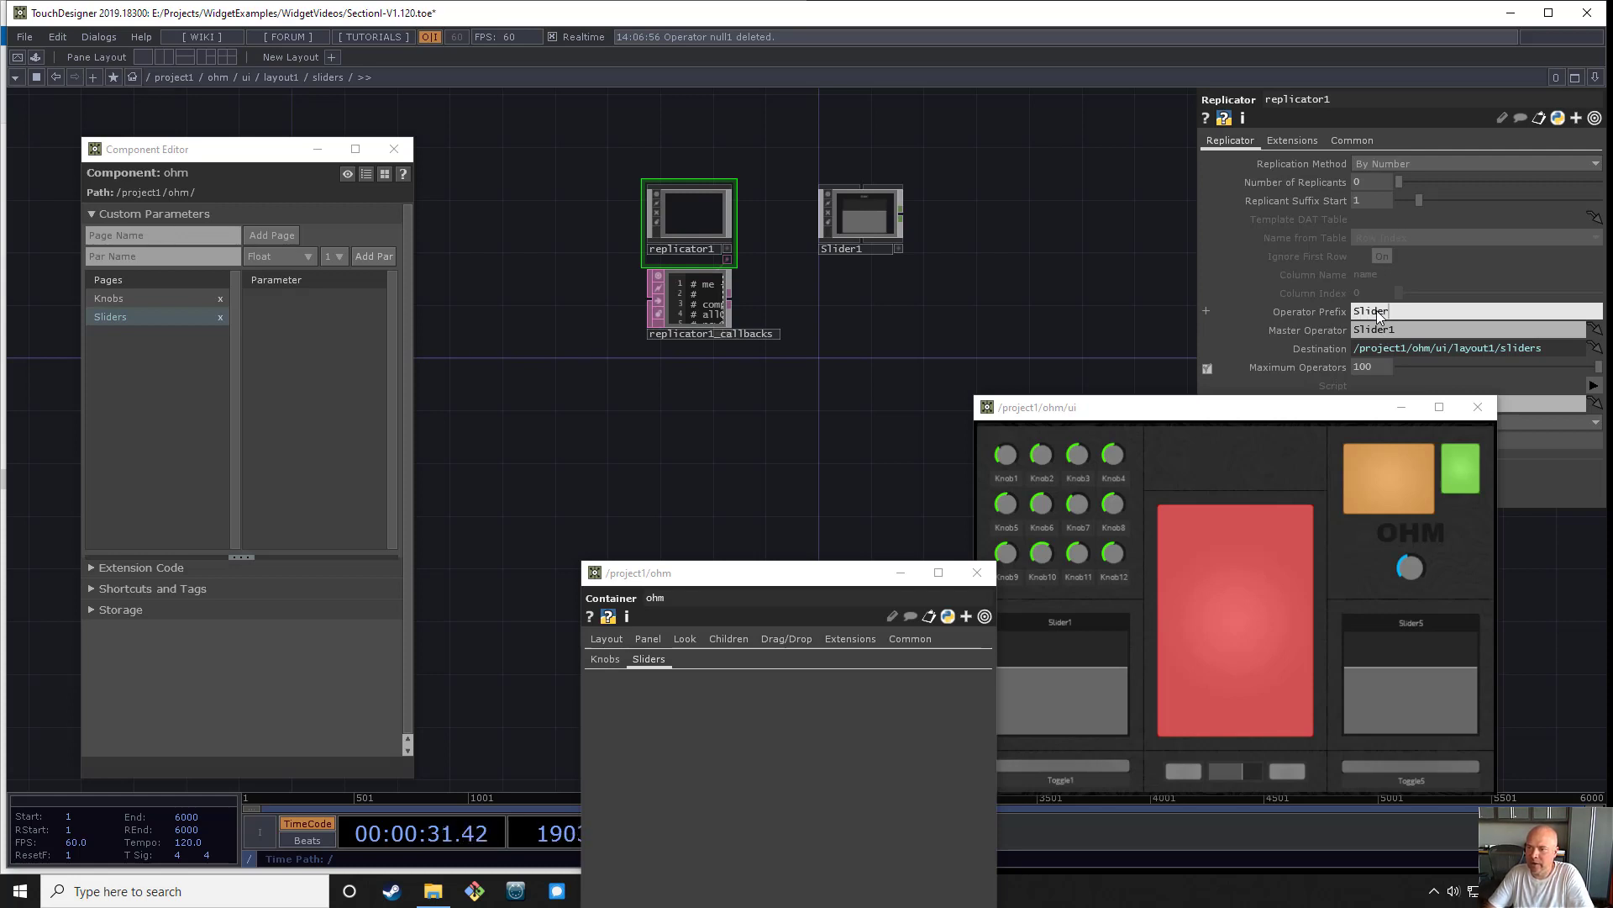
key("Return")
left_click(1373, 179)
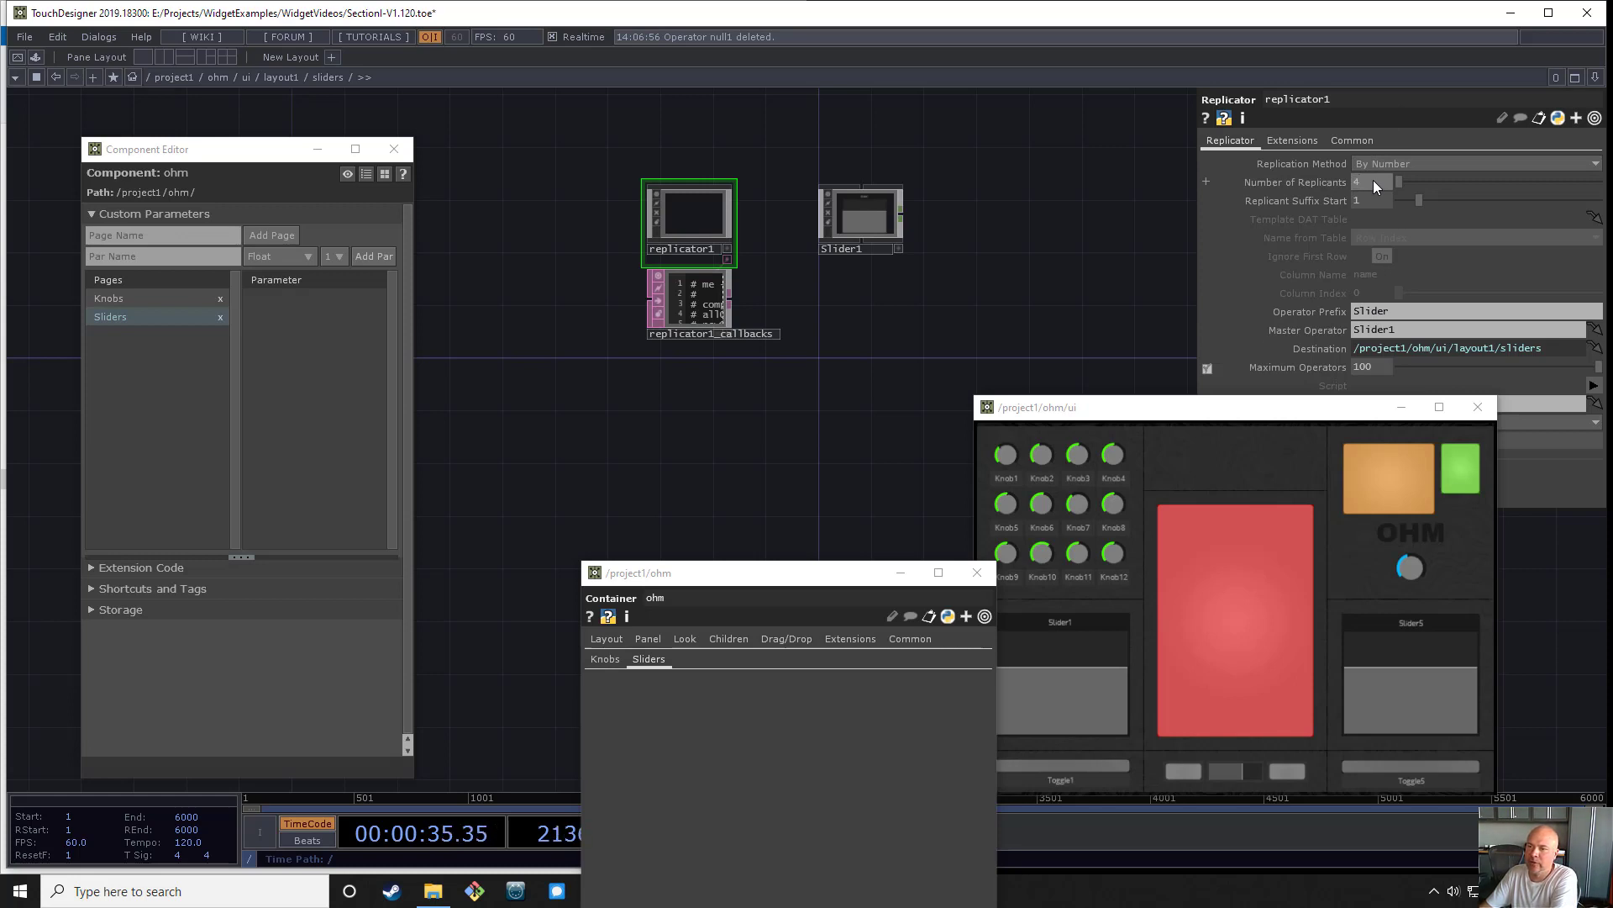
type("4")
key("Return")
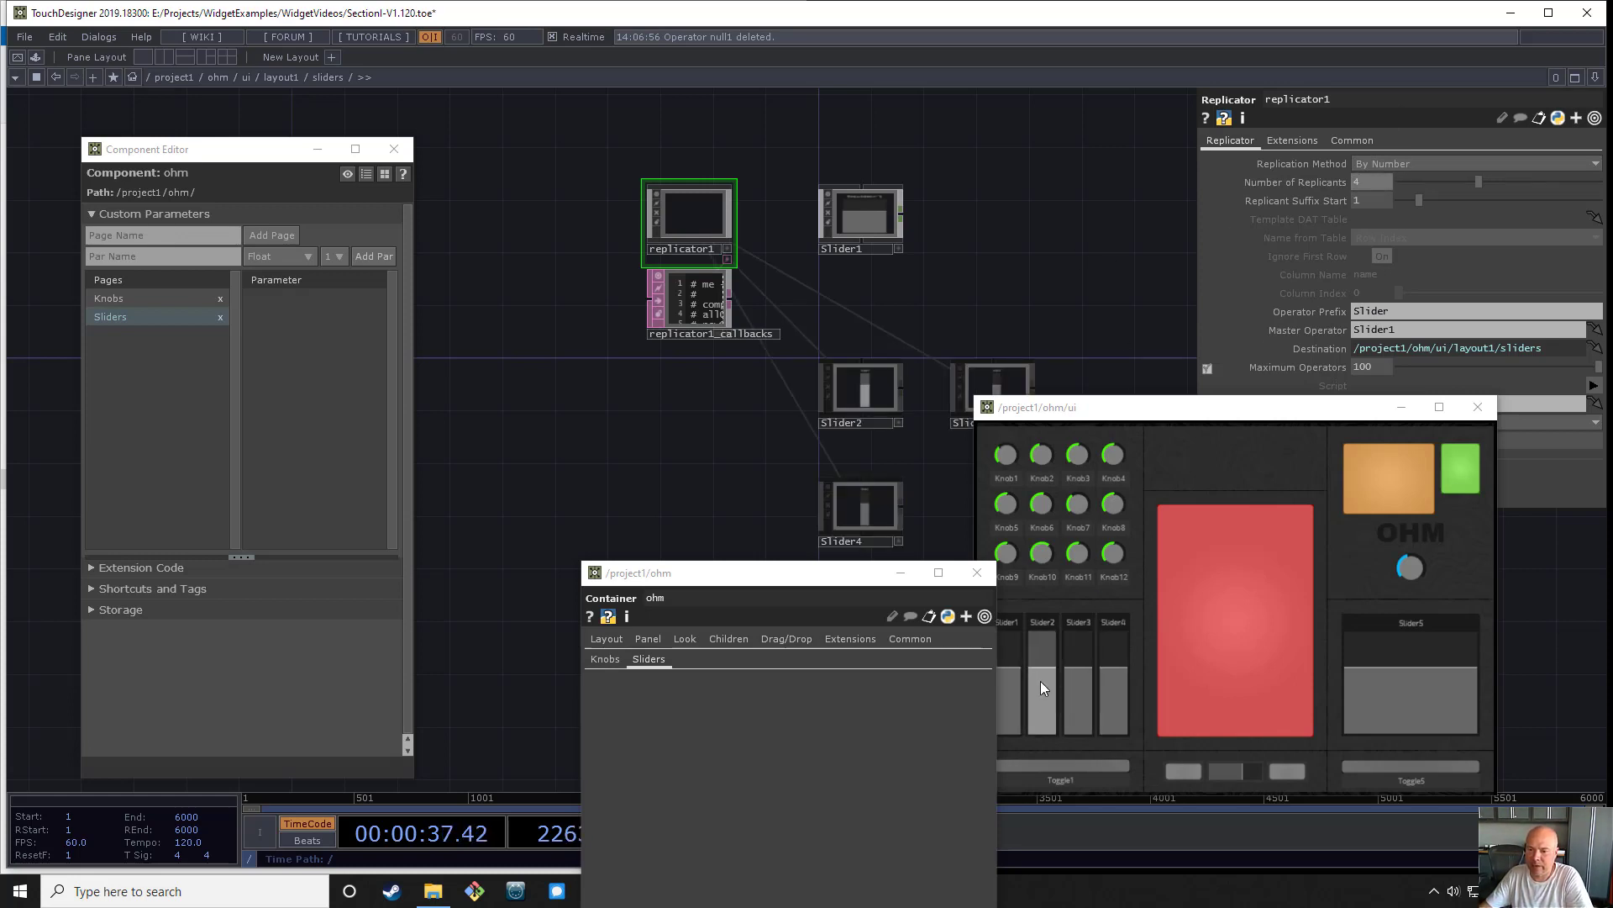
- Set the replicator's Layout to Vertical so the slider copies stack in one column
left_click_drag(869, 205, 860, 191)
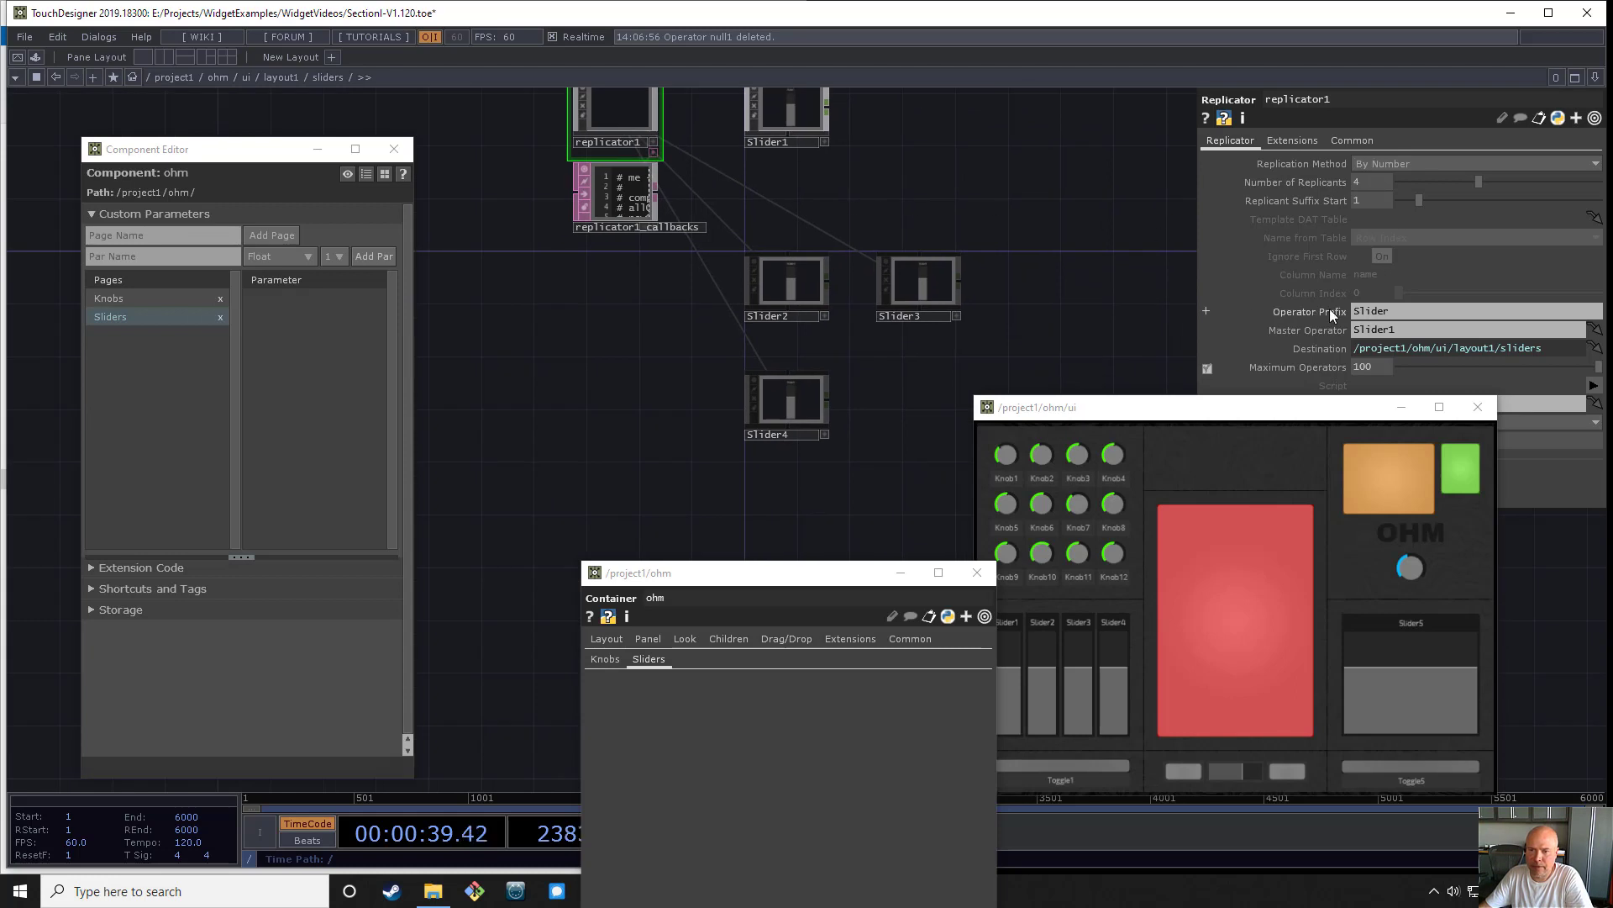
left_click_drag(1335, 415, 1335, 505)
left_click(1364, 424)
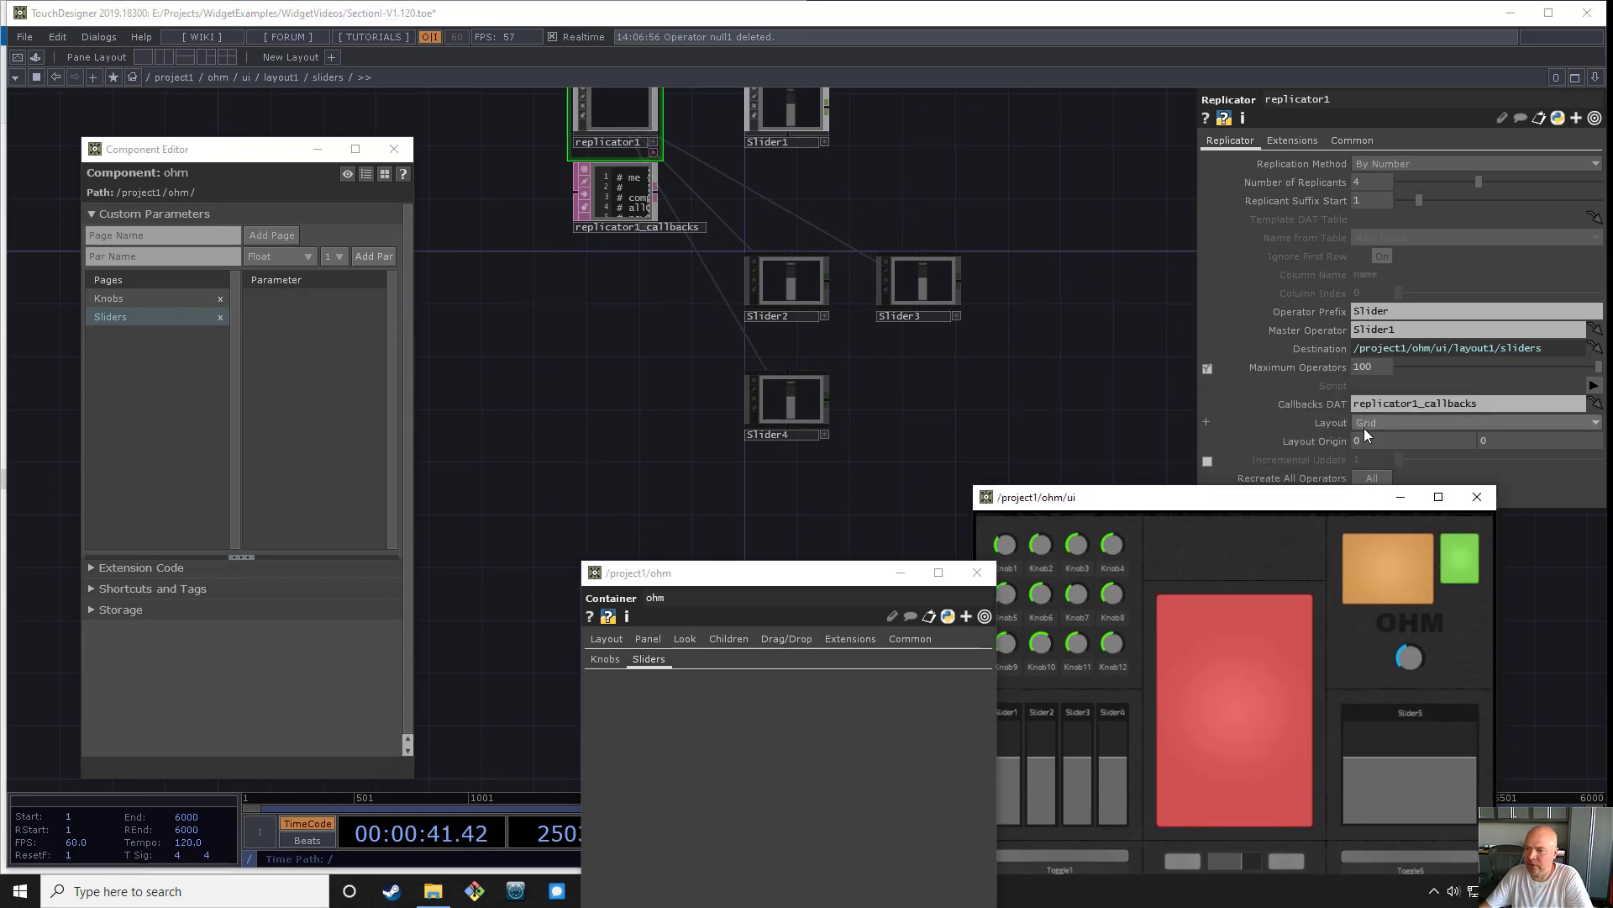
left_click(1375, 466)
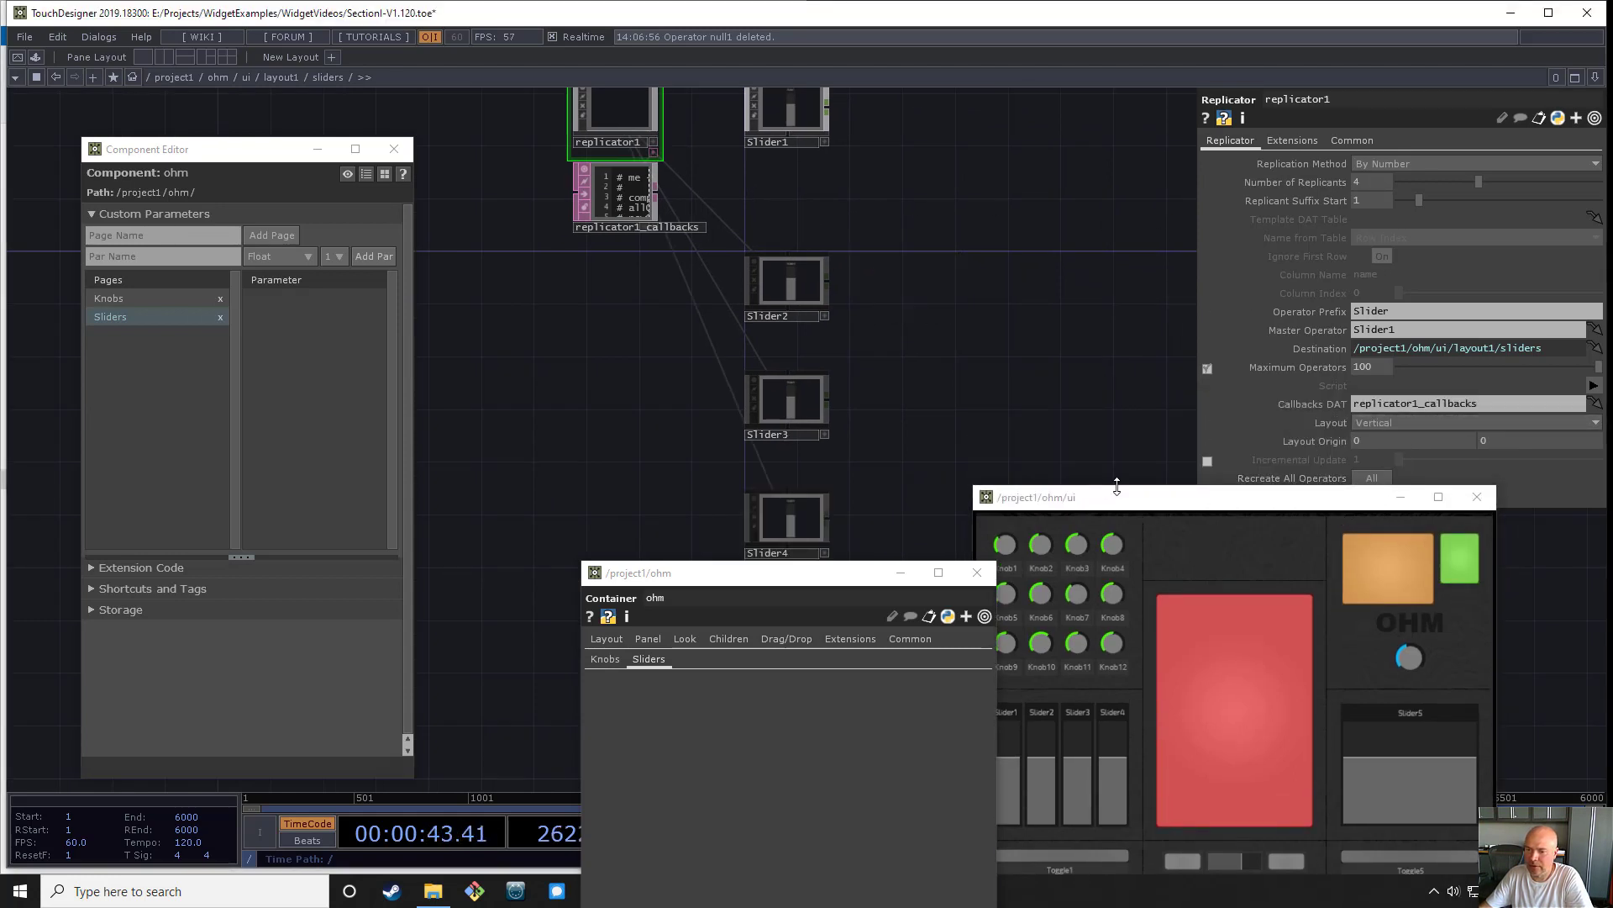
- Select Slider1 through Slider4 and add their values as bound custom parameters on ohm's Sliders page
left_click_drag(1212, 495, 1249, 228)
left_click_drag(530, 407, 563, 434)
middle_click_drag(886, 180, 935, 465)
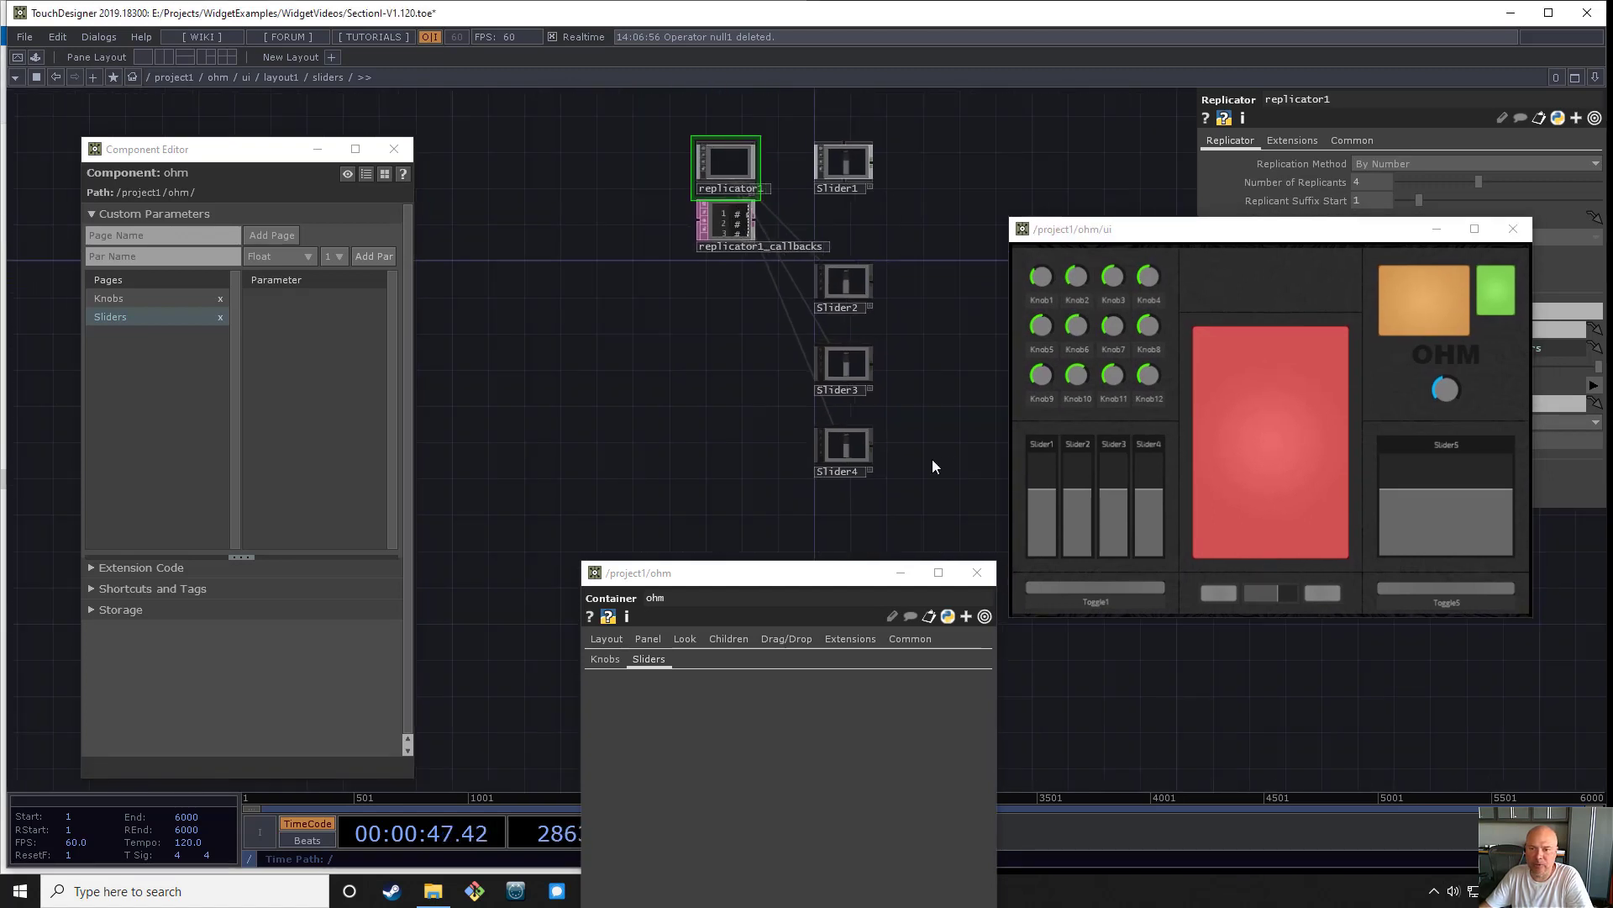
right_click_drag(859, 189, 849, 163)
left_click_drag(849, 163, 335, 344)
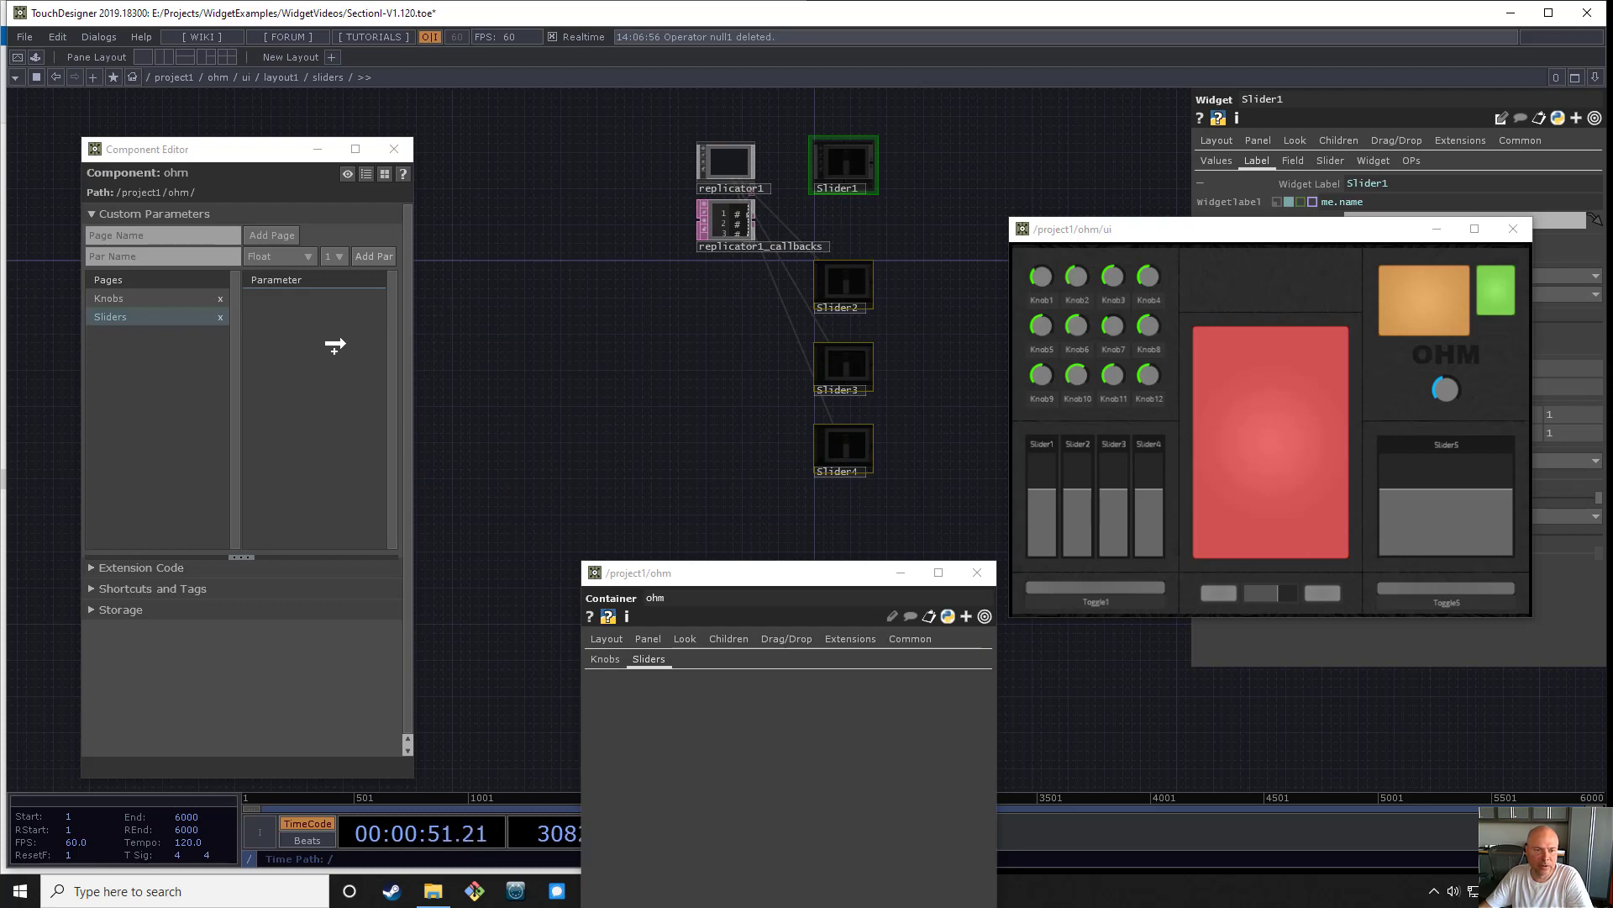
left_click_drag(335, 345, 335, 344)
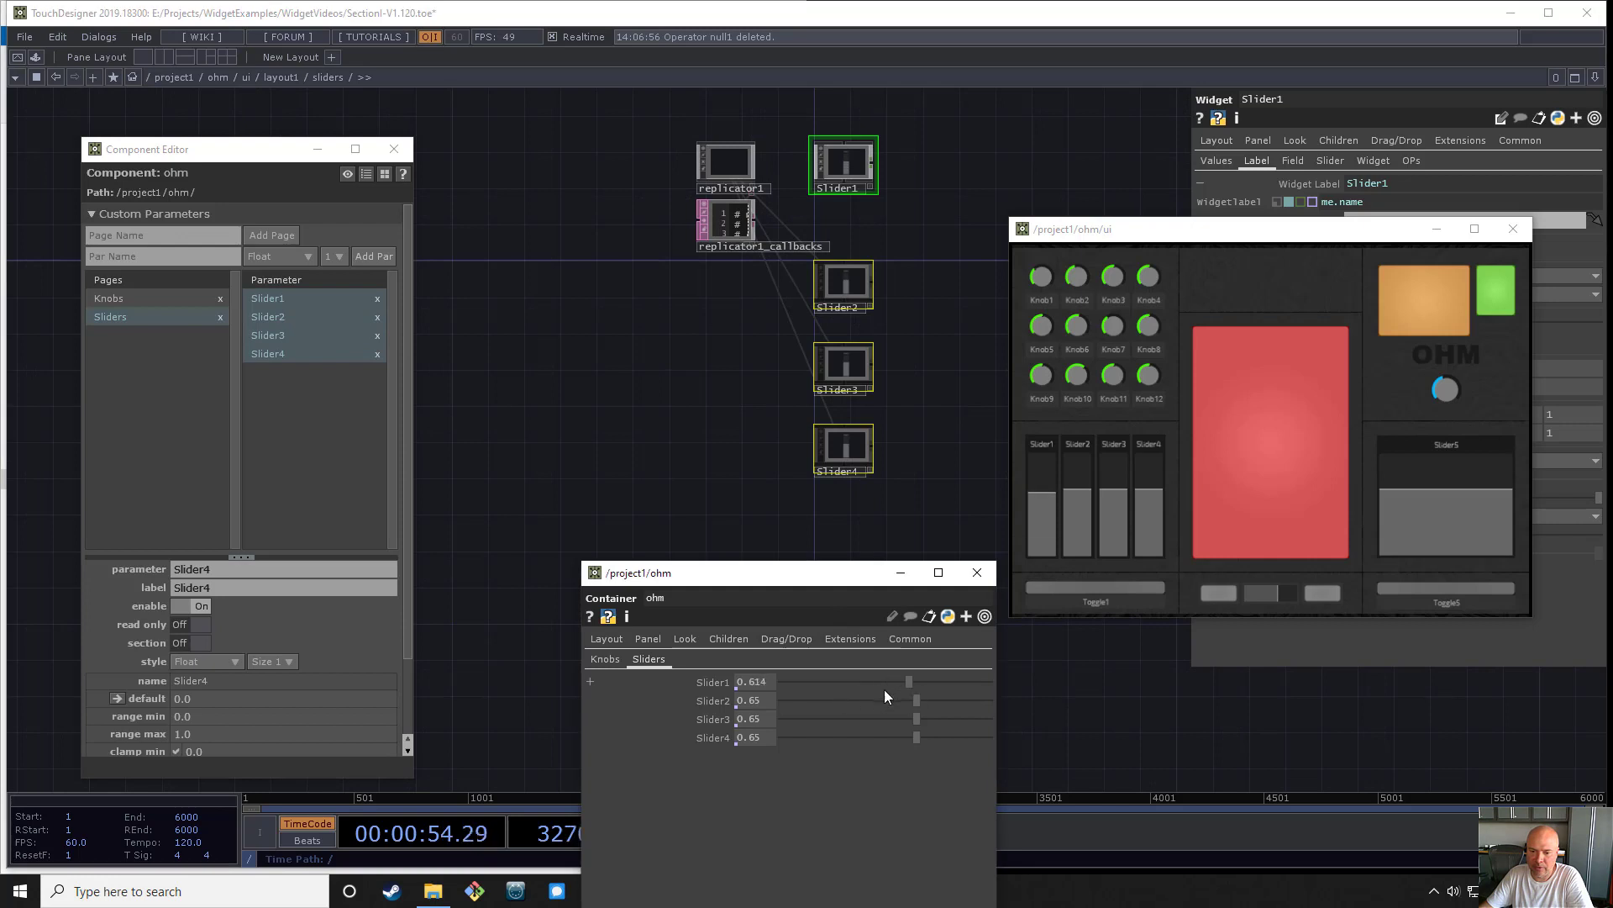
- Test the bindings by setting ohm's Slider1 to about 0.38, Slider2 to 0.39 and Slider3 to 0.28
mouse_move(1046, 504)
left_mouse_down()
mouse_move(1072, 508)
mouse_move(1042, 492)
left_mouse_up()
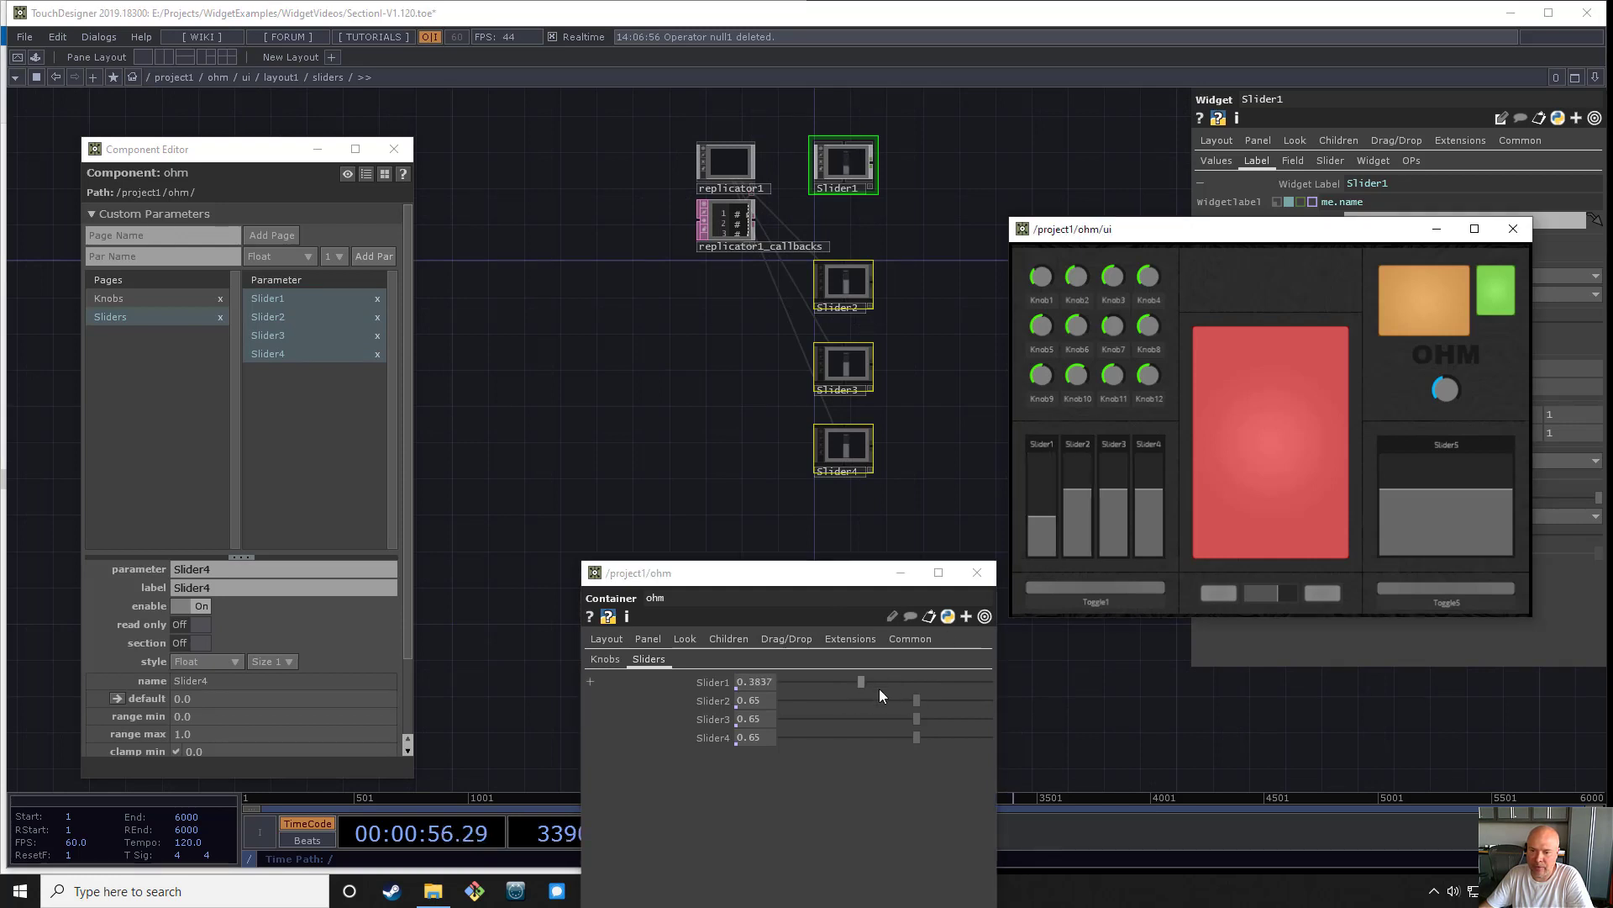
left_click_drag(916, 701, 843, 710)
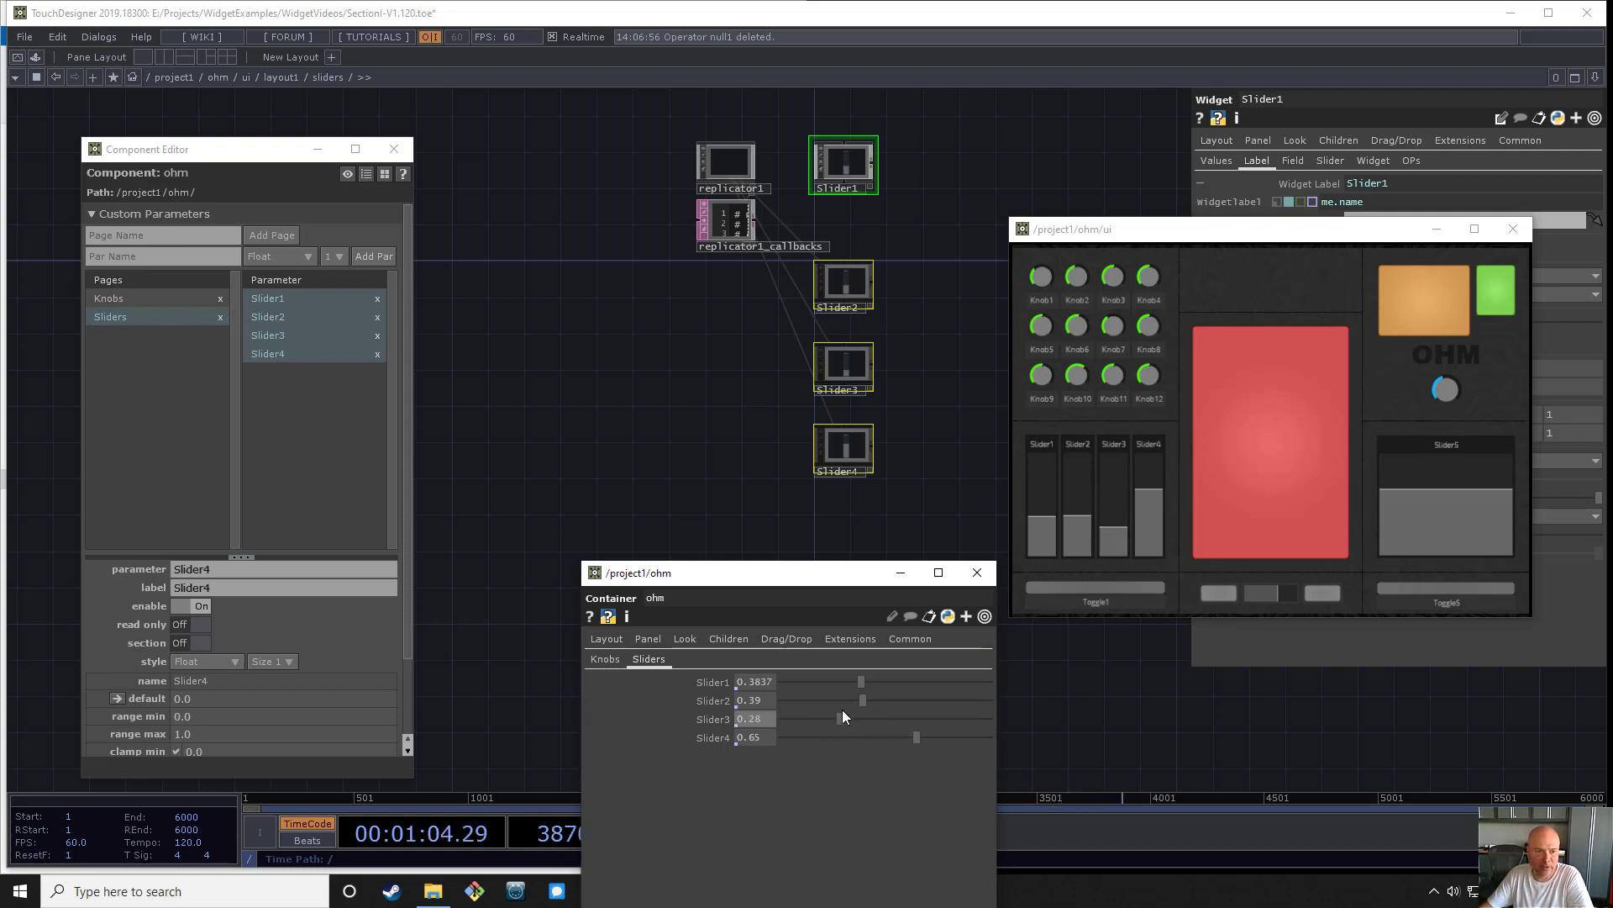
left_click(687, 406)
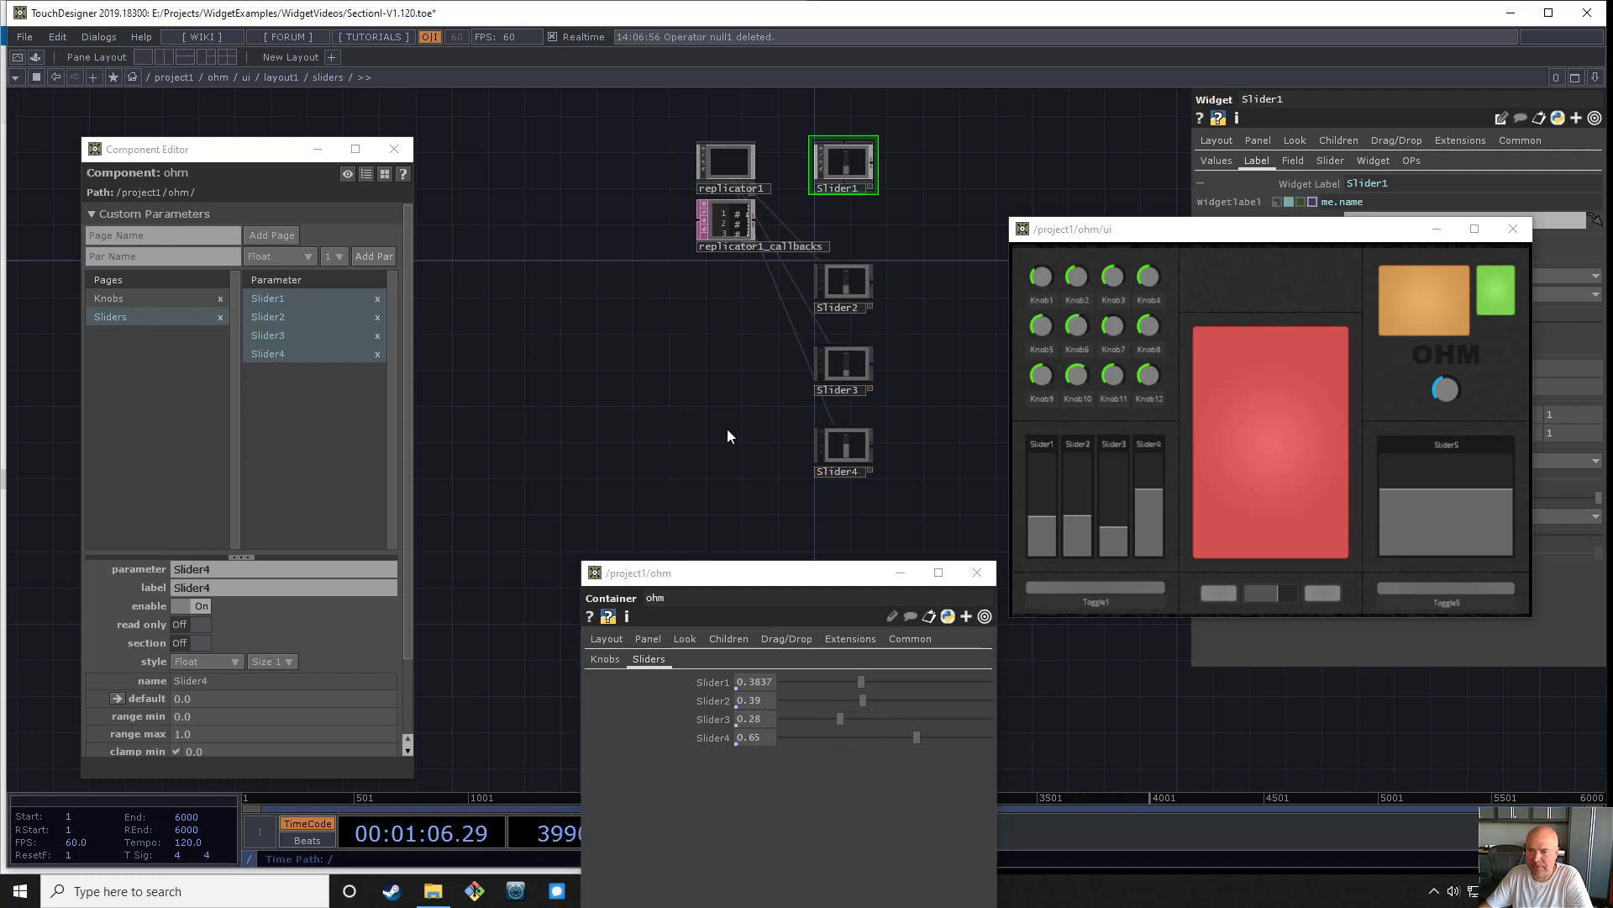
- Go from the sliders network into layout1's toggles component and bring Toggle1 into close view
left_click_drag(684, 414, 705, 390)
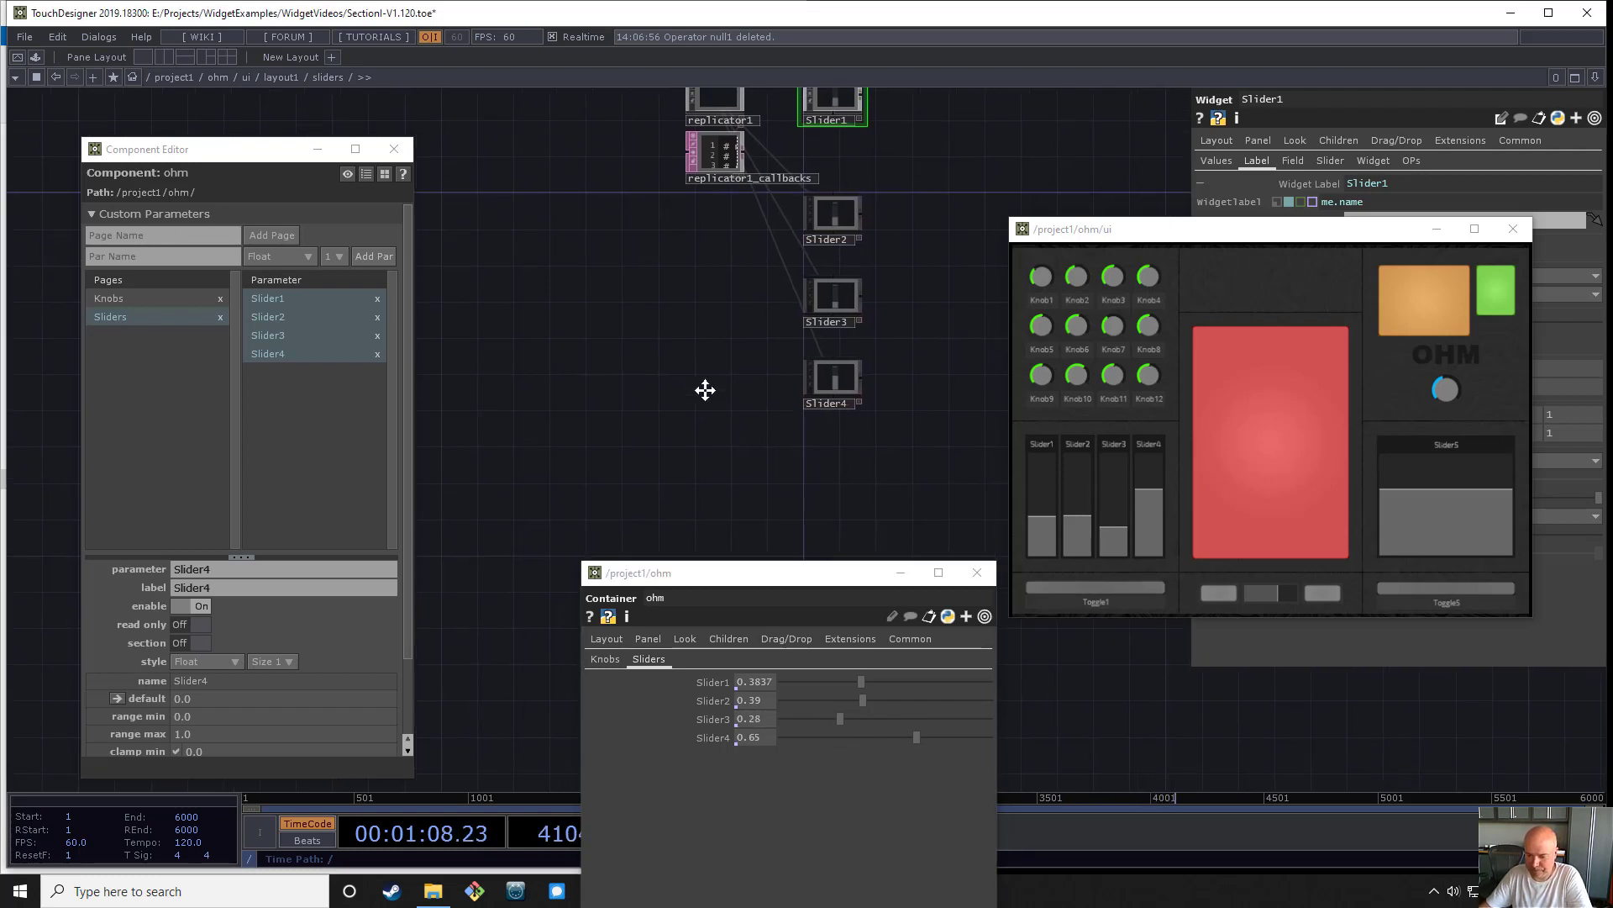
key("u")
scroll(710, 252, "down", 5)
scroll(709, 440, "up", 5)
key("i")
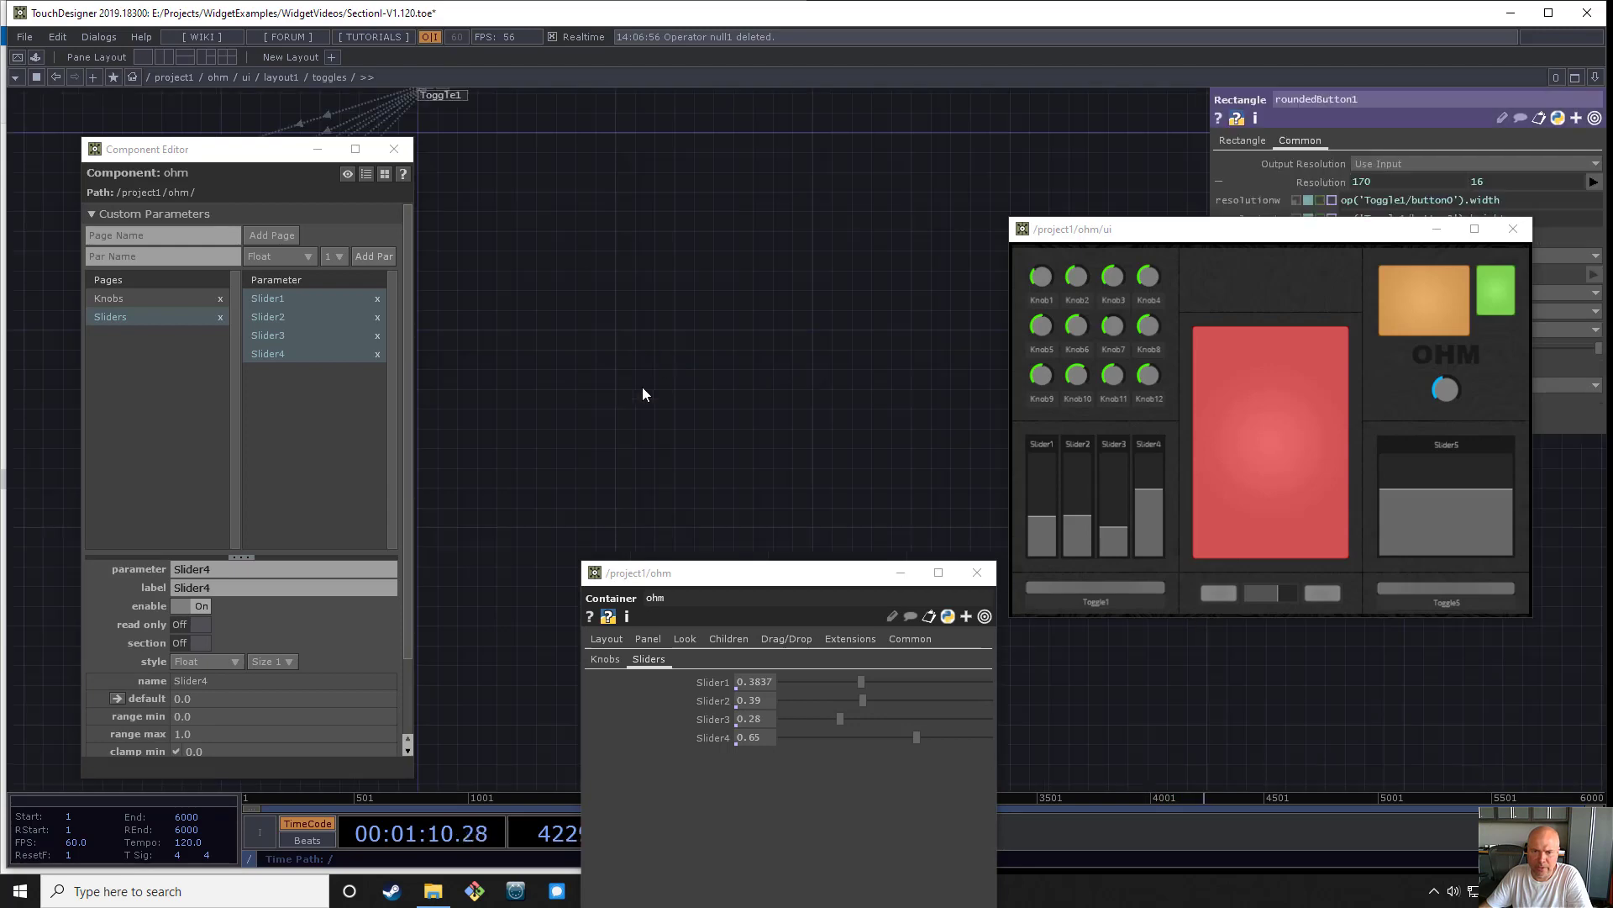
left_click_drag(711, 300, 1135, 487)
left_click_drag(754, 461, 758, 408)
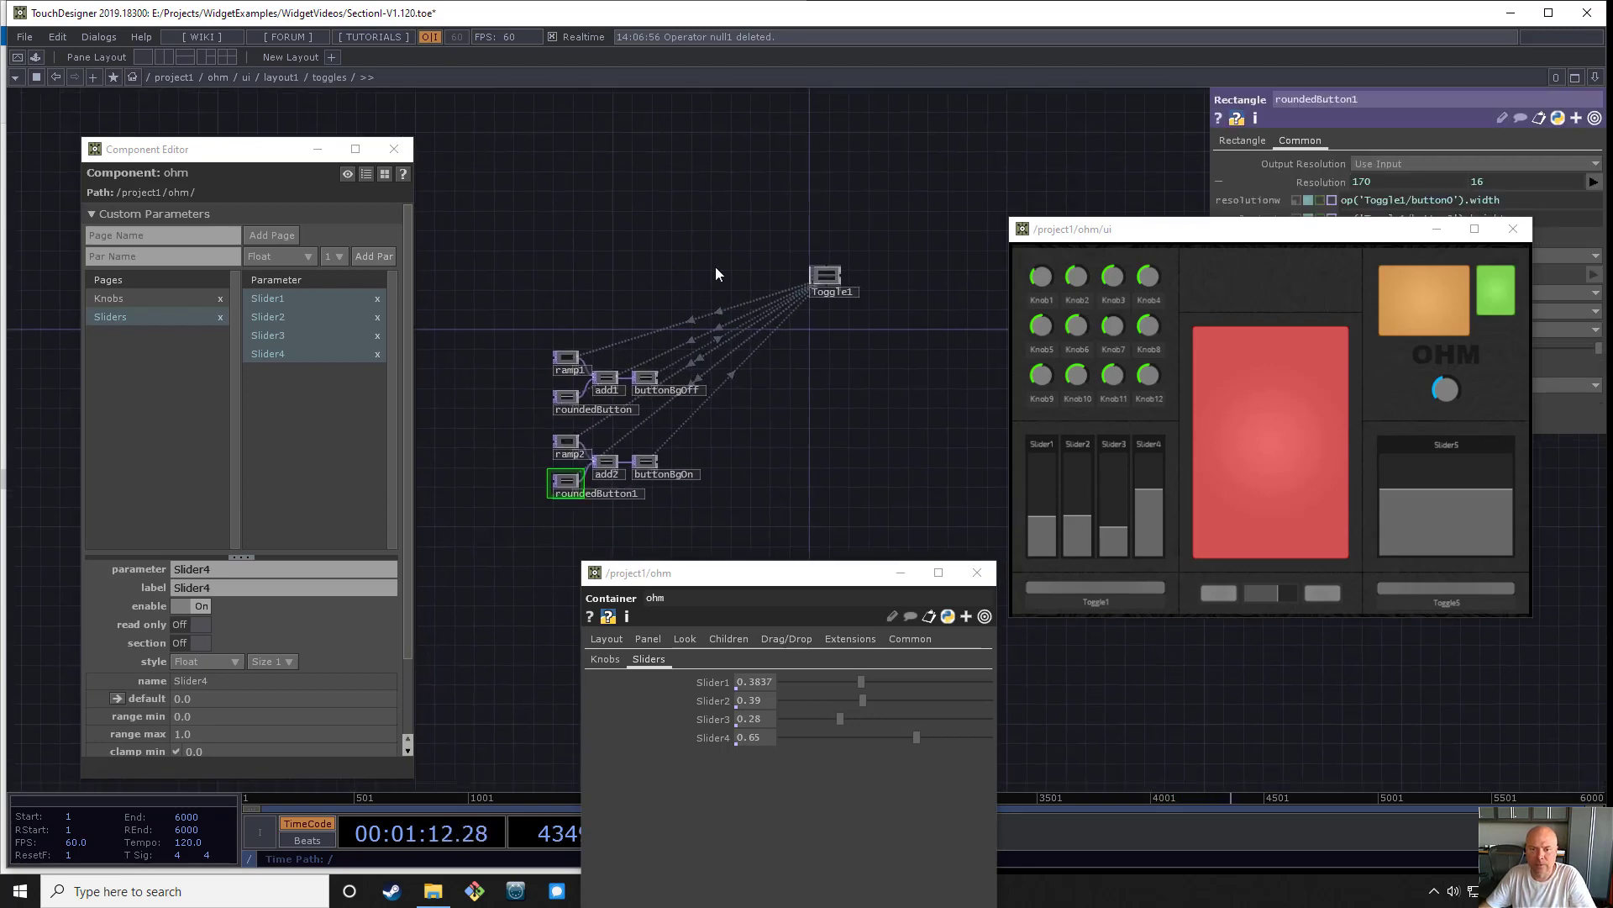
scroll(716, 269, "up", 6)
left_click_drag(684, 266, 706, 130)
scroll(649, 326, "down", 4)
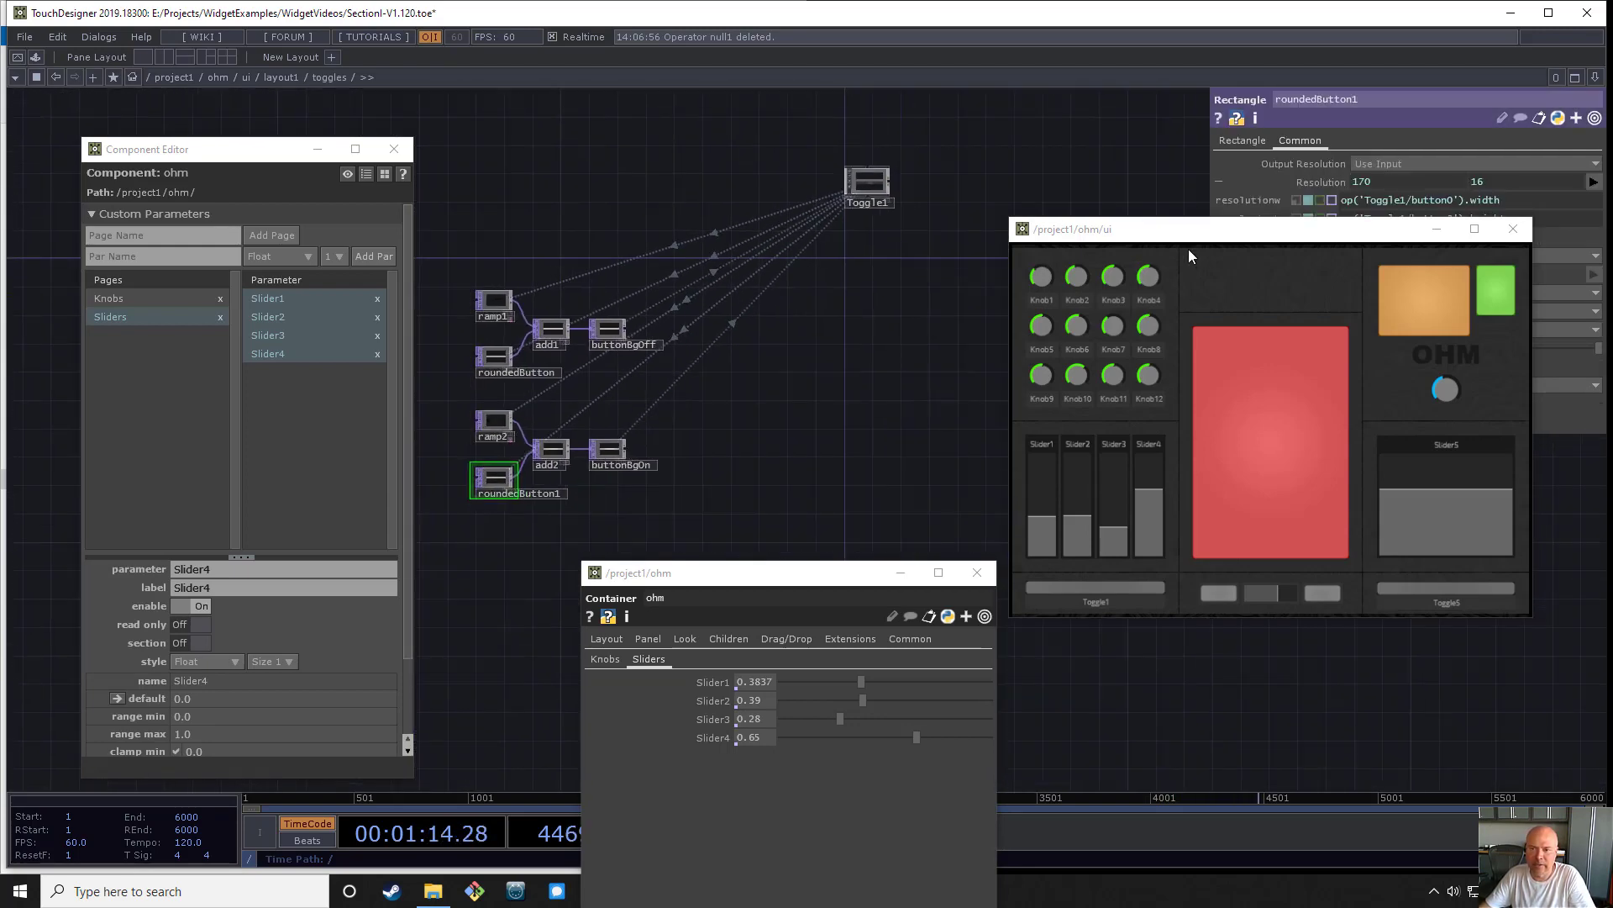
left_click_drag(1210, 229, 1204, 401)
scroll(870, 189, "up", 8)
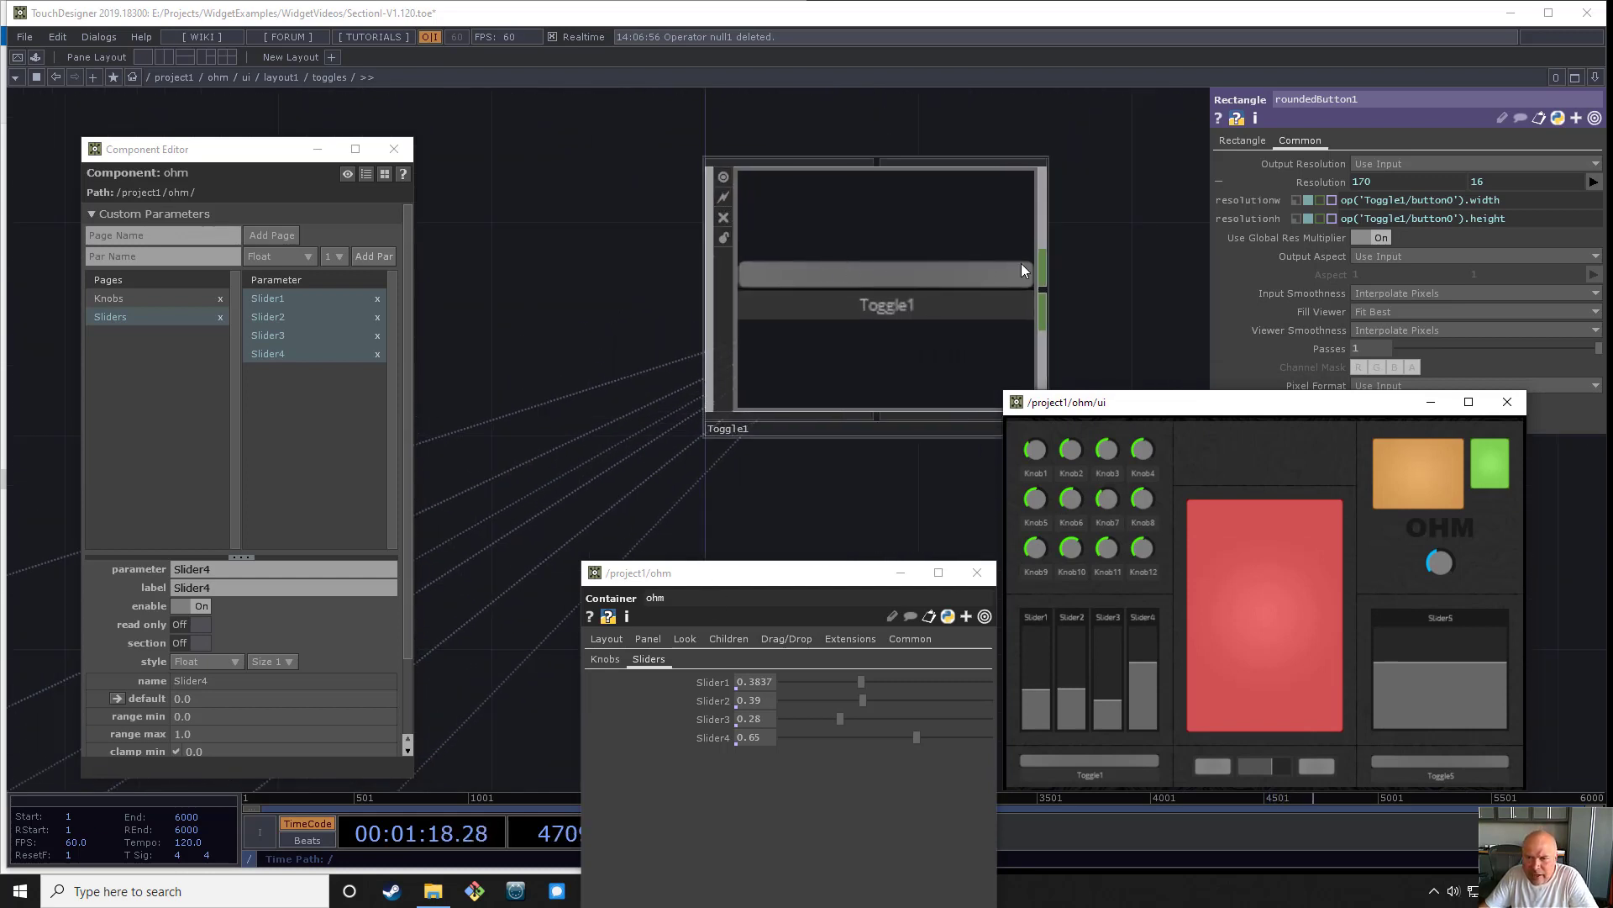
- Switch Toggle1 on and off in the ohm panel and examine the button background operators linked to it
left_click(1114, 775)
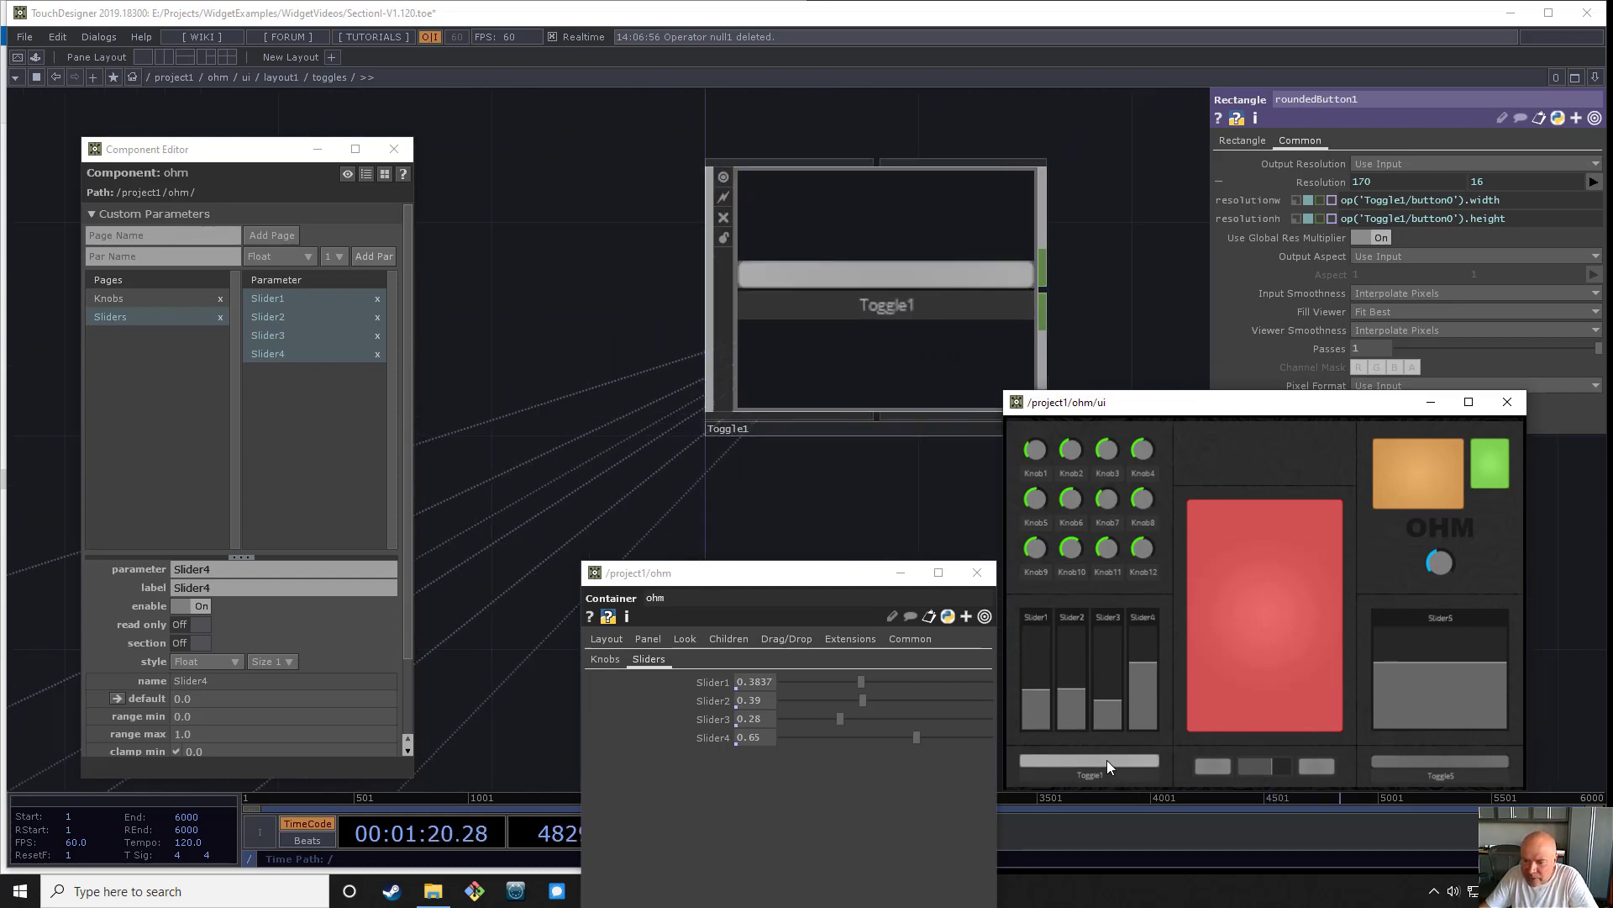
left_click(1115, 775)
scroll(711, 300, "down", 6)
left_click_drag(510, 473, 965, 264)
left_click_drag(698, 509, 533, 476)
scroll(547, 436, "down", 2)
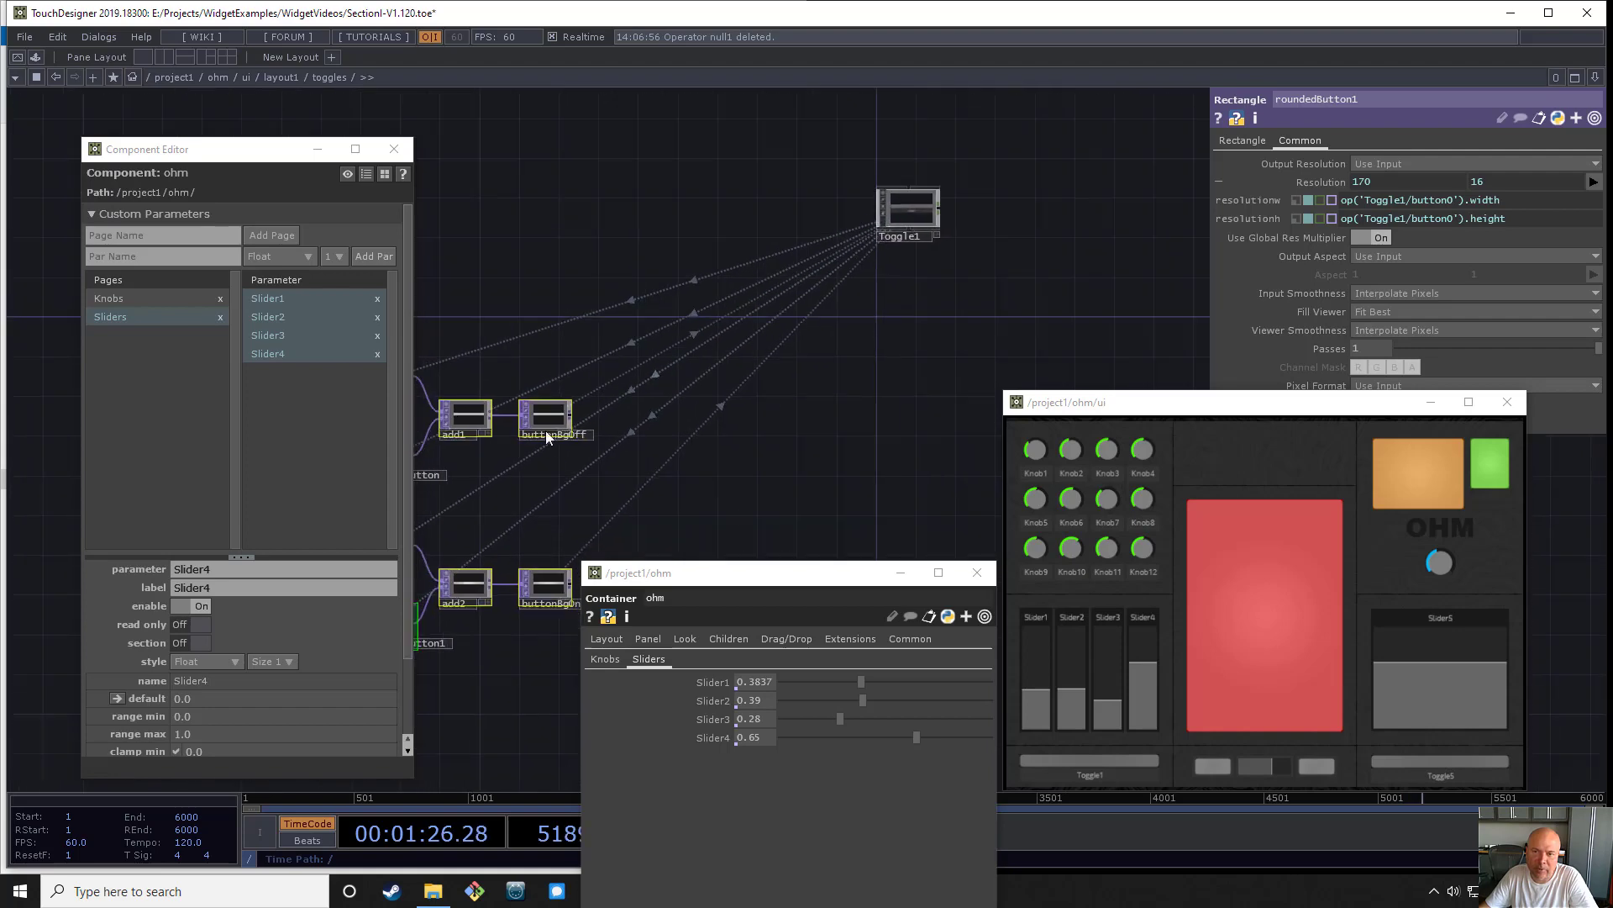
scroll(975, 172, "up", 4)
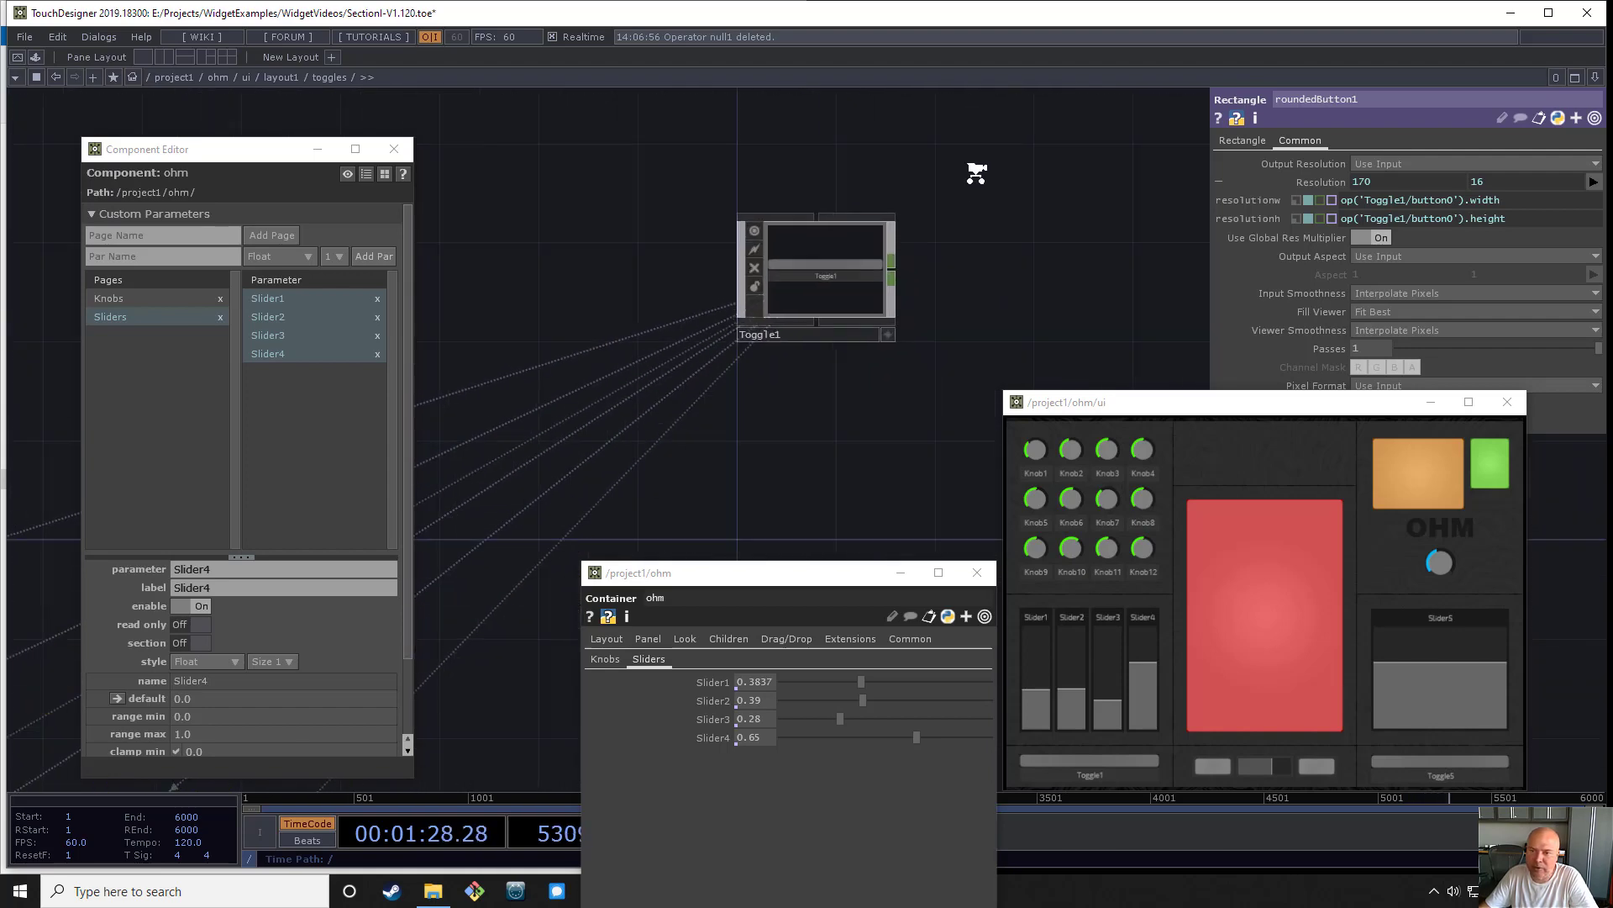
- Inspect the expressions in Toggle1's Off TOP and On TOP button parameters, then reposition the ohm ui panel window
scroll(976, 173, "up", 1)
left_click(849, 254)
left_click(1313, 161)
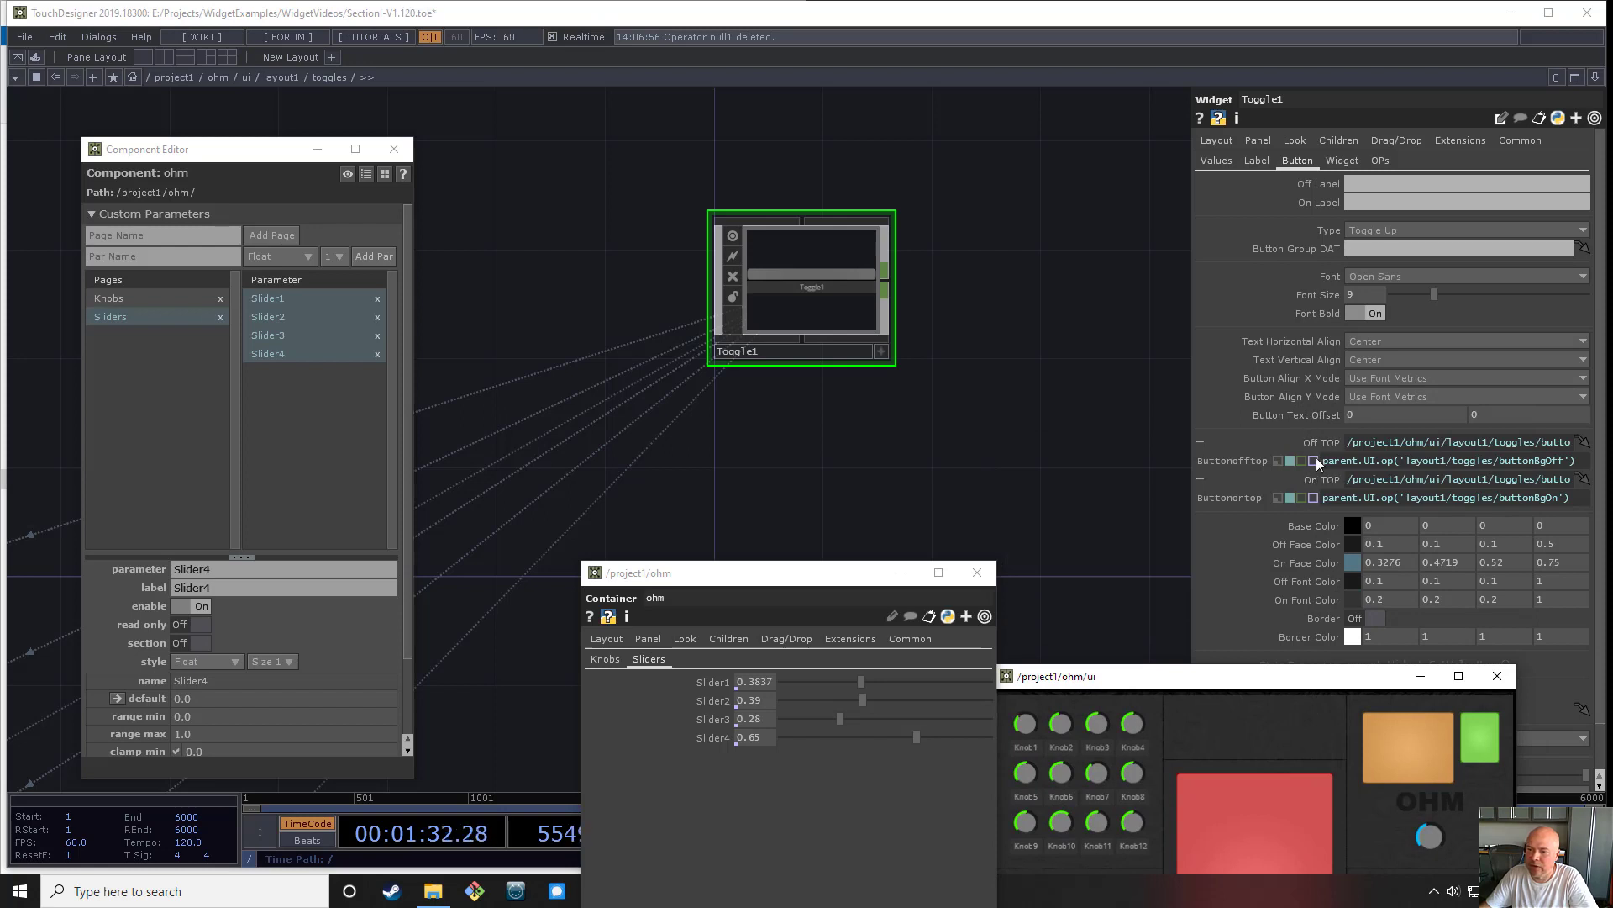
left_click_drag(1206, 664, 1255, 477)
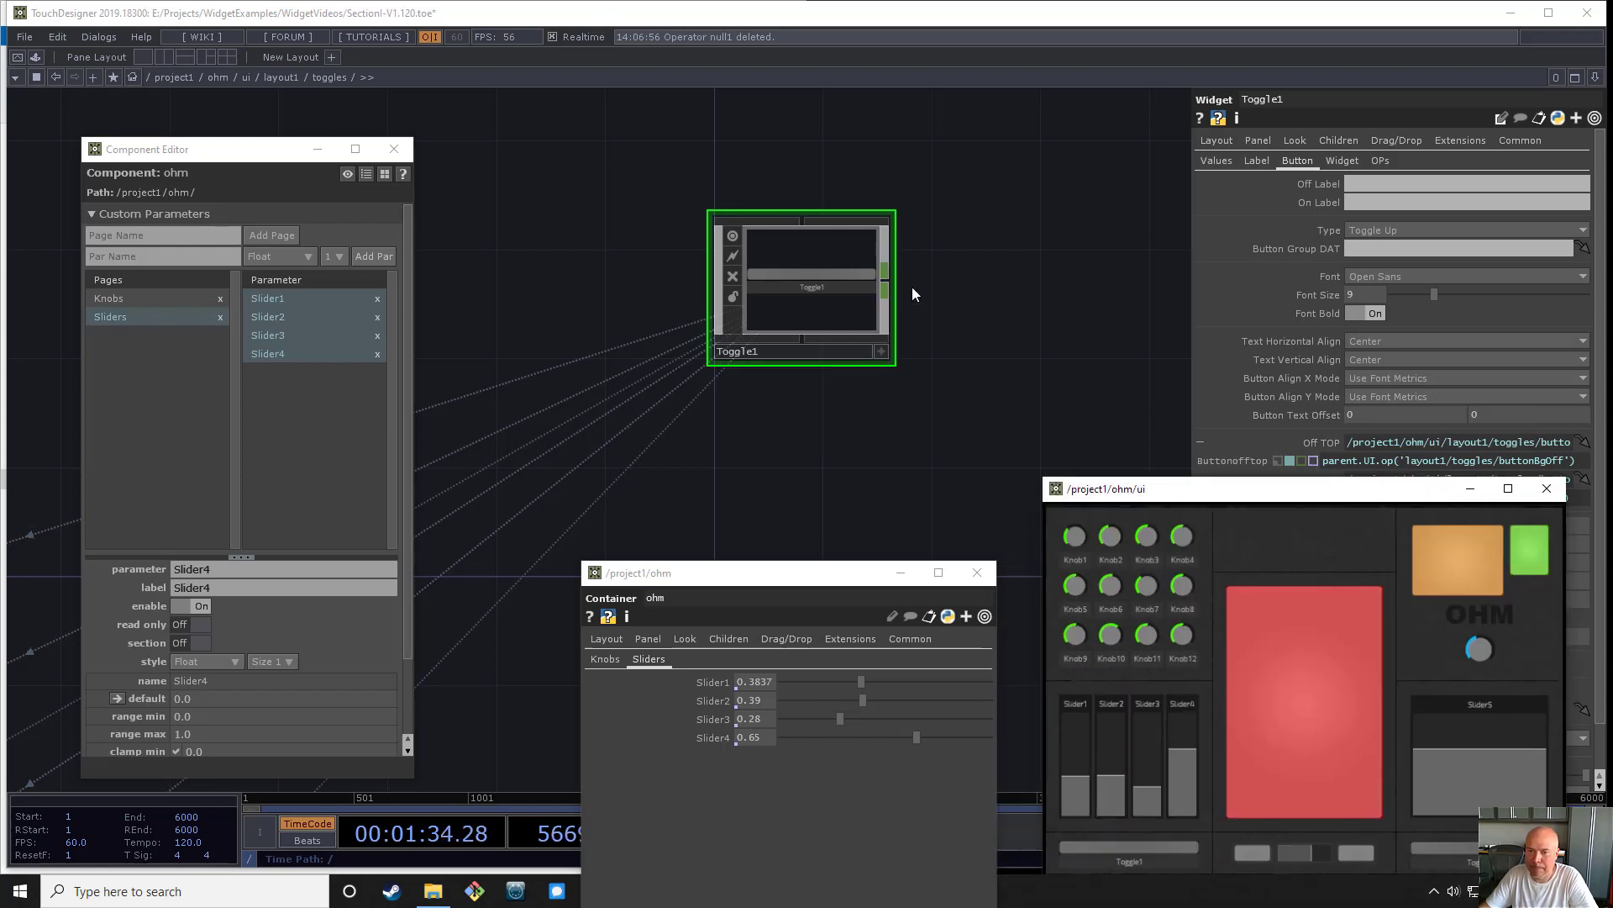
- Add a Replicator component beside Toggle1 in the toggles network
scroll(803, 277, "down", 5)
left_click_drag(854, 257, 1193, 220)
left_click_drag(794, 260, 821, 258)
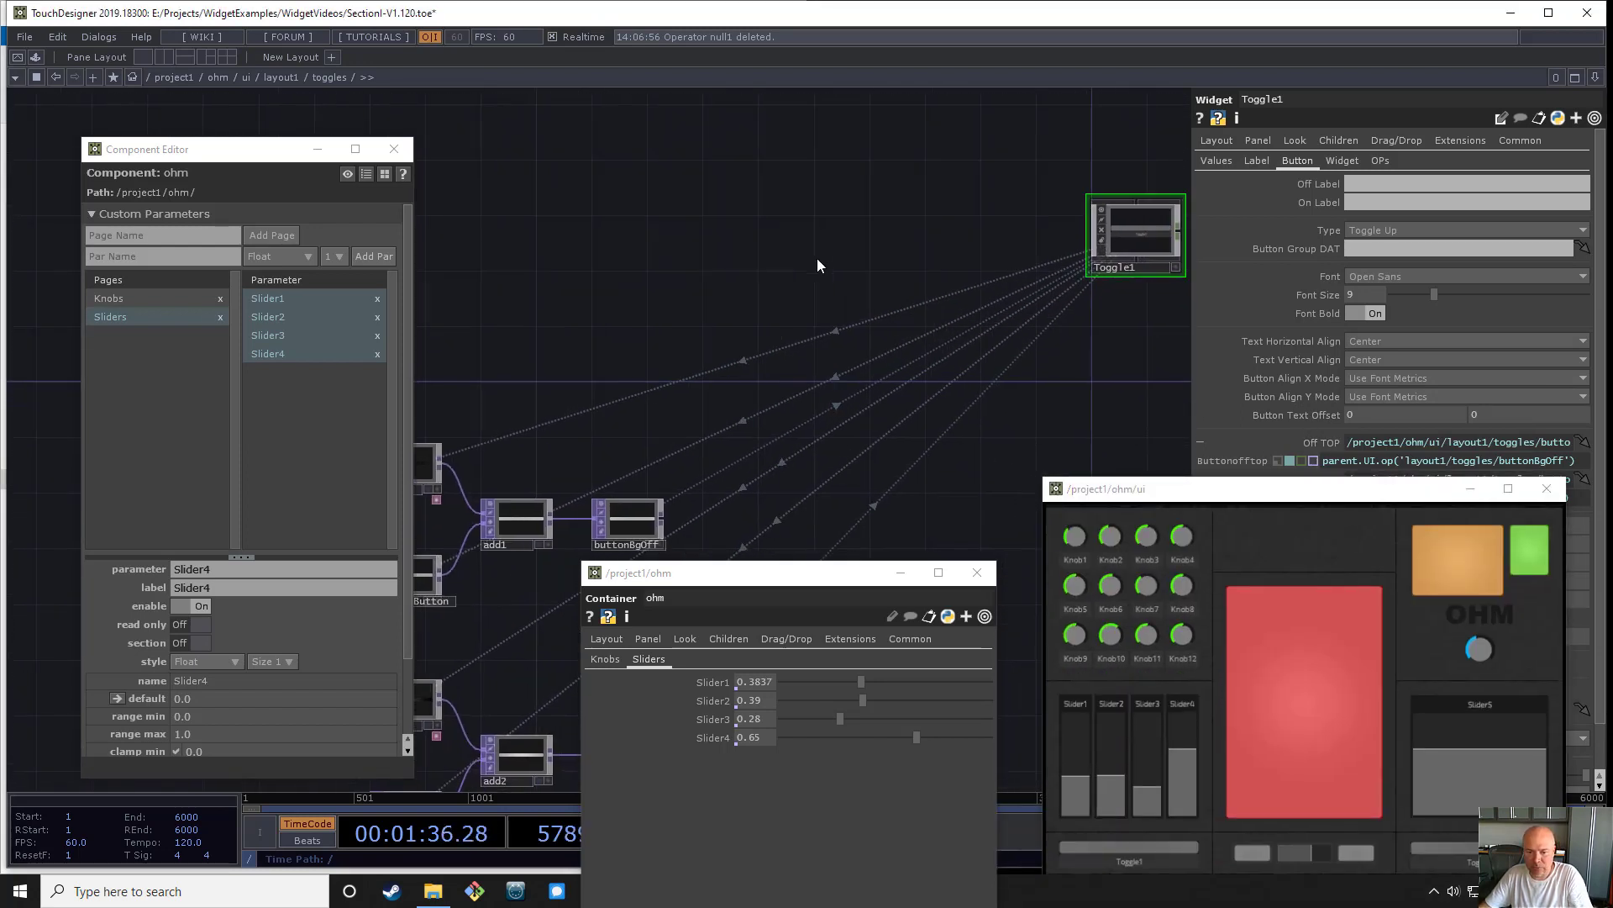
key("Tab")
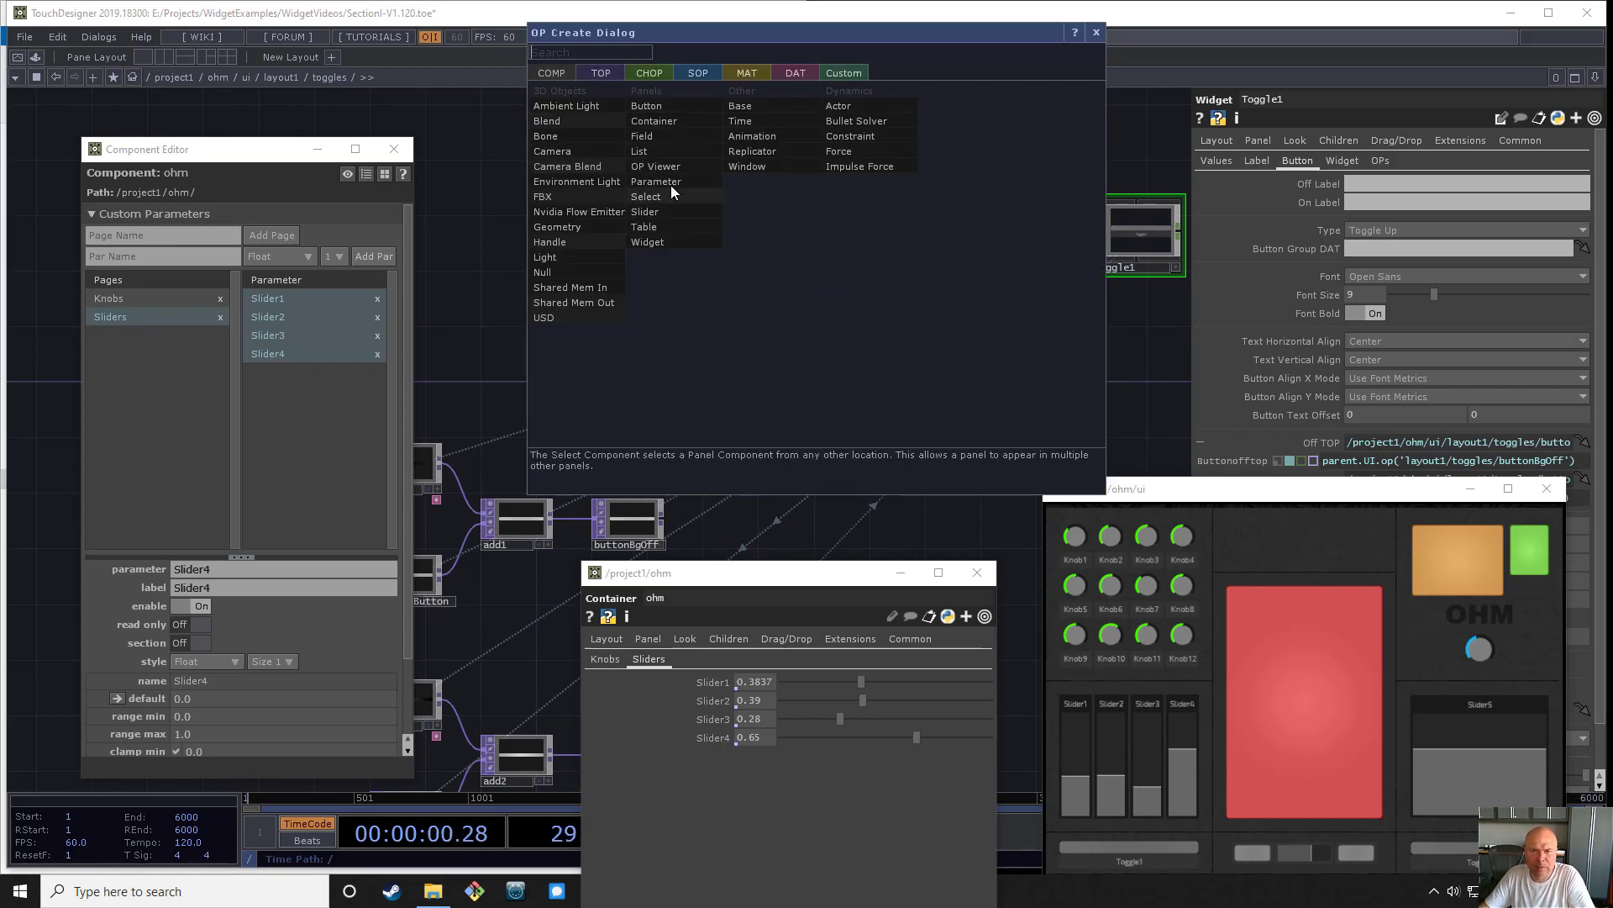
left_click(759, 152)
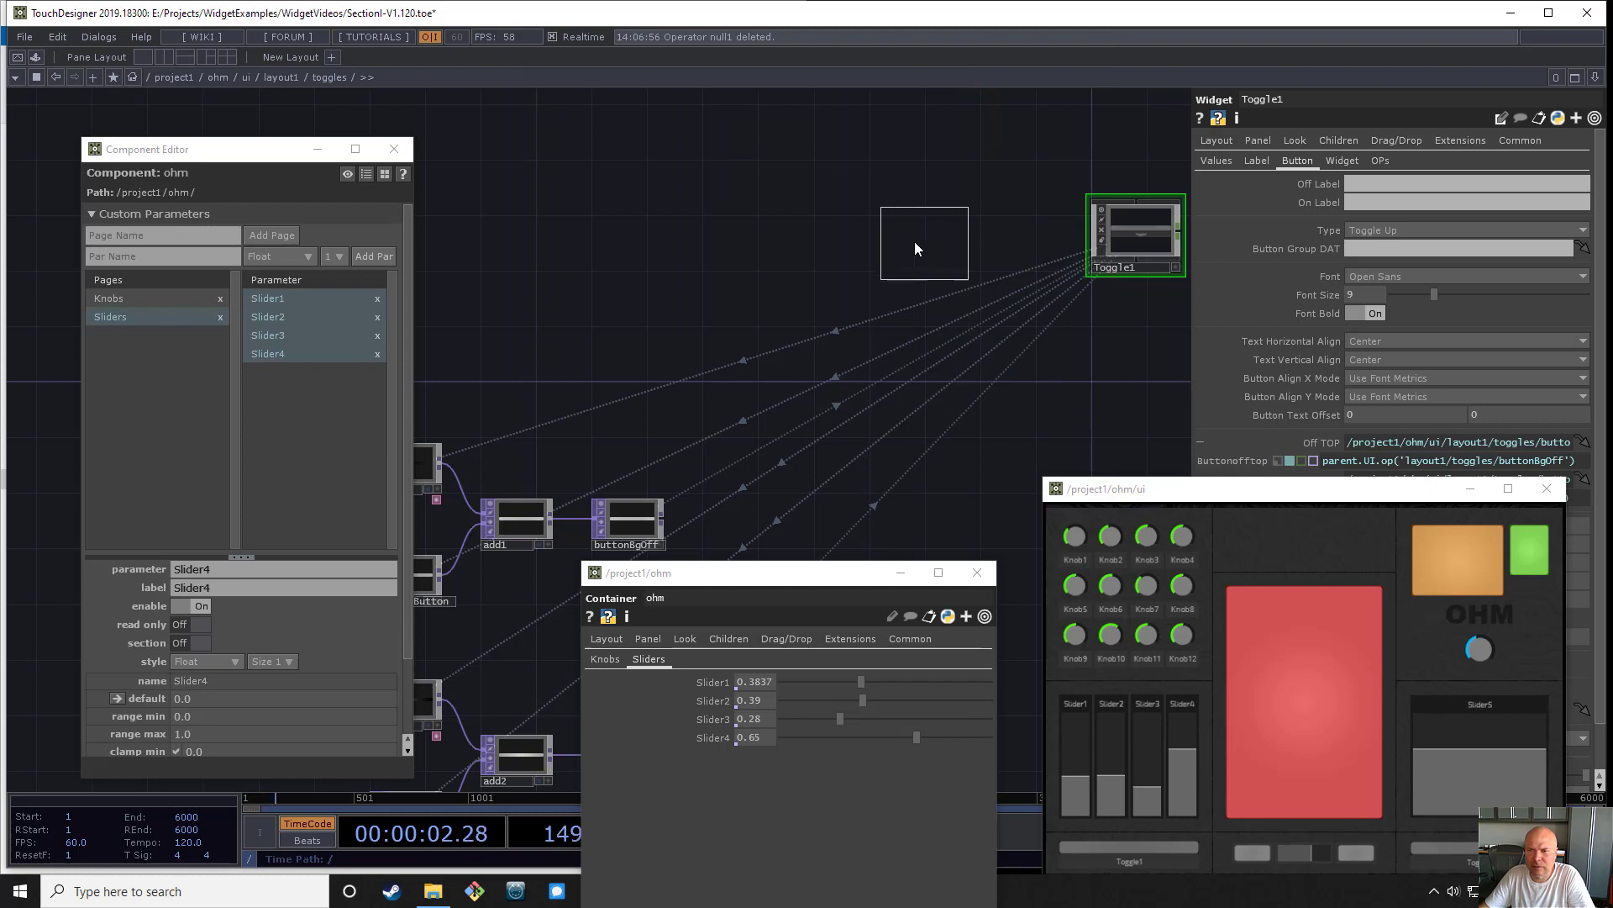
left_click(915, 244)
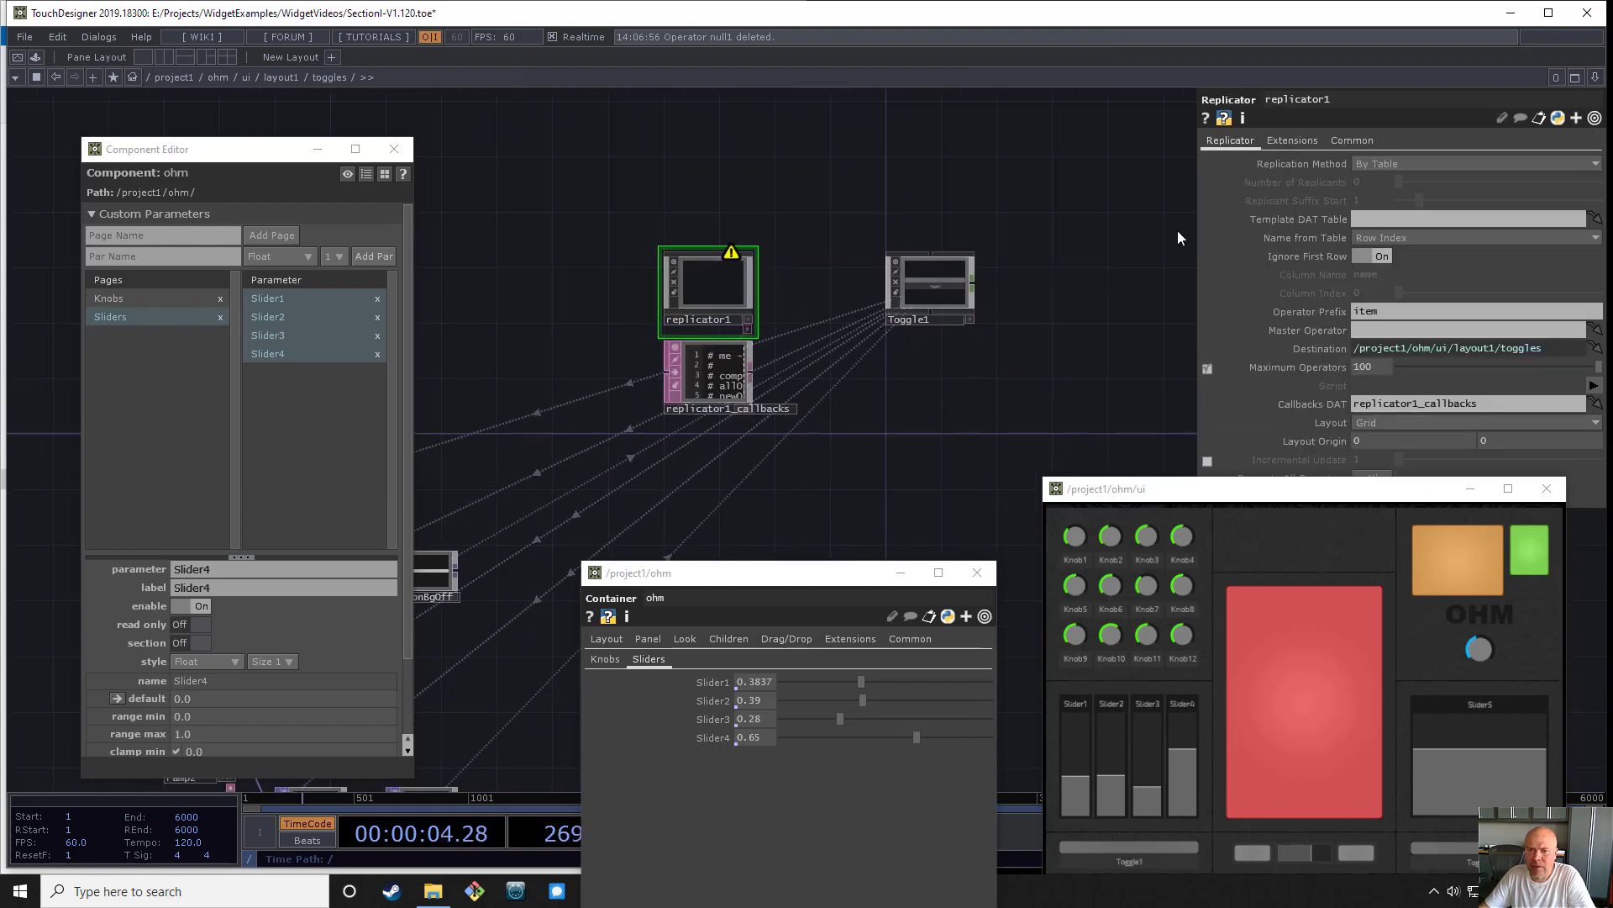
- Configure the replicator to replicate By Number, with Toggle1 as its master operator and Toggle as the operator prefix
left_click(1402, 163)
left_click(1396, 177)
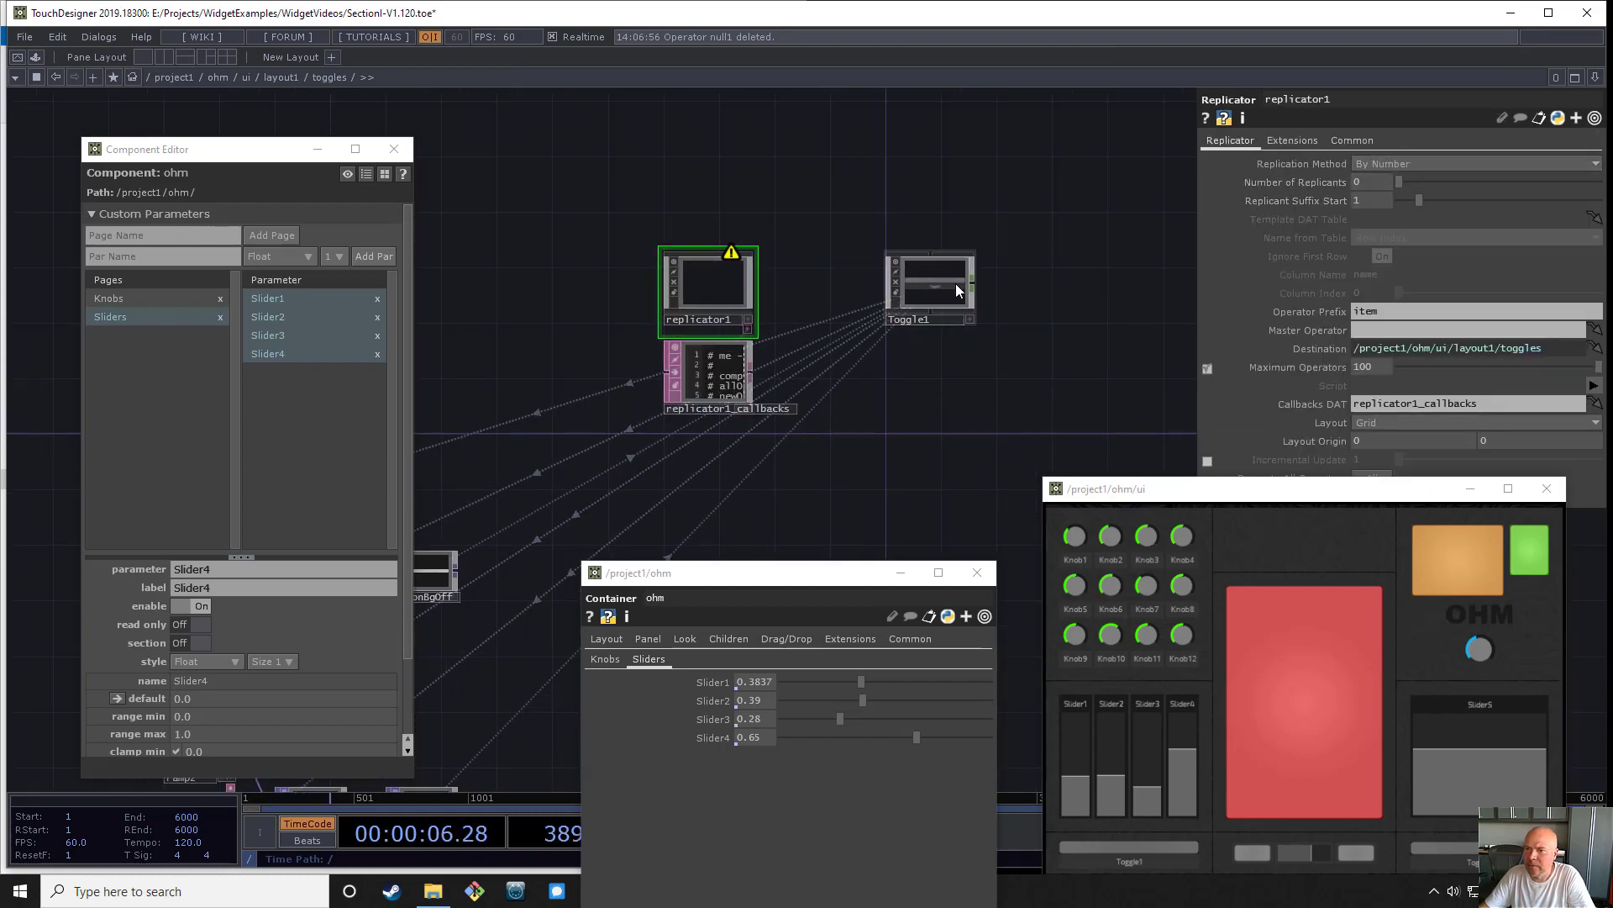
left_click_drag(955, 284, 1418, 331)
left_click(1399, 311)
type("T")
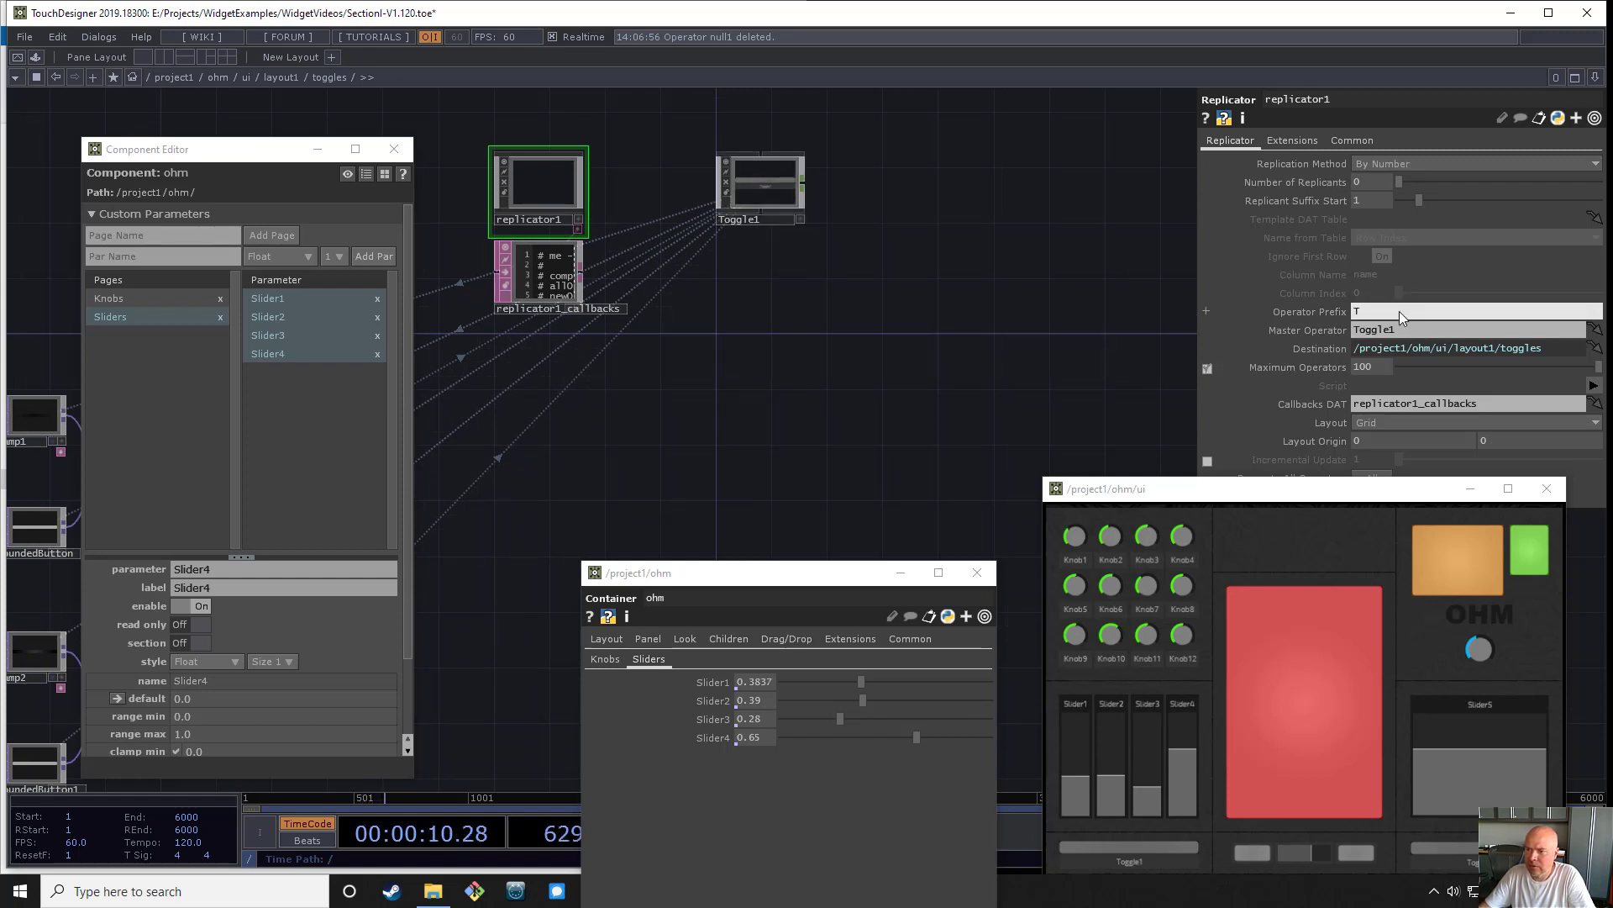
type("oggle")
key("Return")
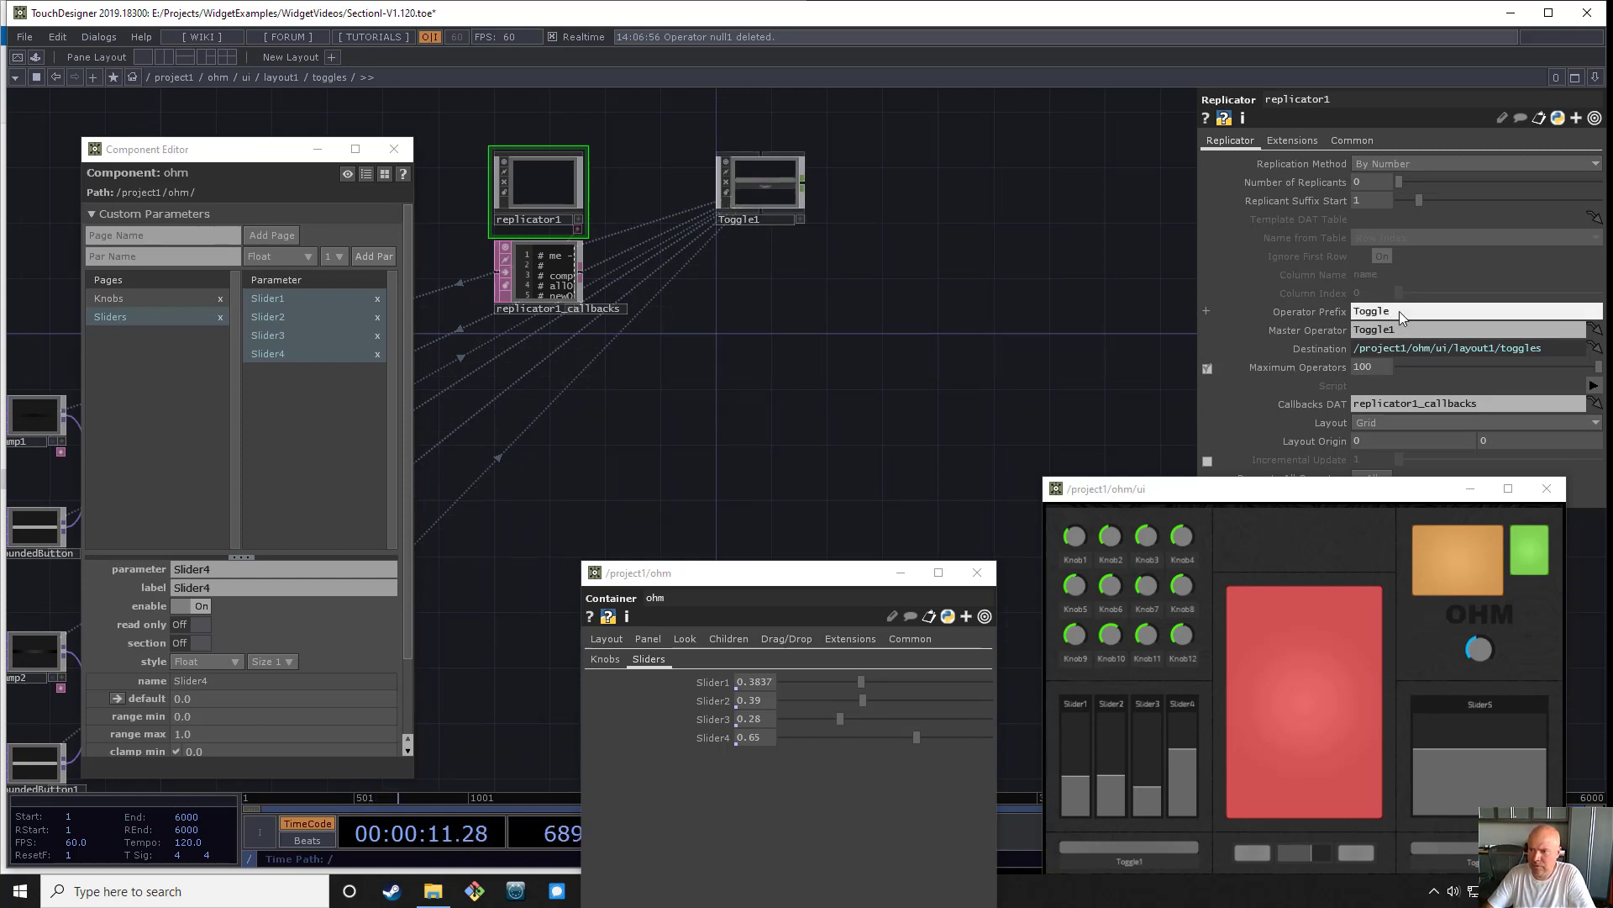
- Set the replicator's number of replicants to 4 and its layout to Vertical
left_click(1376, 185)
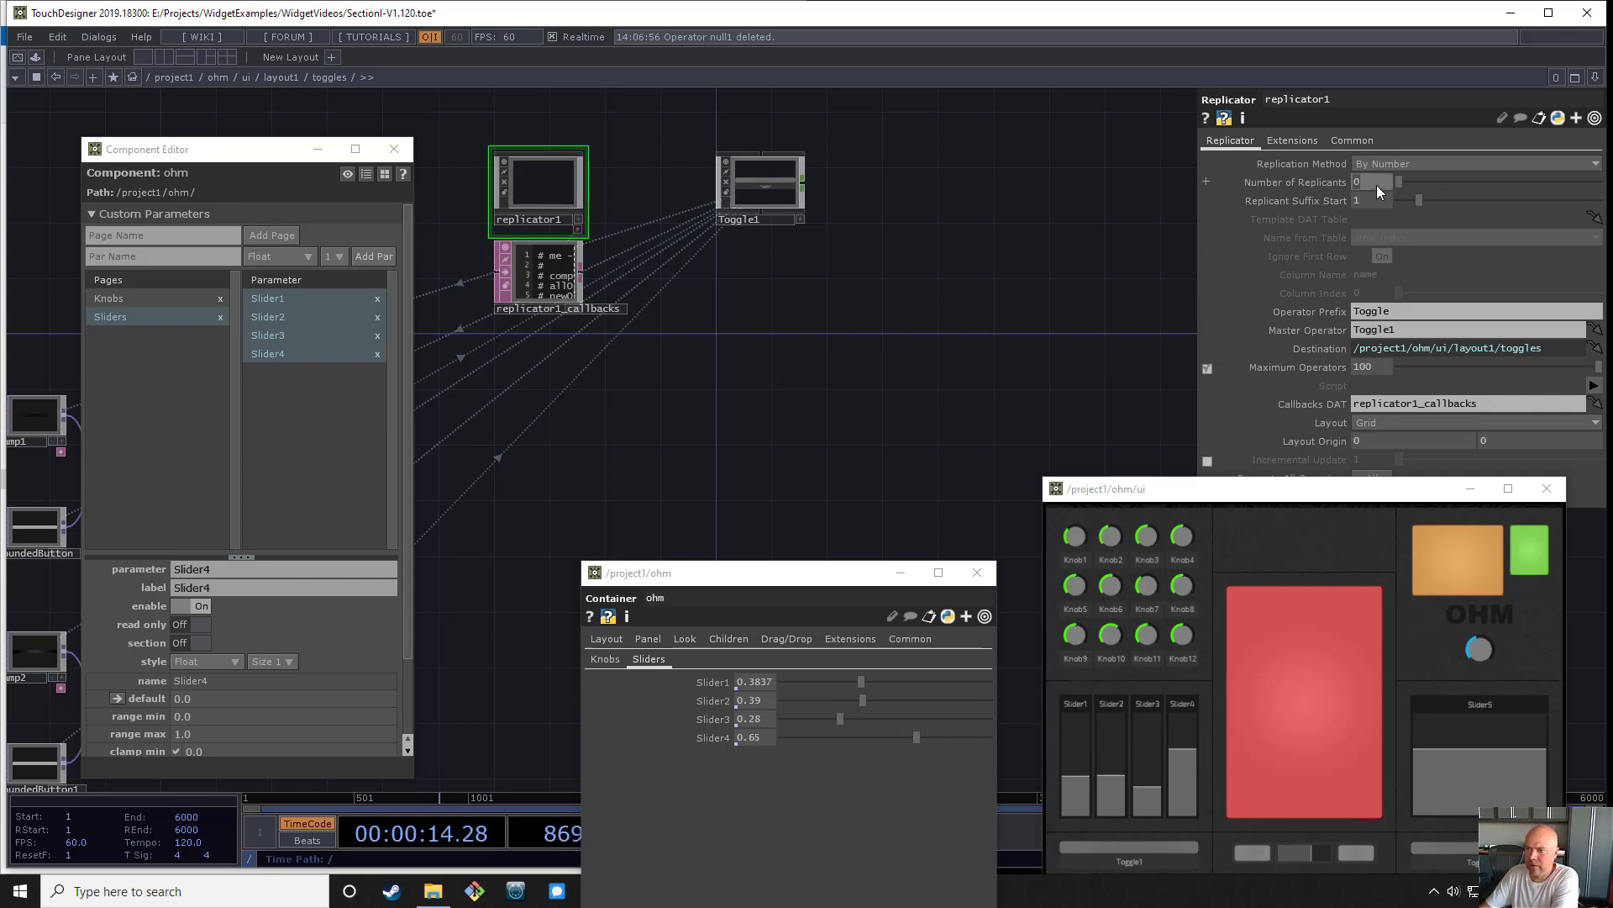
type("4")
key("Return")
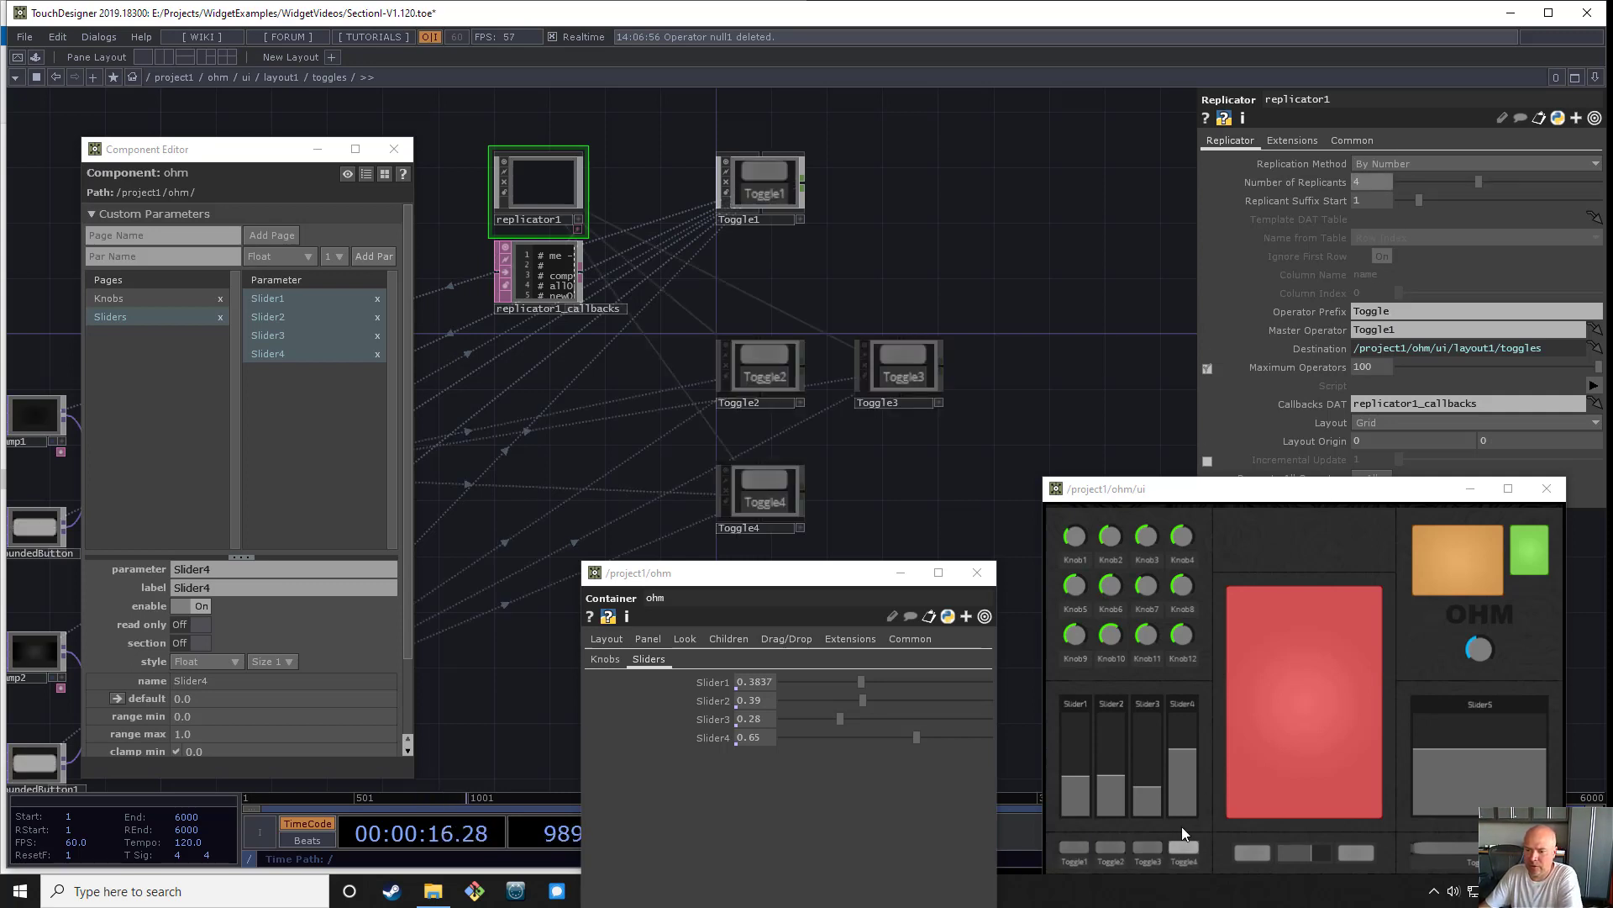
left_click(1394, 425)
left_click(1399, 454)
left_click(1383, 420)
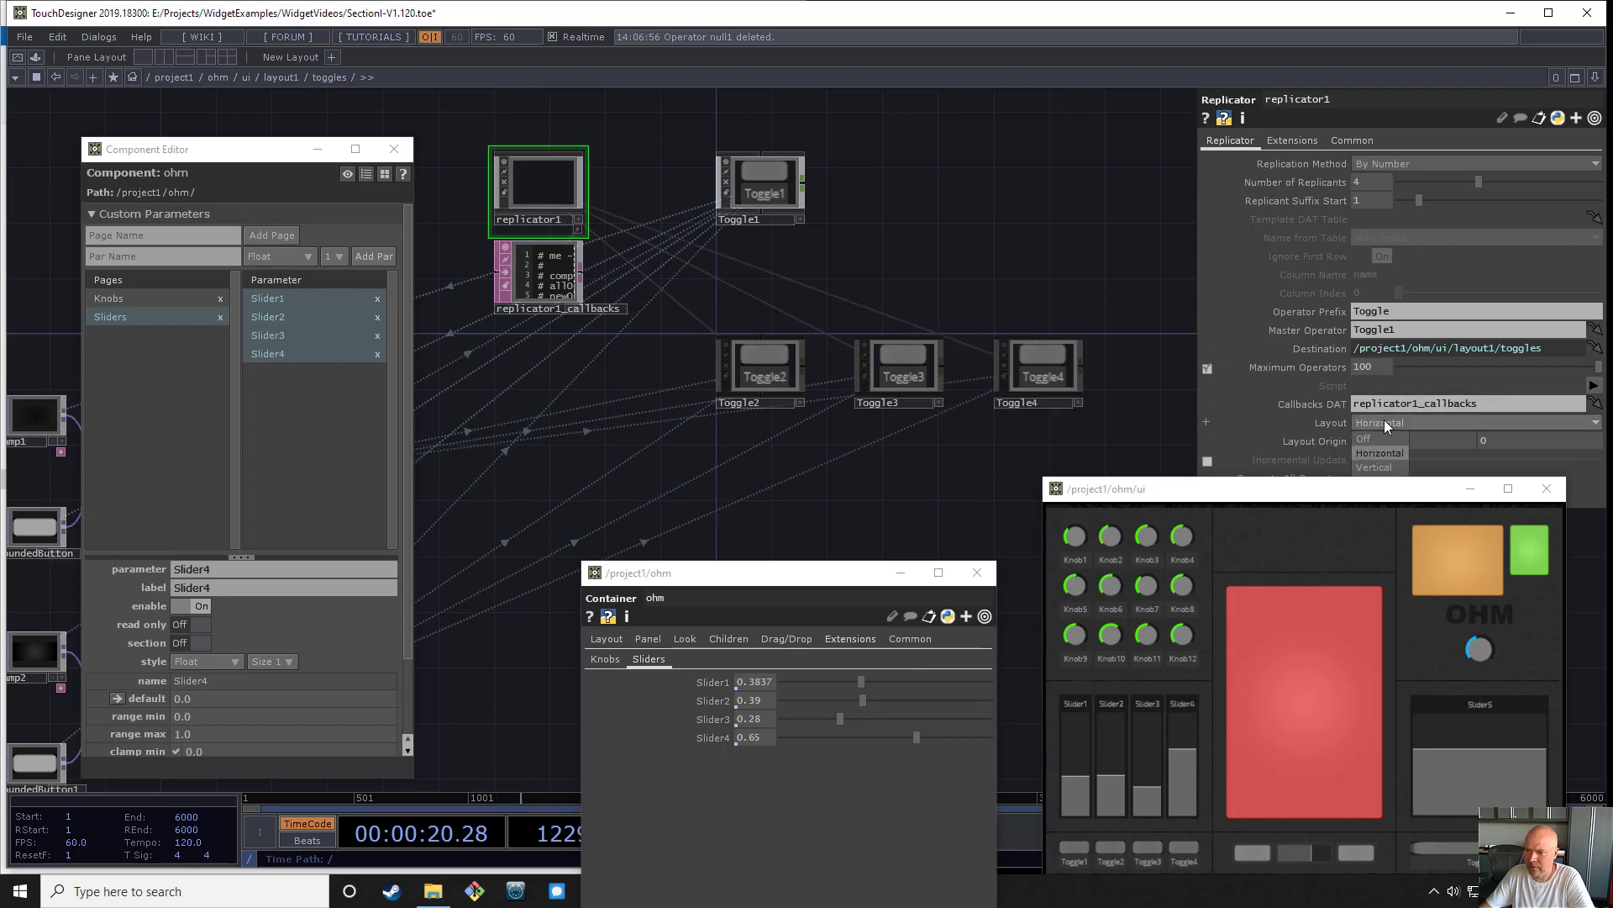
left_click(1382, 467)
key("h")
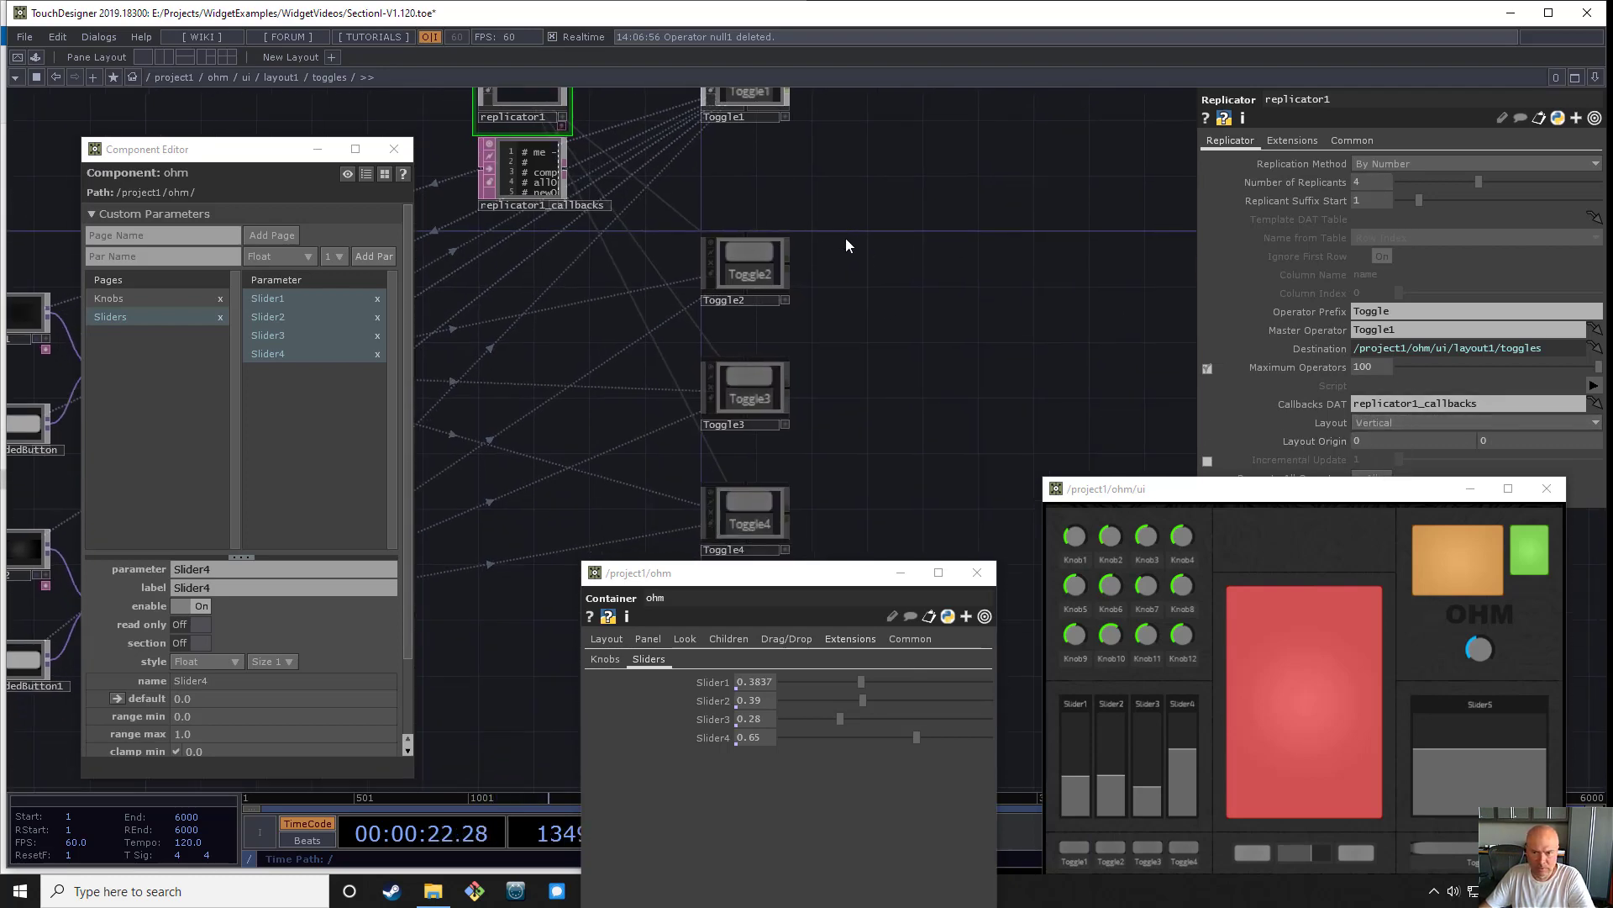
- Select Toggle1 through Toggle4 and open the new parameter's name for entry in ohm's custom parameters
left_click_drag(872, 491, 761, 139)
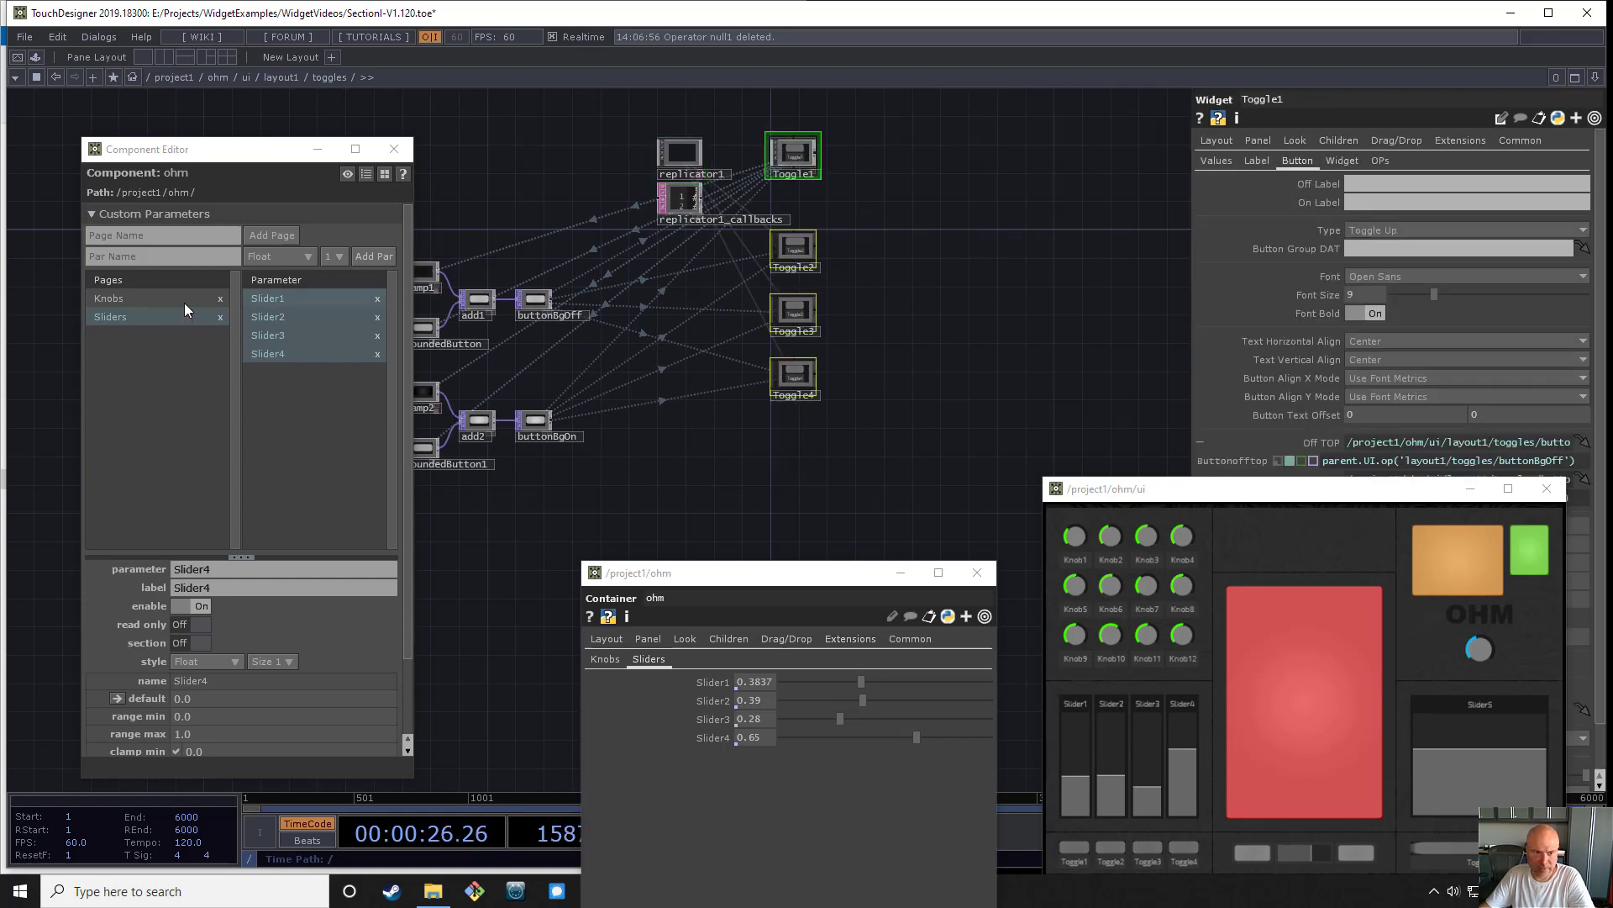
left_click(158, 256)
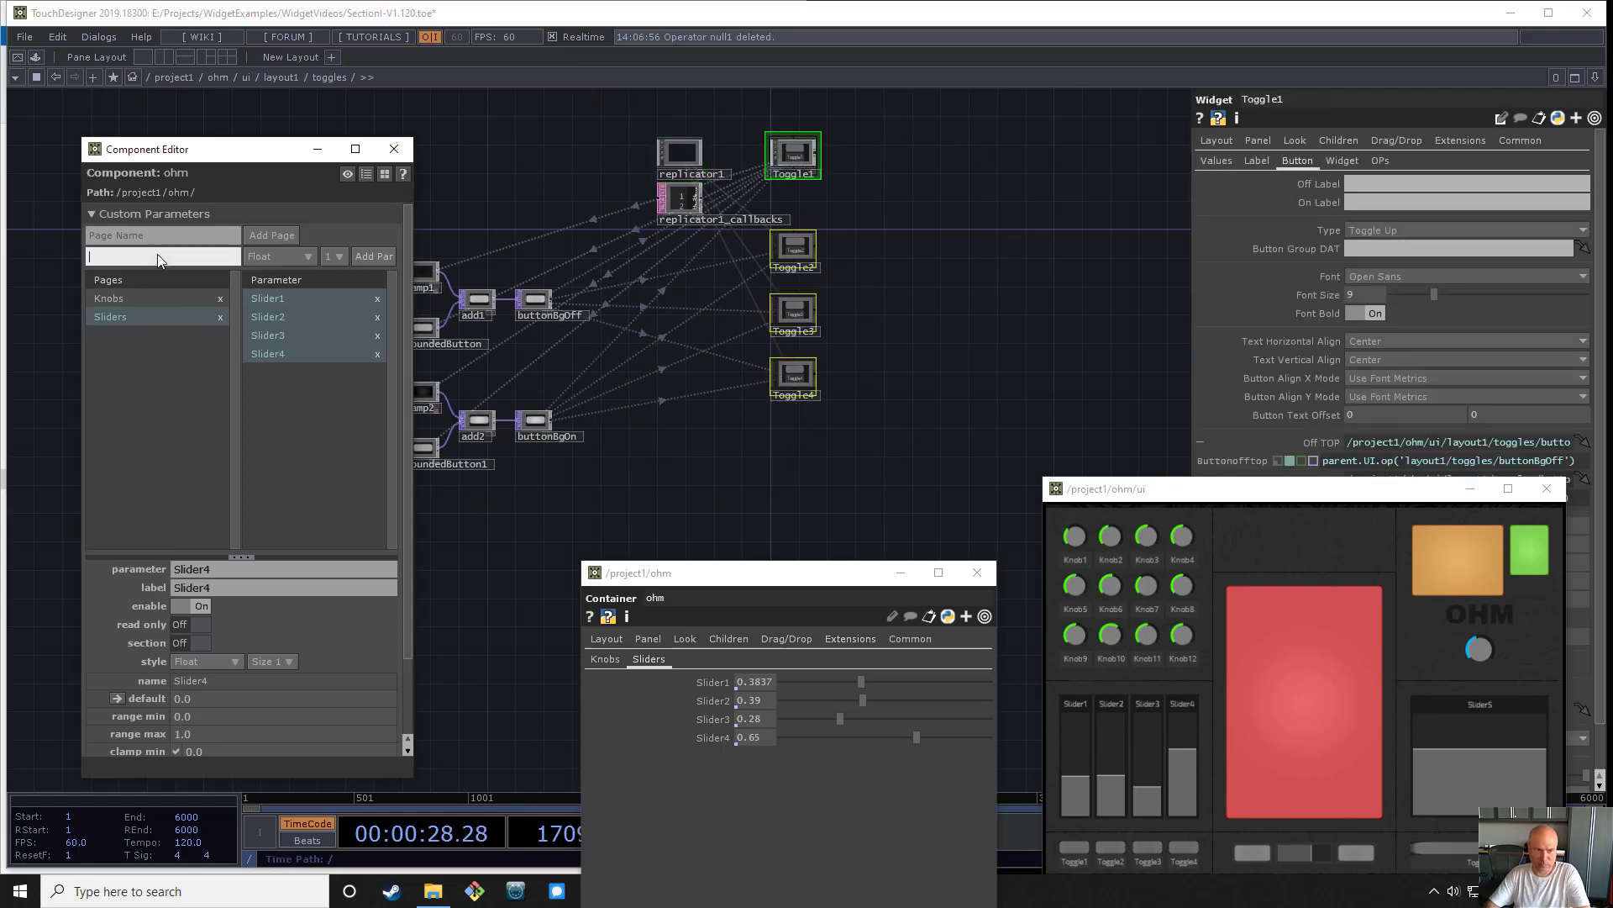
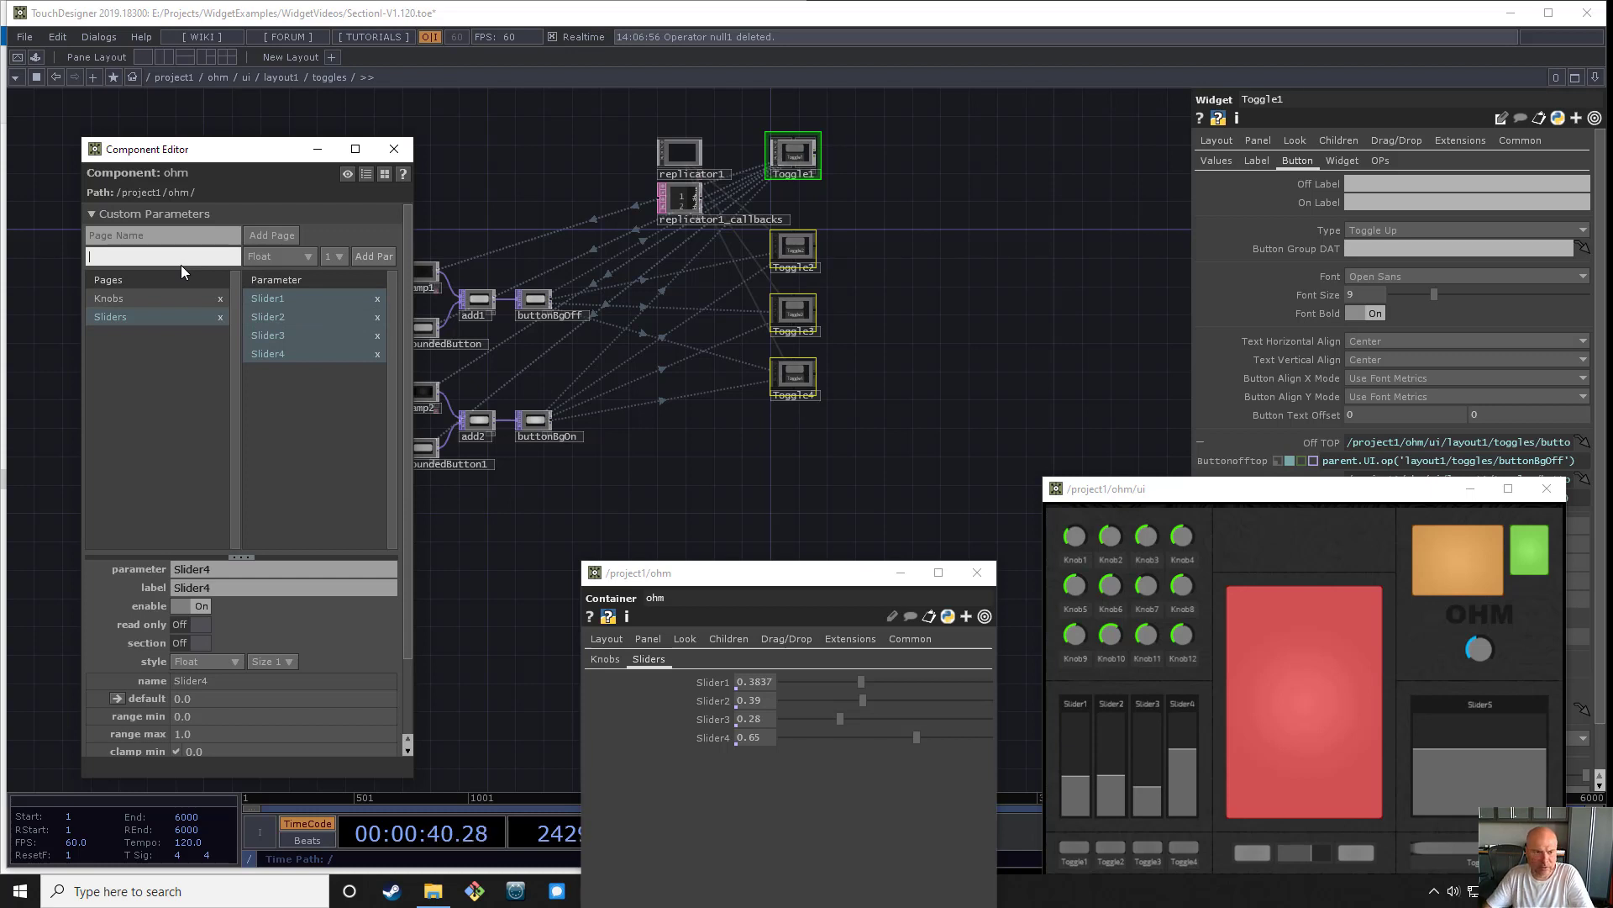
type("Togg")
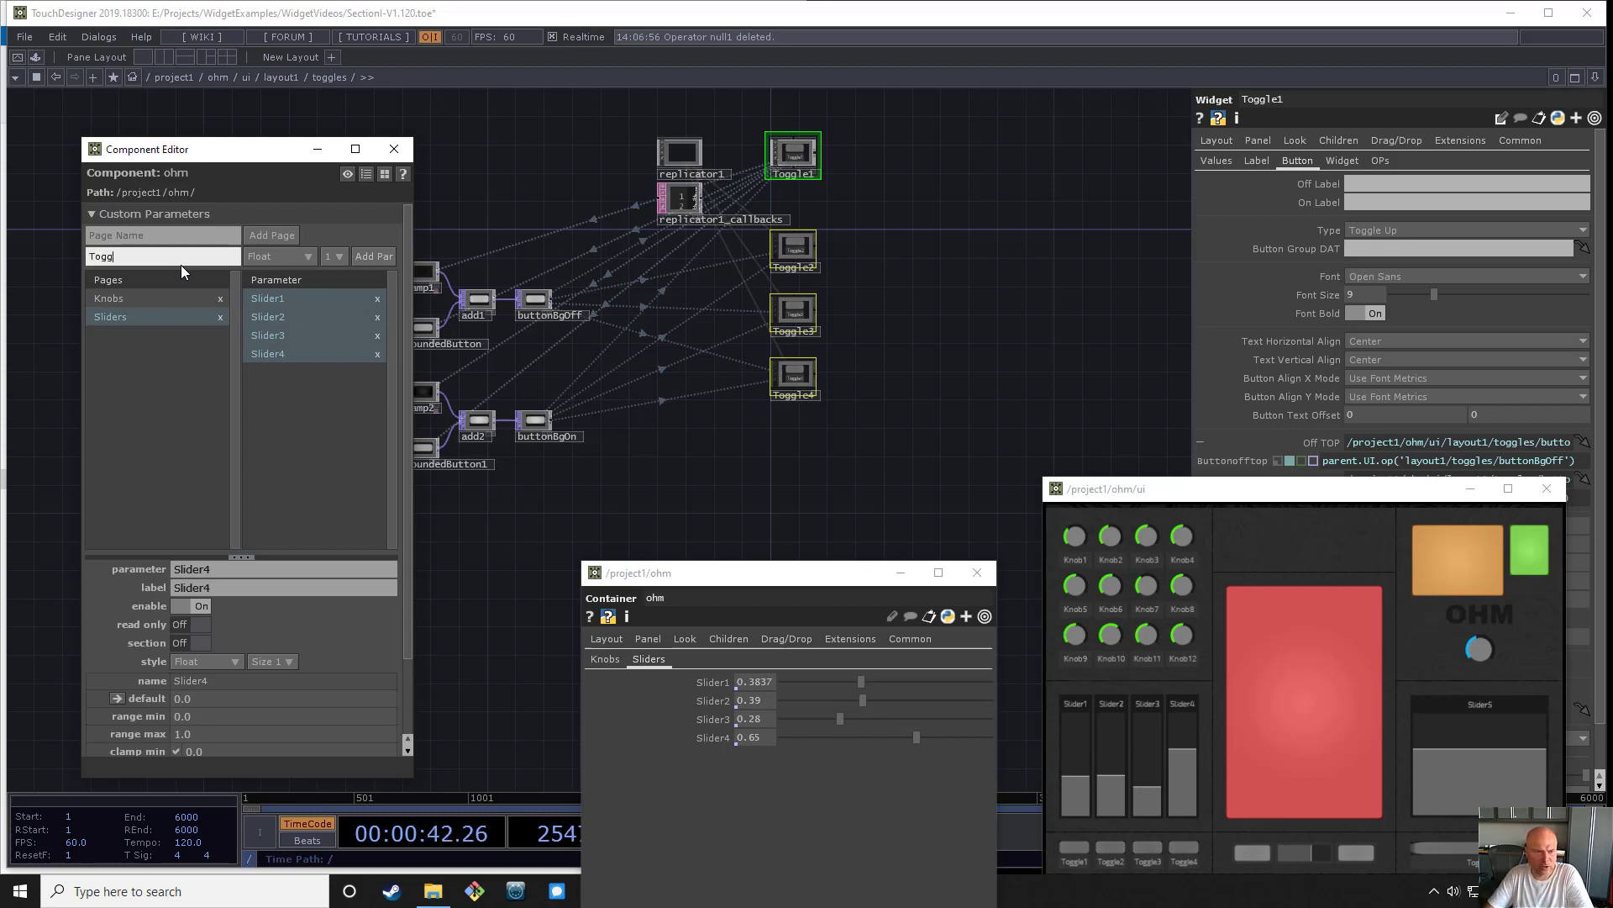
type("l")
key("BackSpace")
key("BackSpace")
key("BackSpace")
key("BackSpace")
key("BackSpace")
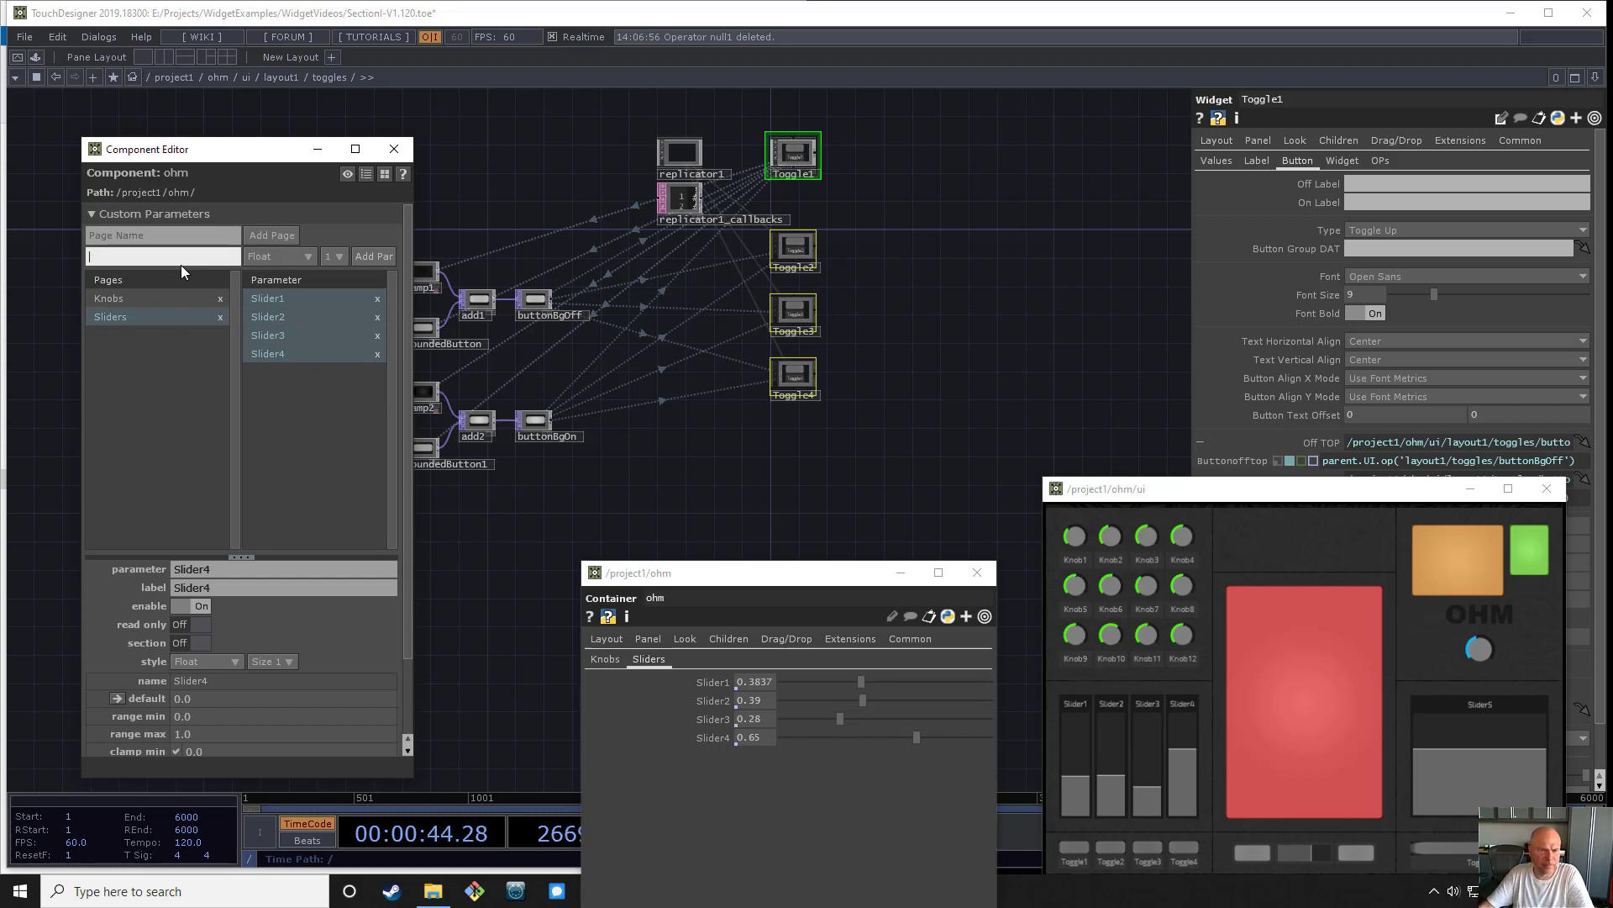
- Add a Toggles page to ohm's custom parameters and place Toggle1 through Toggle4 on it as bound parameters
left_click(184, 234)
type("Toggles")
key("Return")
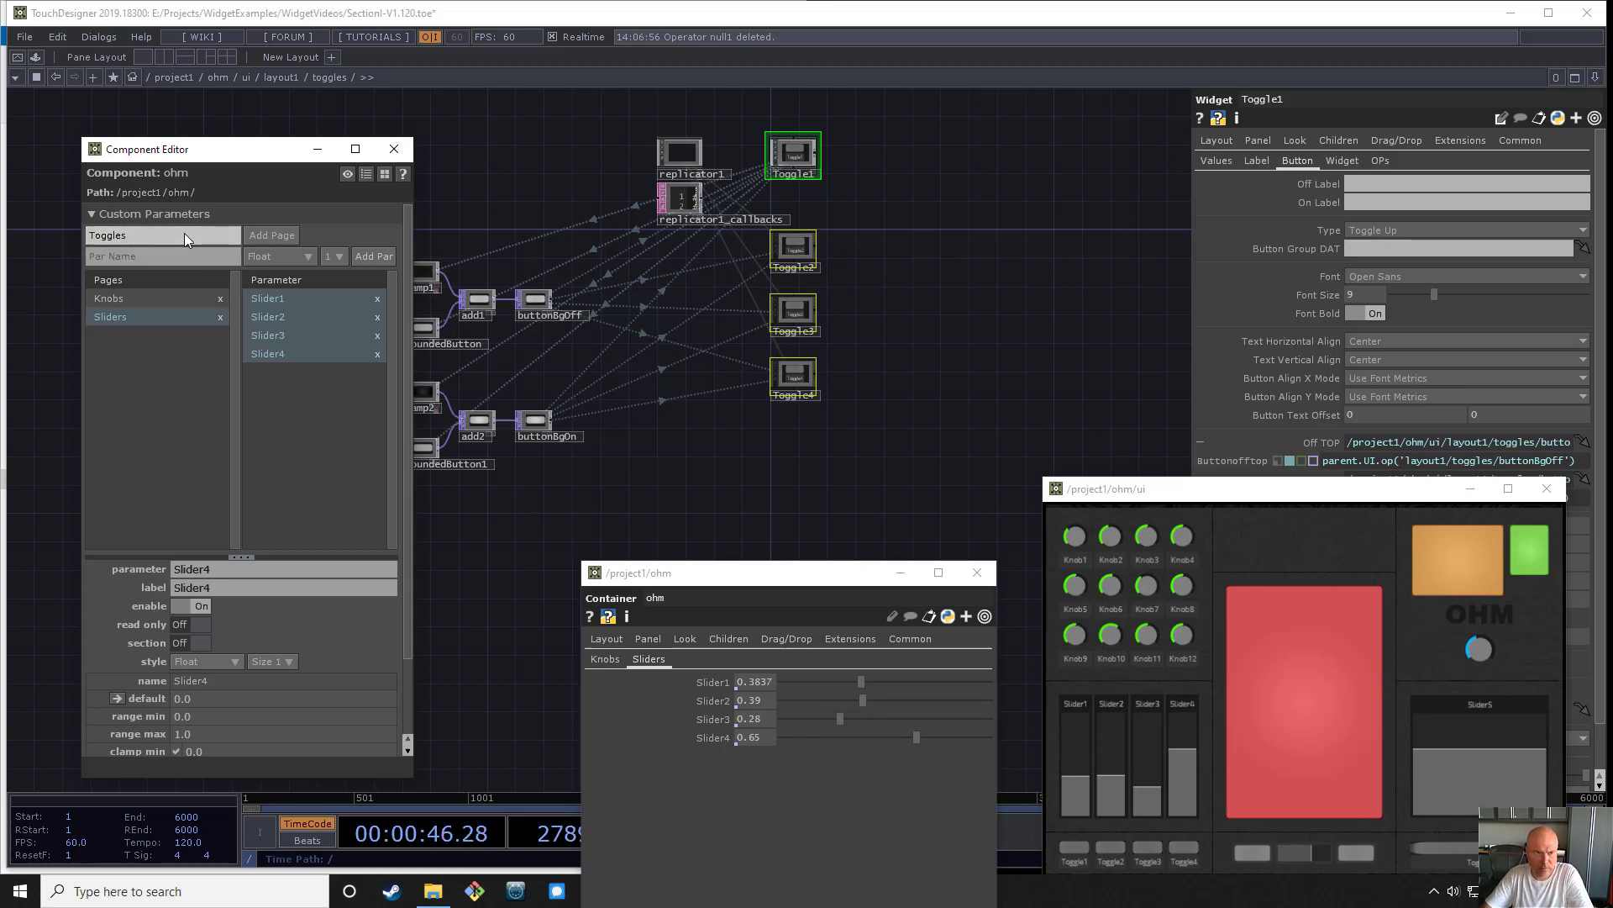
left_click(261, 234)
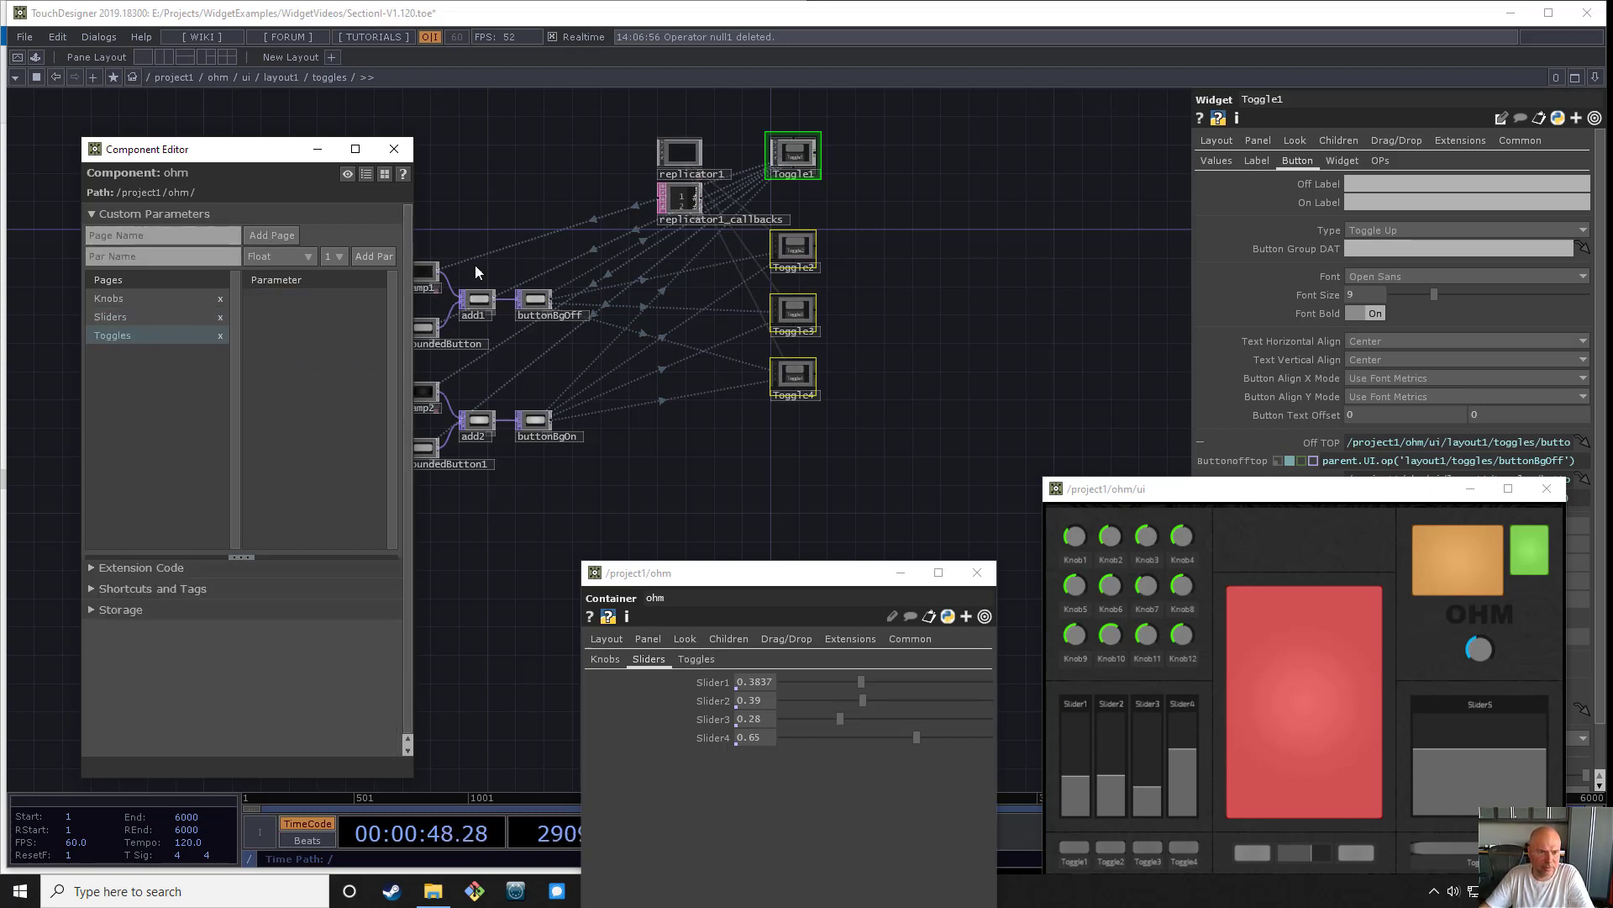
left_click_drag(956, 545, 297, 325)
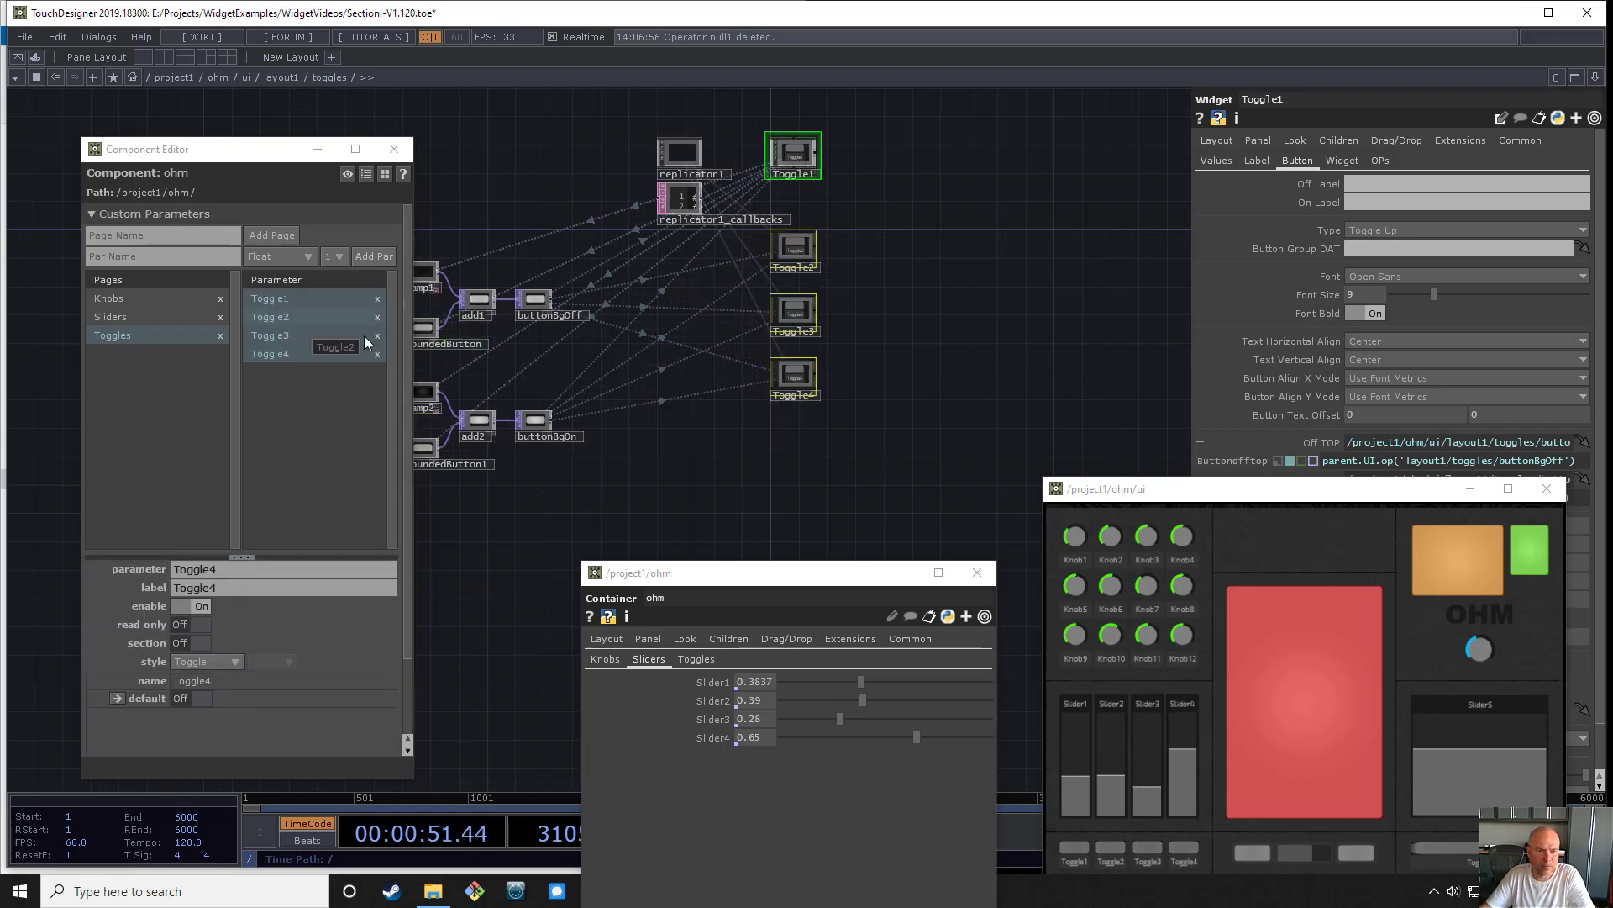
- Test the bound toggles from ohm's Toggles parameters and the panel, switching Toggle1 and Toggle3 and leaving only Toggle1 on
left_click_drag(1248, 492, 1126, 291)
left_click_drag(819, 577, 714, 461)
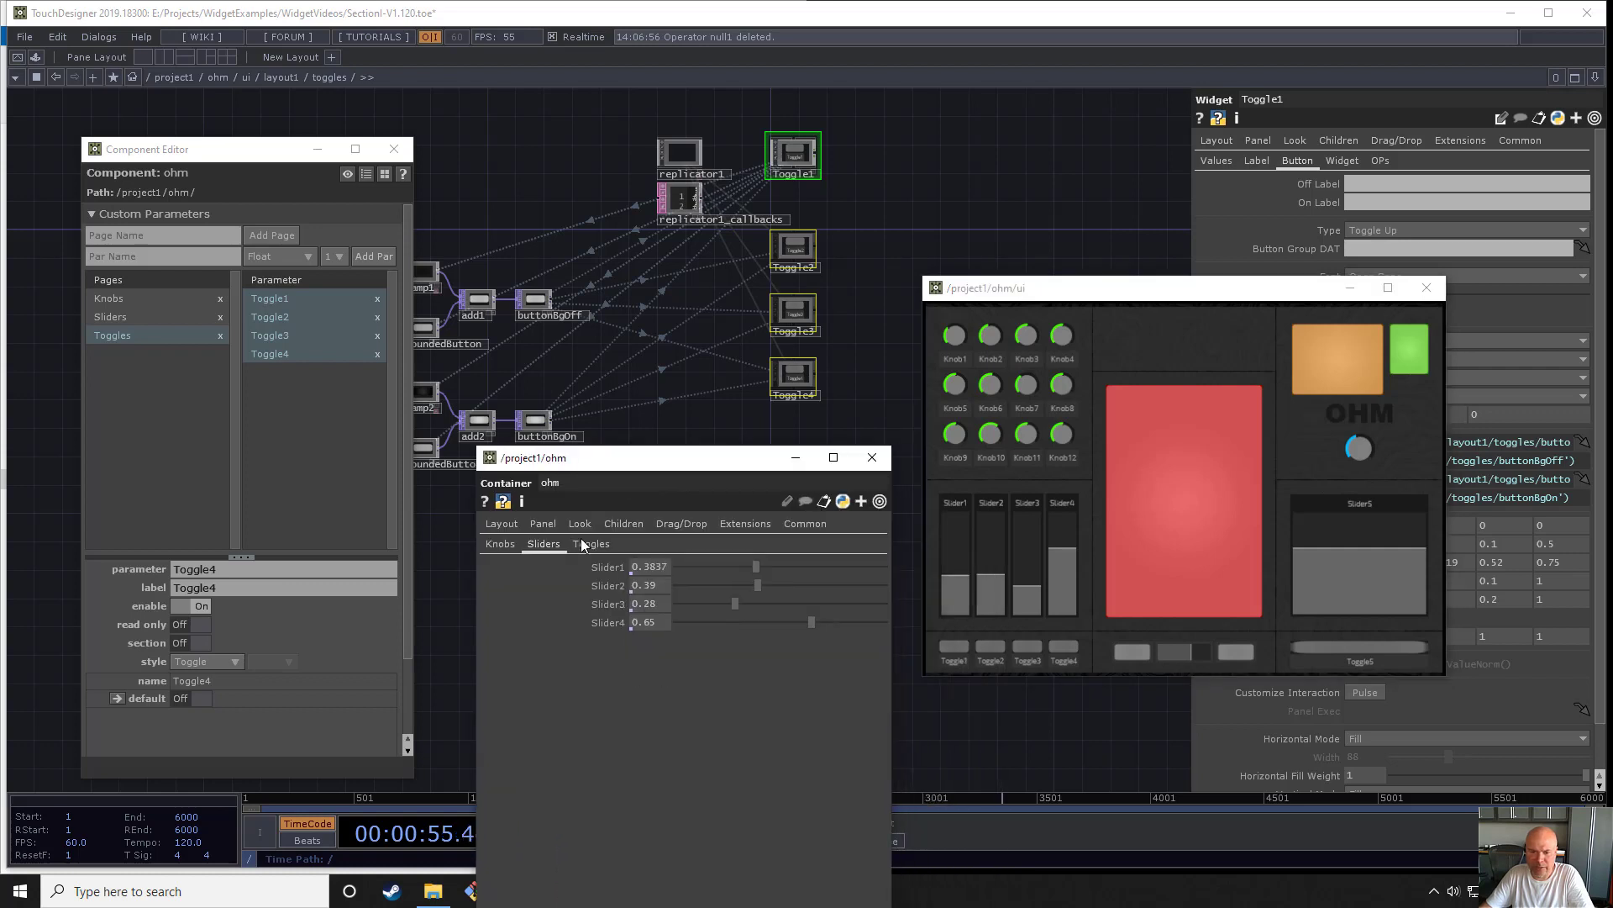
left_click(591, 544)
left_click(641, 567)
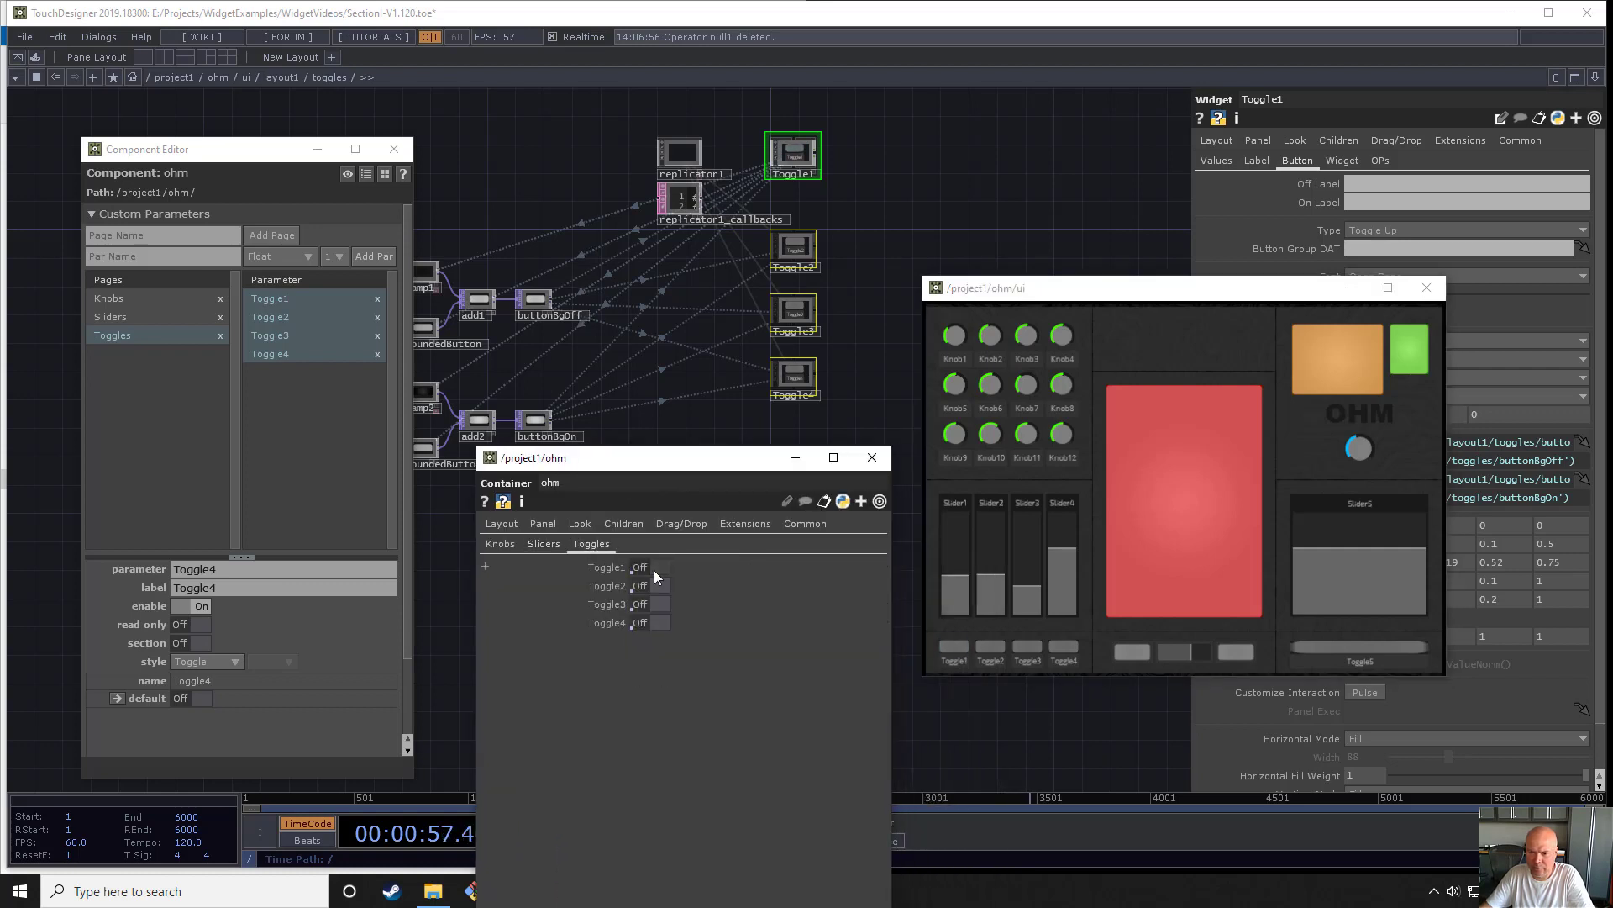
left_click(641, 567)
left_click(954, 649)
left_click(954, 648)
left_click(955, 648)
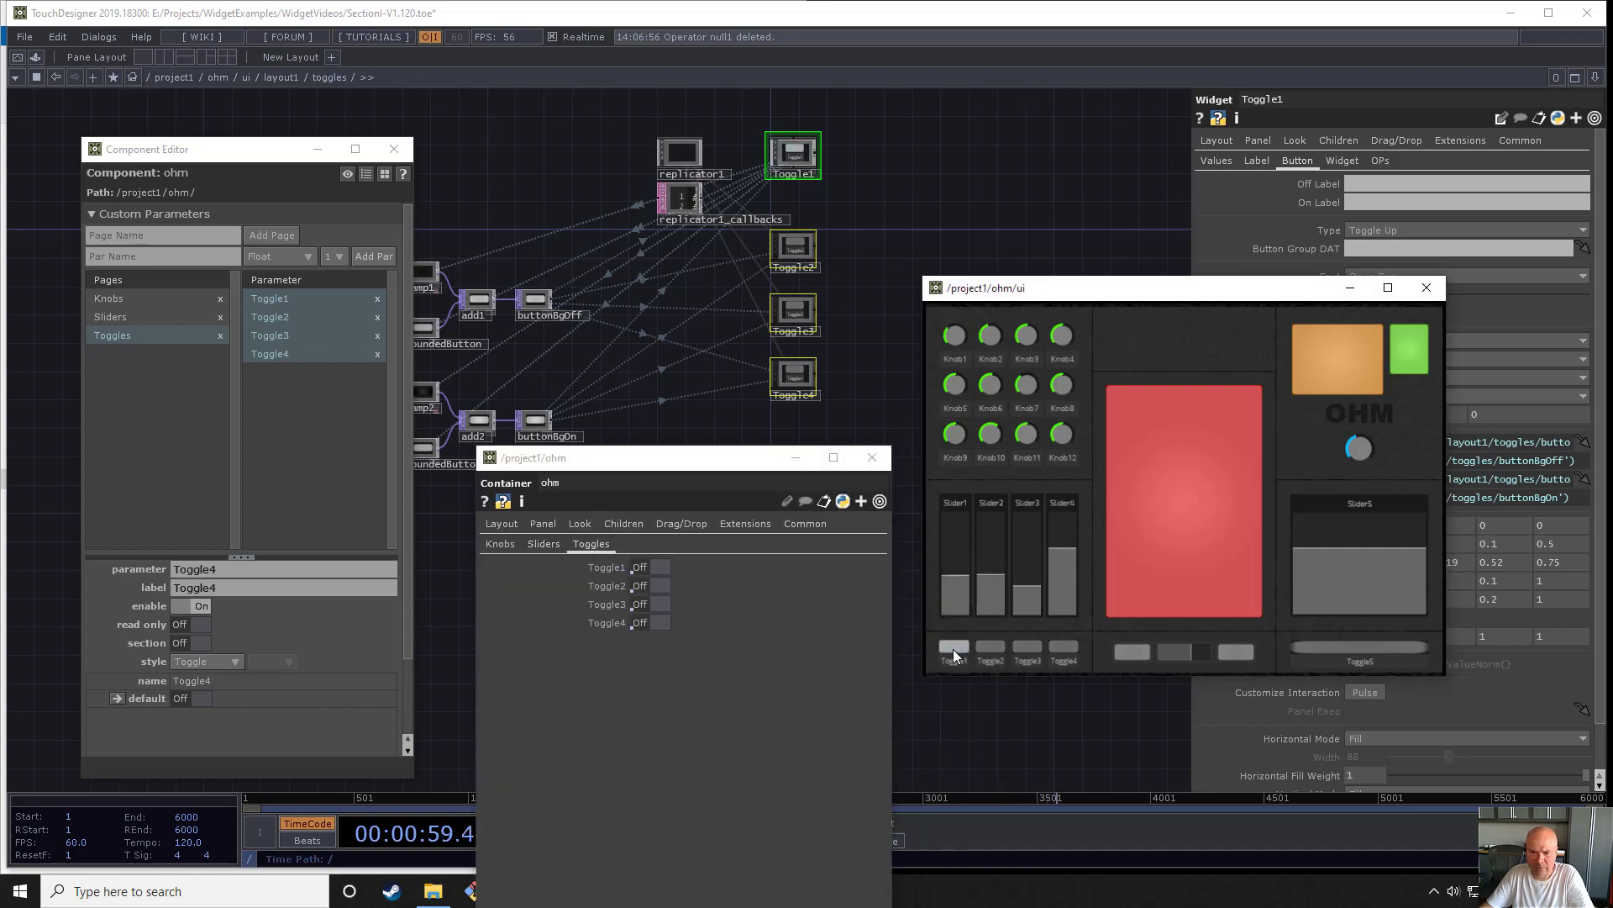
left_click(954, 649)
left_click(991, 647)
left_click(991, 647)
left_click(1035, 652)
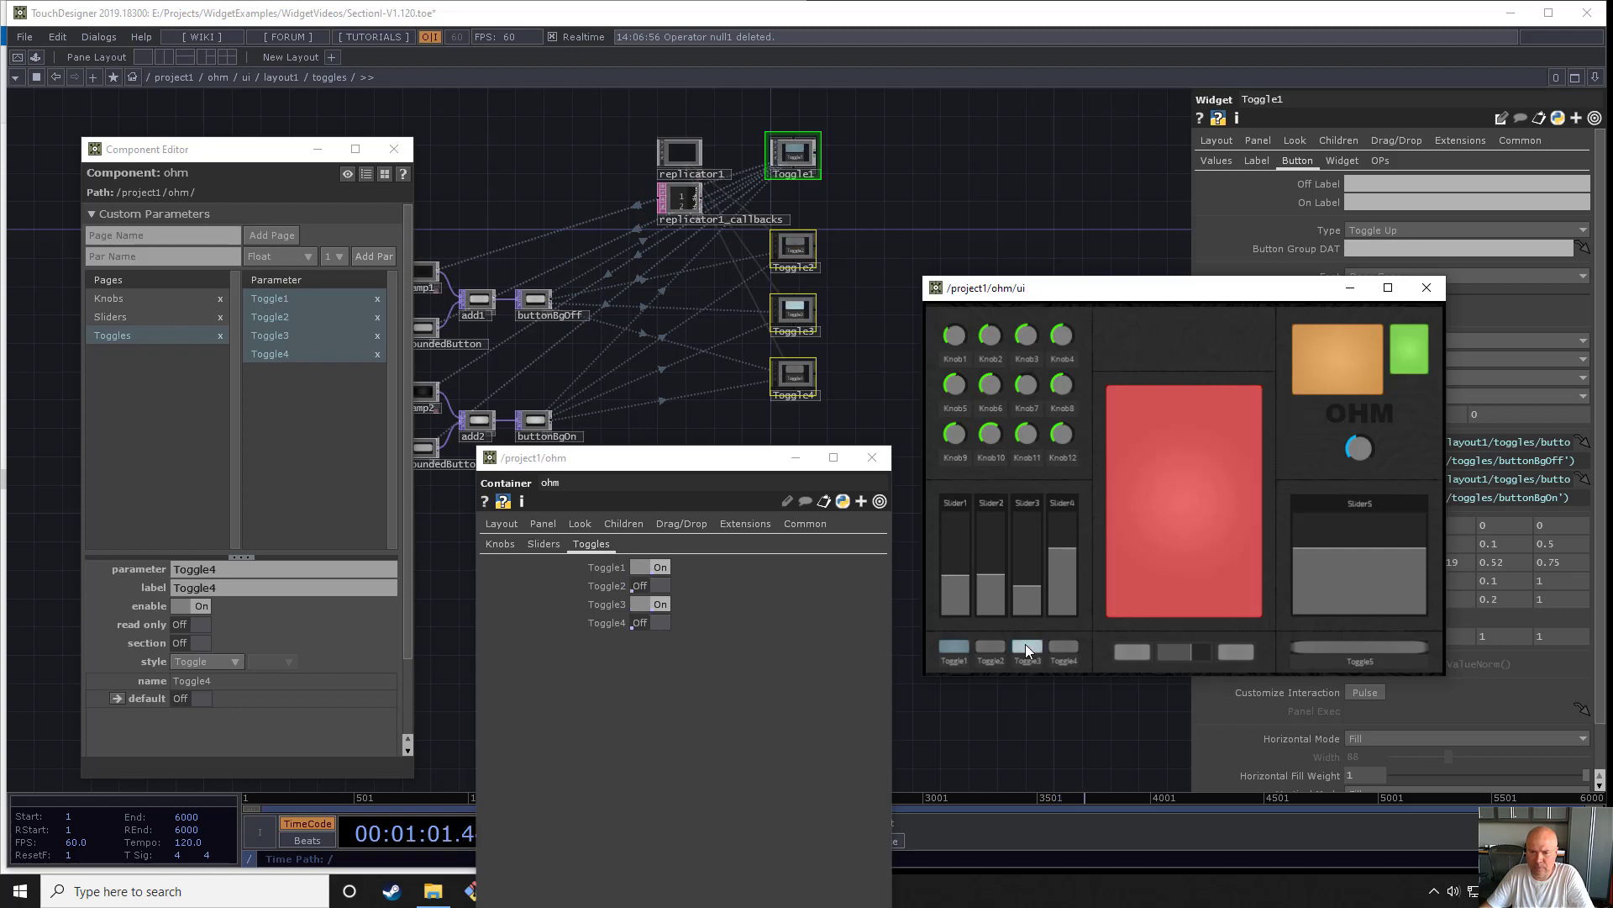
left_click(1035, 653)
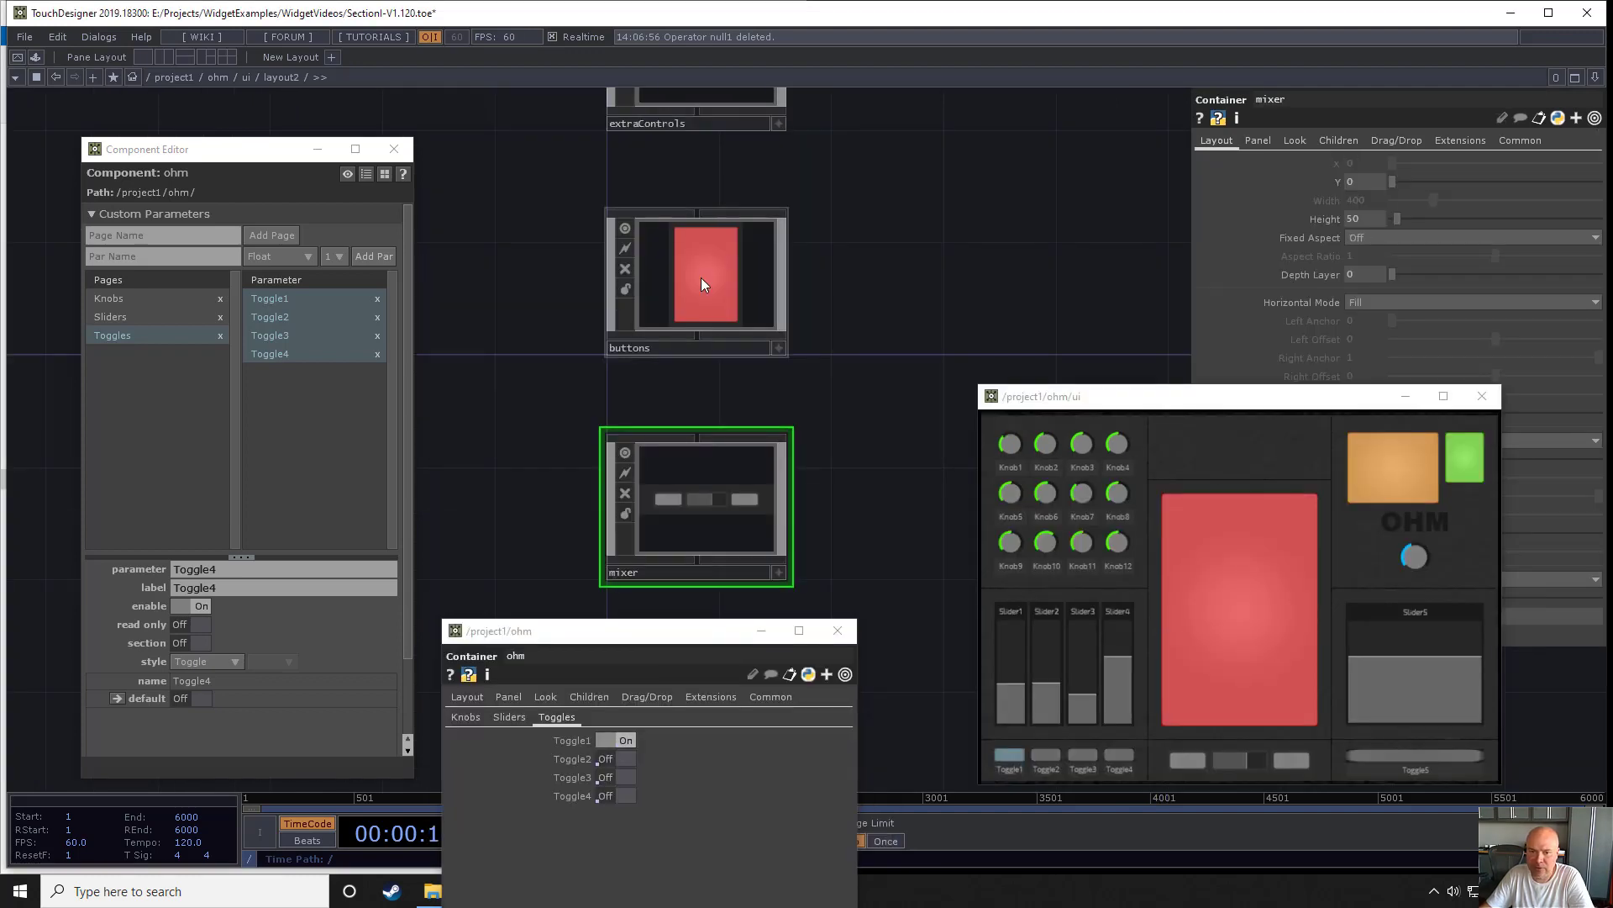
- Enter the buttons container in layout2 and add a Replicator component beside B1
double_click(704, 284)
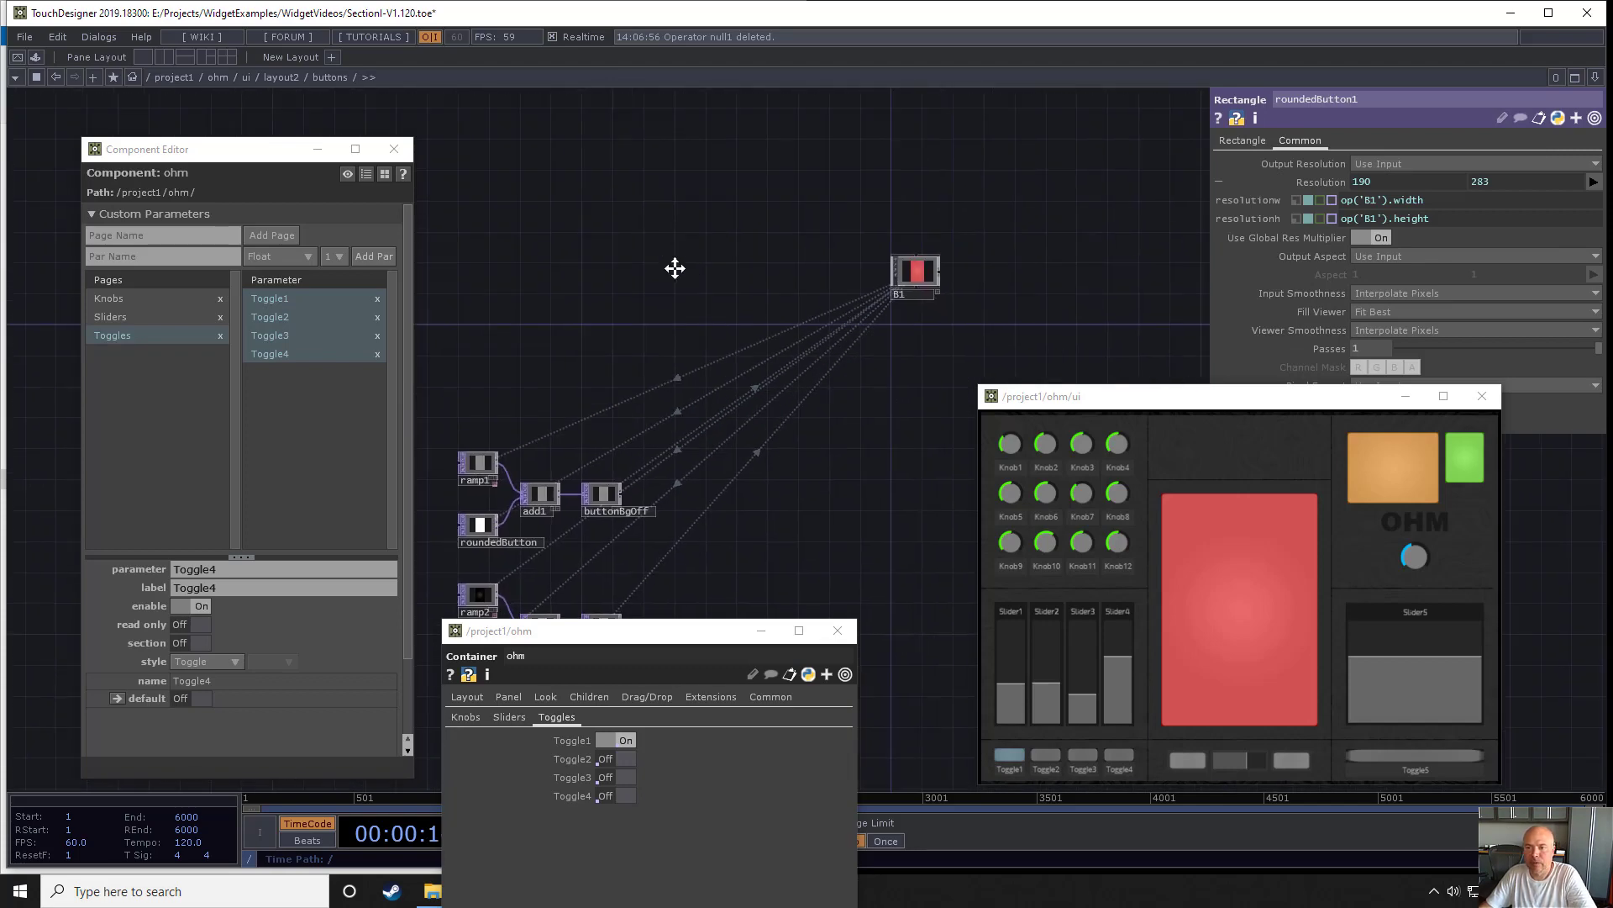
key("Tab")
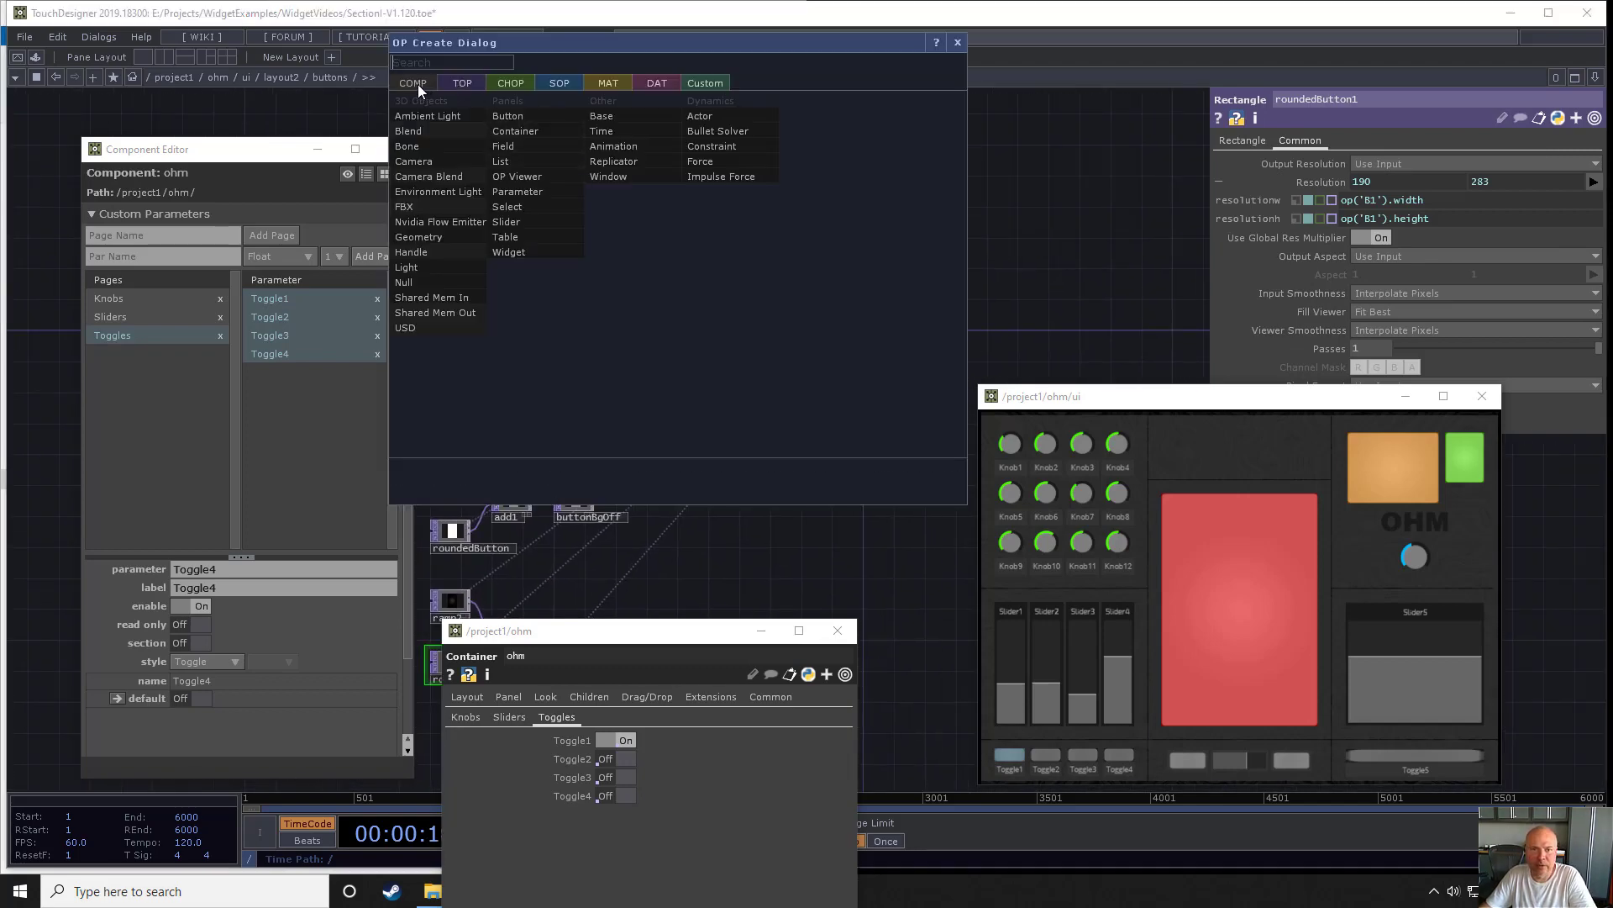
left_click(632, 161)
left_click(757, 290)
scroll(756, 290, "up", 4)
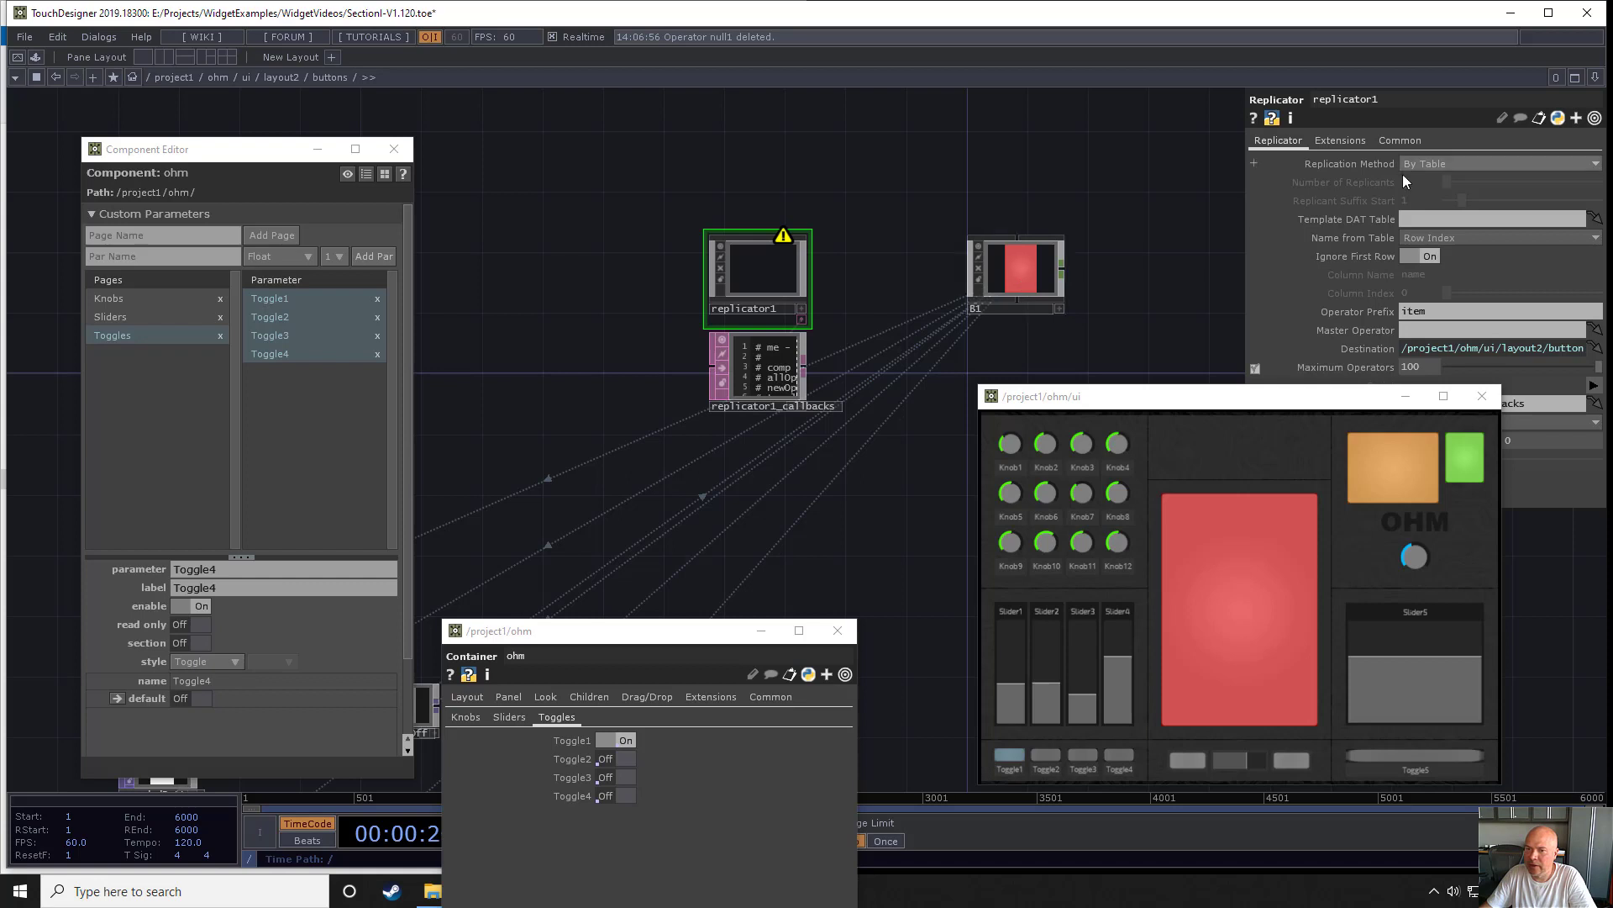
- Configure the replicator to replicate By Number, with B1 as its master operator and B as the operator prefix
left_click(1428, 164)
left_click(1429, 180)
left_click_drag(1021, 278, 1420, 330)
left_click(1420, 317)
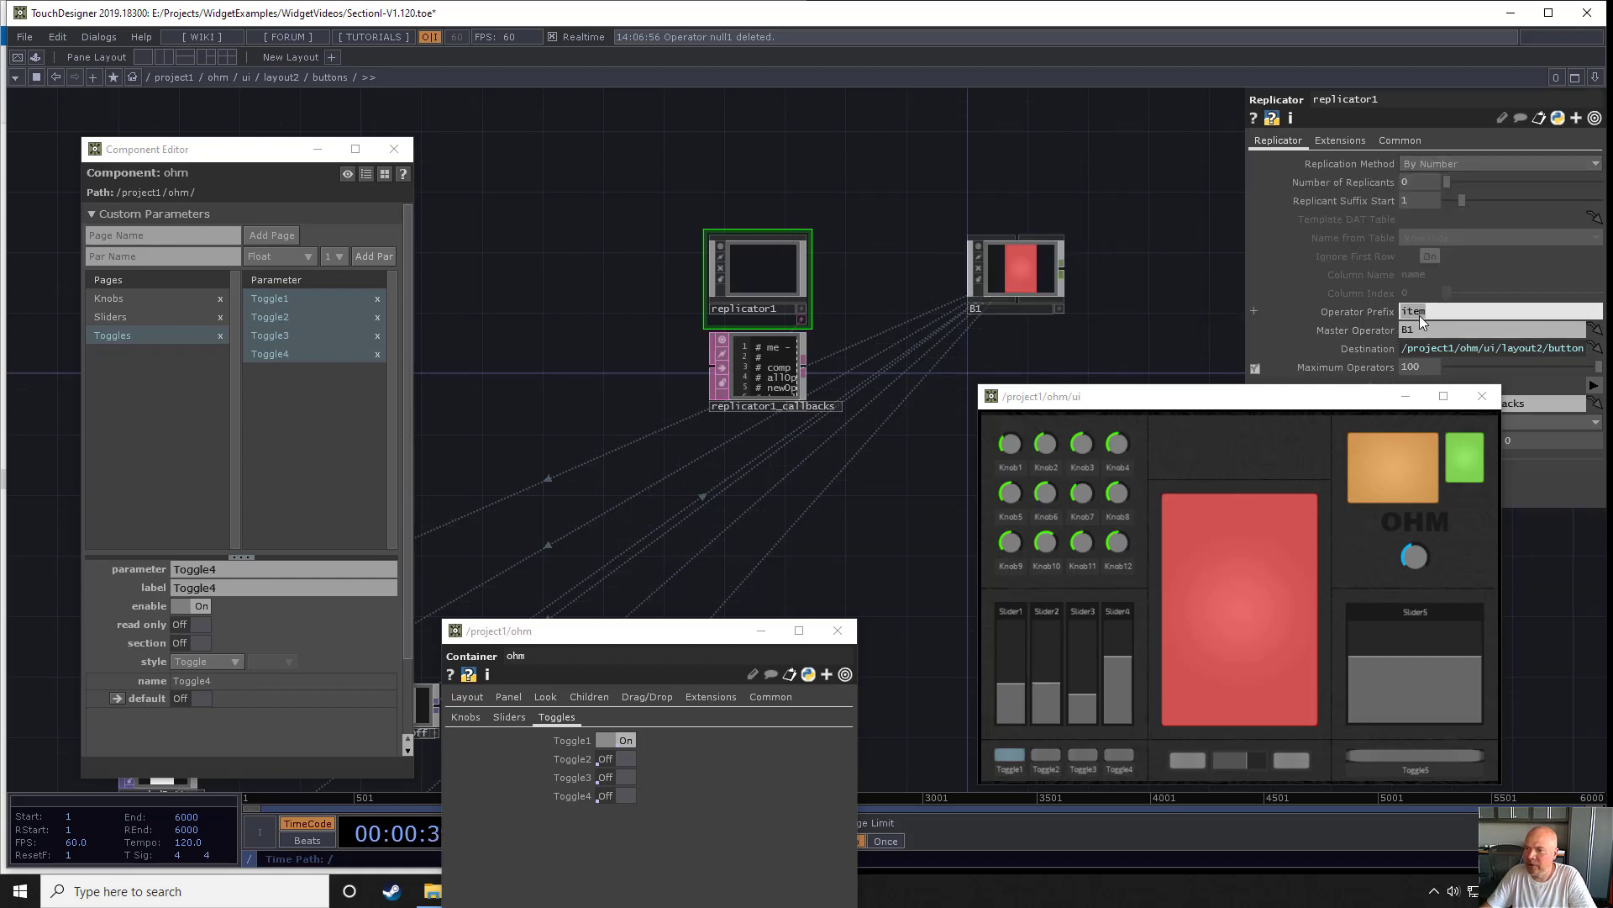
type("B")
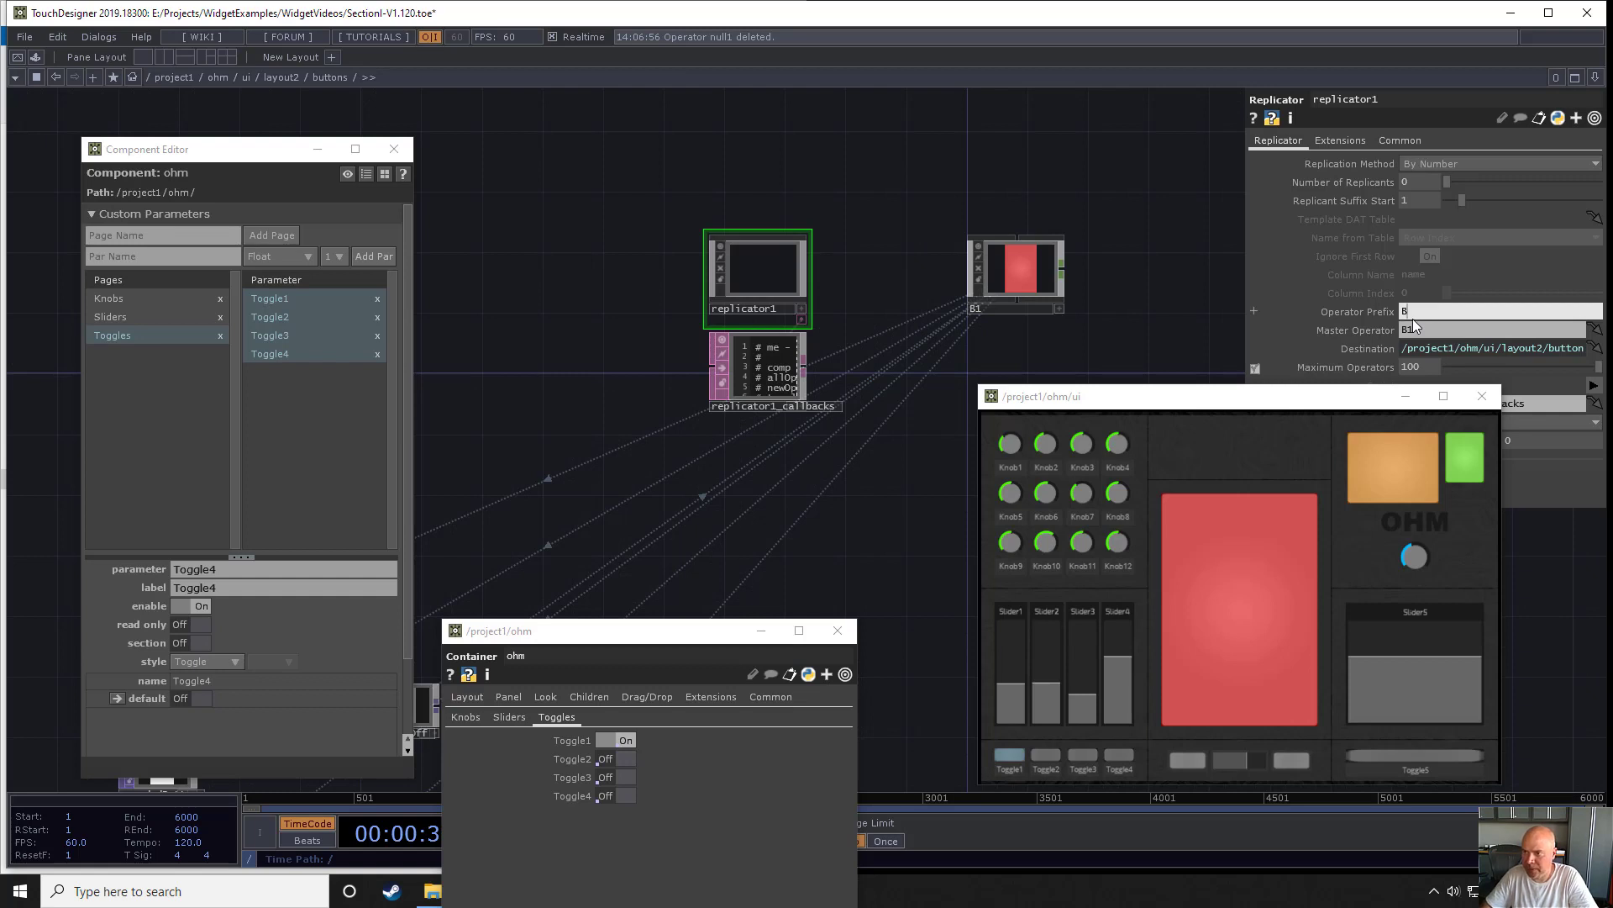
key("Return")
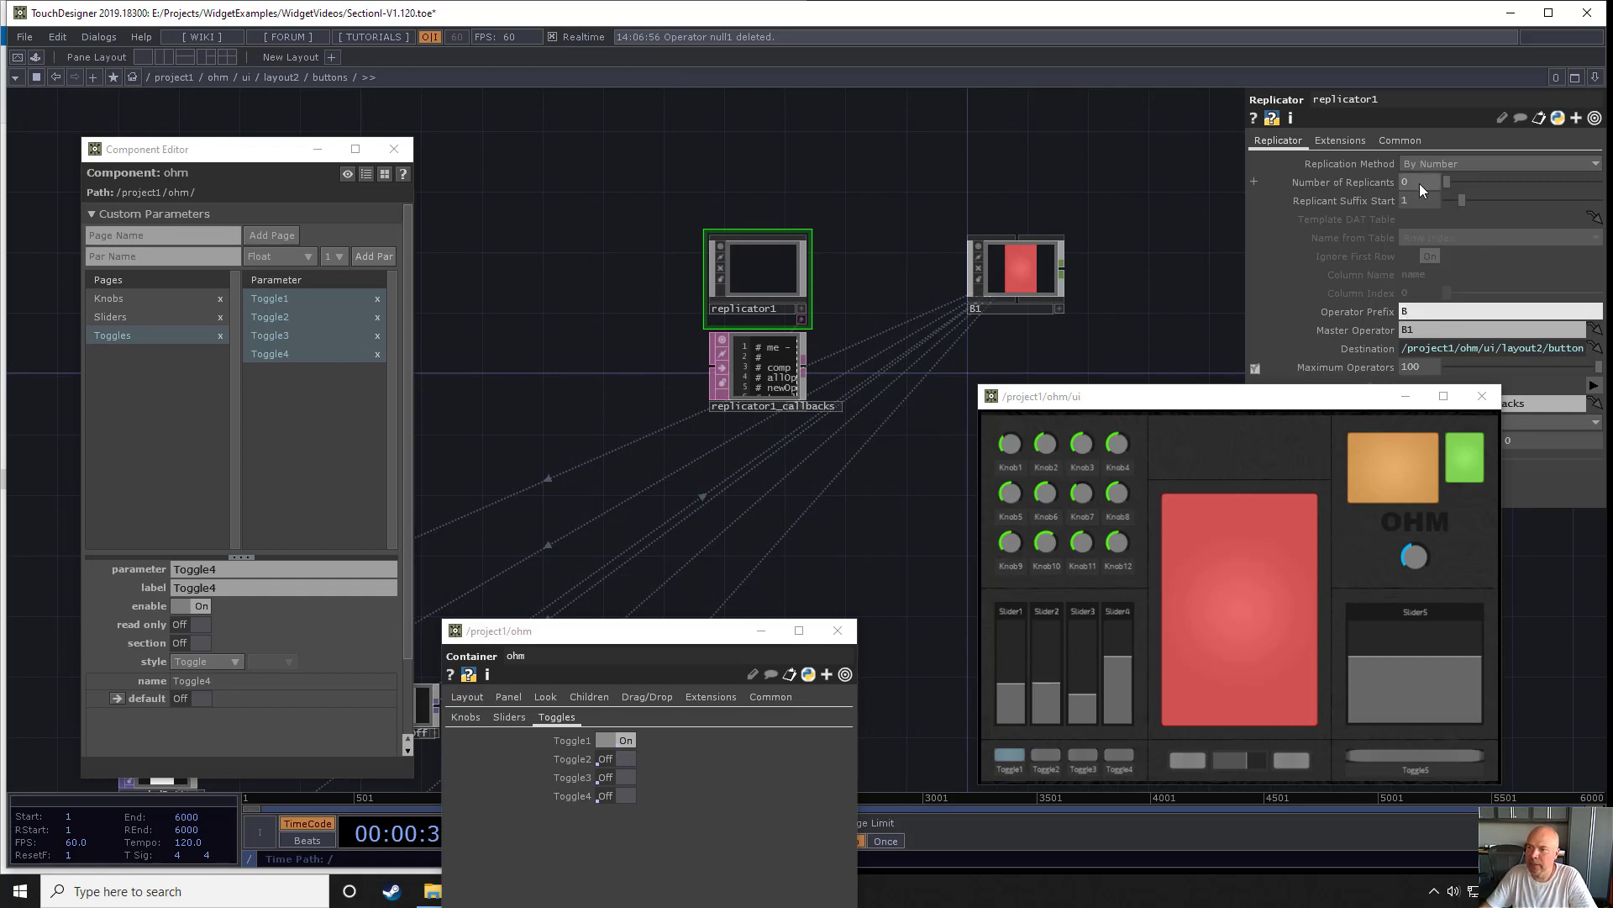
- Set the replicator's layout to Vertical and its number of replicants to 64
left_click_drag(1342, 397, 1358, 519)
left_click(1429, 422)
left_click(1430, 455)
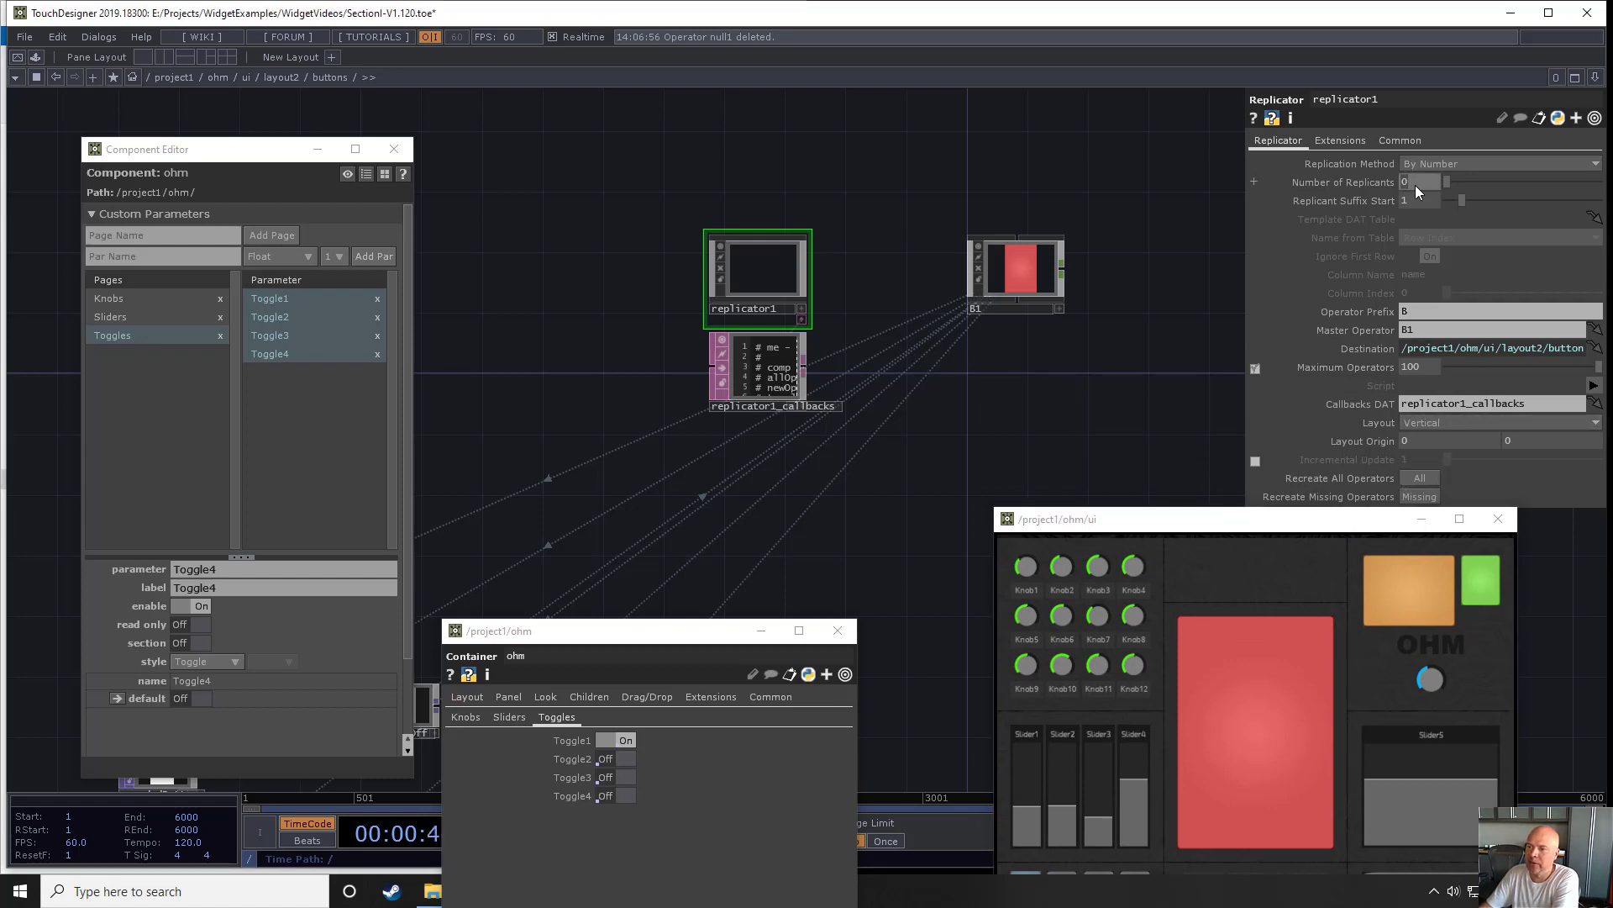
type("64")
key("Return")
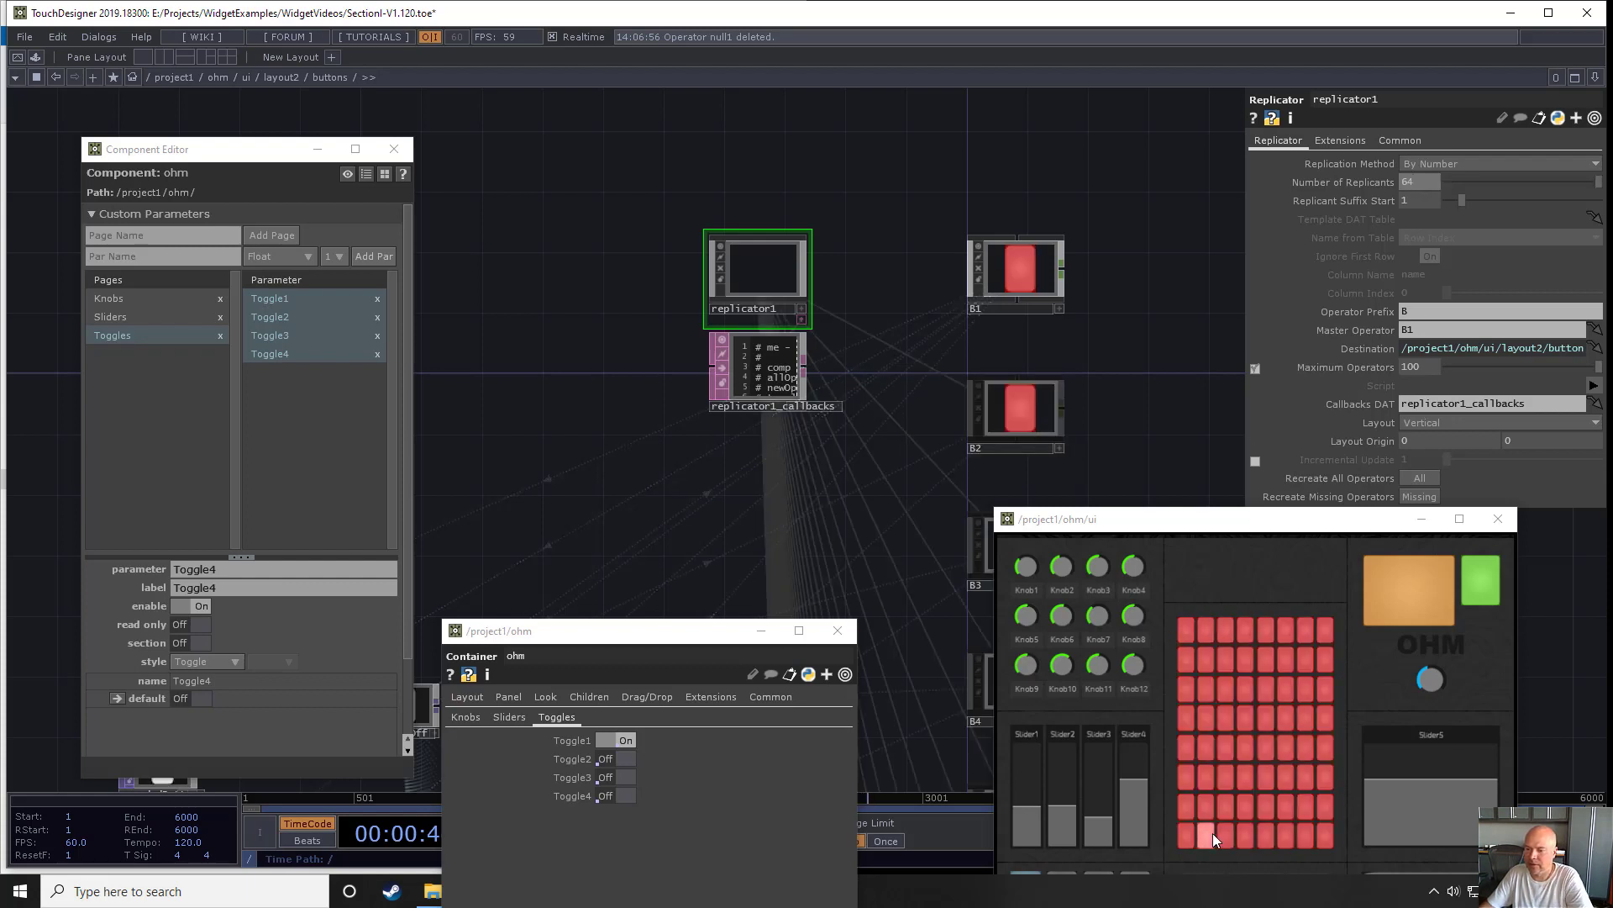
- Add a page named Buttons to ohm's custom parameters
left_click_drag(905, 338, 732, 189)
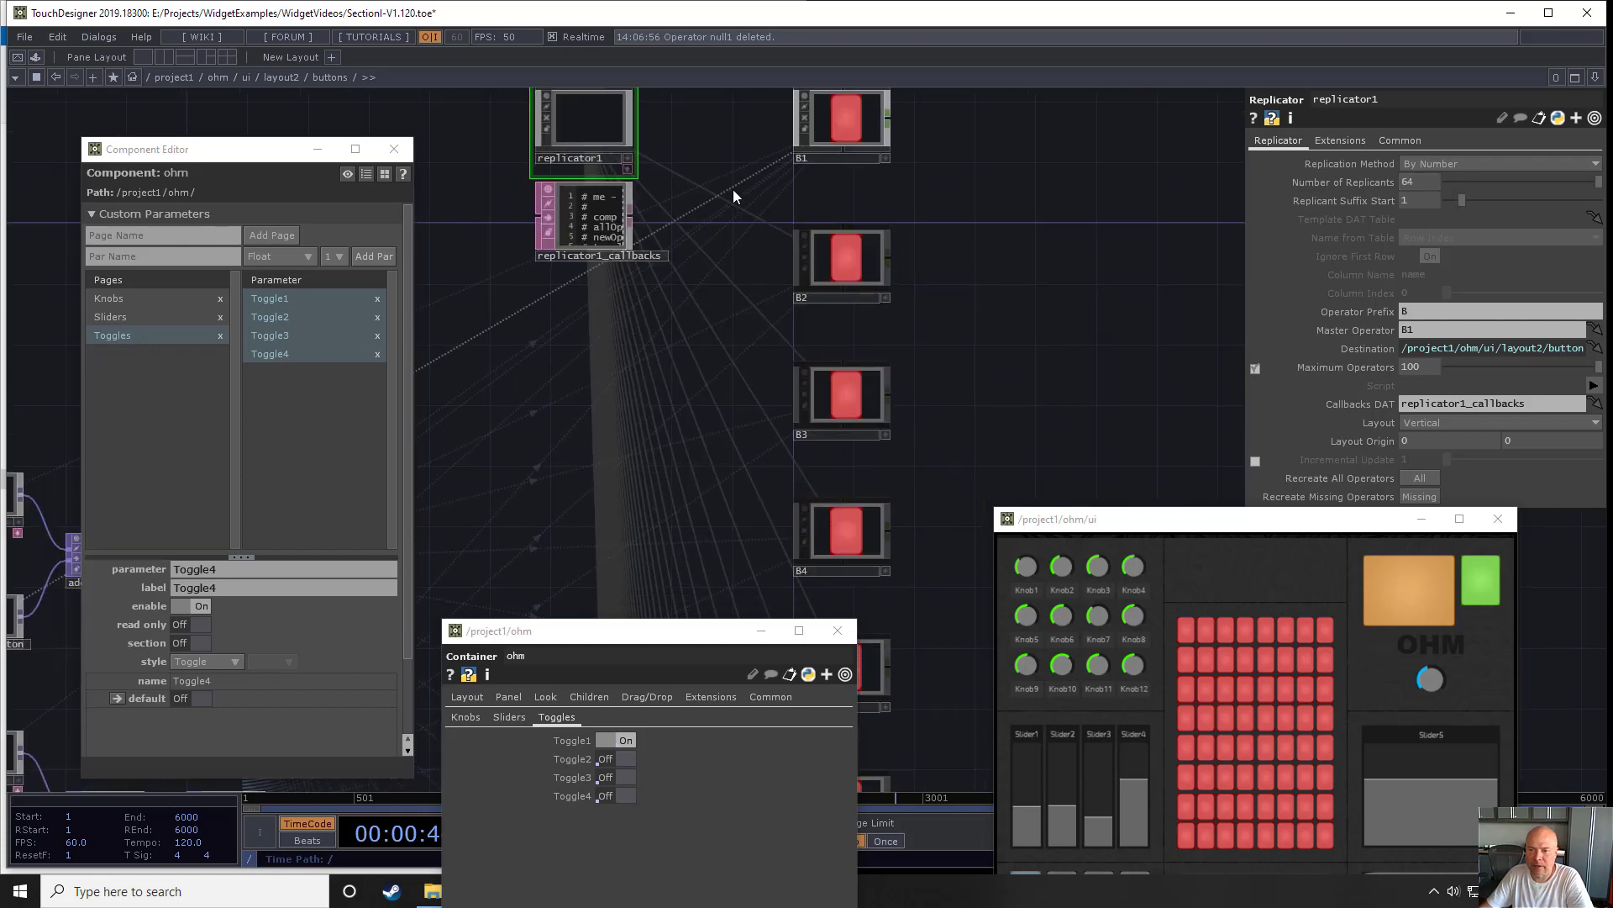
scroll(697, 373, "down", 1)
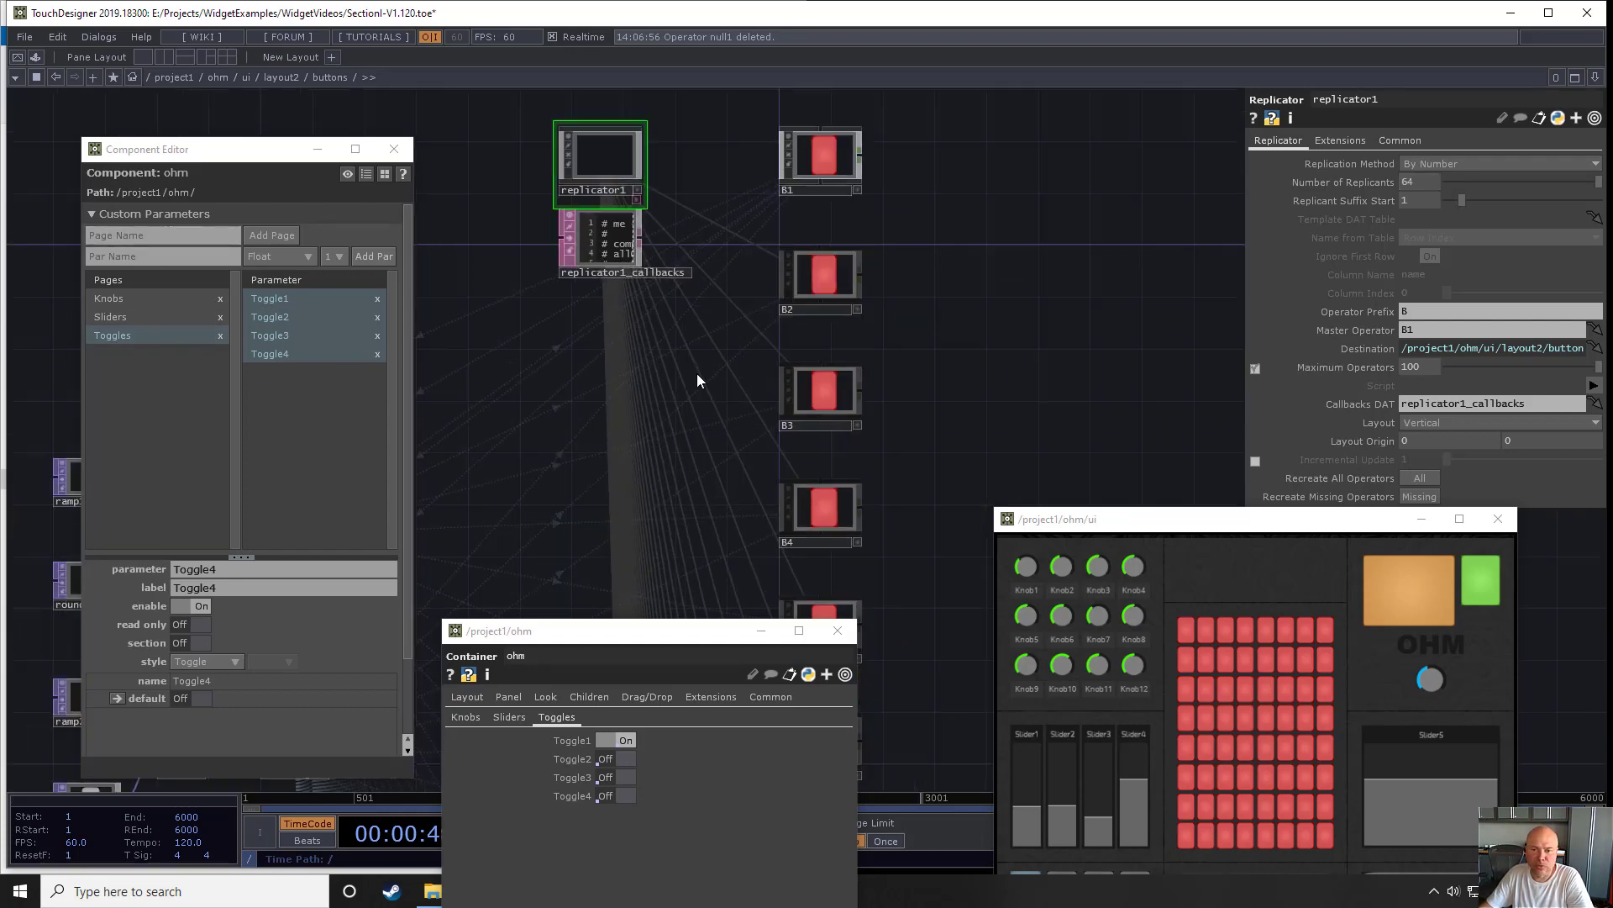
scroll(698, 375, "down", 5)
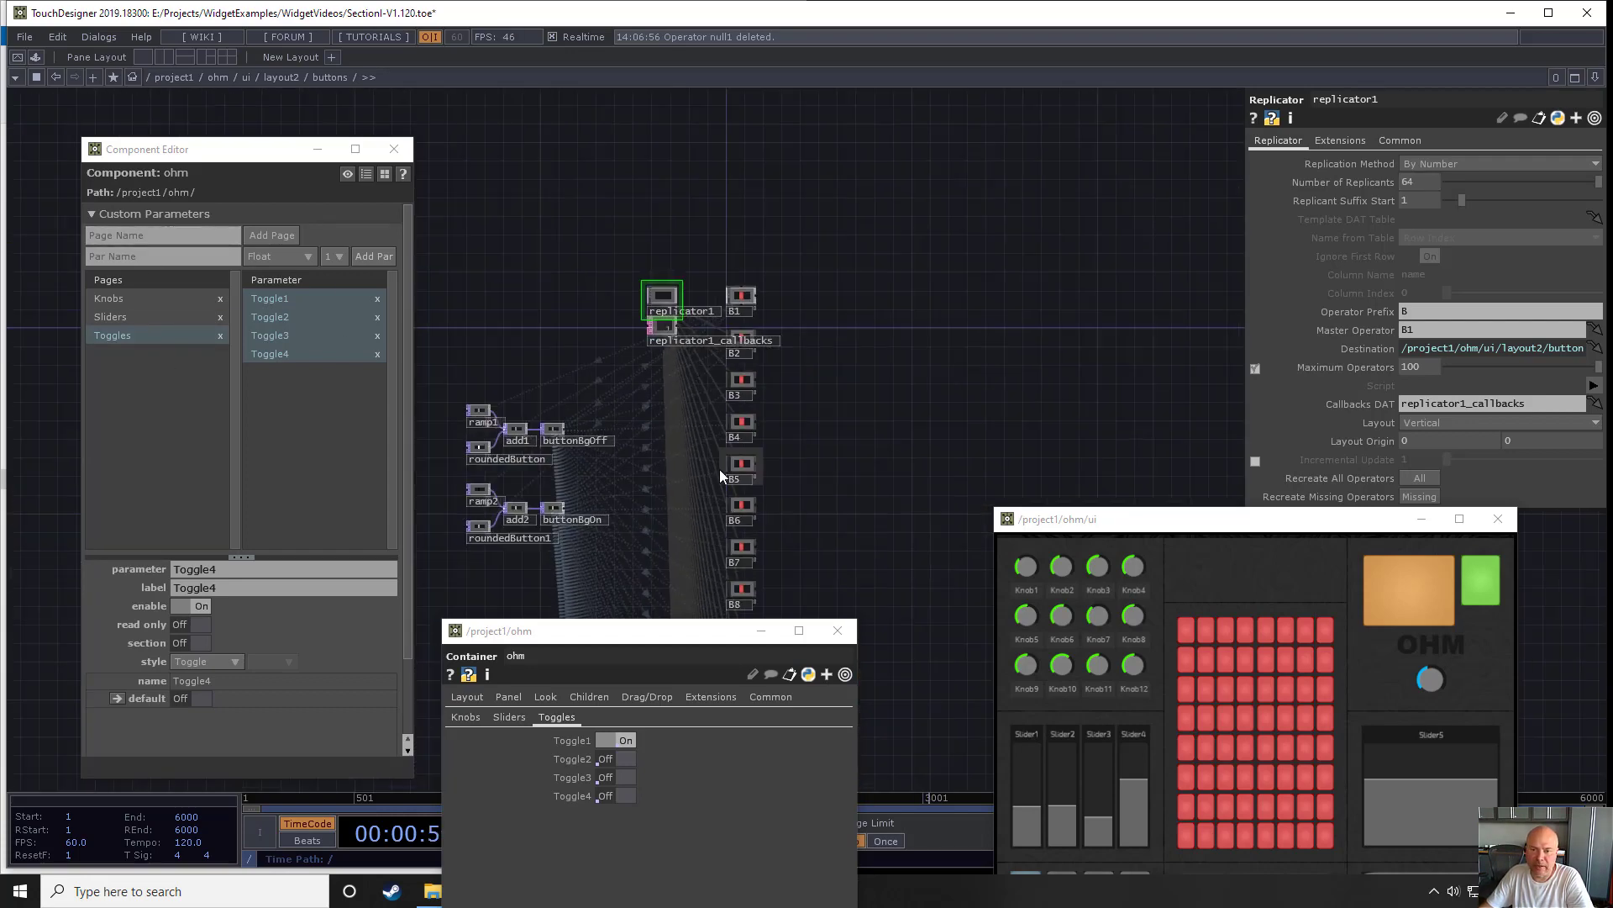
left_click(150, 239)
type("BUtton")
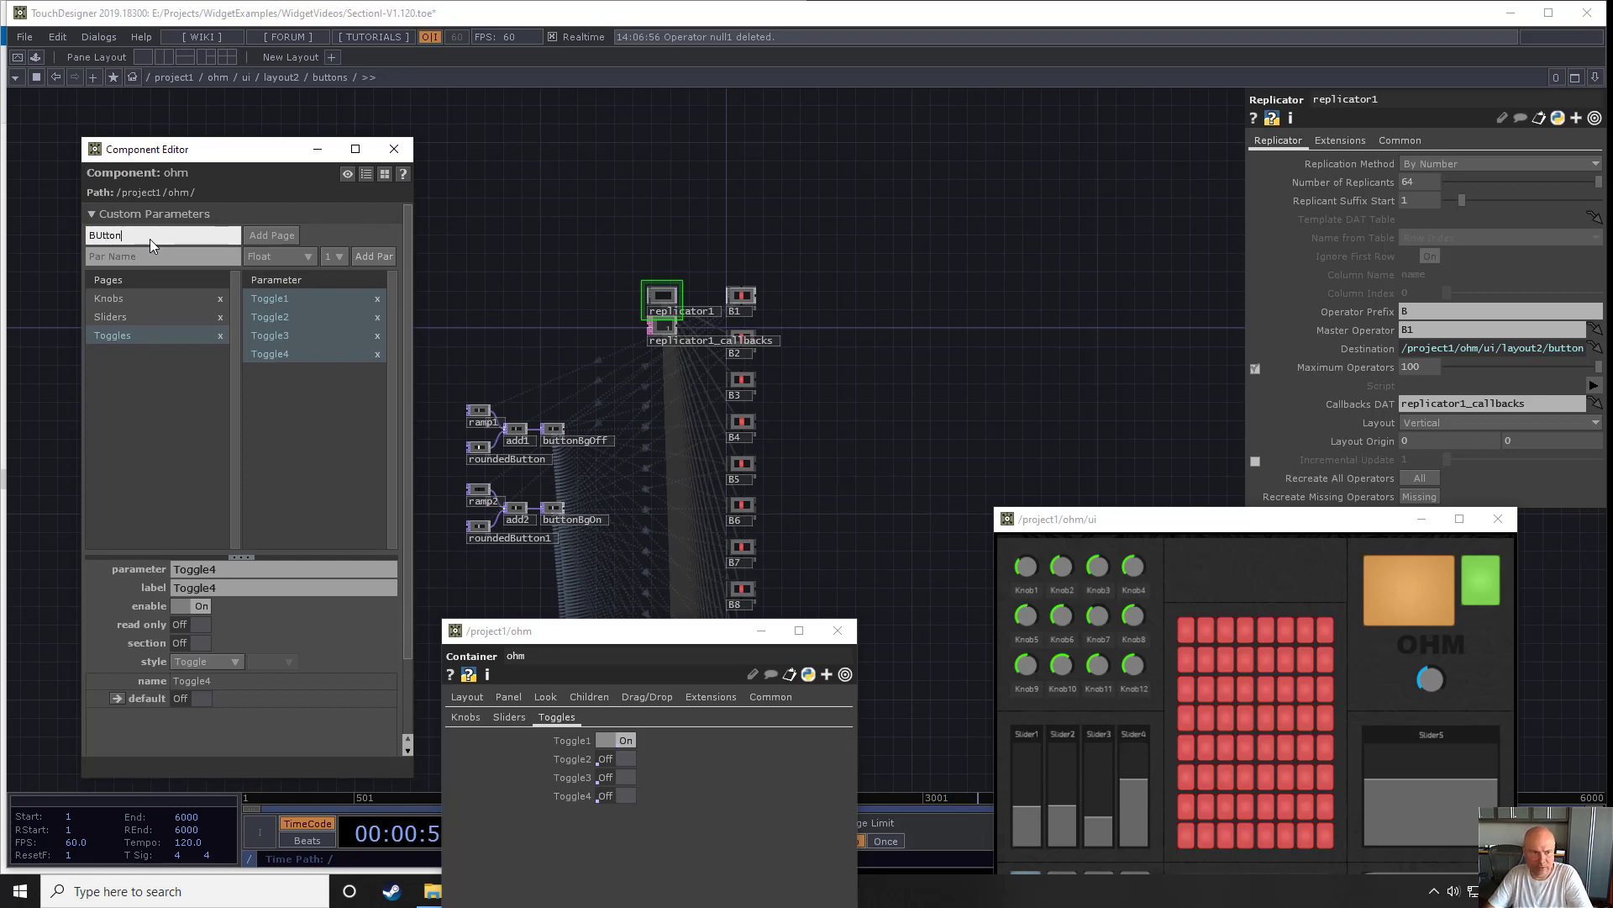
key("BackSpace")
key("BackSpace")
type("ut")
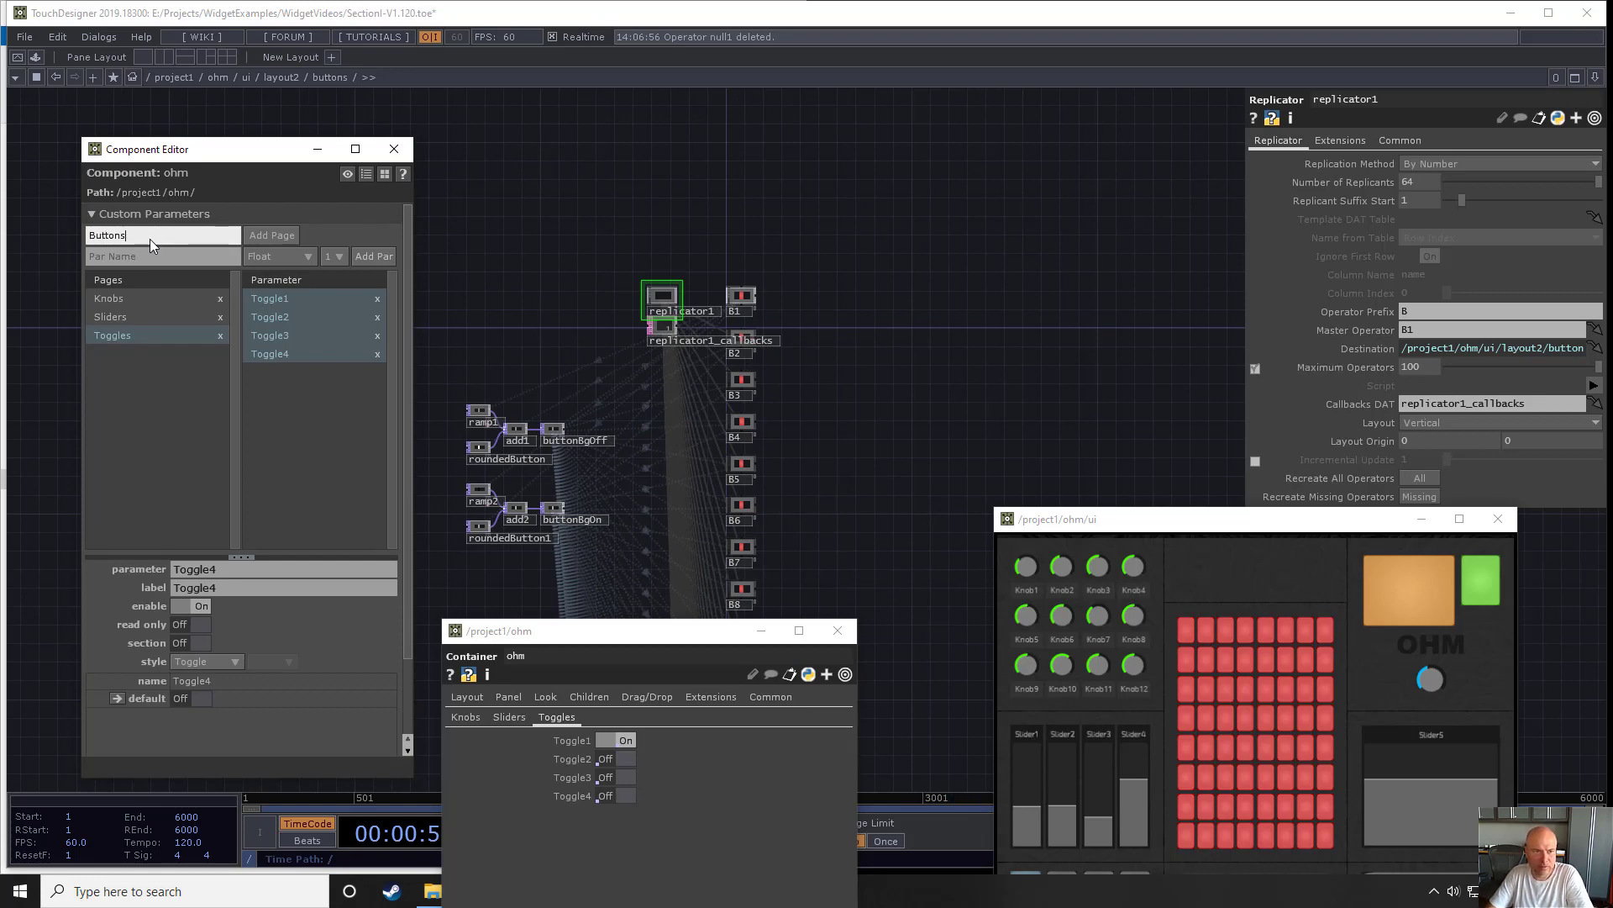
type("tons")
left_click(295, 234)
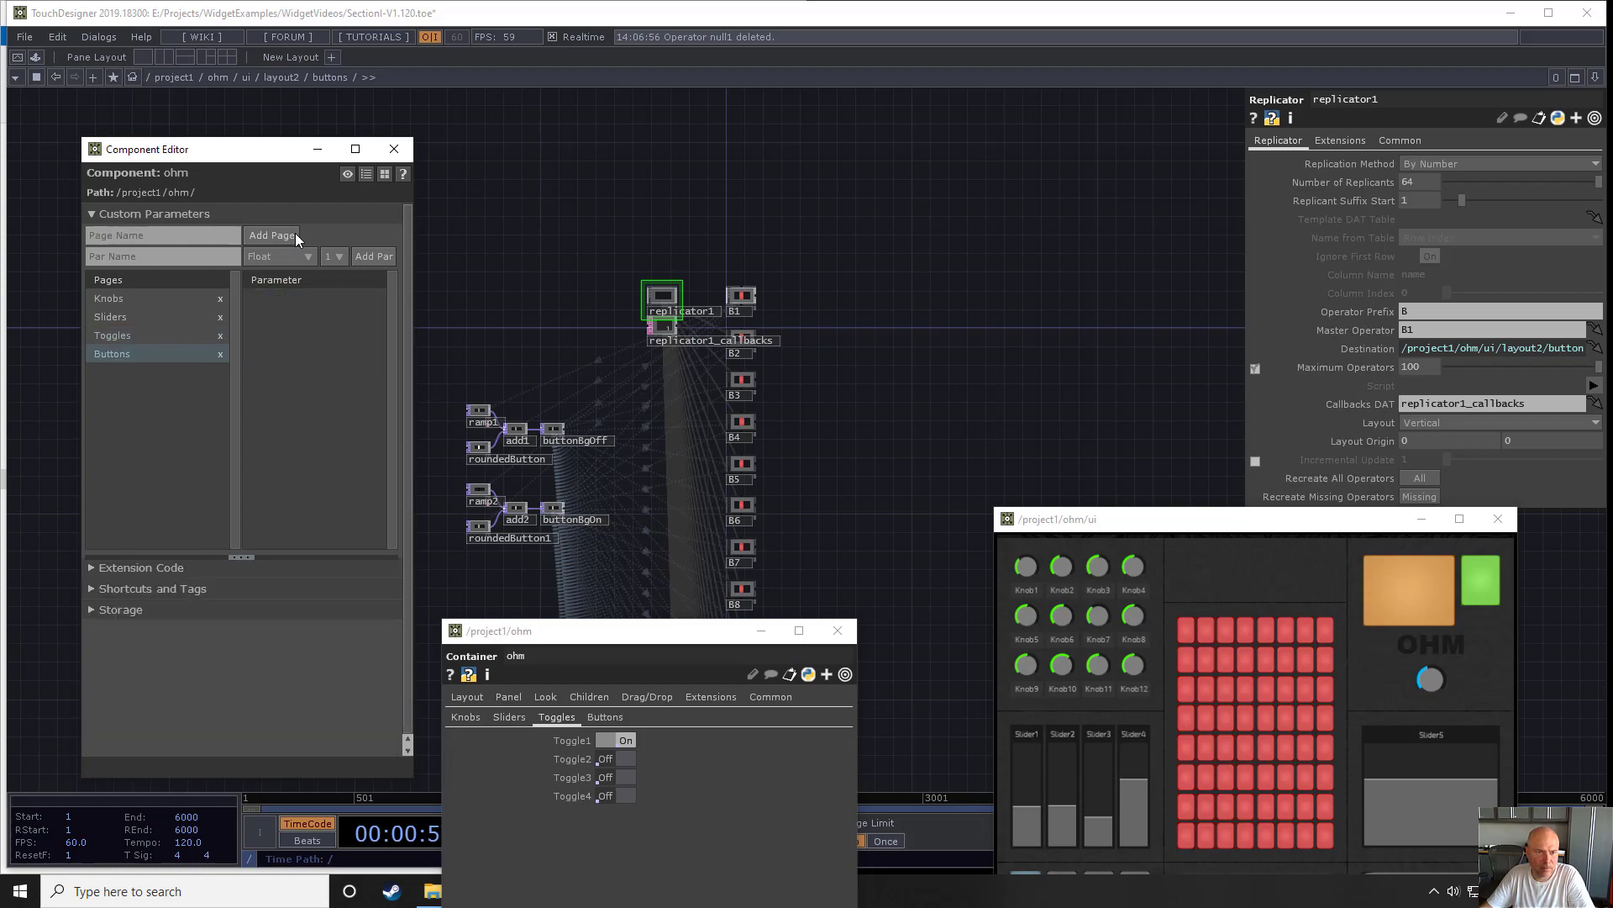
- Select all the button widgets B1 through B64 and place them on ohm's Buttons page as bound parameters
scroll(763, 215, "down", 7)
left_click_drag(904, 360, 912, 112)
right_click_drag(875, 133, 721, 456)
left_click_drag(931, 165, 928, 464)
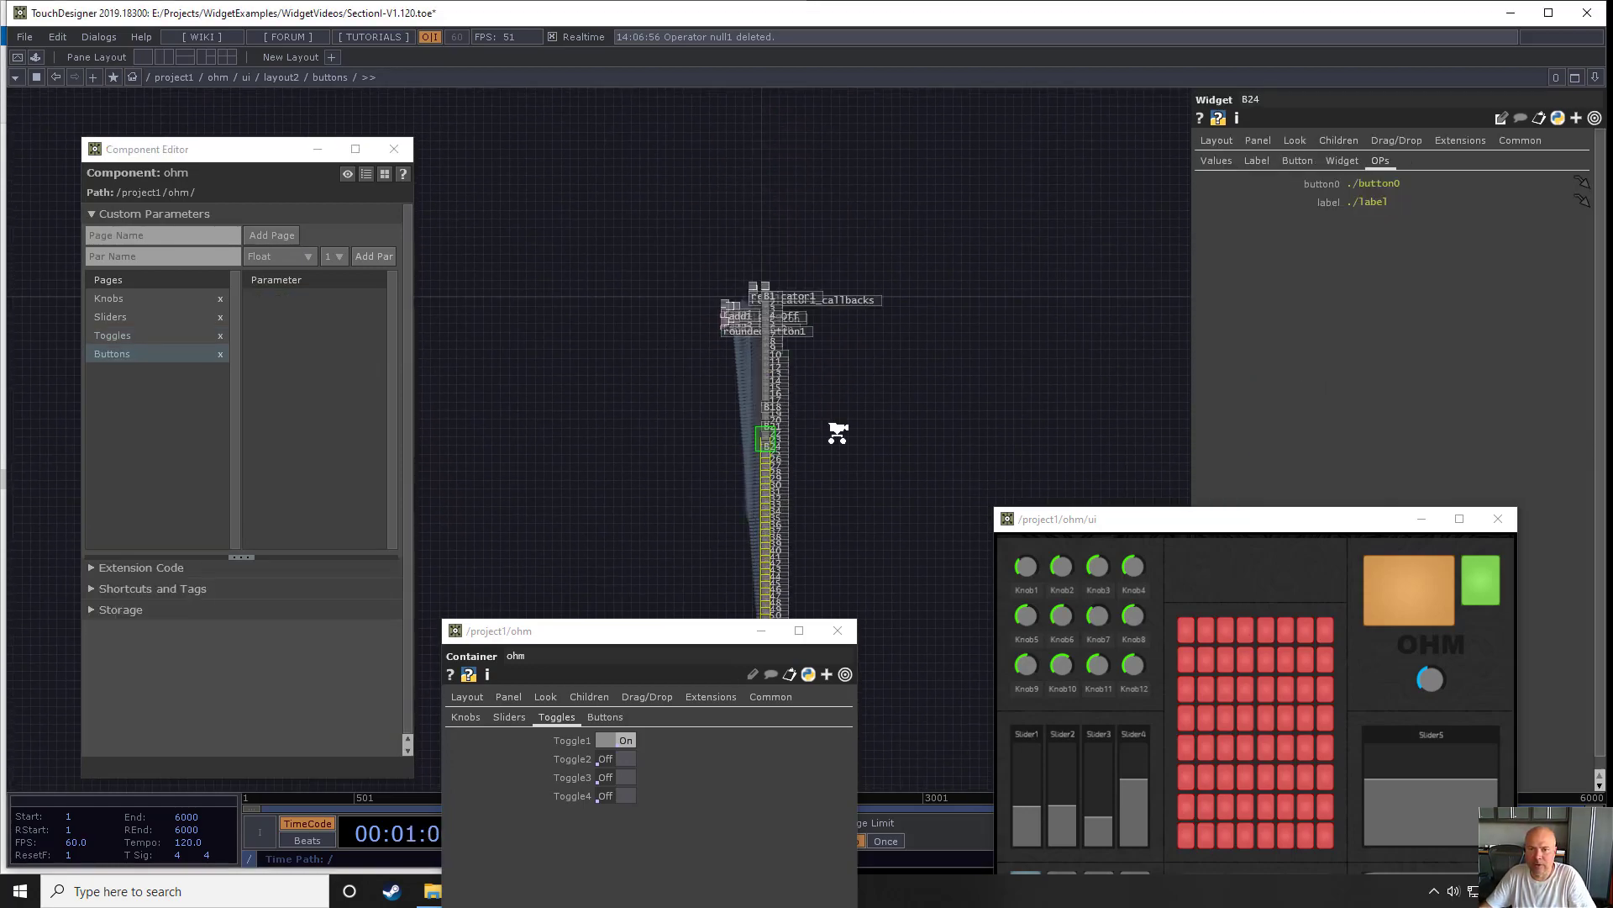
scroll(835, 429, "up", 5)
left_click_drag(726, 210, 759, 493)
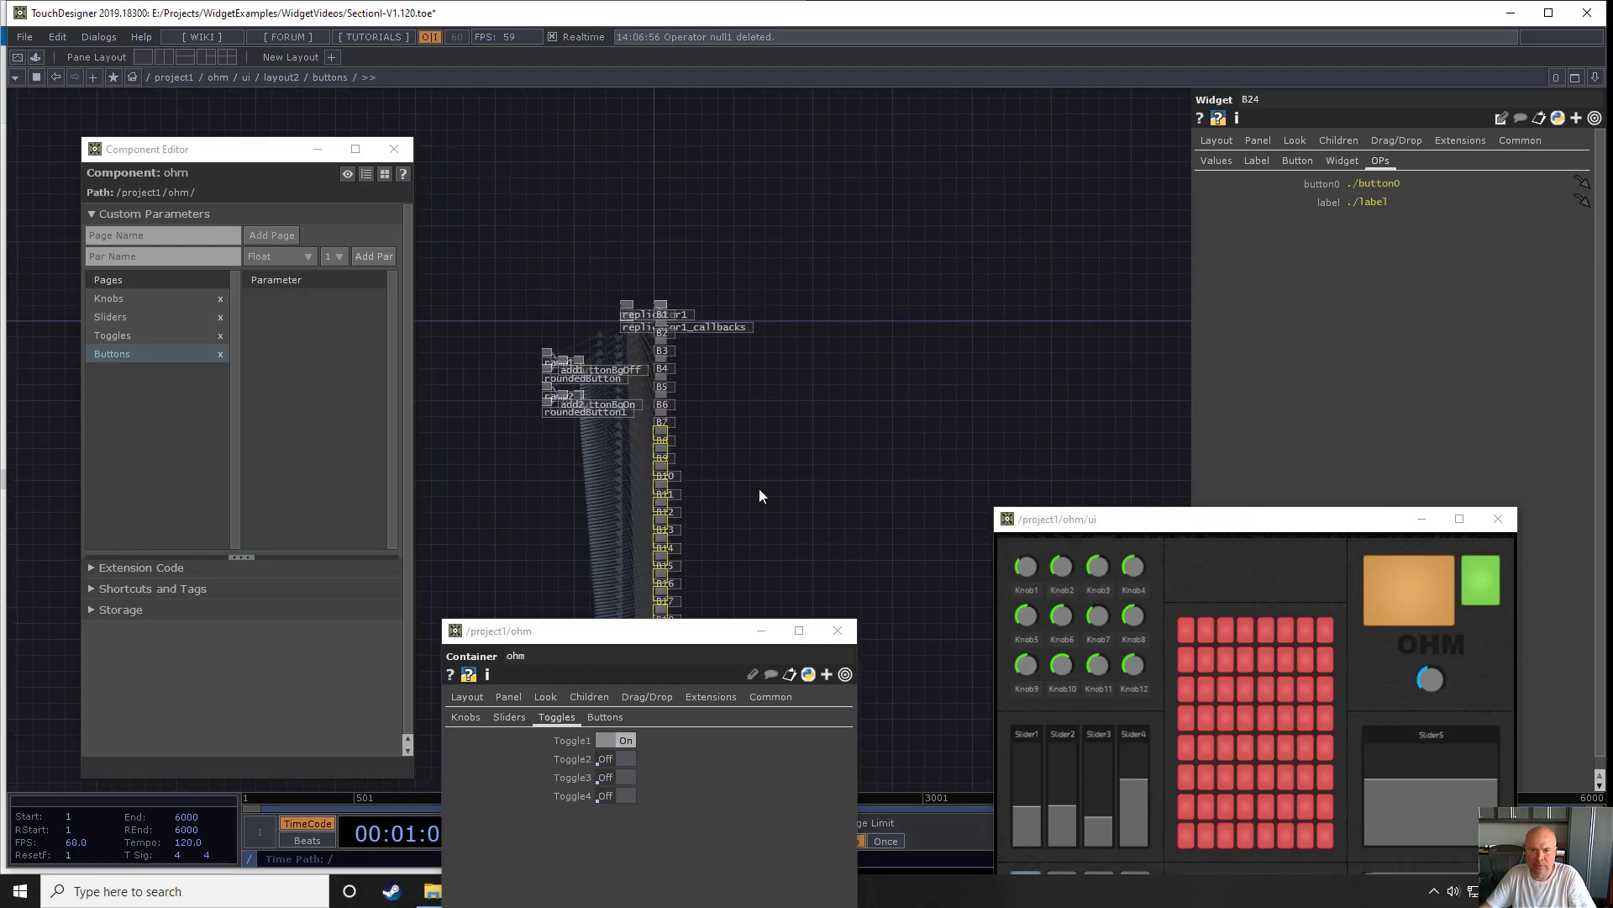
right_click_drag(748, 475, 655, 285)
scroll(656, 285, "up", 4)
left_click_drag(644, 281, 703, 169)
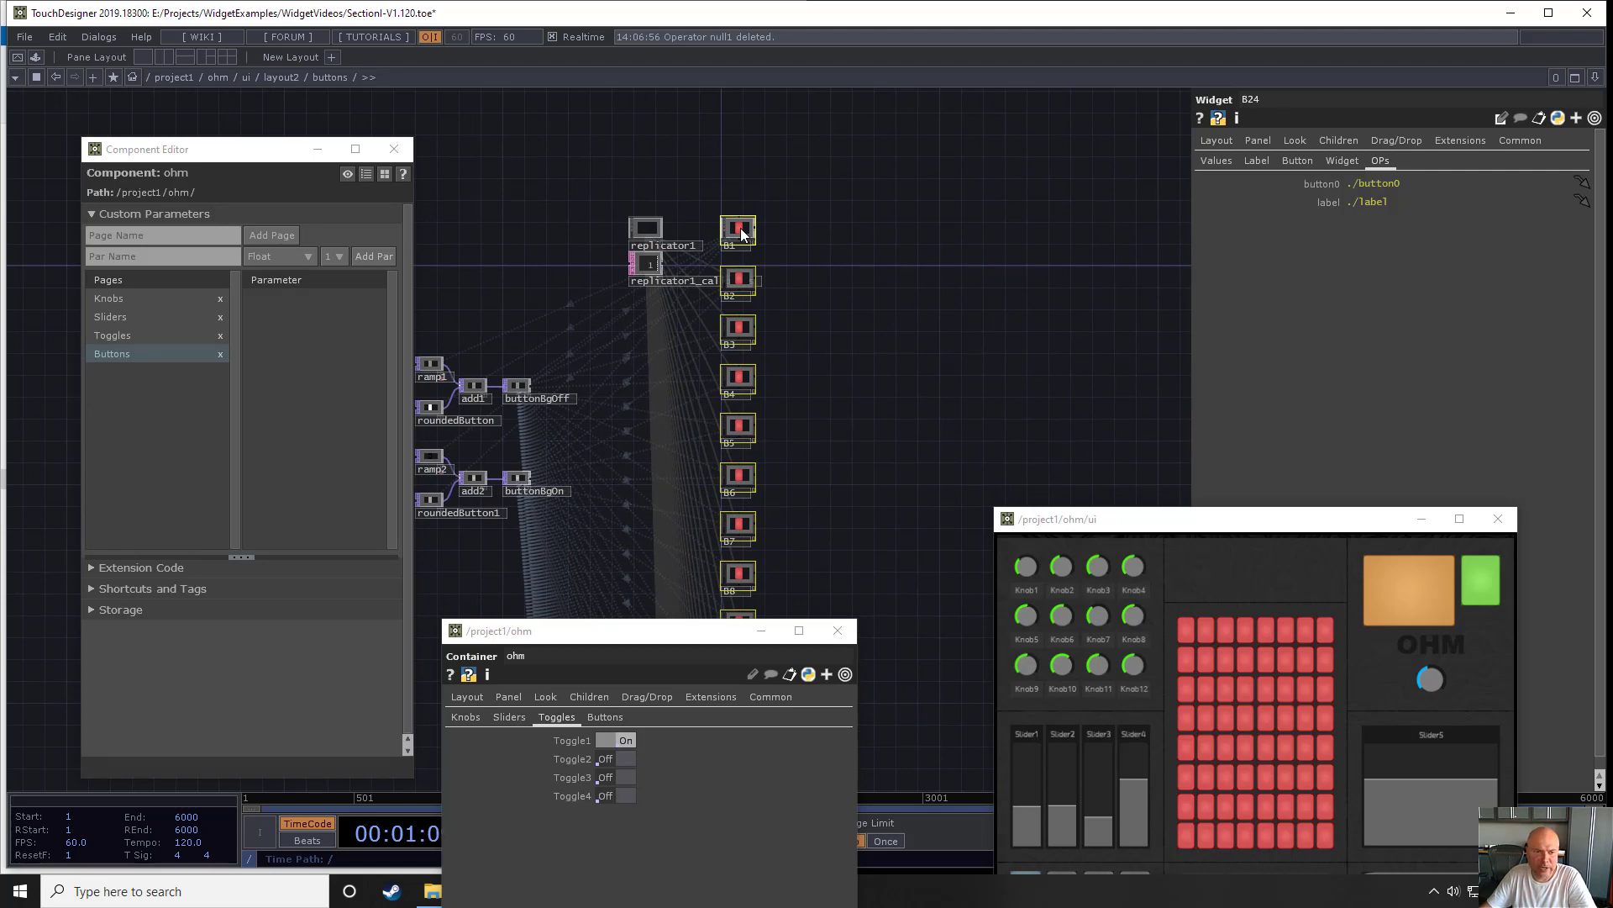
left_click_drag(635, 261, 286, 325)
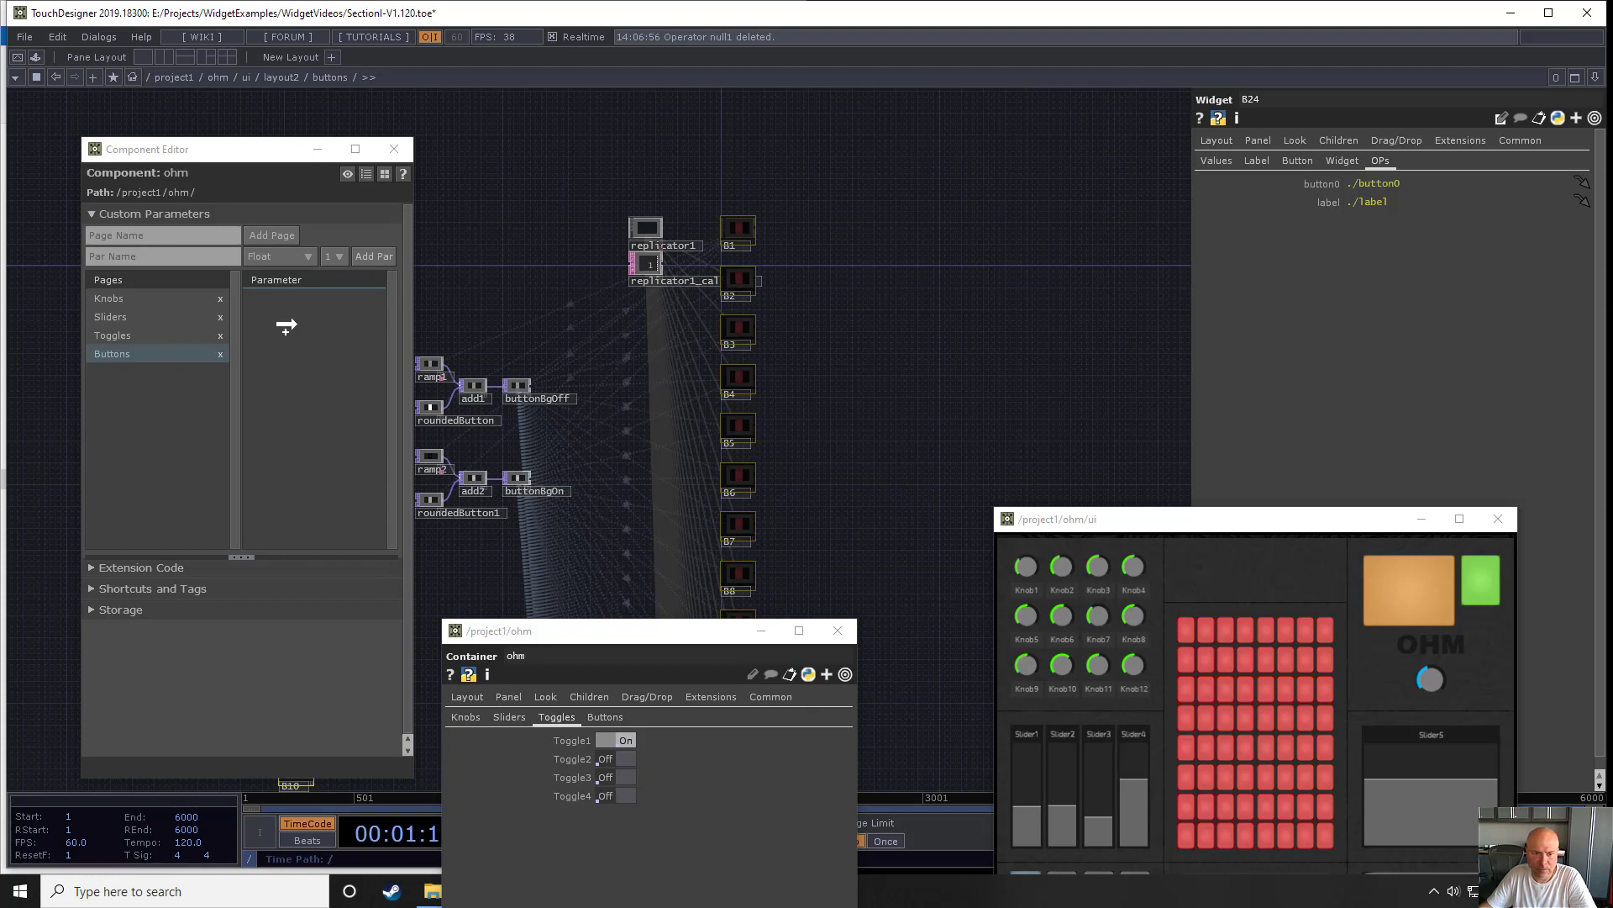
left_click_drag(287, 325, 420, 485)
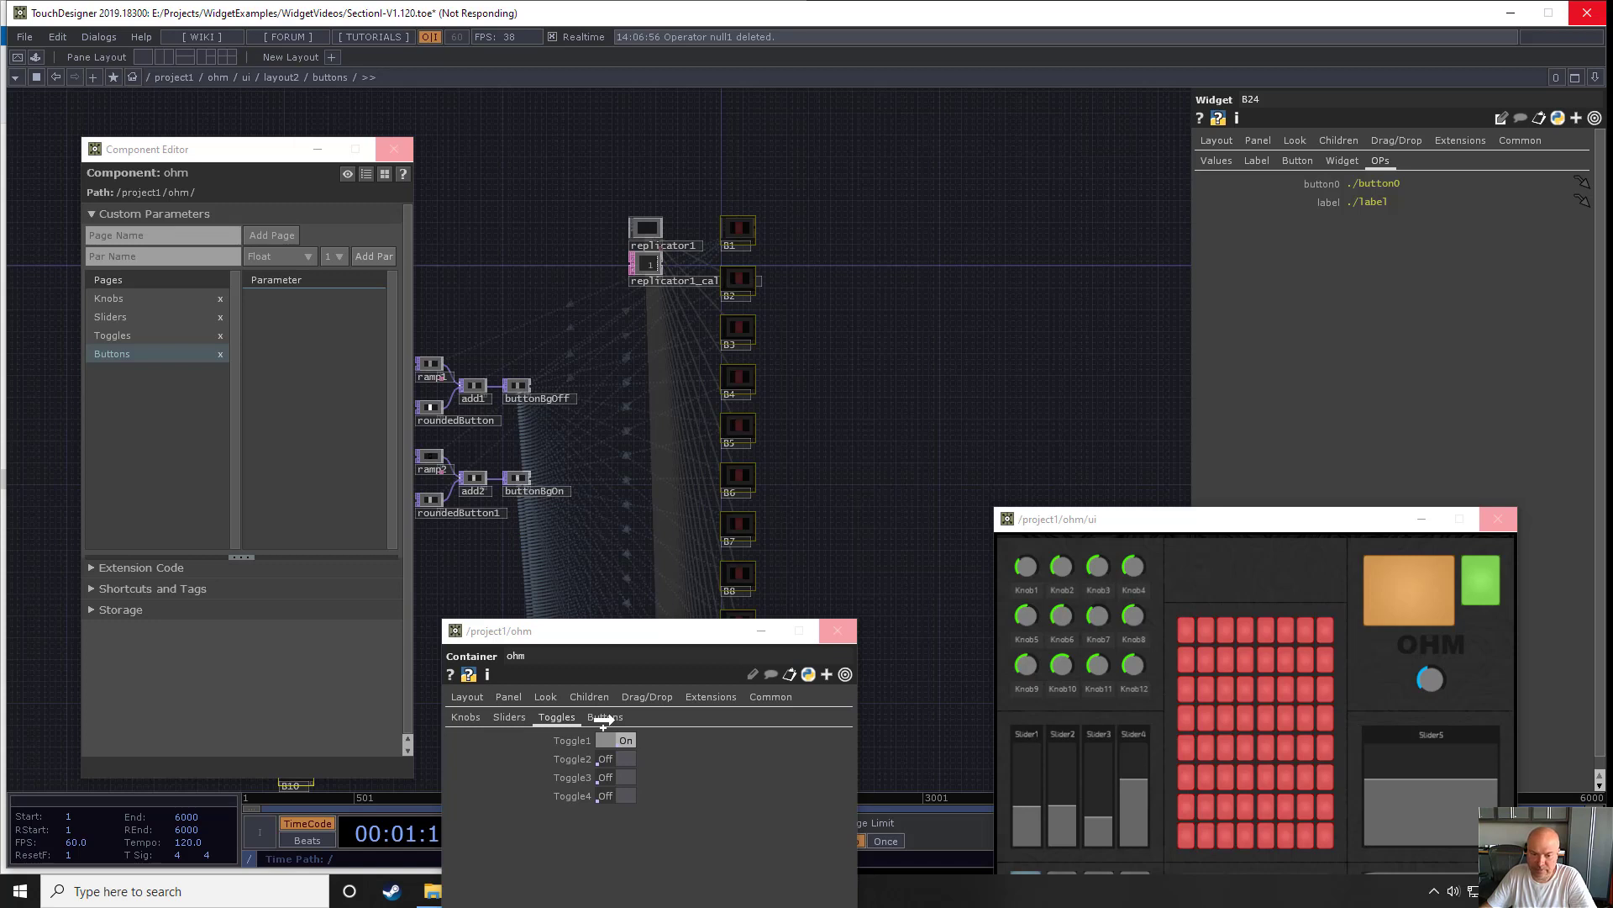
- Test the bound buttons by toggling B1 on the panel and switching off B21, B17 and B11 in ohm's Buttons parameters and B37 on the panel
left_click(603, 717)
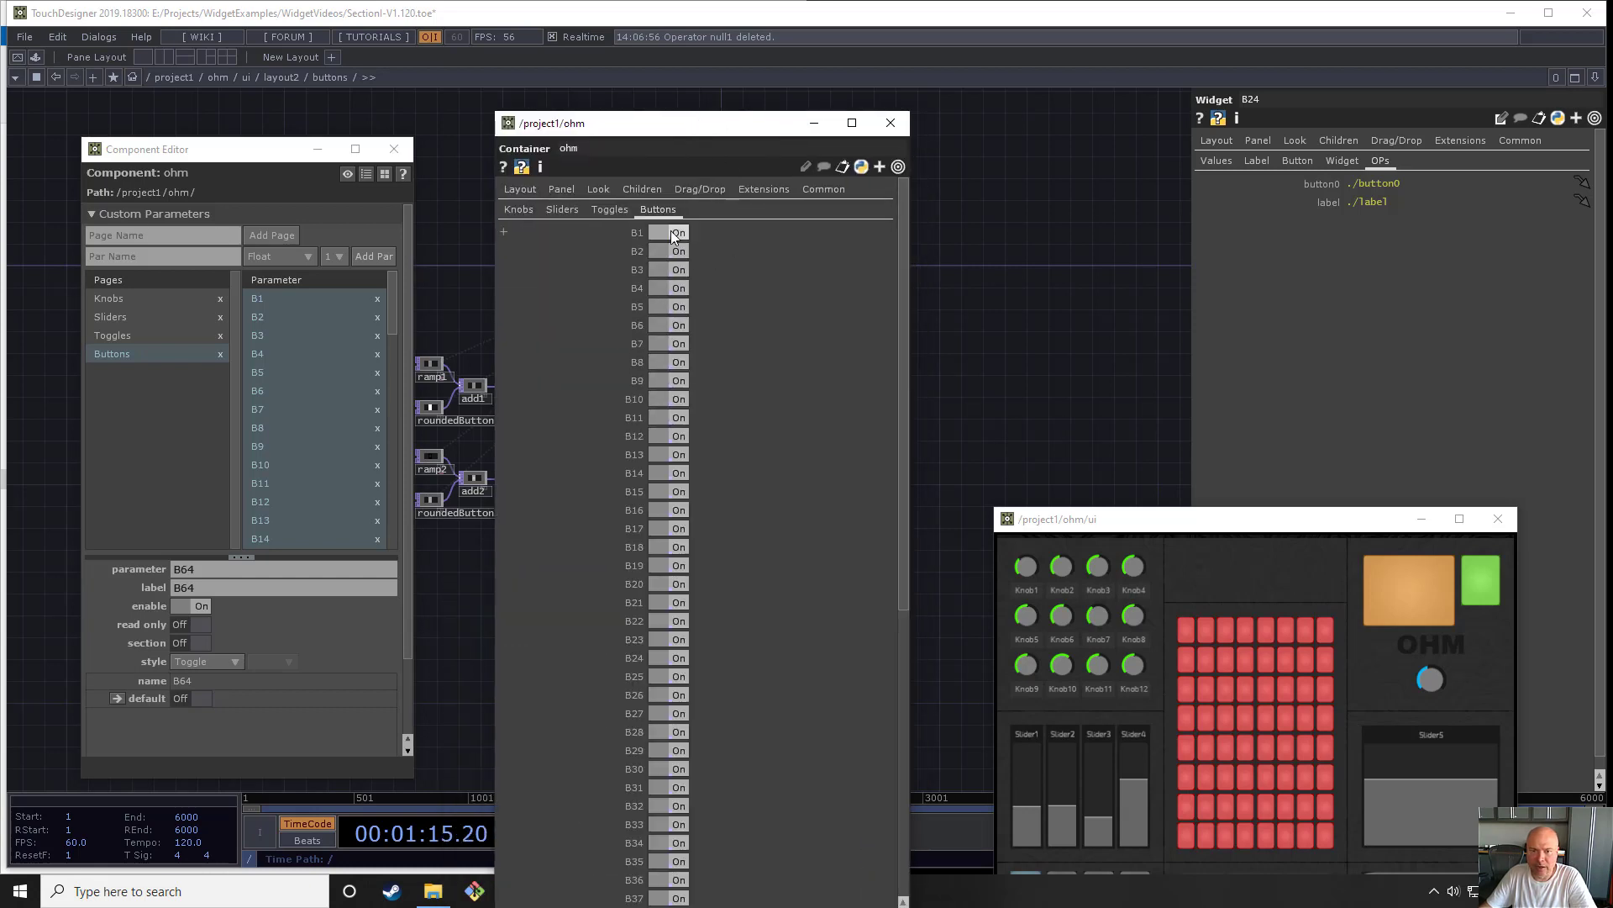
left_click(1192, 640)
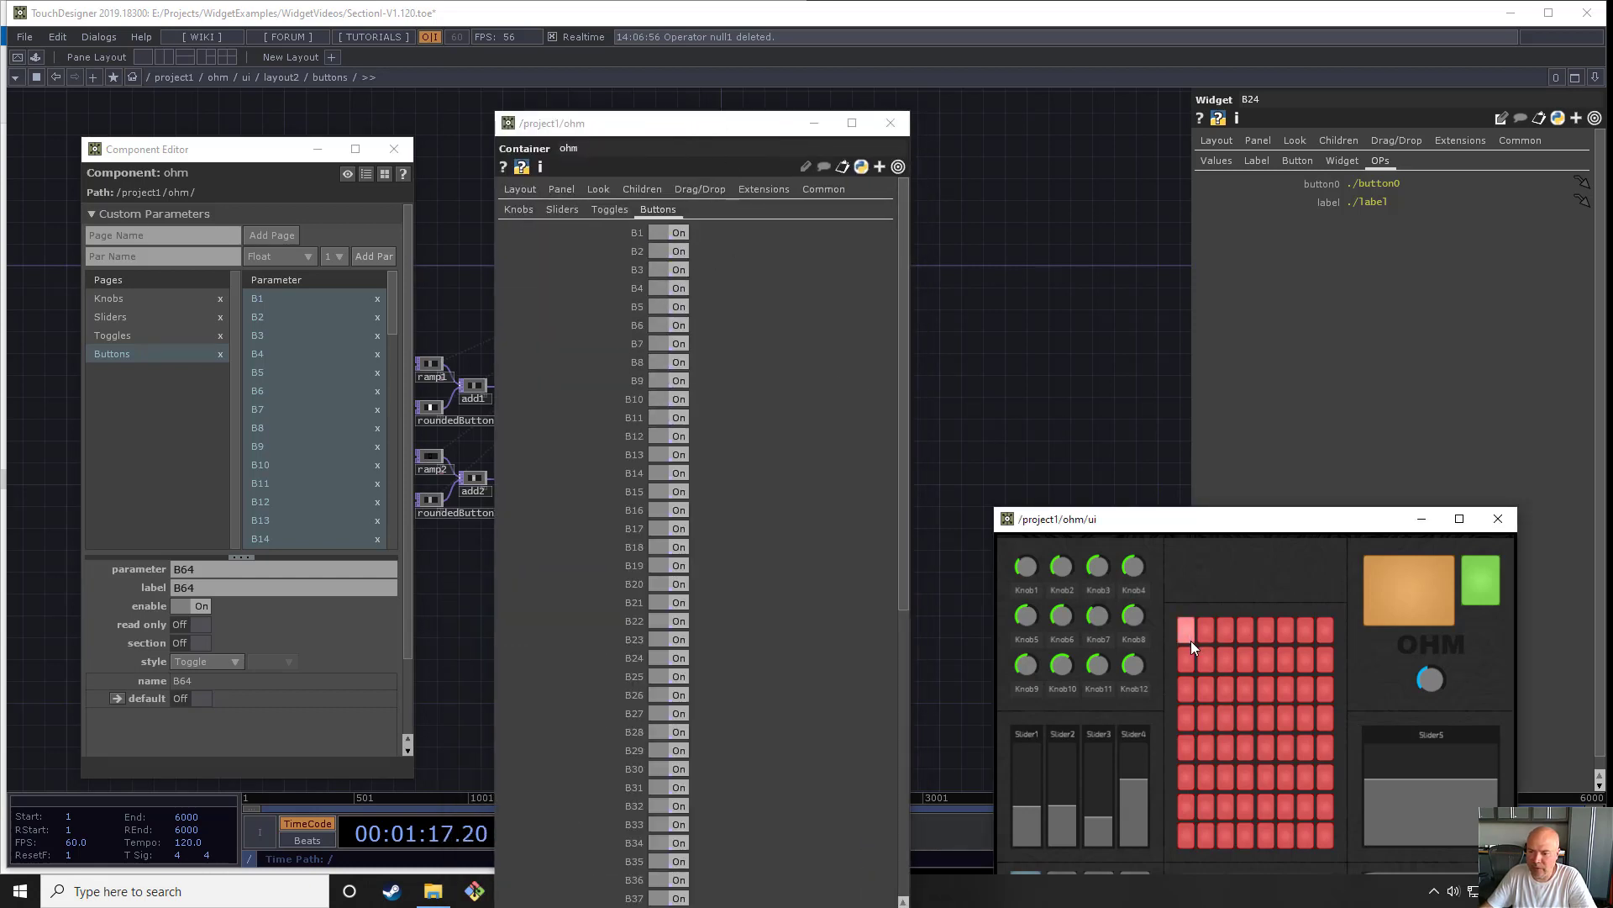
left_click(1191, 640)
left_click(1191, 640)
left_click(682, 601)
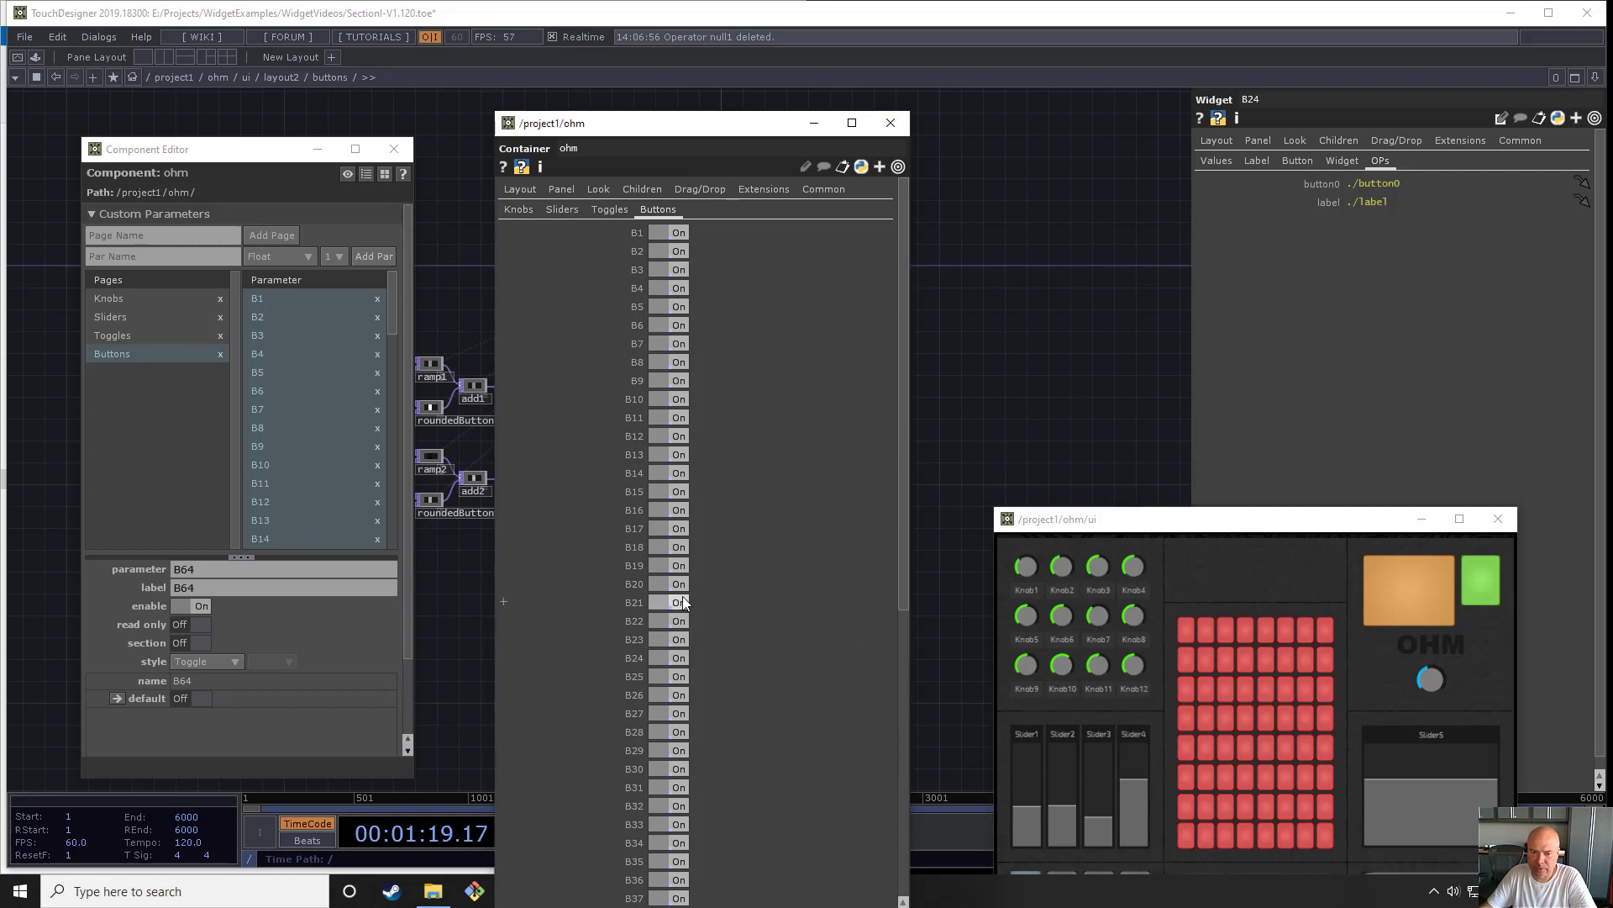
left_click(683, 528)
left_click(682, 418)
left_click(1260, 744)
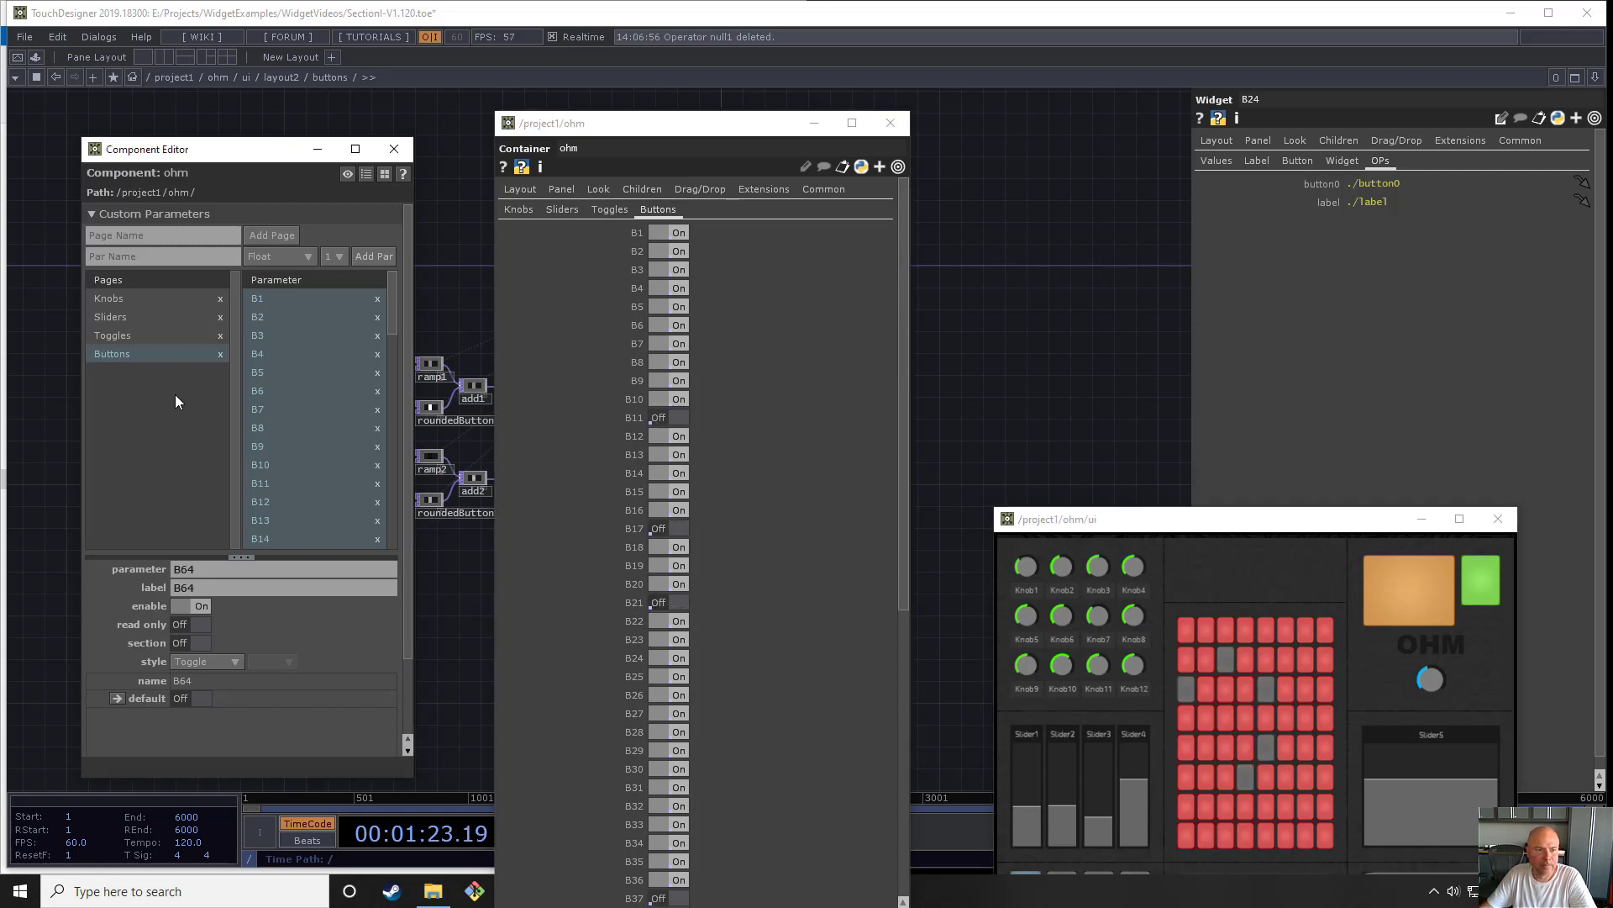
- Review the Toggles, Sliders and Knobs pages of ohm's custom parameters
left_click(598, 209)
left_click(561, 209)
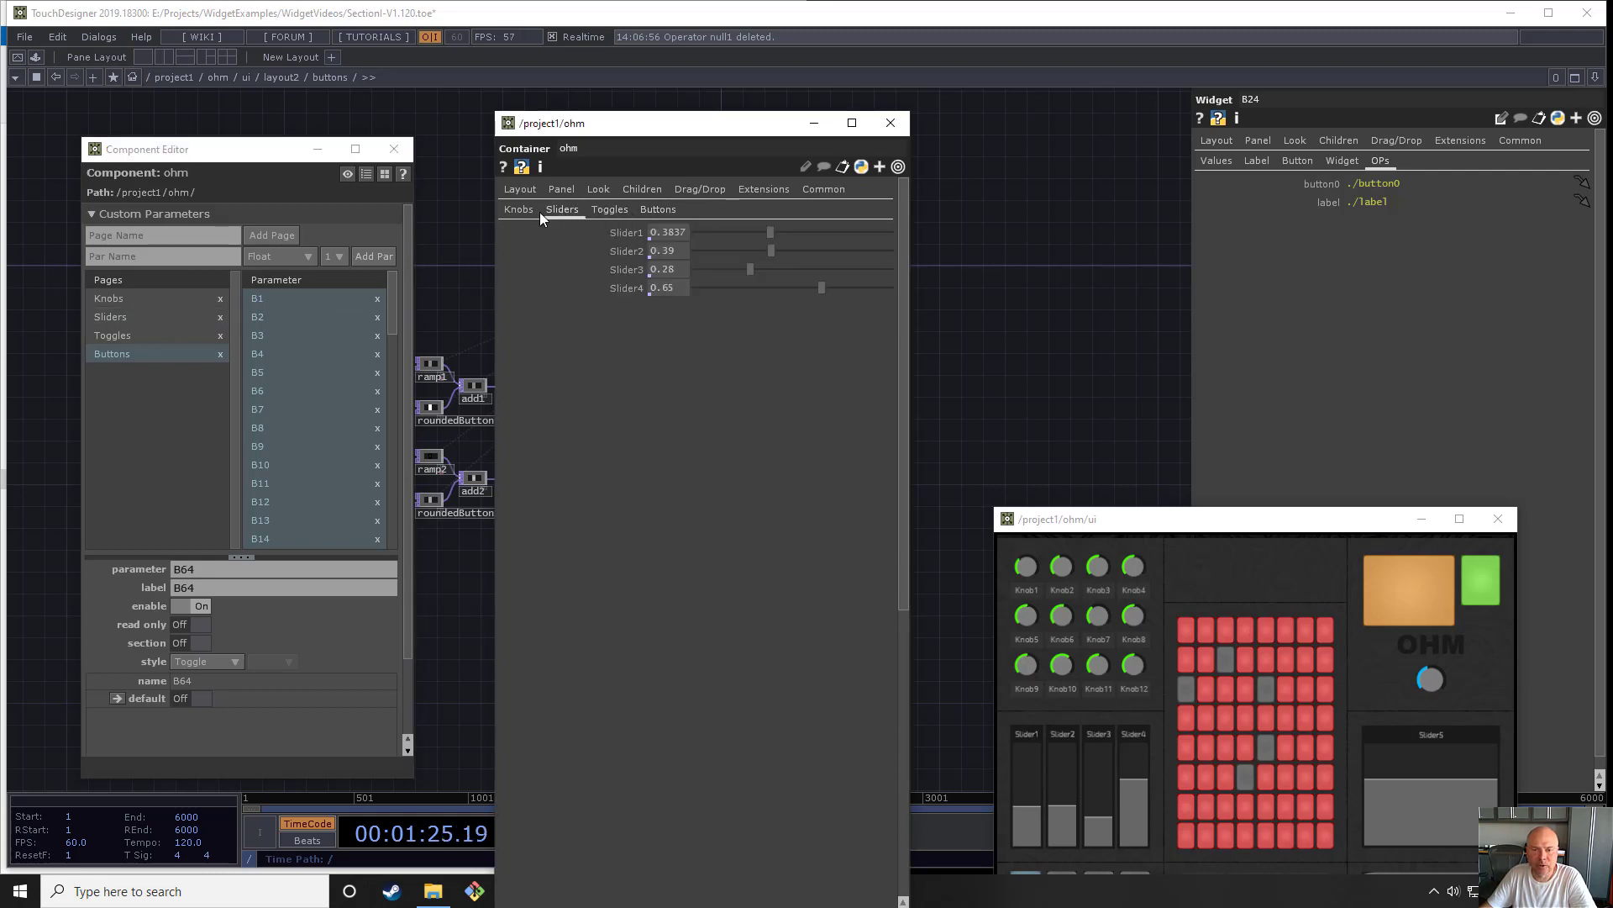
left_click(528, 209)
left_click(610, 210)
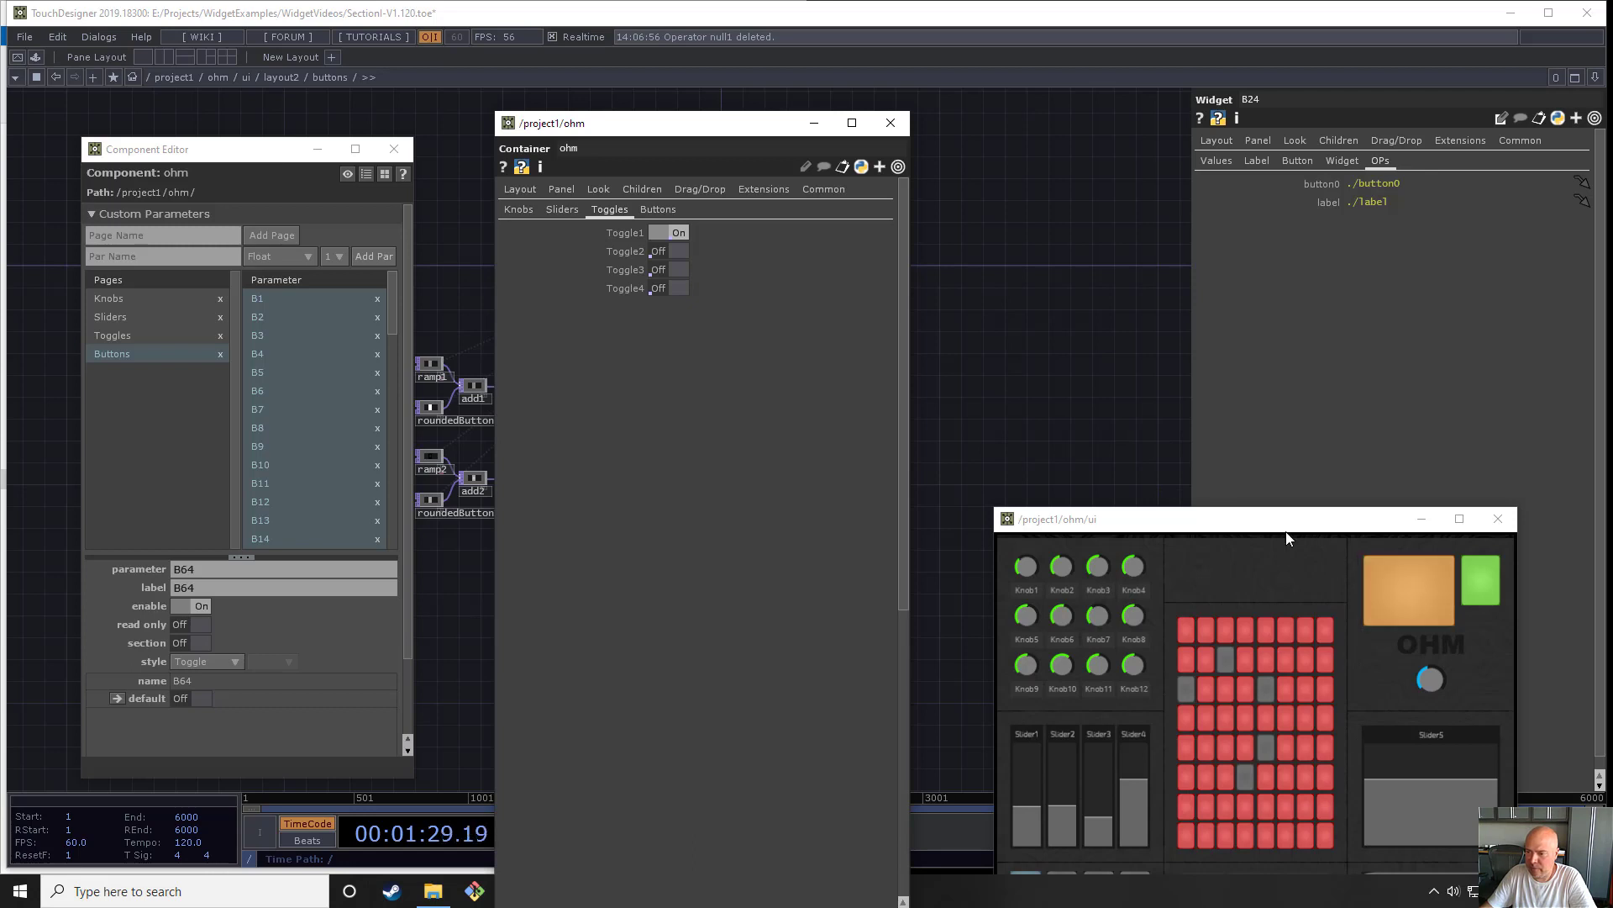
- Enter the mixer container in layout2 and try its crossfader on the ohm panel
left_click_drag(651, 123, 785, 423)
left_click(168, 232)
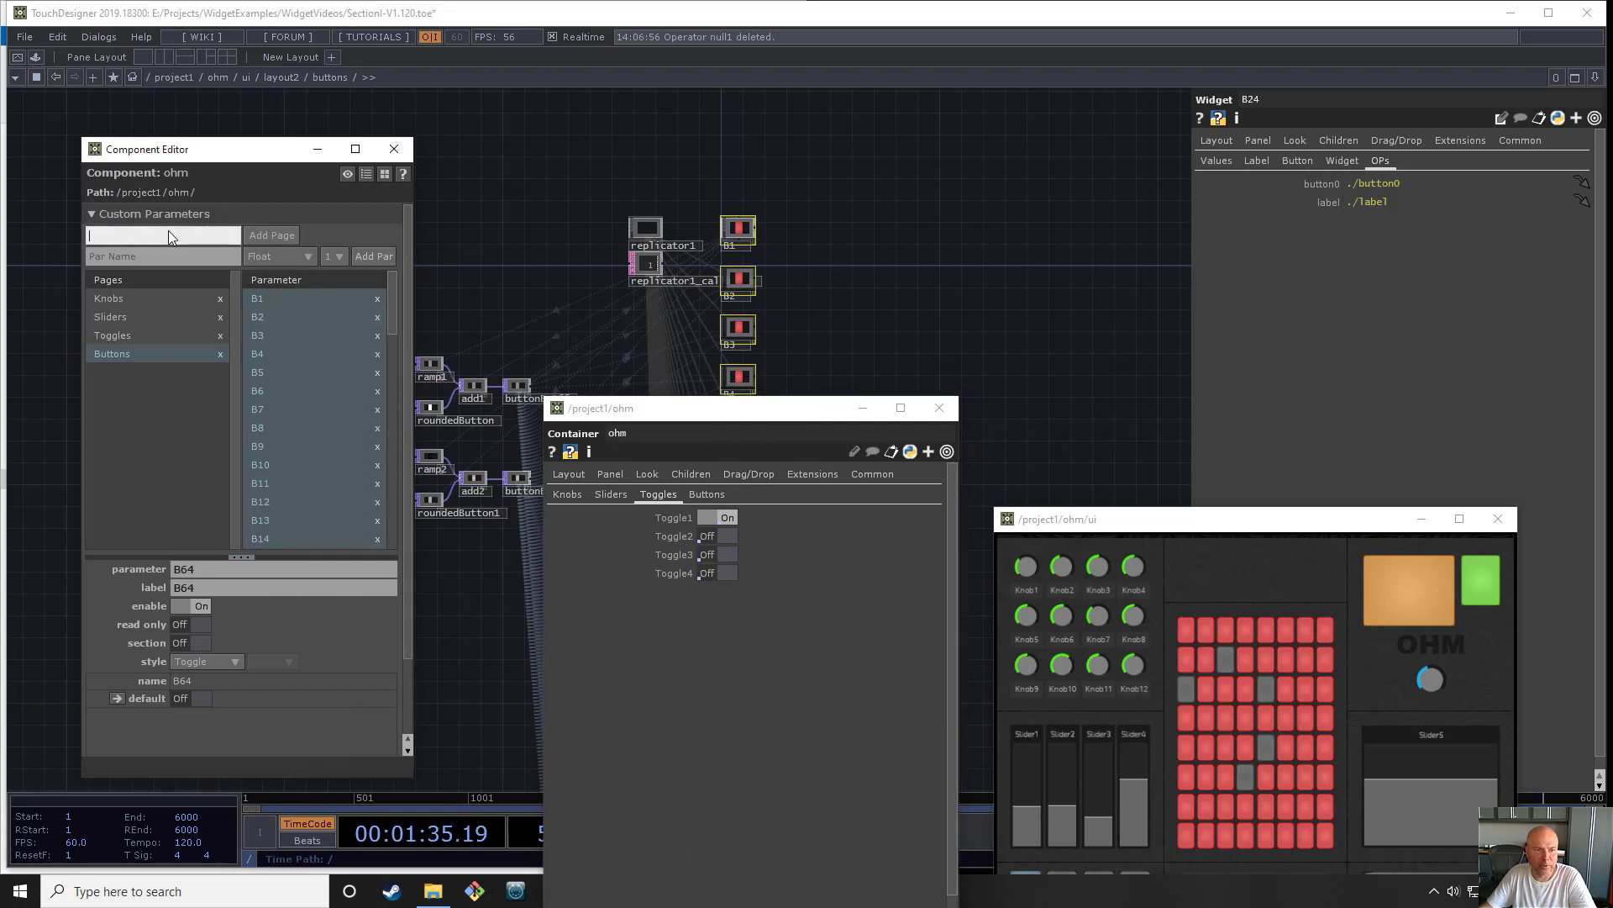
left_click(282, 77)
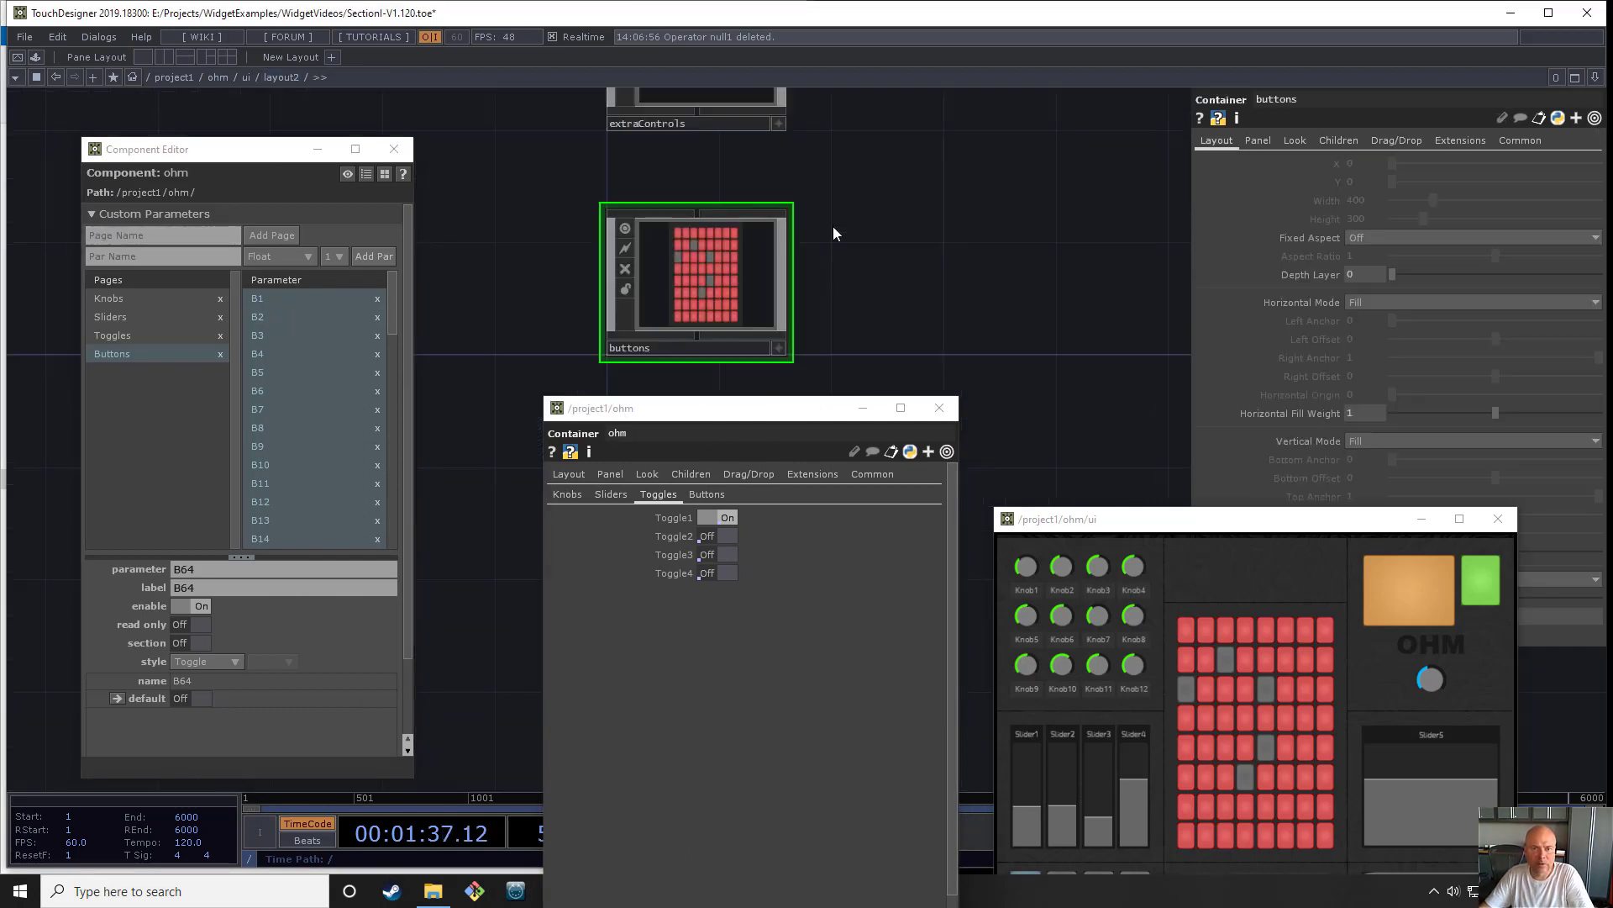
scroll(732, 279, "down", 4)
left_click_drag(797, 267, 781, 195)
scroll(698, 303, "up", 9)
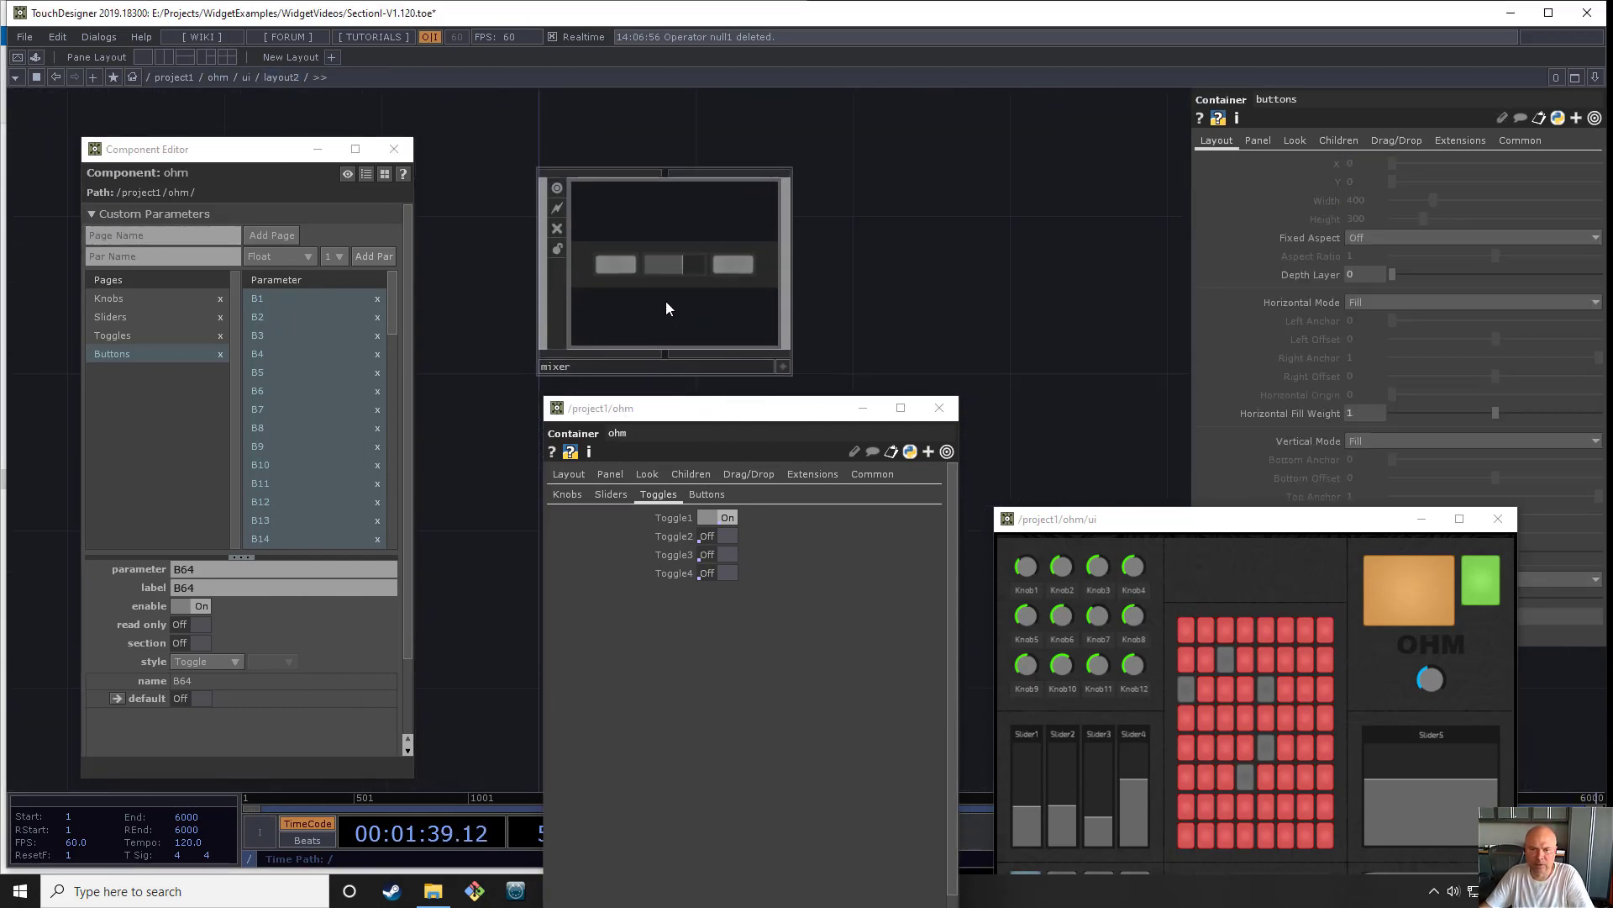
left_click_drag(1262, 524, 1294, 419)
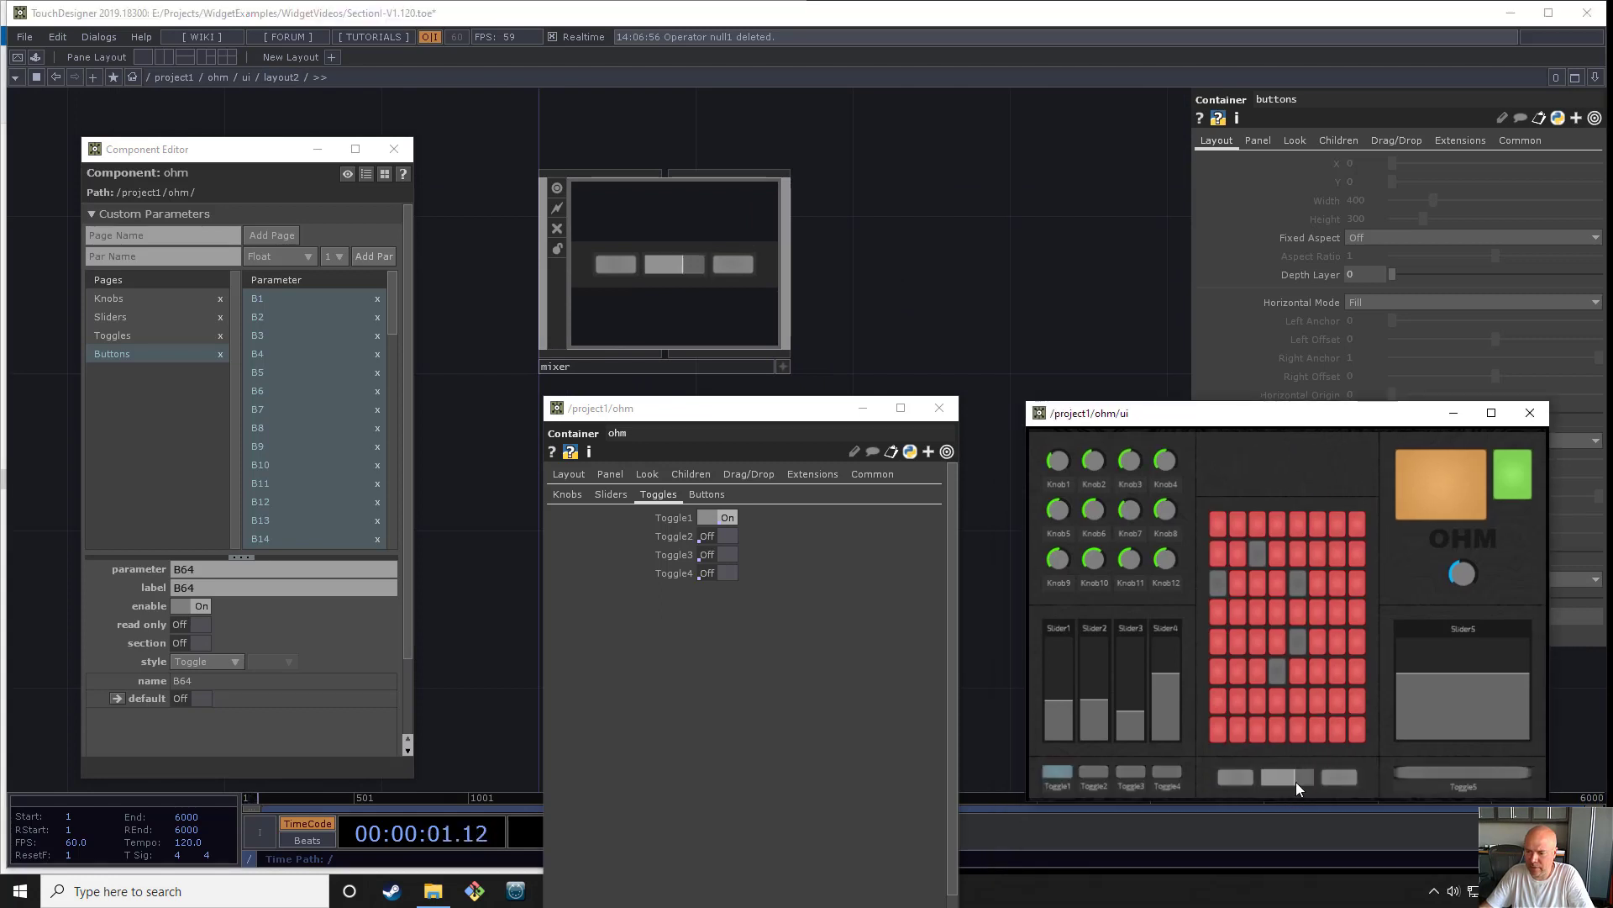
left_click_drag(1296, 782, 1285, 783)
left_click(662, 282)
key("i")
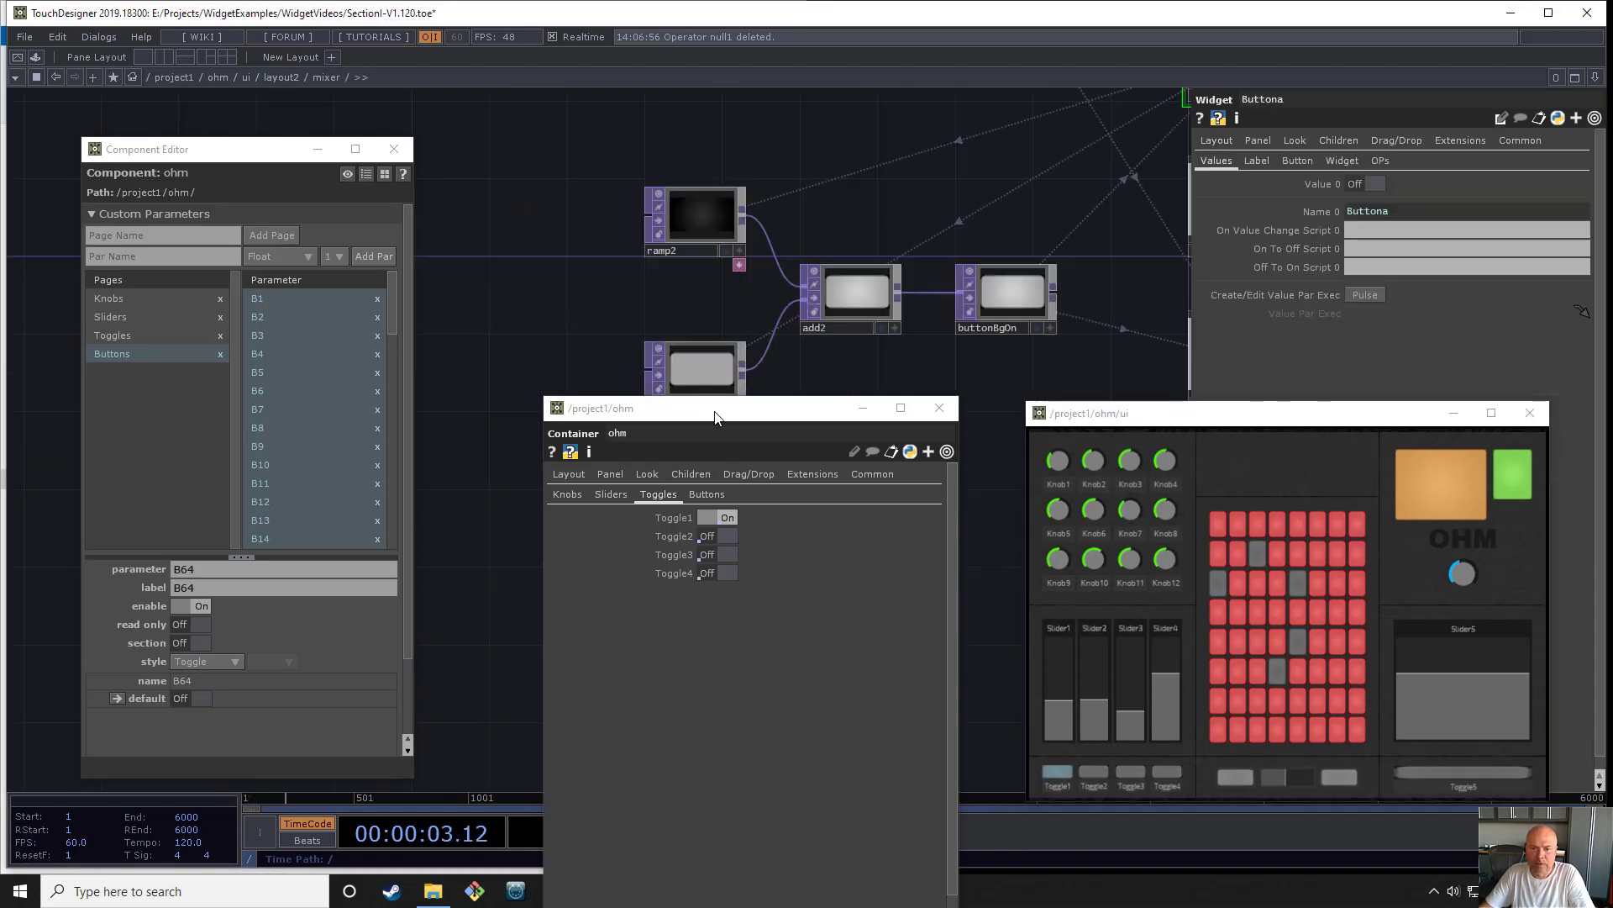
- Add a page named Mixer to ohm's custom parameters
left_click_drag(727, 412, 549, 586)
left_click_drag(647, 429, 357, 387)
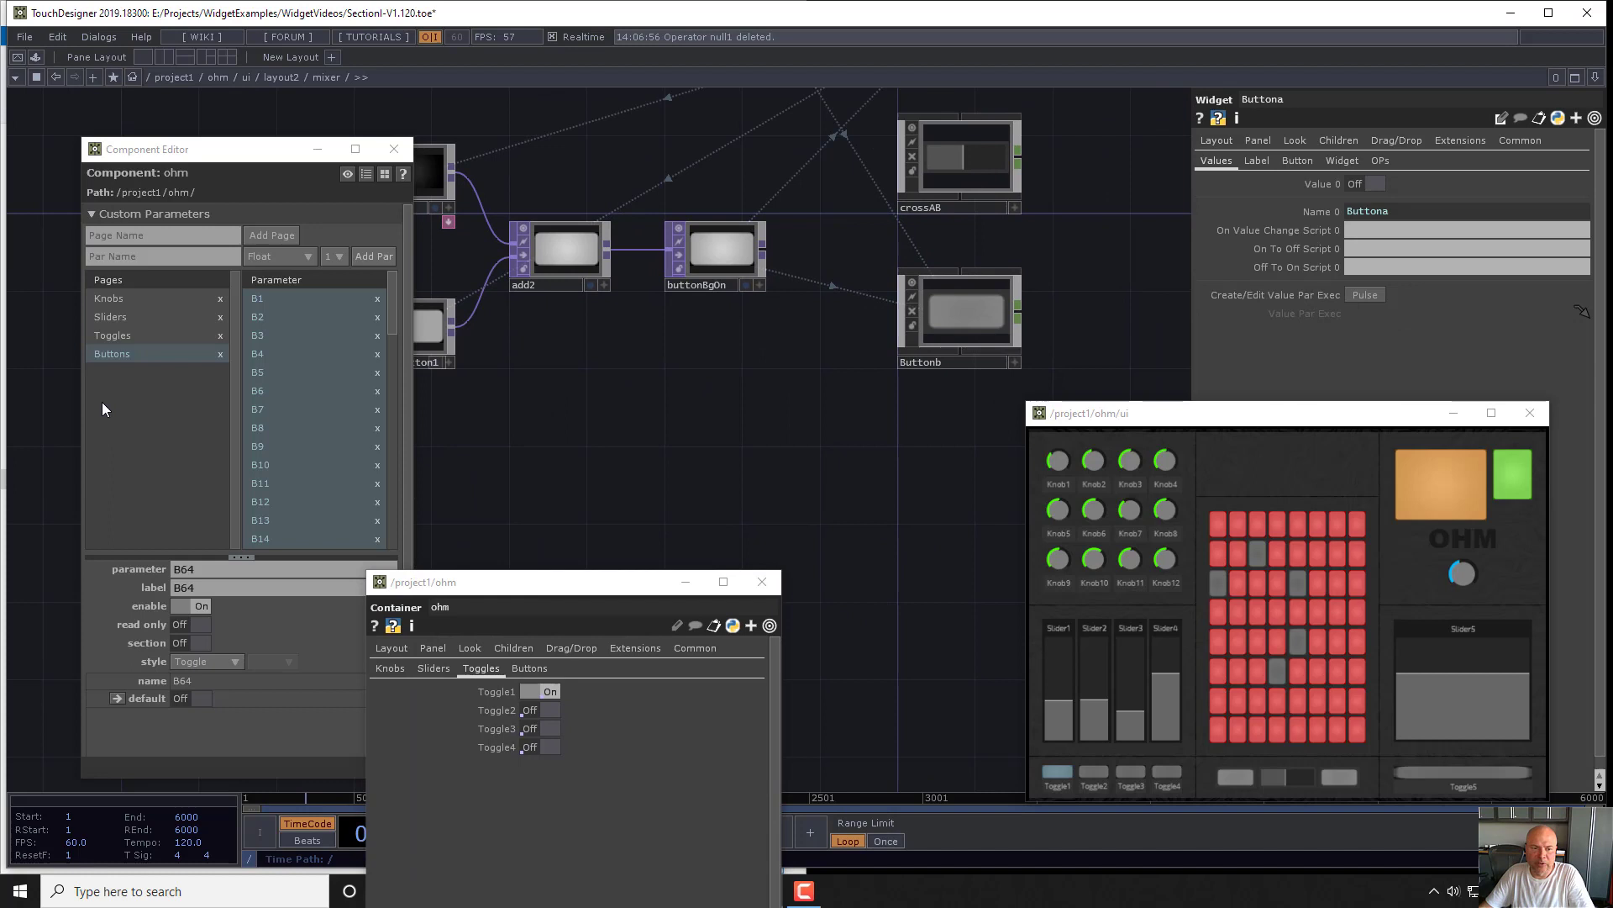
left_click(182, 255)
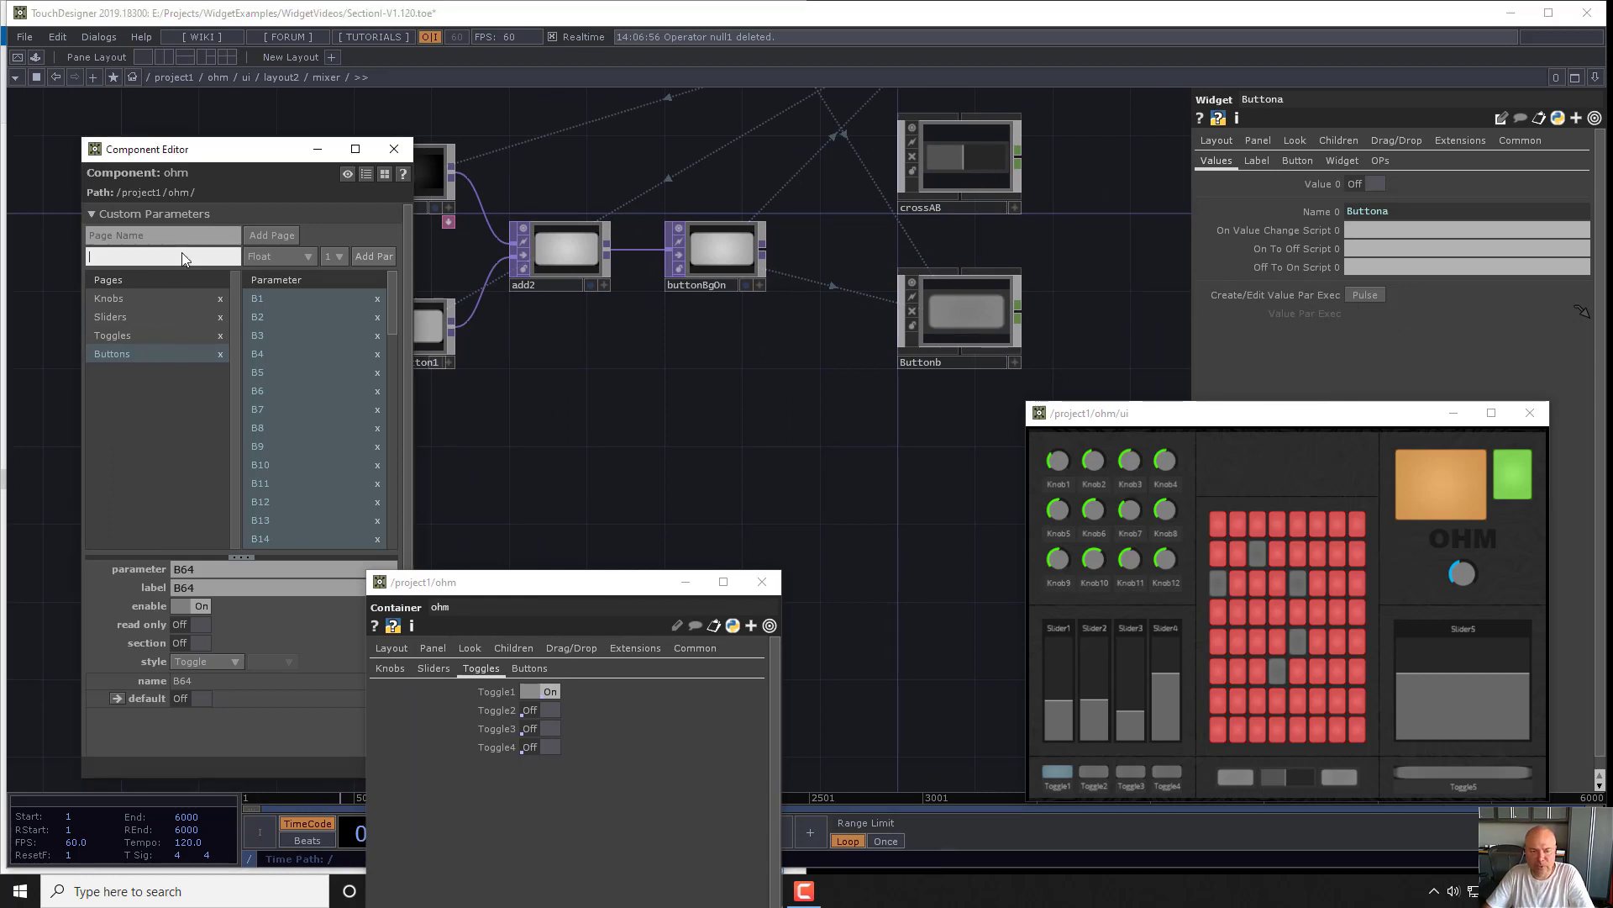
left_click(195, 235)
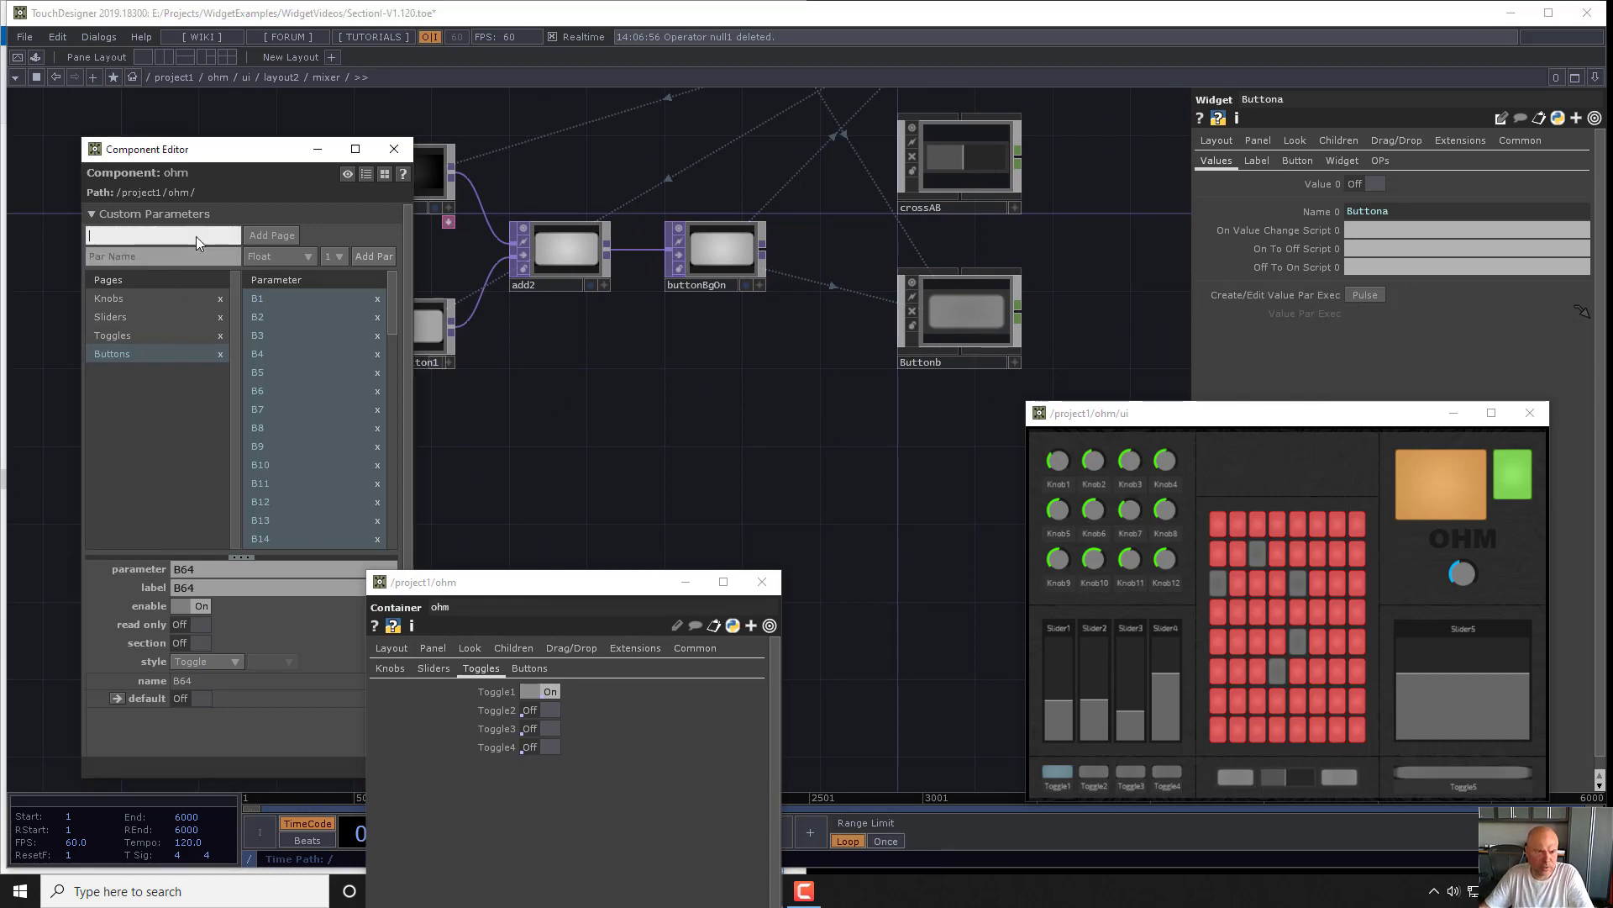
type("Mixer")
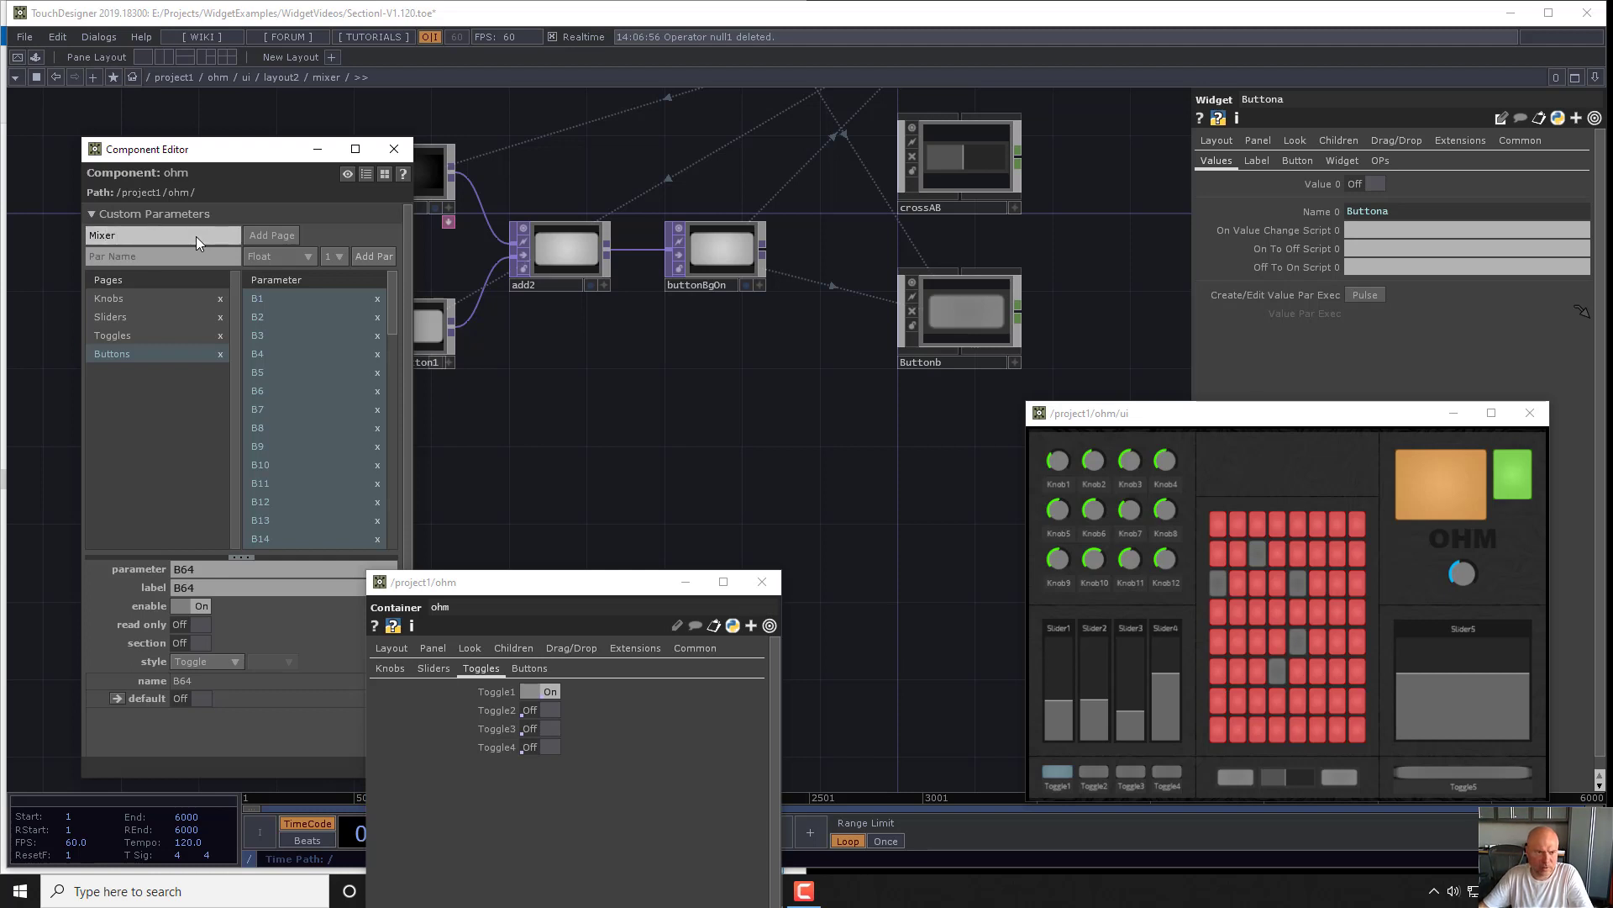
left_click(280, 240)
- Rename the crossAB widget in the mixer to Crossab and save the project
scroll(805, 504, "down", 2)
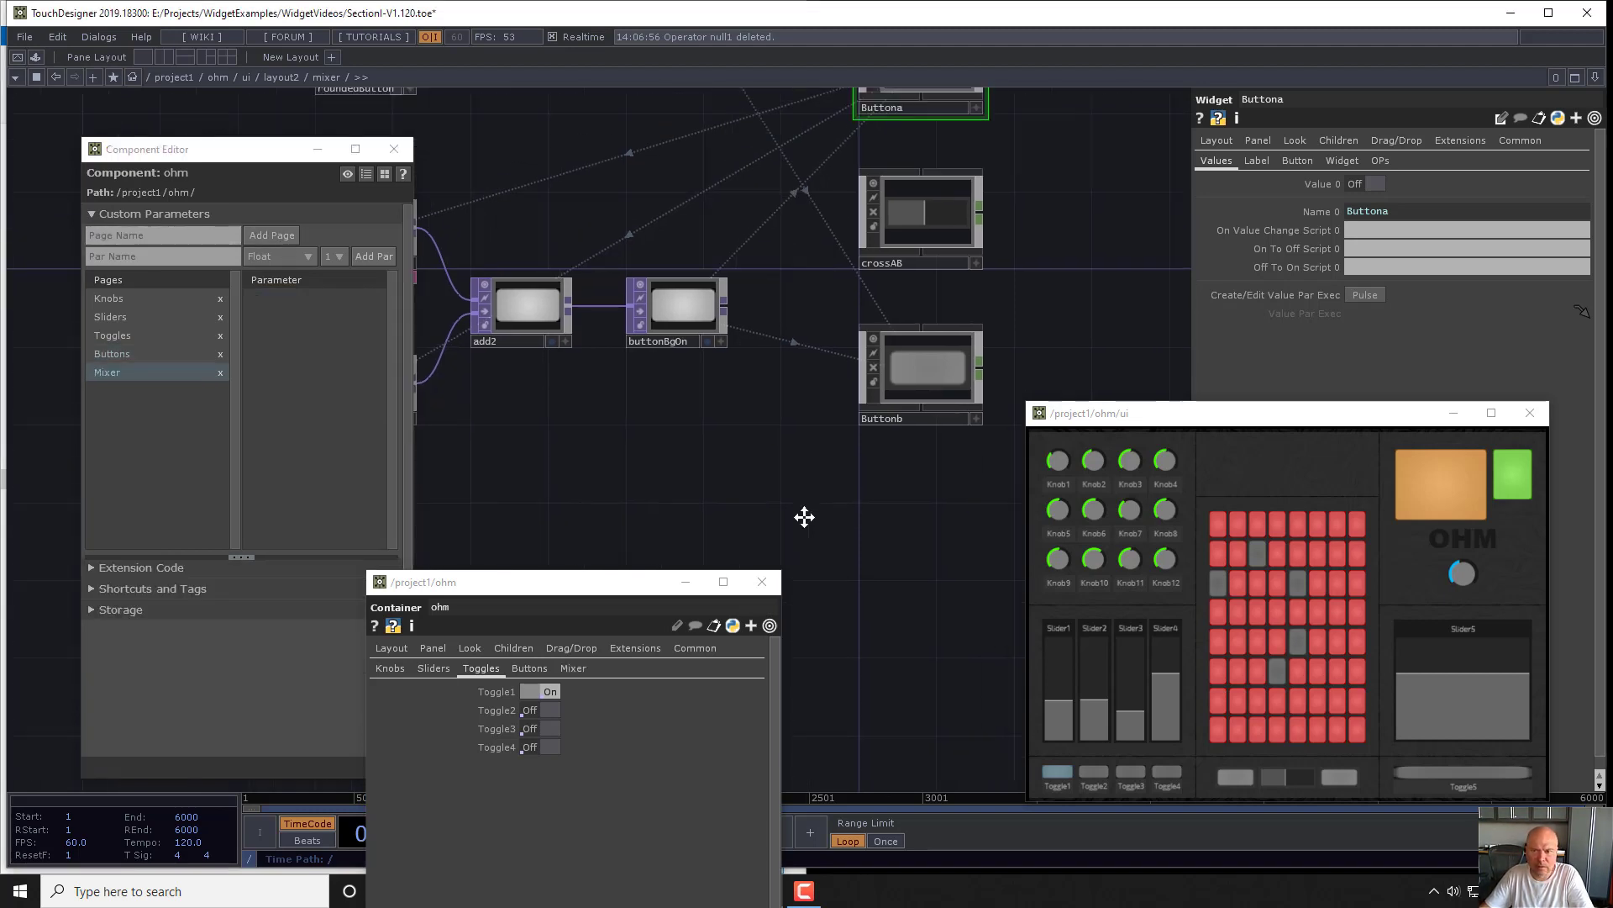
left_click_drag(884, 161, 884, 164)
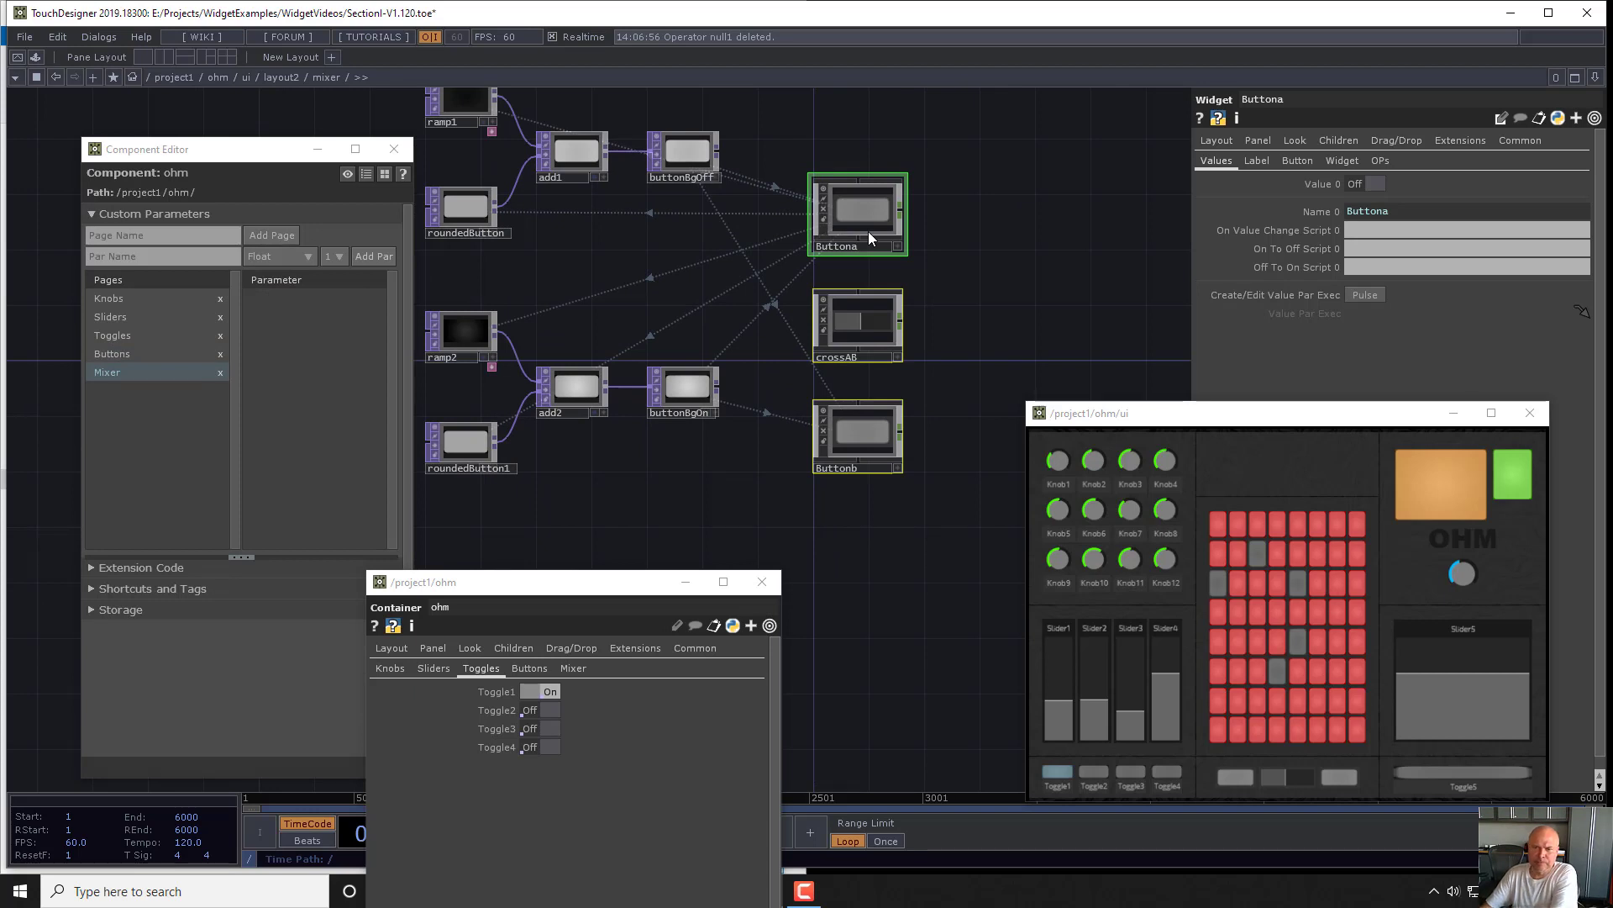
left_click(855, 316)
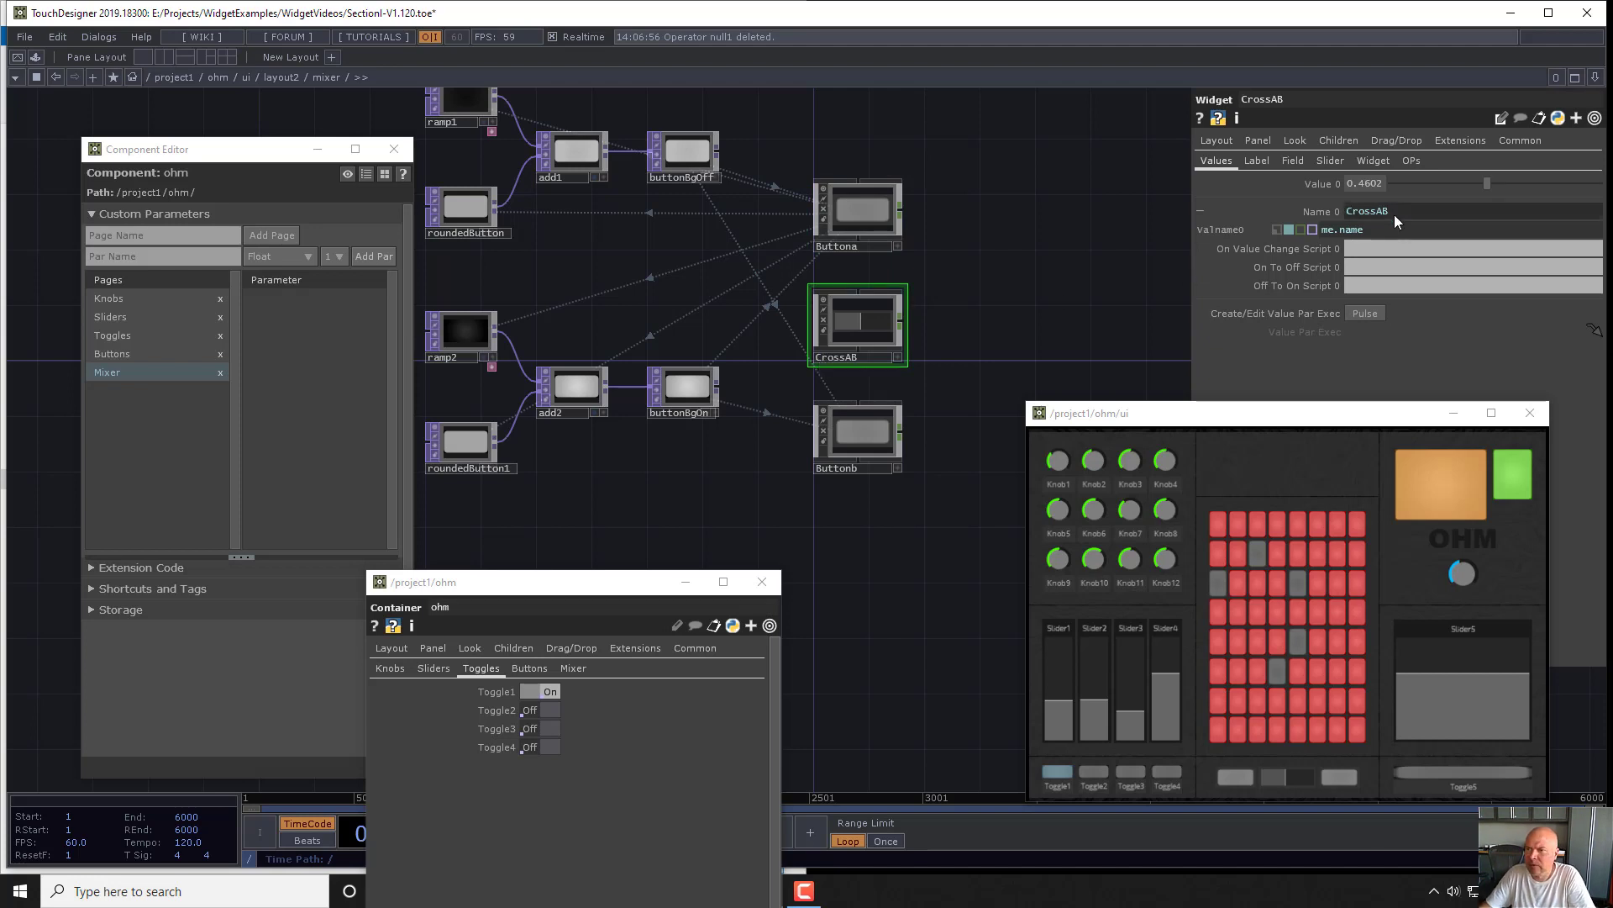
right_click(934, 540)
left_click(991, 292)
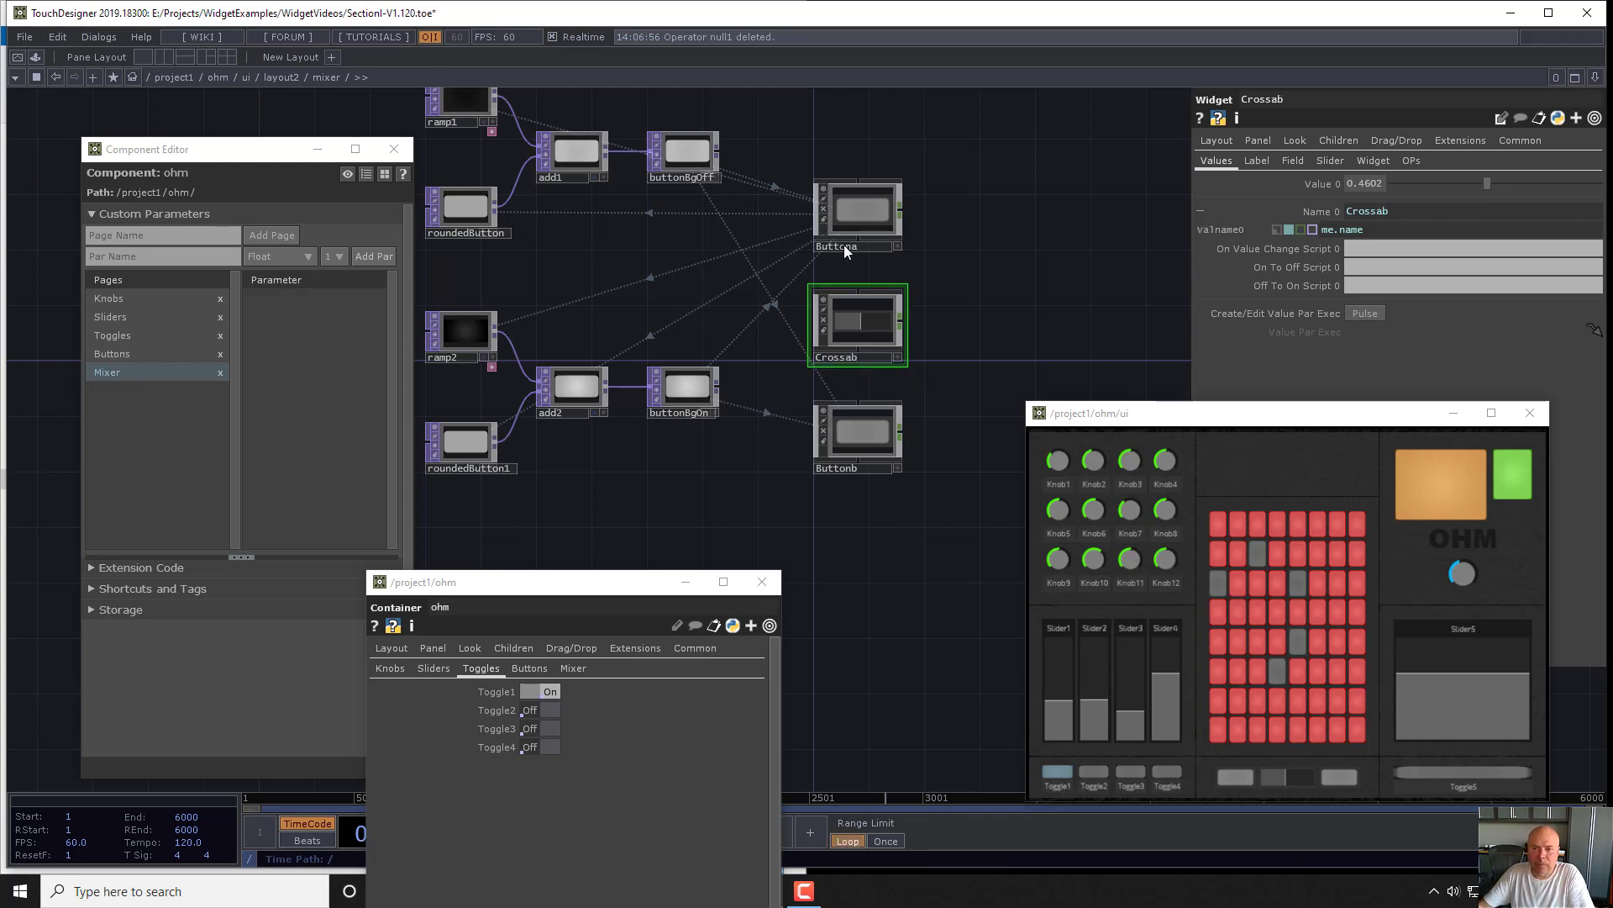
key("ctrl+s")
- Place Buttona, Crossab and Buttonb on ohm's Mixer page as bound parameters, and test the binding by lowering Crossab to about 0.32
left_click_drag(909, 543, 309, 340)
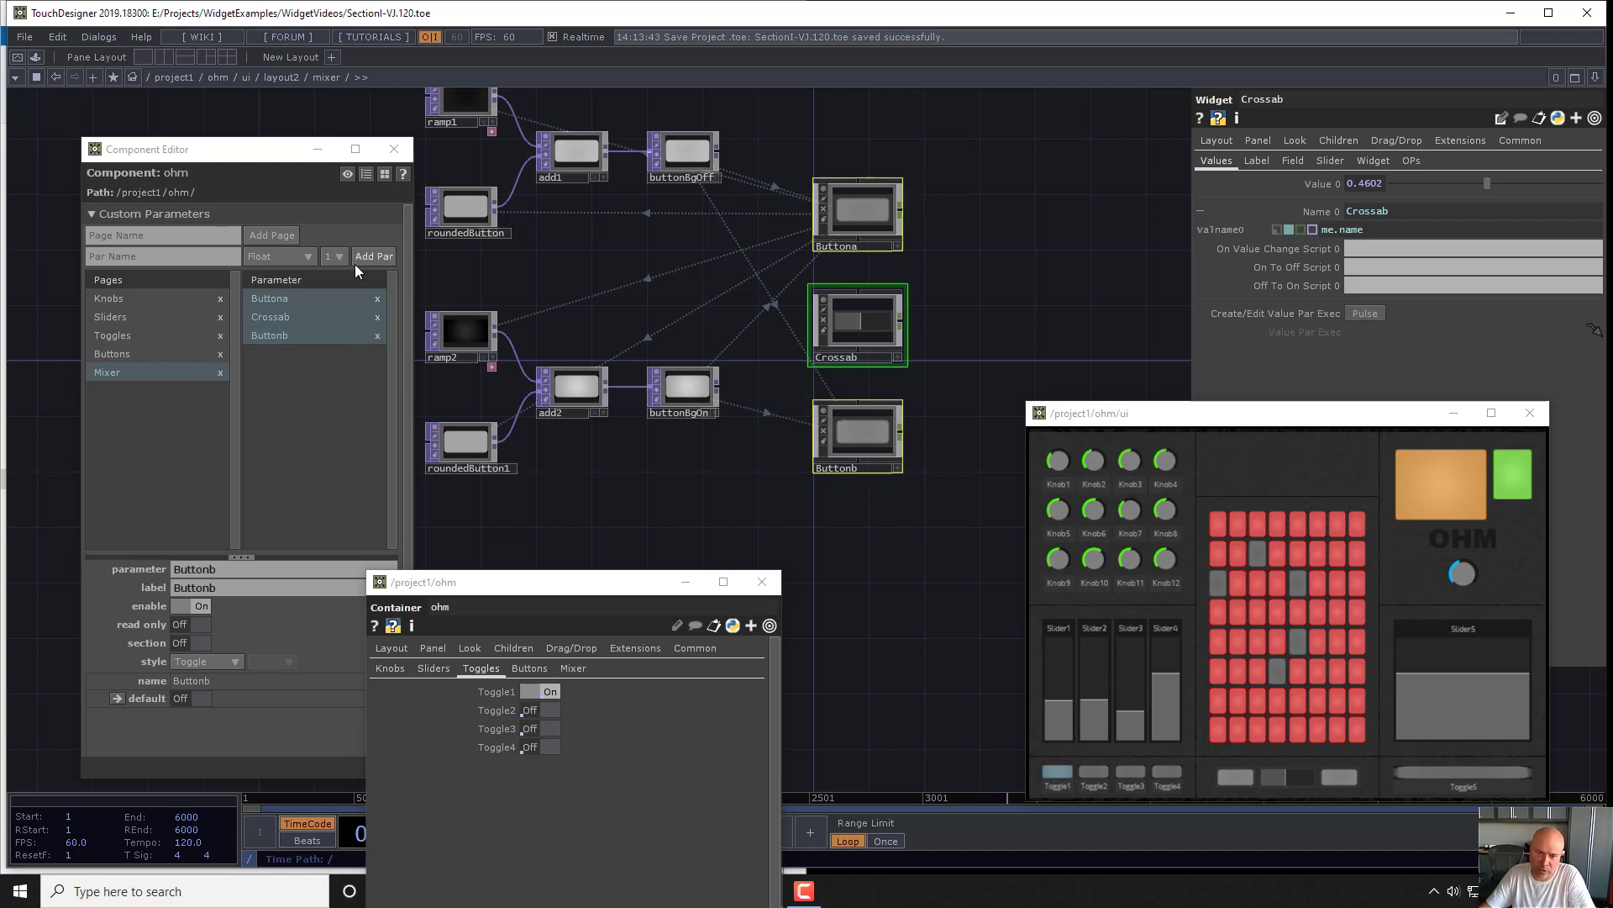
left_click(298, 336)
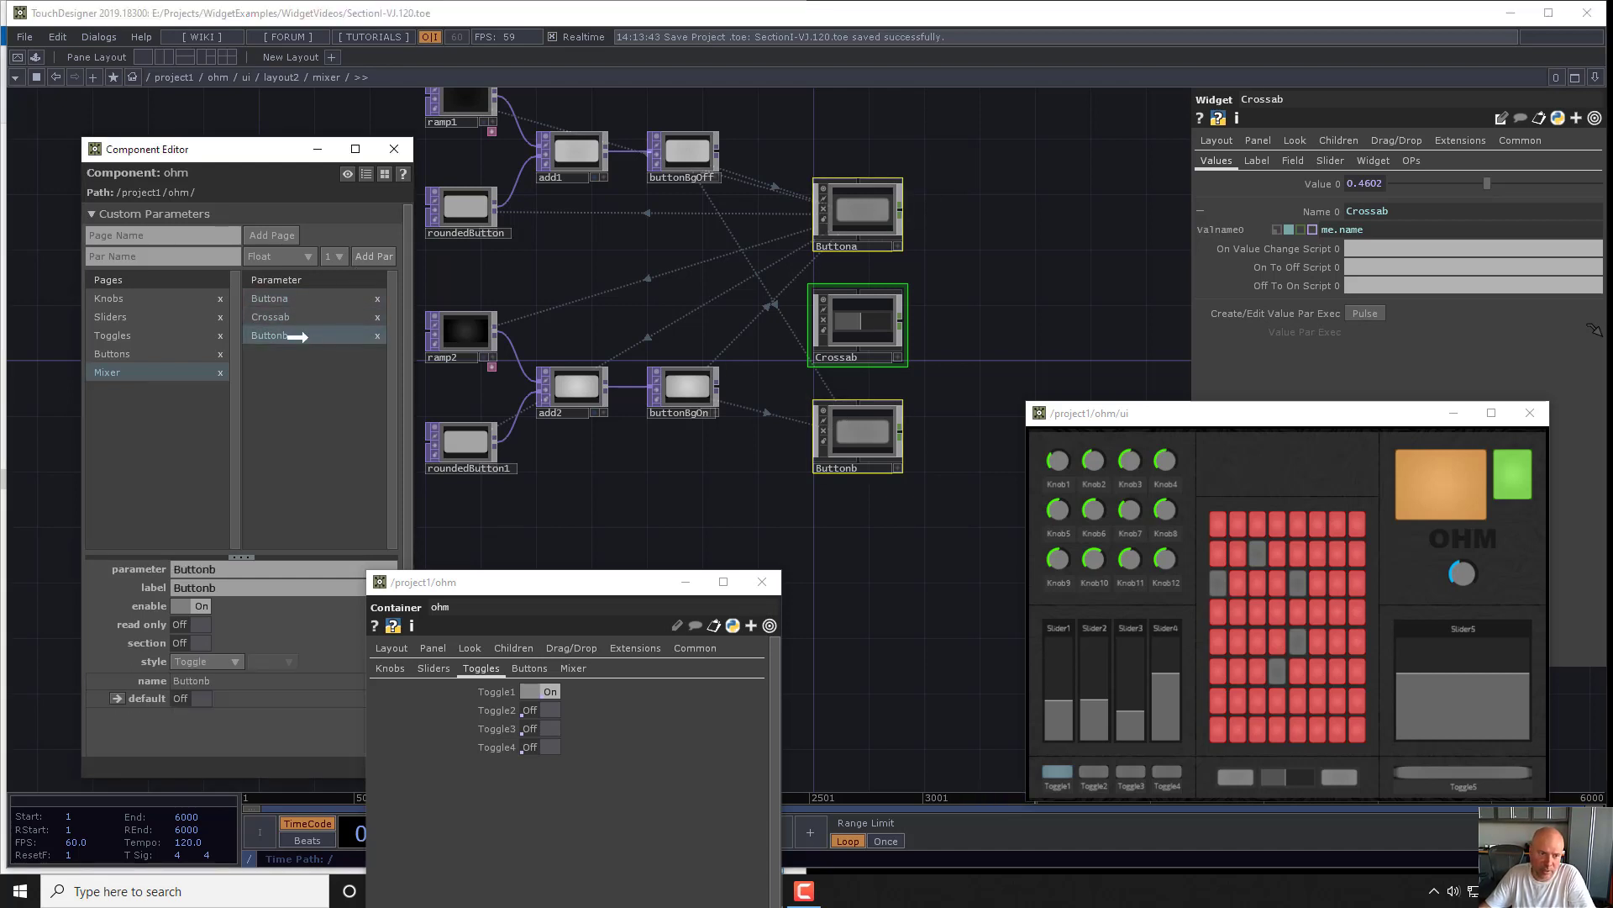
left_click(573, 669)
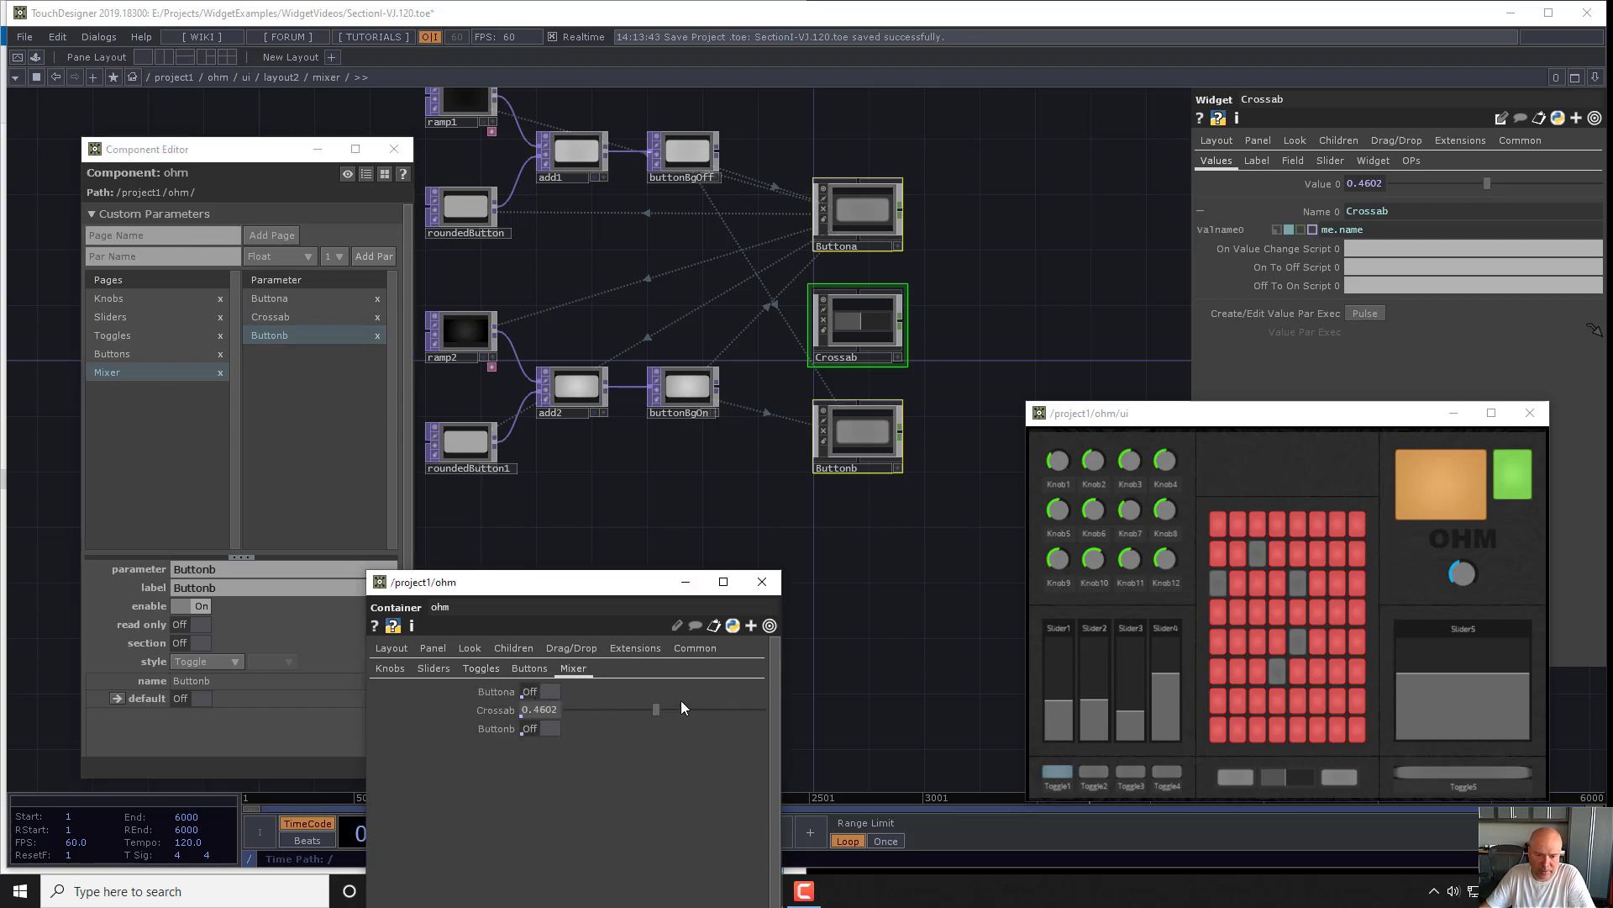
left_click_drag(657, 710, 630, 710)
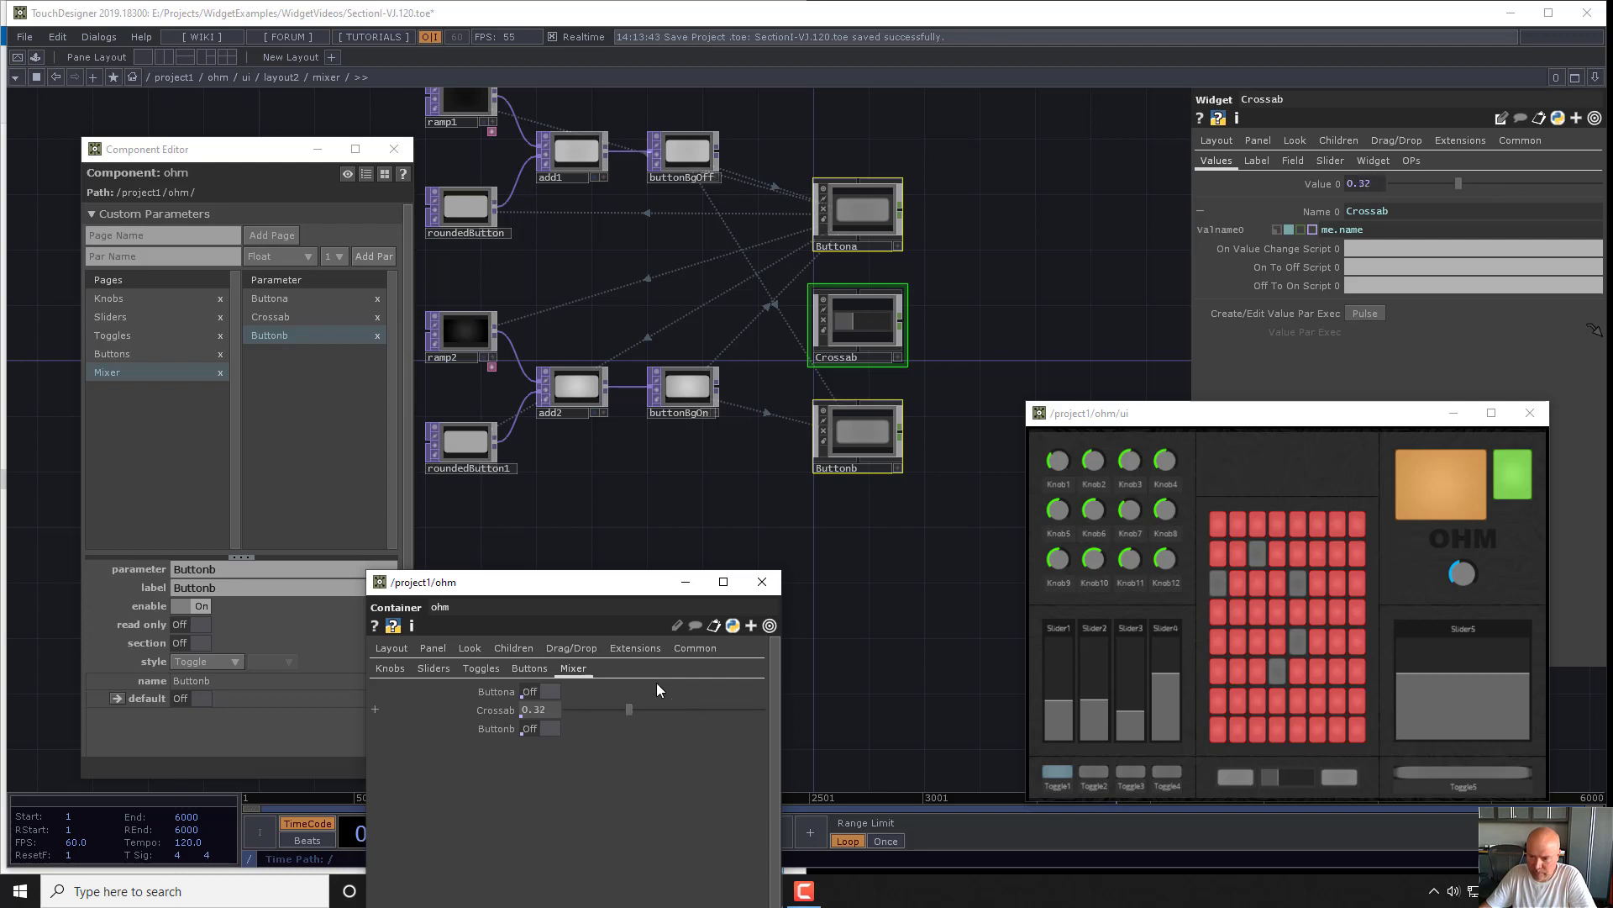
- Go to the comboPanel container in layout3 and select its switches container
key("u")
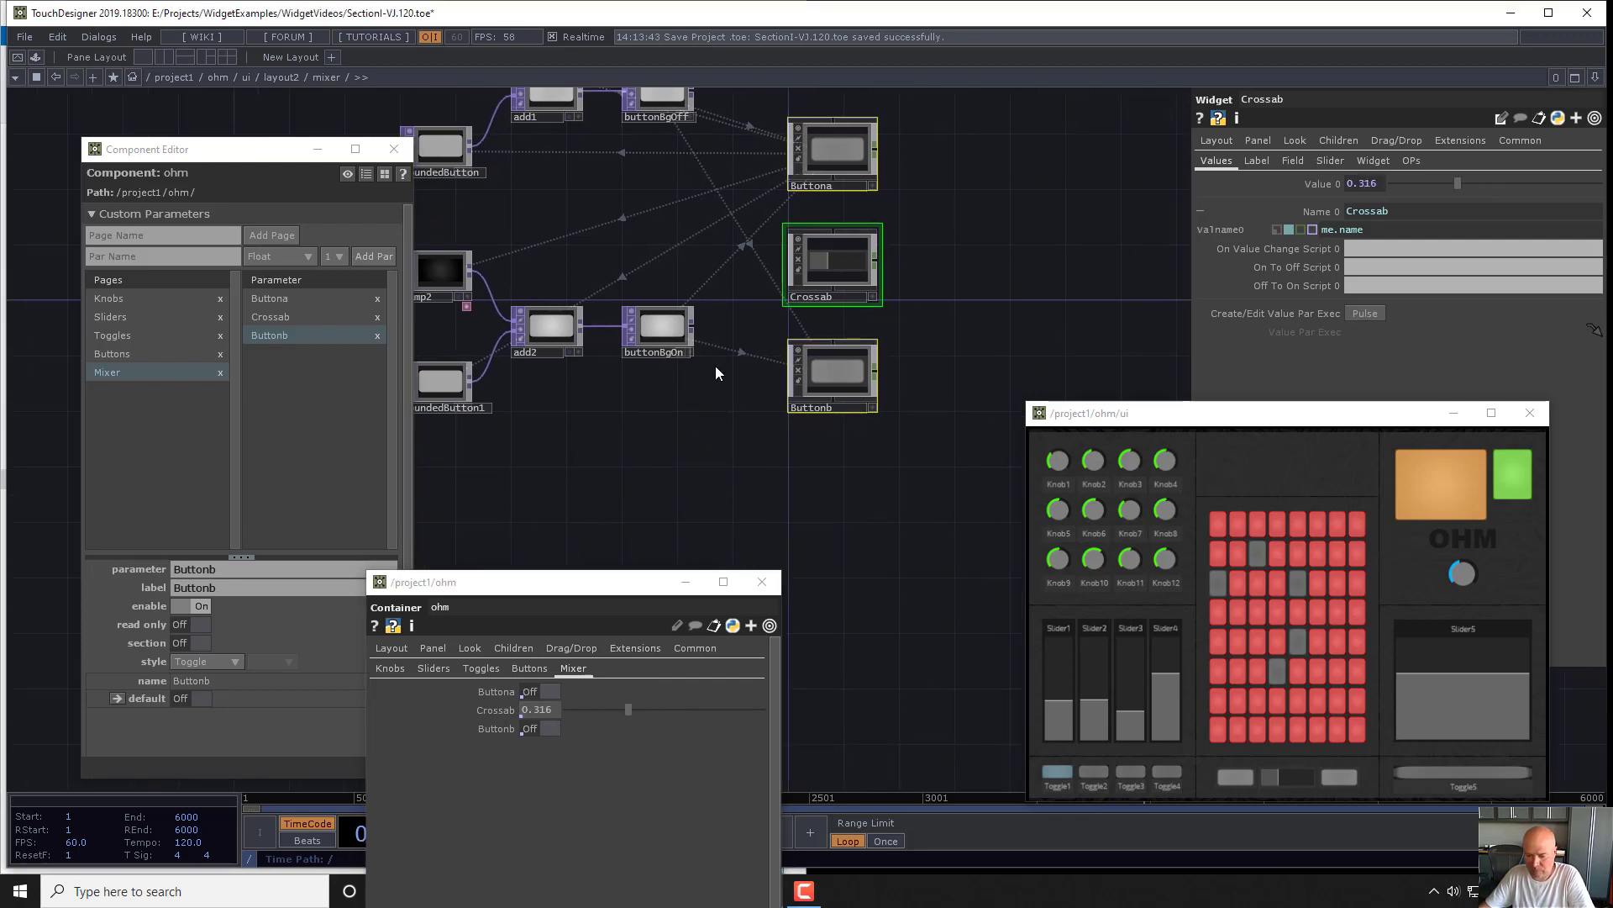
key("u")
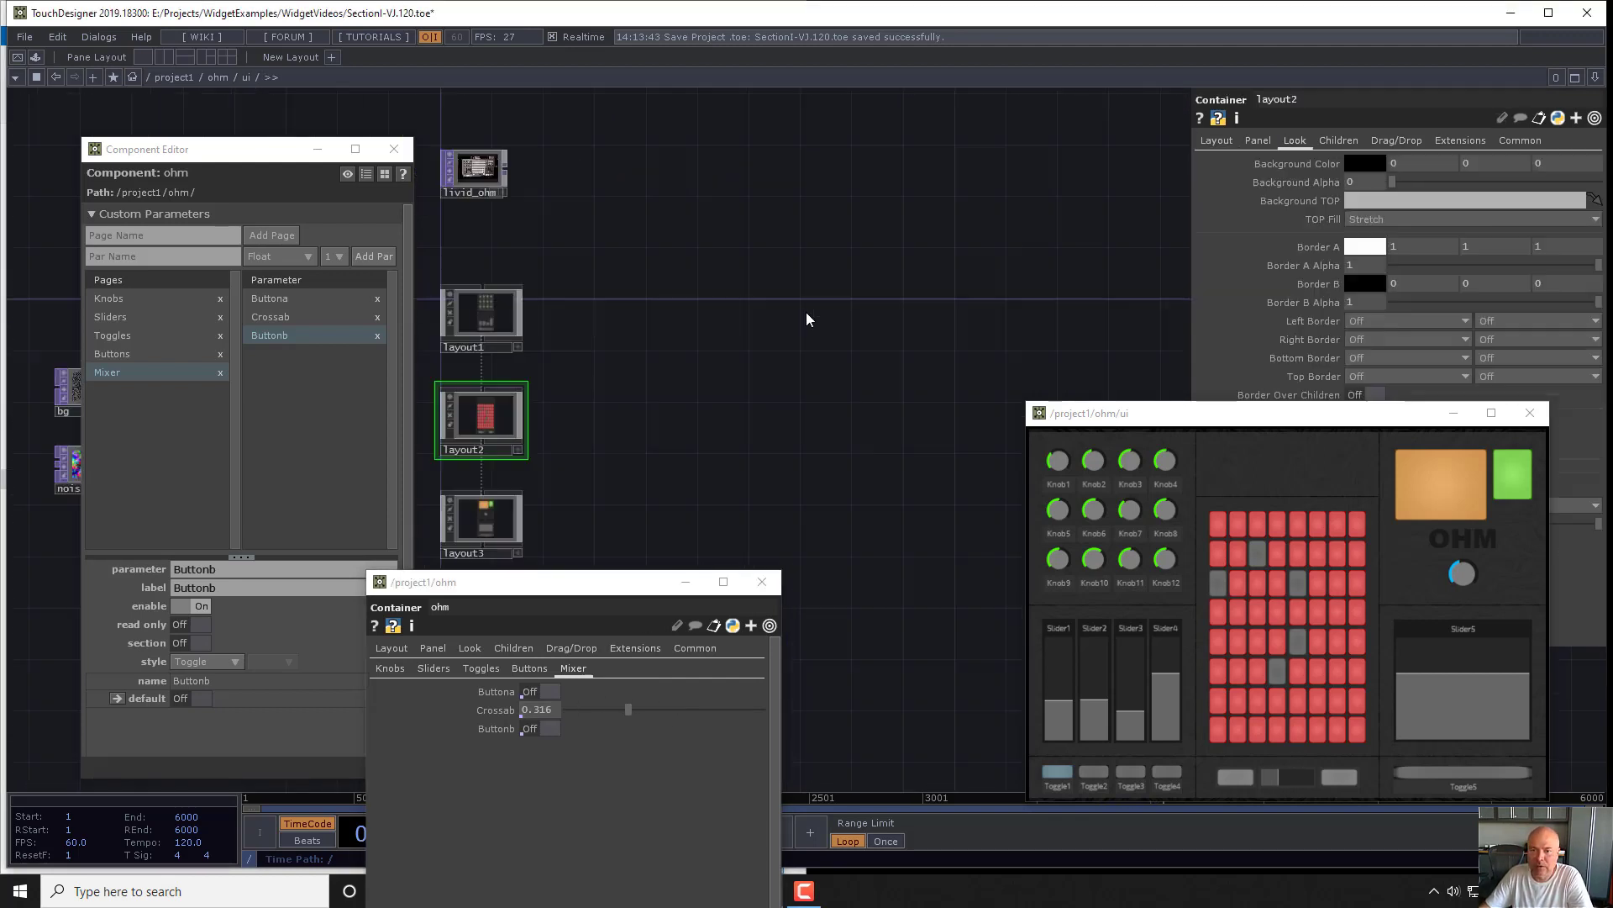
scroll(587, 451, "up", 7)
left_click(668, 393)
key("i")
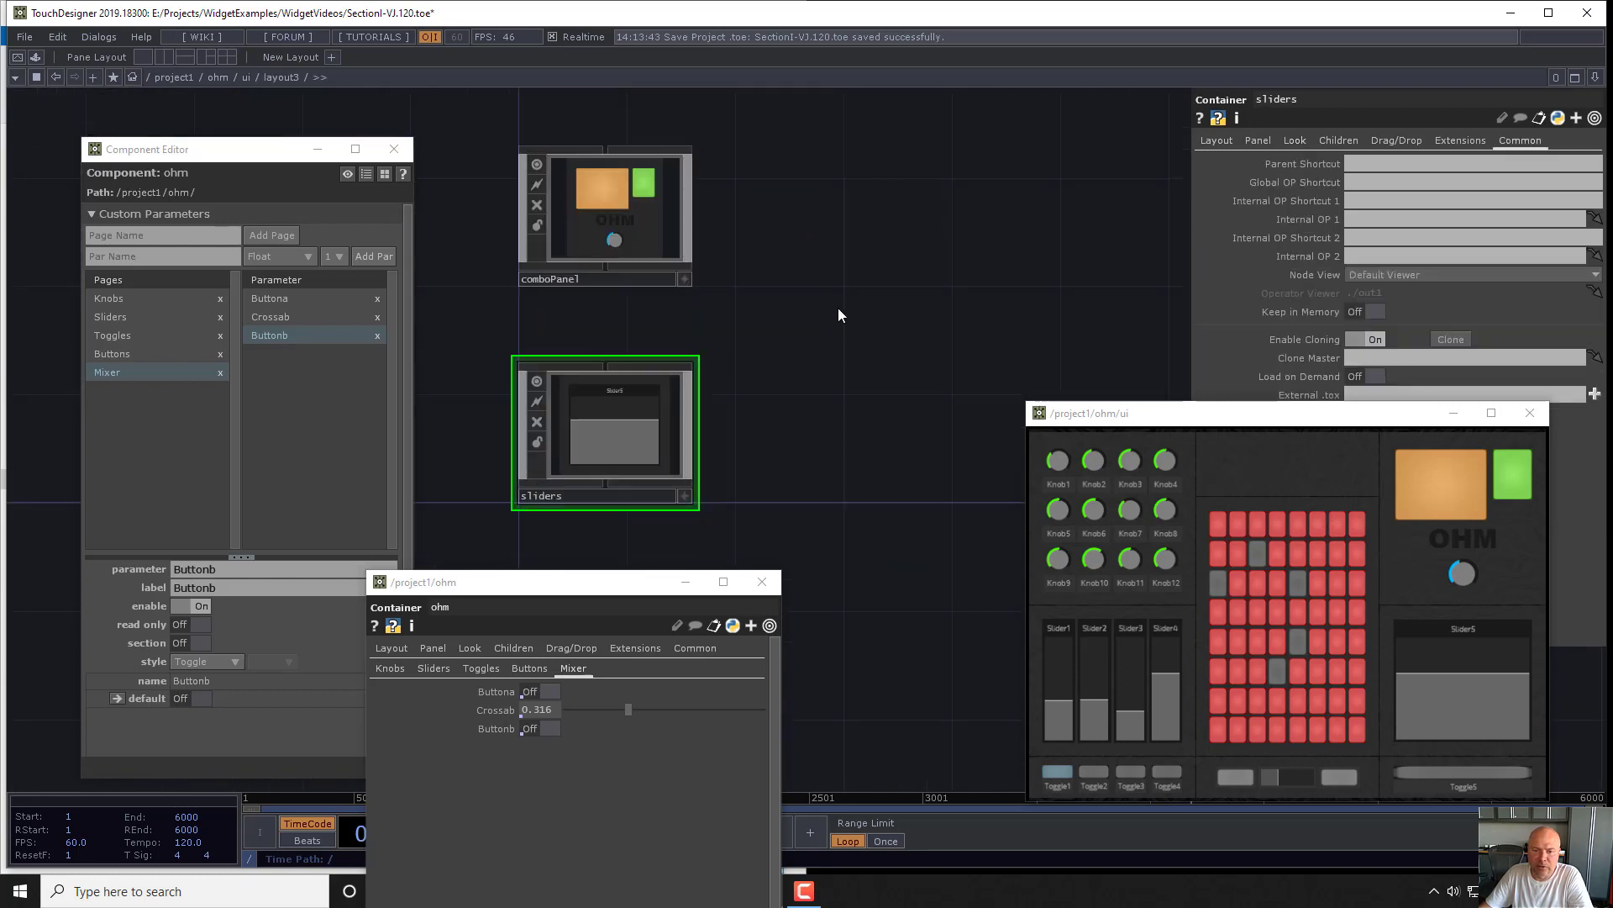
left_click(618, 212)
key("i")
left_click(956, 267)
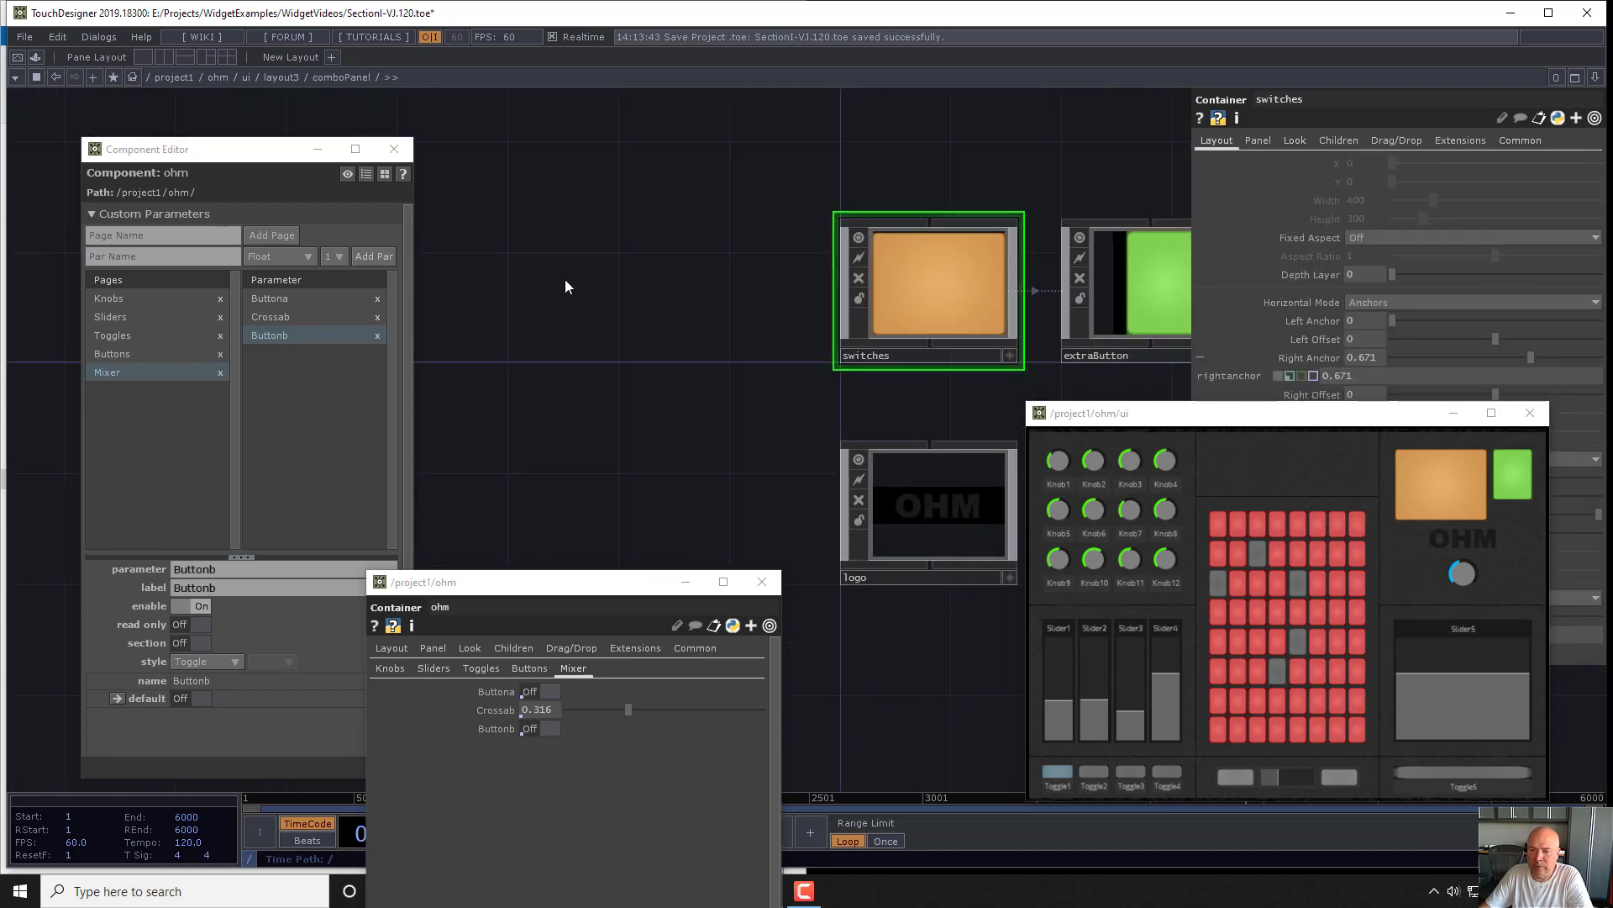
- Add a page named Switches to ohm's custom parameters
left_click(123, 255)
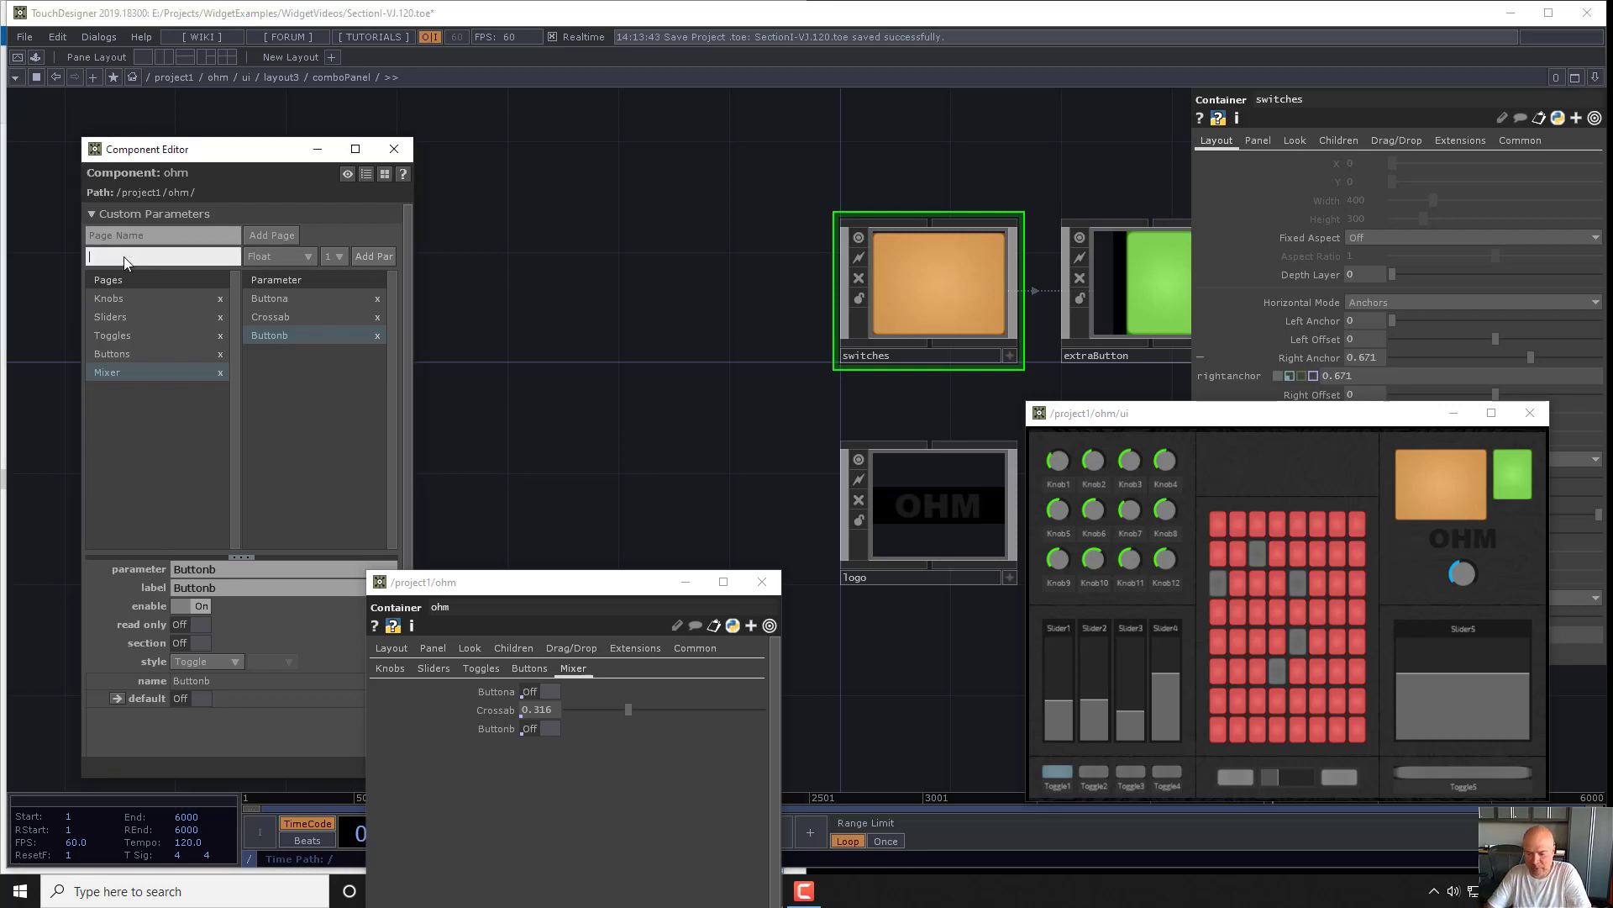
left_click(172, 240)
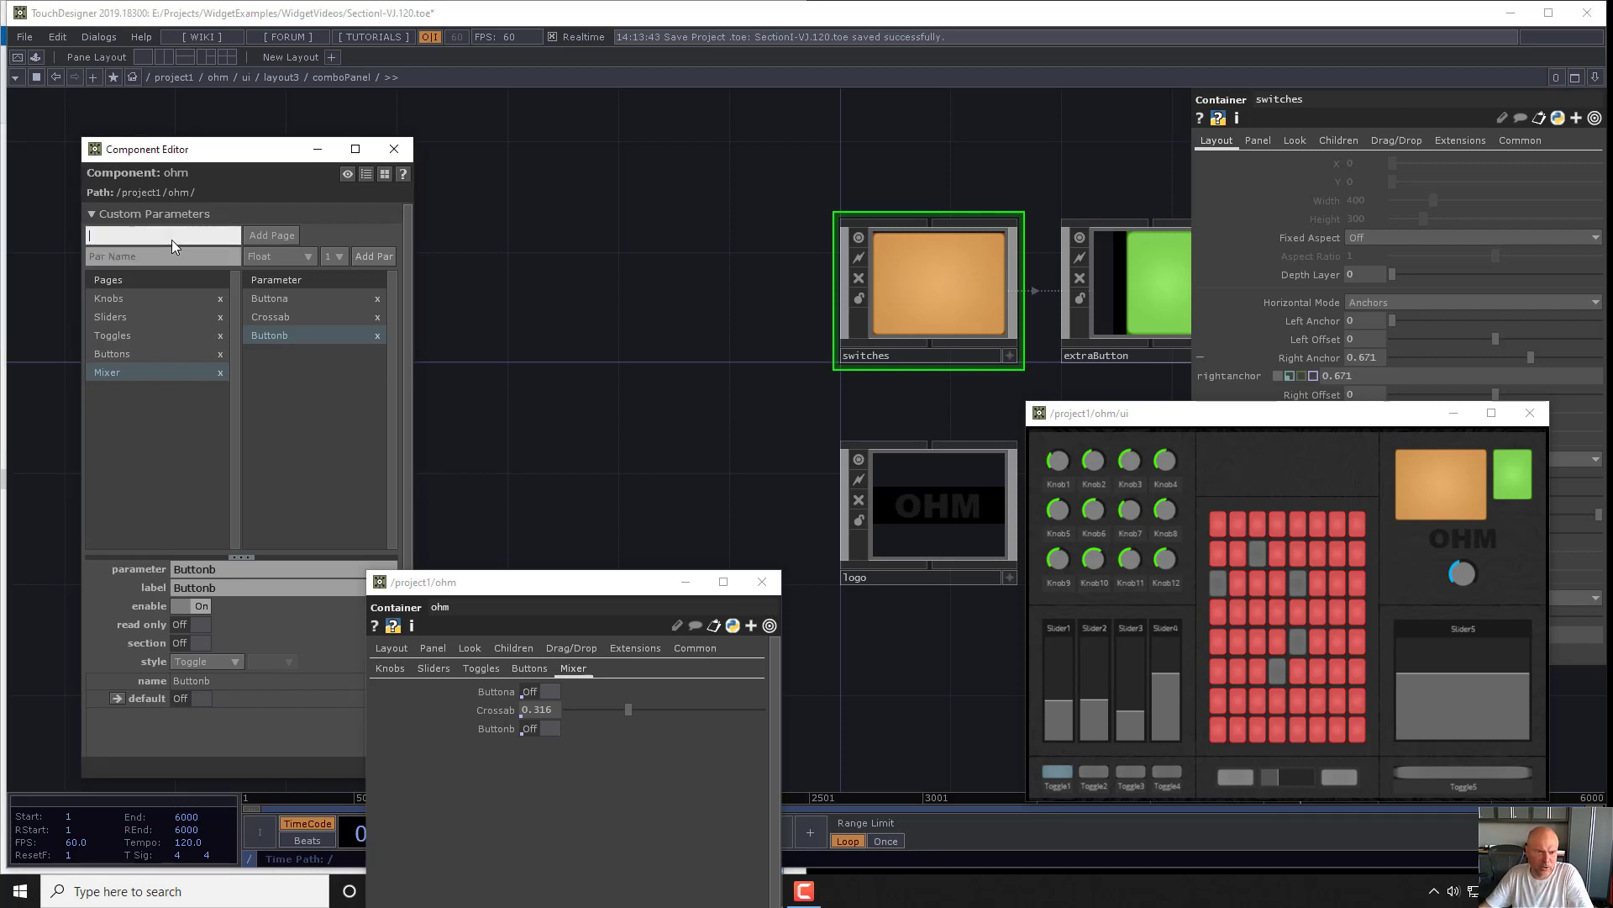
type("Switches")
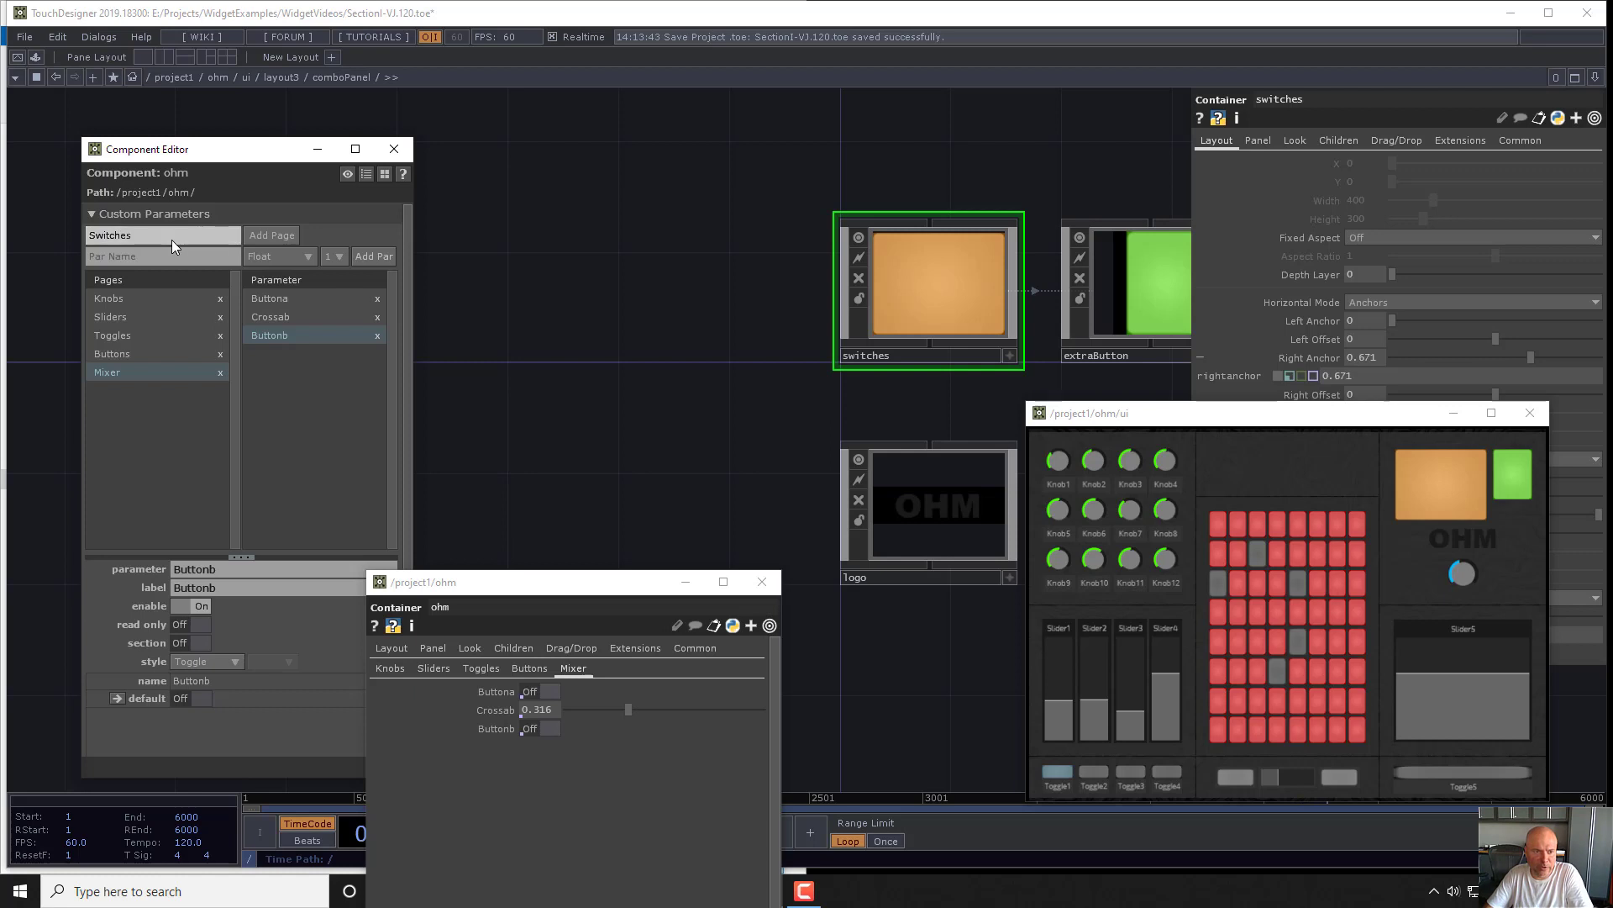
left_click(281, 235)
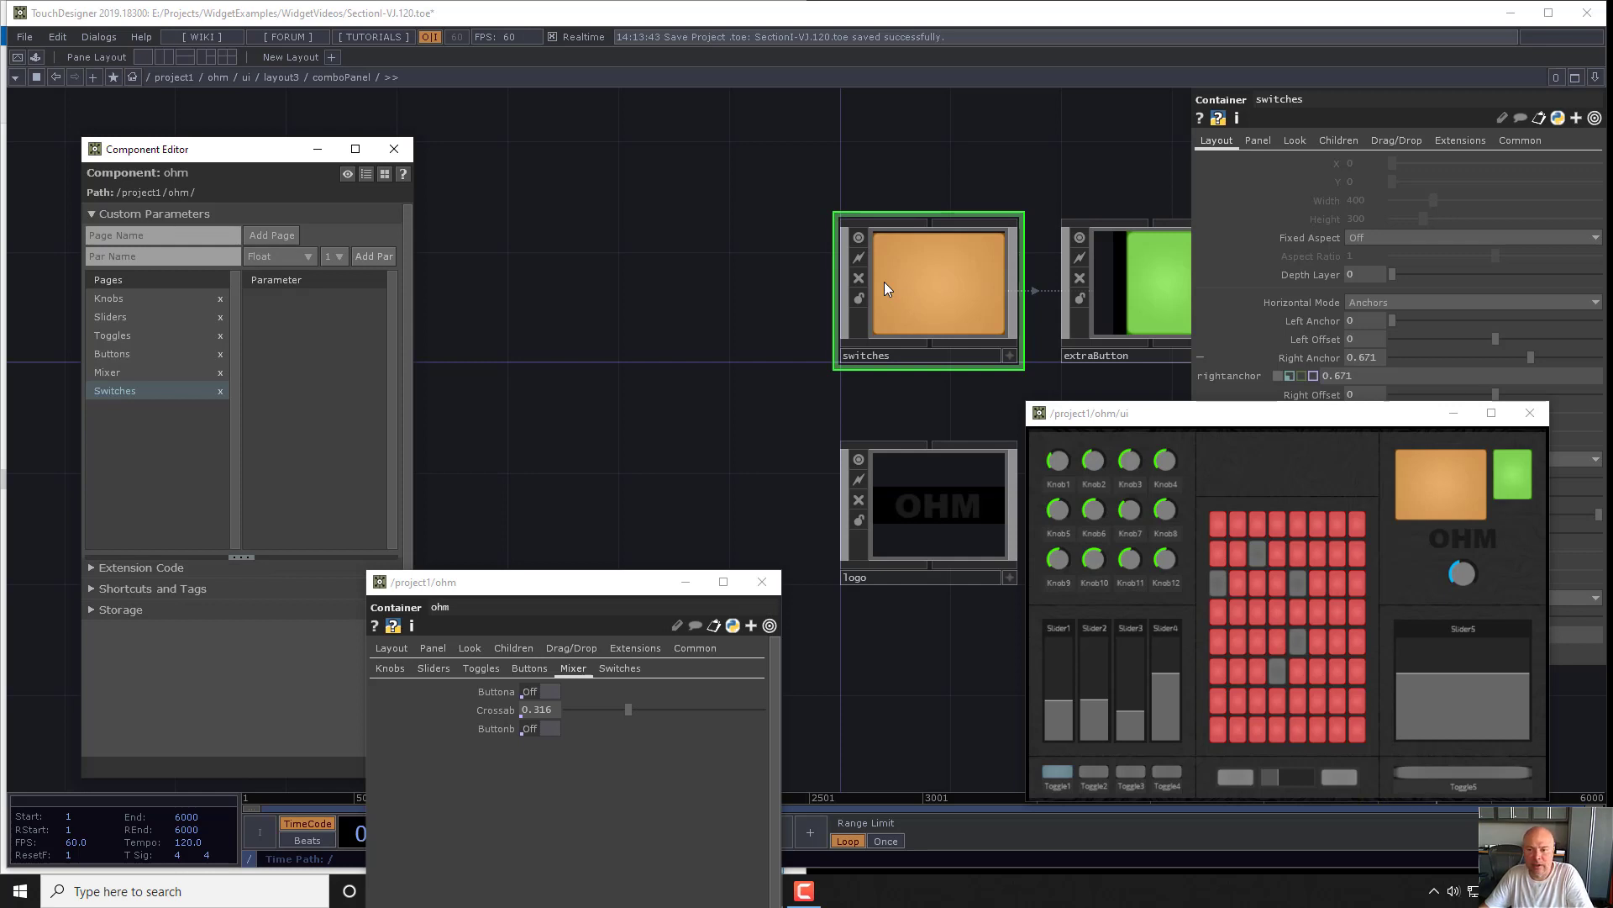
- Add a Replicator COMP beside the Switch1 widget inside the switches container
key("i")
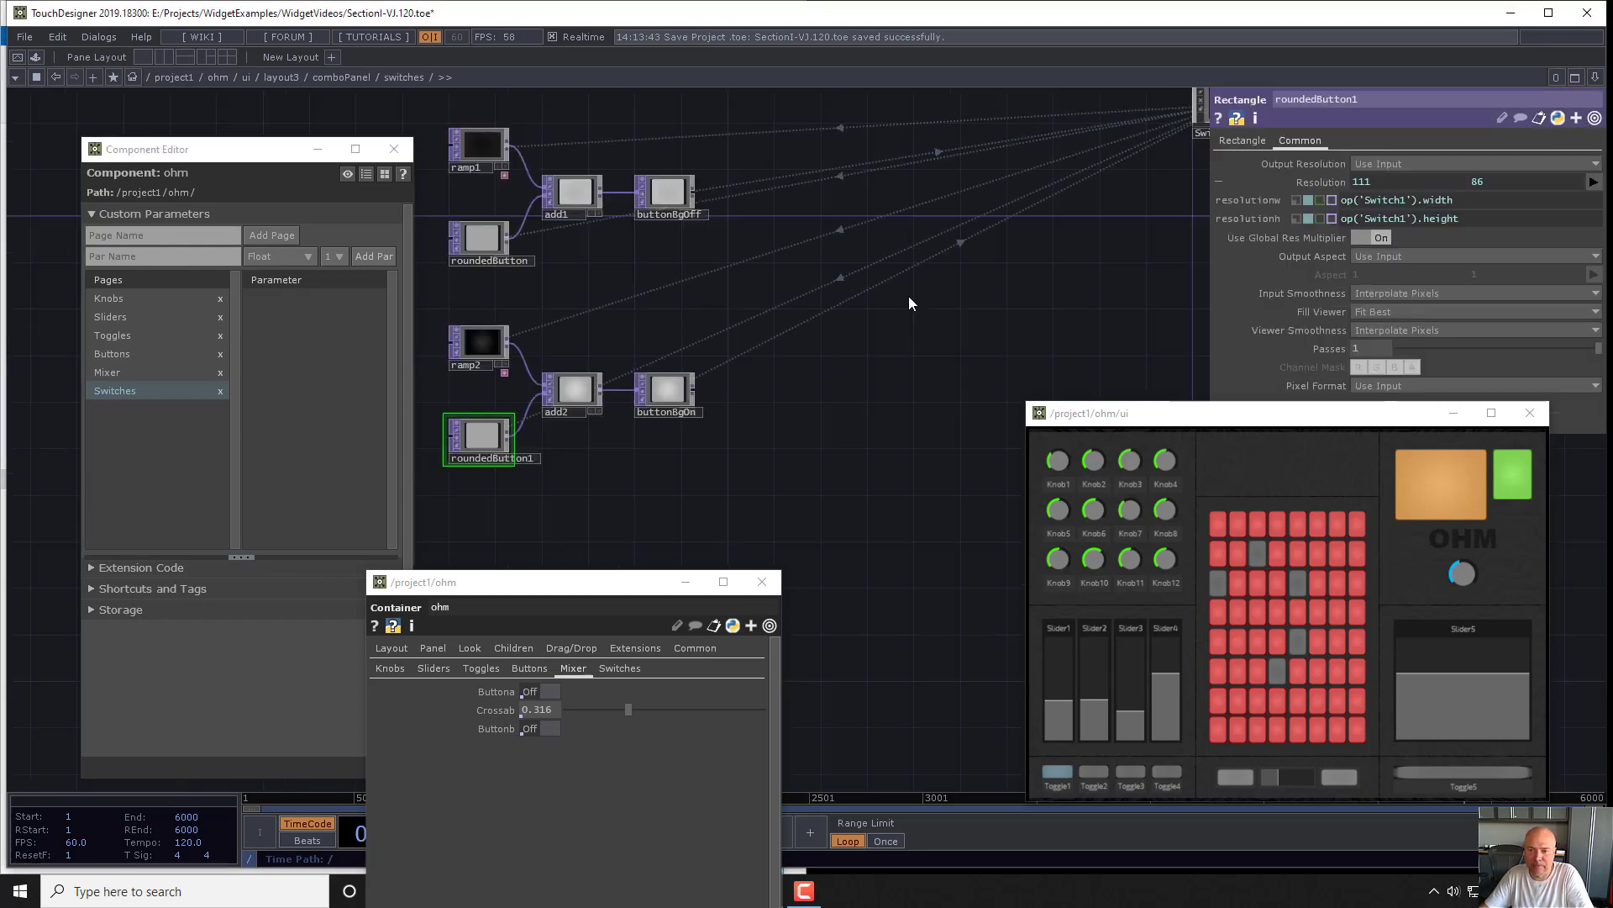
left_click_drag(762, 285, 678, 332)
scroll(884, 285, "down", 2)
scroll(889, 194, "up", 5)
right_click_drag(913, 169, 1057, 343)
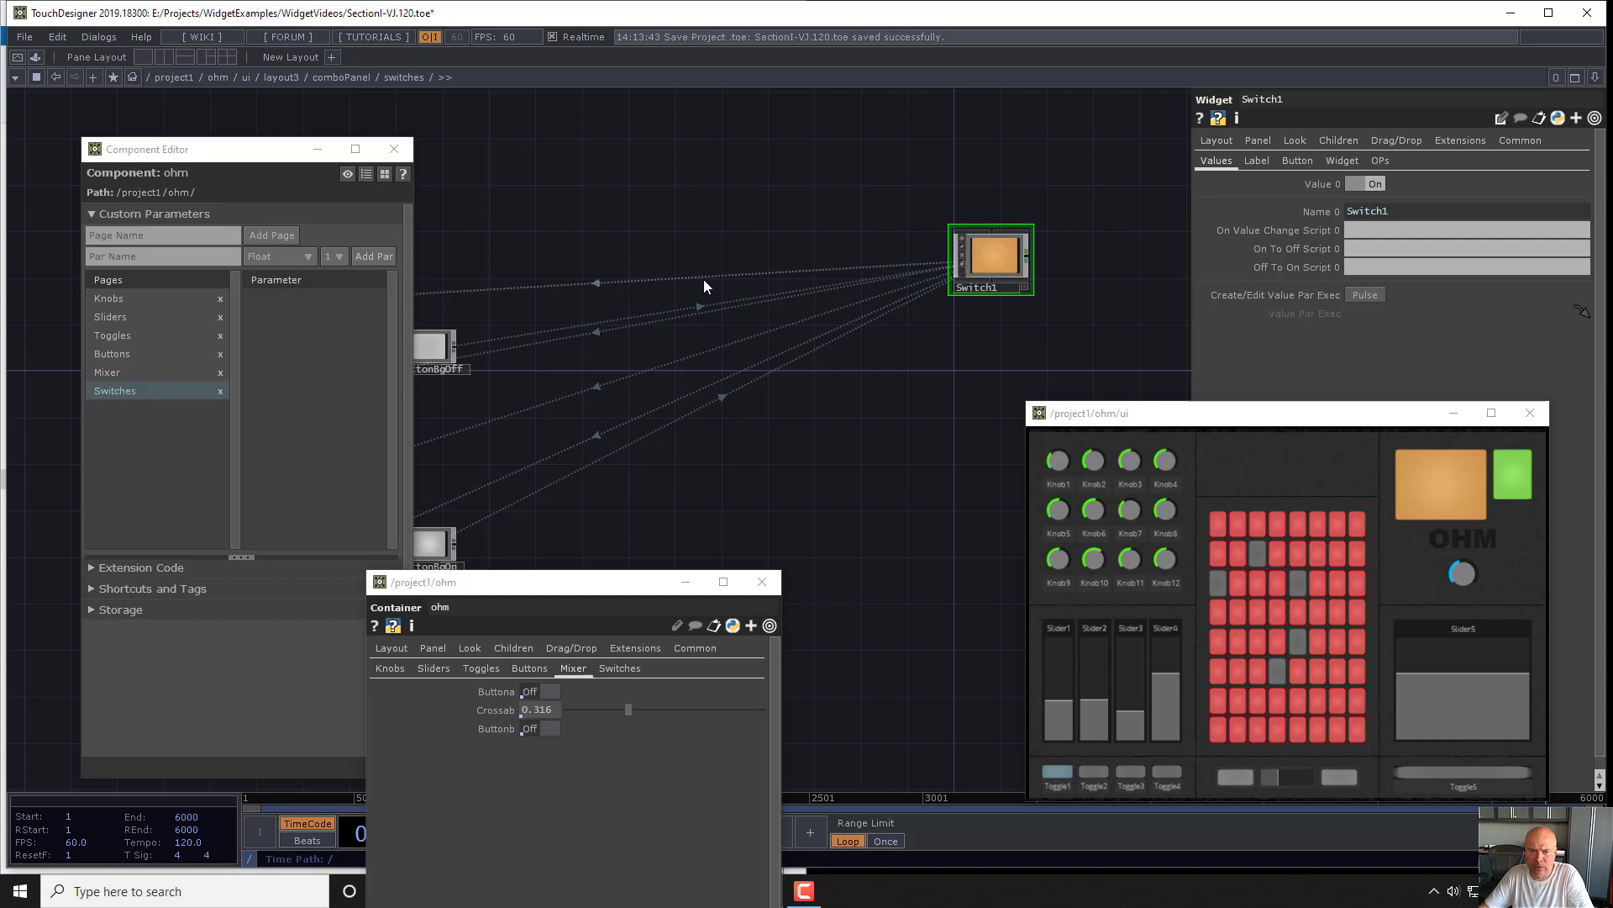
key("Tab")
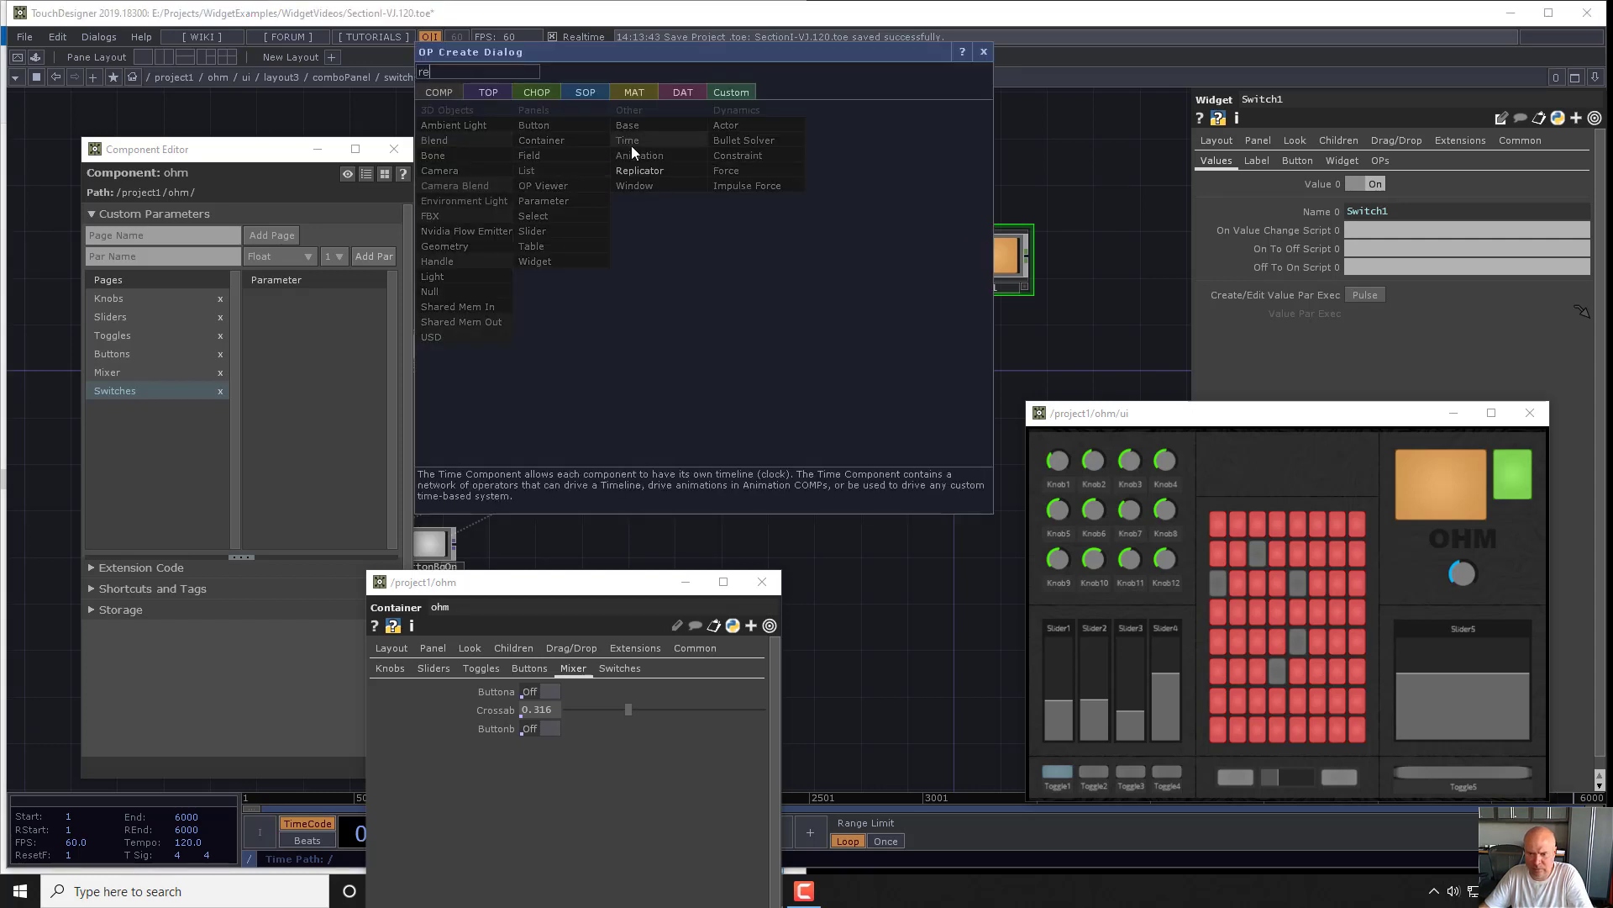
left_click(660, 172)
left_click(800, 251)
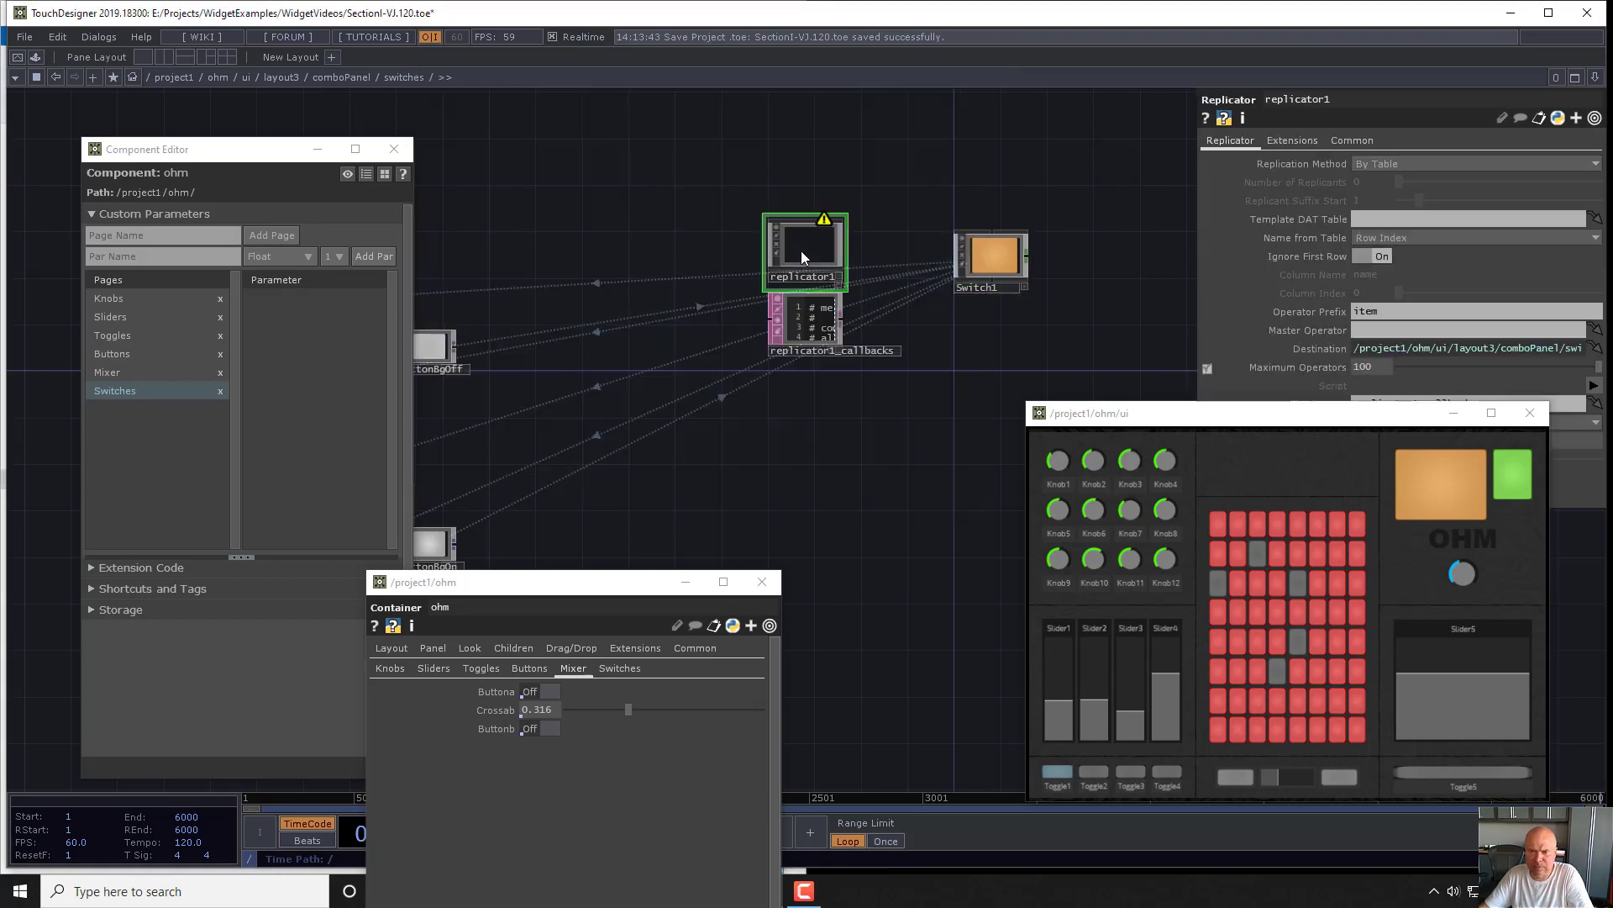
scroll(800, 251, "up", 2)
- Configure the replicator to replicate By Number with a Vertical layout and Switch1 as the master operator
left_click(1382, 164)
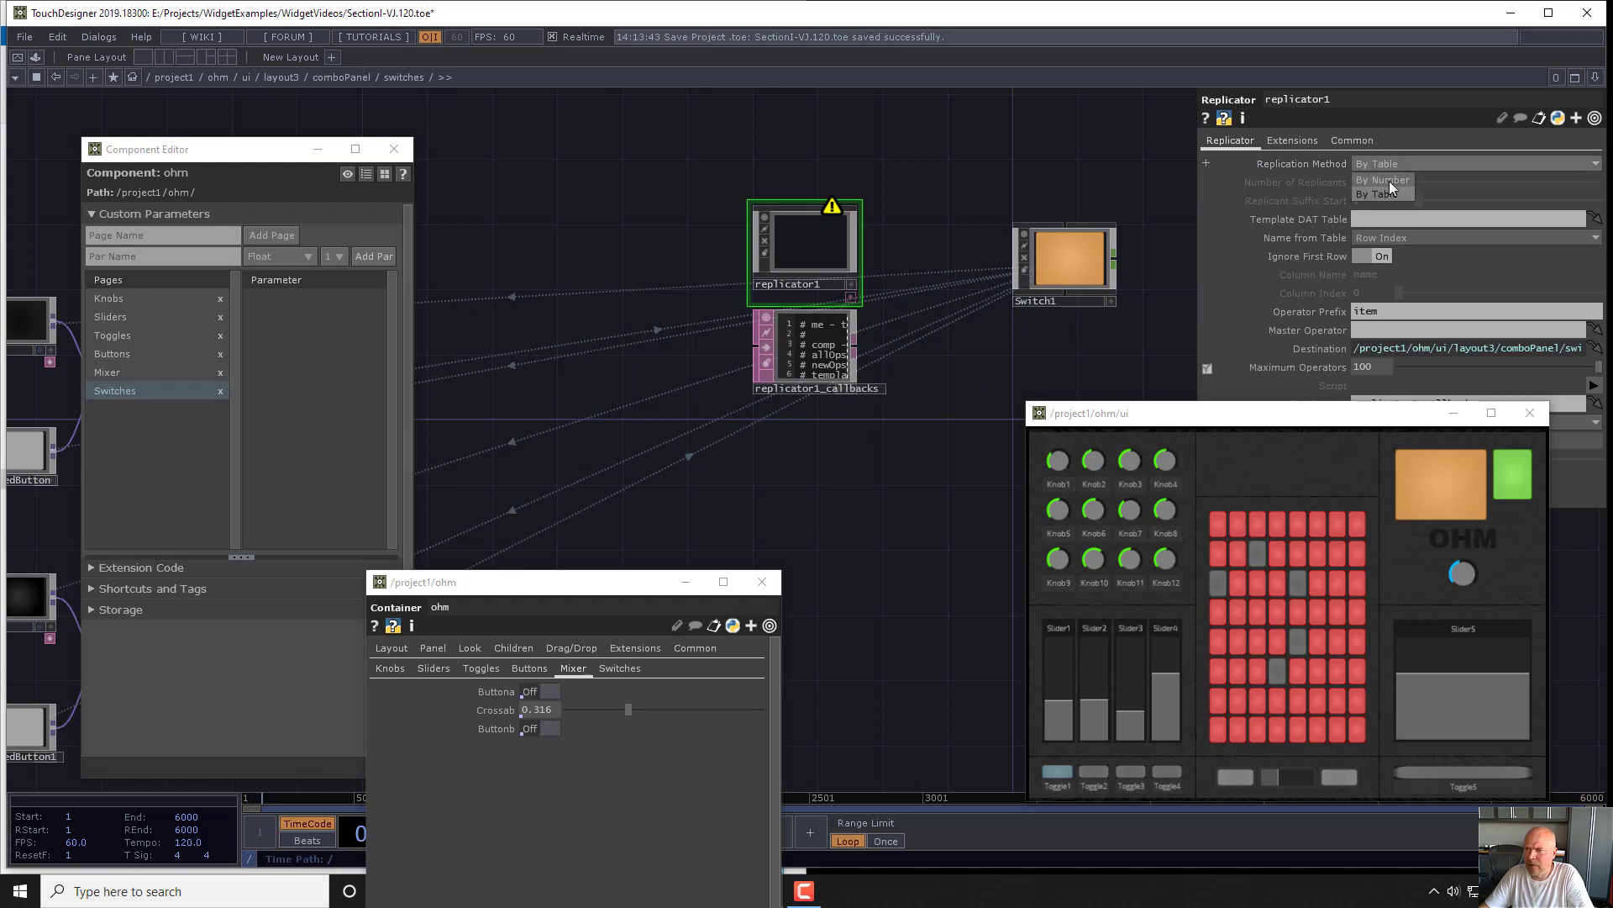
left_click(1389, 180)
left_click_drag(1371, 418, 1385, 558)
left_click(1383, 428)
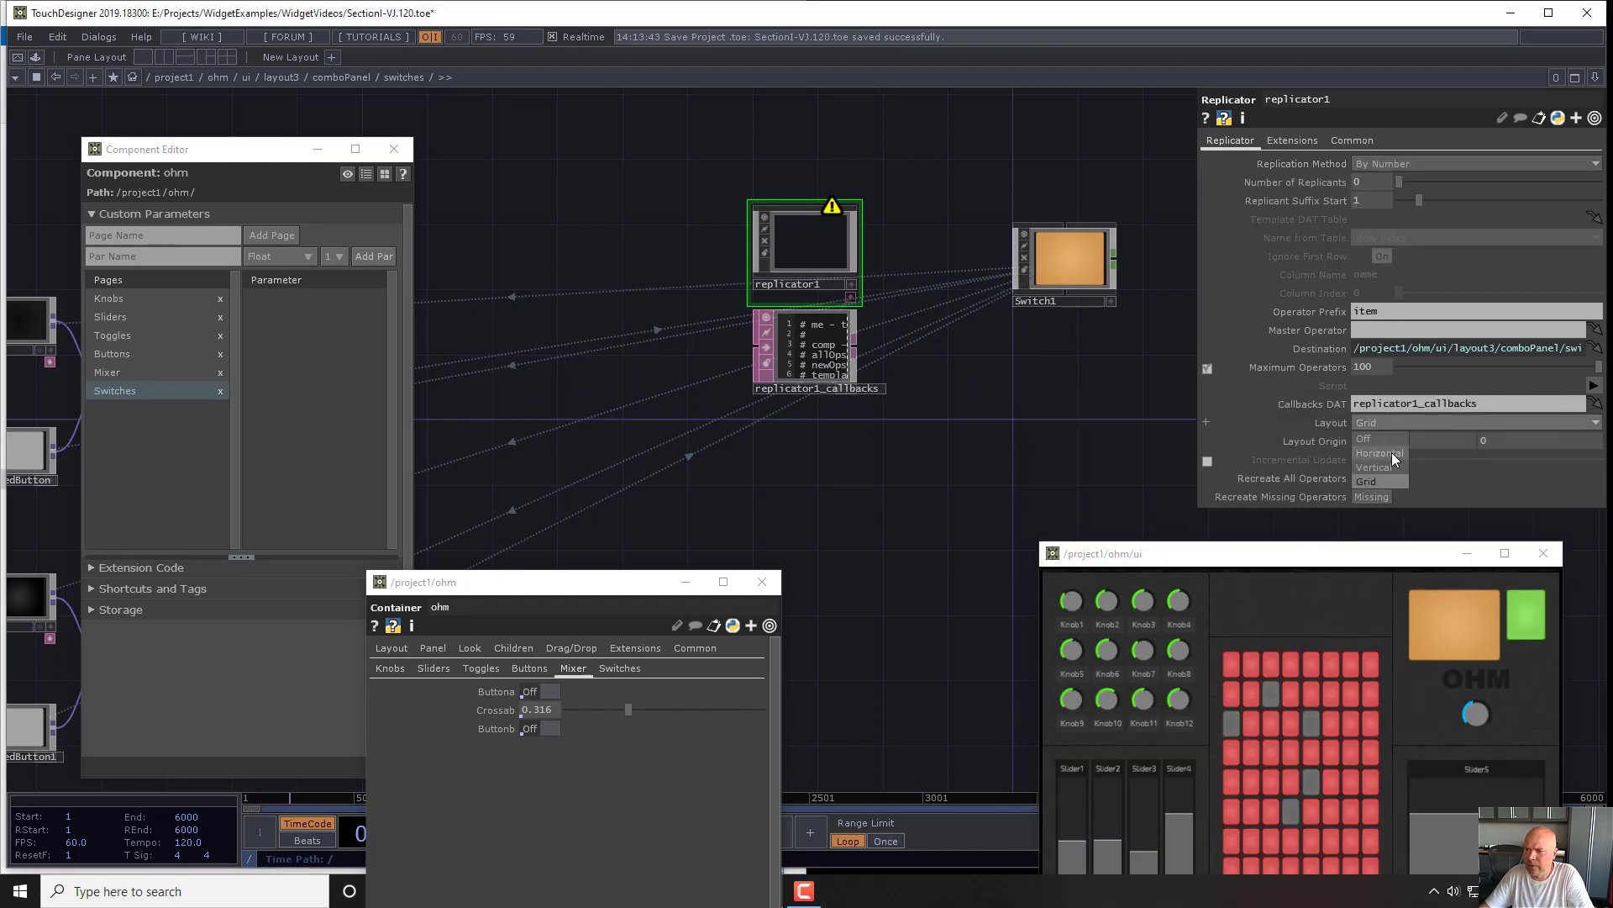
left_click(1388, 466)
left_click_drag(1206, 314, 1383, 329)
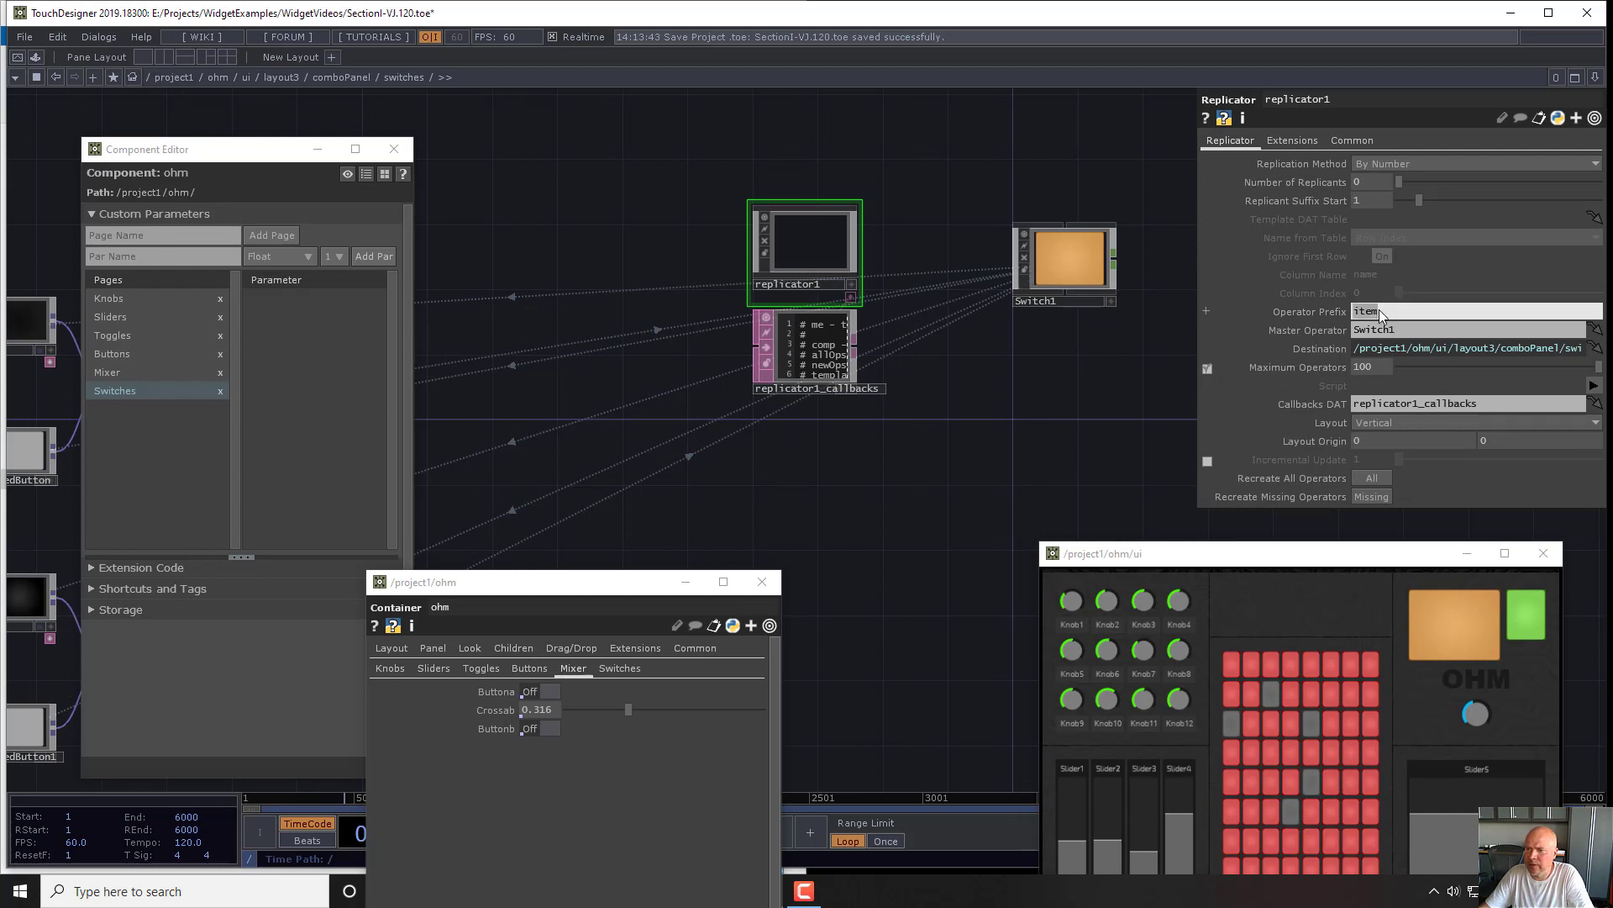
- Set the replicator's operator prefix to Switch and its number of replicants to 6
type("Switch")
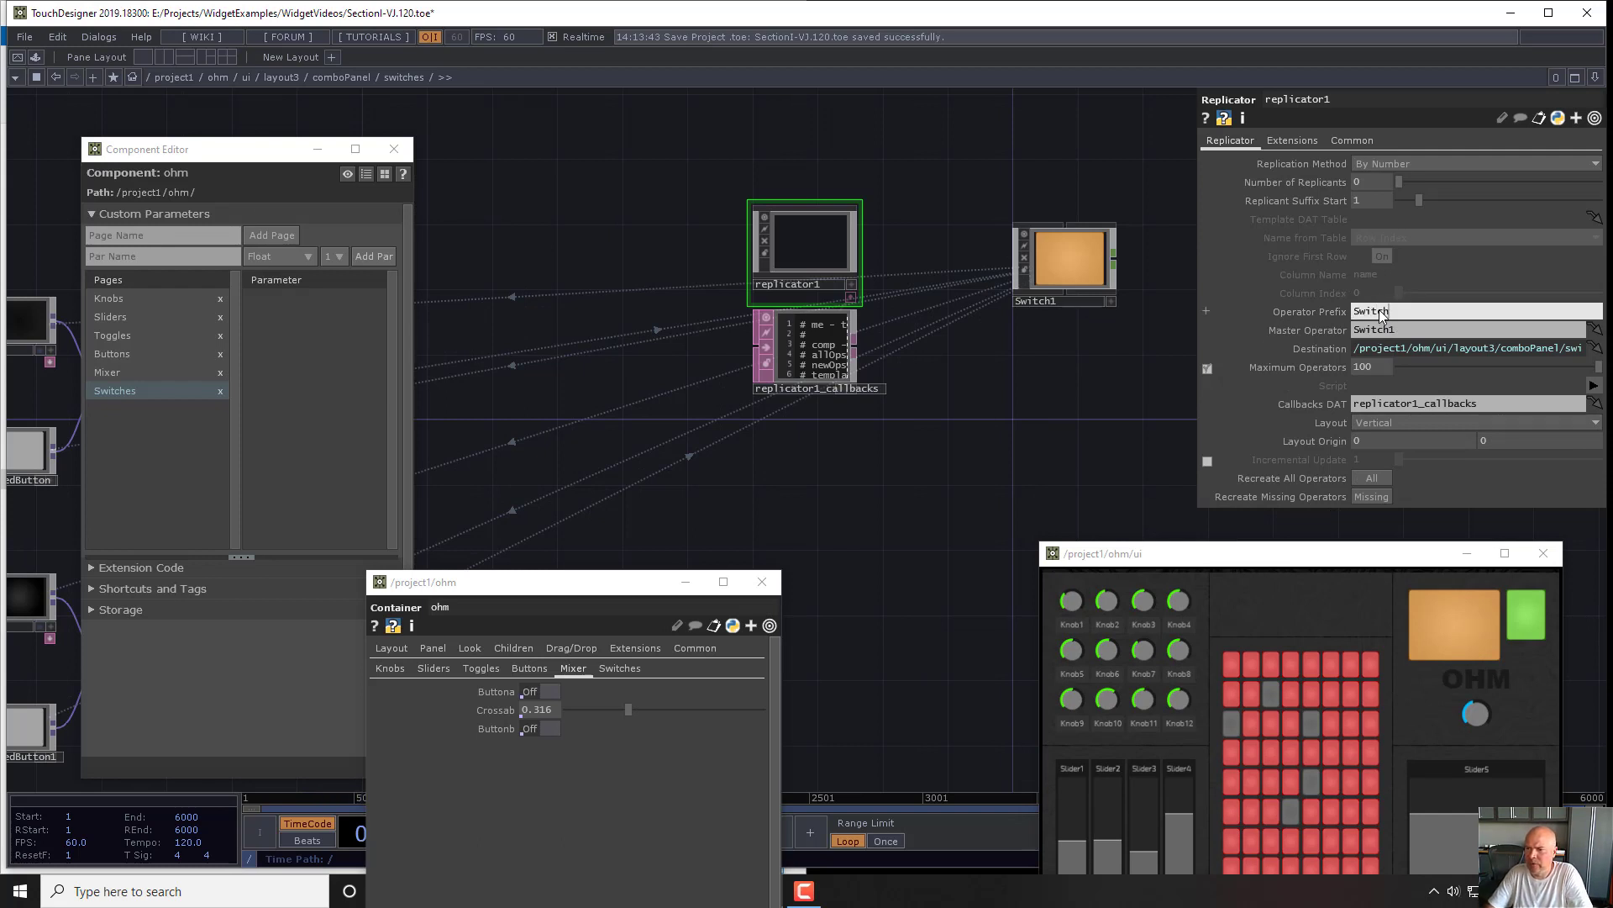
key("Return")
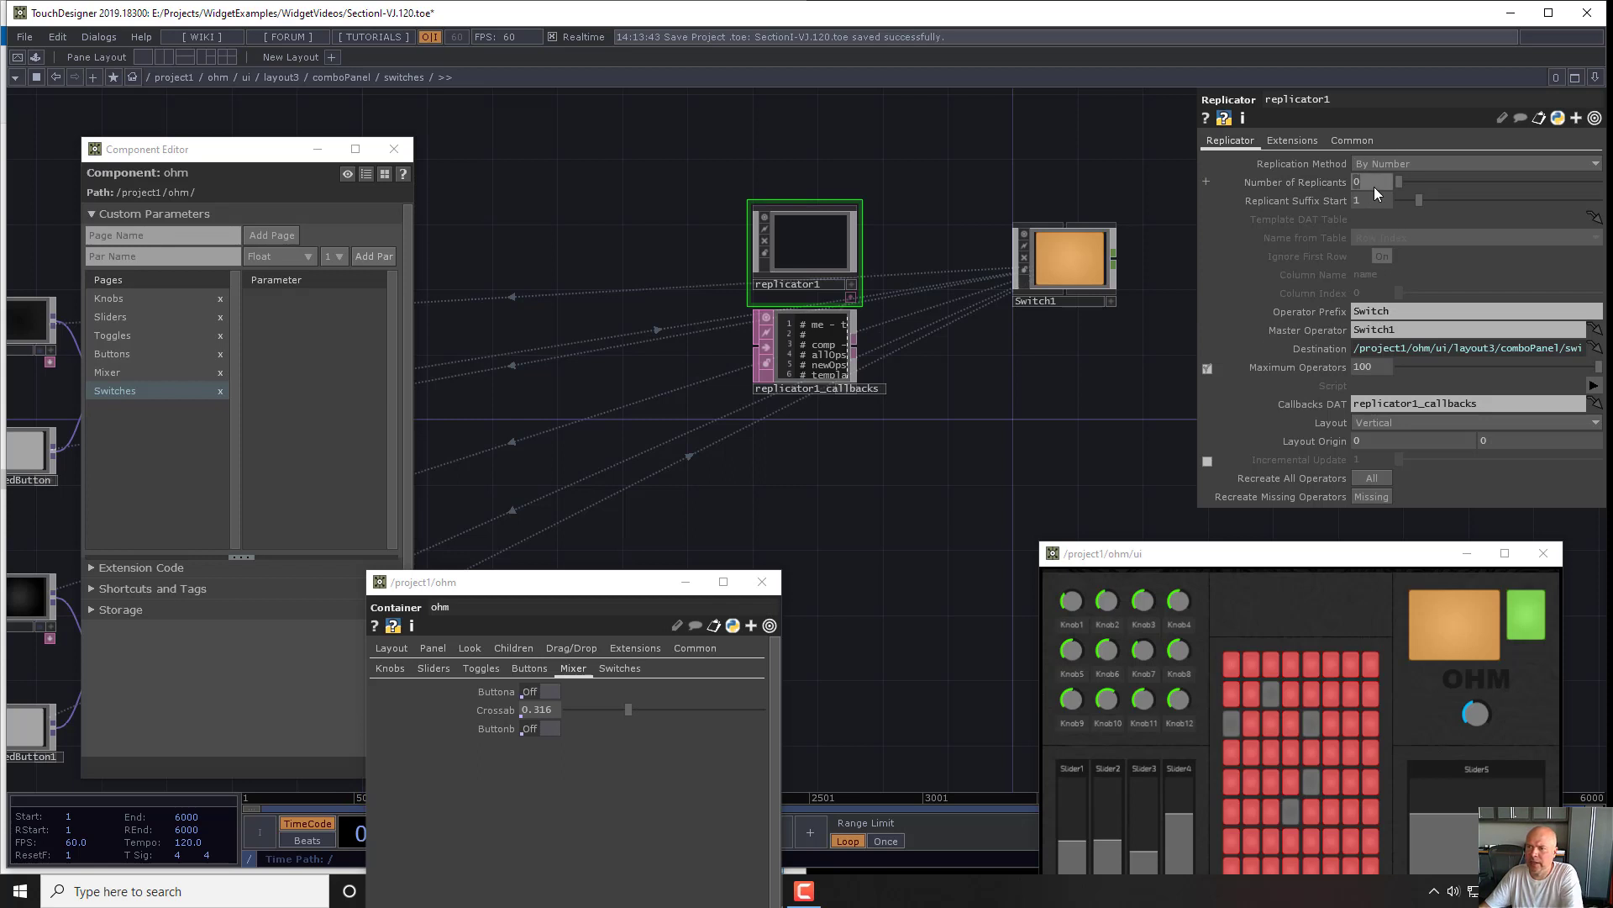
type("6")
key("Return")
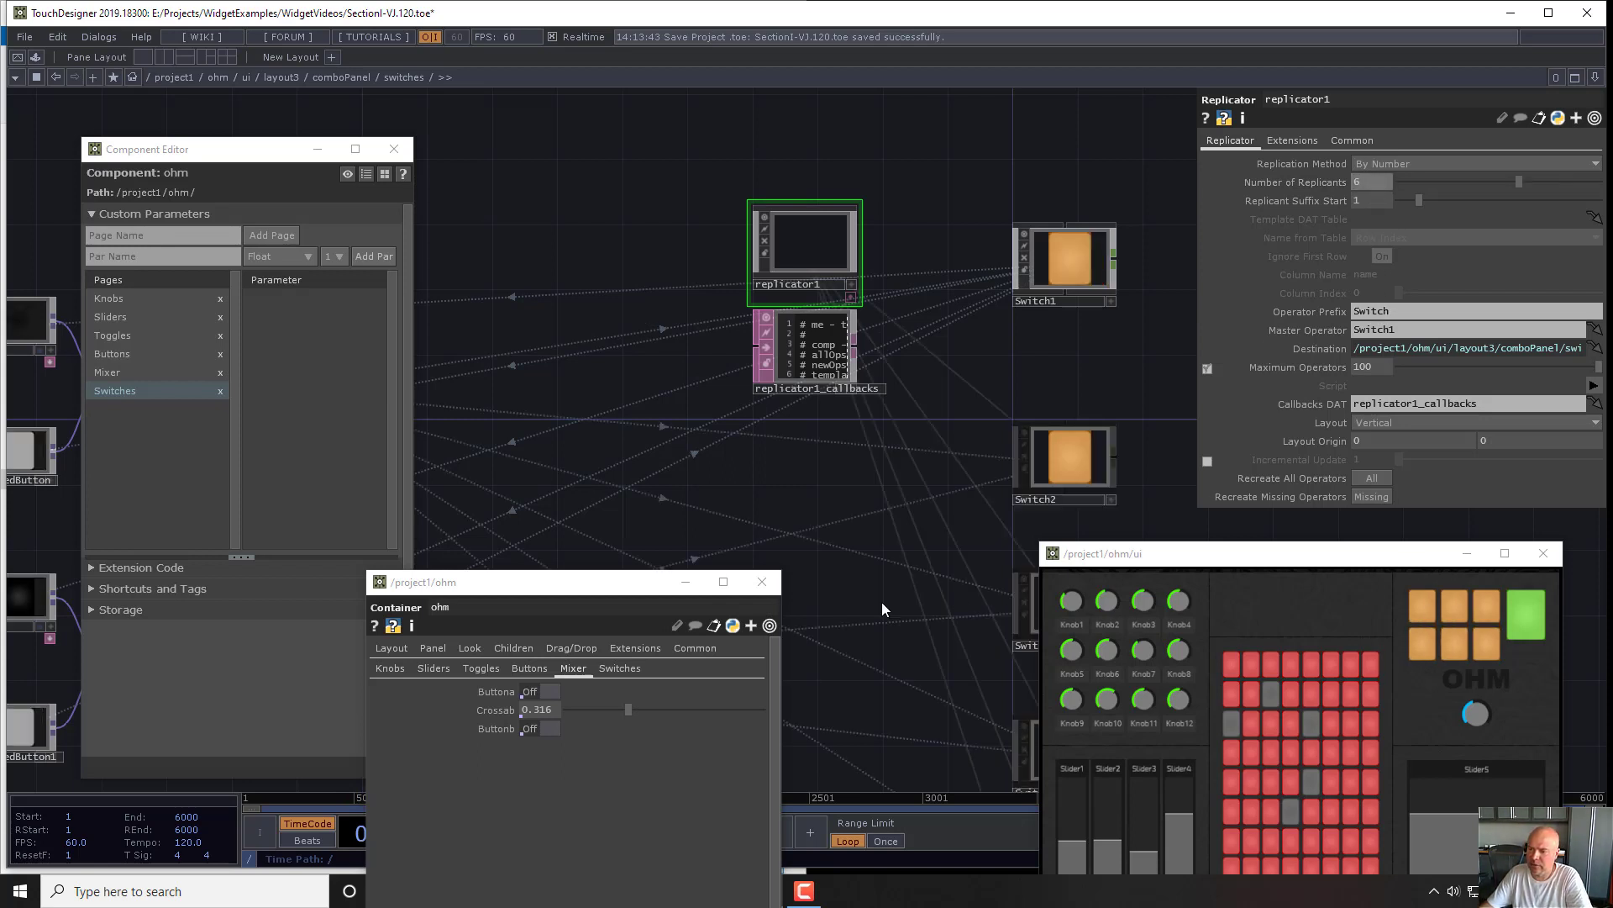
- Add the values of the Switch1 to Switch6 widgets to ohm's Switches page as bound custom parameters and check Switch1's binding
left_click_drag(819, 500, 806, 368)
middle_click_drag(806, 368, 785, 339)
scroll(785, 339, "down", 2)
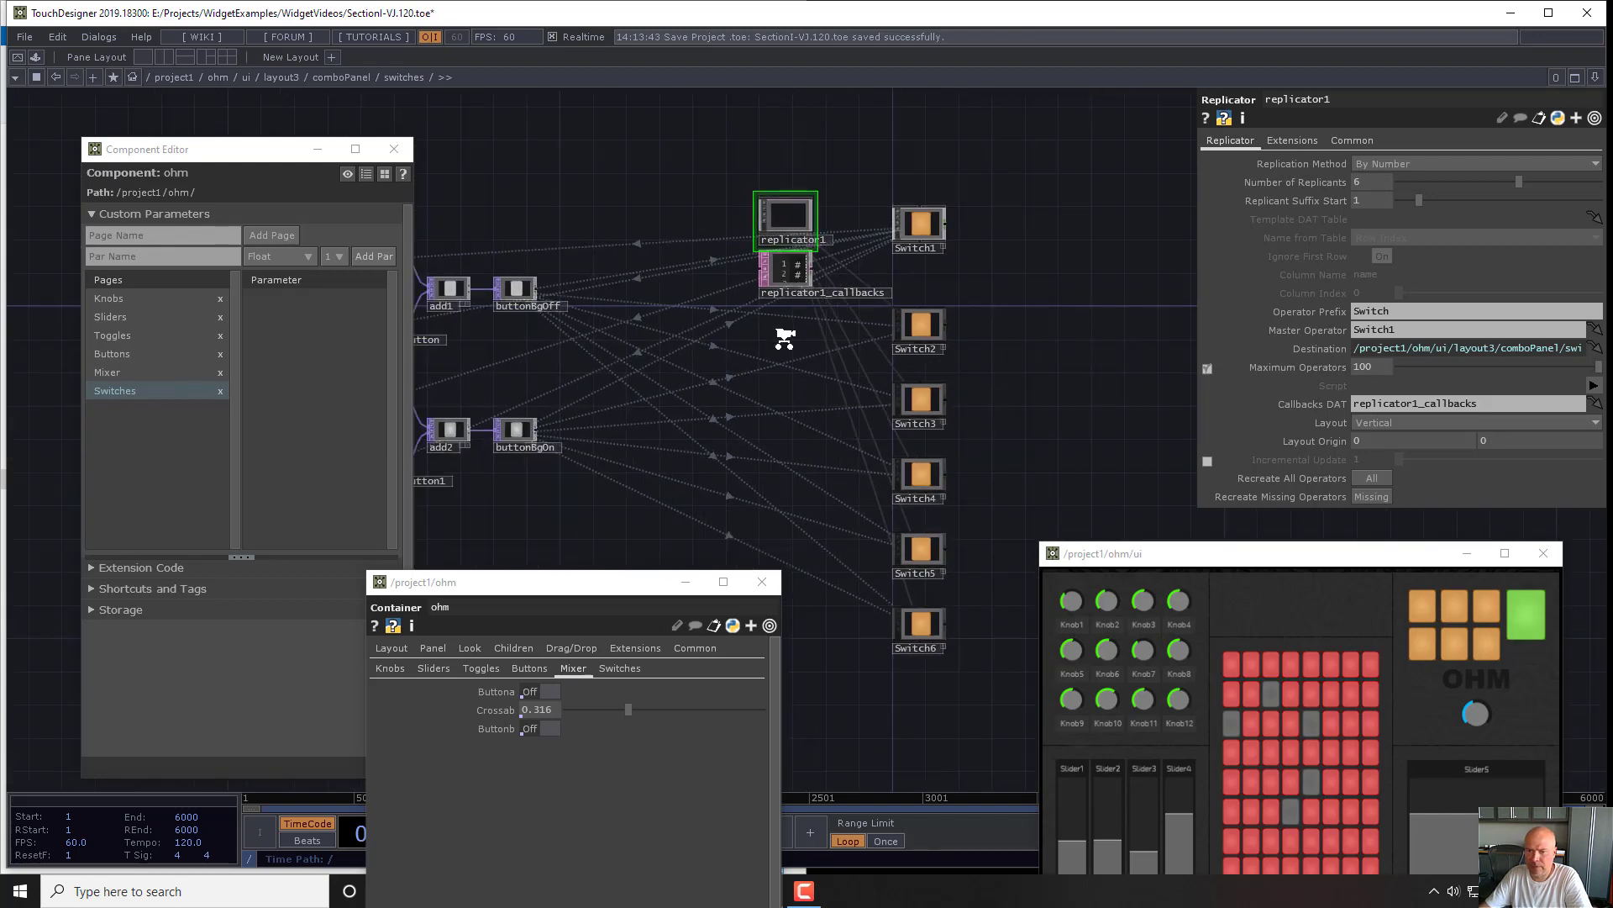
right_click_drag(999, 124, 893, 715)
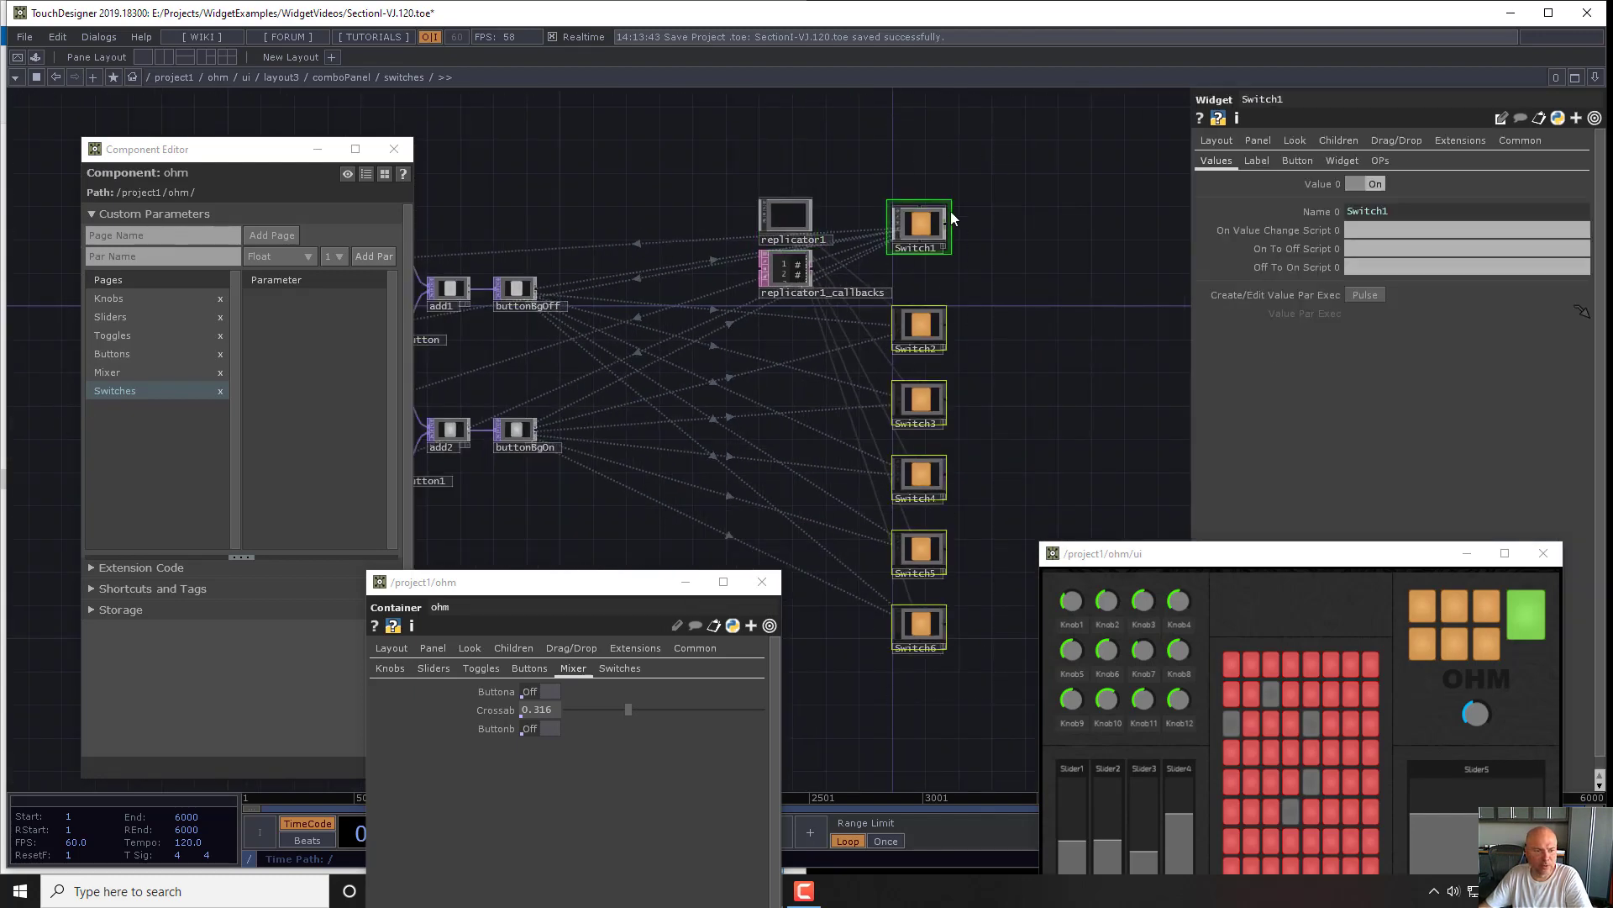
left_click(615, 668)
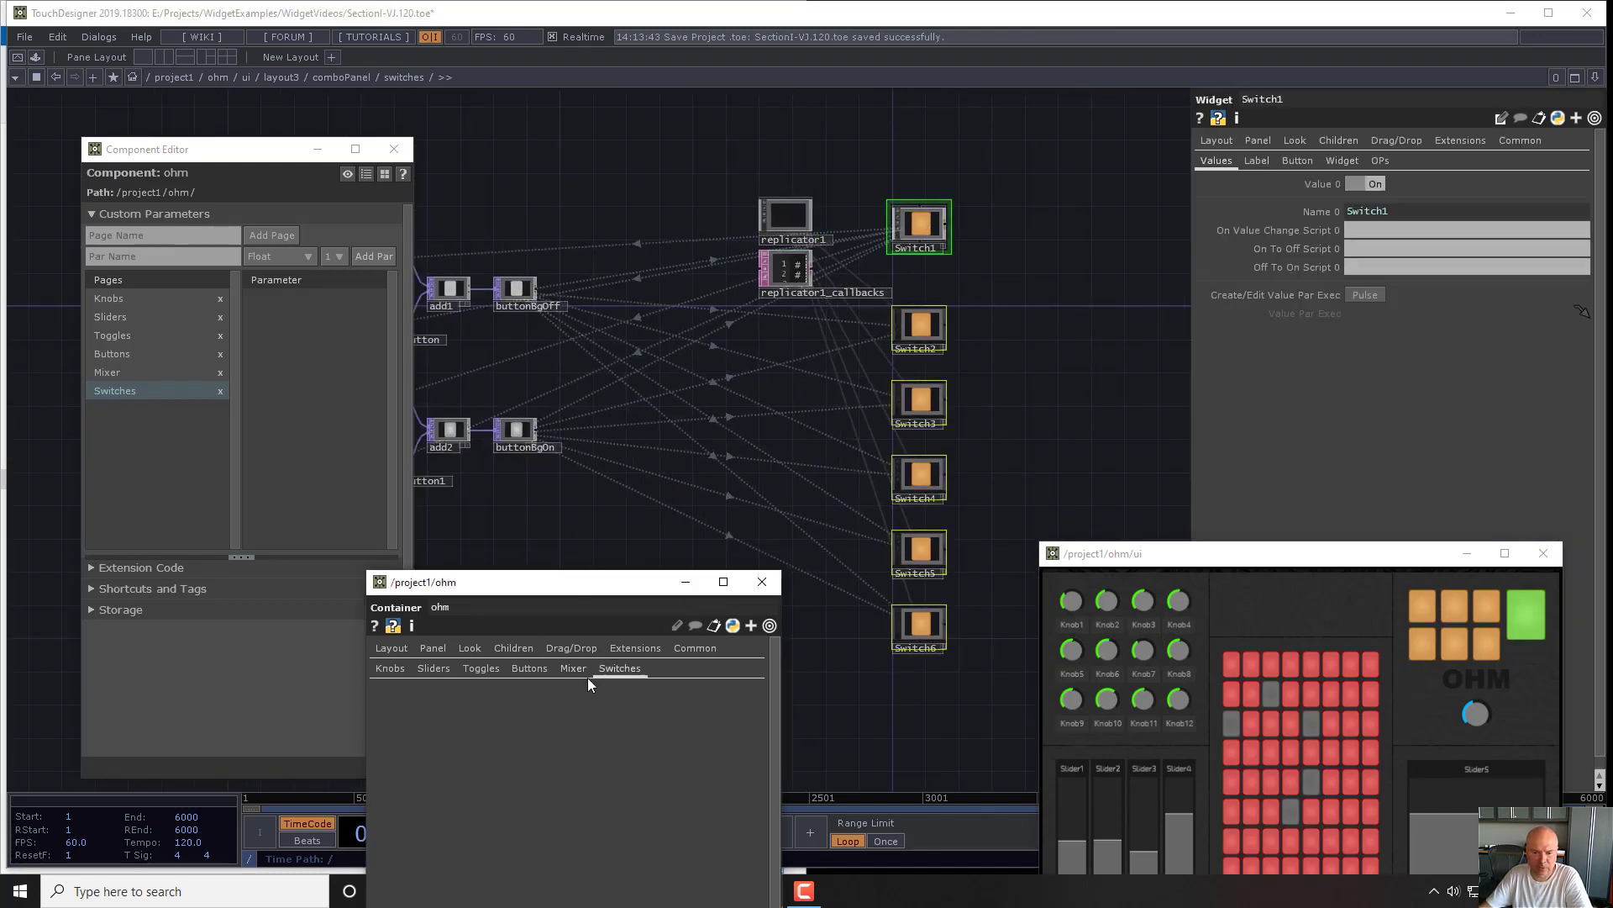
left_click_drag(929, 227, 291, 342)
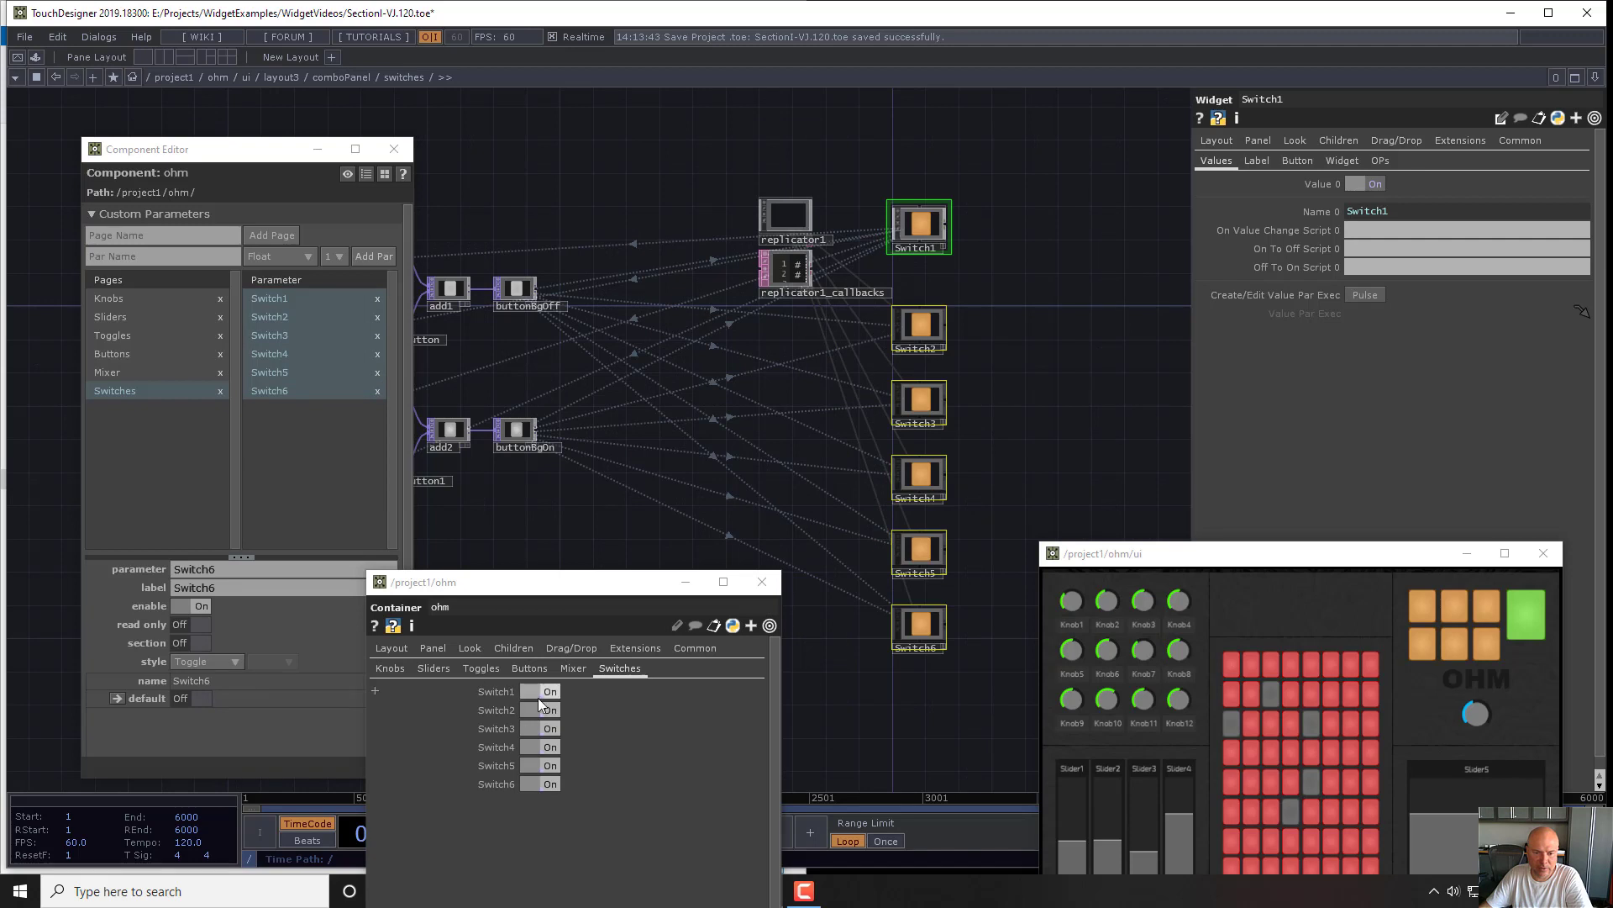
left_click(1315, 184)
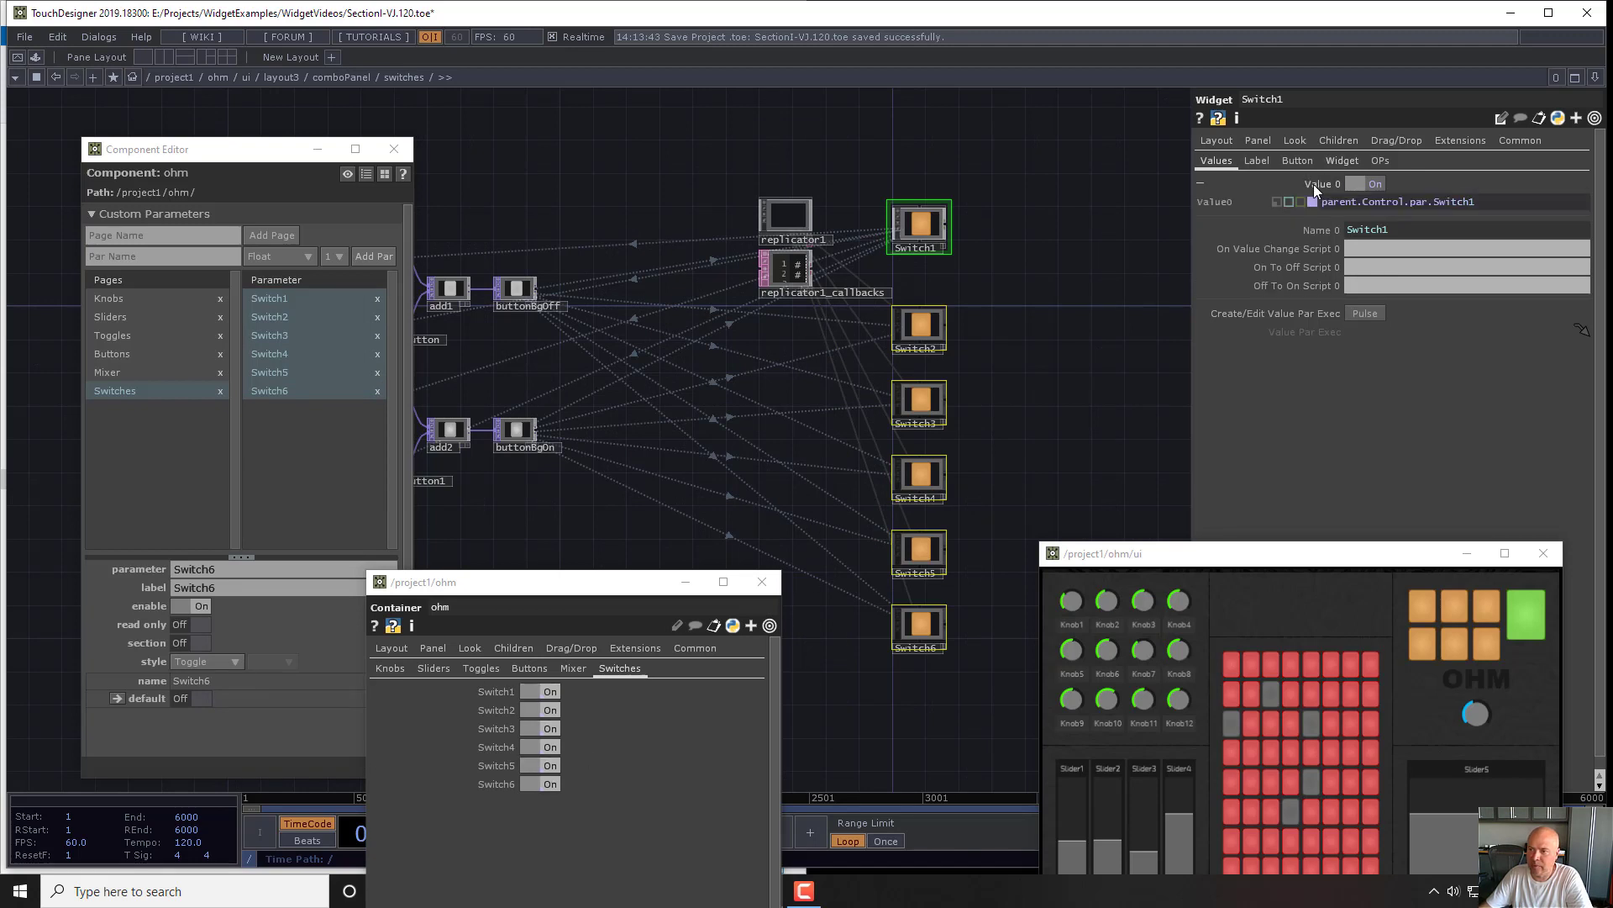
left_click(1314, 185)
- Go from the switches container into the neighbouring extraButton container in comboPanel
left_click_drag(1059, 327, 1032, 270)
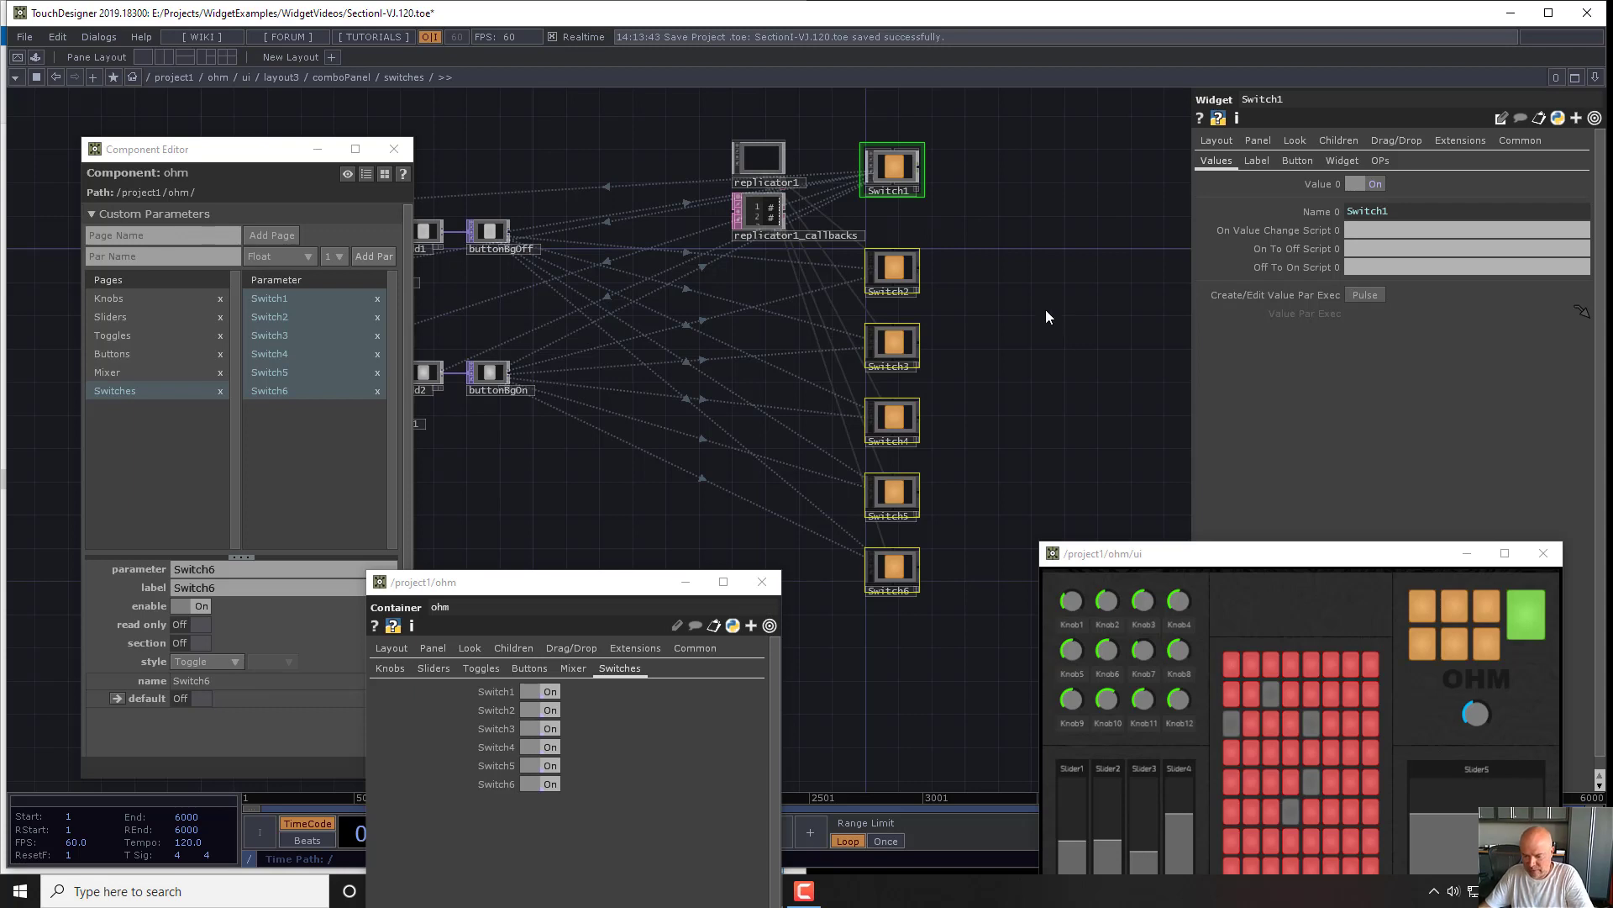
key("u")
left_click_drag(1001, 377, 642, 307)
key("i")
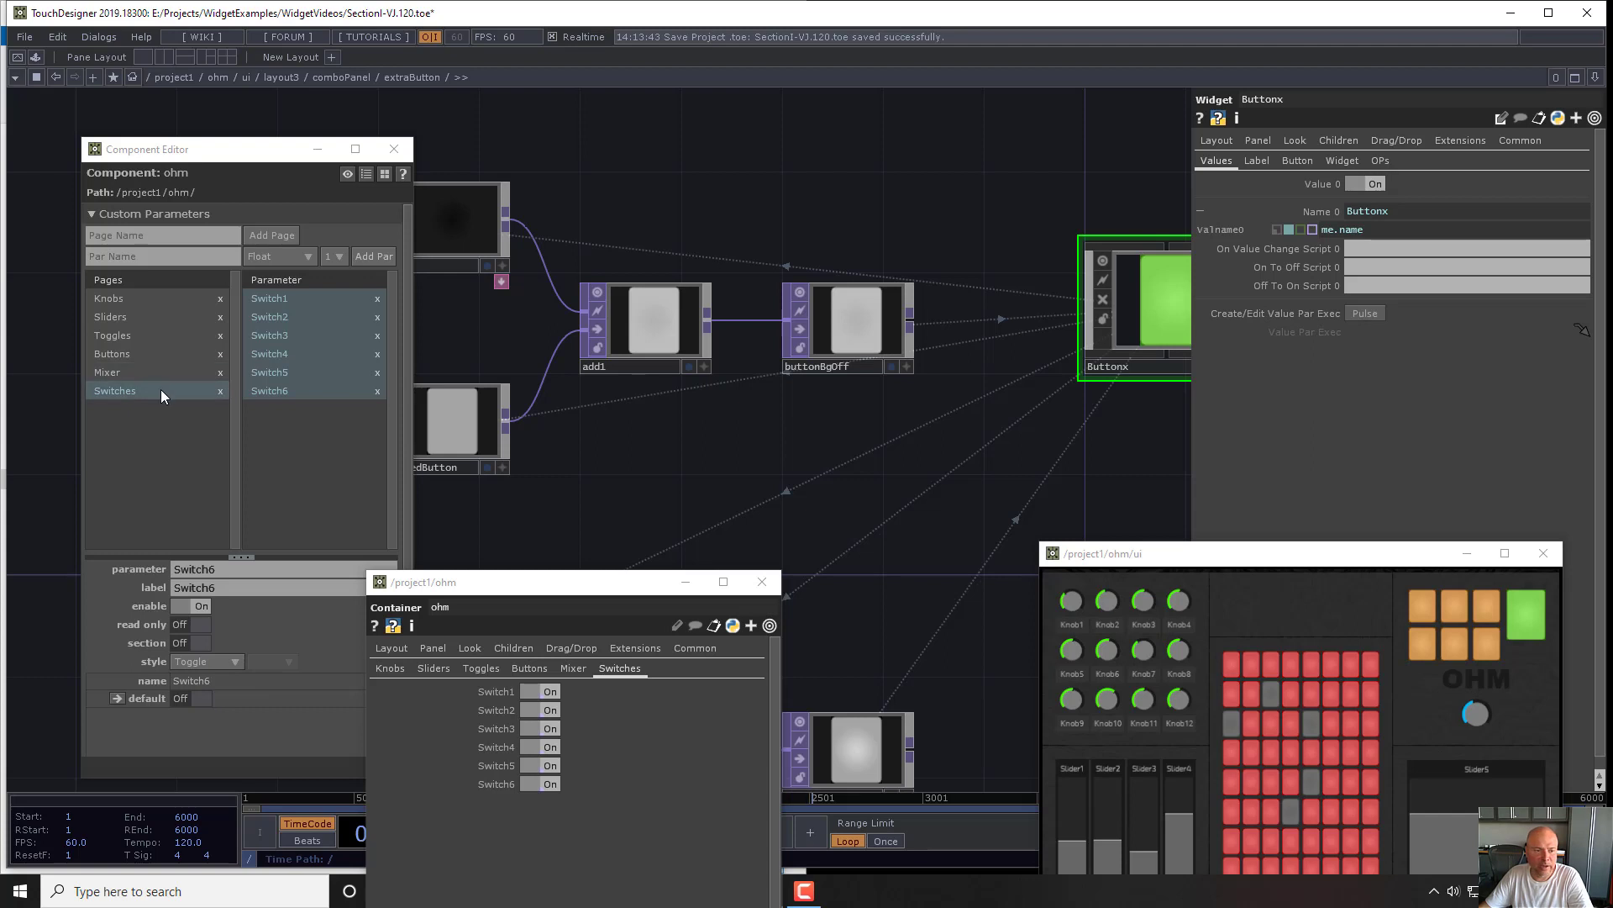
left_click_drag(966, 474, 910, 426)
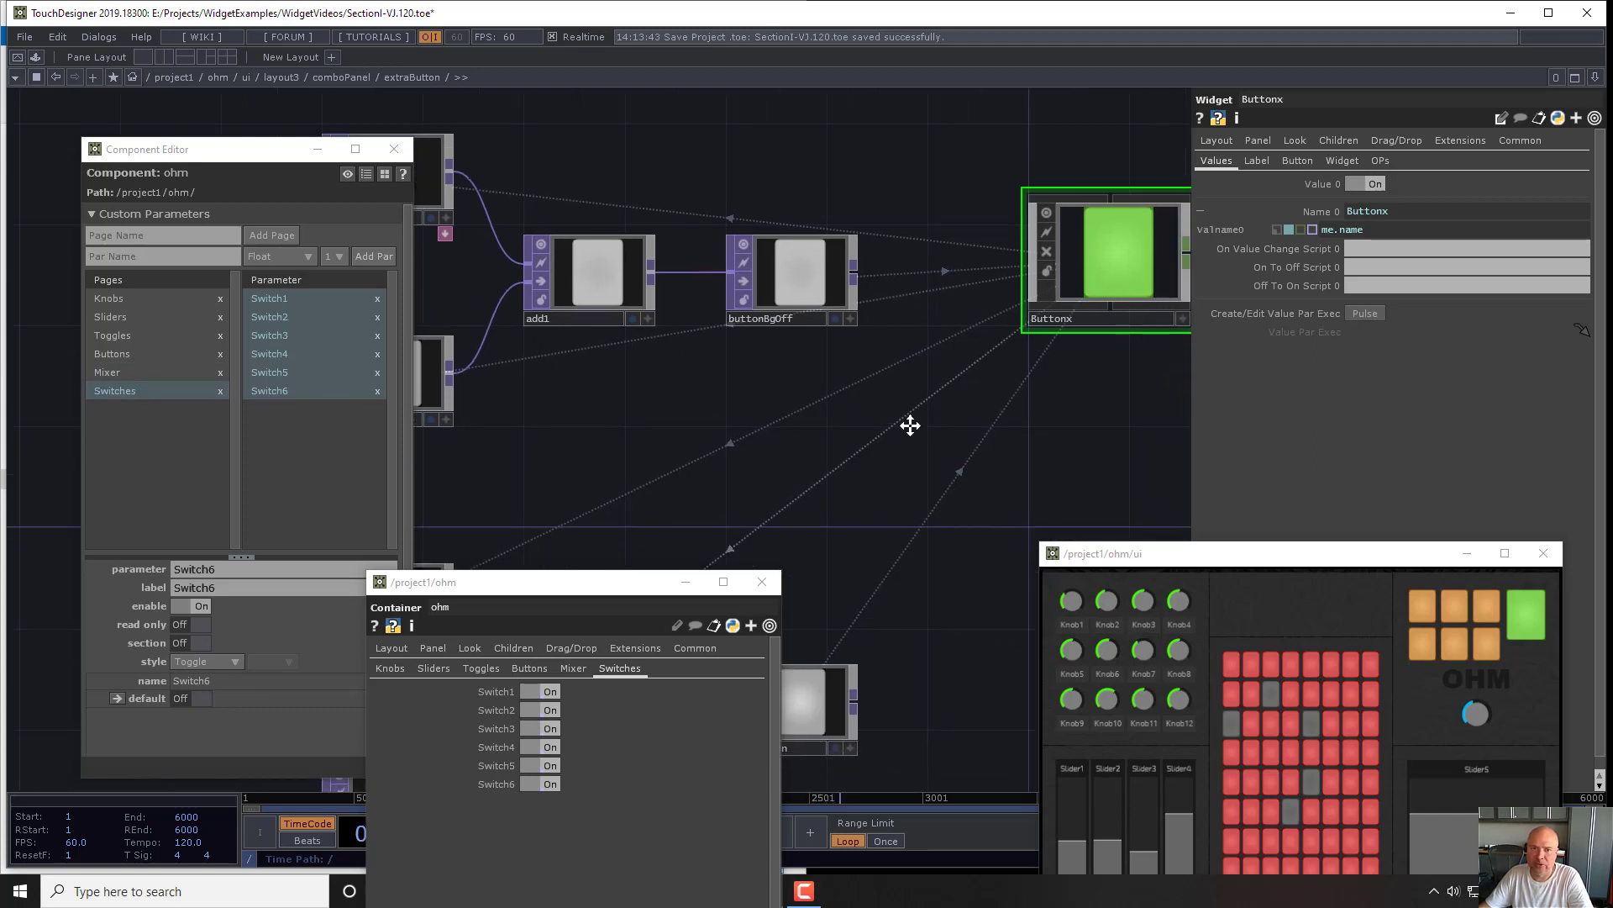
- Rename ohm's Switches custom parameter page as Combo
double_click(139, 391)
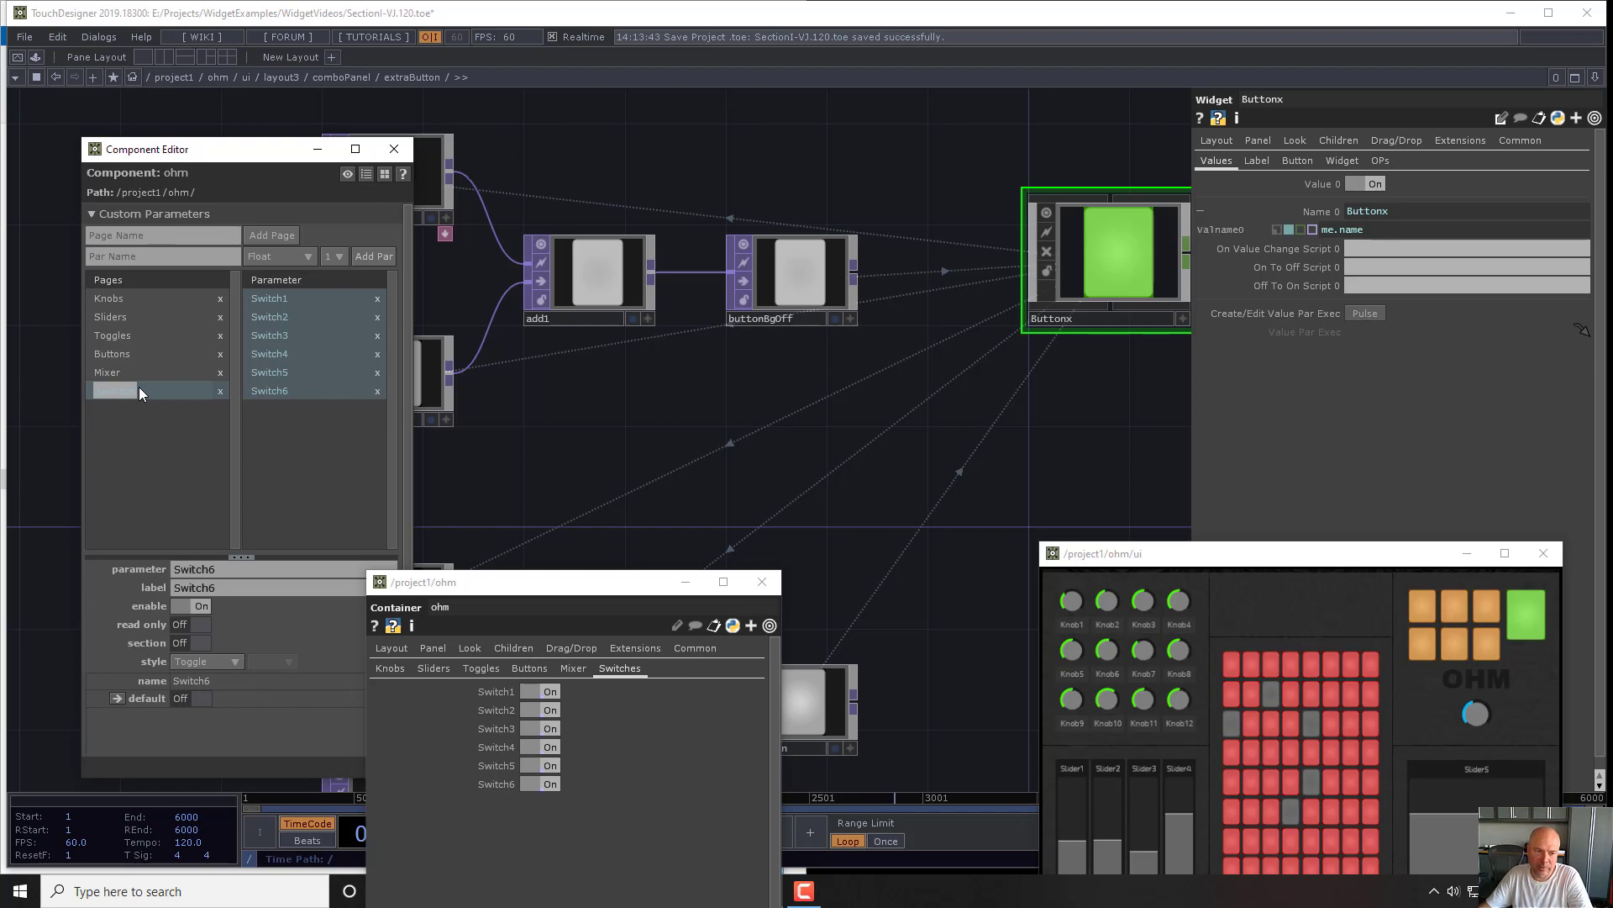
type("Comb")
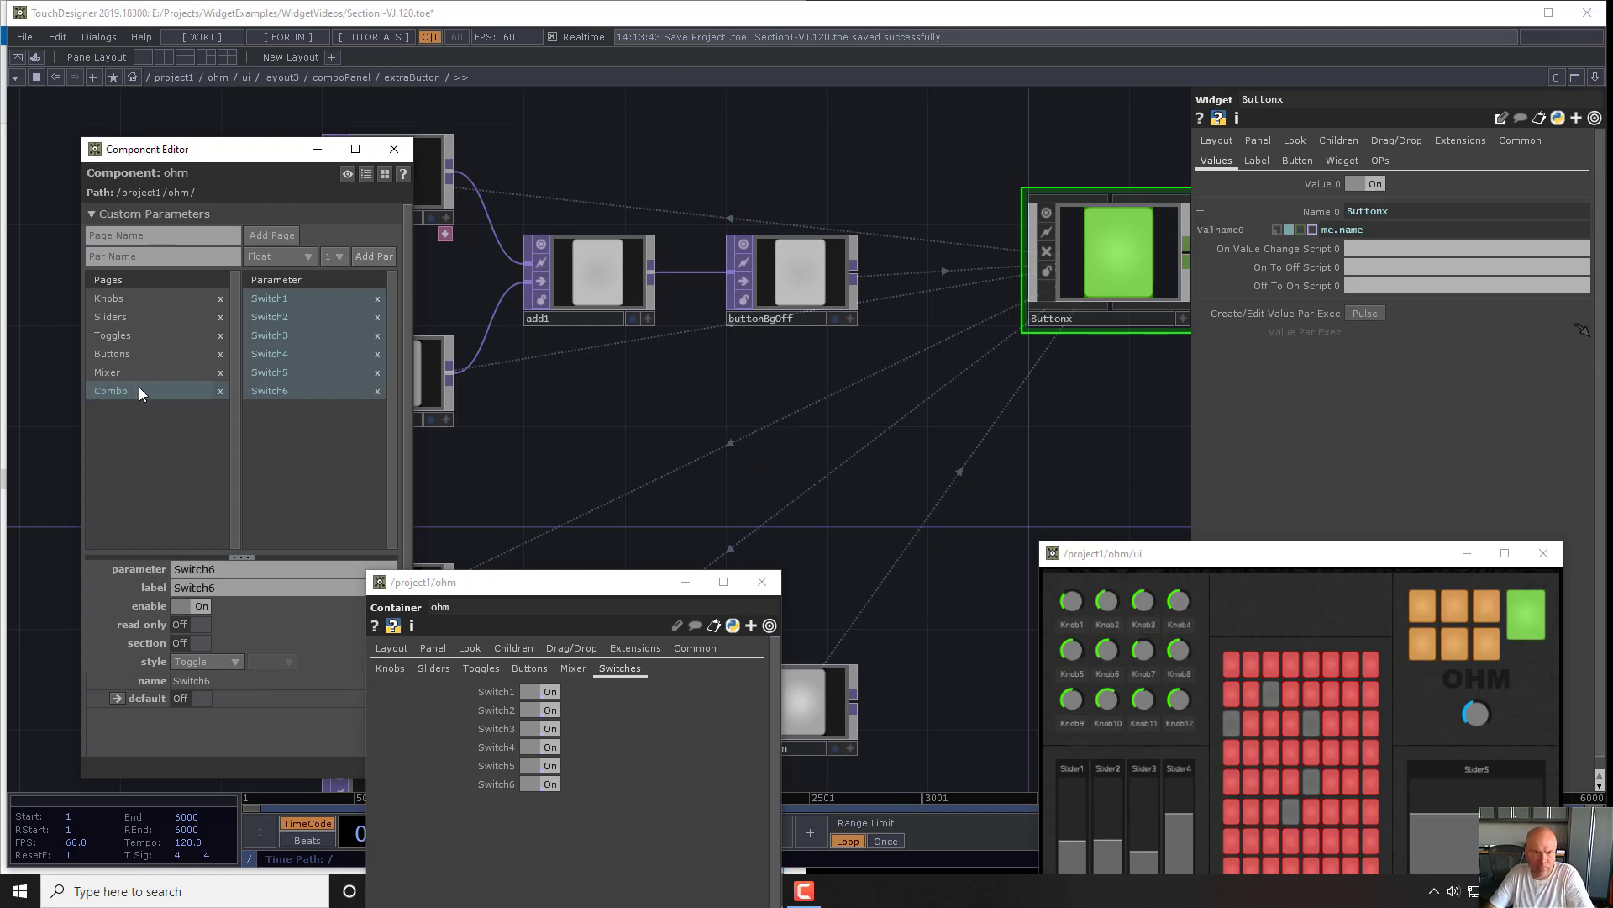
type("o")
key("Return")
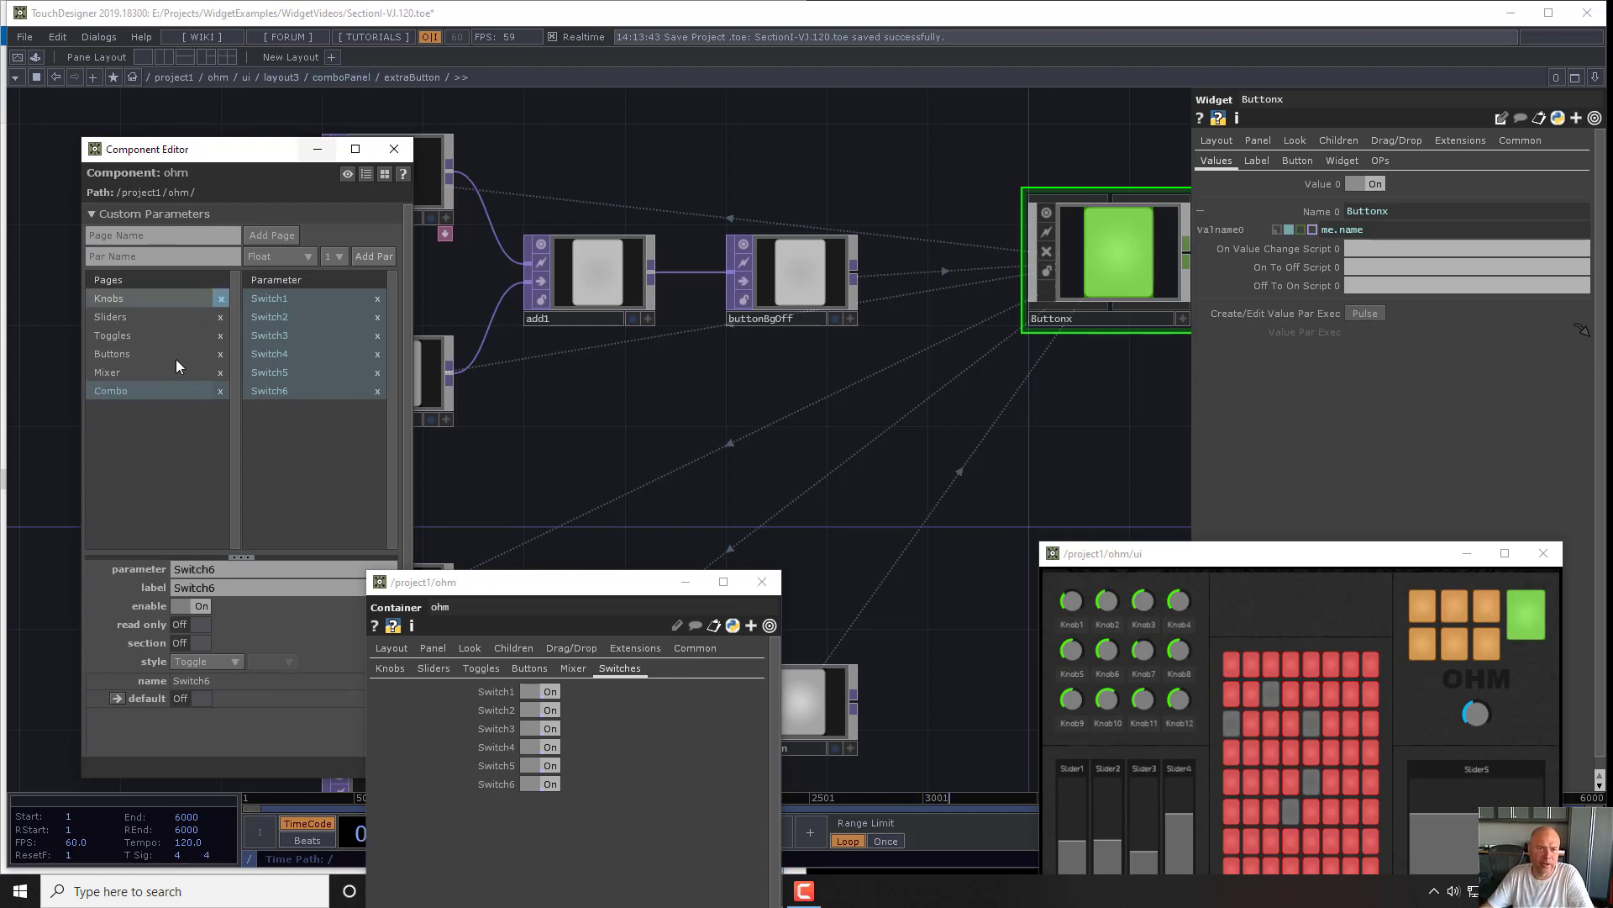
key("Return")
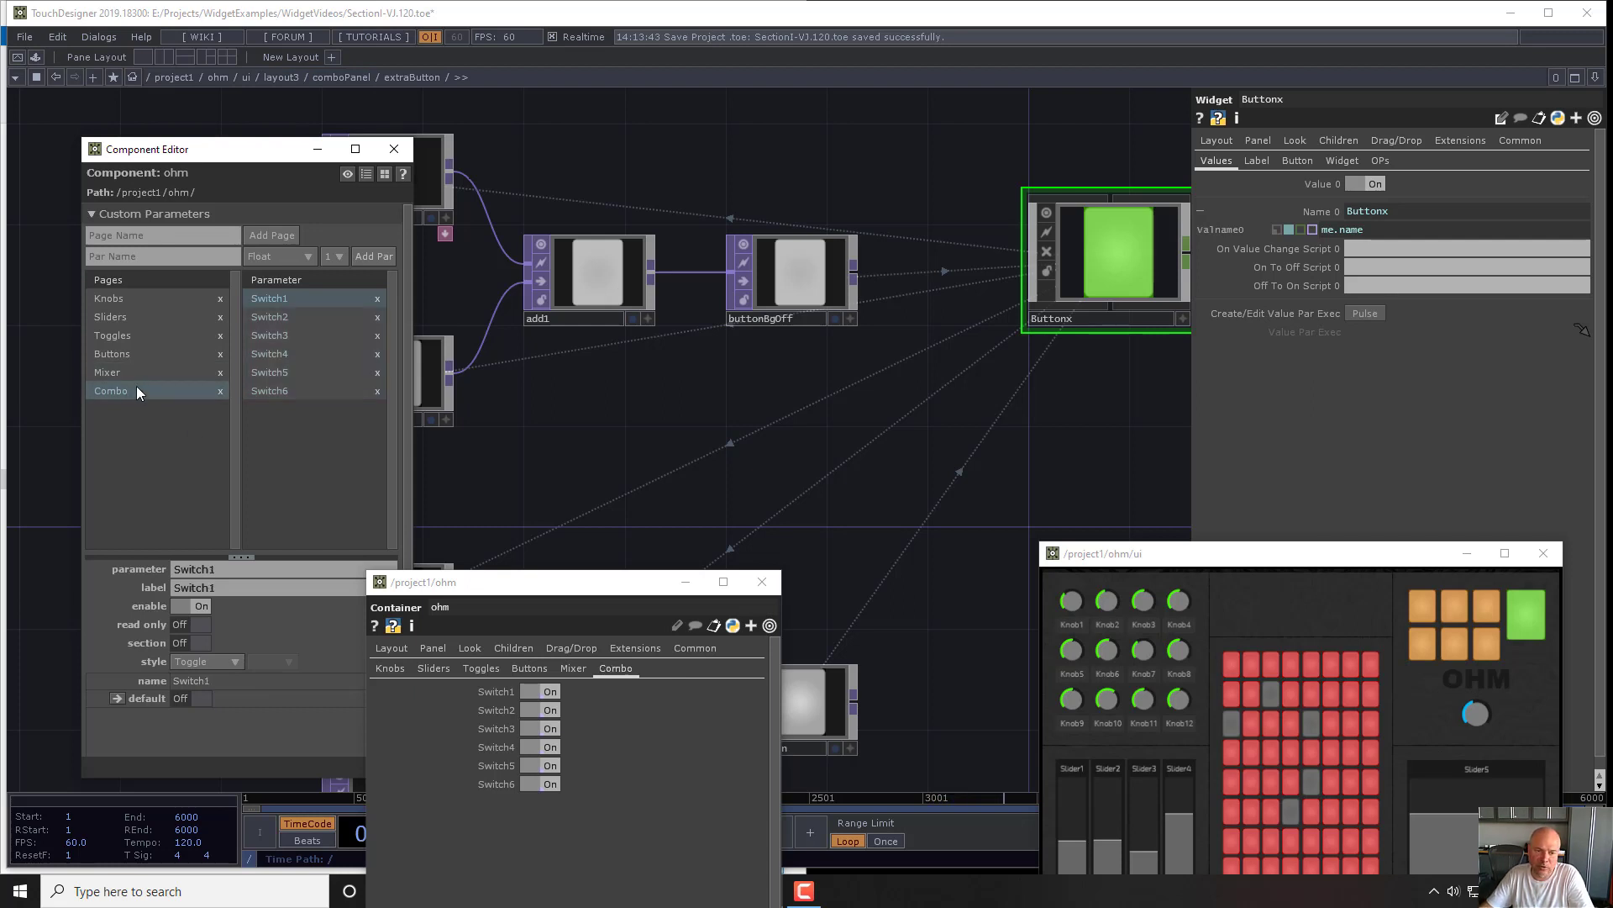
- Add the Buttonx widget's value as a bound parameter at the end of the Combo page and turn on its section divider
left_click_drag(827, 436, 854, 331)
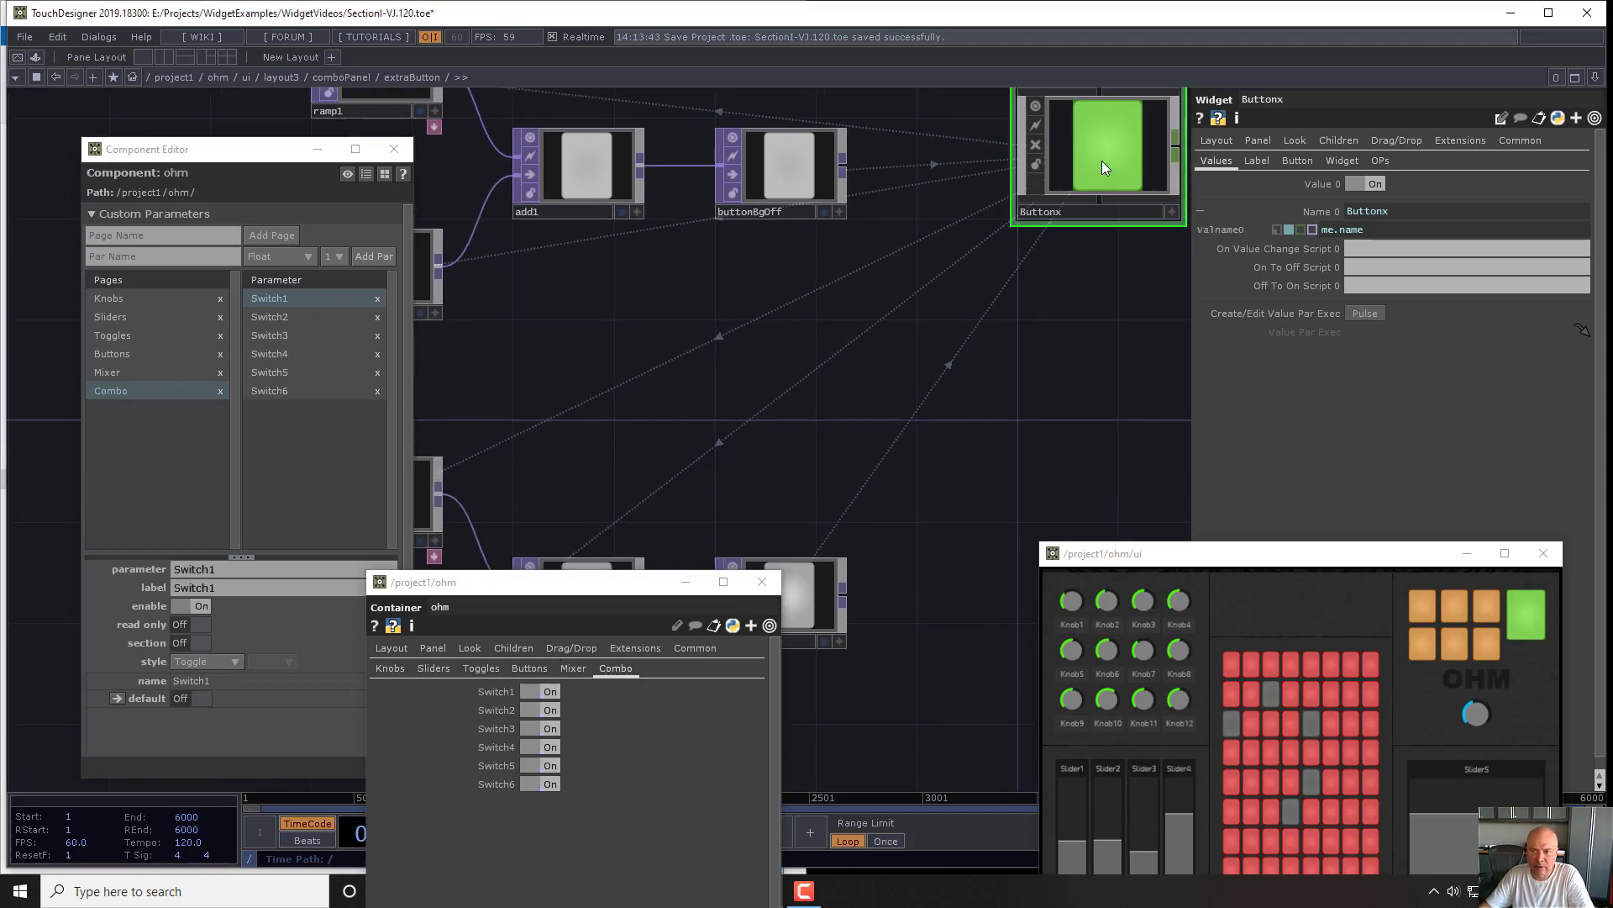
left_click_drag(1102, 166, 281, 437)
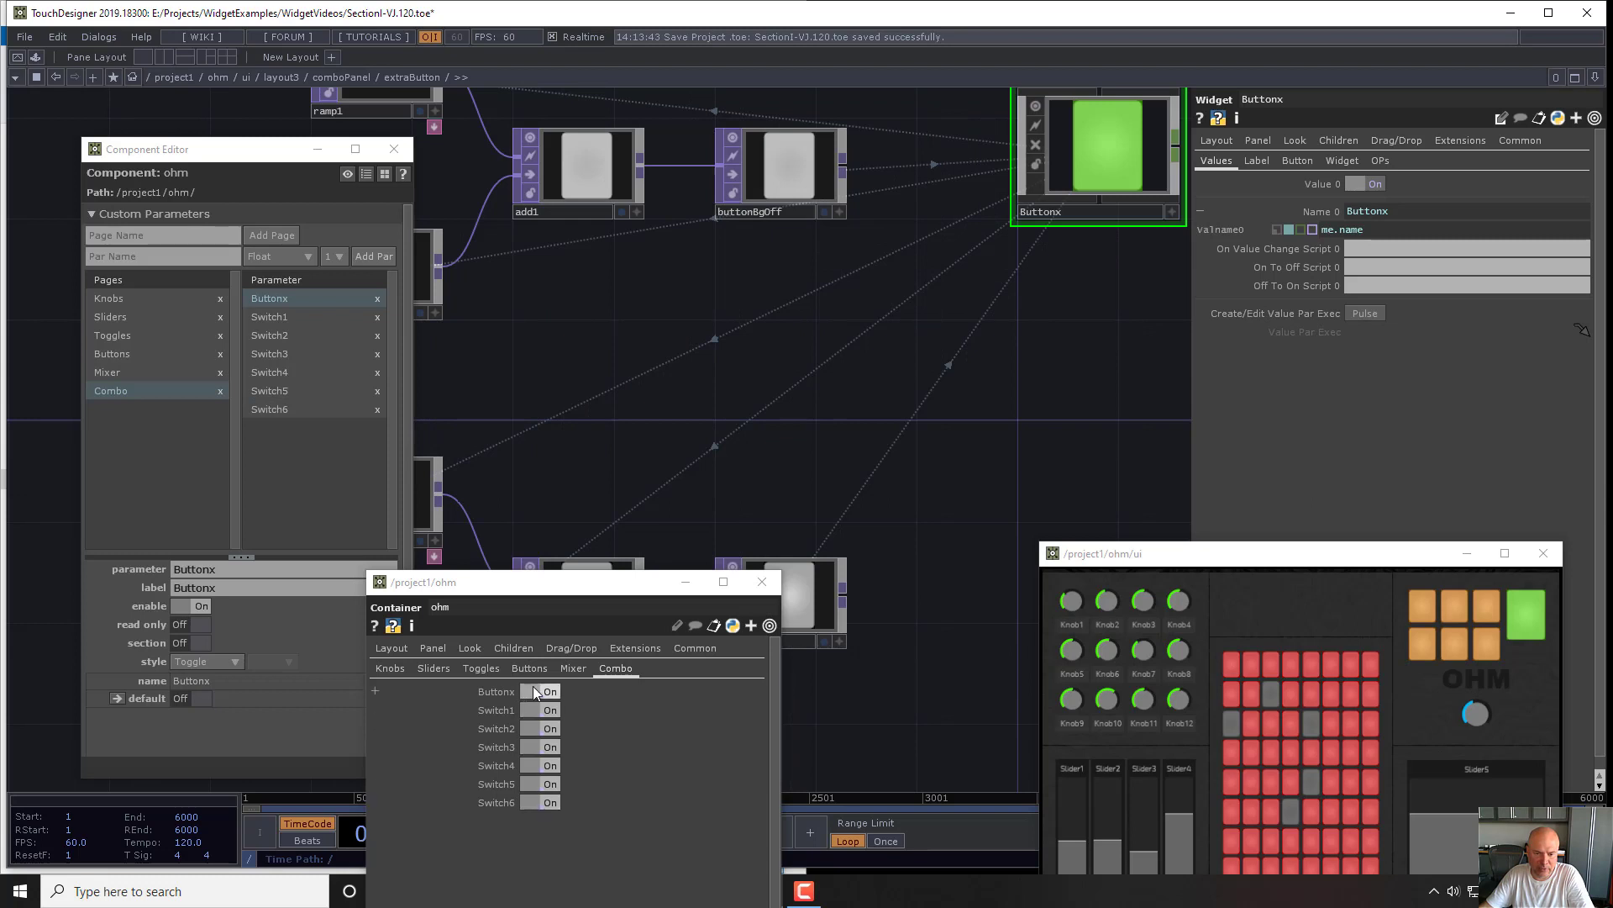
left_click_drag(277, 299, 293, 413)
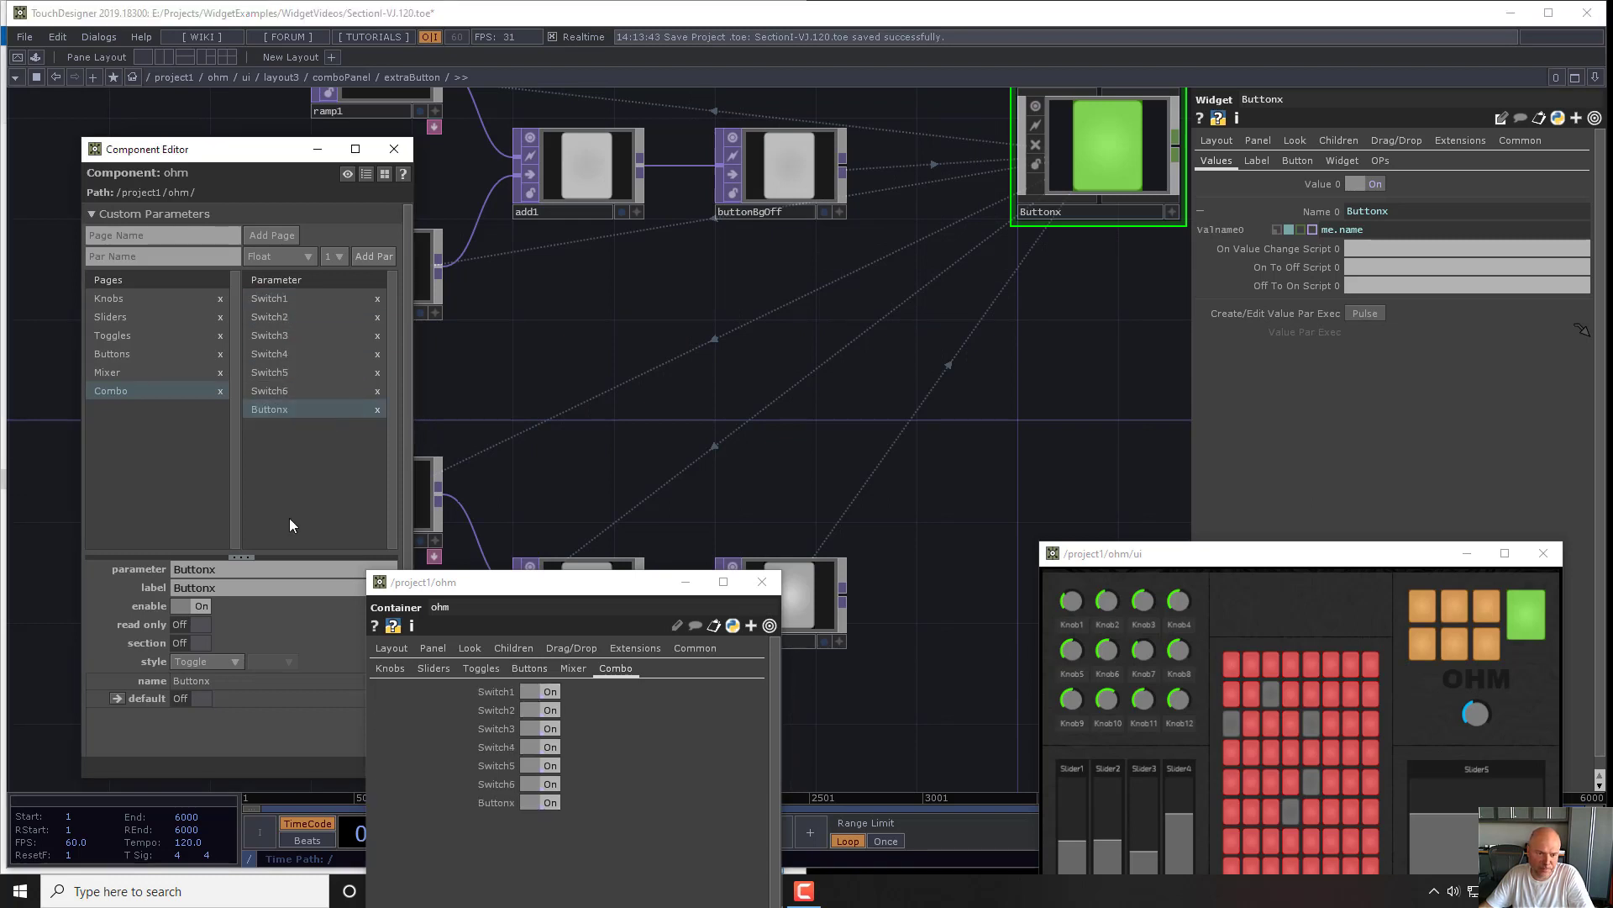
left_click(203, 644)
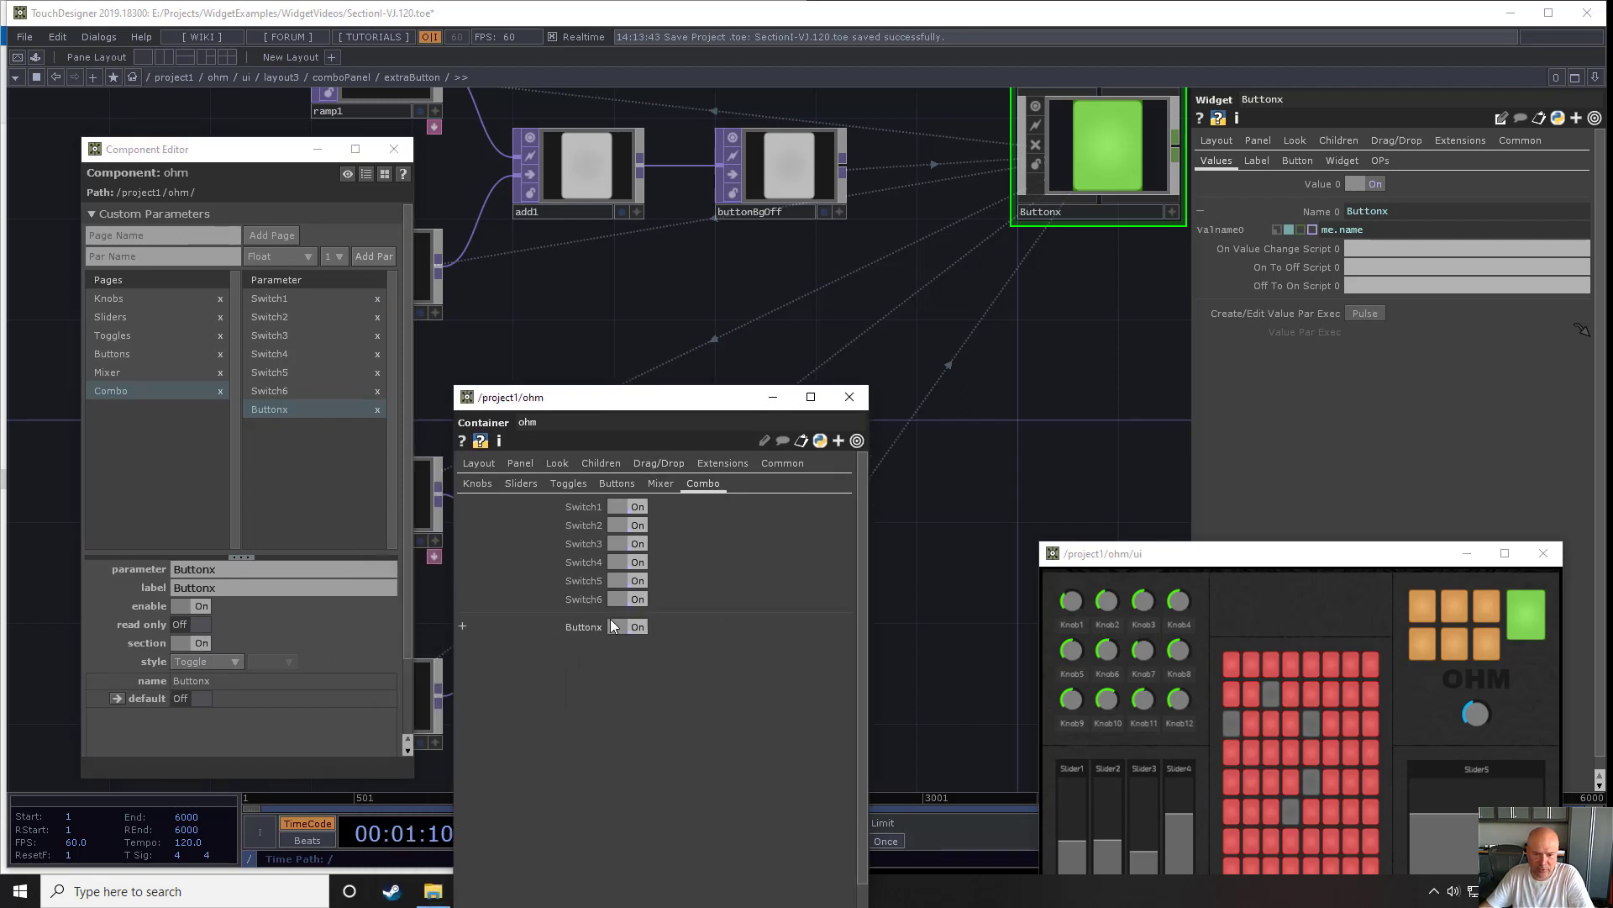
- Add a Replicator COMP beside the Dial1 widget inside comboPanel's dials container
key("u")
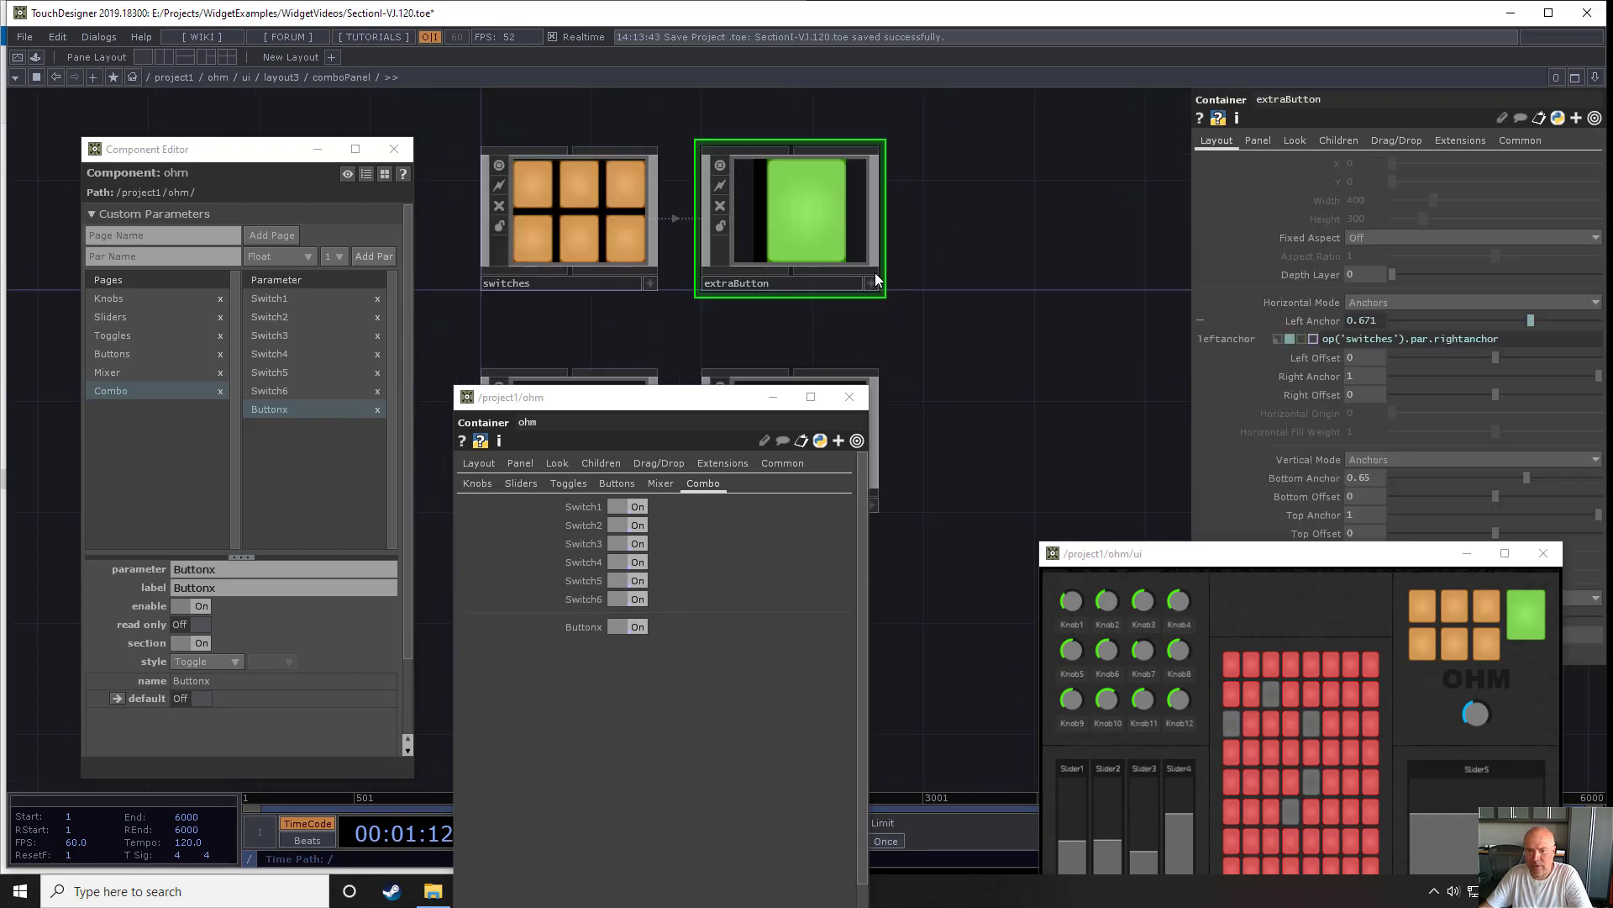
scroll(874, 274, "down", 2)
left_click_drag(937, 366, 1008, 241)
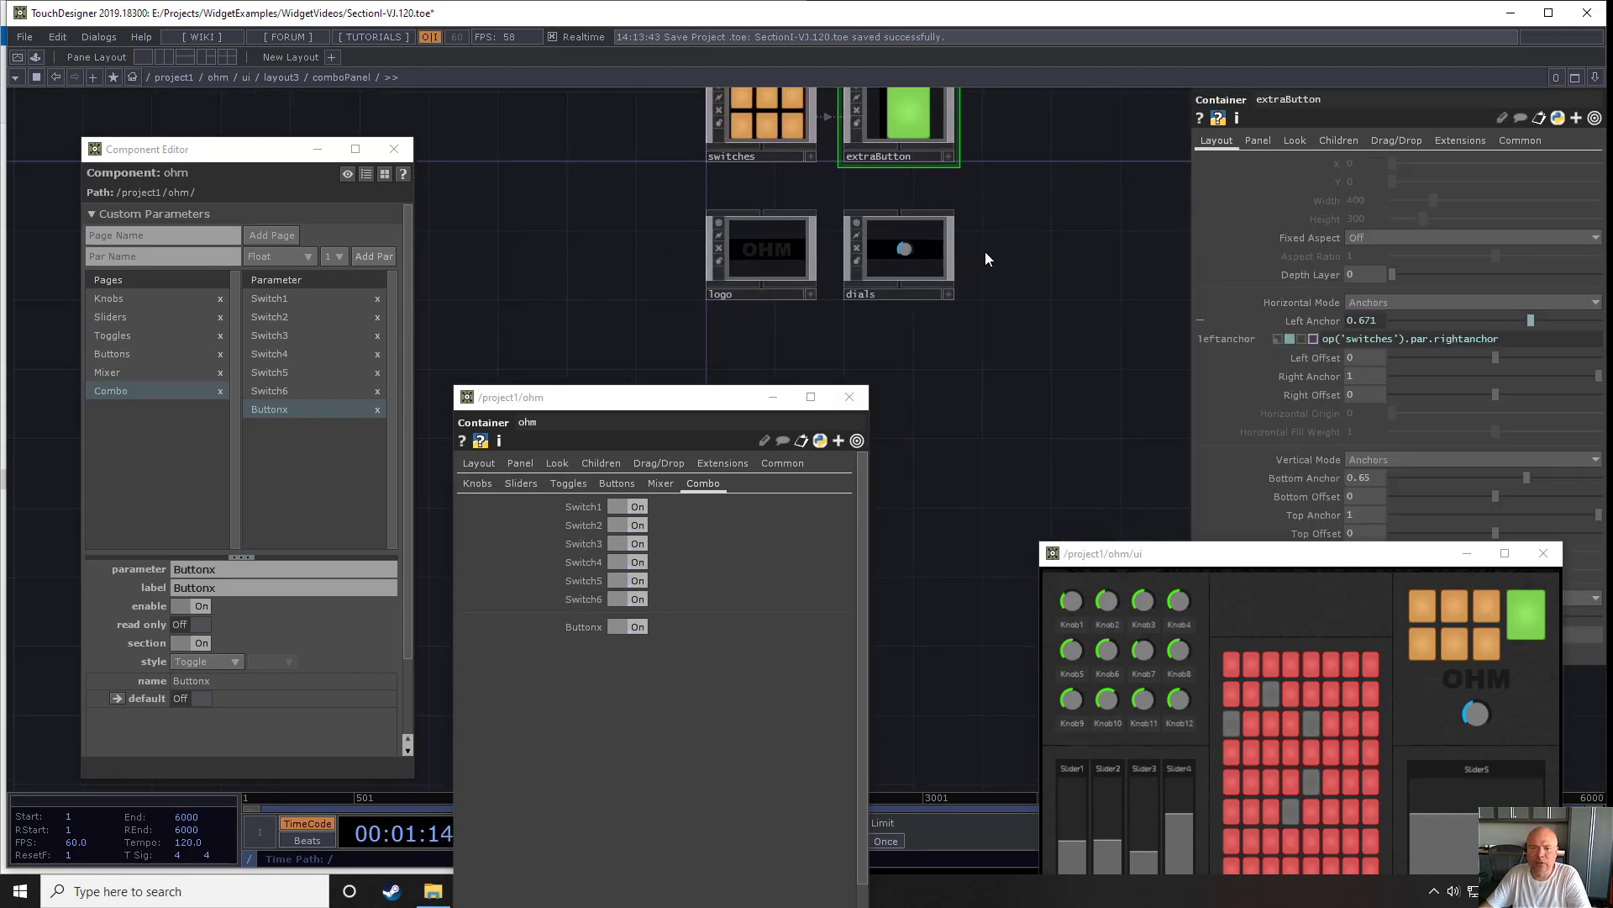
left_click(911, 252)
key("i")
key("Tab")
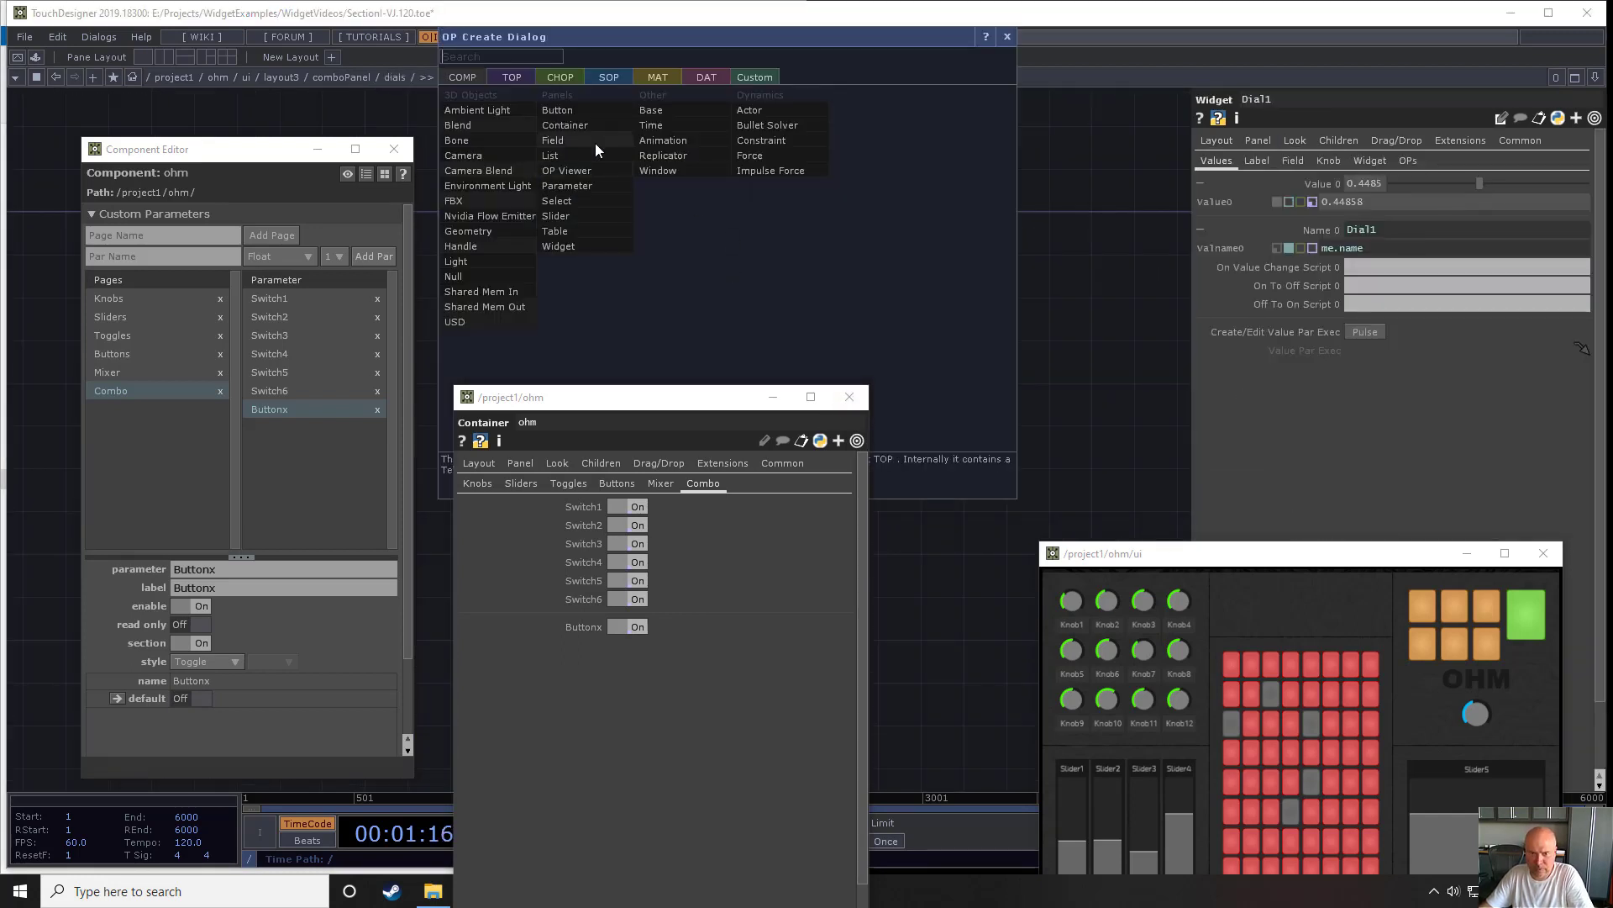
type("rep")
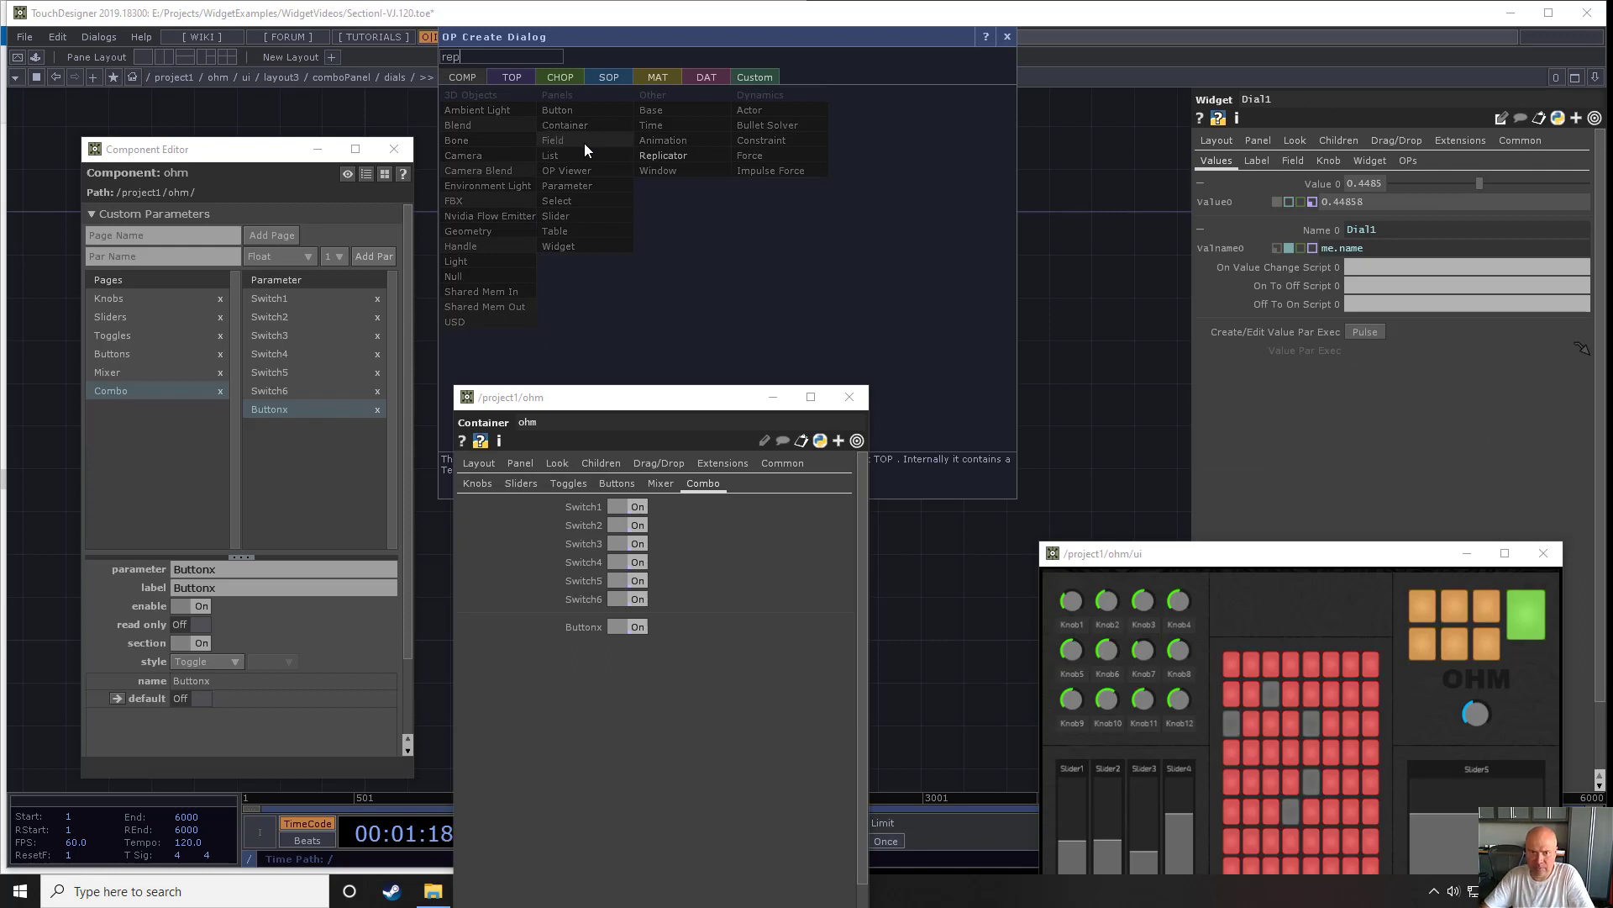
left_click(665, 155)
left_click(824, 223)
left_click_drag(890, 243, 856, 211)
scroll(710, 323, "up", 3)
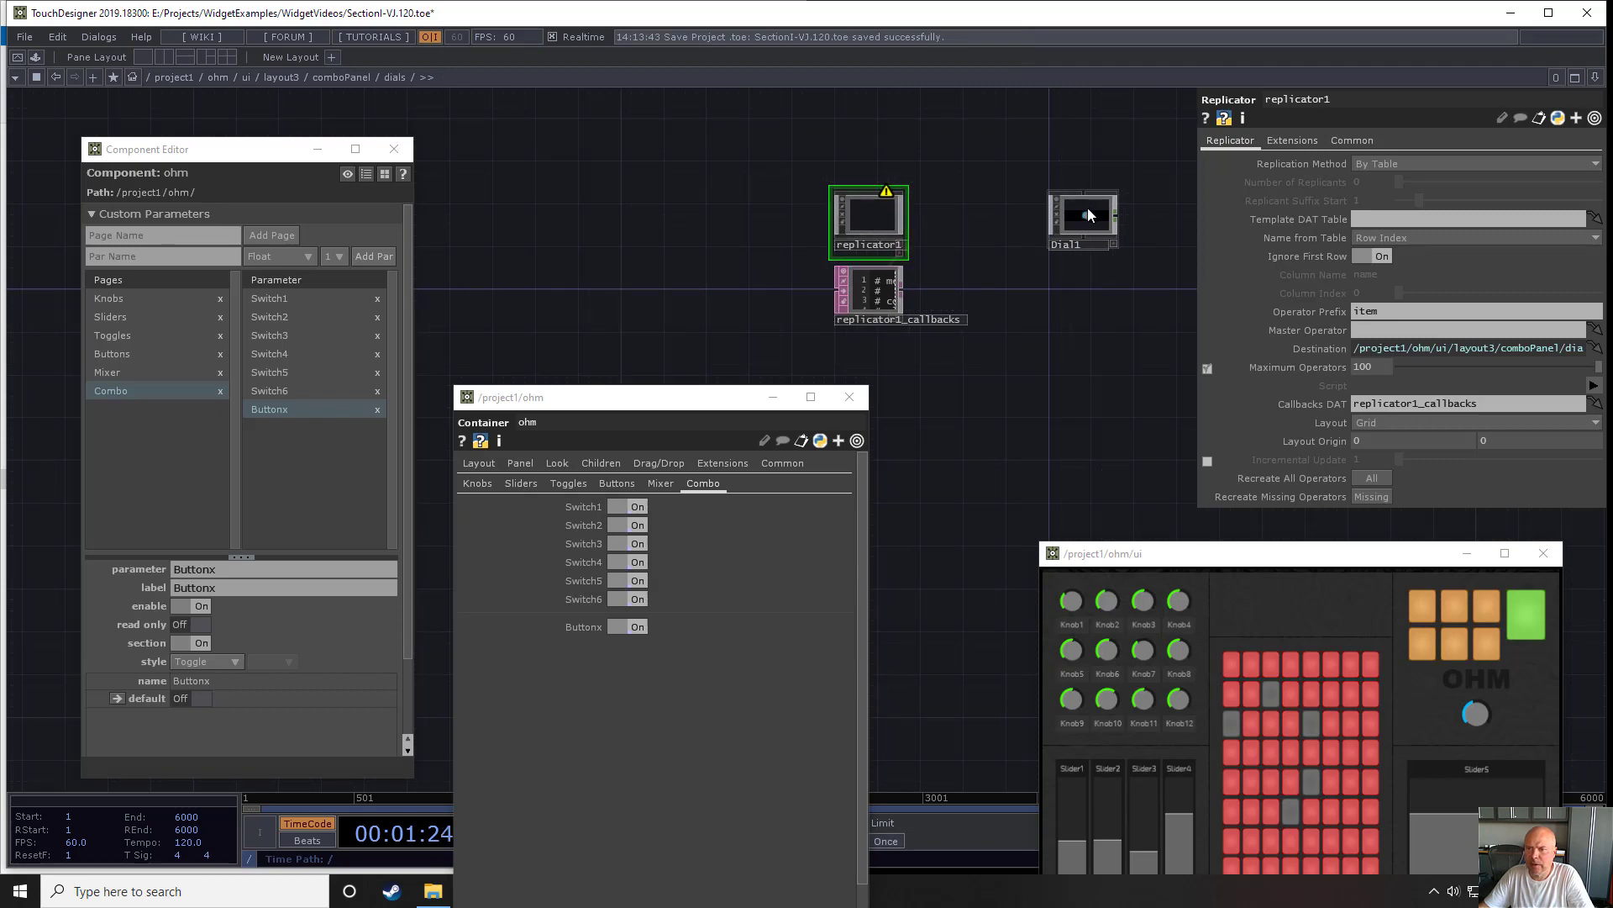
- Configure the dials replicator to replicate By Number with a Vertical layout and Dial1 as the master operator
left_click(1410, 162)
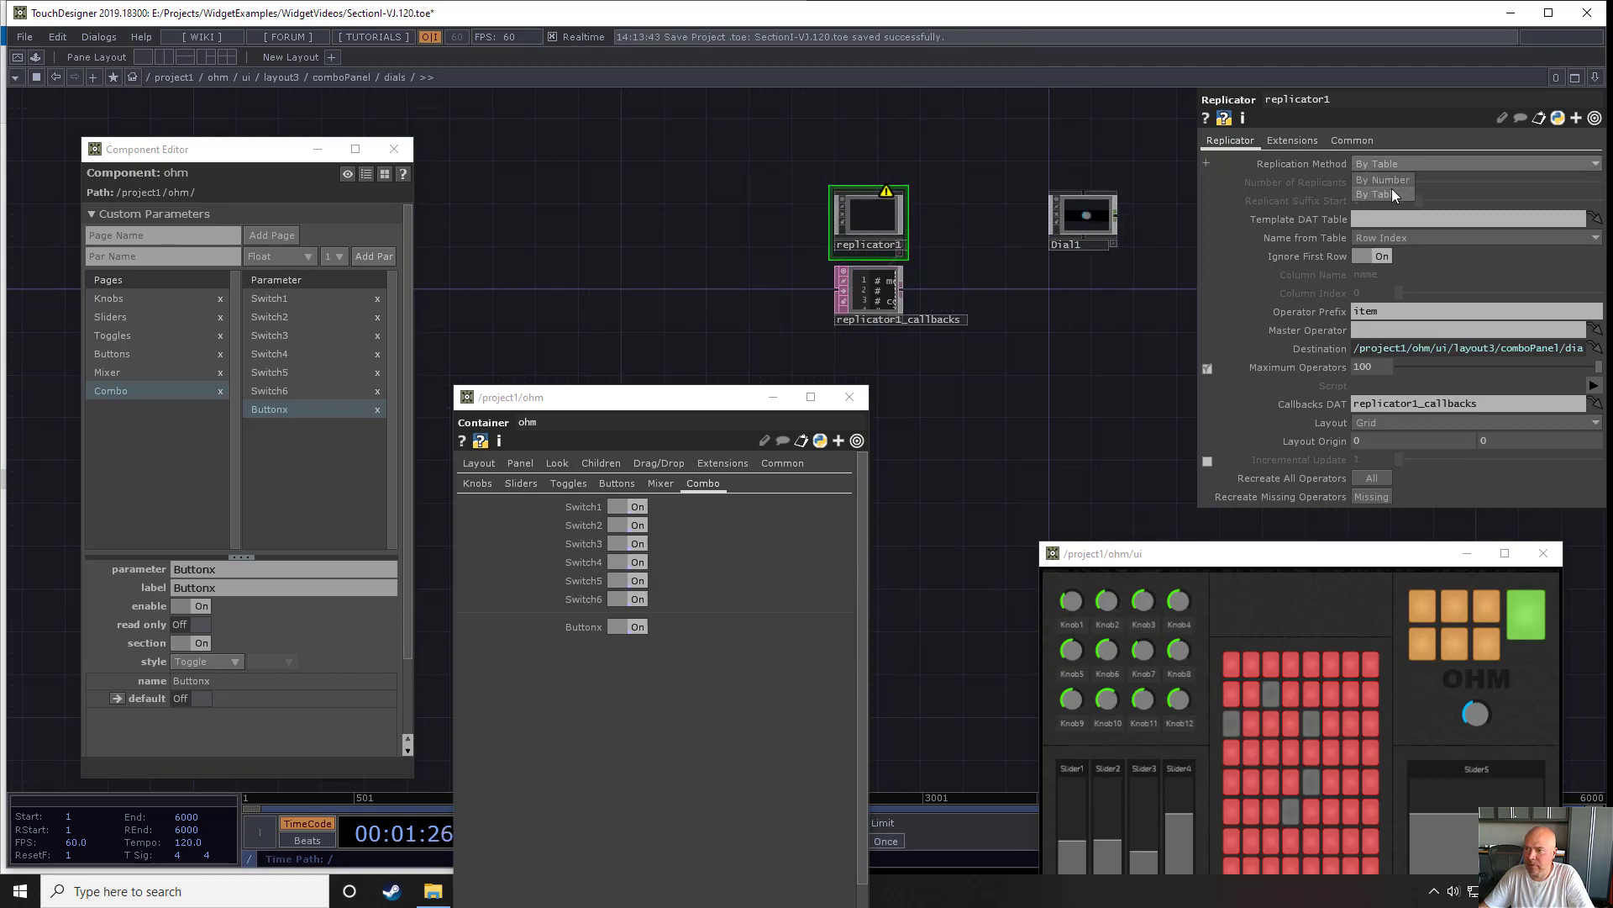
left_click(1387, 184)
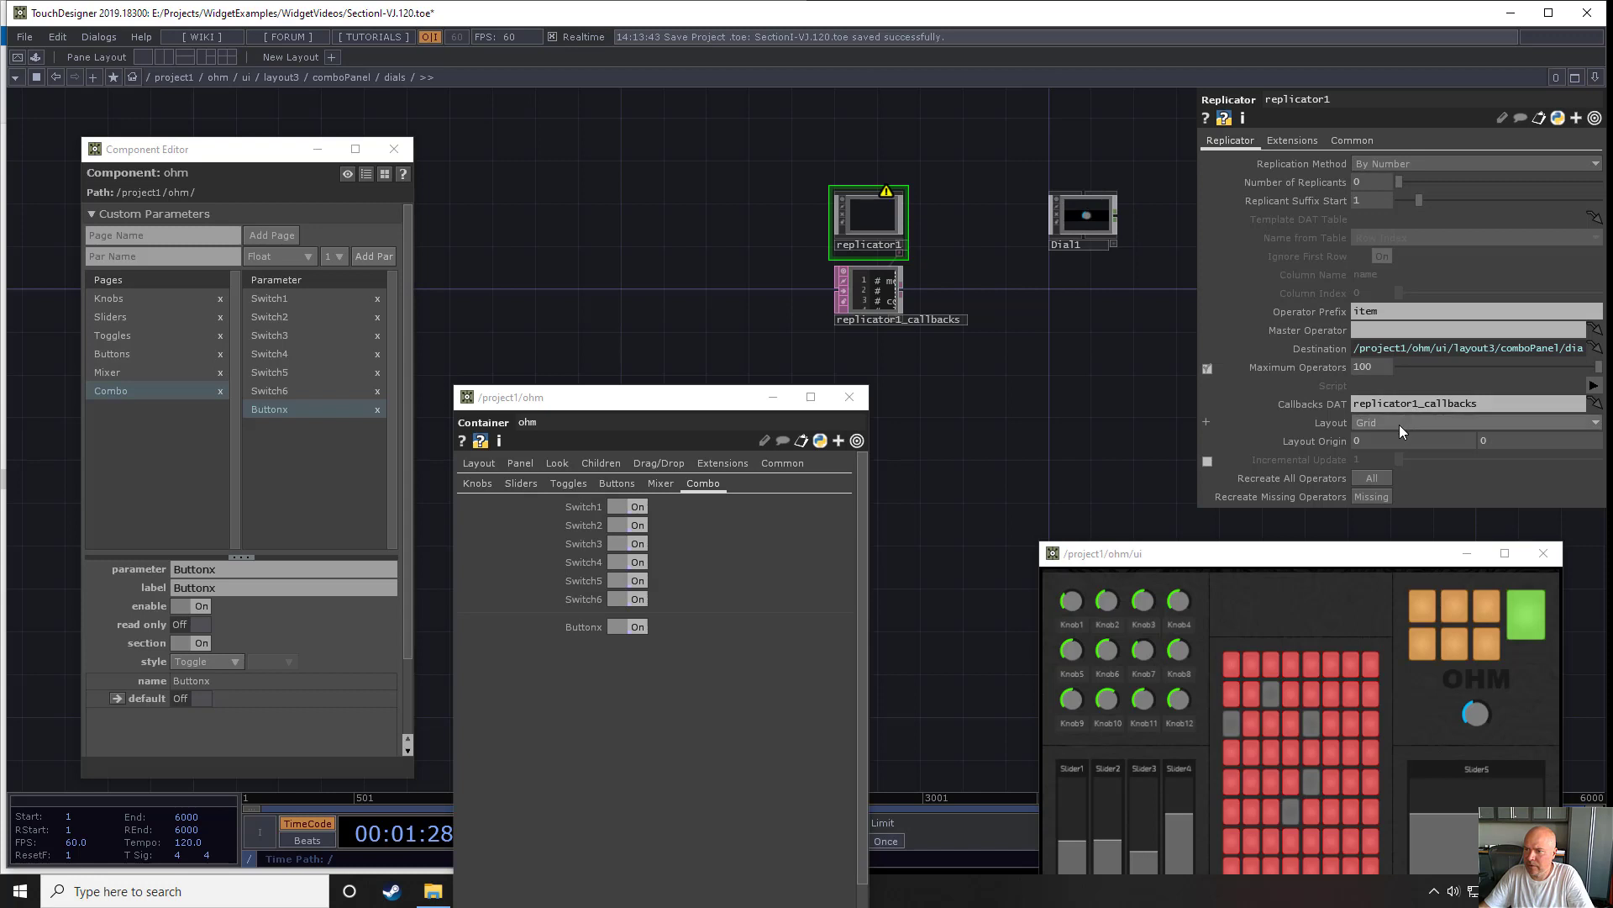
left_click(1396, 467)
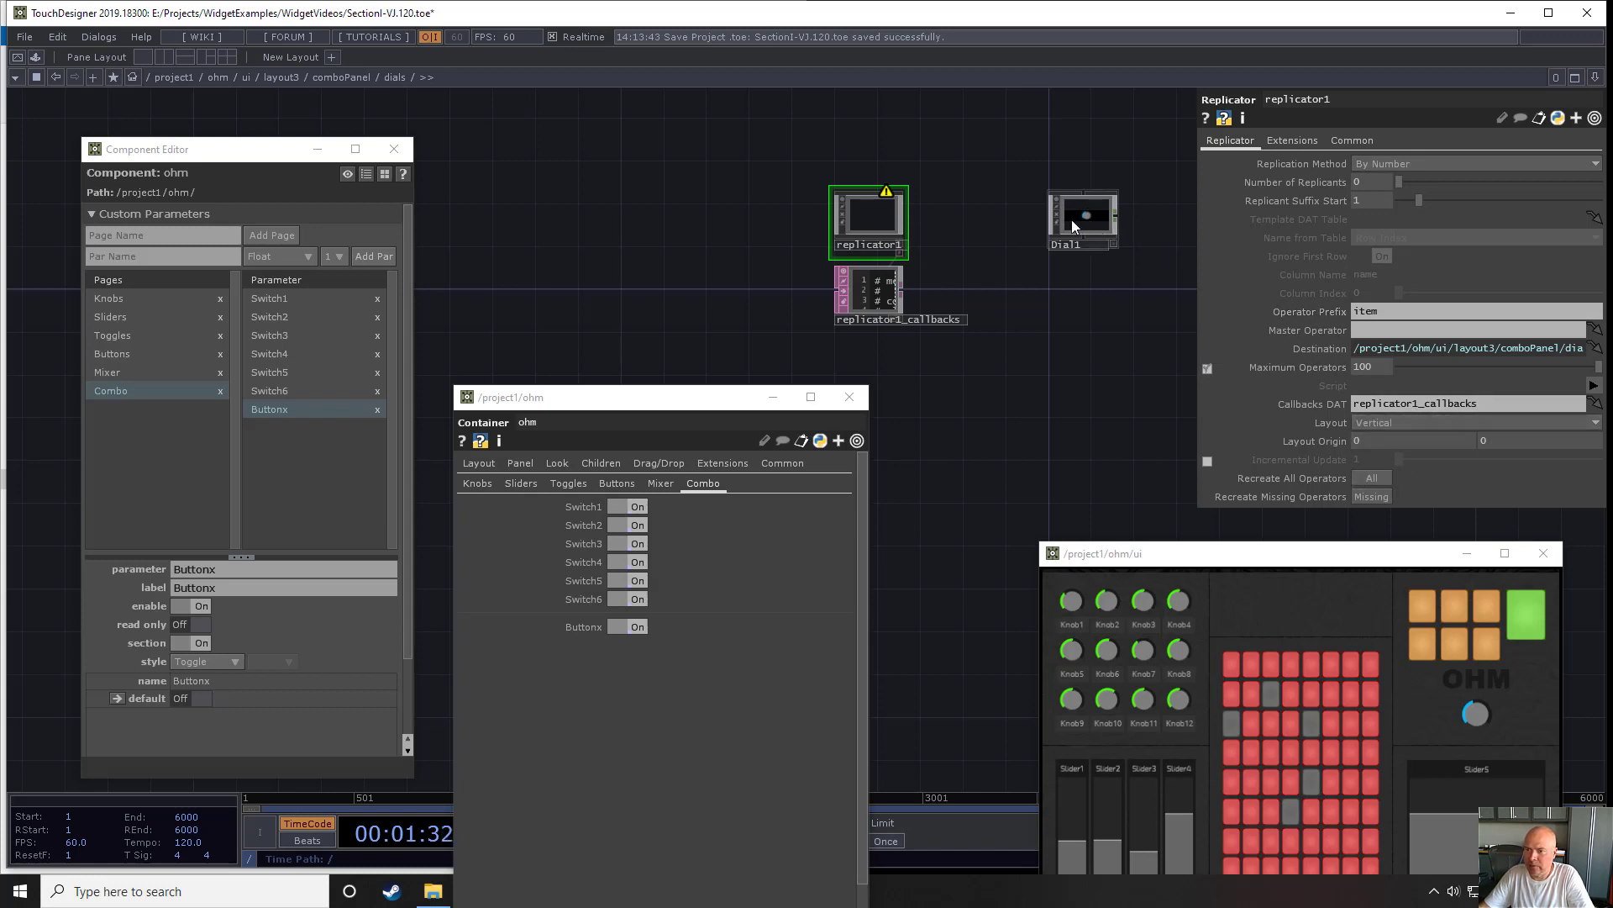
left_click_drag(1071, 220, 1397, 334)
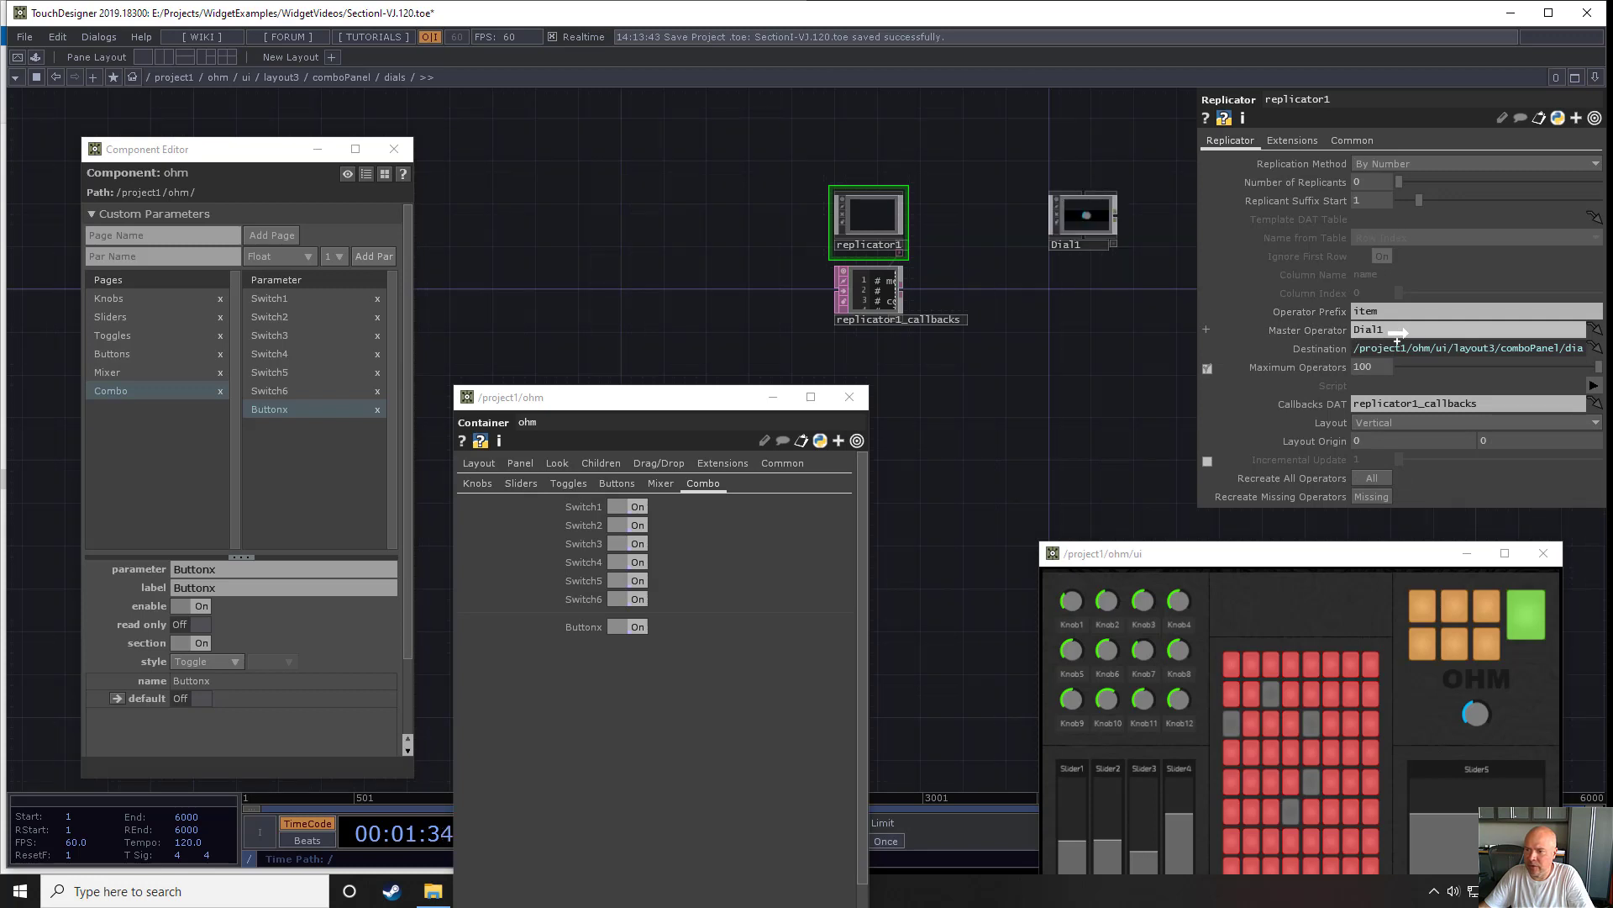
- Set the dials replicator's operator prefix to Dial and its number of replicants to 4
left_click(1382, 312)
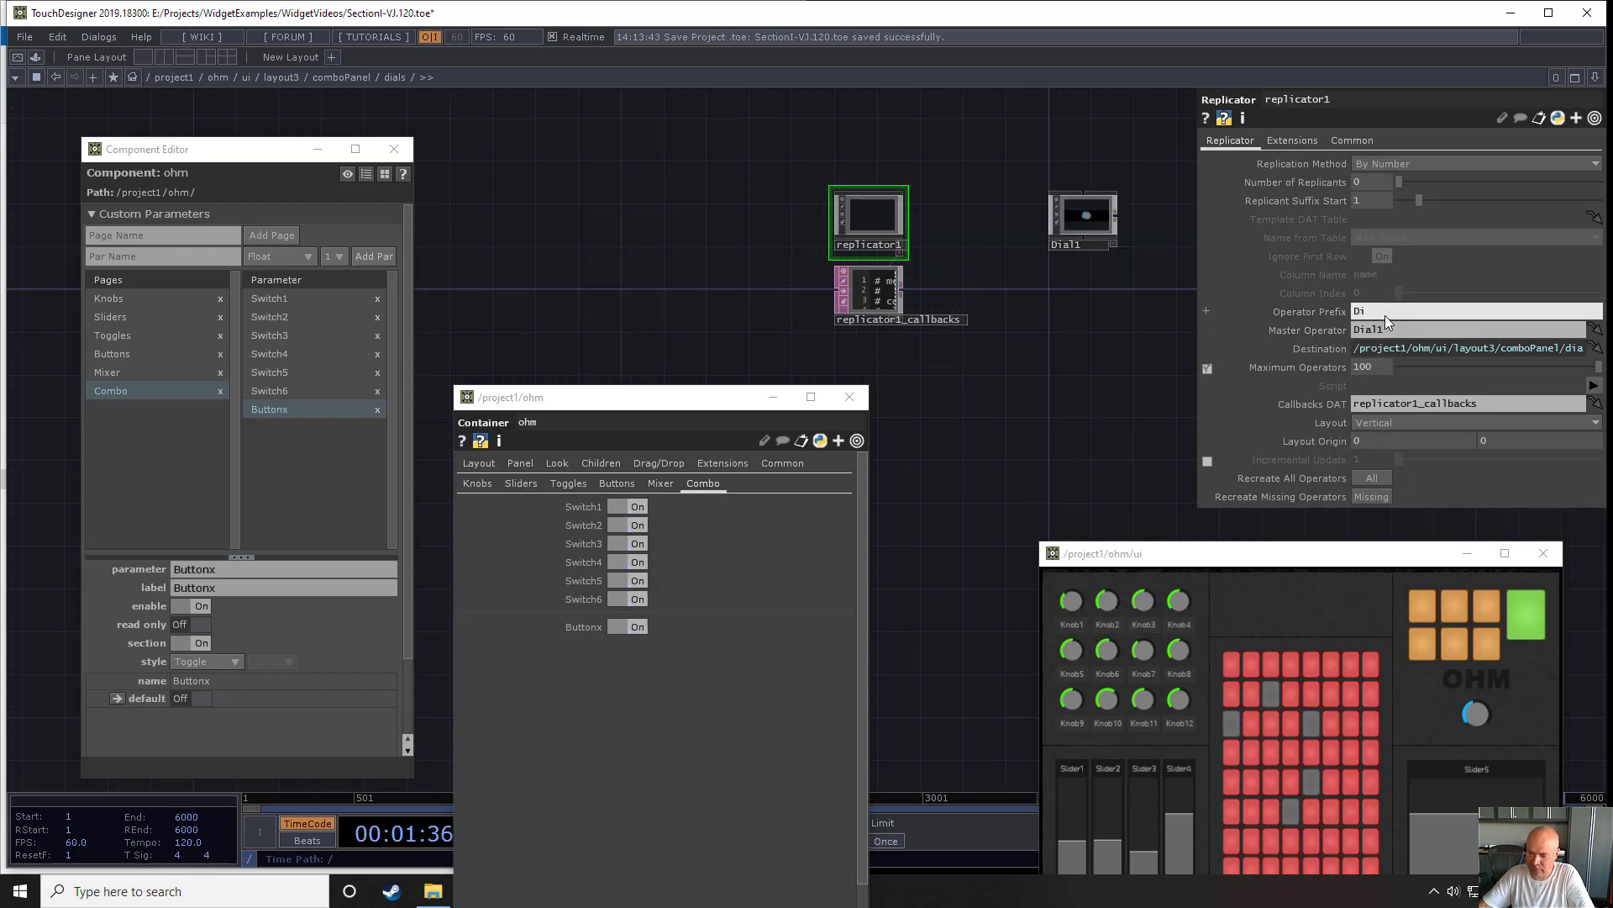
type("Dial")
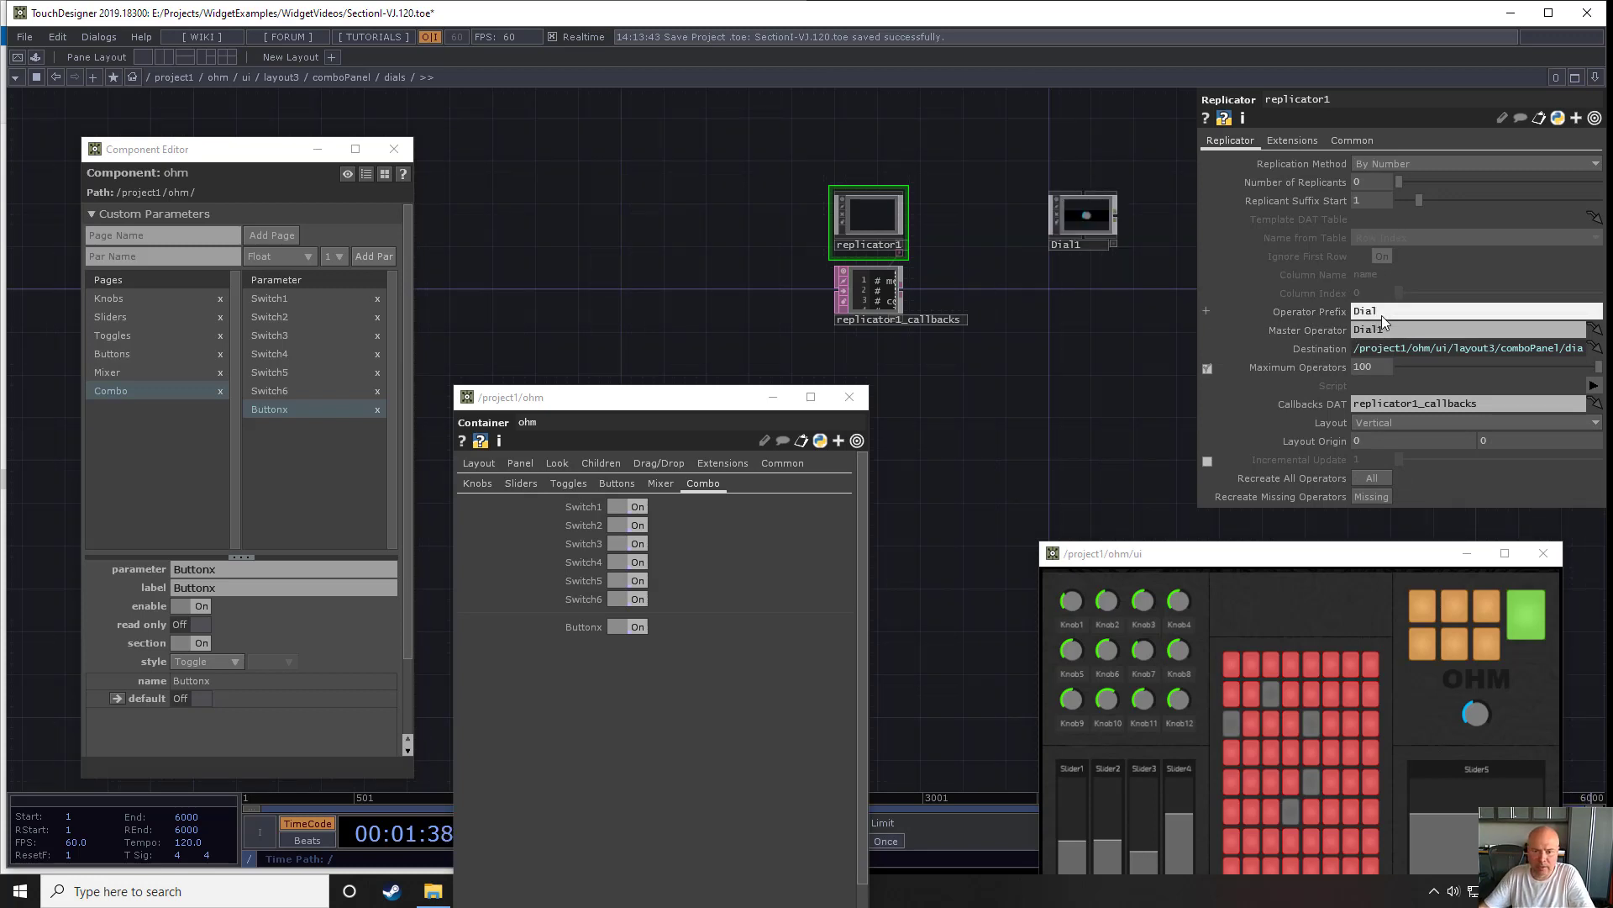
key("Return")
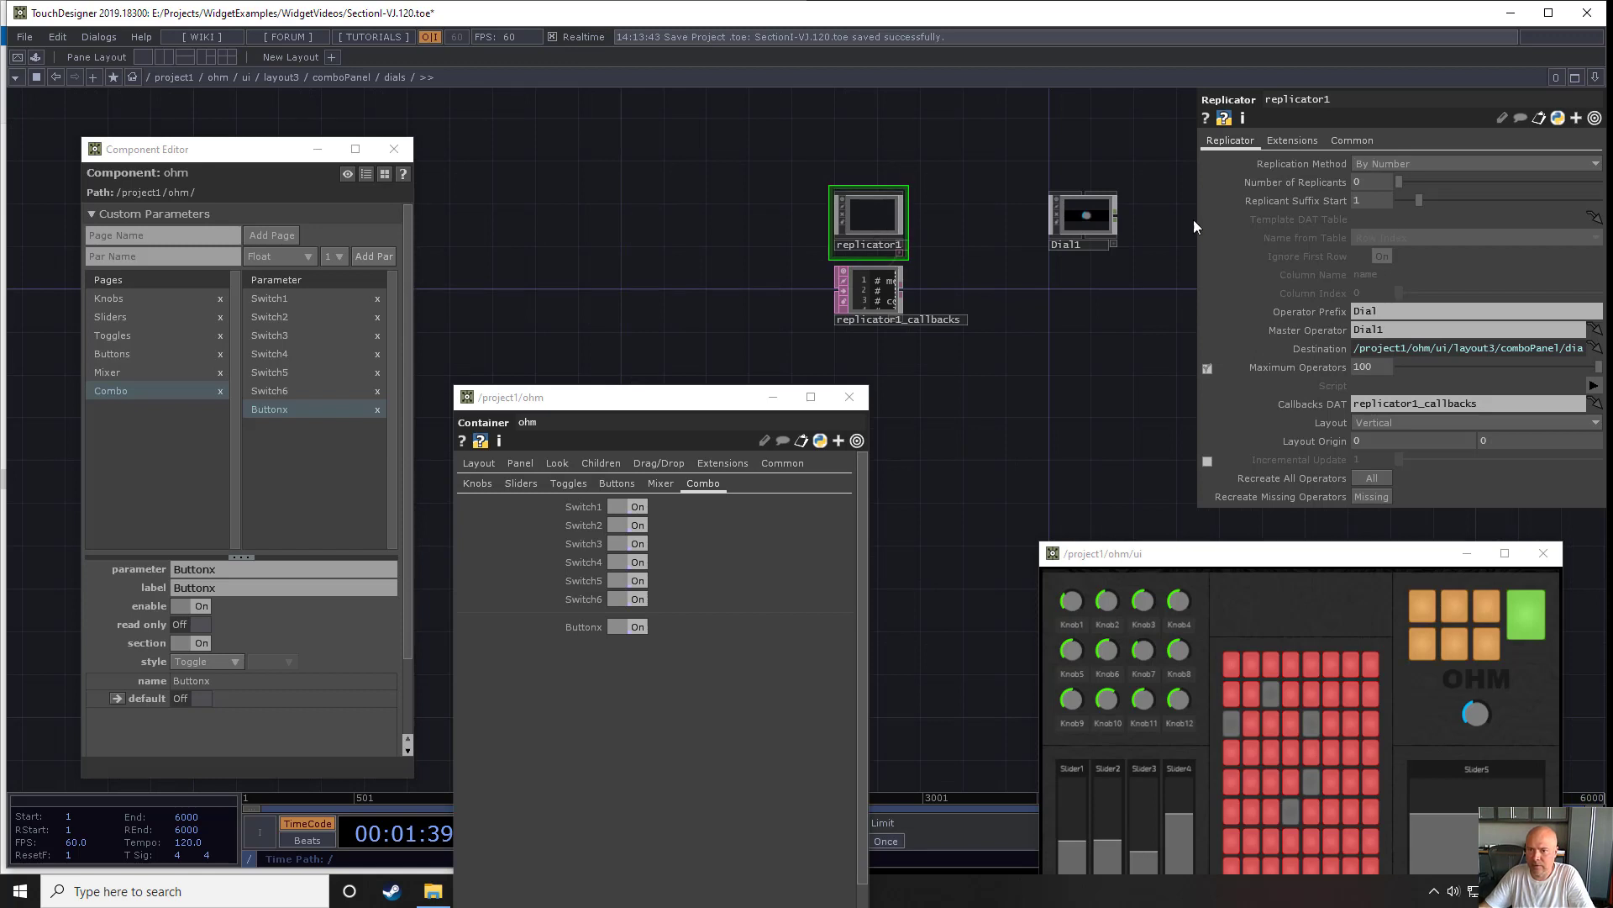
left_click(1384, 189)
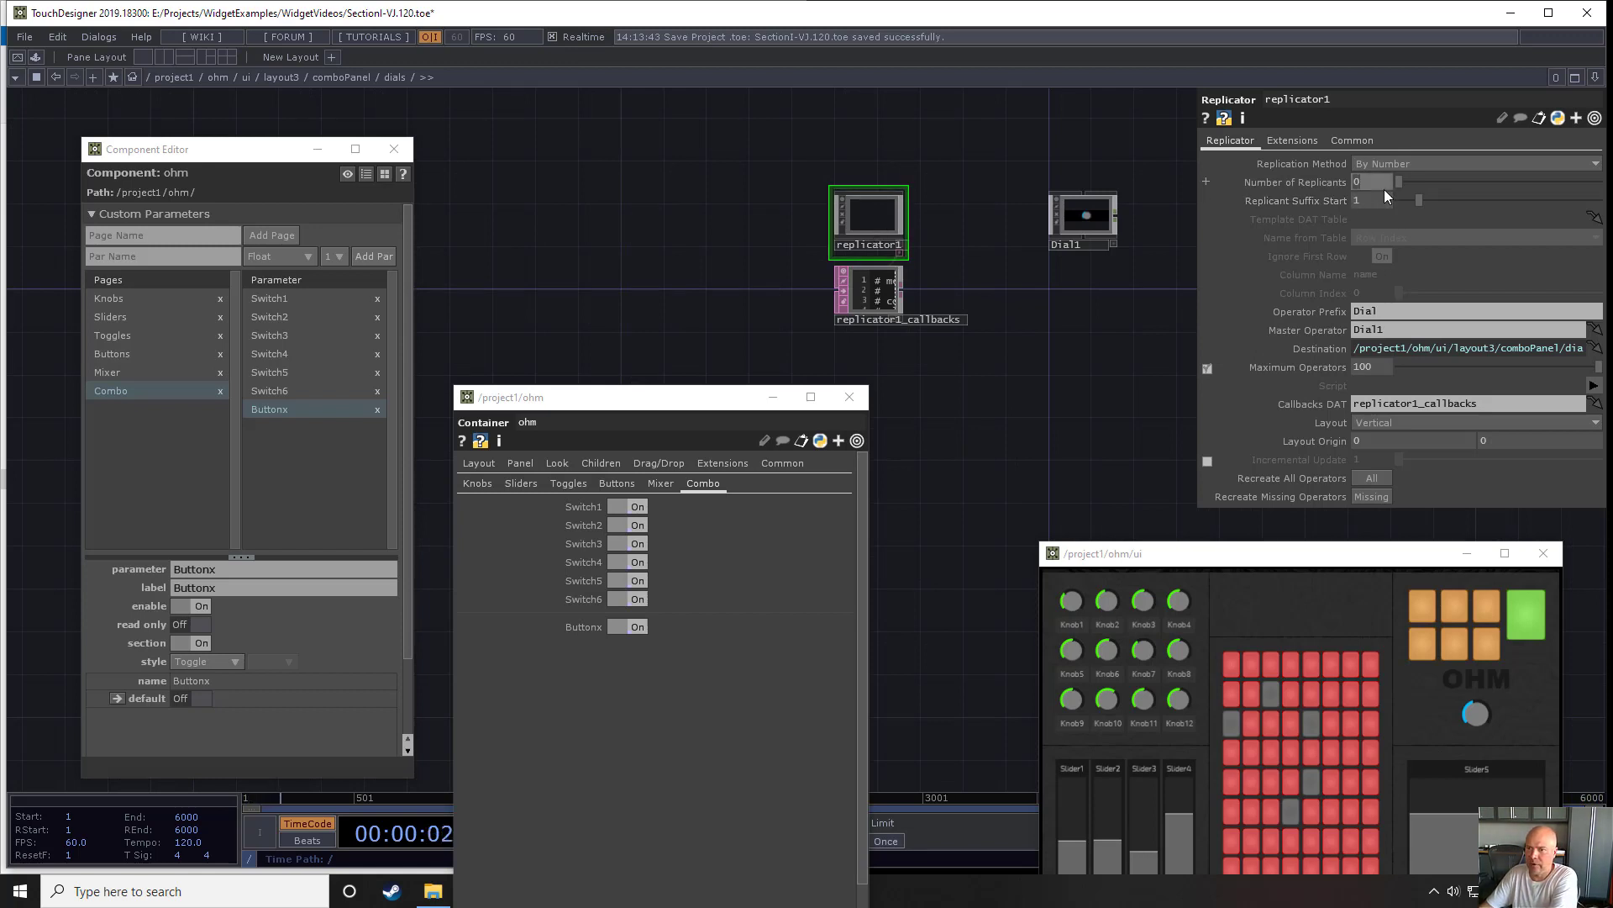
type("4")
key("Return")
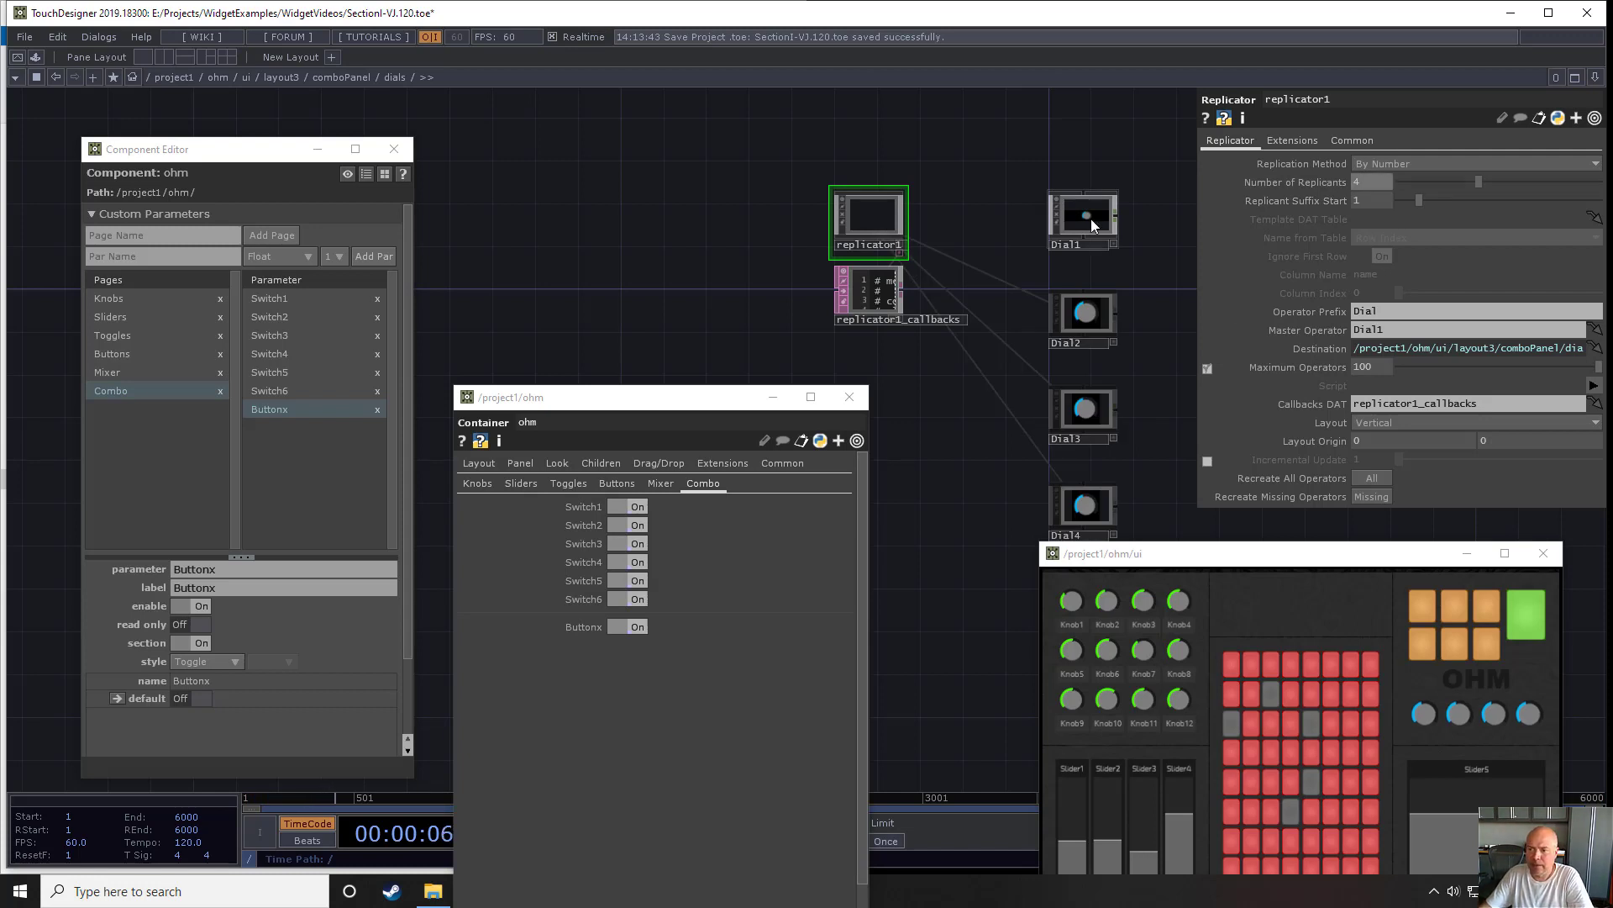
- Add the values of the Dial1 to Dial4 widgets to ohm's Combo page as bound custom parameters
left_click_drag(1000, 165, 1092, 508)
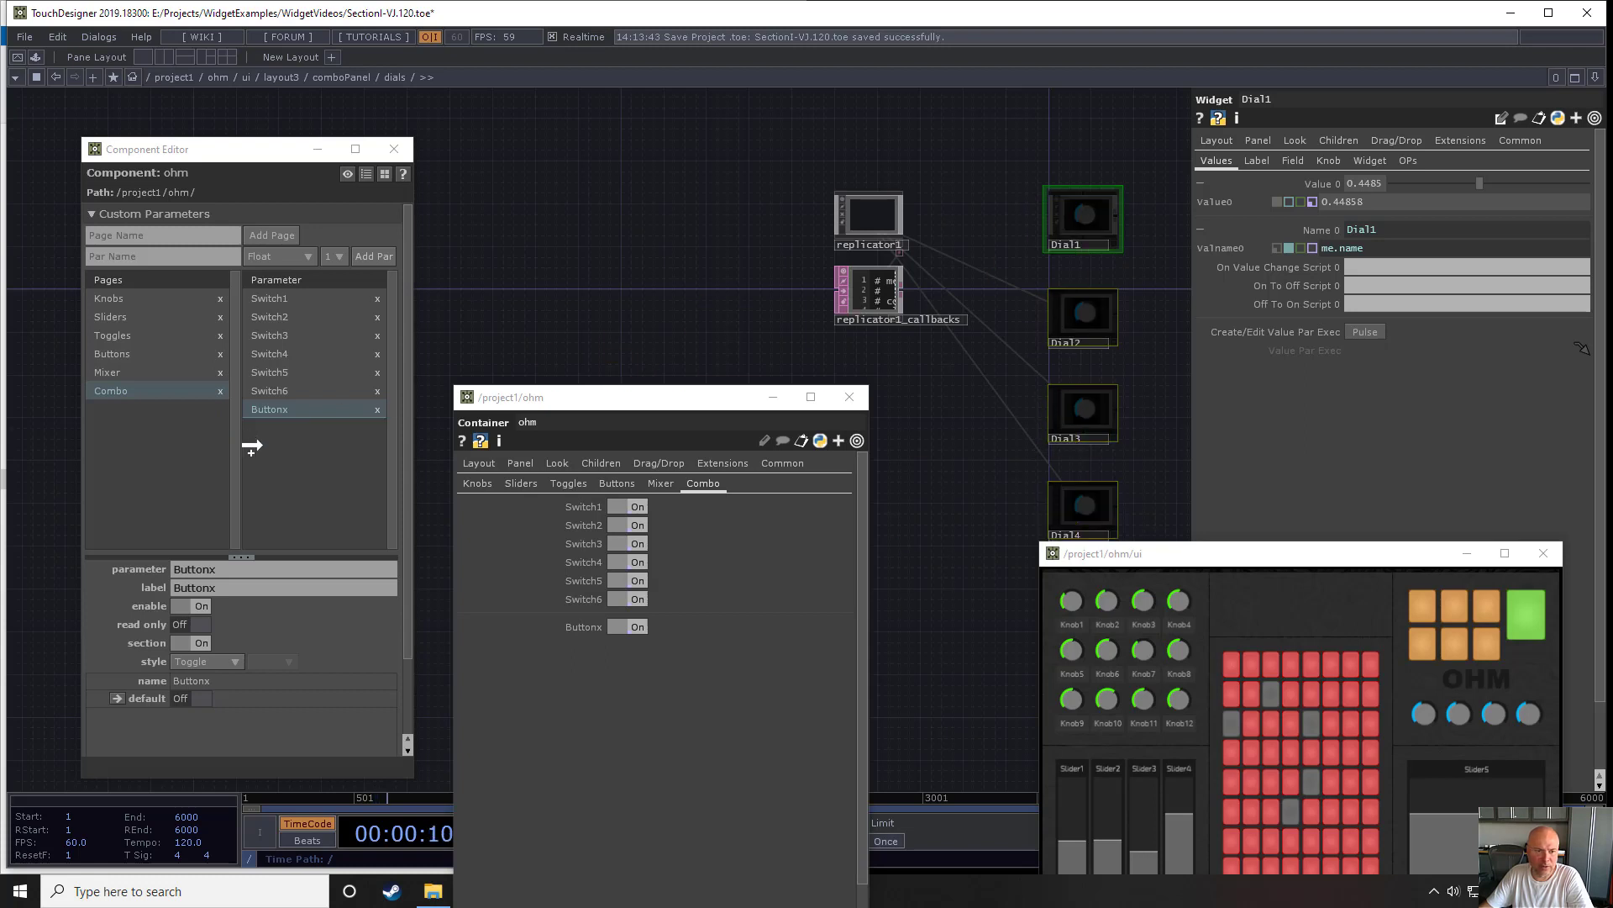
left_click_drag(257, 446, 259, 444)
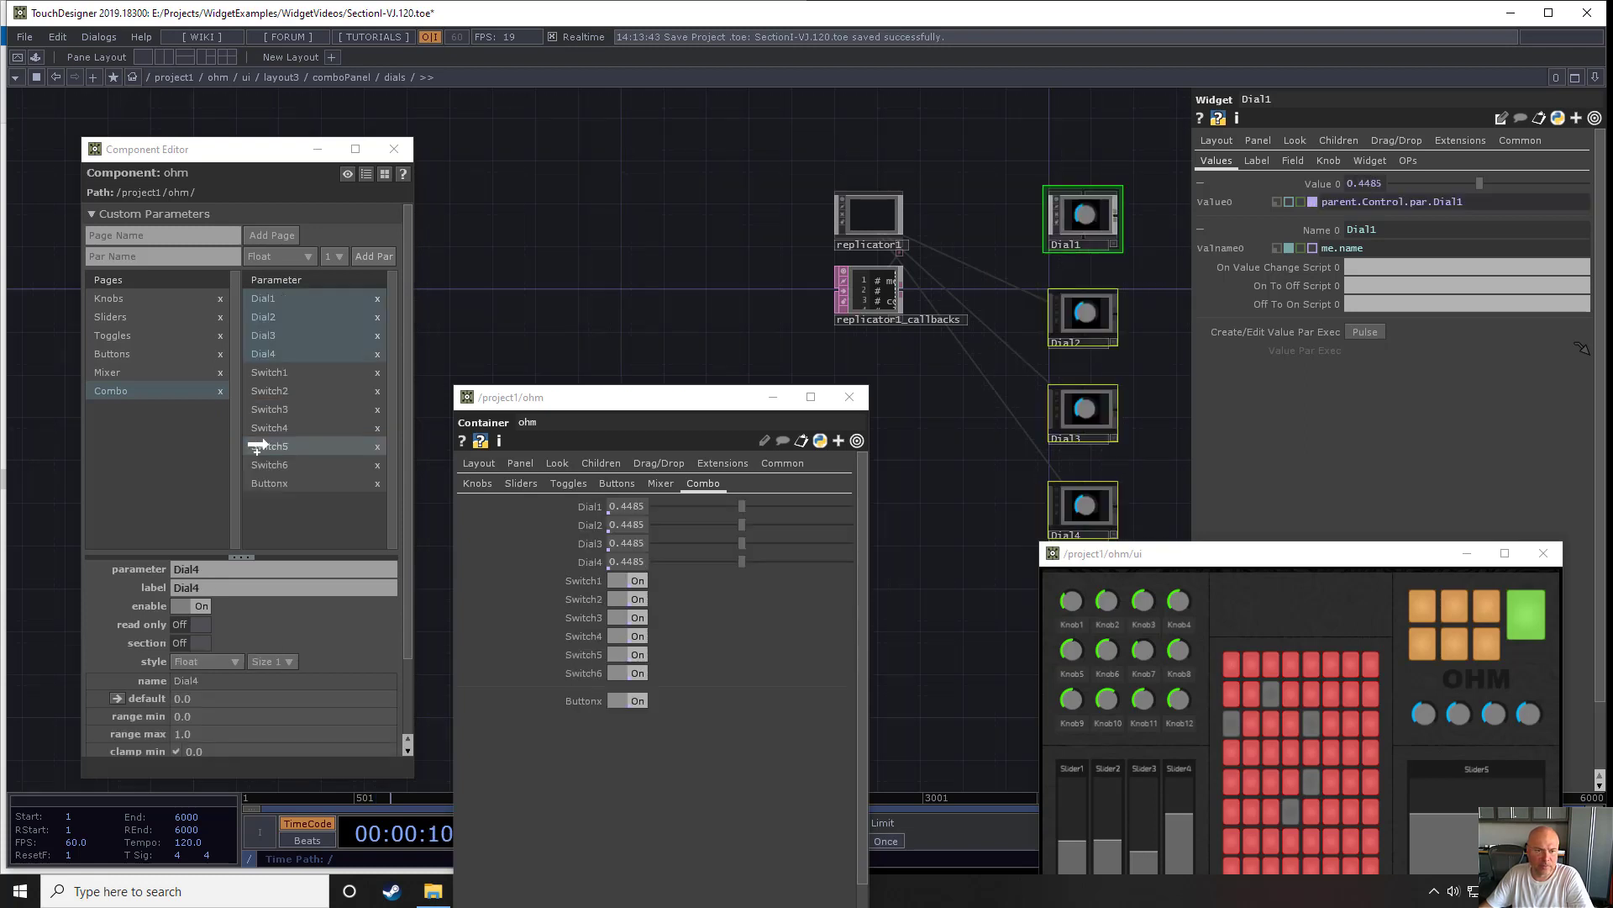
- Move the Dial1 to Dial4 parameters below Buttonx on ohm's Combo page and start a new section at Dial1
left_click(306, 351)
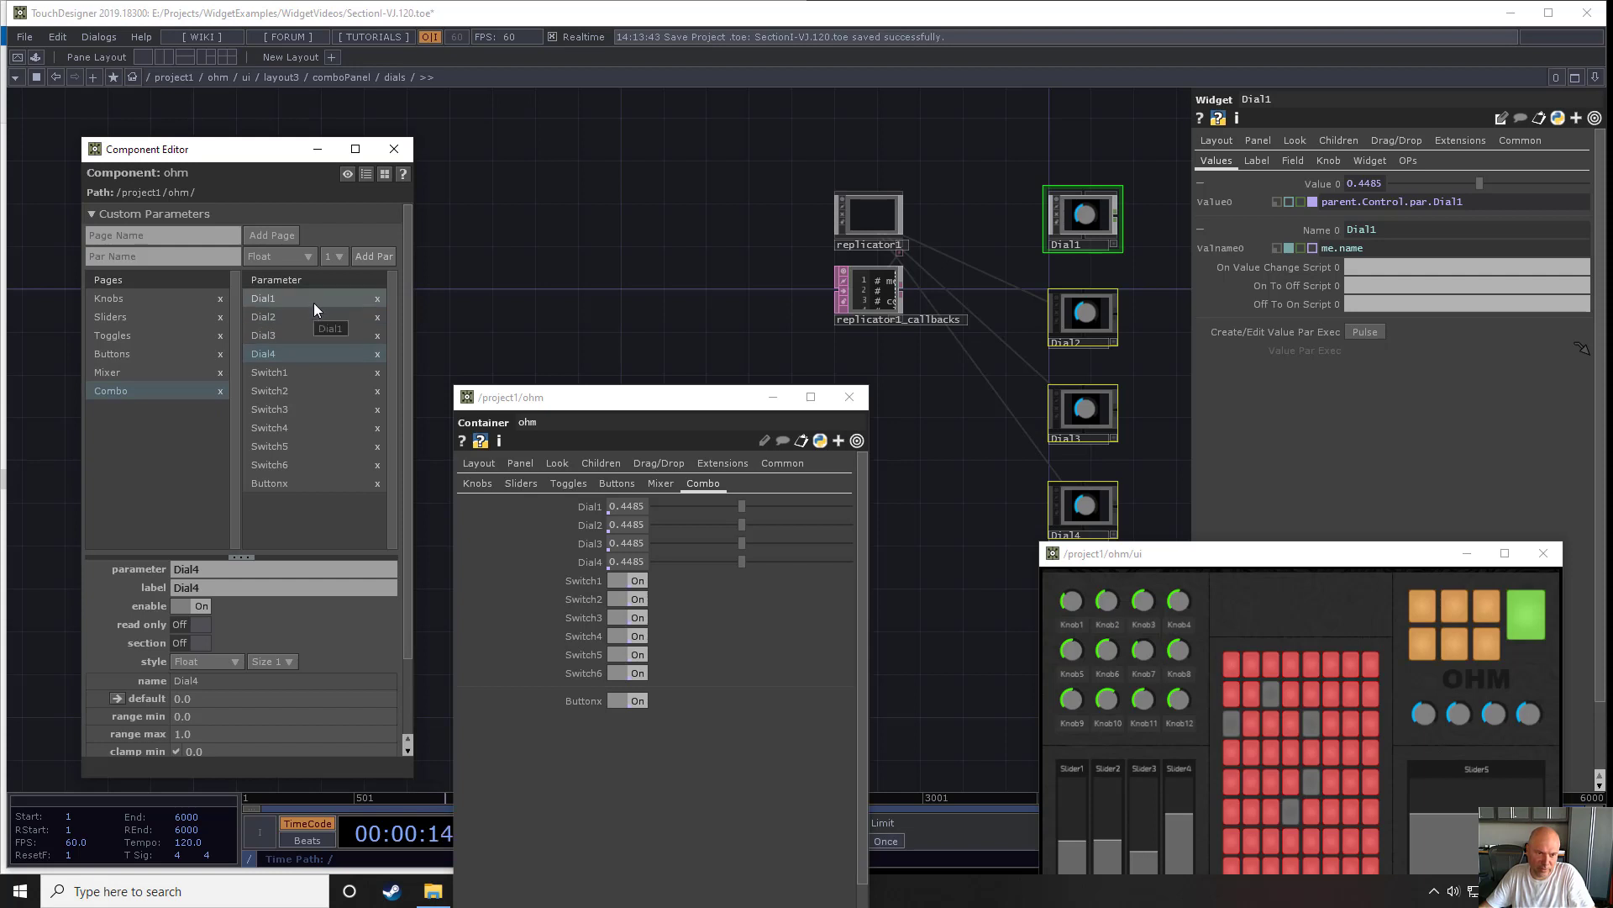
left_click(314, 300, "shift")
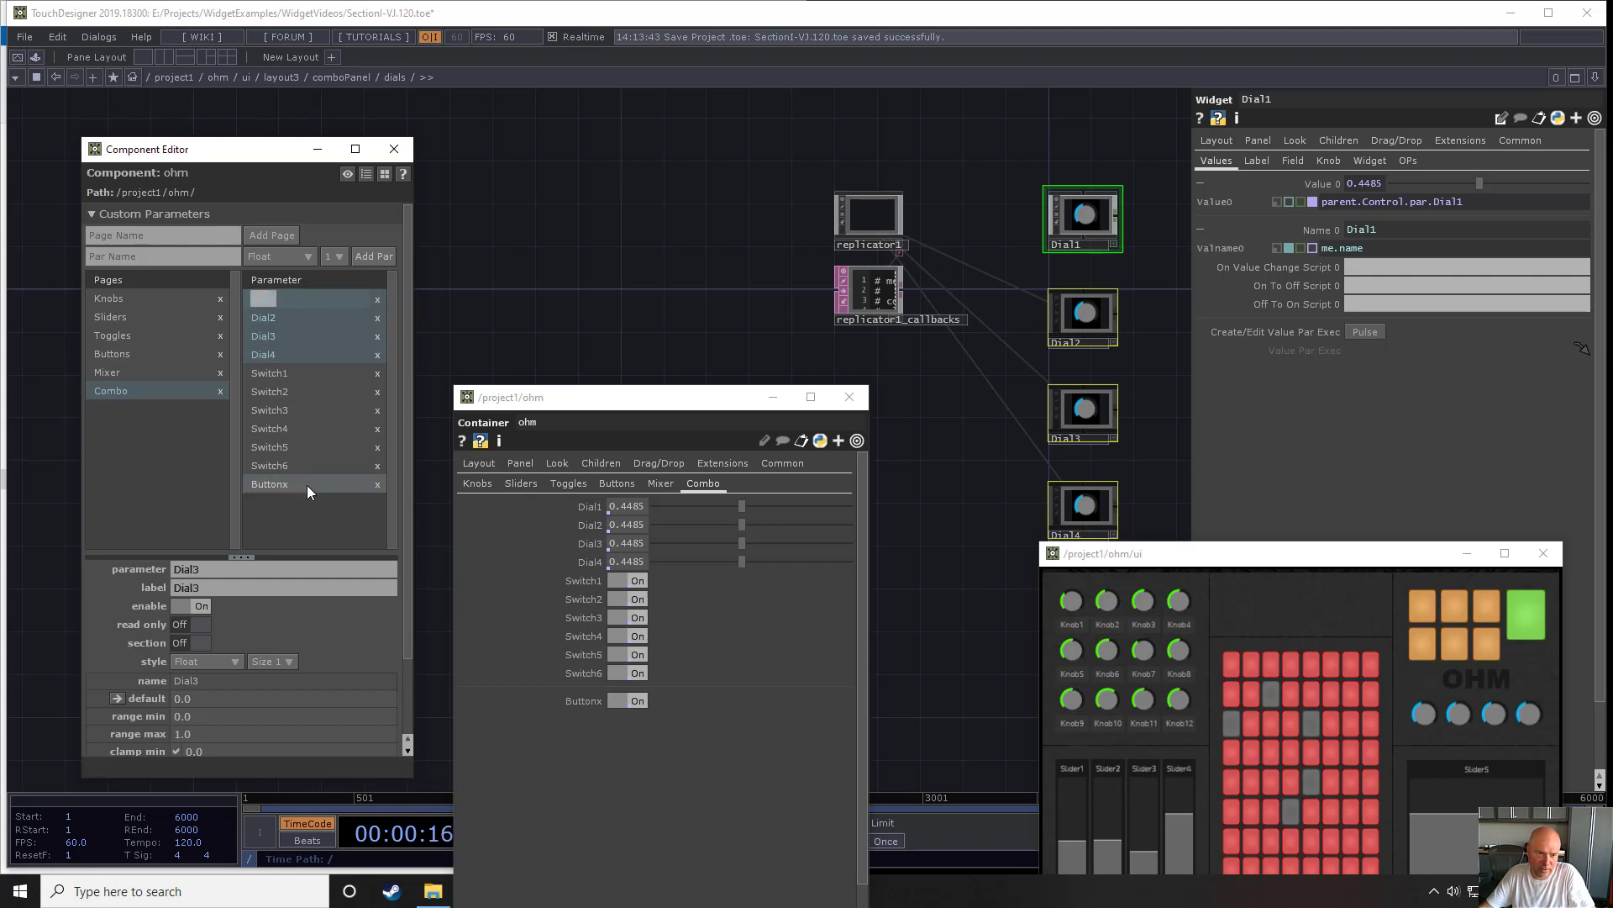
left_click(308, 300)
left_click(308, 356, "ctrl")
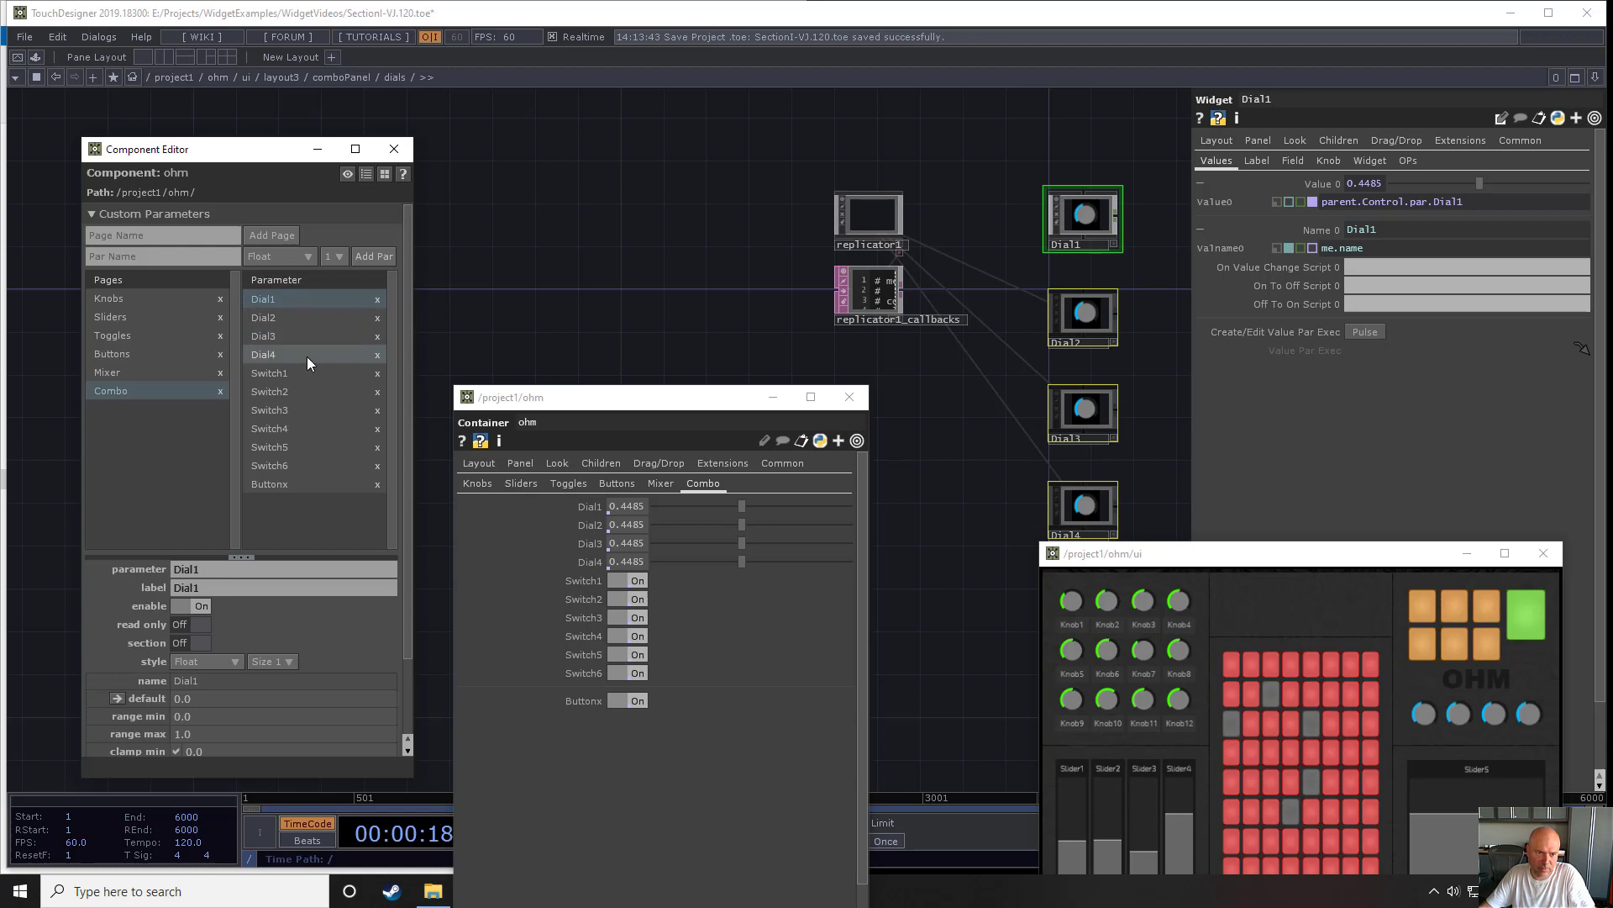
left_click(310, 339, "ctrl")
left_click(314, 325, "ctrl")
left_click_drag(285, 493, 300, 489)
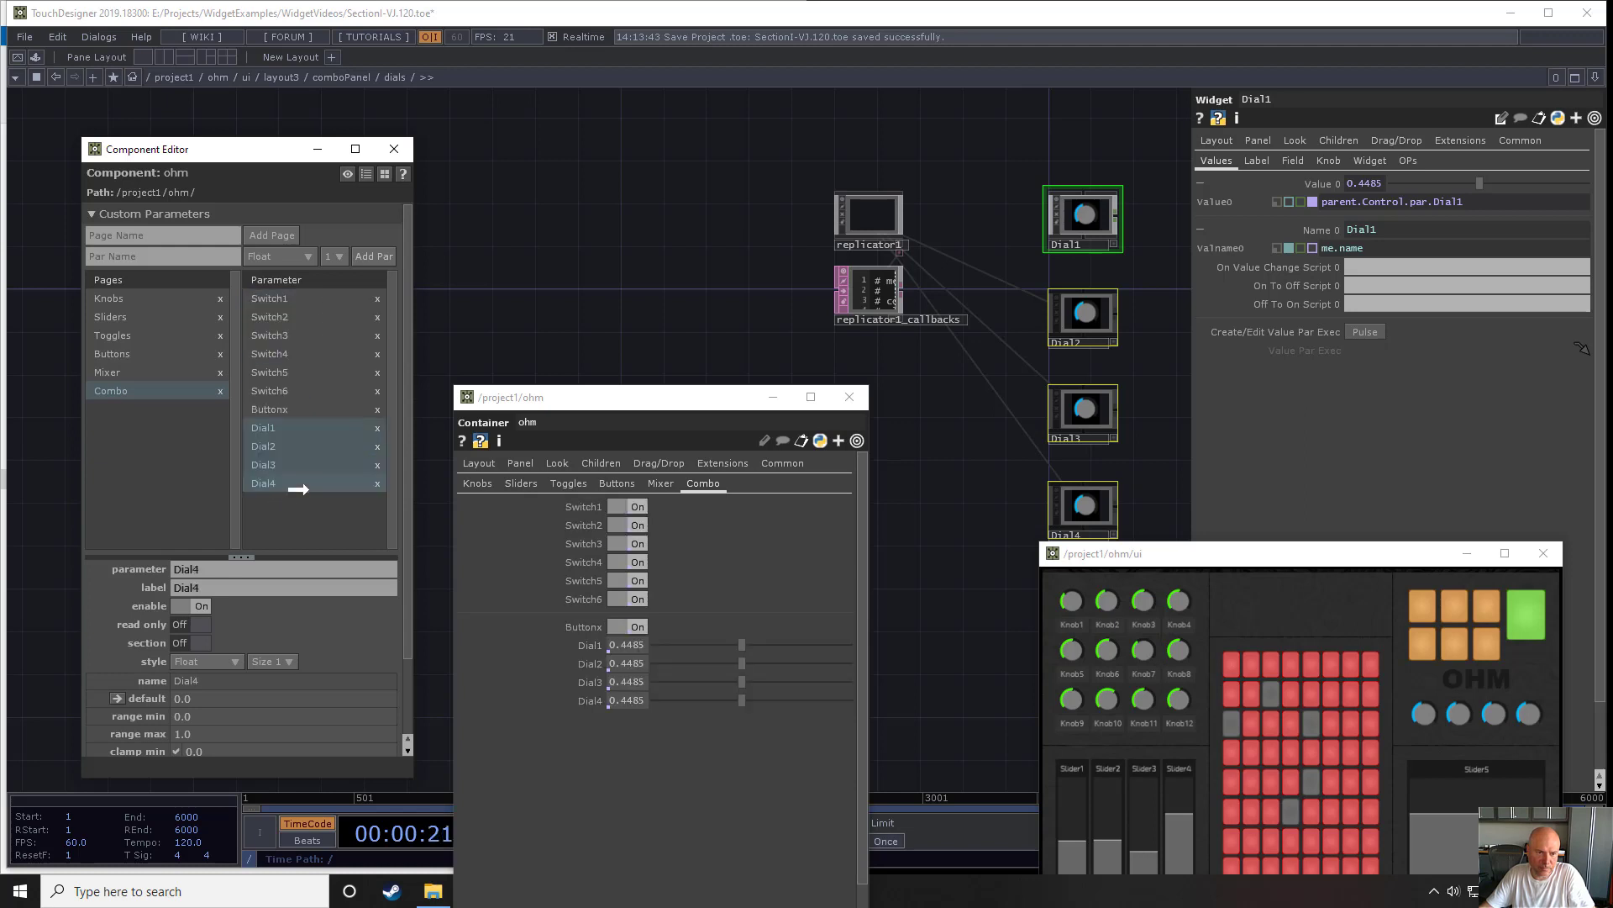
left_click(302, 429)
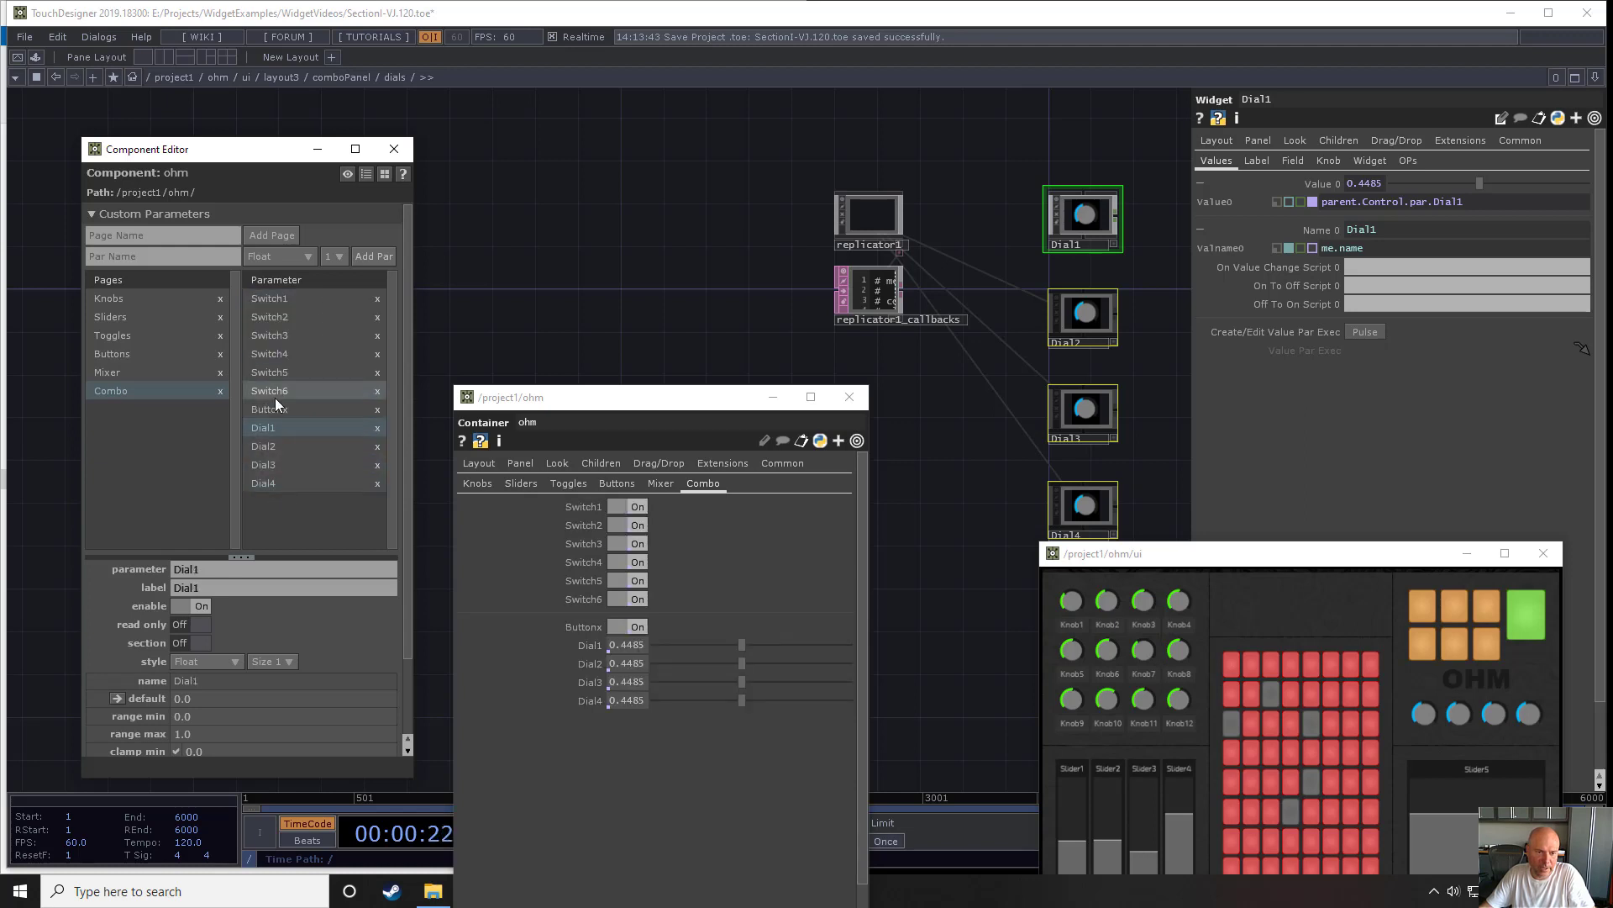
left_click(196, 642)
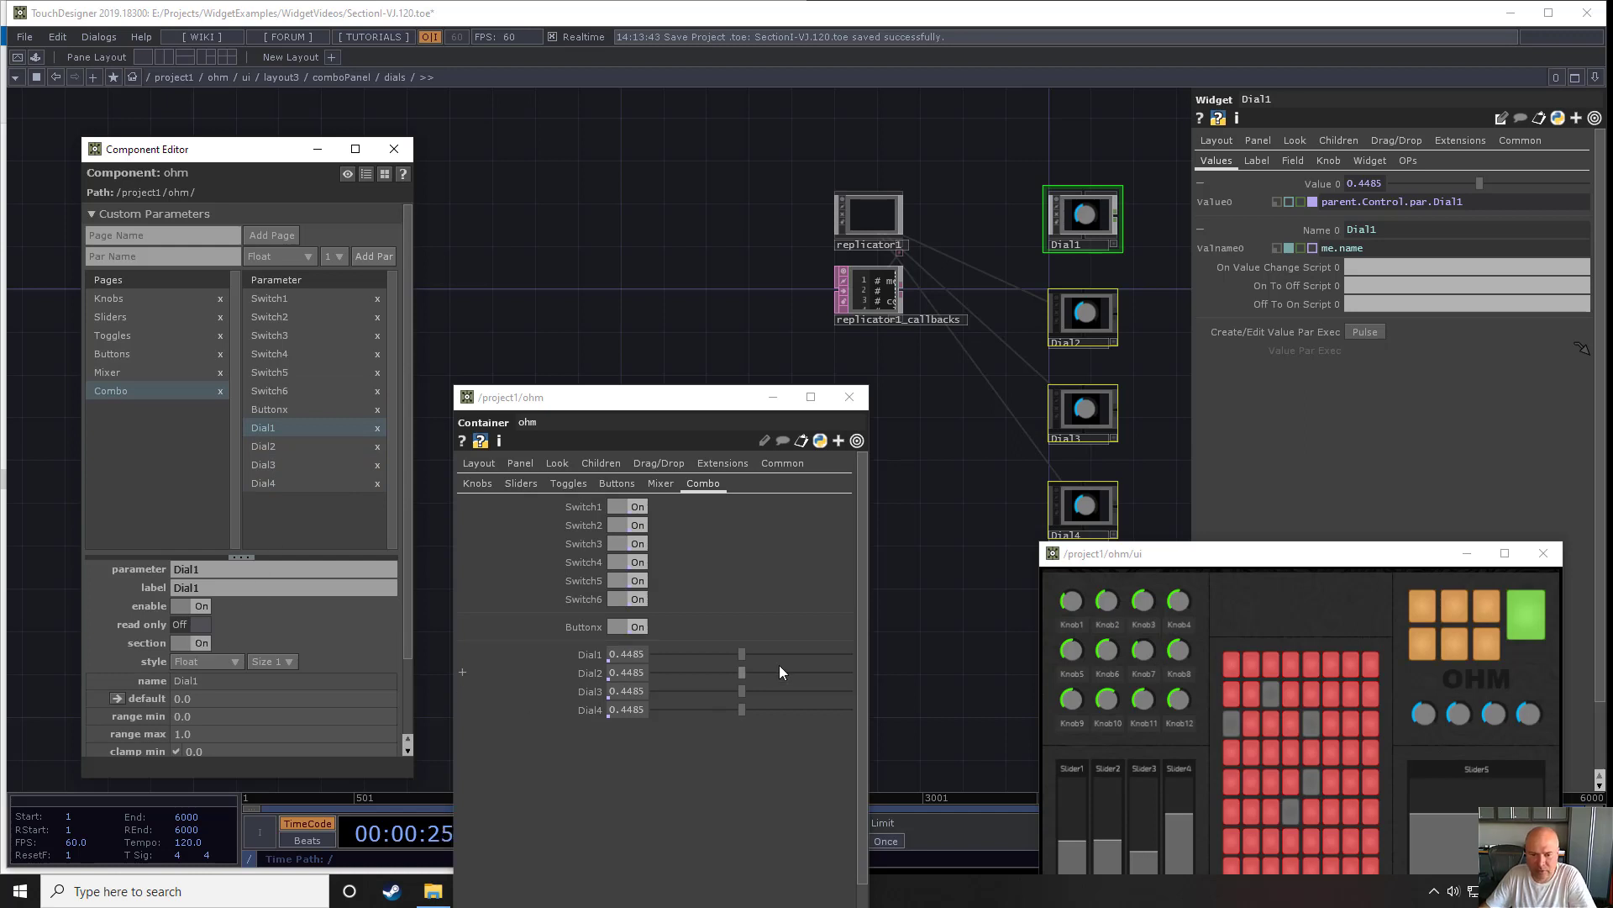
- Test the dial bindings by adjusting dials in ohm's Combo parameters and on the panel, and close the parameter window
left_click_drag(749, 653, 718, 672)
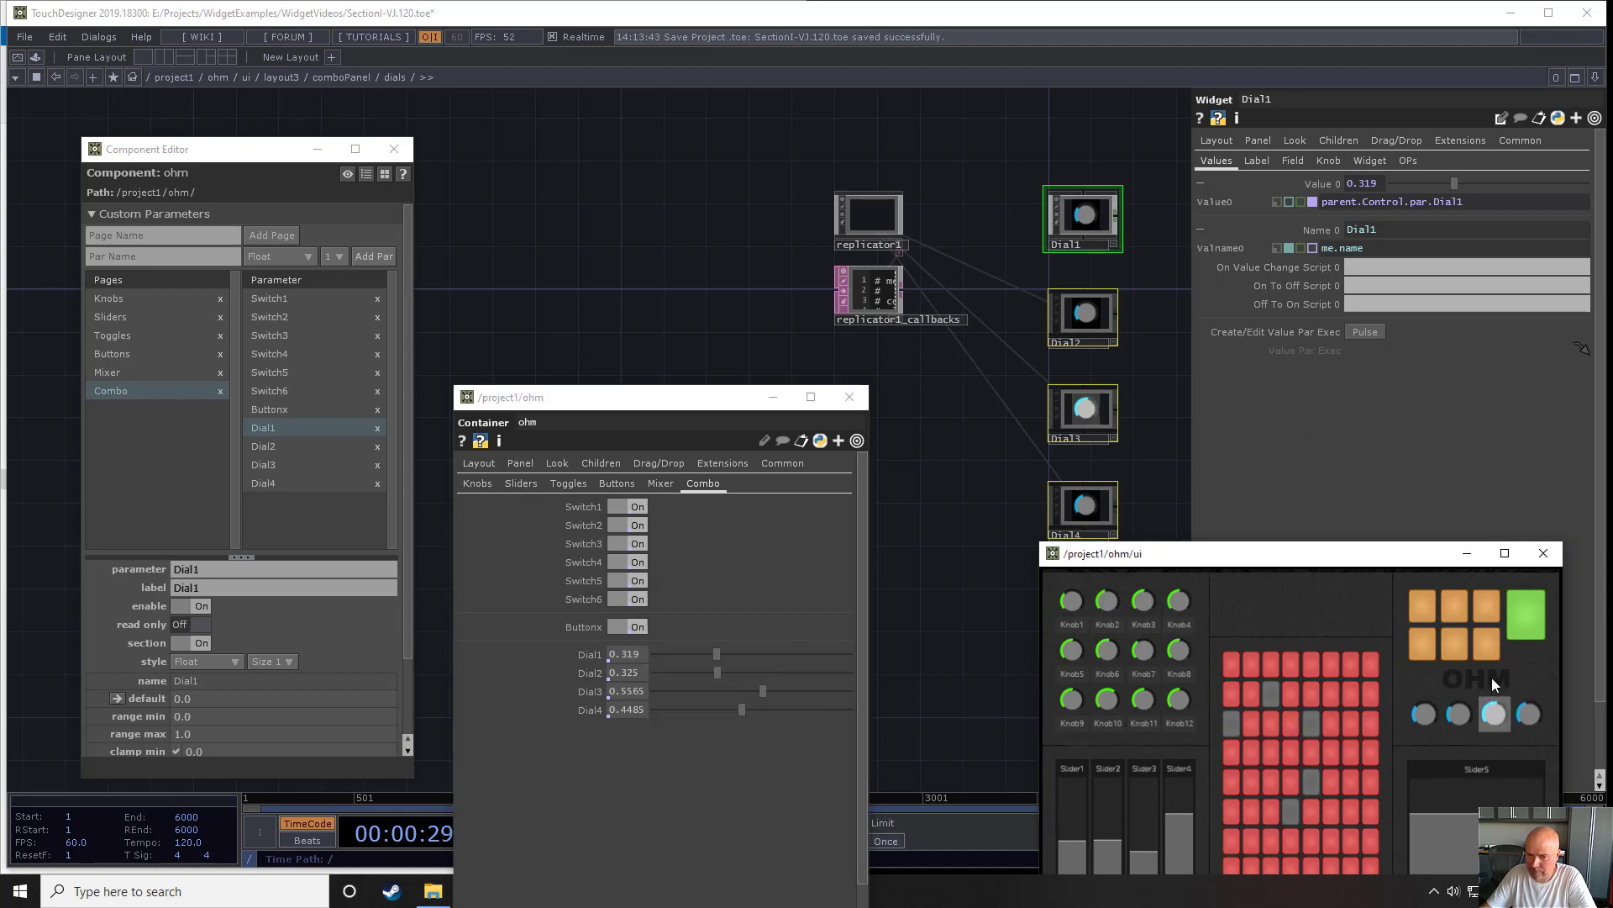
left_click_drag(1527, 704, 1526, 703)
left_click_drag(1368, 556, 1344, 460)
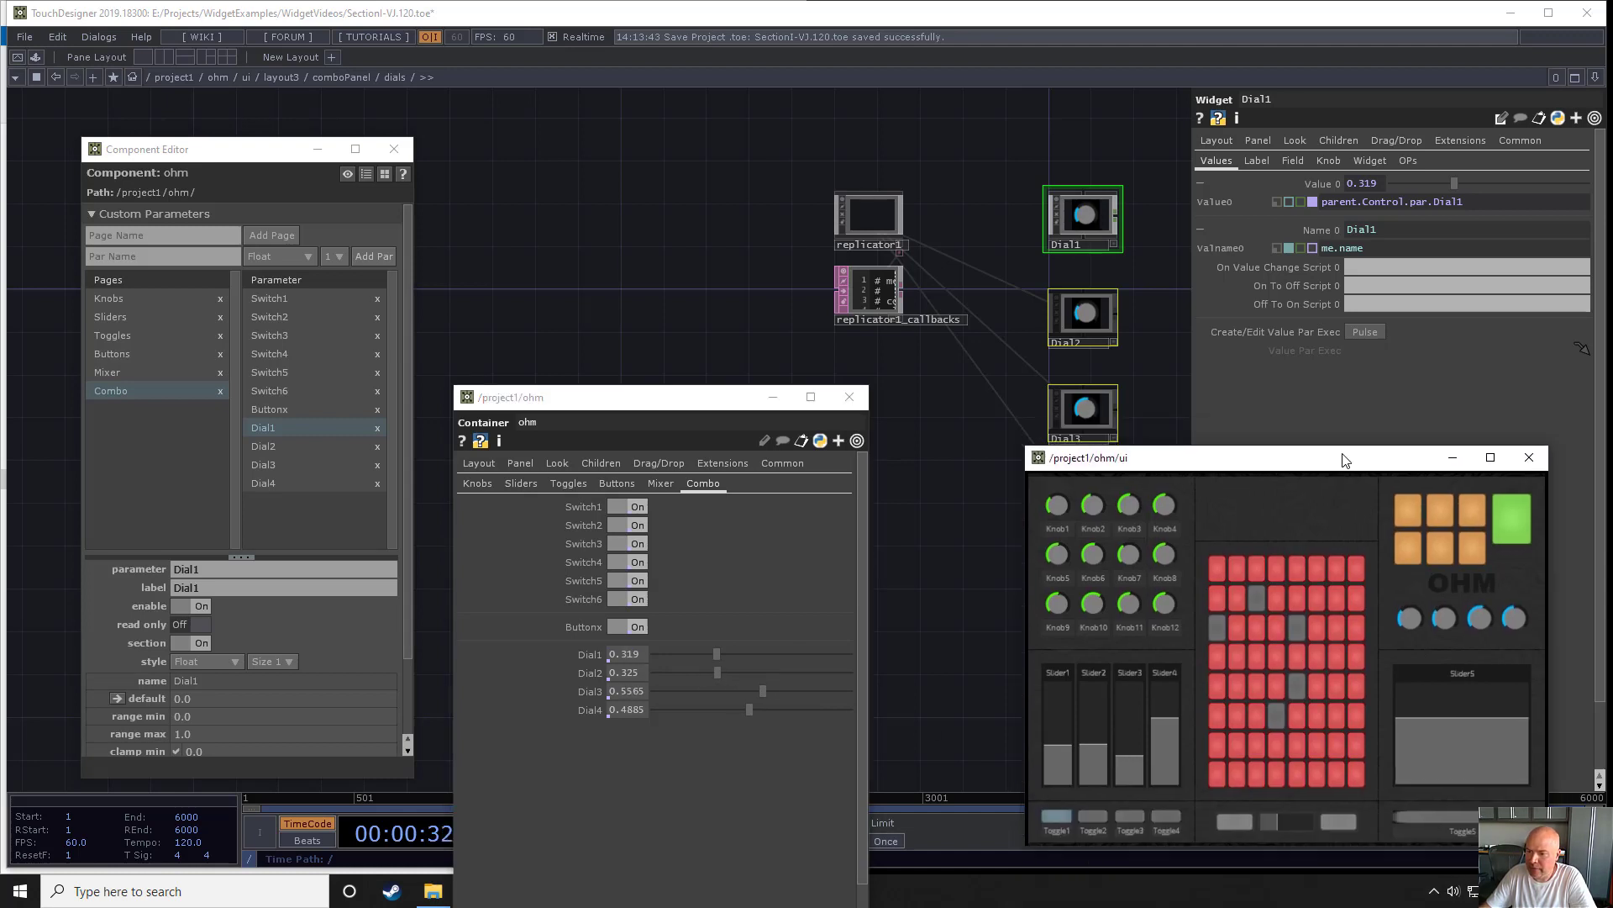
left_click(863, 408)
- Add a Replicator COMP beside the Slider5 widget inside layout3's sliders container
key("u")
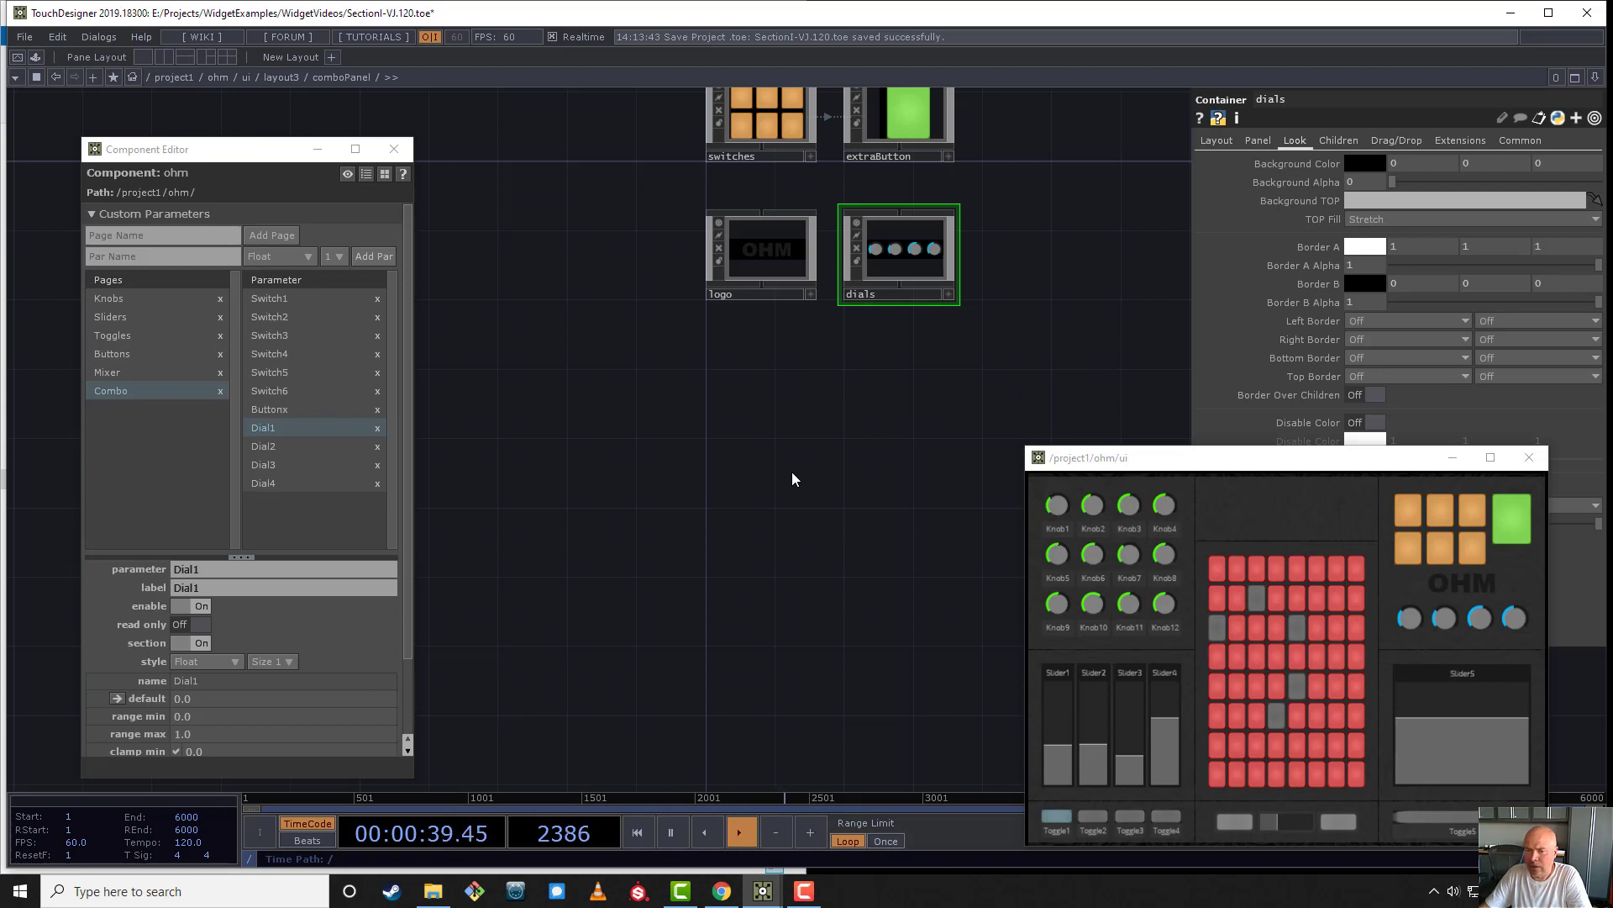
key("u")
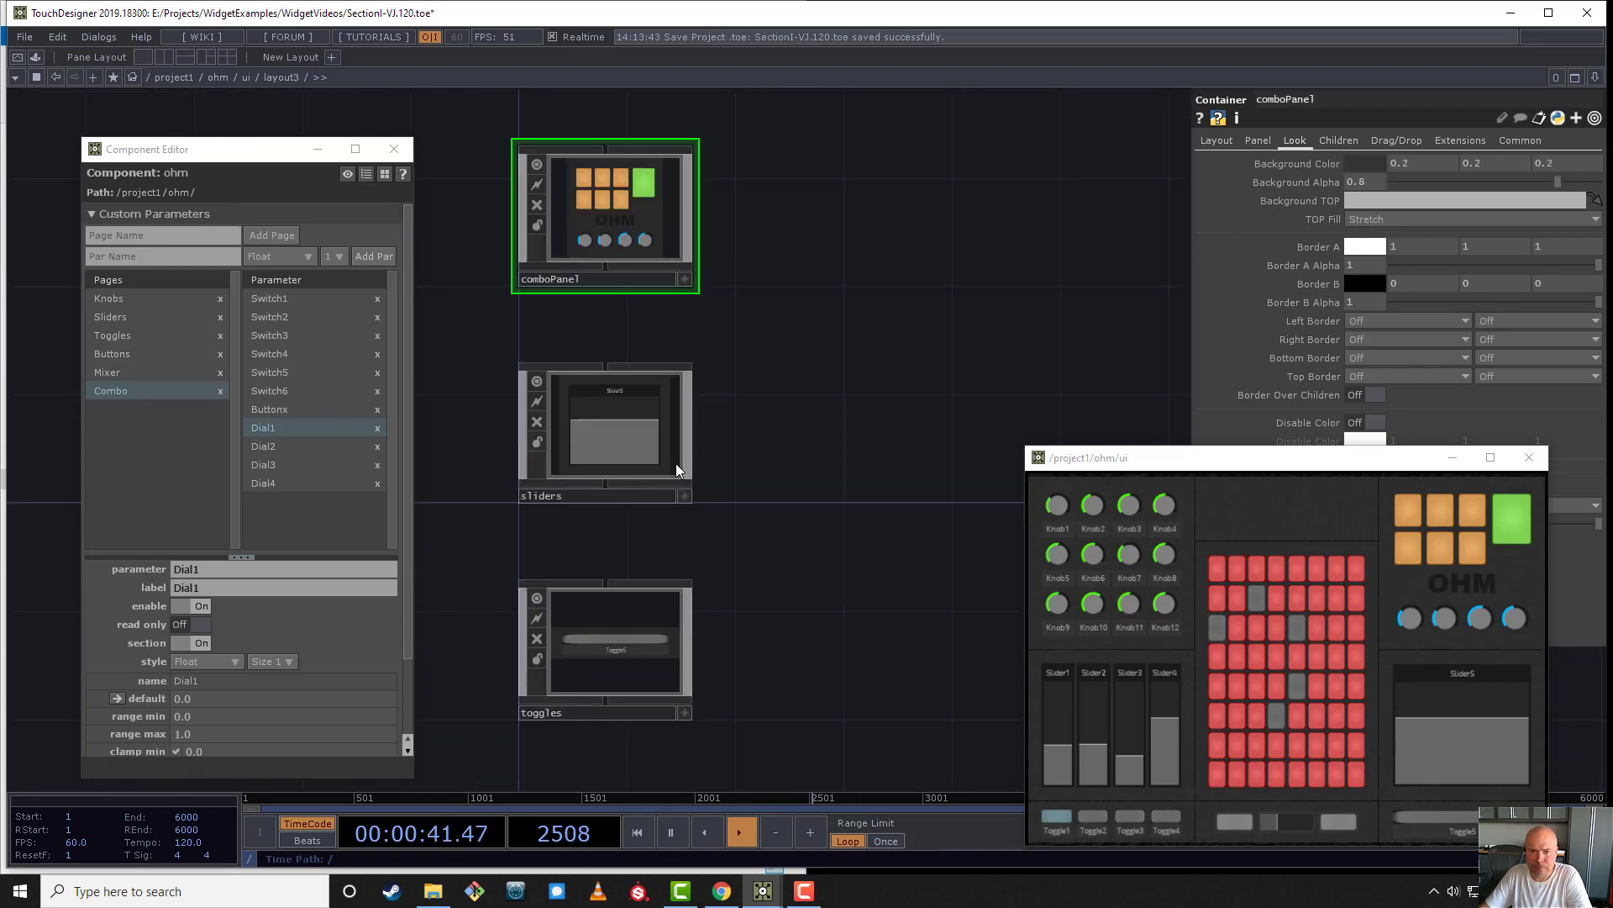
left_click(613, 436)
key("i")
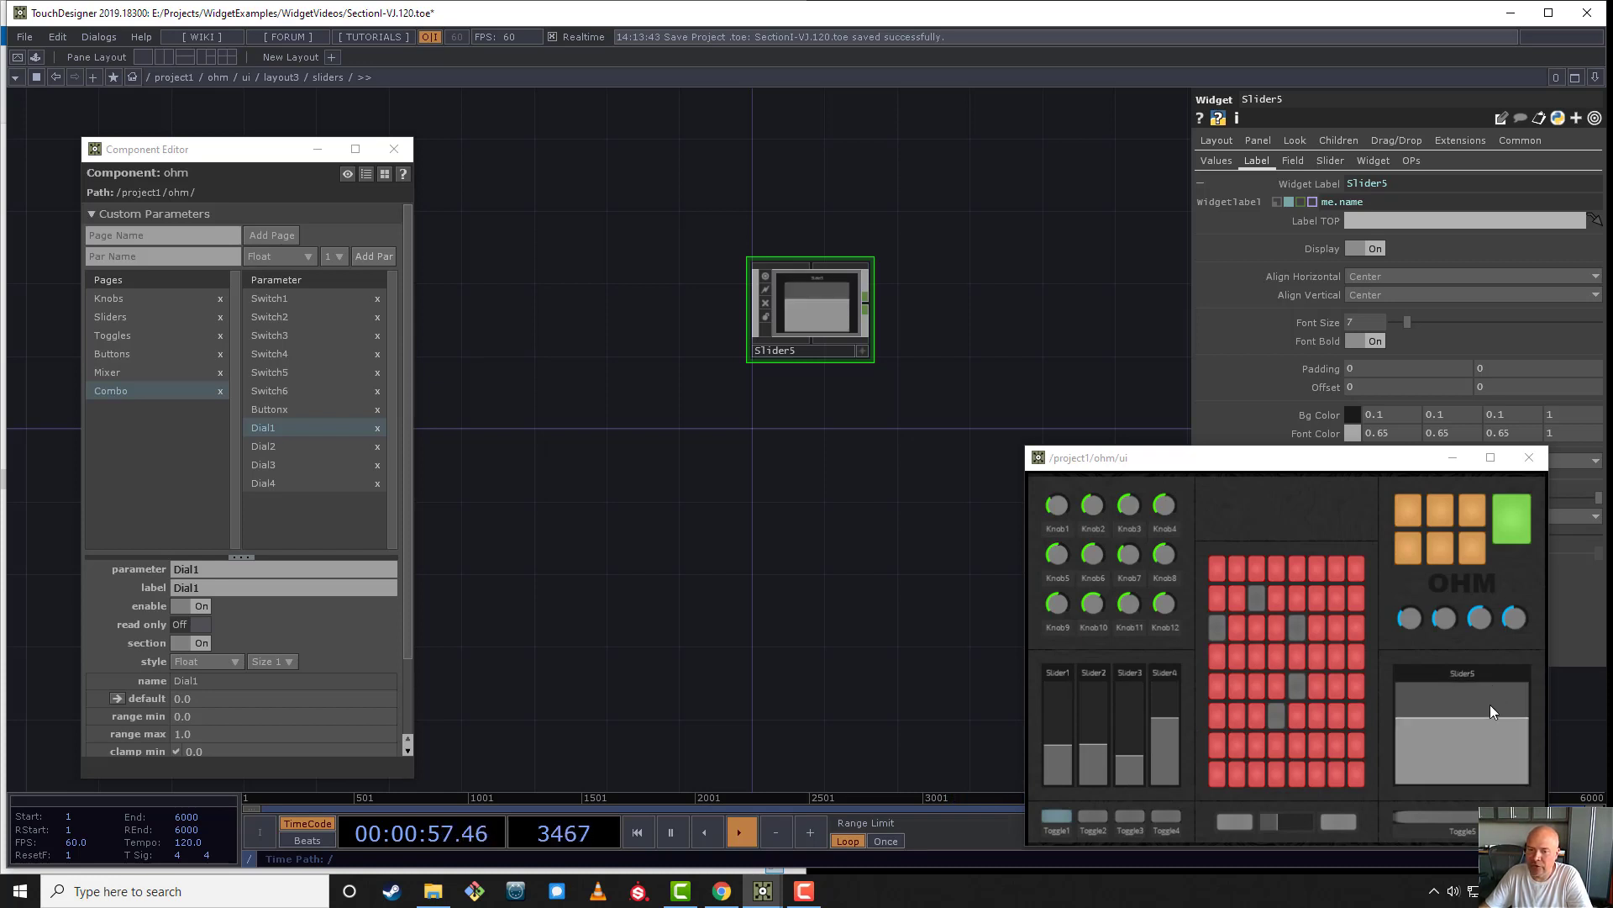
left_click_drag(656, 418, 785, 436)
key("Tab")
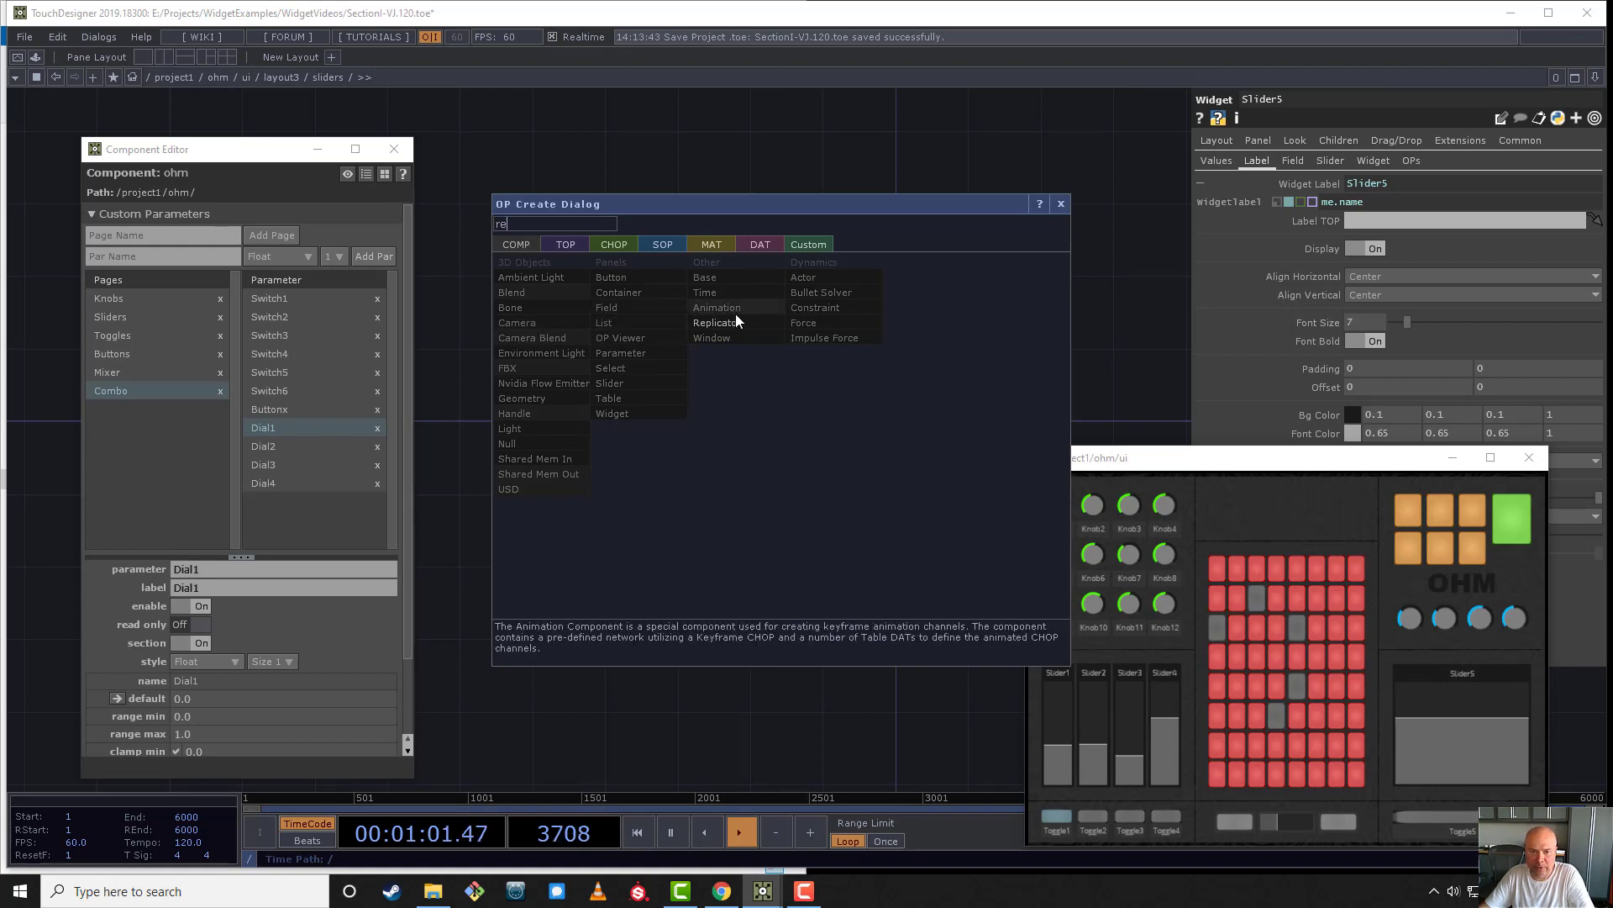
left_click(721, 324)
left_click(659, 308)
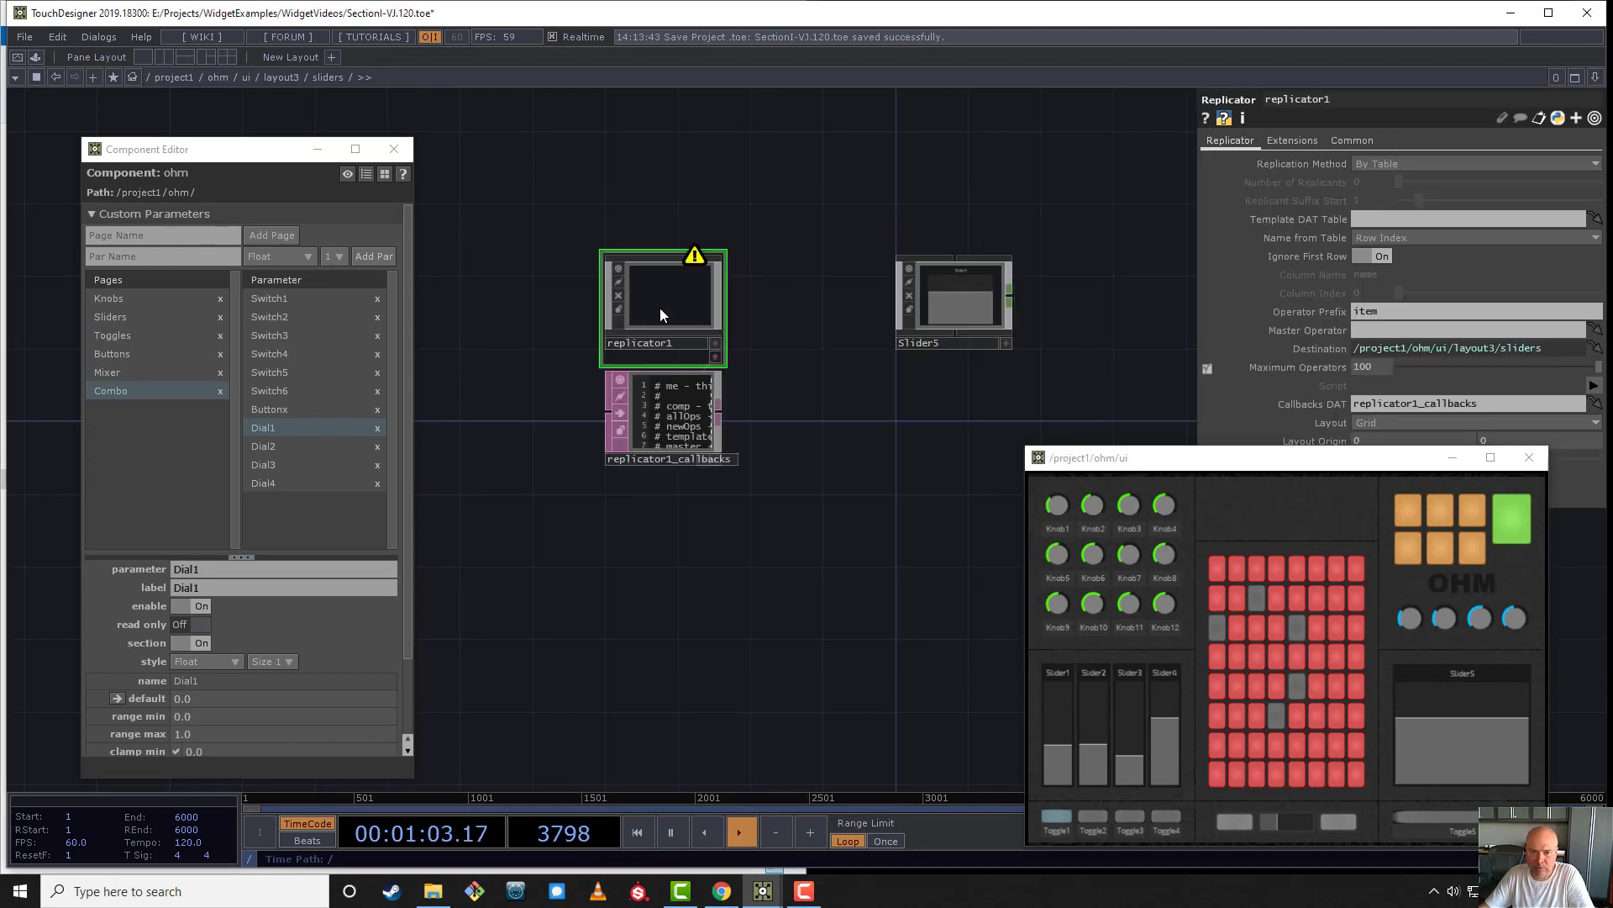
- Configure the sliders replicator to replicate By Number with Slider5 as master operator and Slider as operator prefix
left_click(1392, 165)
left_click(1393, 176)
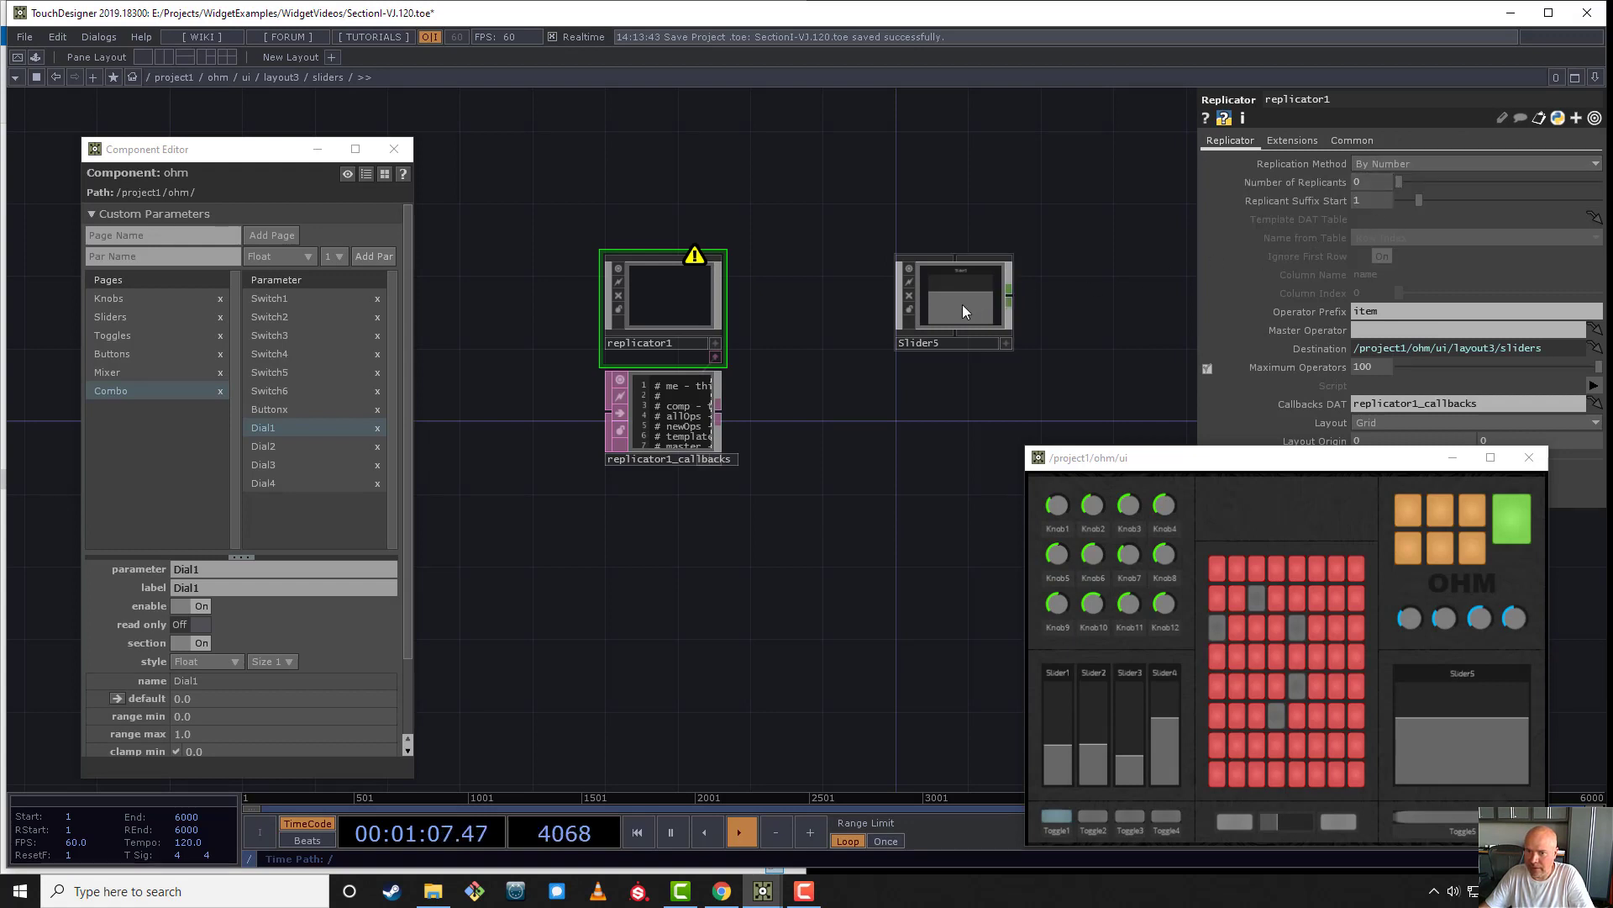
left_click_drag(961, 304, 1426, 335)
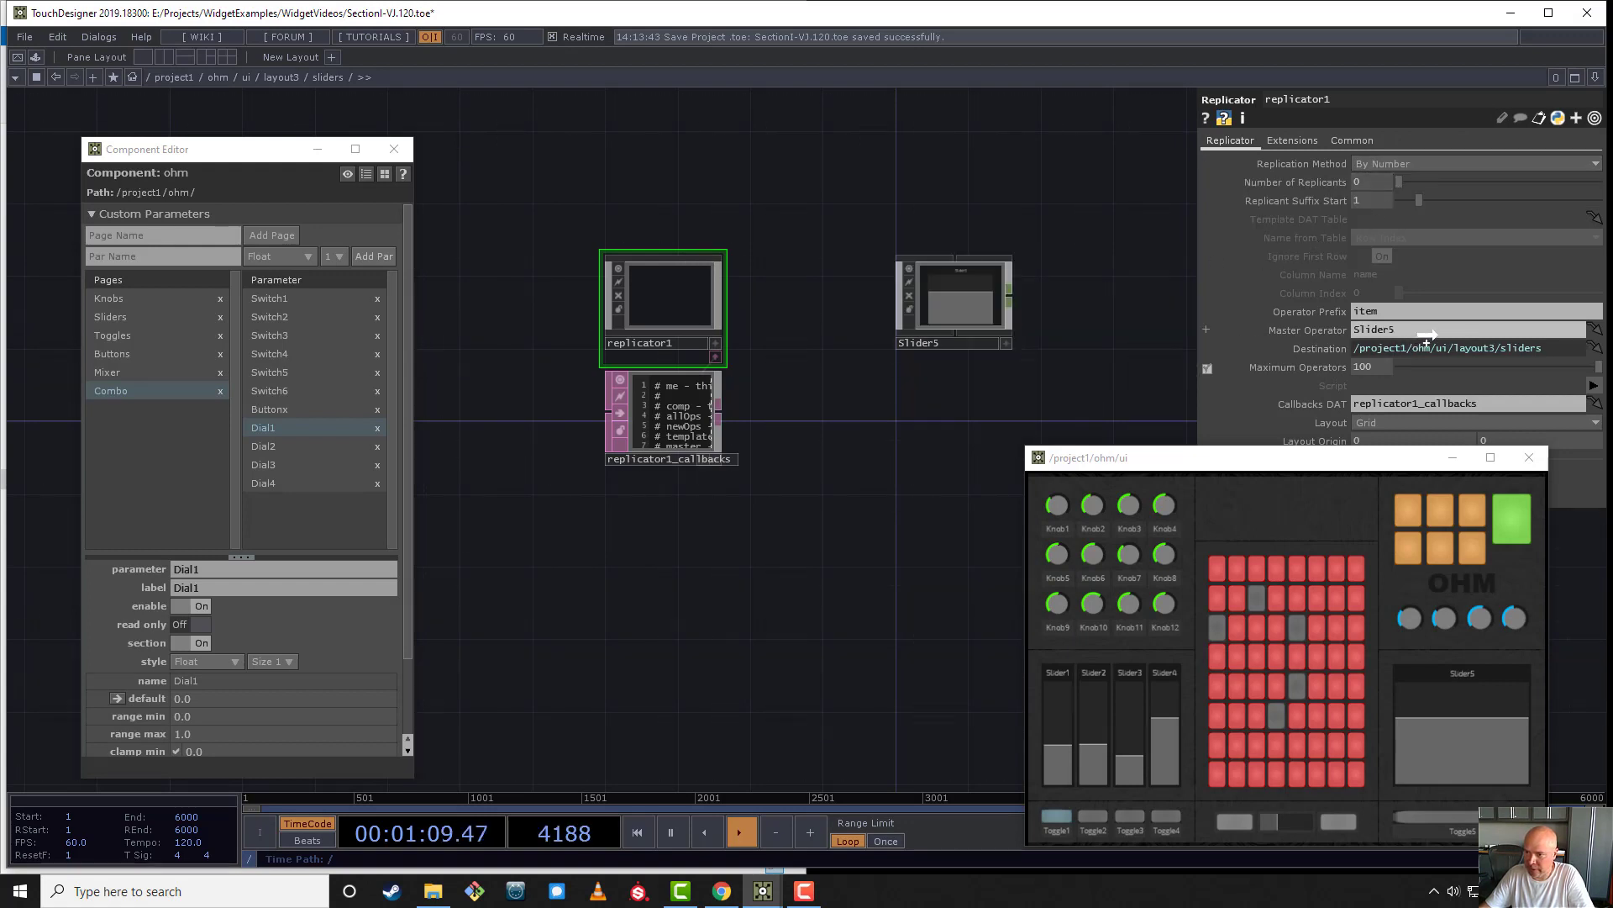
left_click(1383, 311)
type("Slider")
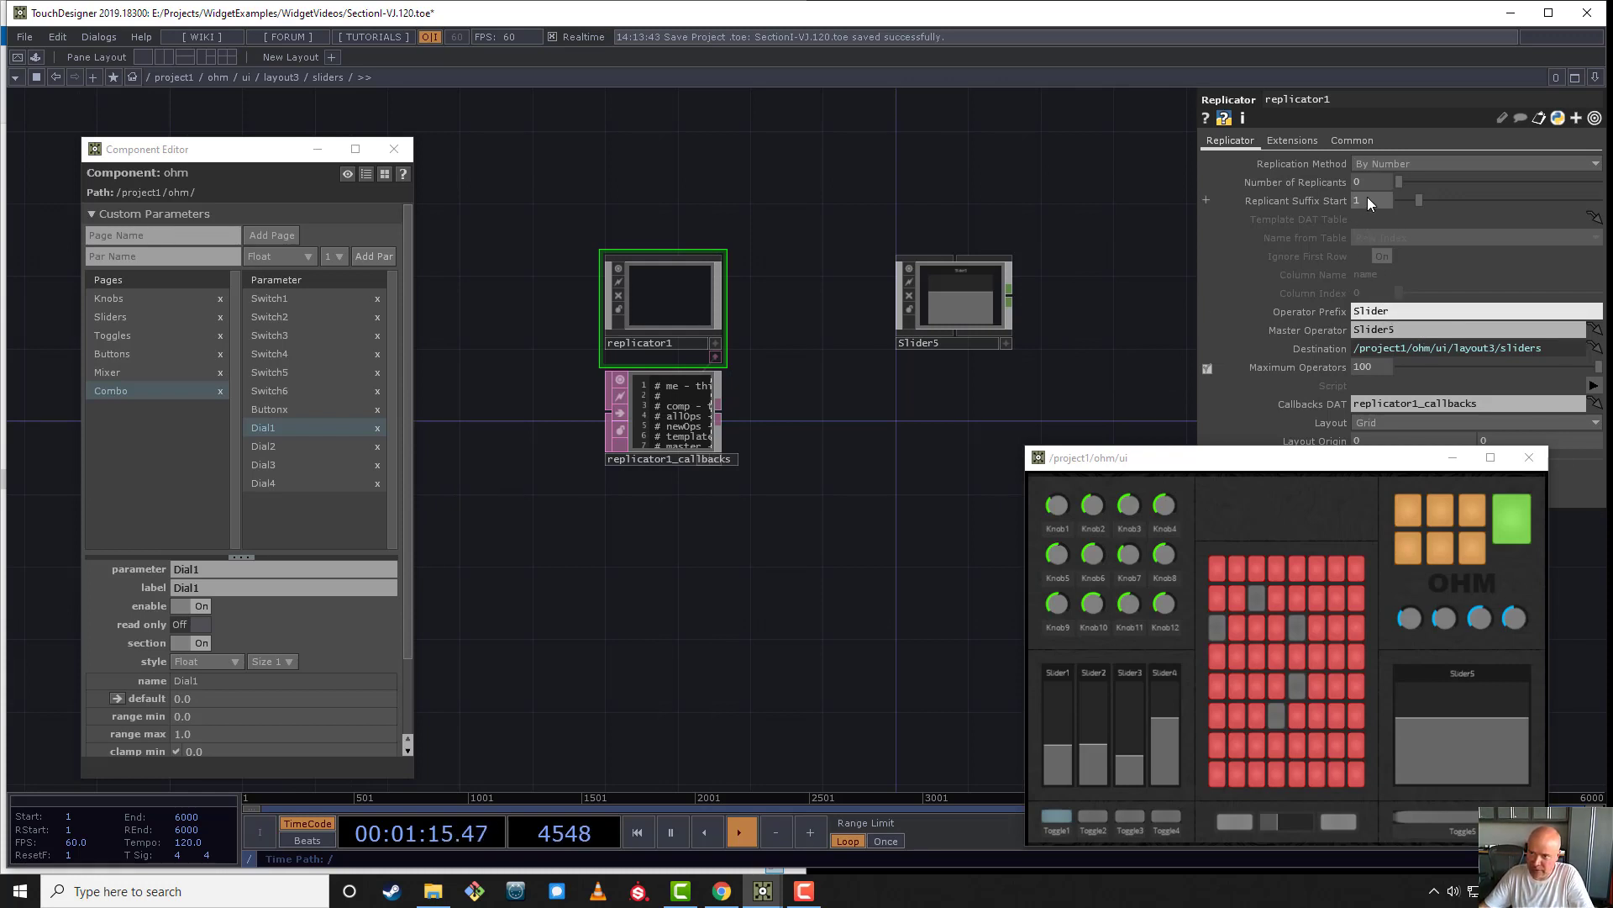
key("Return")
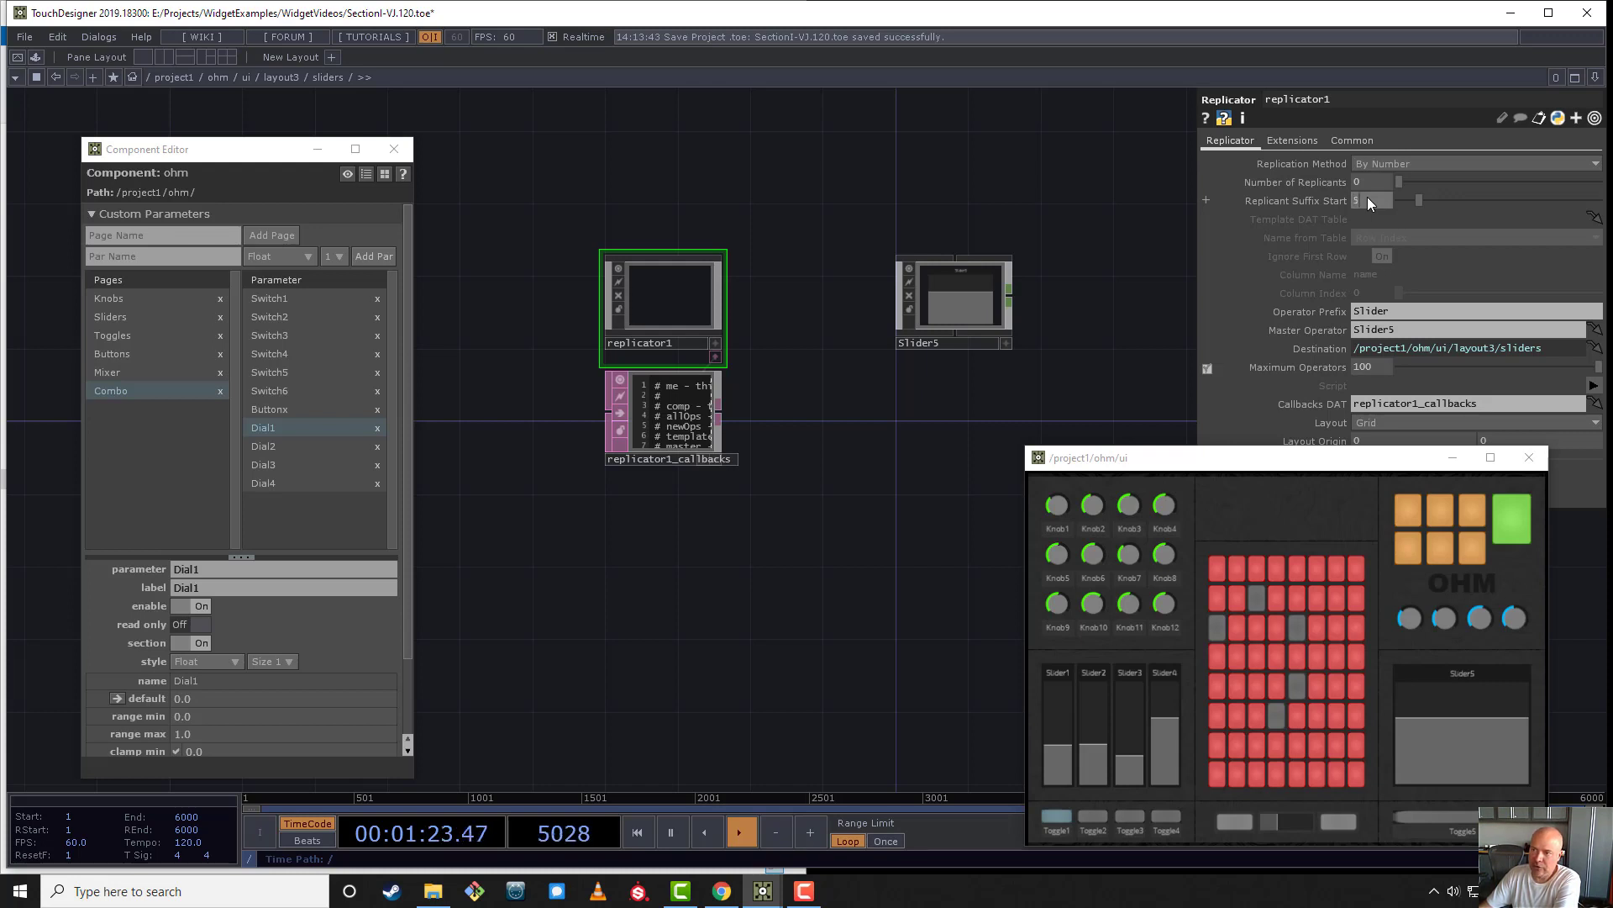
- Set the sliders replicator's replicant suffix start to 5 and its number of replicants to 4
key("Return")
left_click(1379, 184)
key("Return")
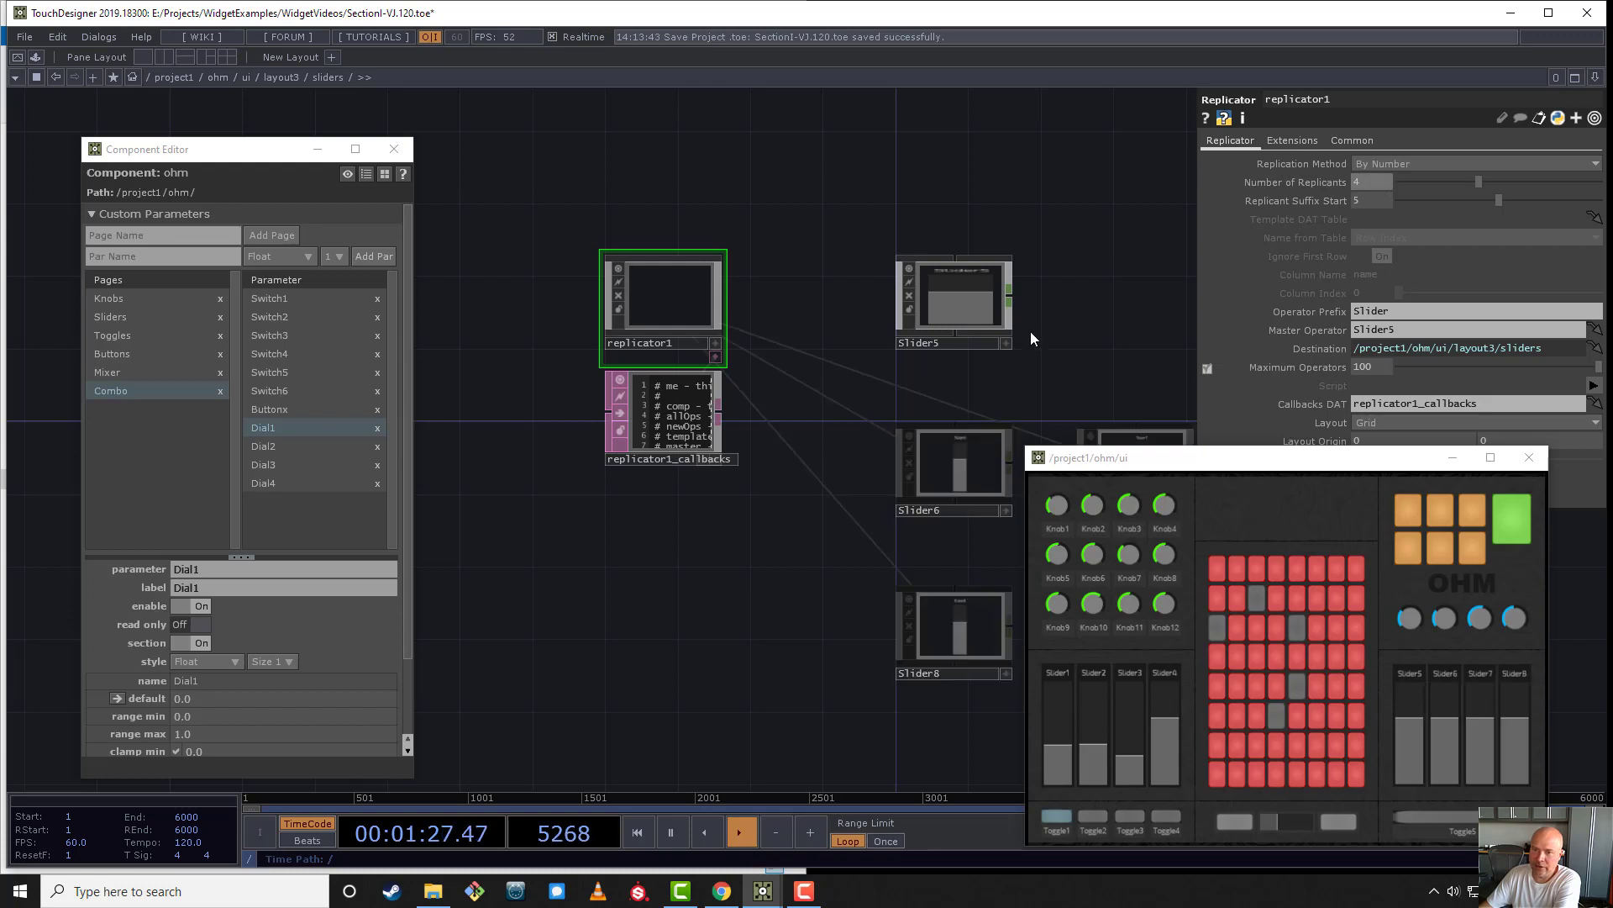
- Change the sliders replicator's layout to Vertical
left_click_drag(926, 278, 667, 145)
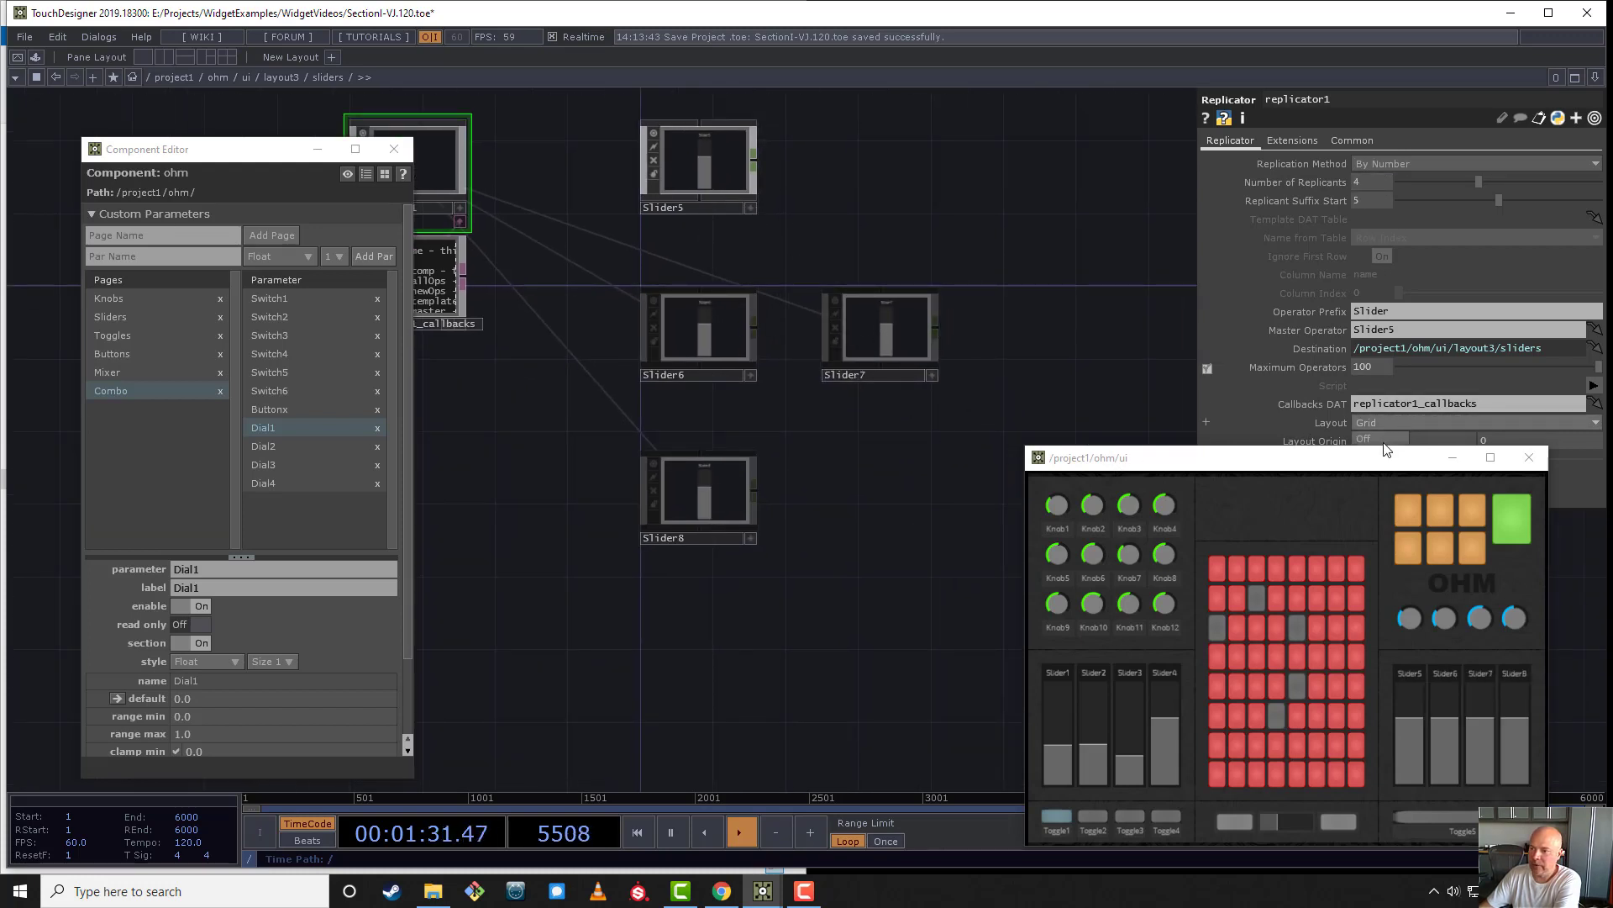
left_click_drag(1386, 456, 1407, 566)
left_click(1379, 421)
left_click(1373, 462)
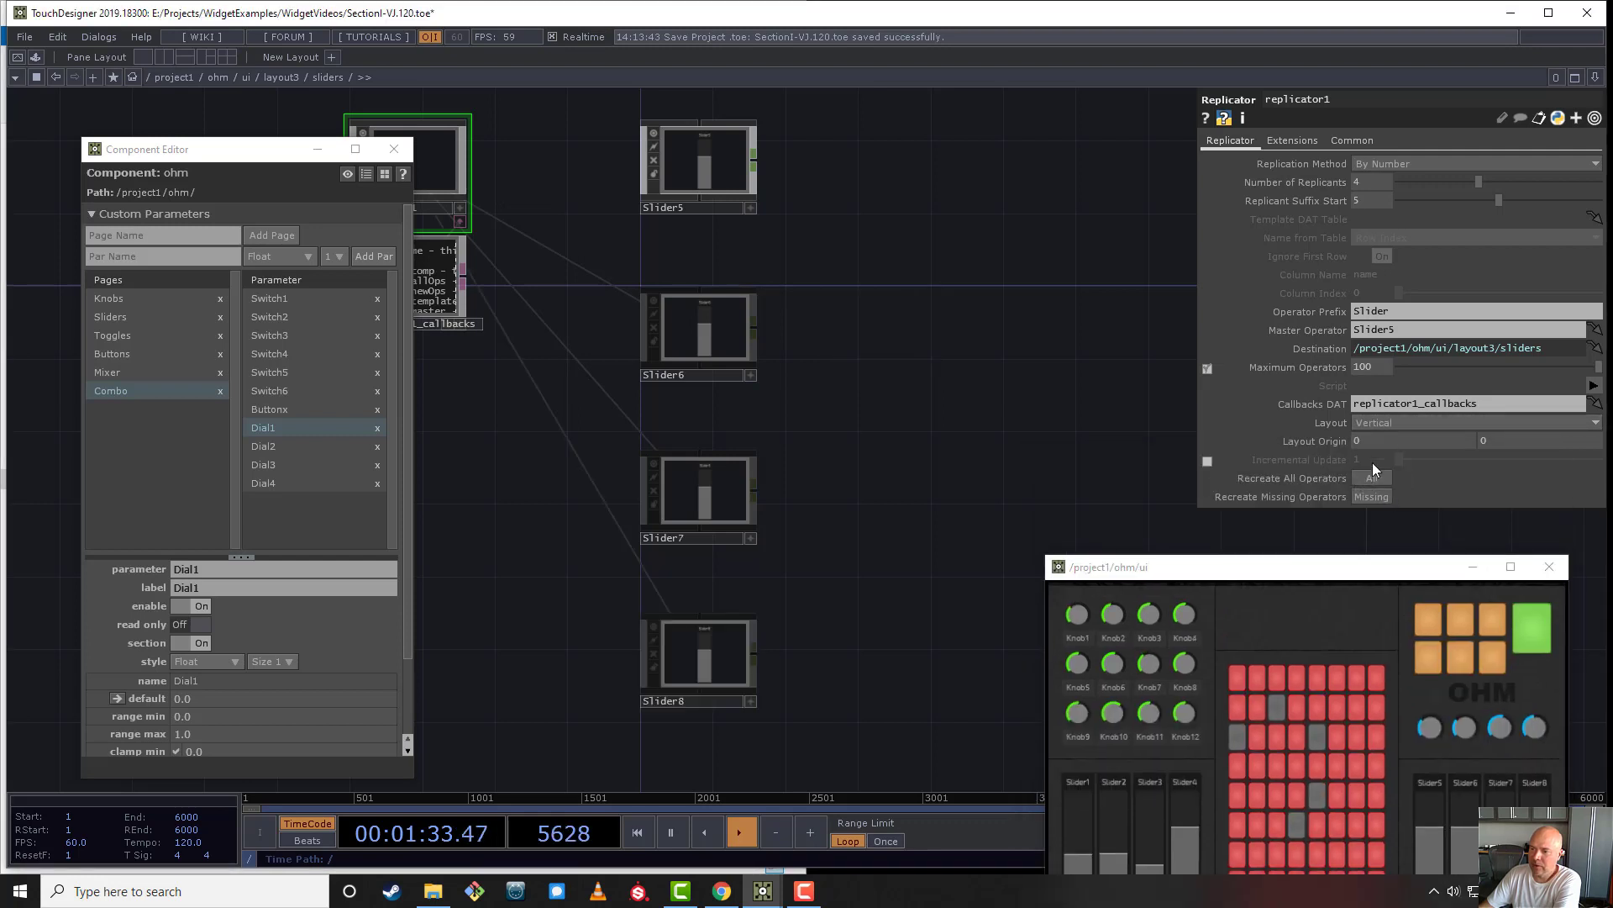
left_click_drag(954, 403, 1039, 373)
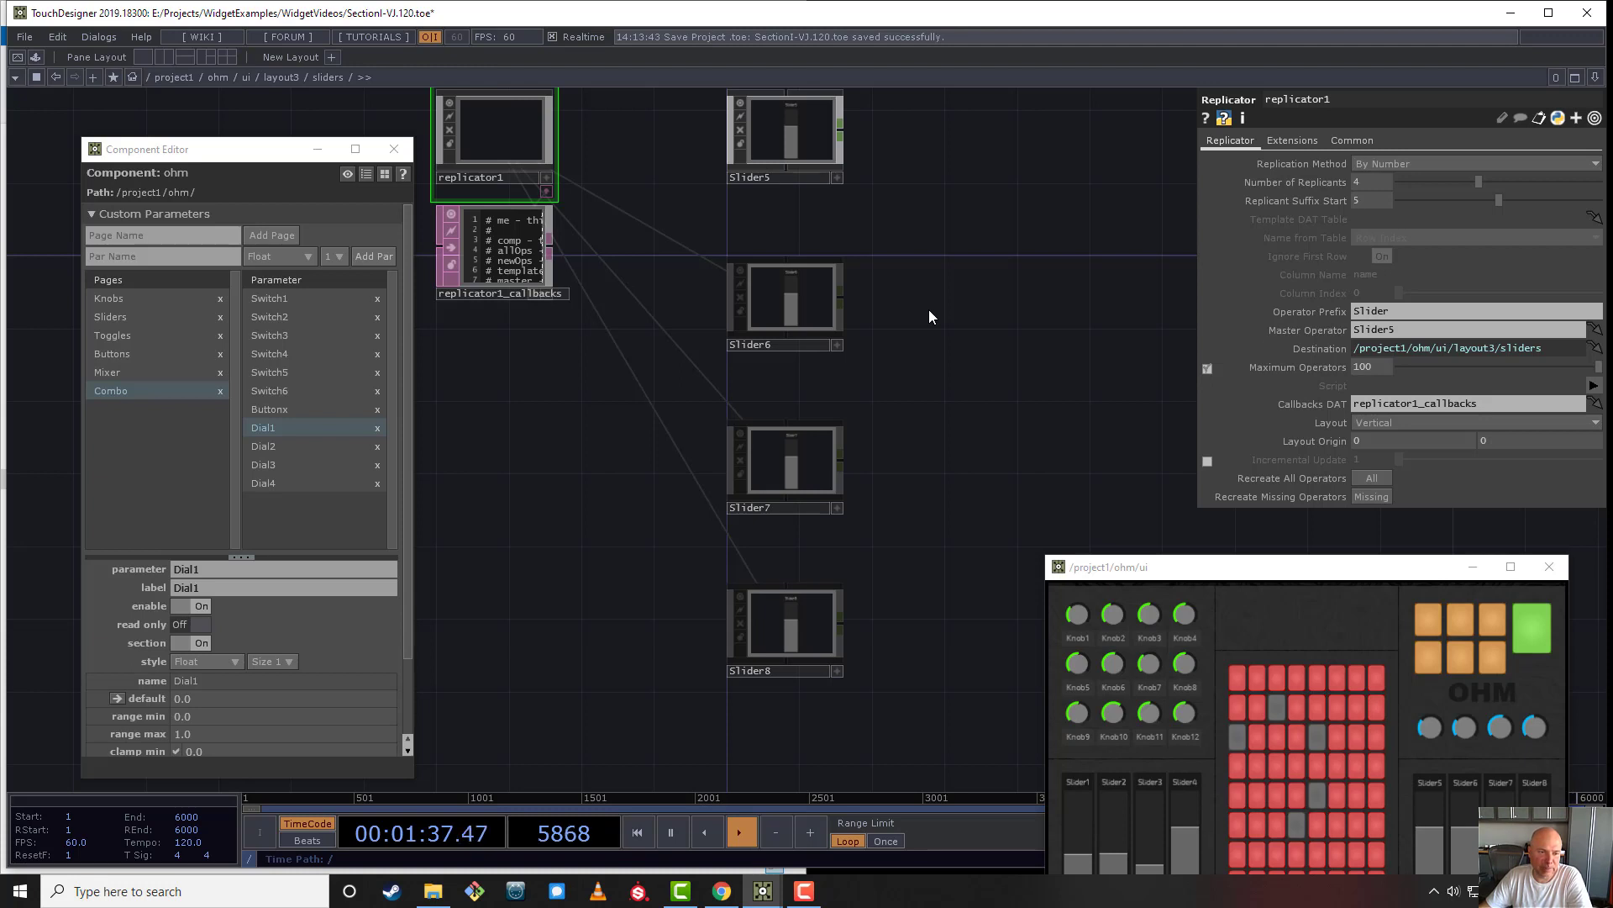
left_click(148, 312)
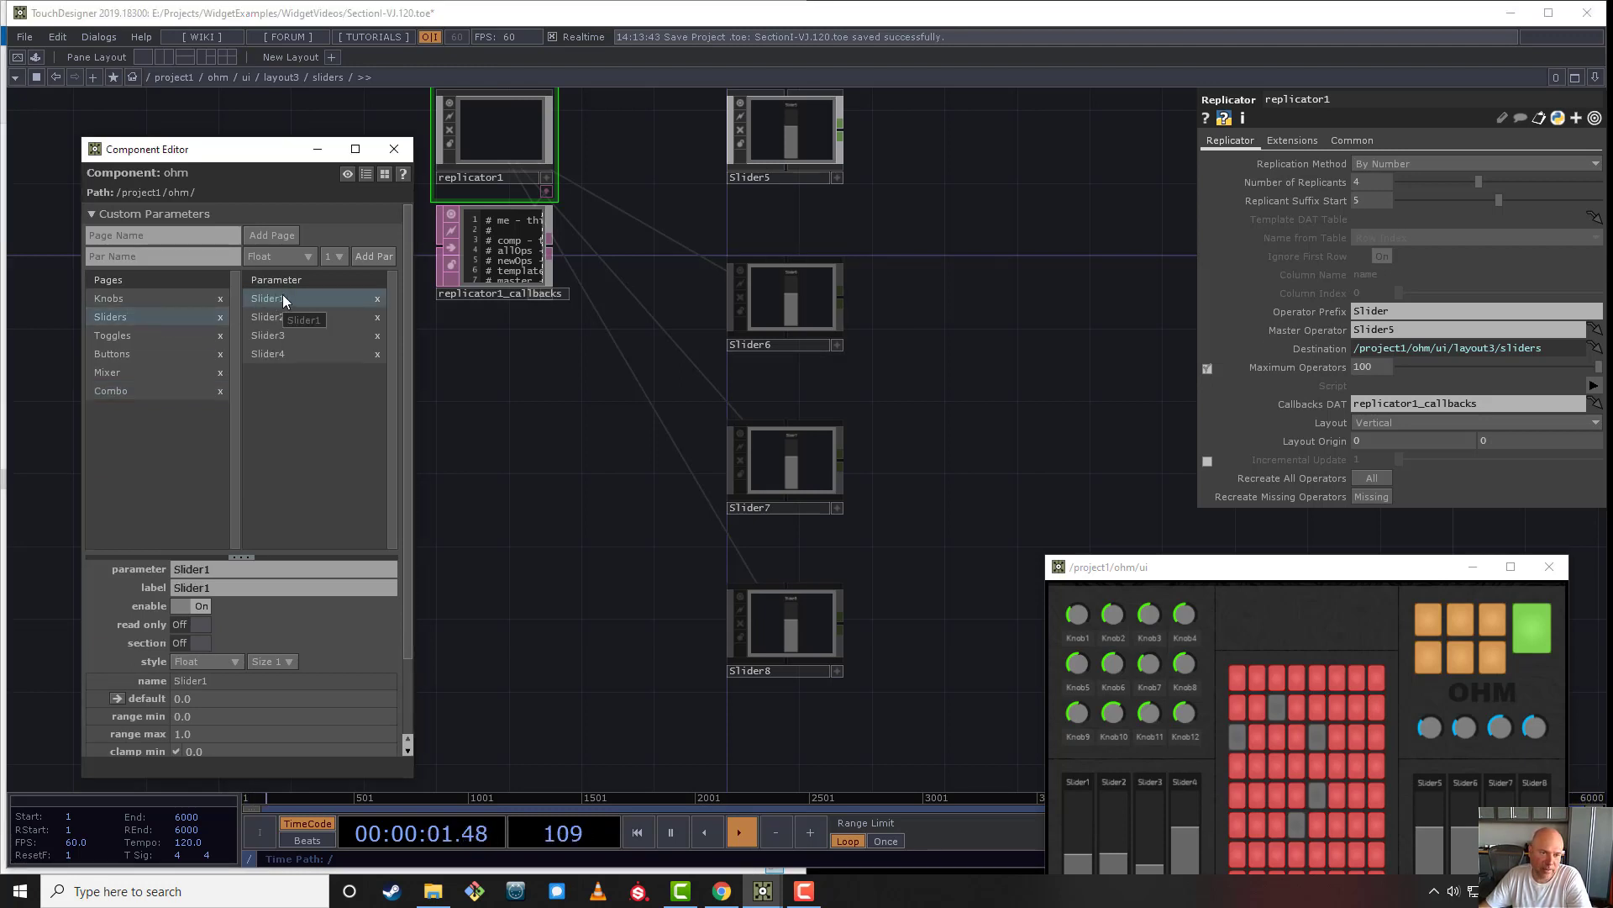
left_click(153, 374)
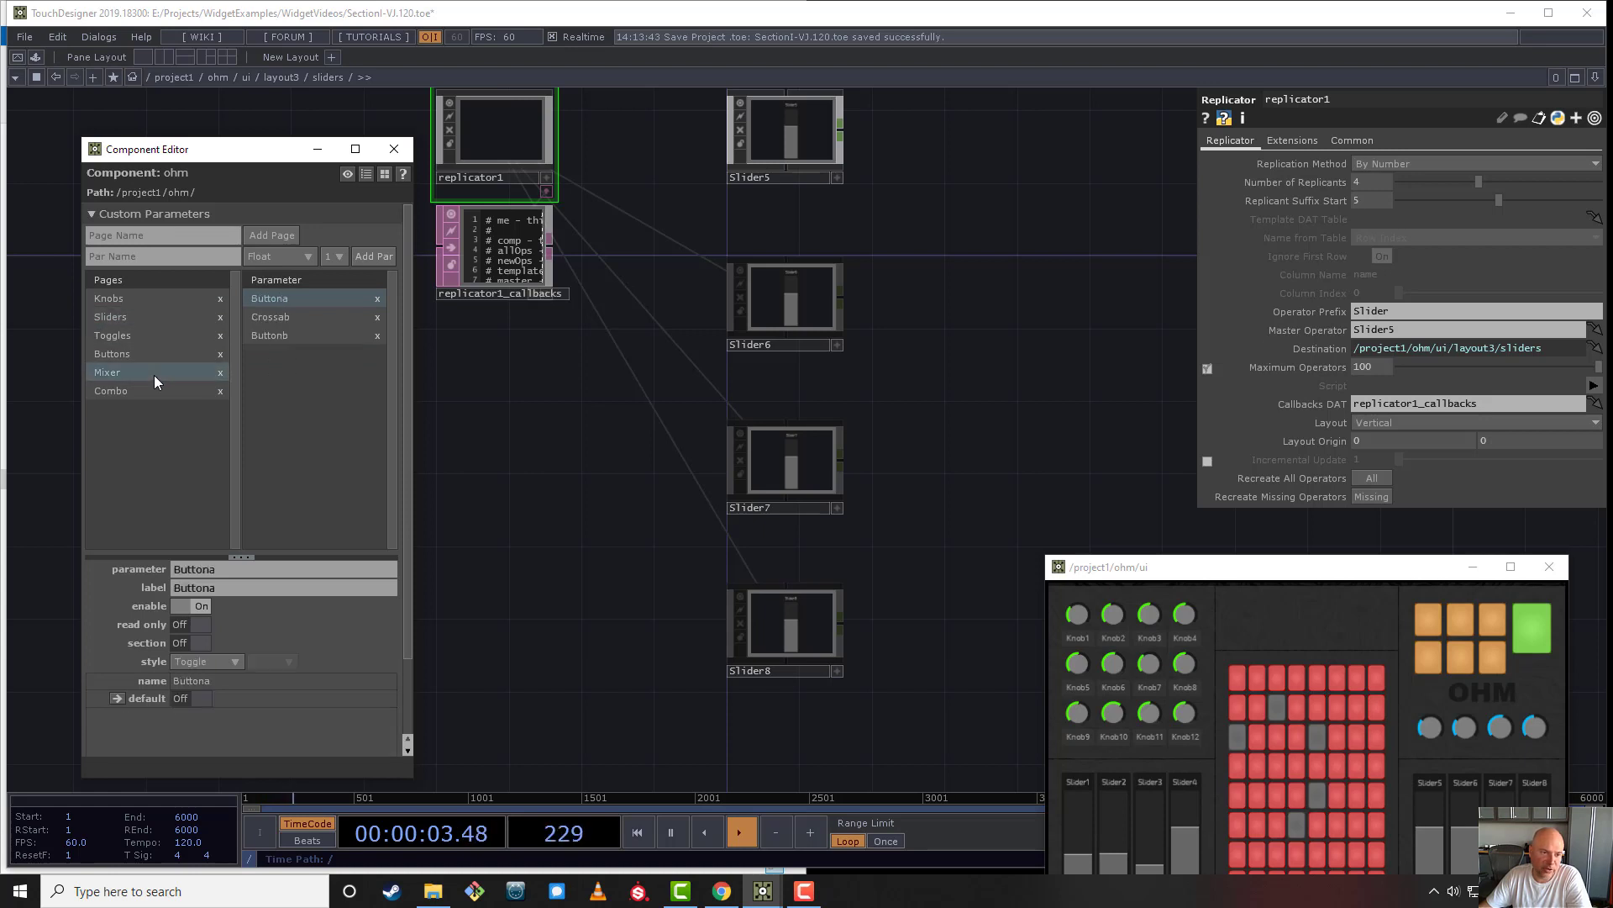
left_click(155, 392)
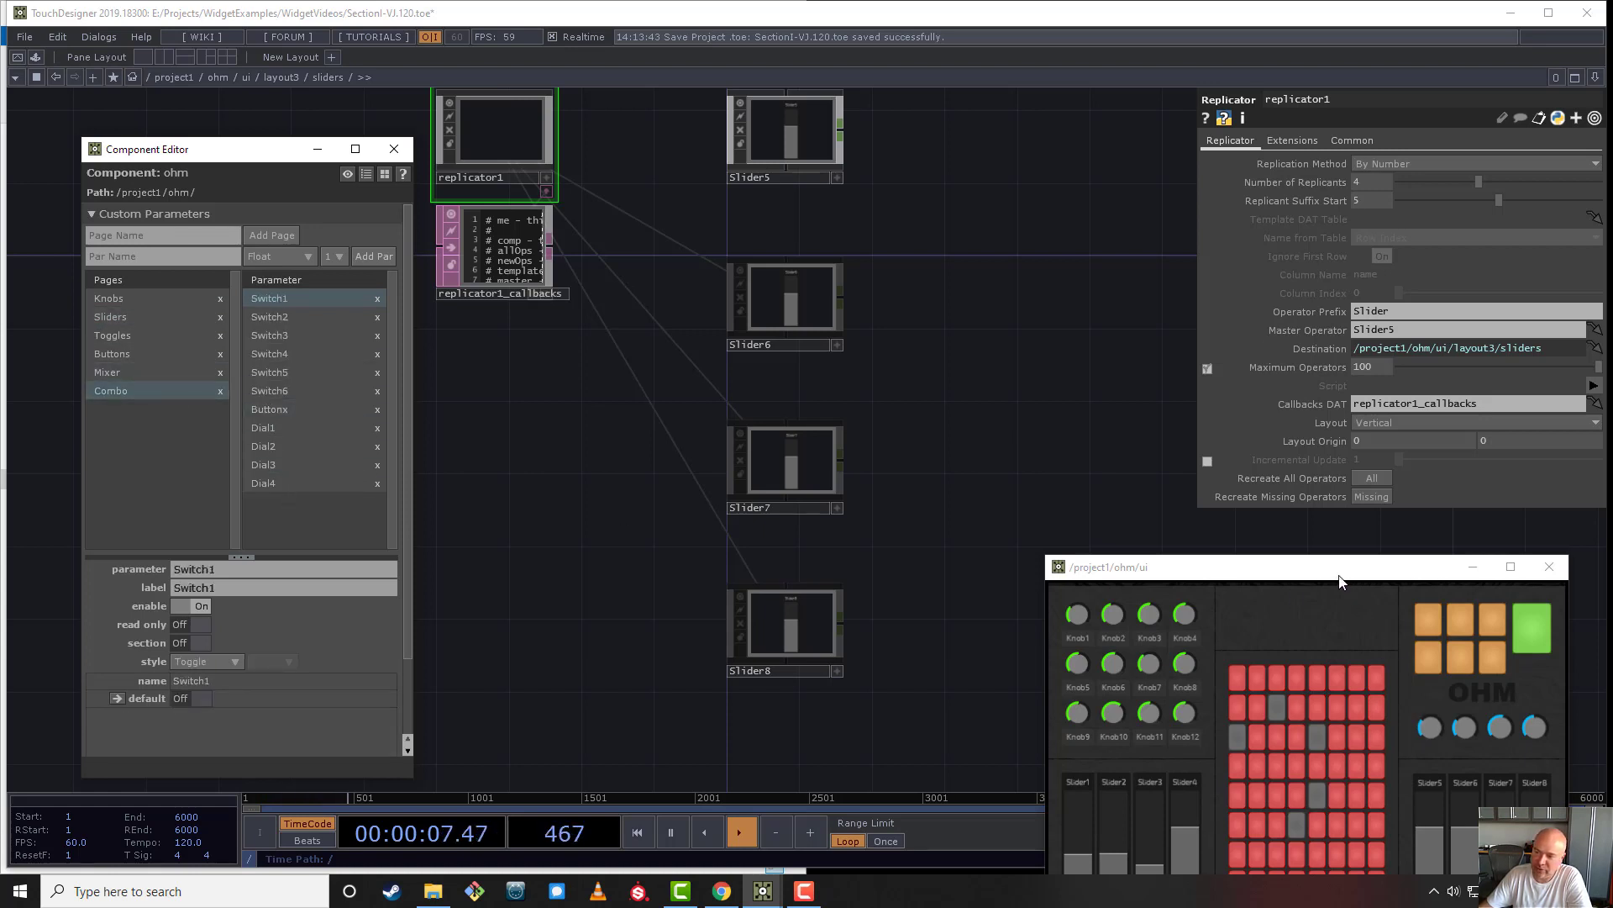
left_click_drag(1340, 578, 1109, 276)
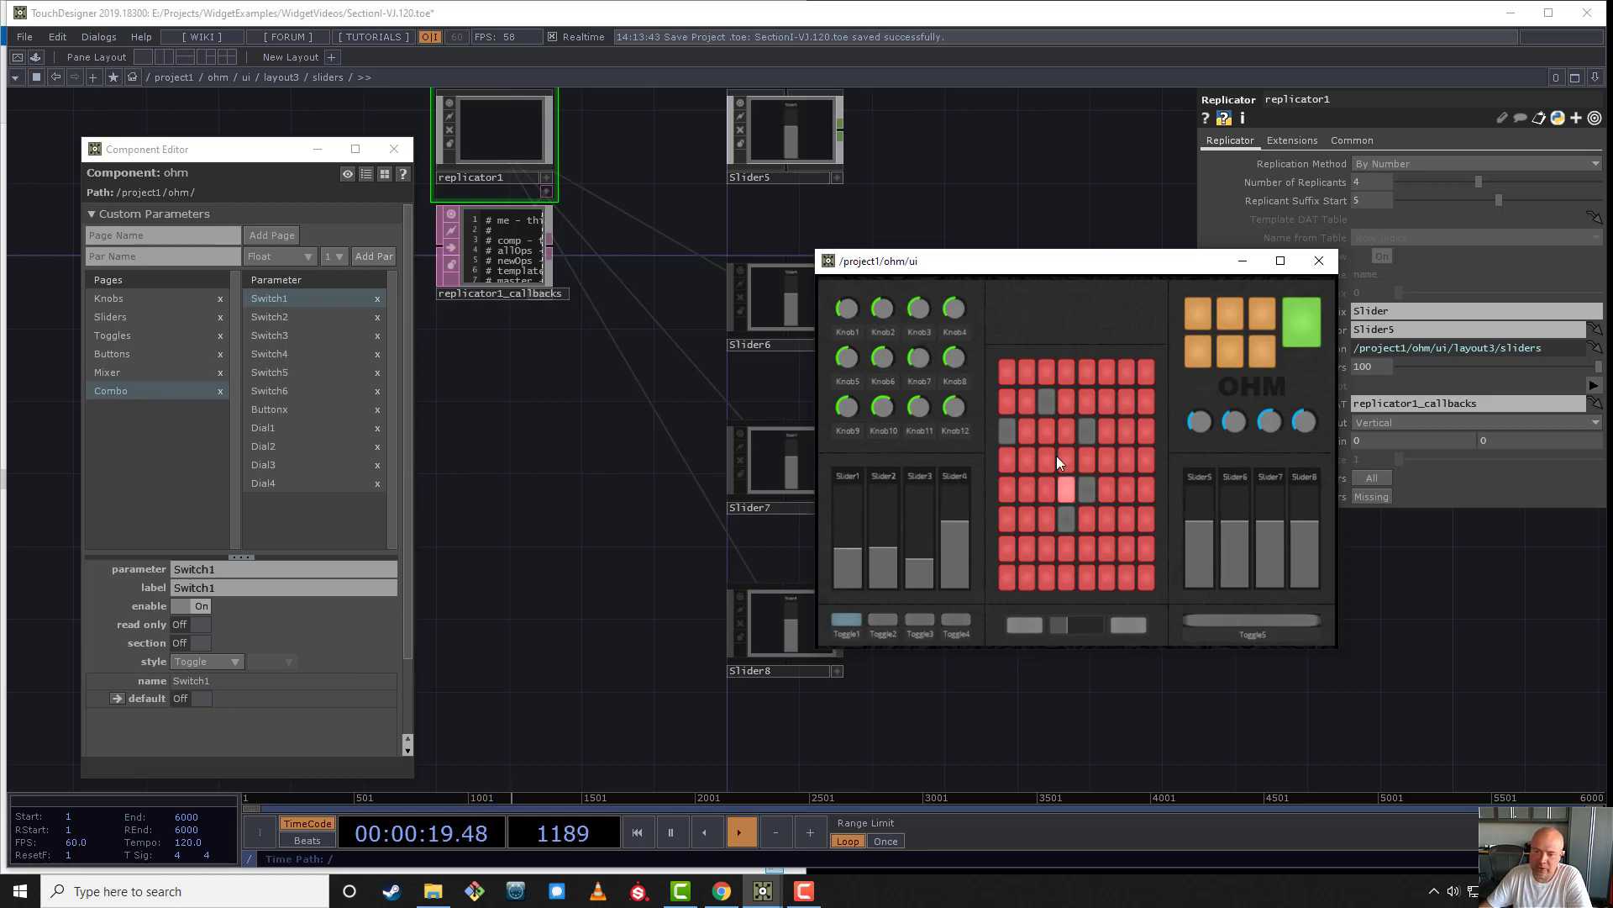
left_click_drag(1045, 269, 1289, 426)
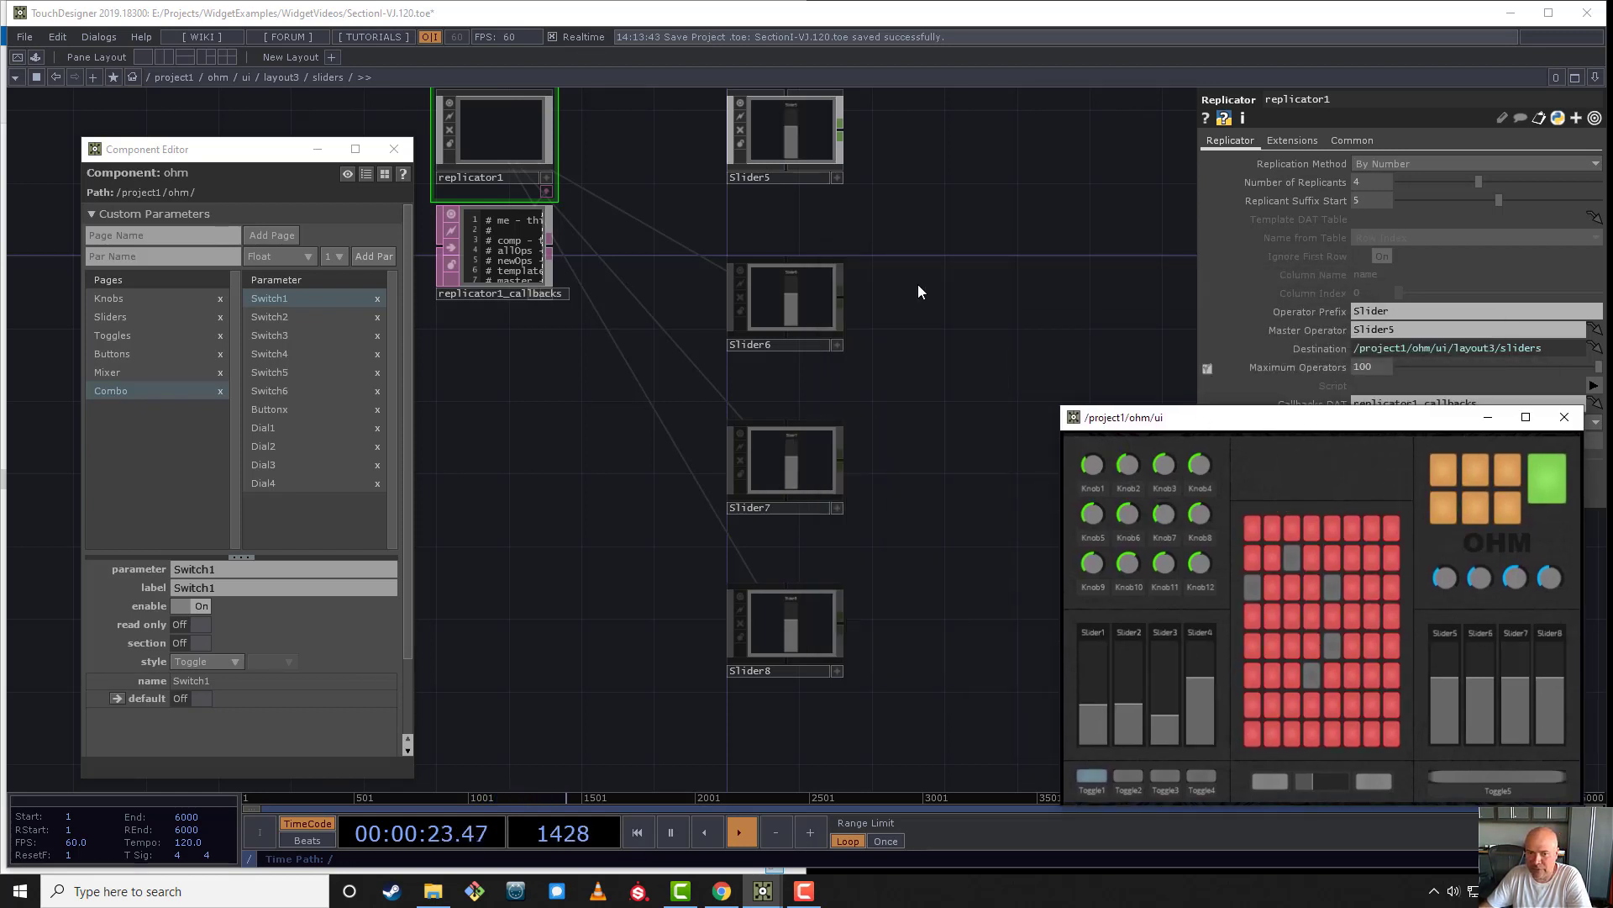
- Add the values of the Slider5 to Slider8 widgets to ohm's Sliders page as bound custom parameters, placed below Slider4
scroll(918, 284, "down", 2)
left_click(131, 316)
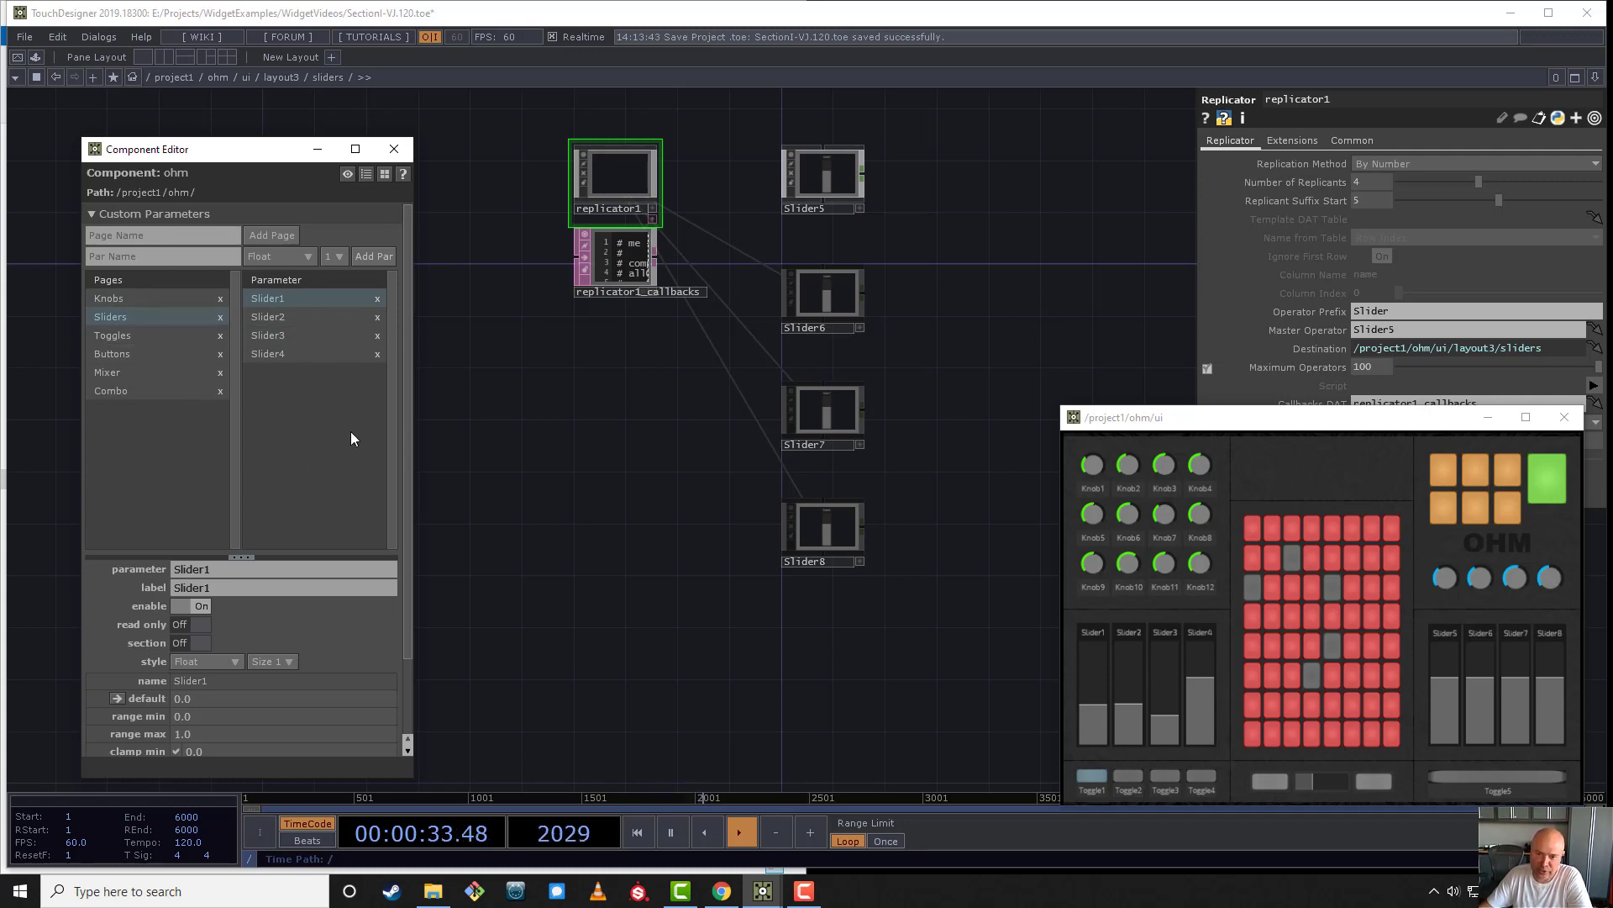
left_click_drag(895, 660, 308, 440)
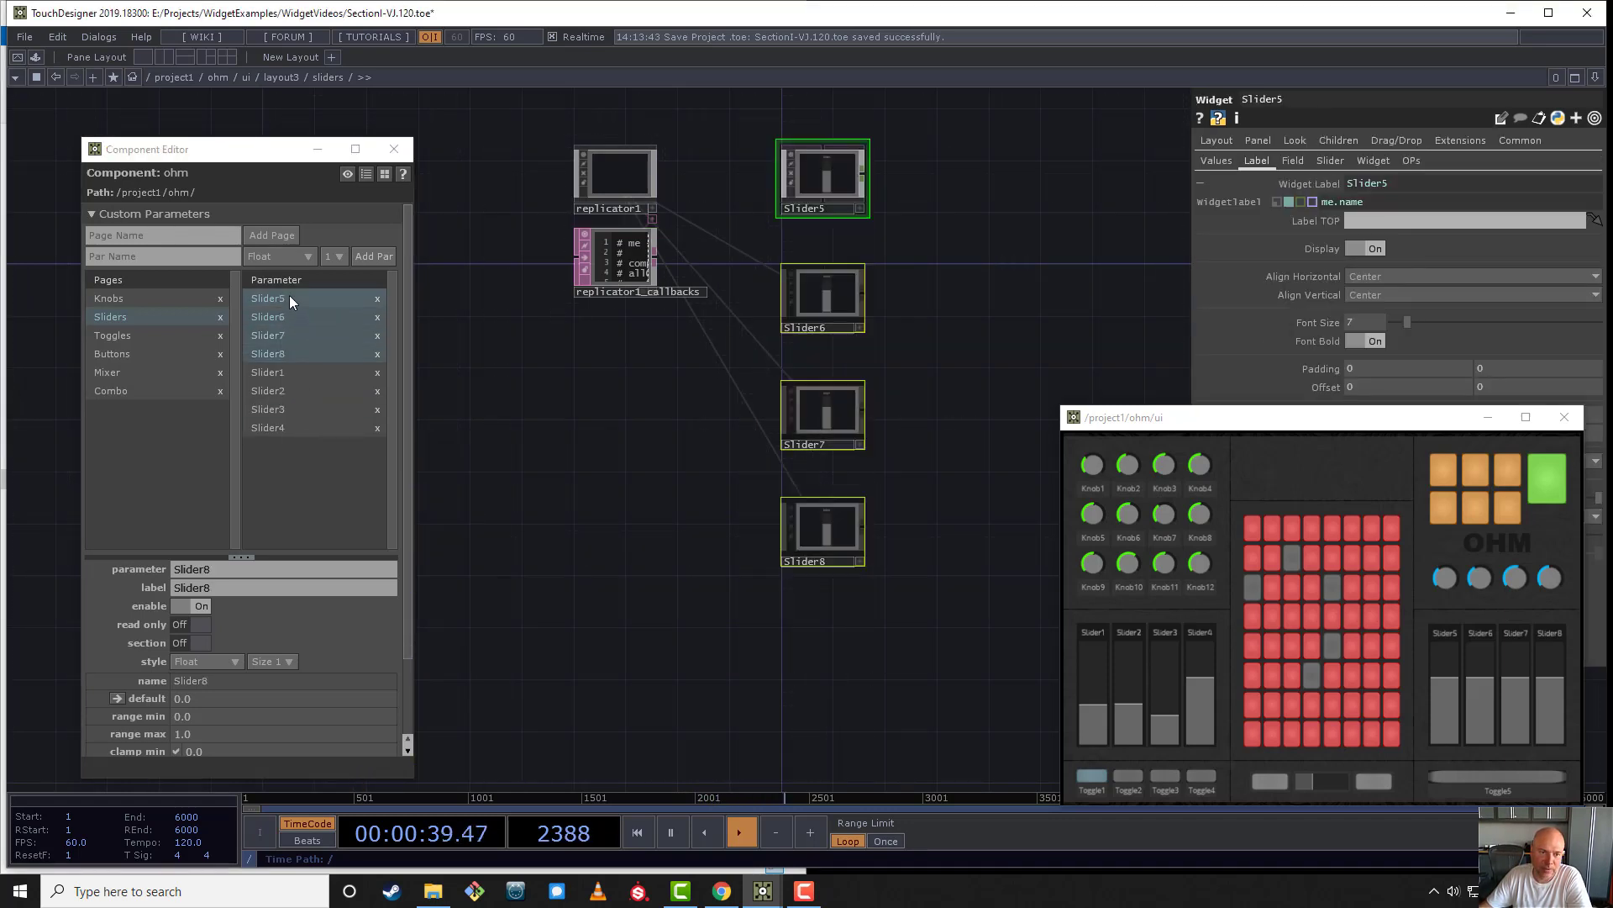
left_click_drag(289, 299, 290, 429)
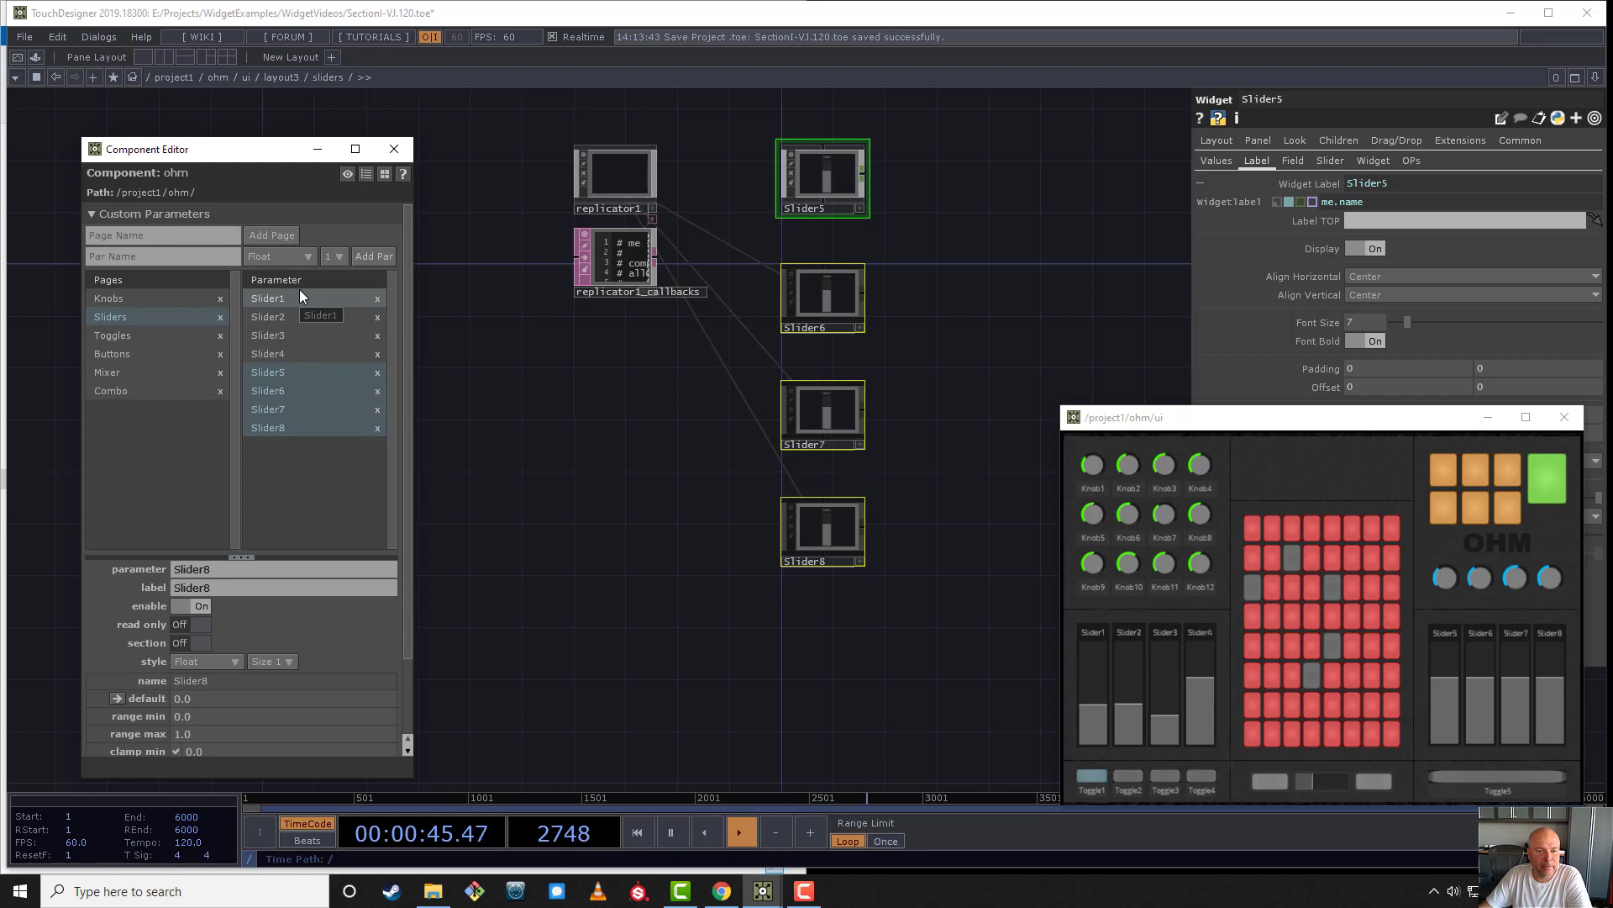
- Test the panel's sliders by raising Slider1 to about 0.58 and lowering Slider5 to about 0.51
left_click_drag(1294, 417, 1198, 243)
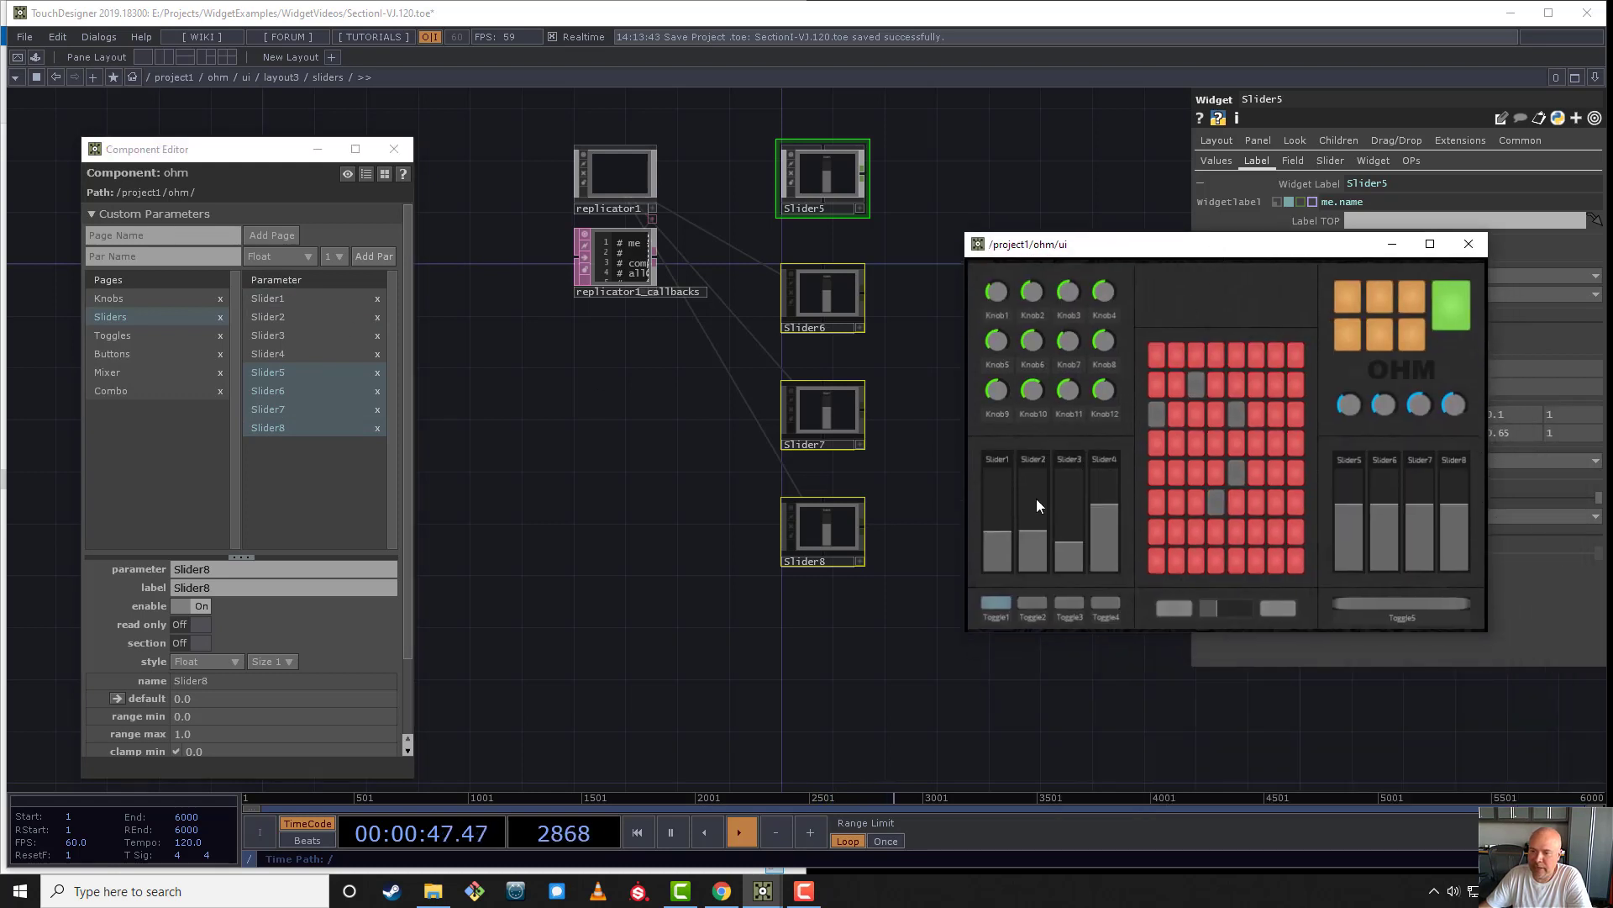
left_click_drag(1006, 476, 1003, 511)
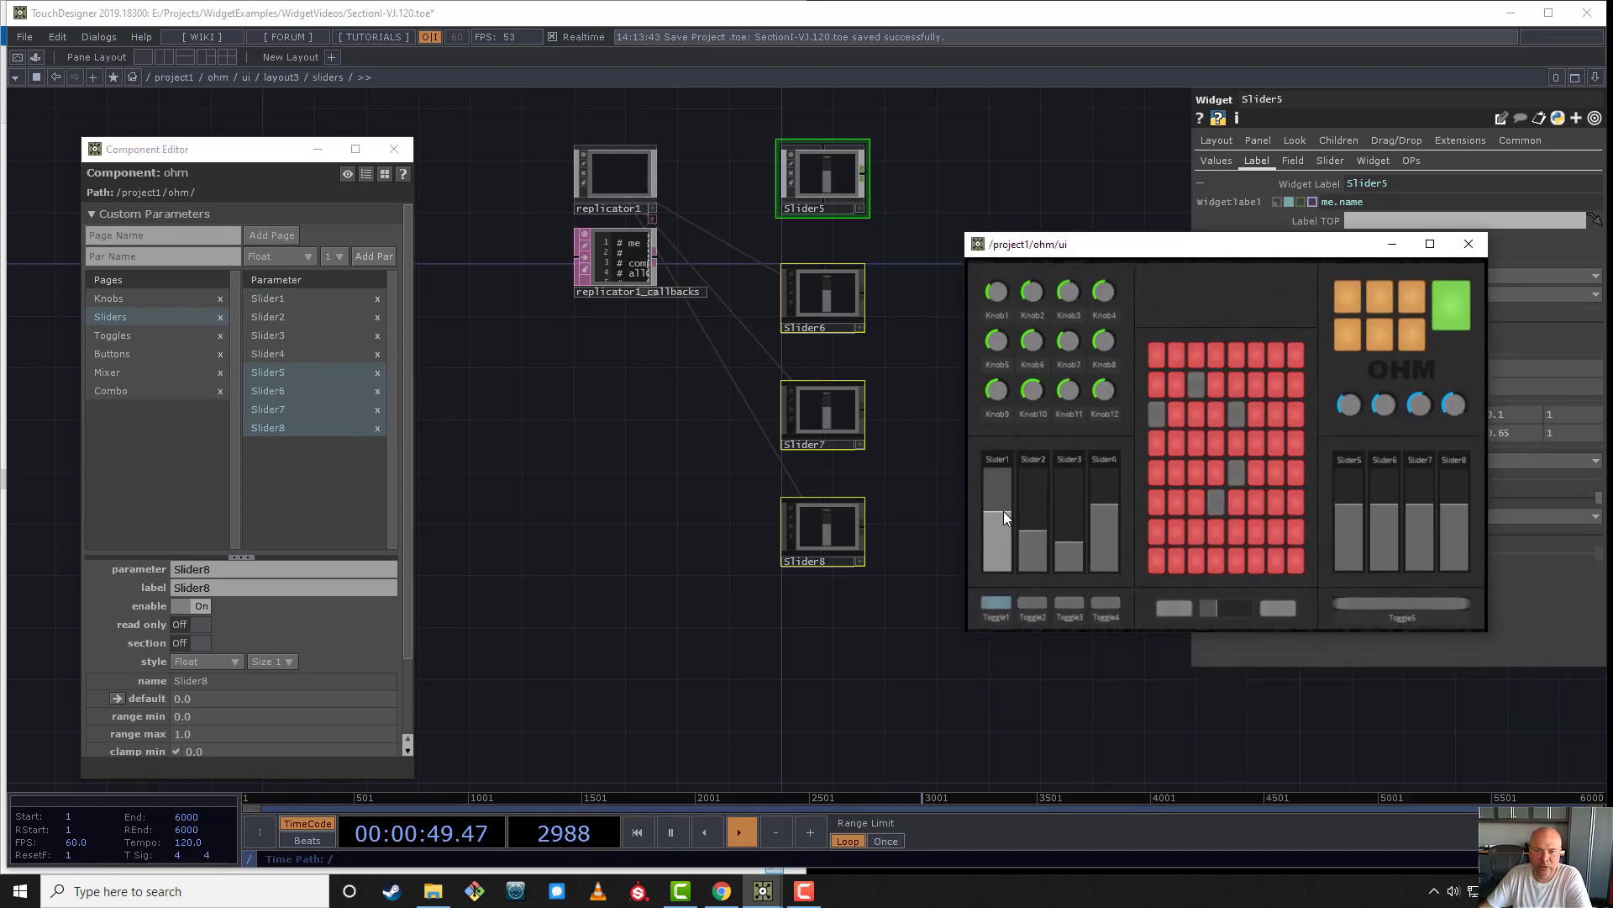
left_click_drag(1344, 531, 1345, 518)
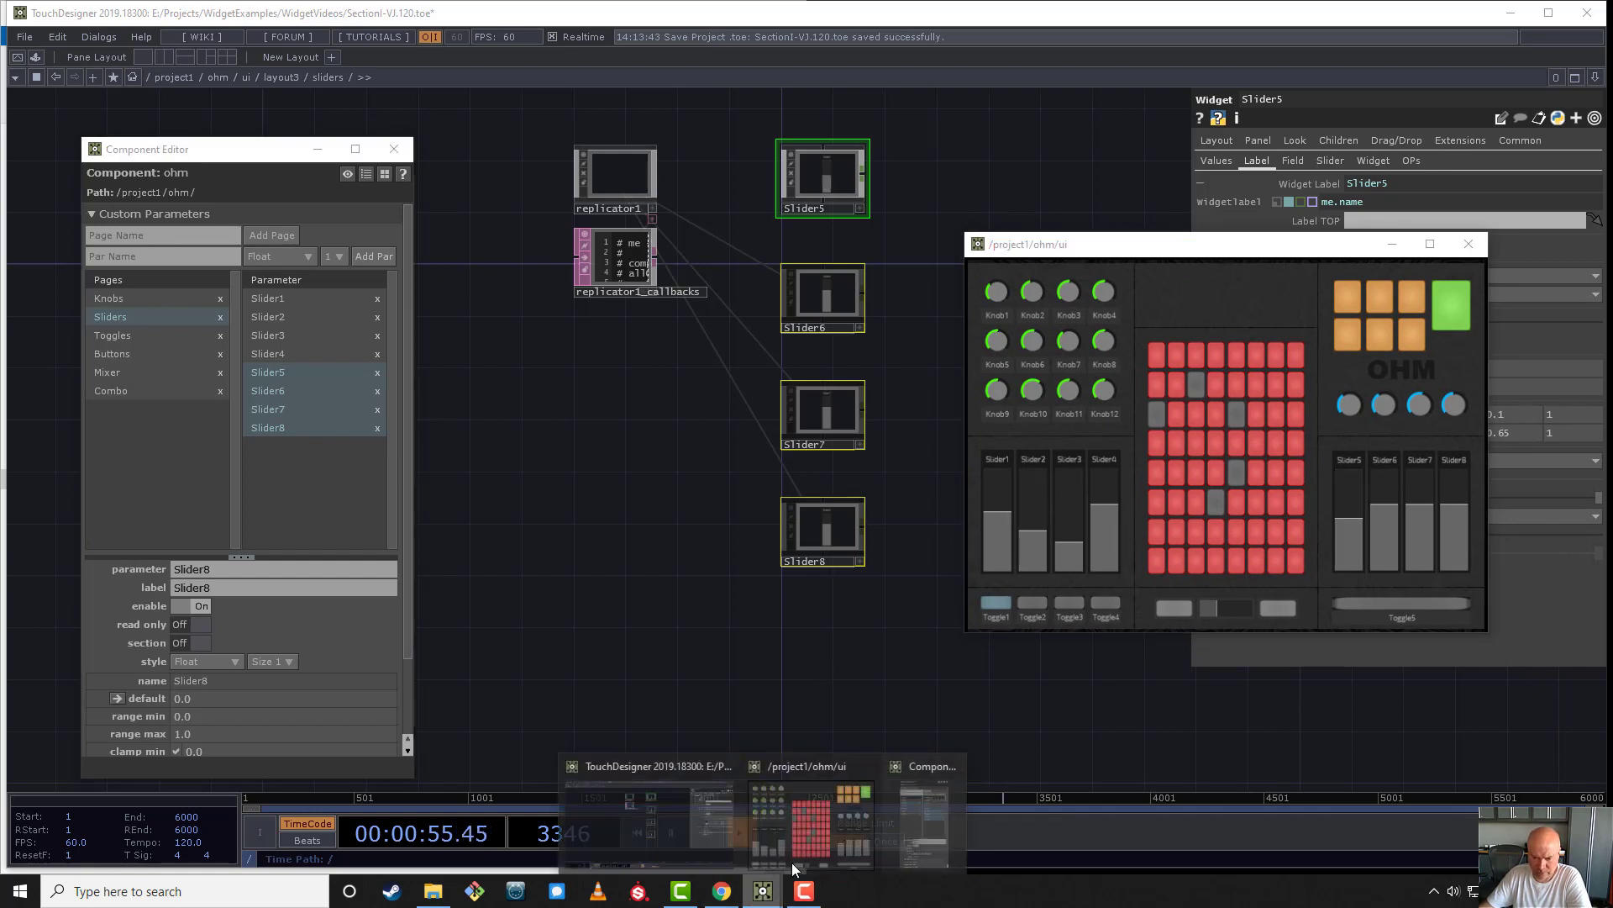
- Open ohm's parameters in a floating window beside the panel and show the Sliders page
mouse_move(763, 889)
left_click(819, 846)
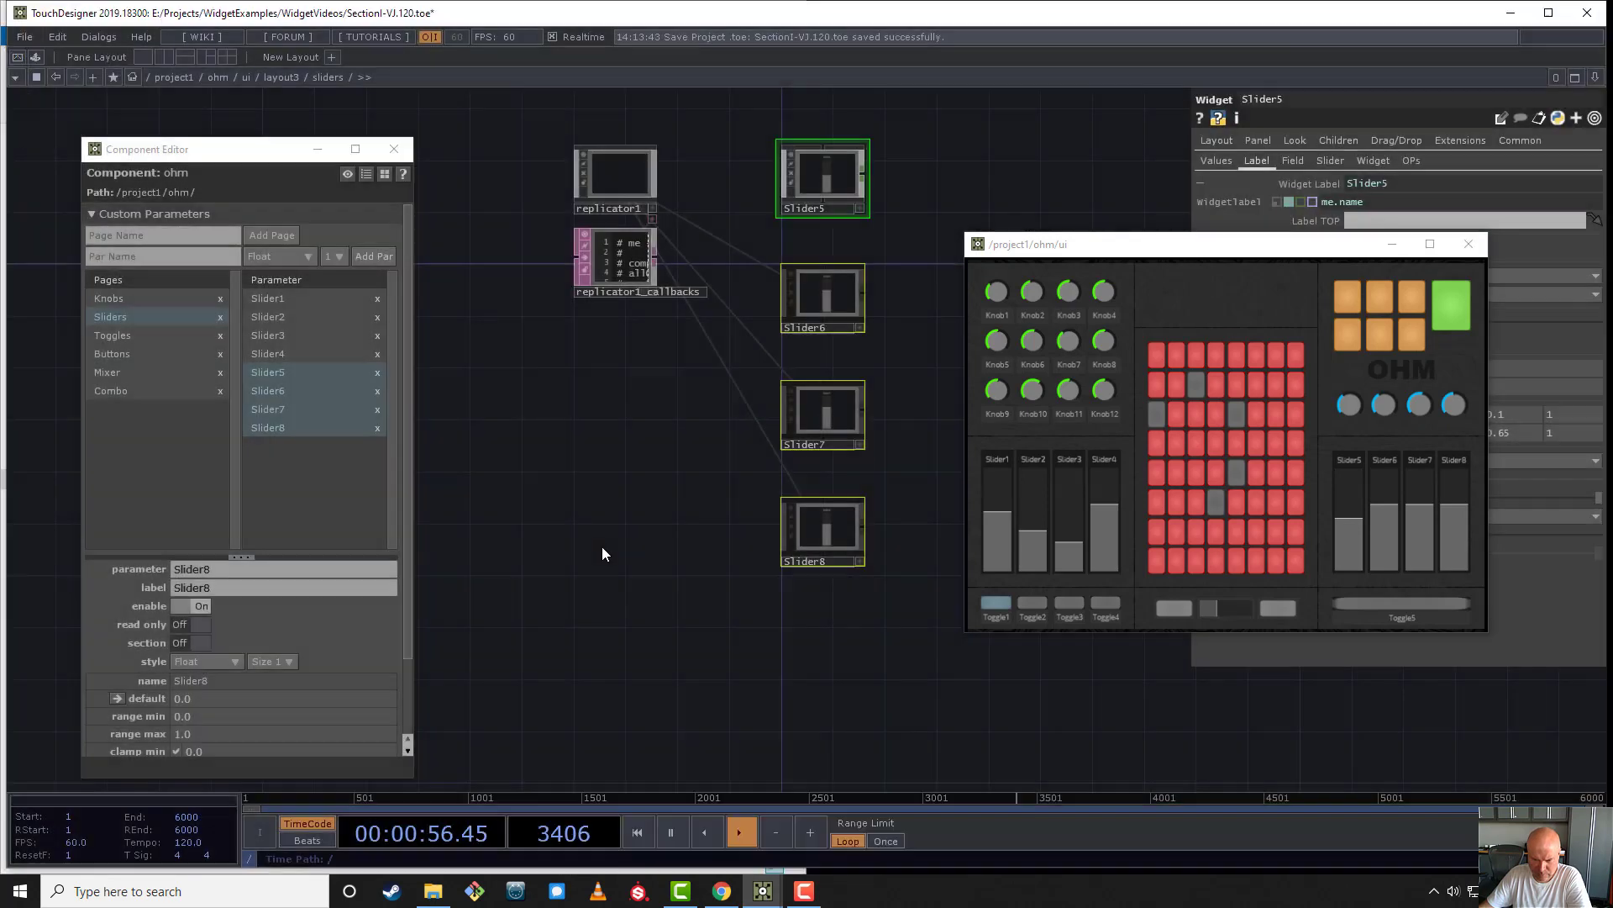
right_click(214, 74)
left_click(274, 10)
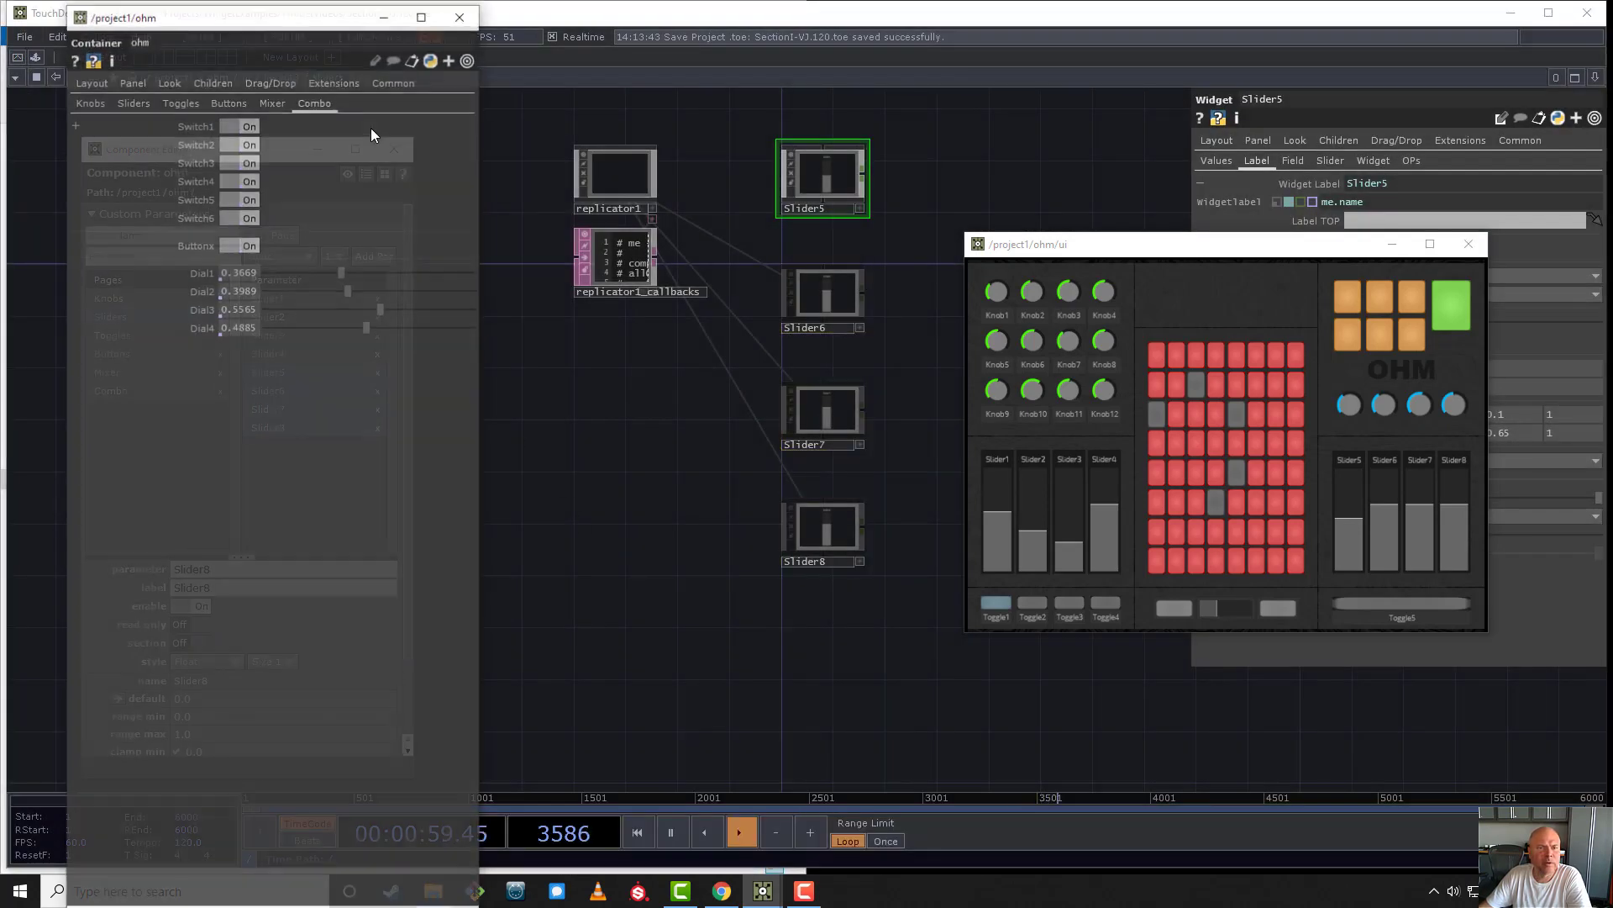
left_click_drag(235, 16, 619, 287)
left_click(518, 373)
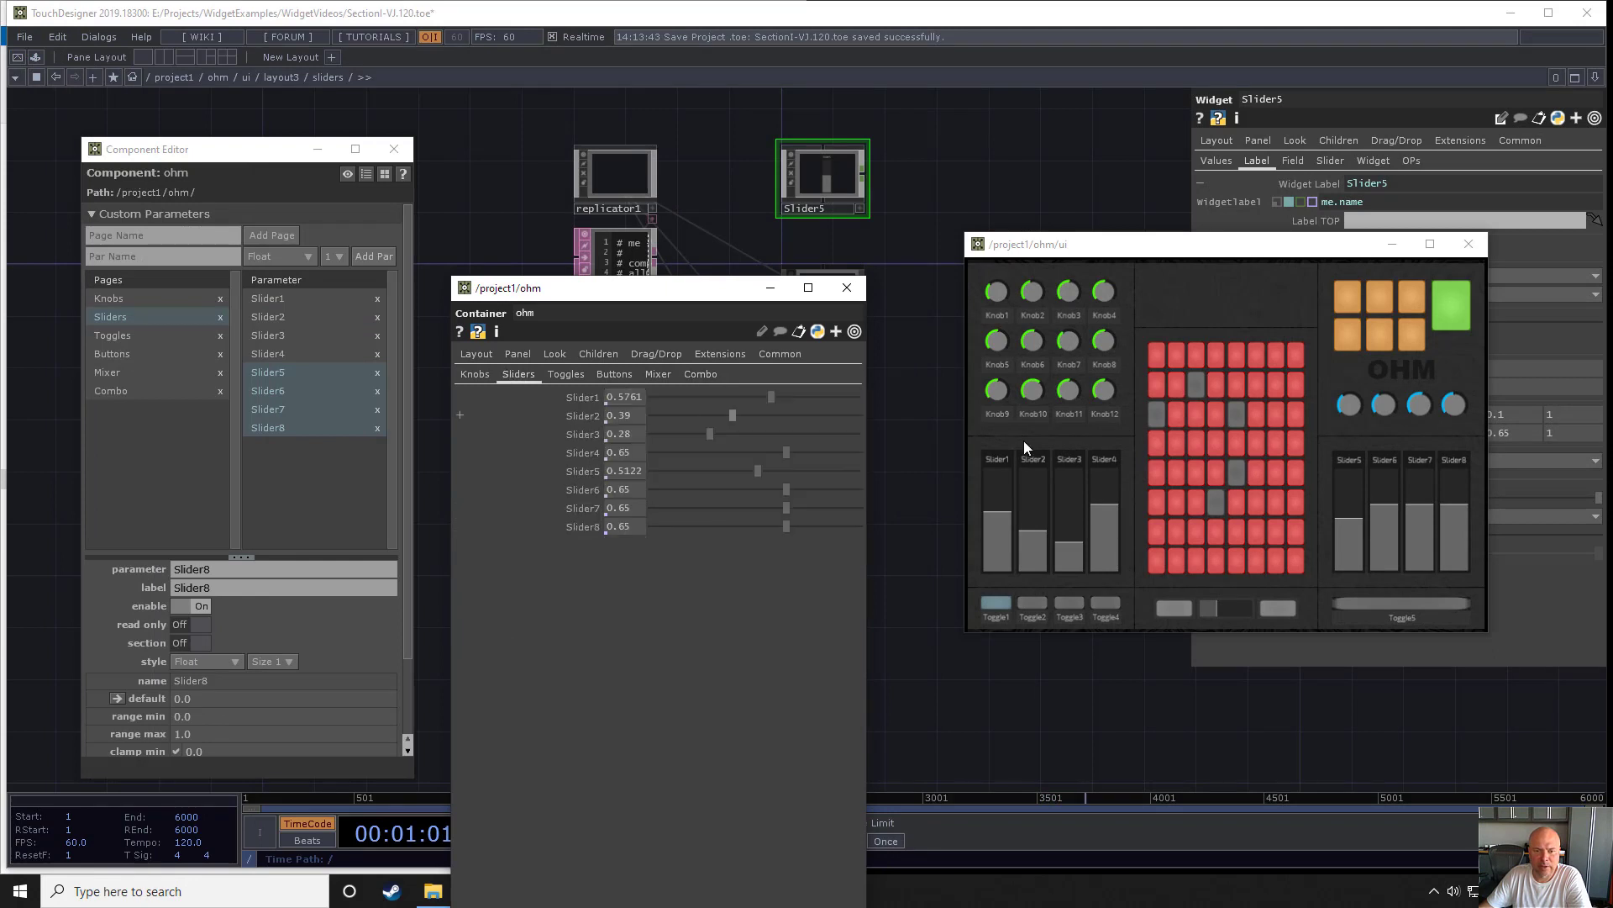
- Test the panel by lowering Slider6 to about 0.38 and raising Slider2 to about 0.58, and clear ohm's parameter window off the network
left_click(1383, 531)
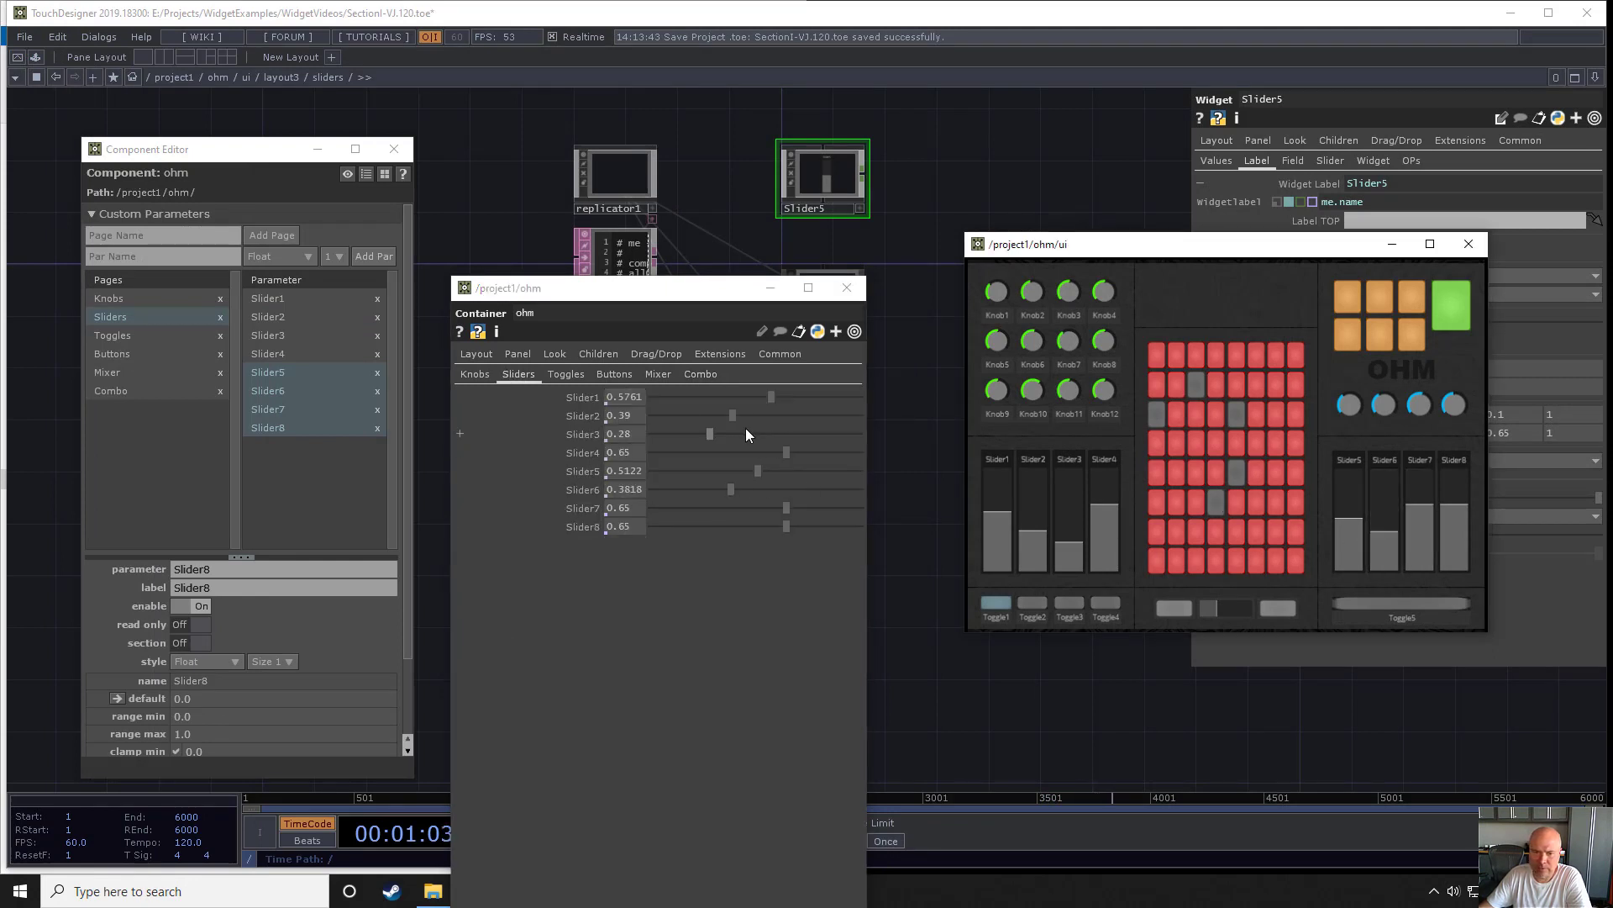
left_click(1020, 511)
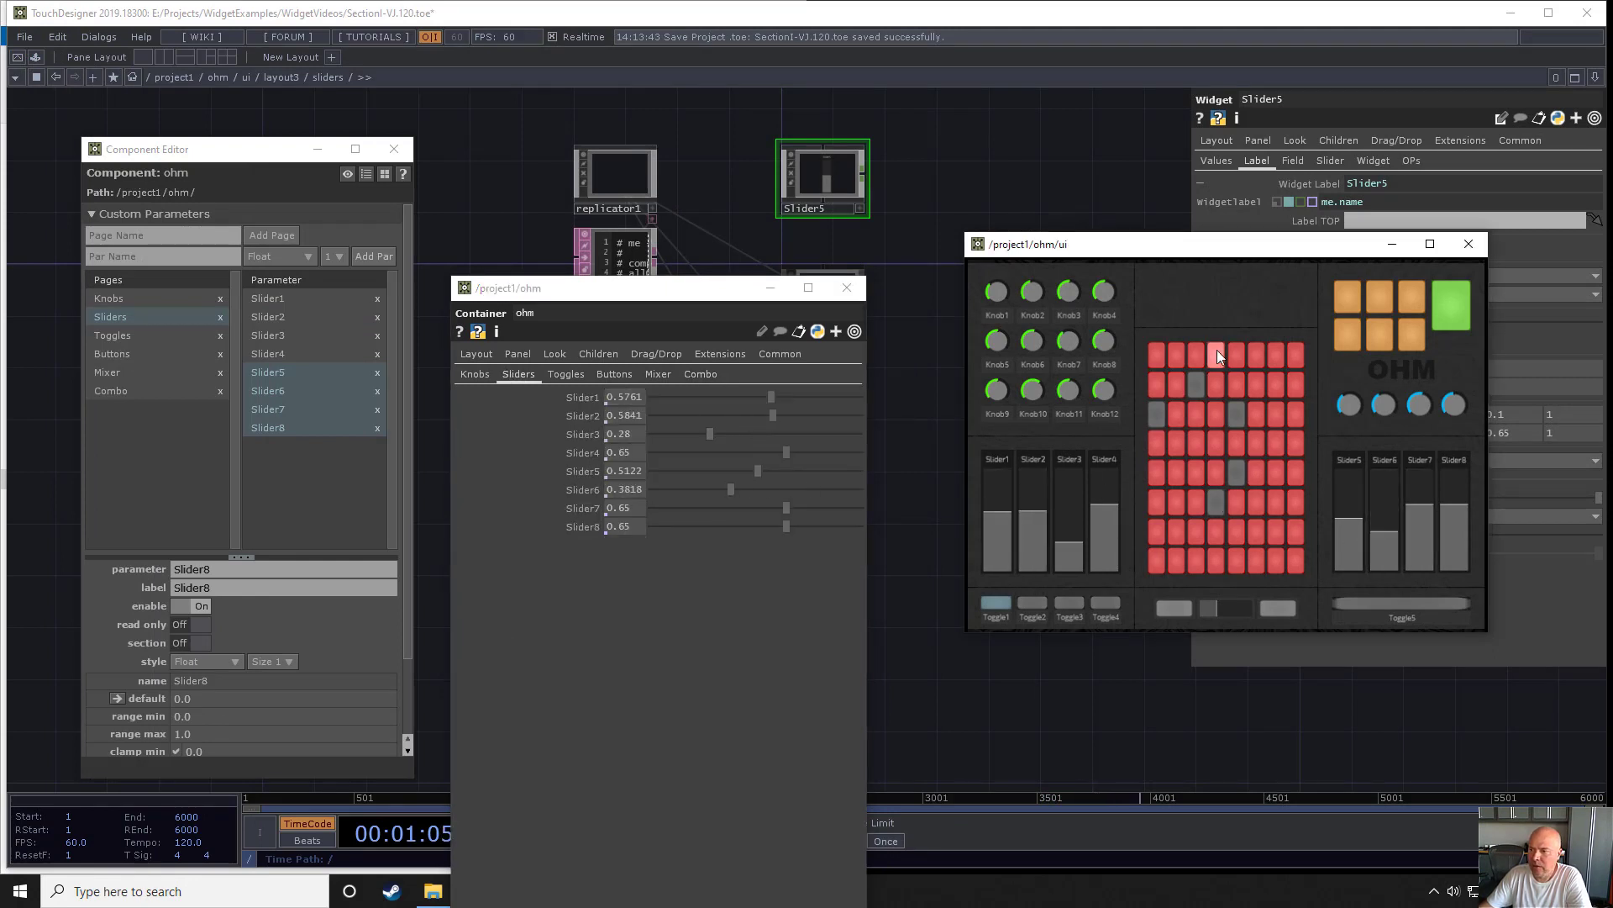
left_click_drag(721, 292, 468, 622)
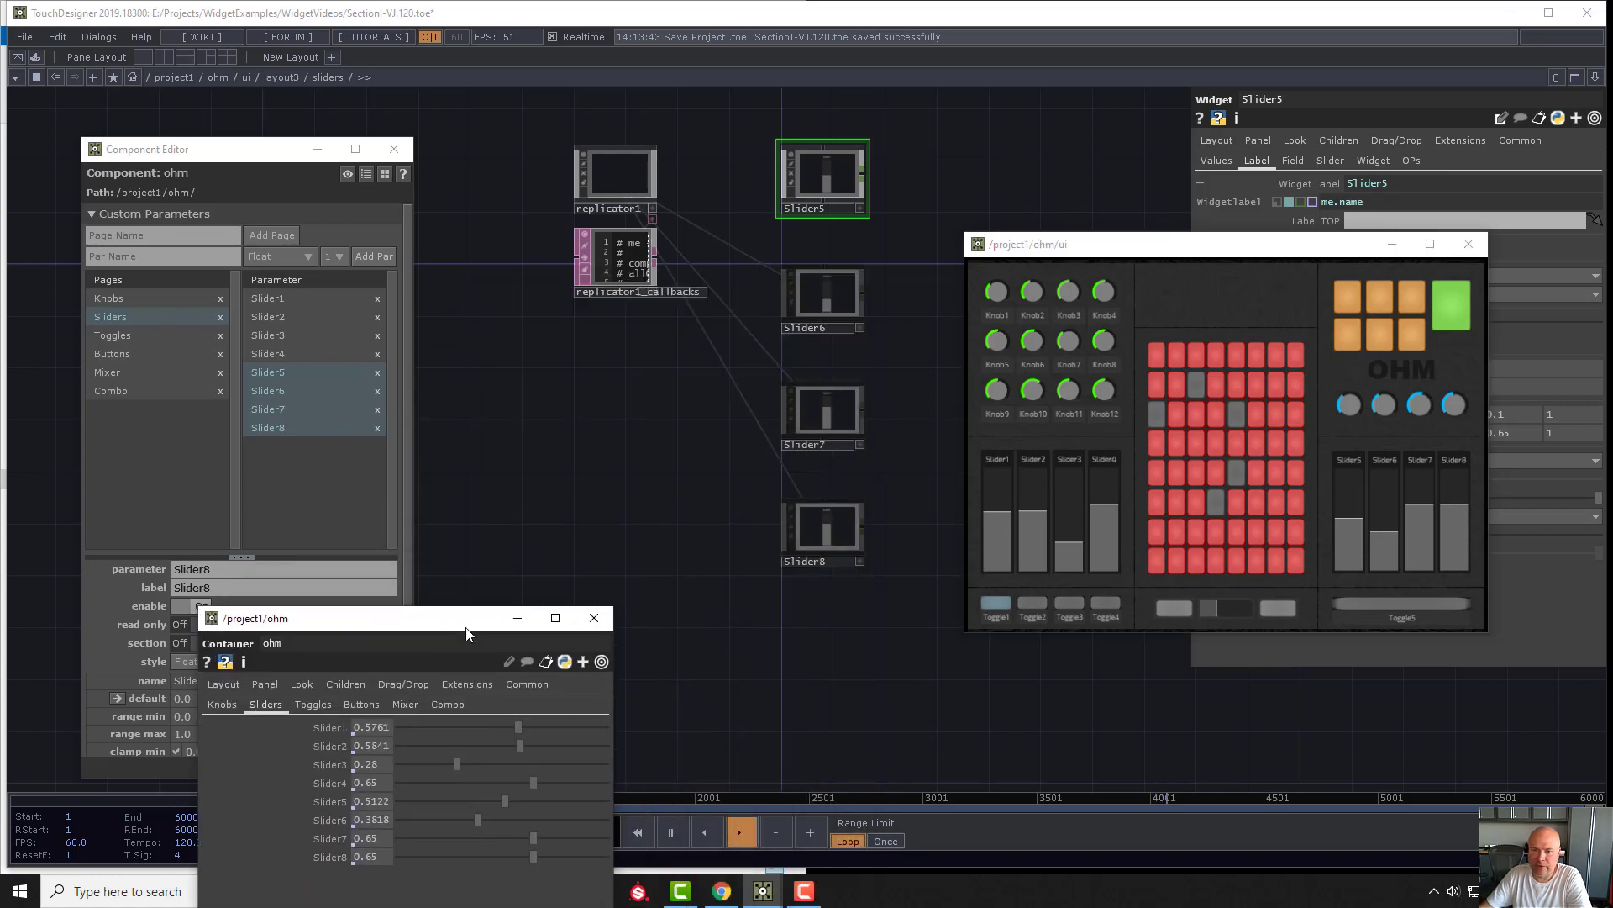
- Add a Replicator beside Toggle5 inside layout3's toggles container and uncover its parameters
key("u")
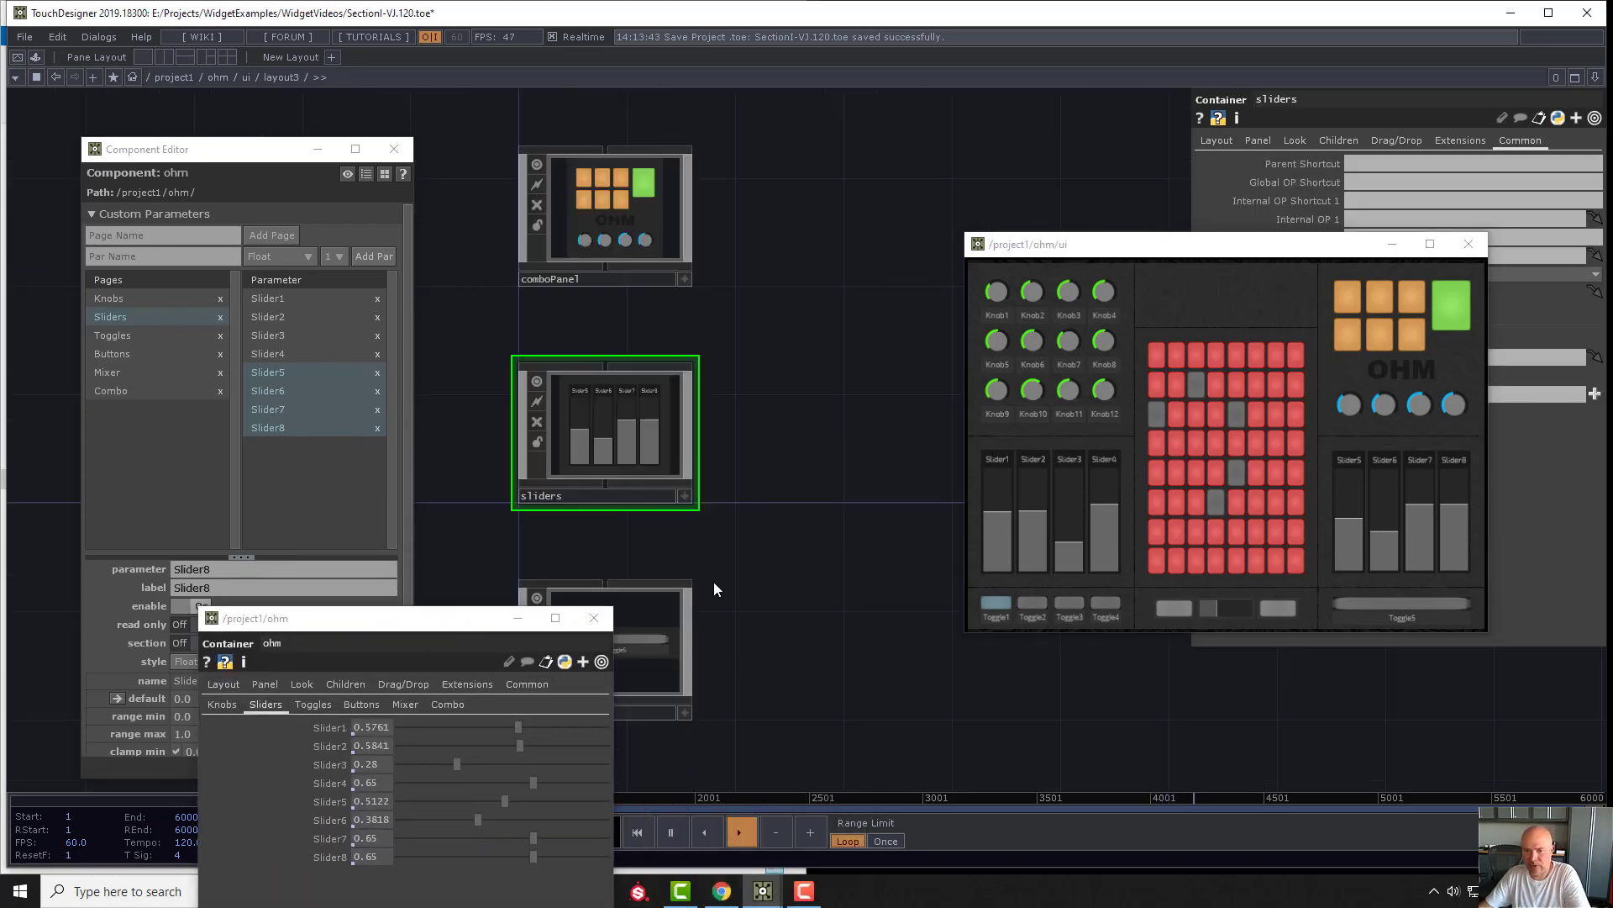
left_click(653, 663)
key("i")
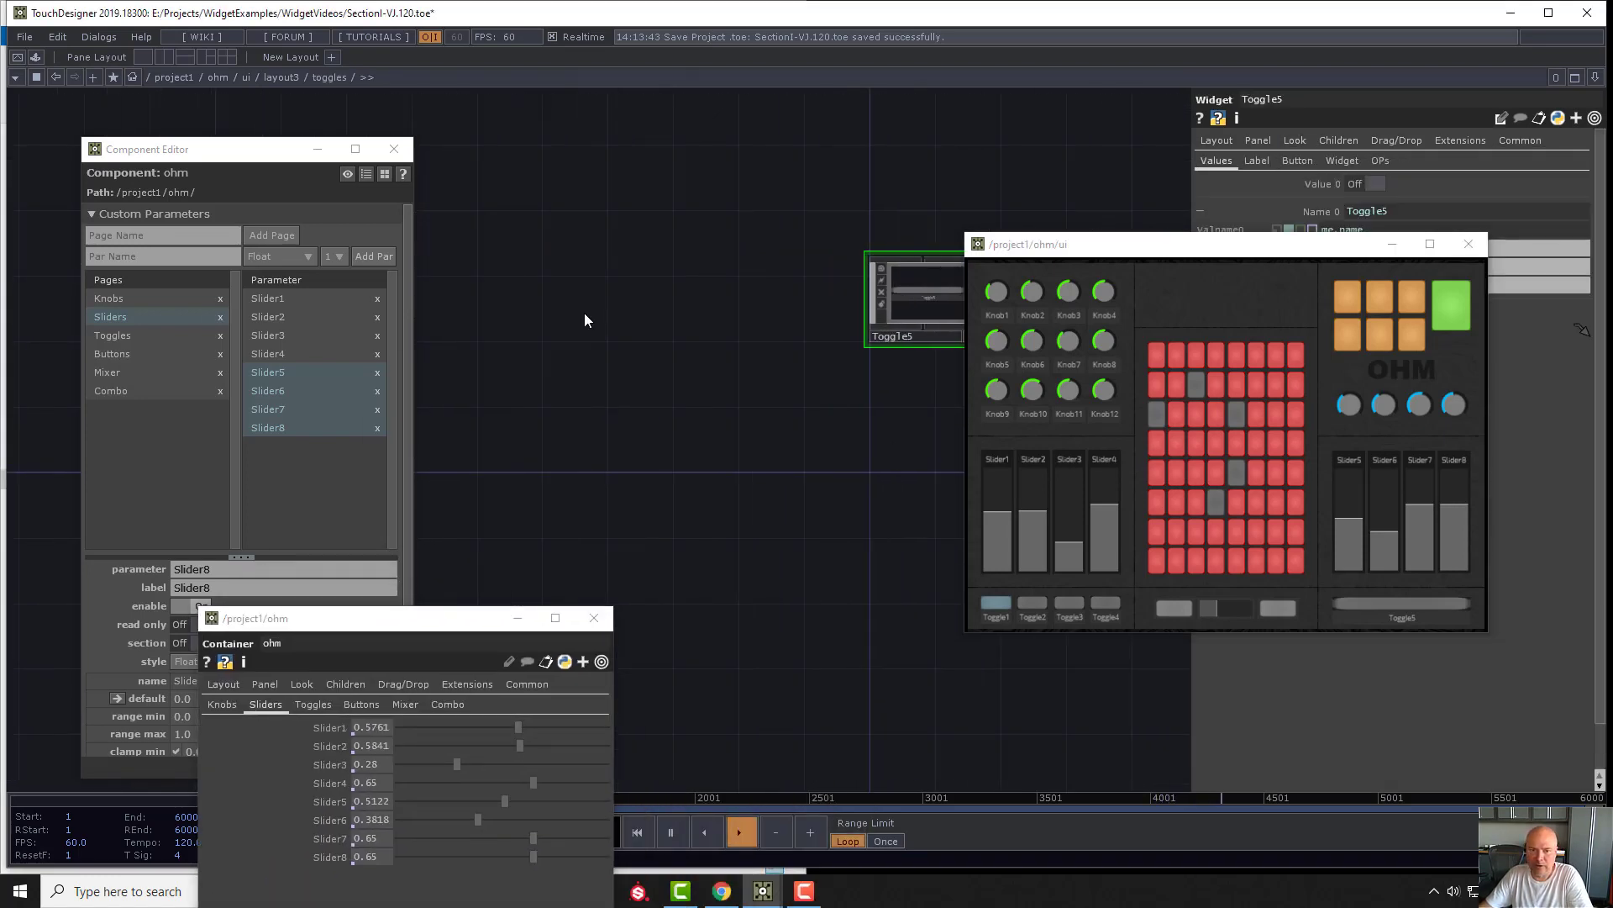
key("Tab")
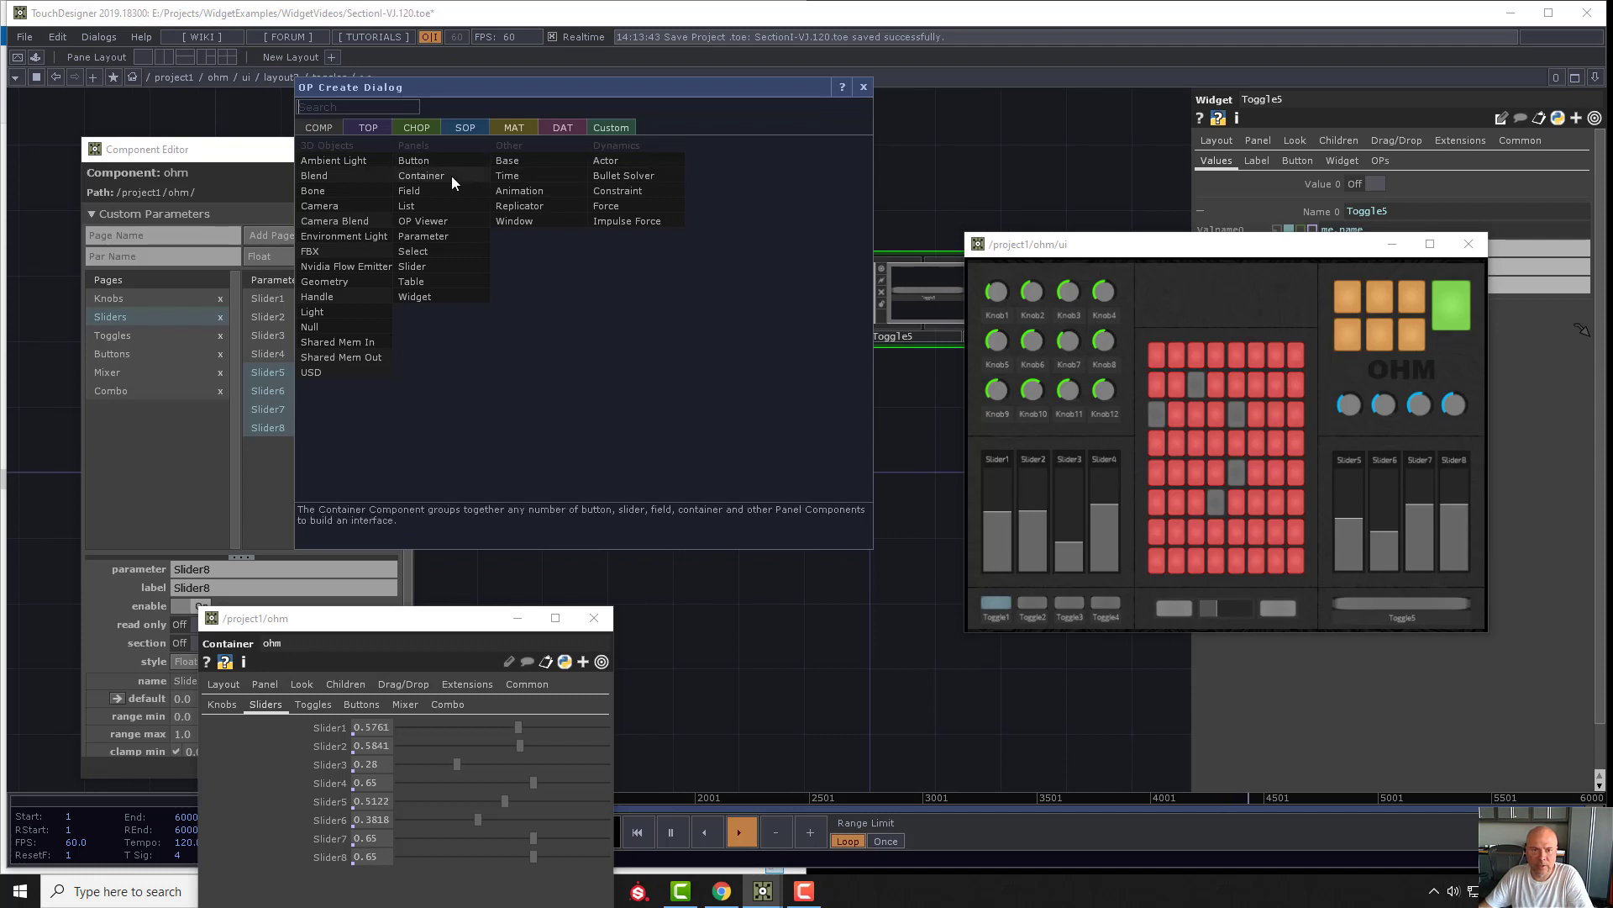
left_click(524, 205)
left_click(718, 300)
left_click_drag(1118, 243, 1116, 456)
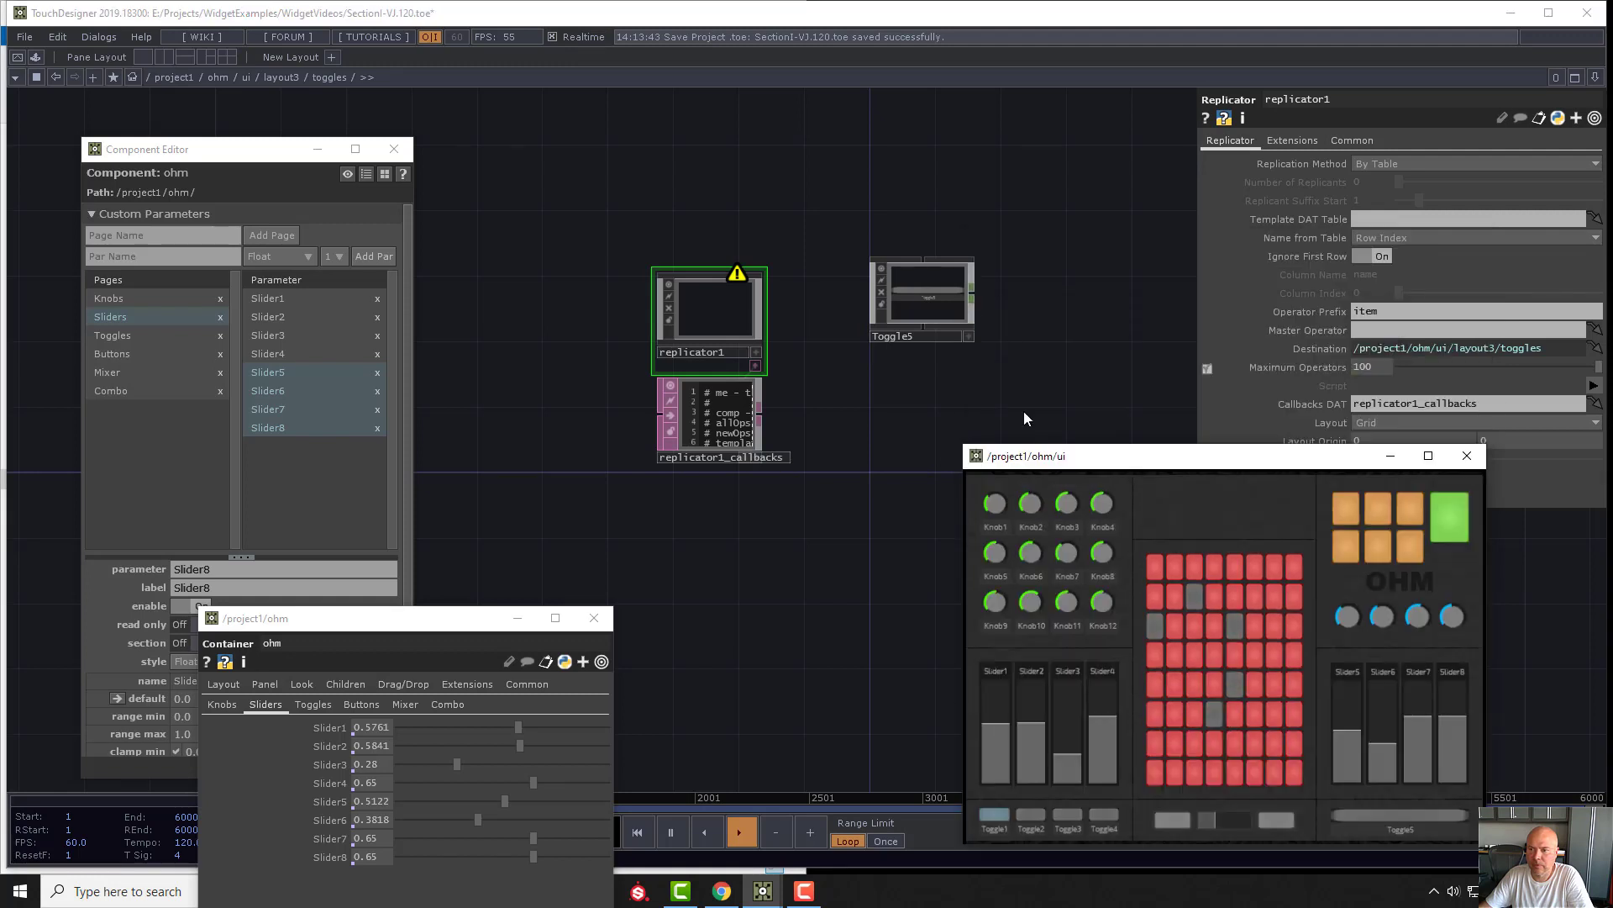
- Set the toggles replicator's replication method to By Number and its layout to Vertical
left_click(1397, 166)
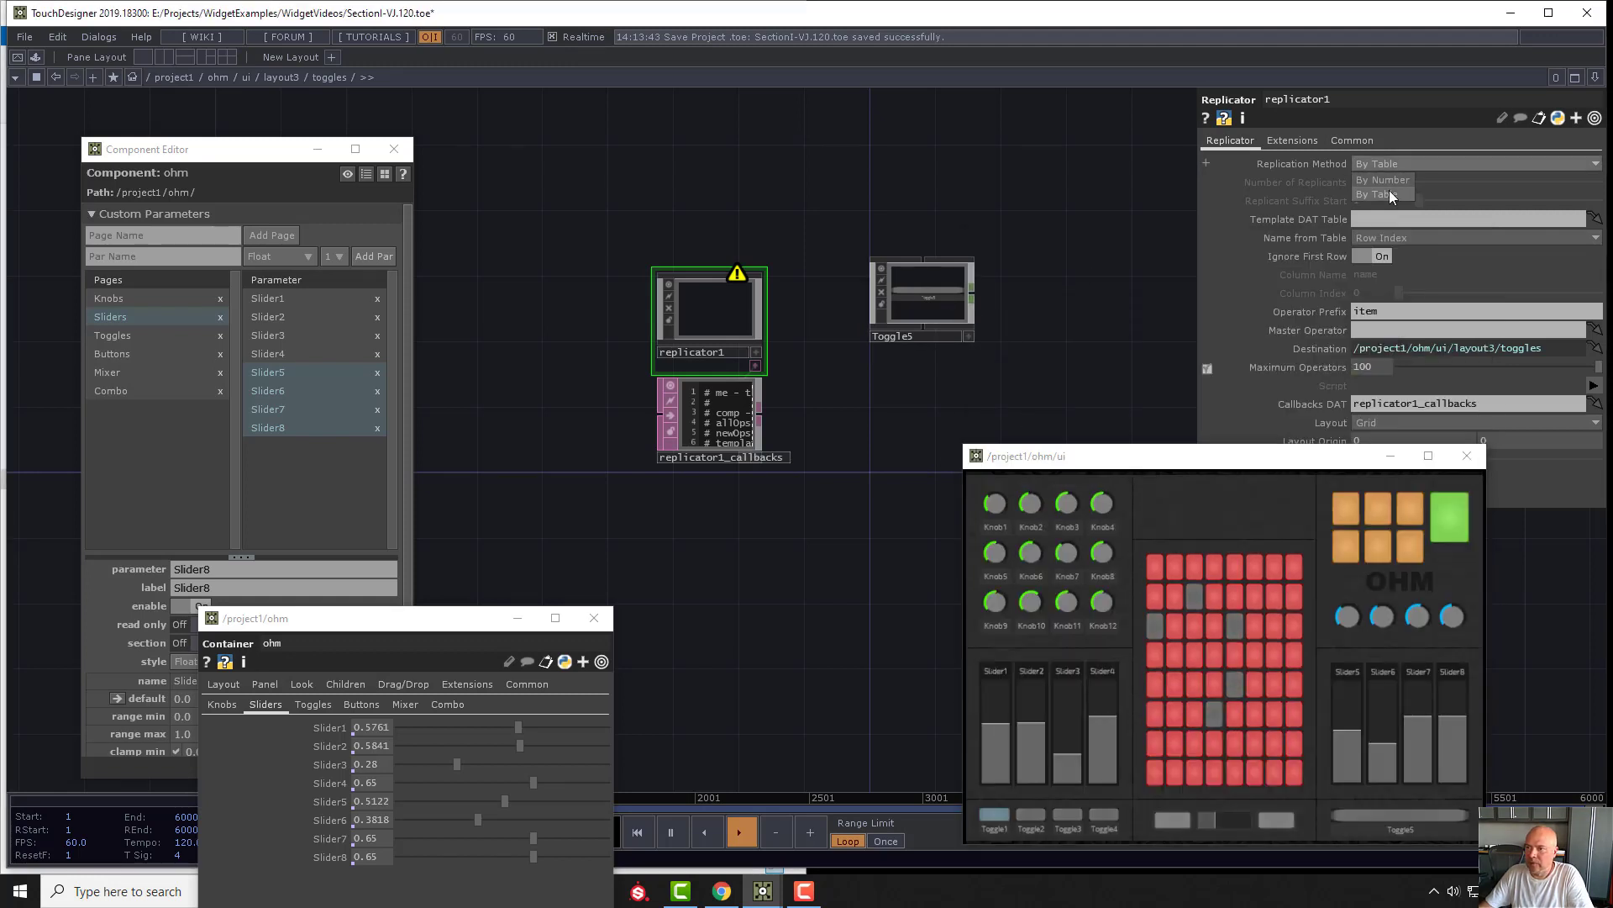
left_click(1407, 181)
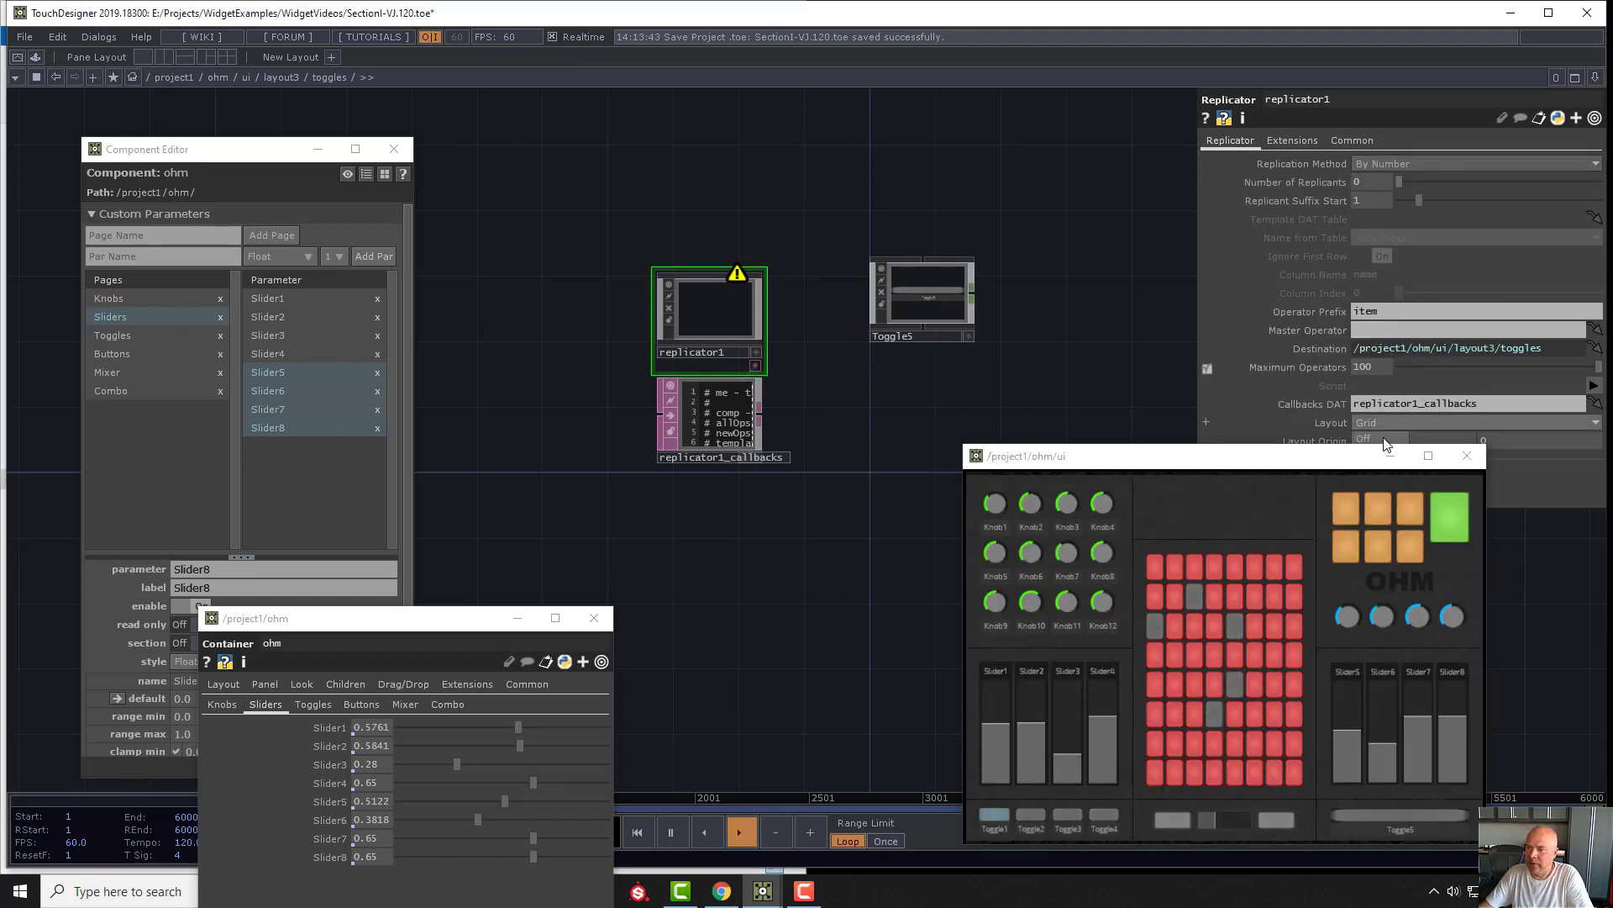
left_click_drag(1359, 461, 1357, 578)
left_click(1368, 421)
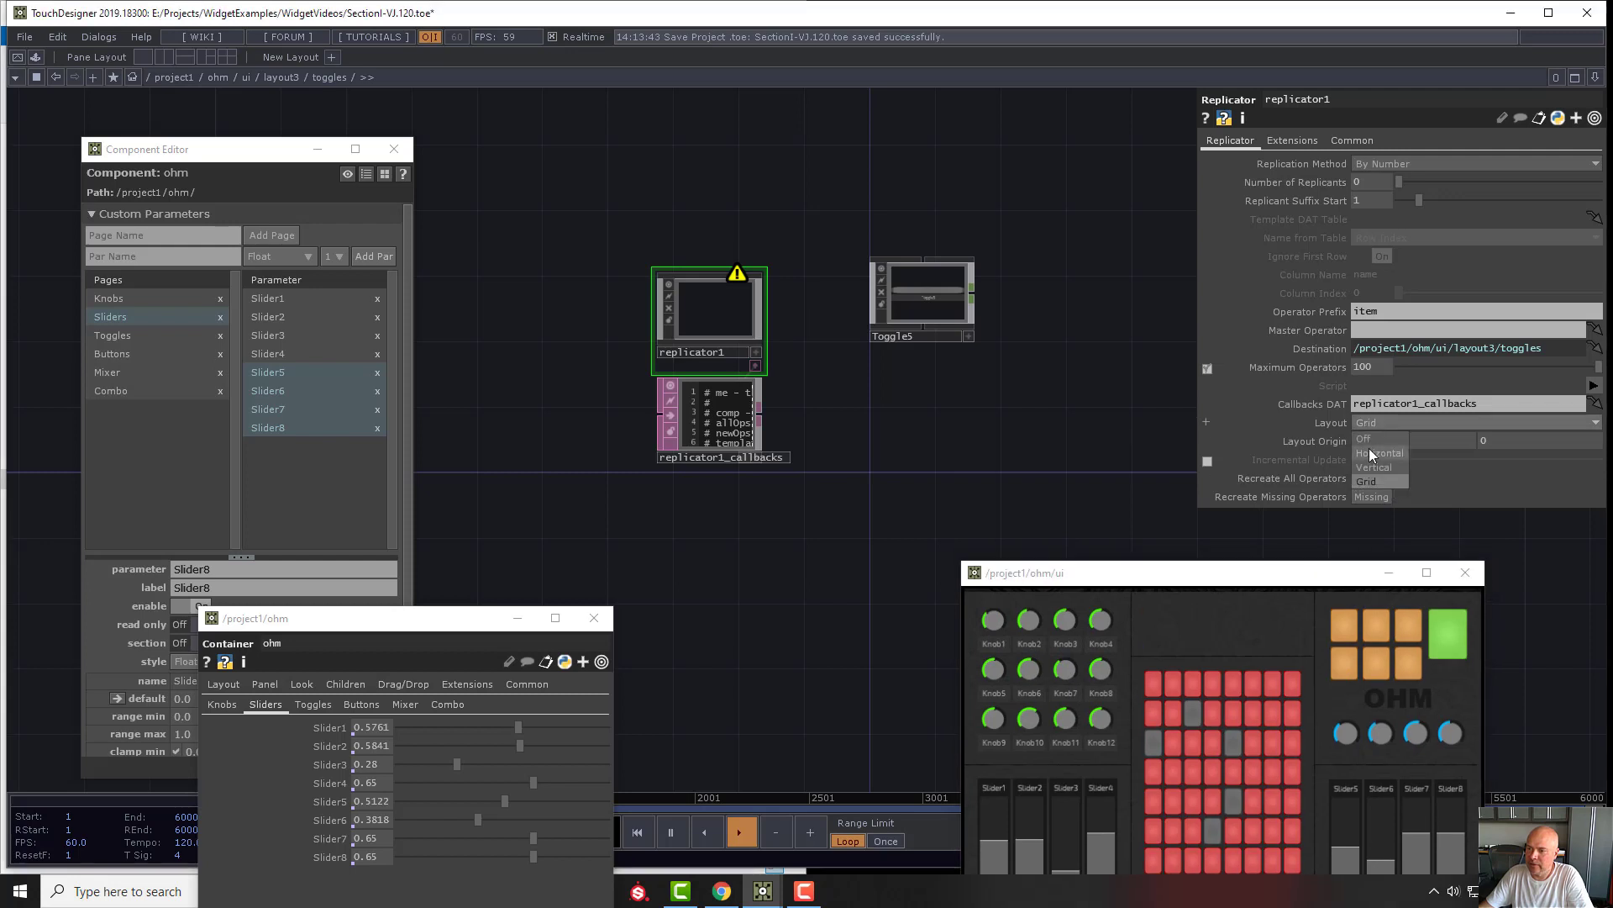
left_click(1391, 468)
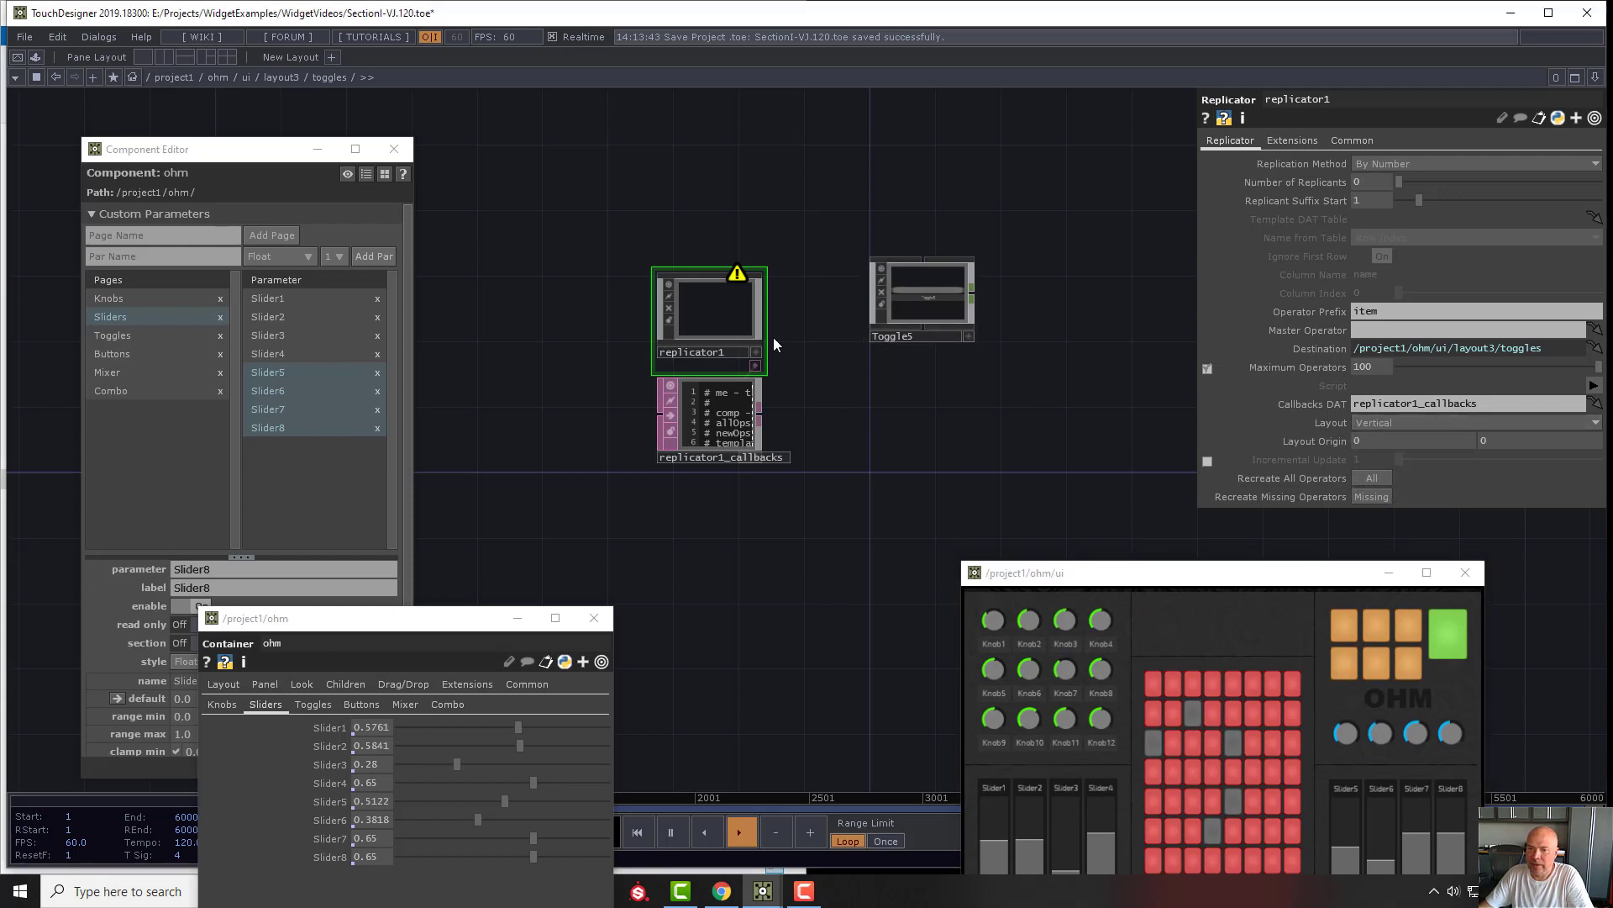
- Assign Toggle5 as the replicator's master operator and set the operator prefix to Toggle
left_click_drag(718, 307, 719, 292)
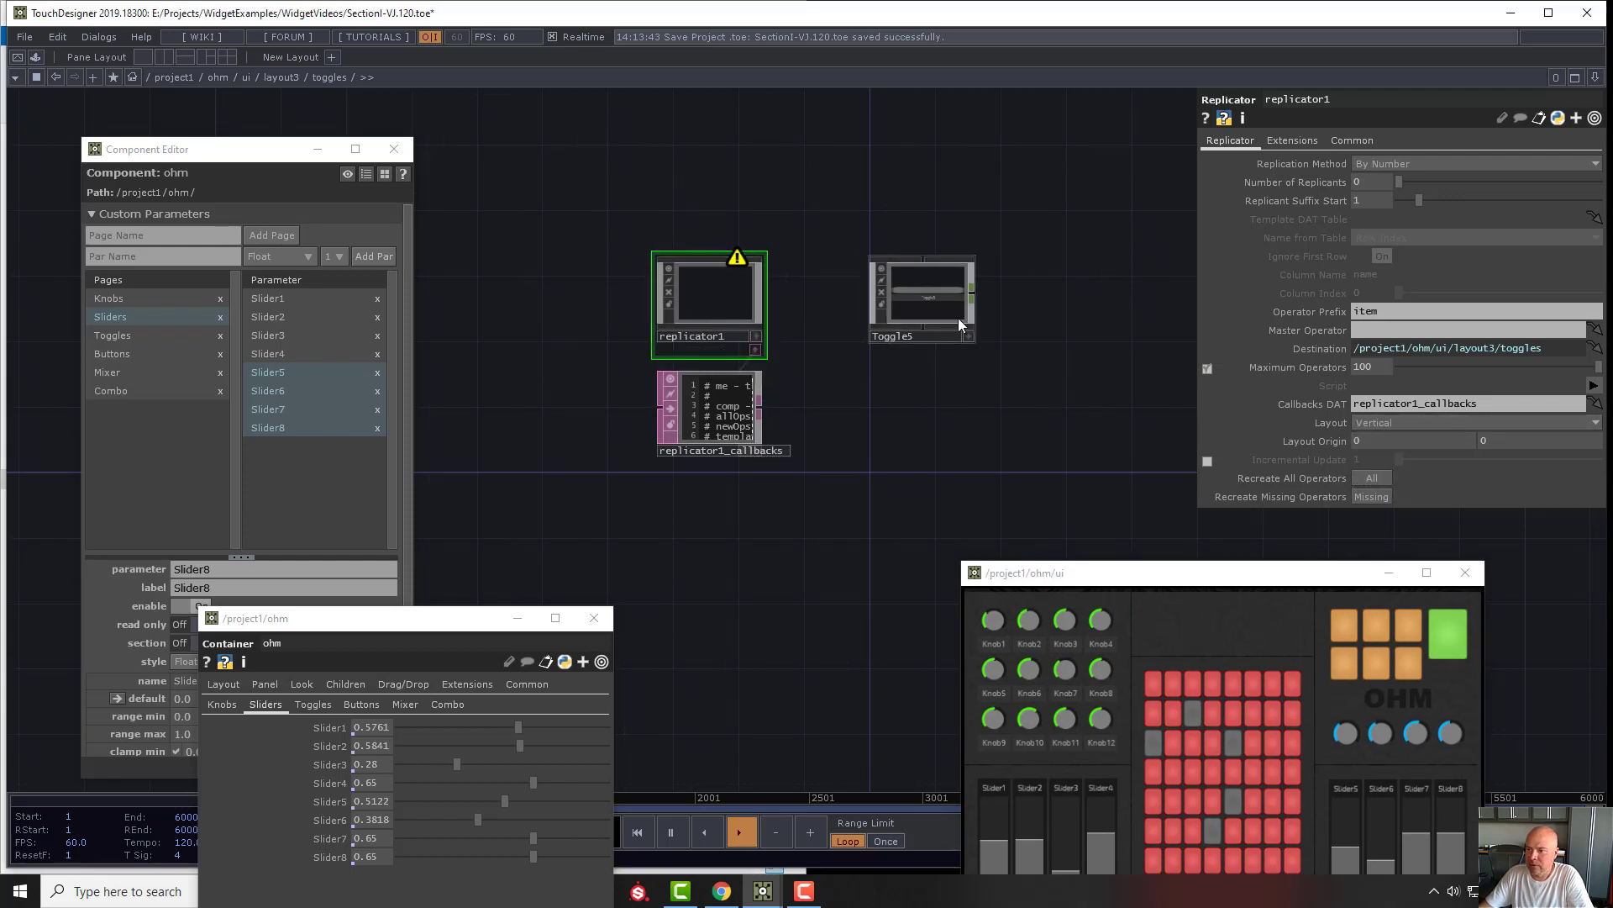
left_click_drag(929, 306, 1388, 326)
left_click(1369, 316)
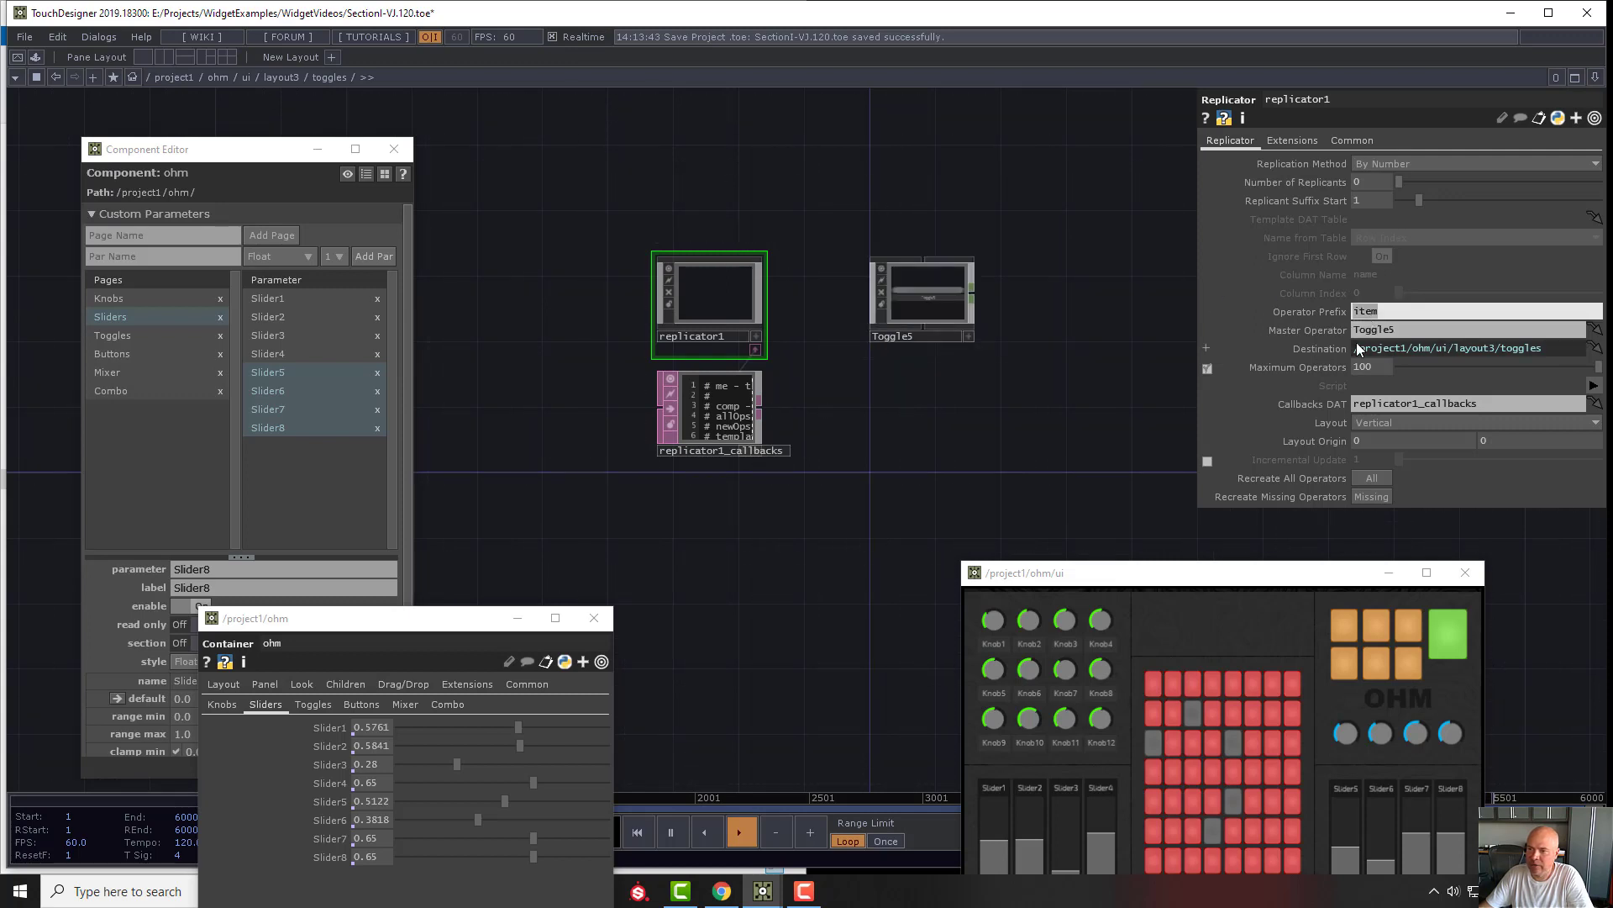
type("Too")
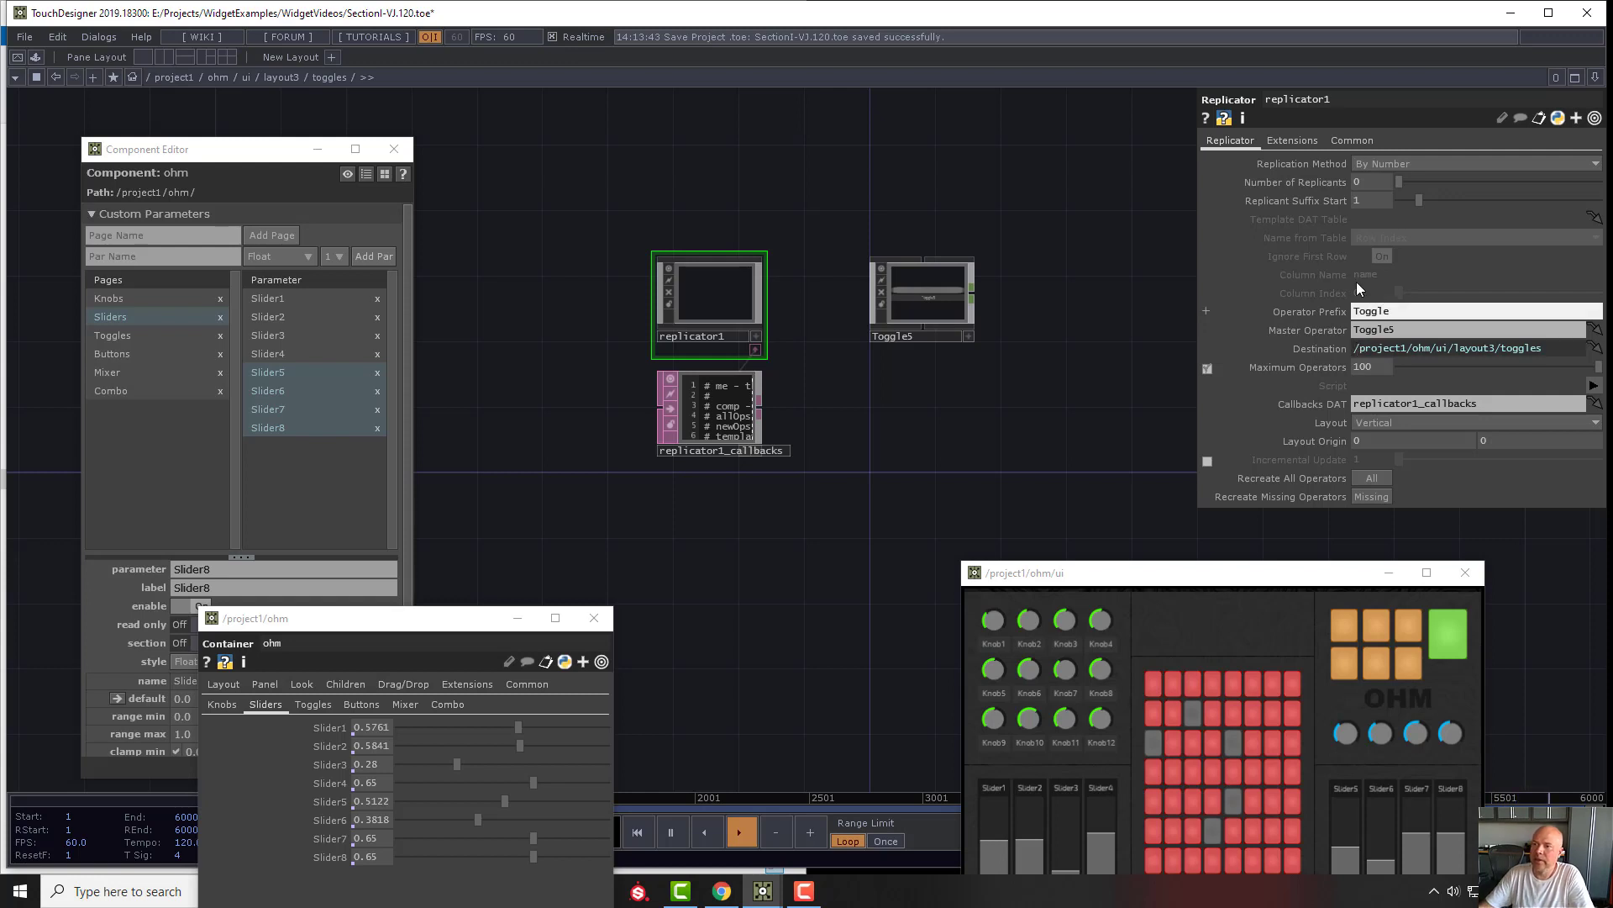
- Show ohm's Toggles page in both the Component Editor and its parameters, and set the replicator's number of replicants to 4
left_click(1363, 181)
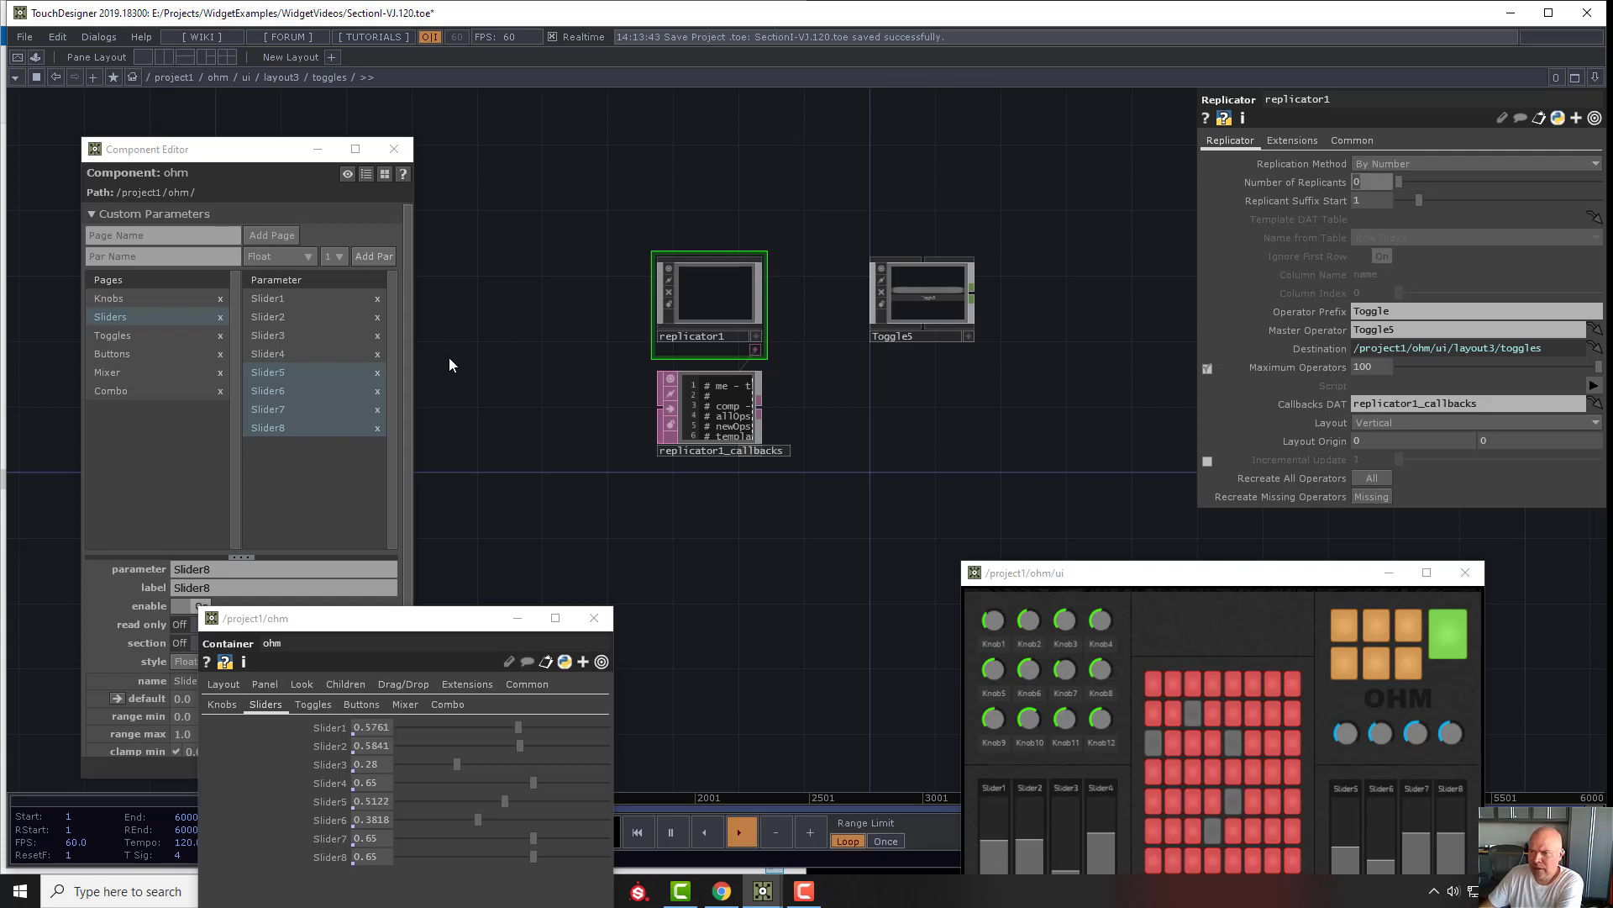
left_click(178, 336)
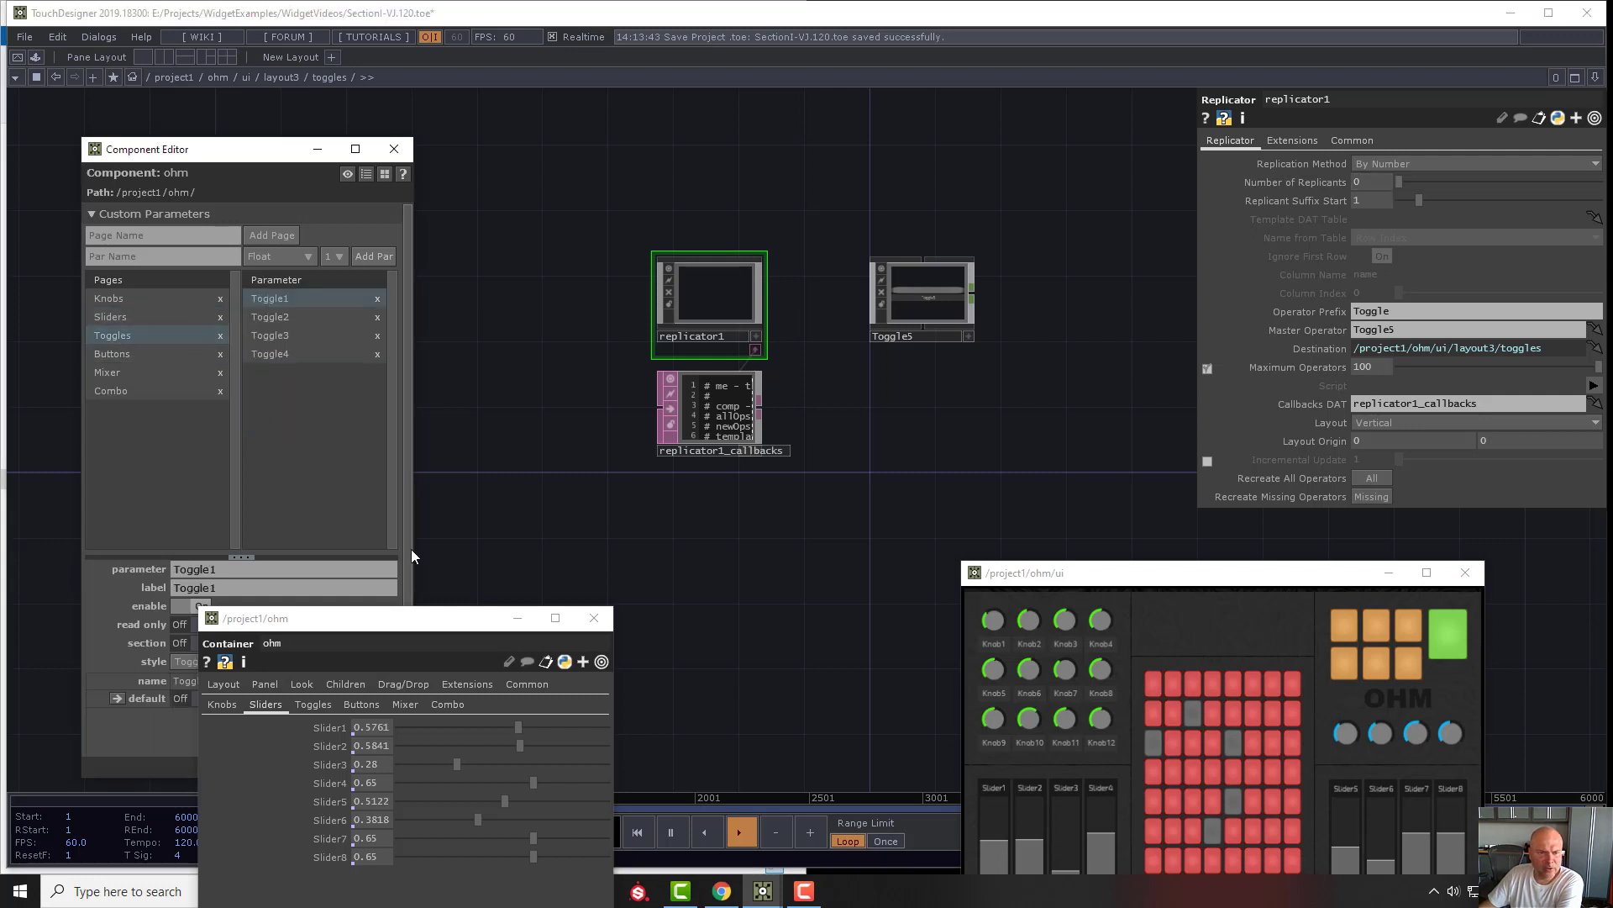
left_click(312, 704)
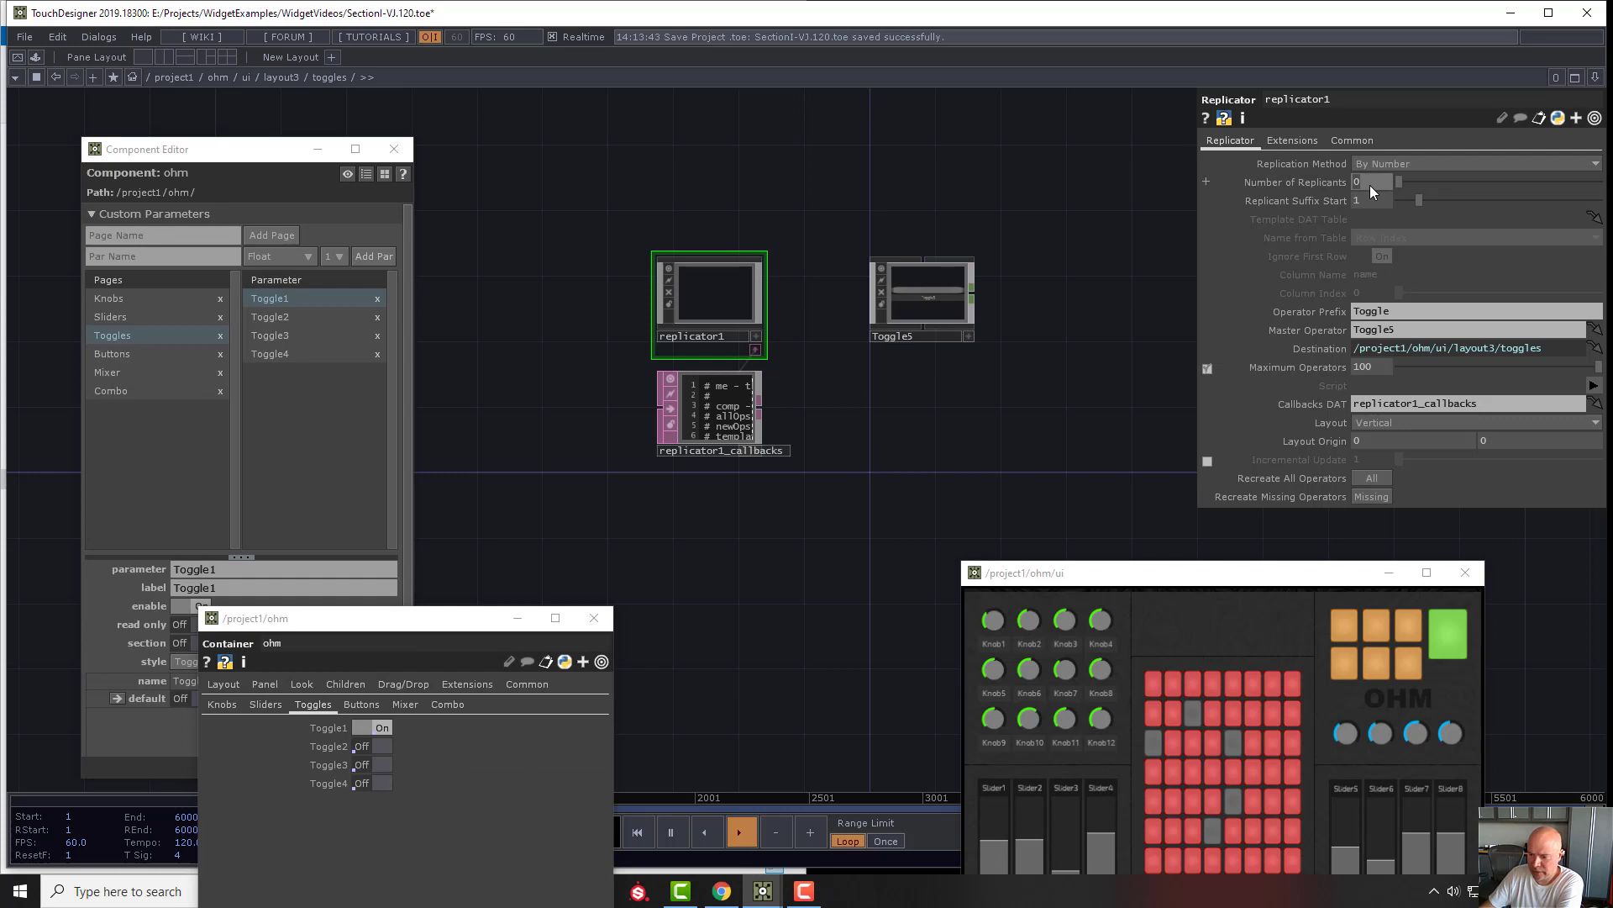
type("4")
key("Return")
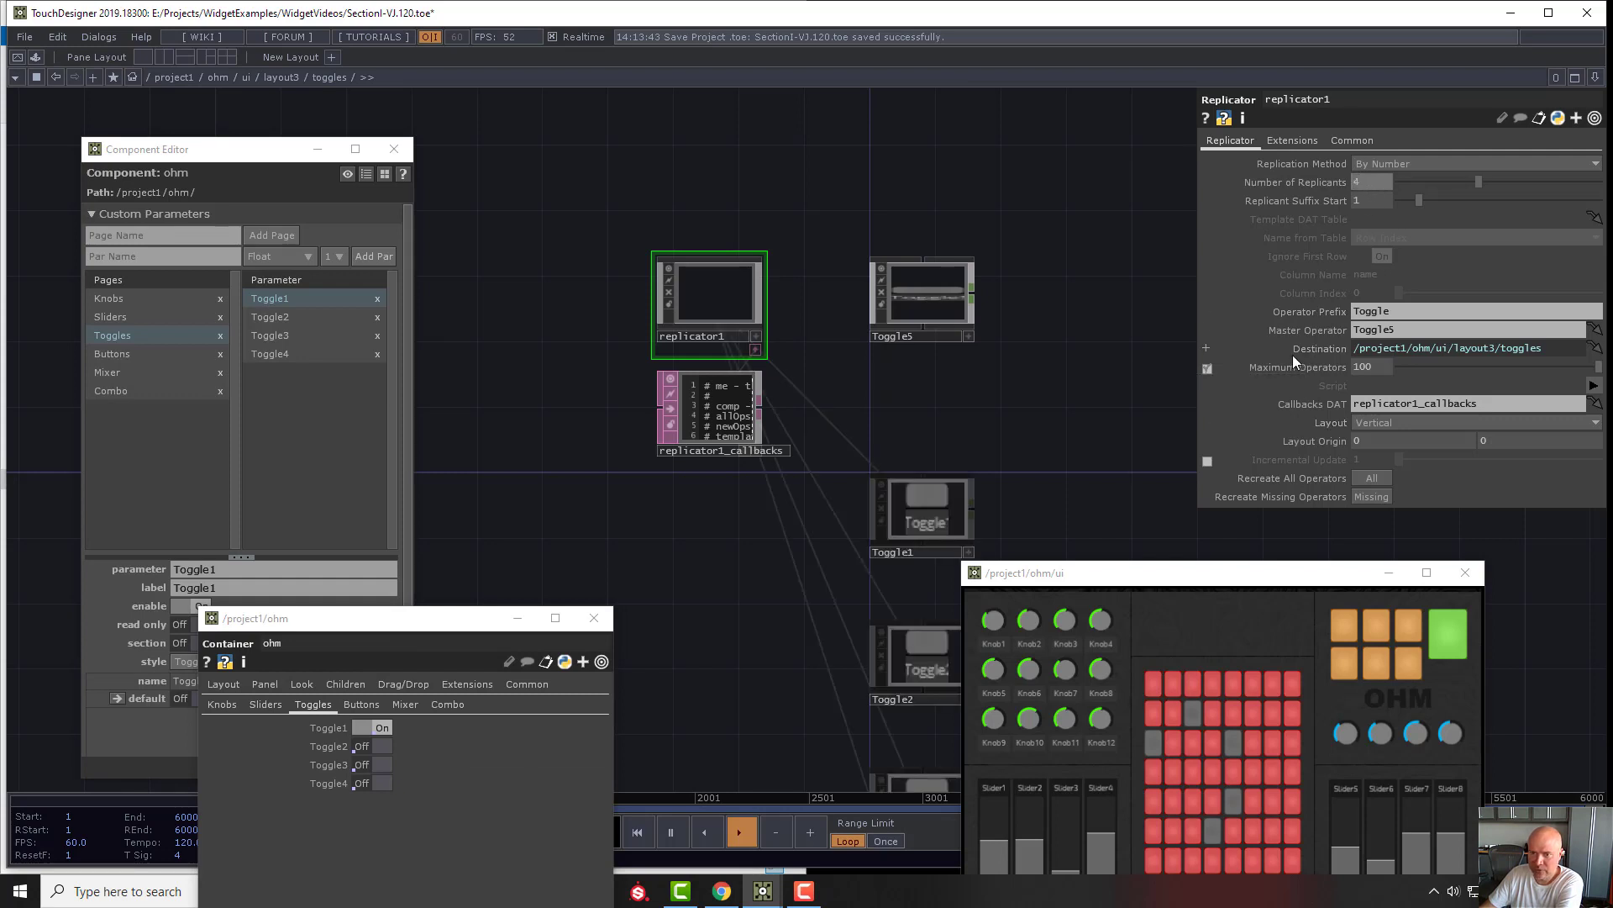
- Set the replicator's replicant suffix start to 5
left_click_drag(1033, 355, 1013, 227)
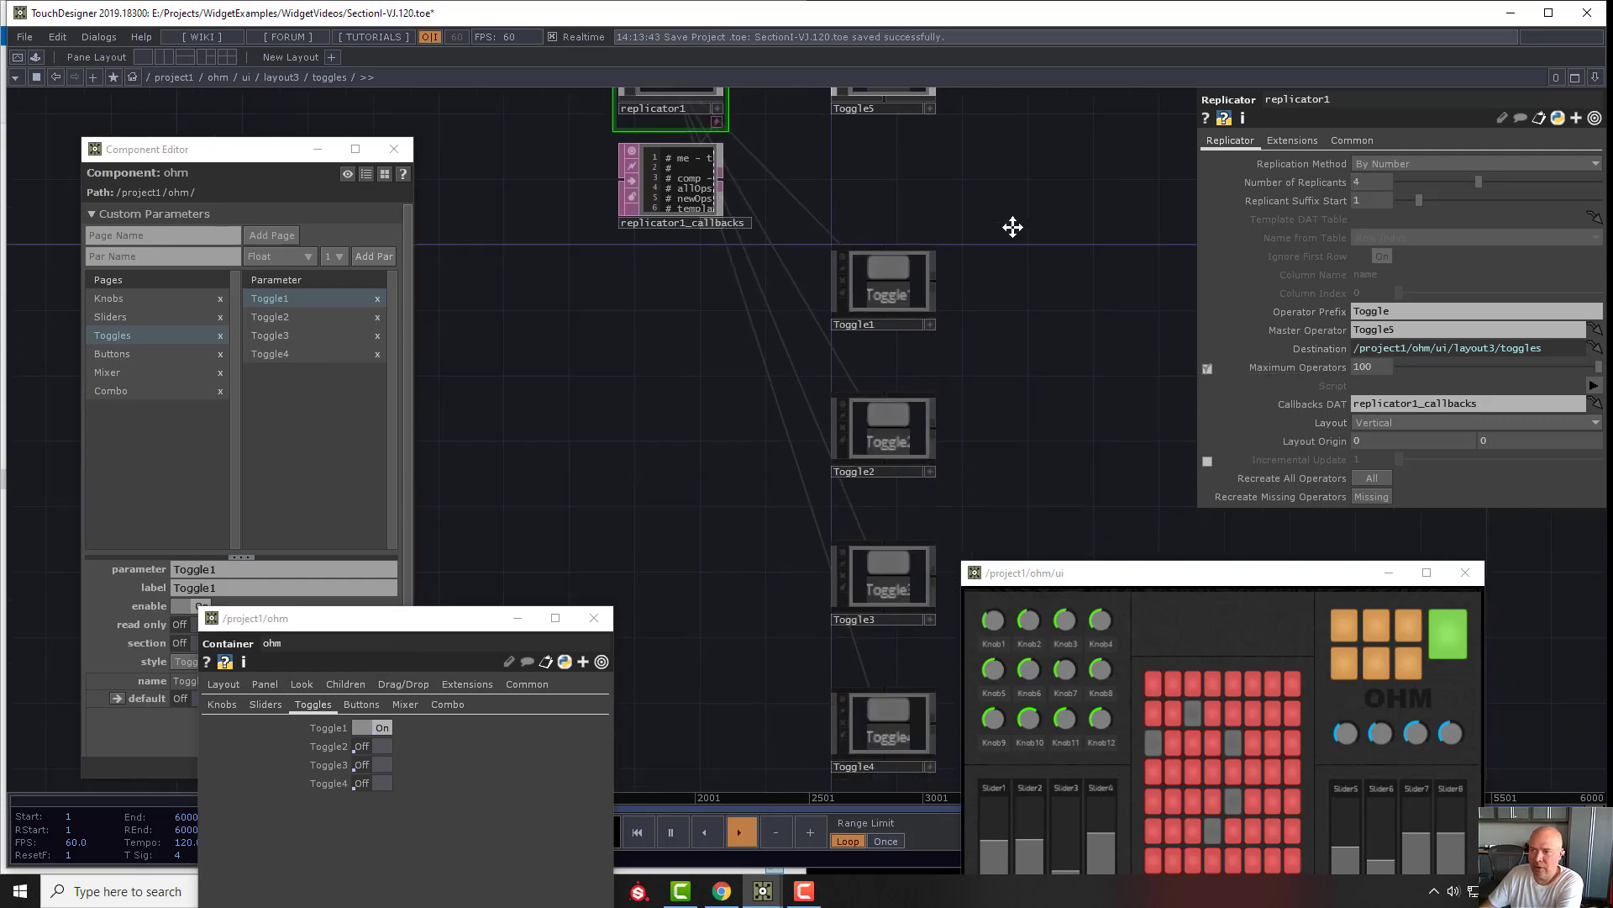
scroll(965, 348, "down", 3)
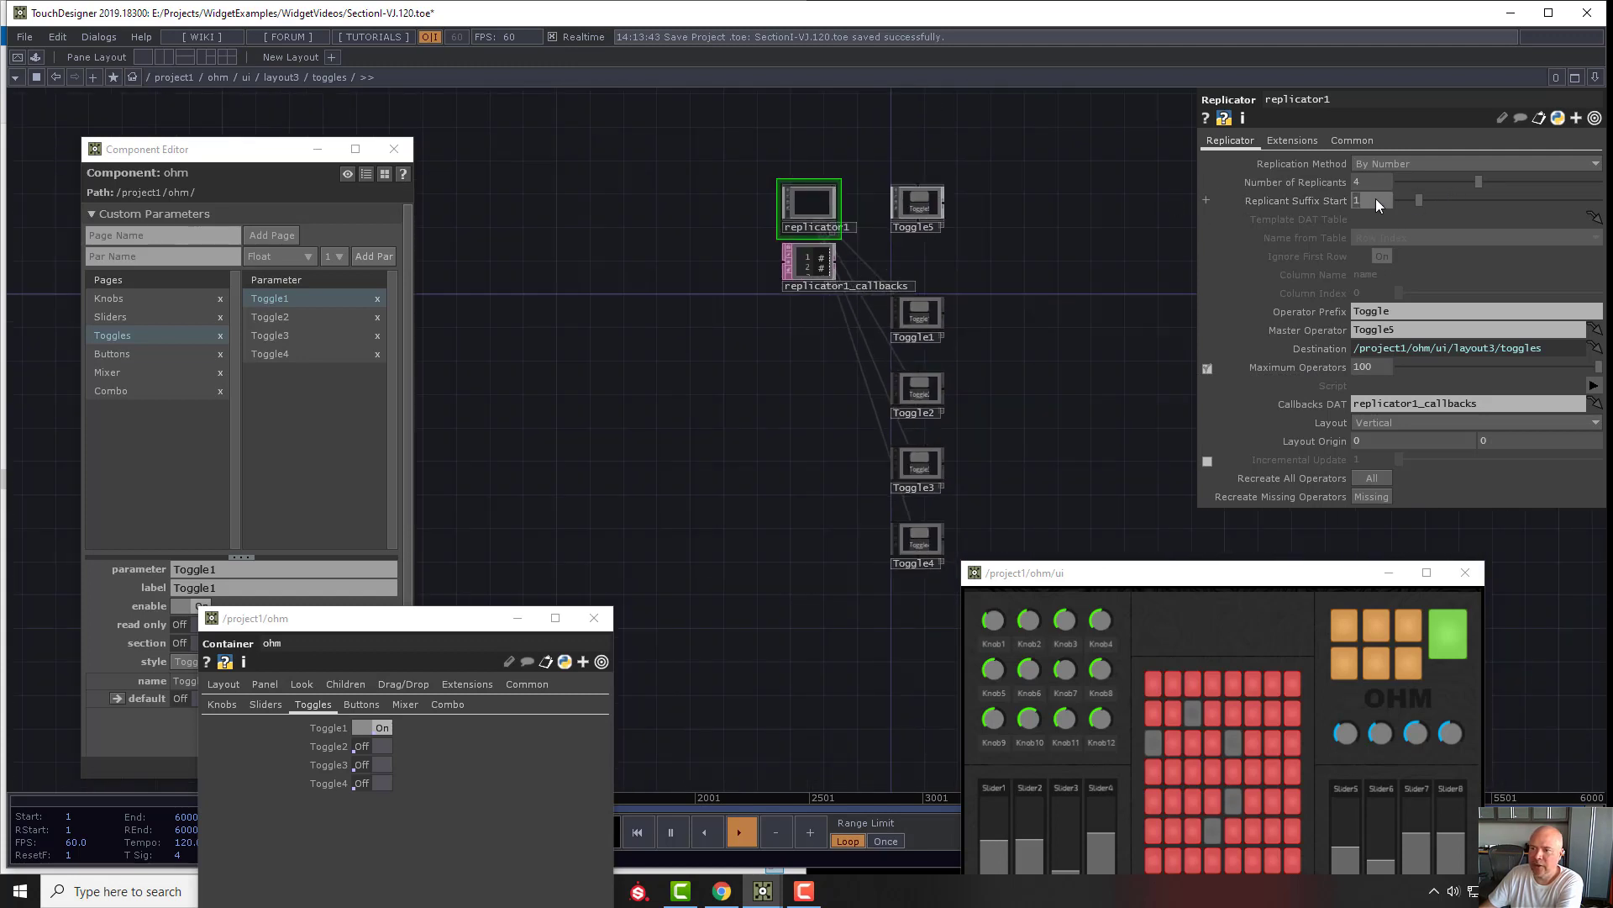
type("5")
key("Return")
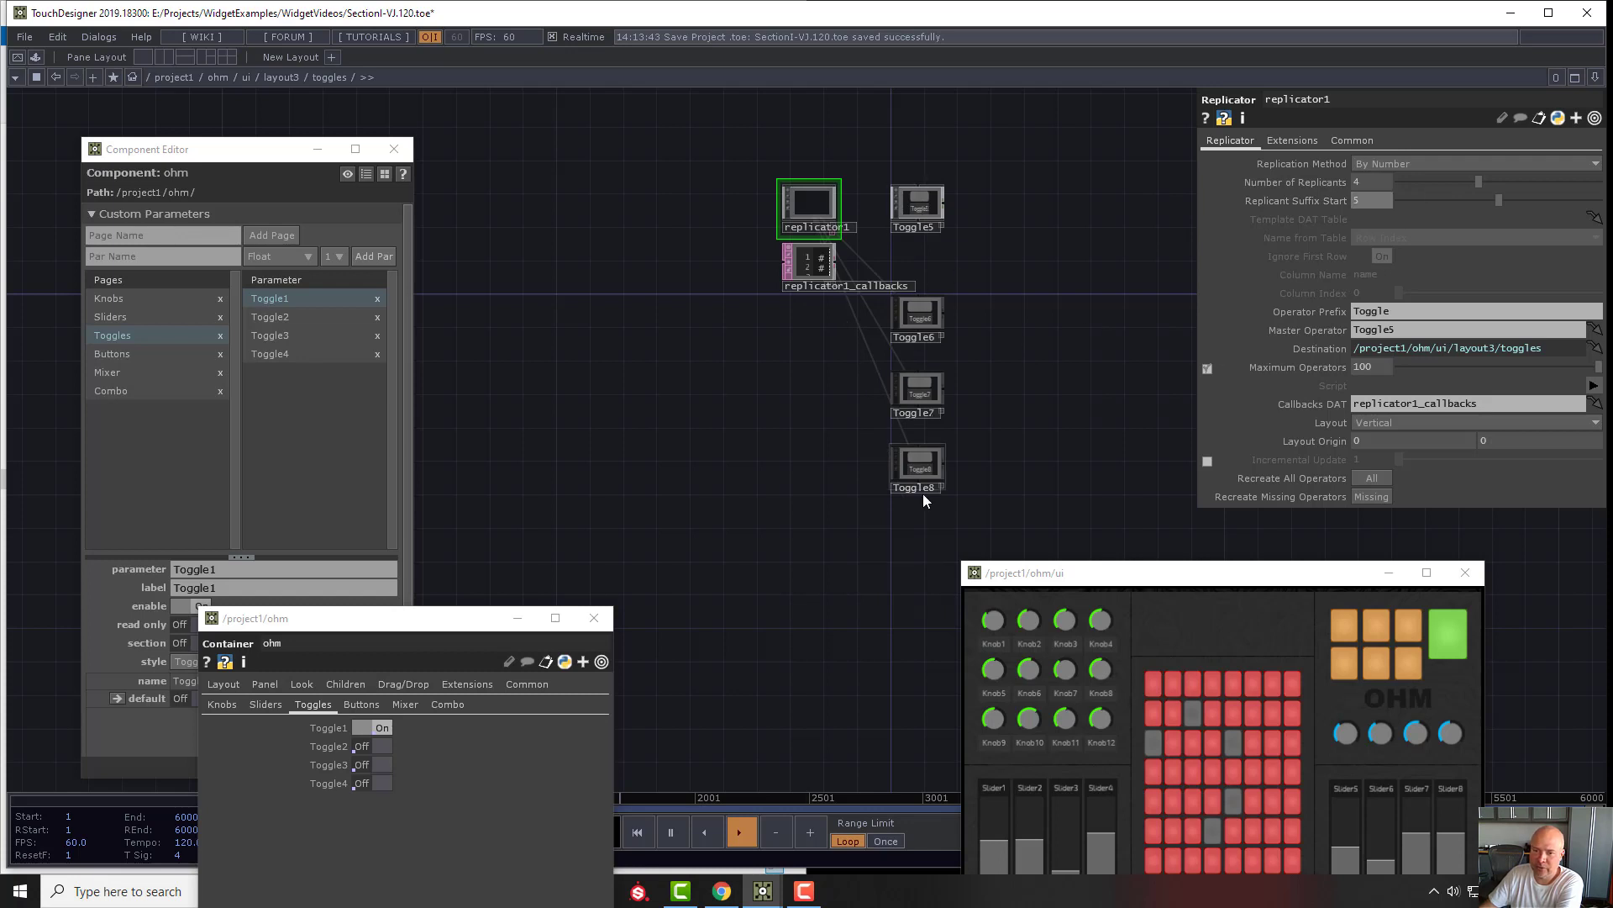
- Add the values of the Toggle5 to Toggle8 widgets to ohm's Toggles page as bound custom parameters, placed below Toggle4
scroll(910, 269, "up", 2)
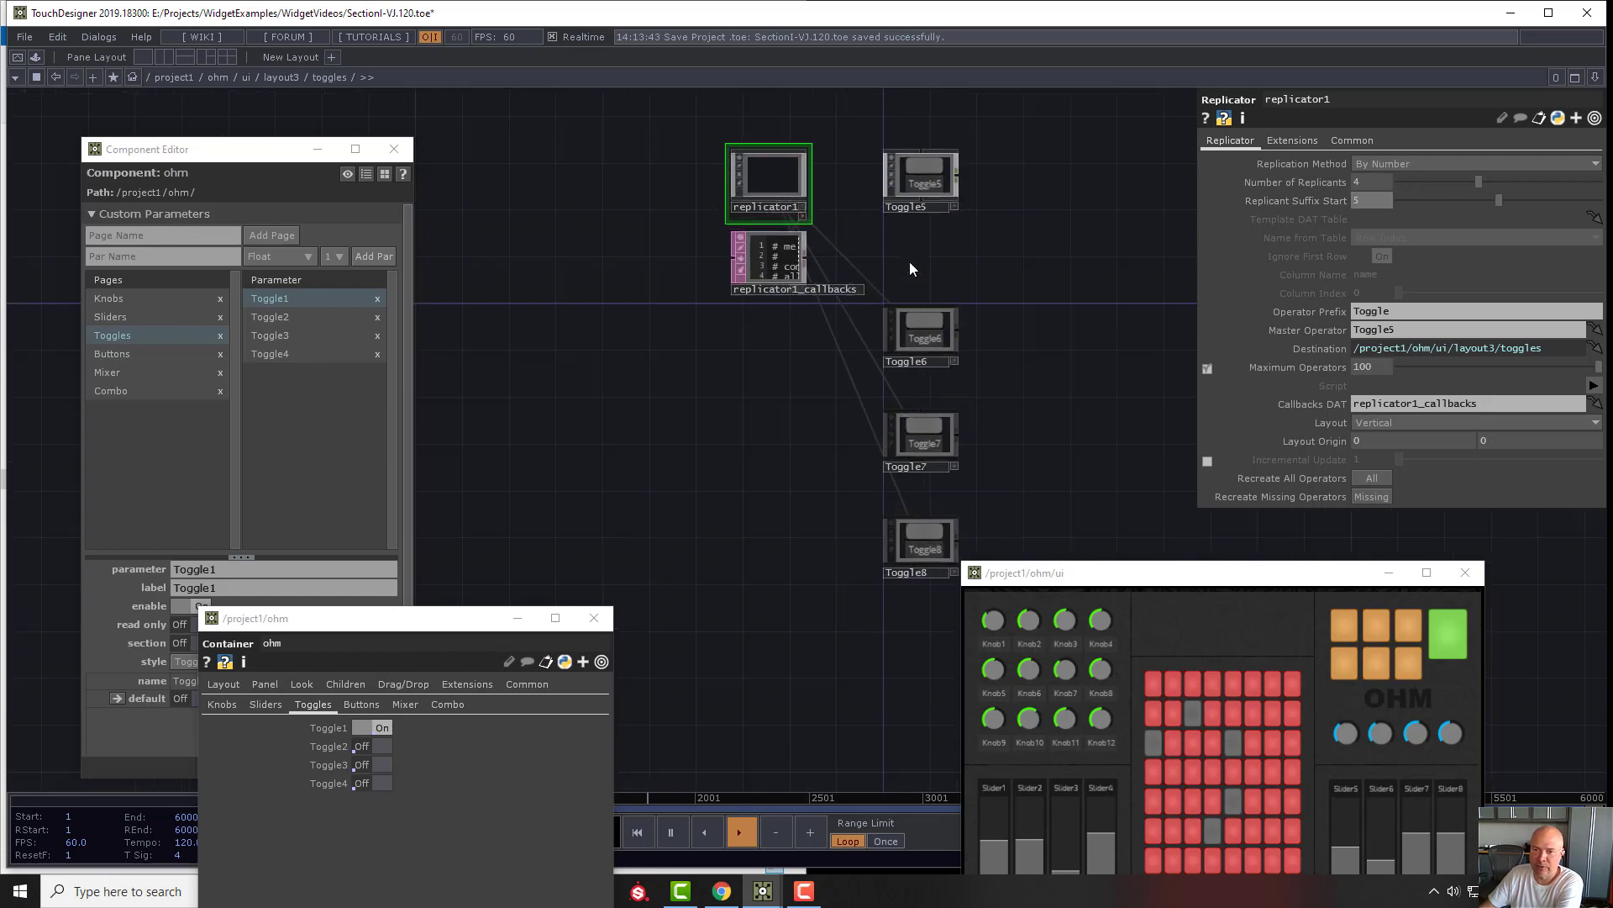
left_click_drag(910, 262, 888, 350)
right_click_drag(903, 158, 910, 706)
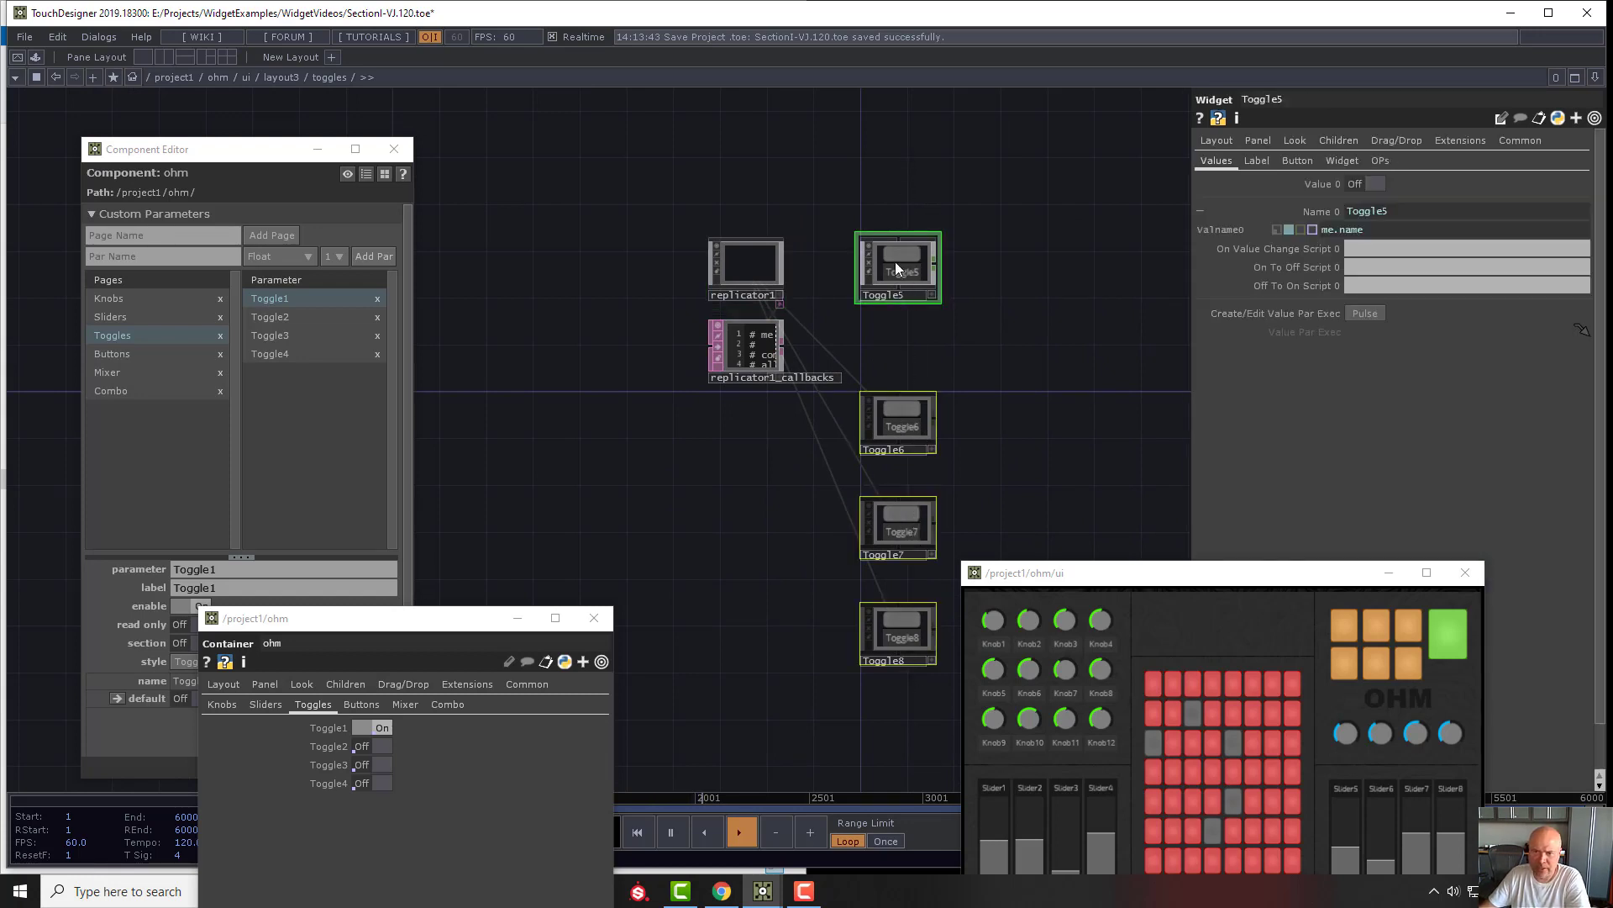
left_click_drag(895, 261, 277, 408)
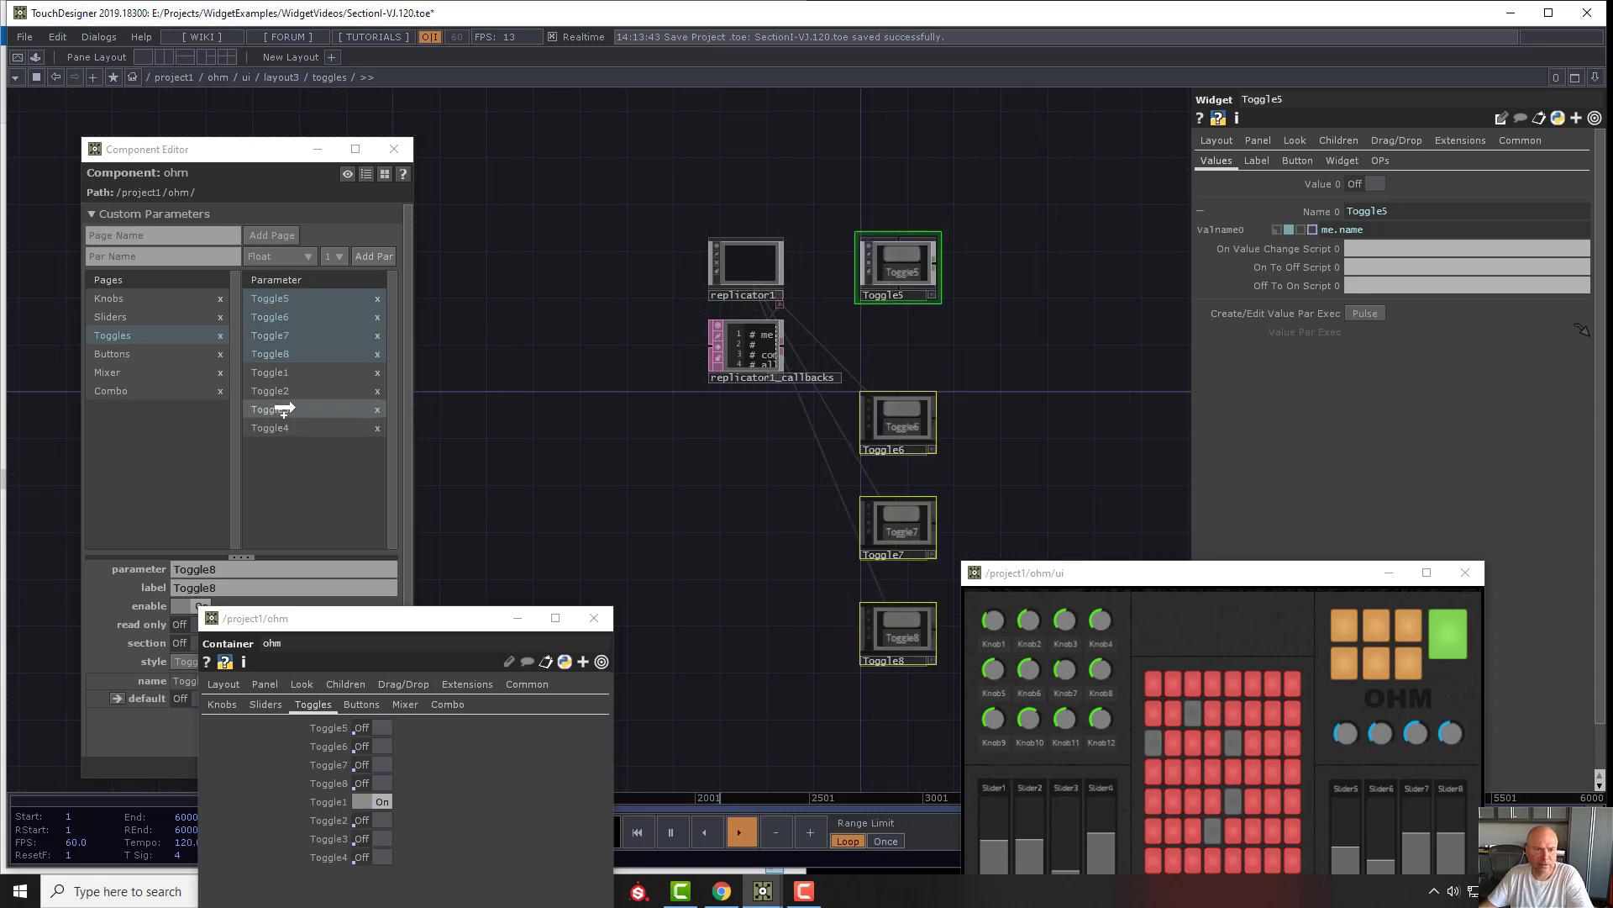
left_click(313, 356, "shift")
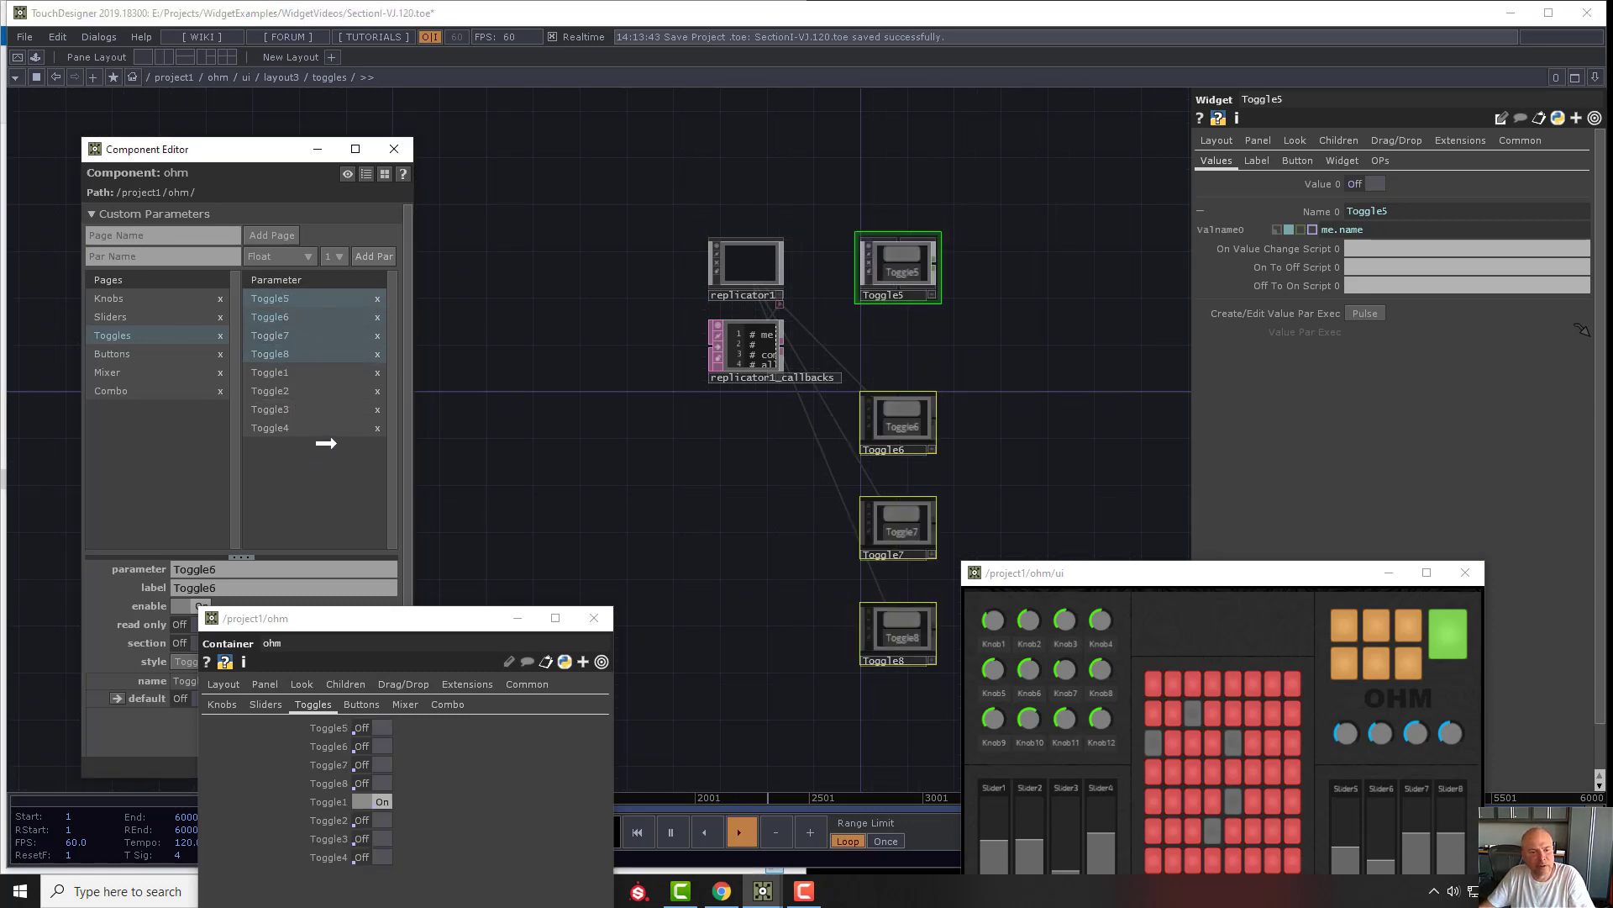
left_click_drag(332, 441, 349, 432)
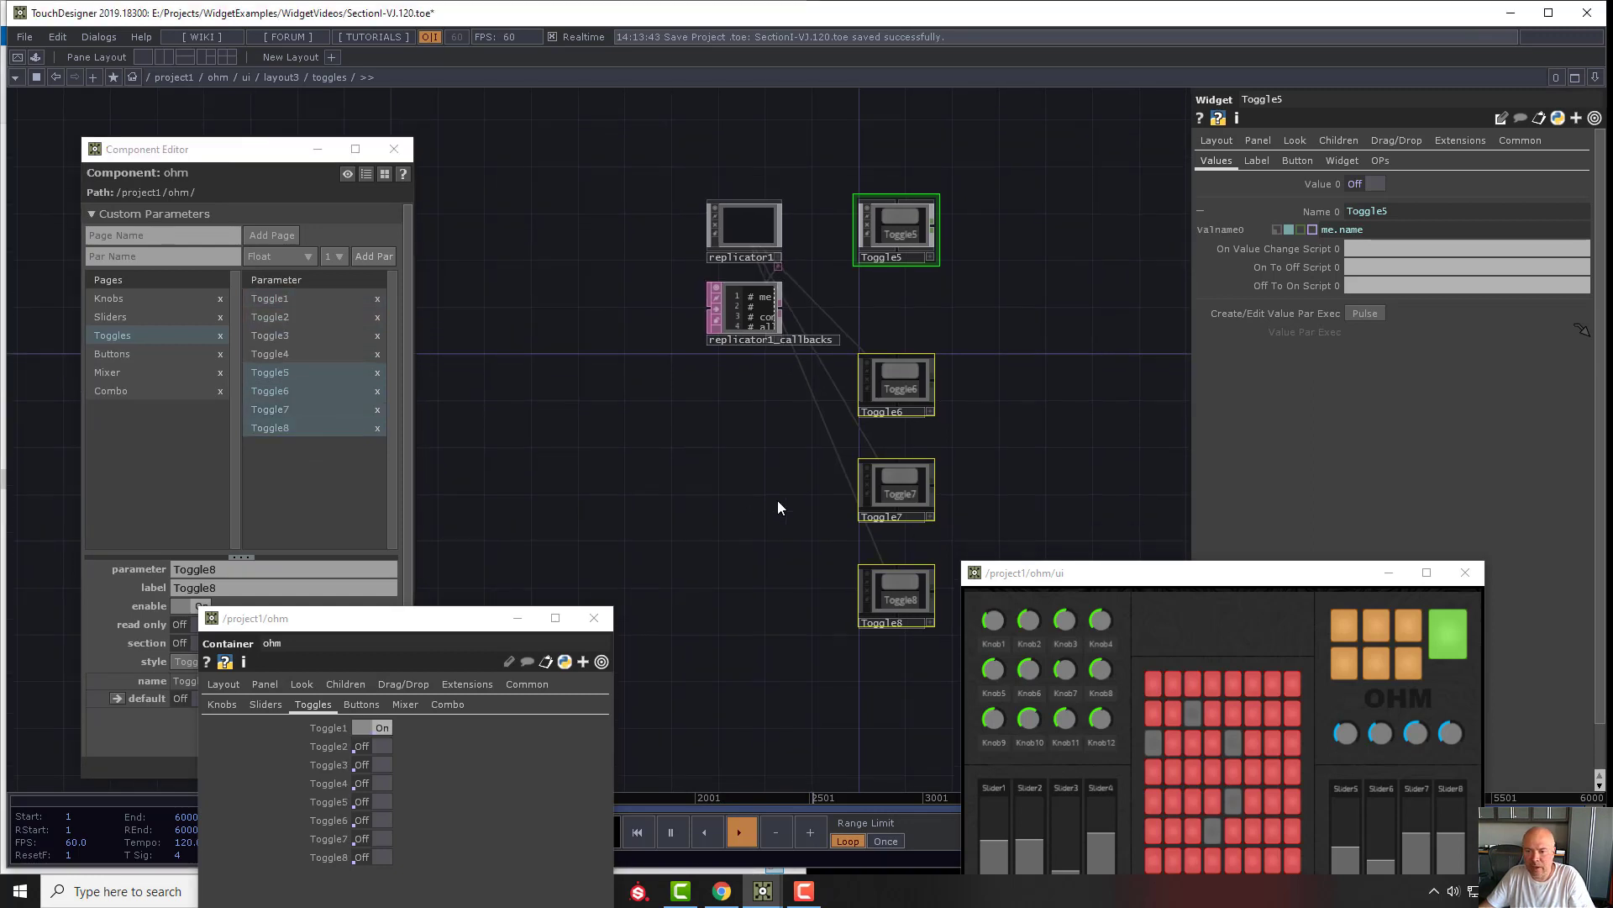
- Bring the panel and ohm's parameters into view and review the Knobs, Sliders, Toggles, Buttons, Mixer and Combo pages
left_click_drag(1246, 577, 1138, 252)
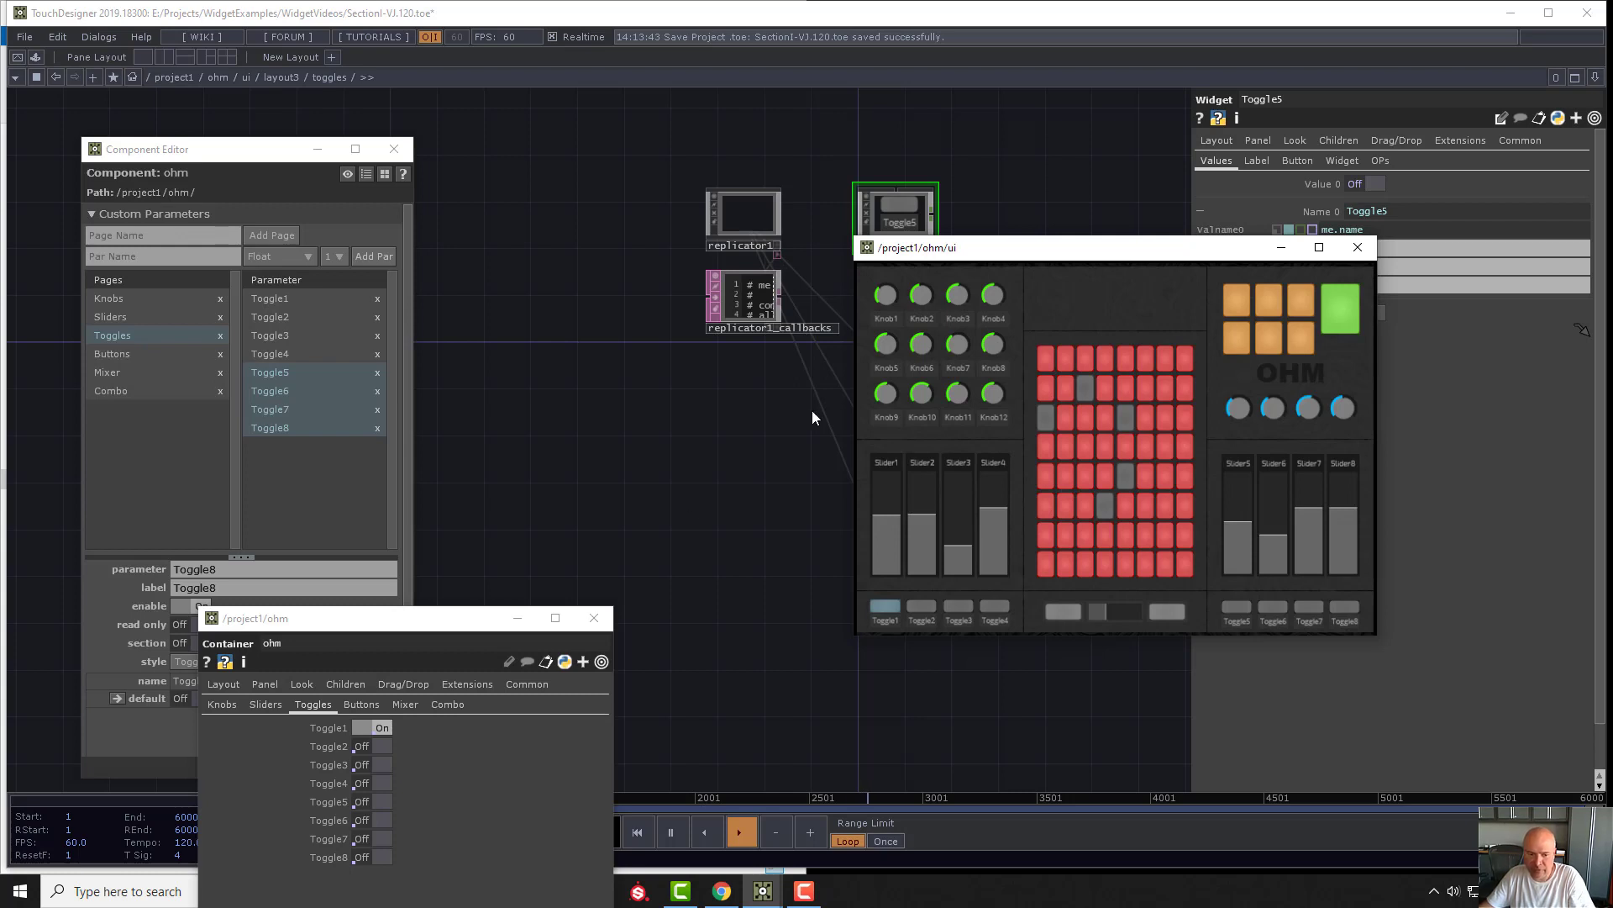
left_click_drag(413, 626, 637, 153)
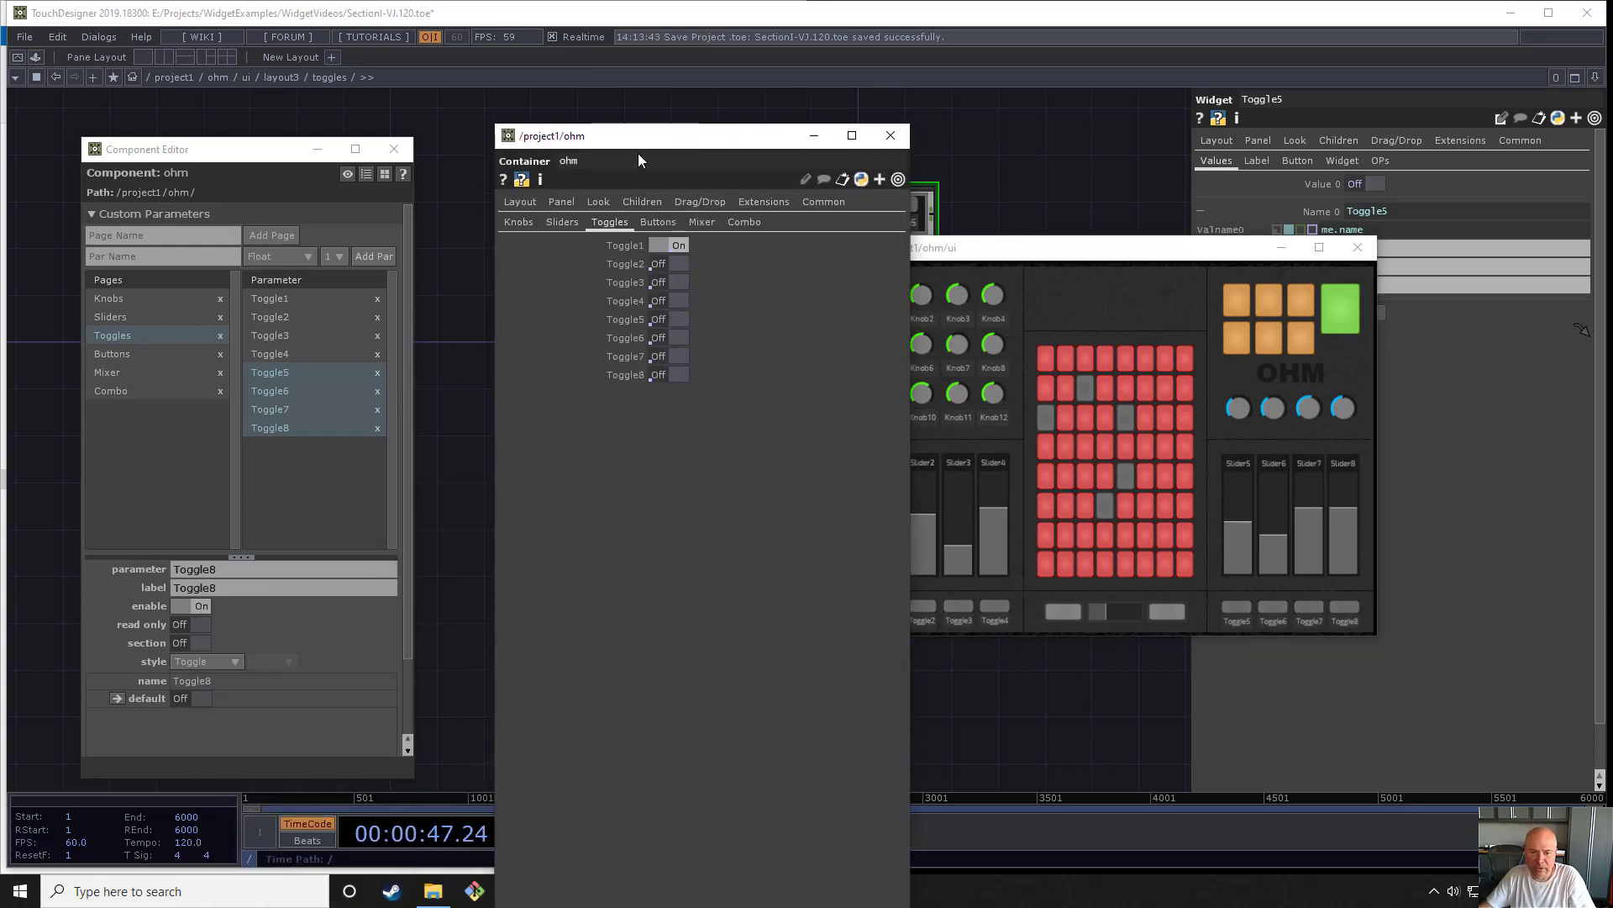
left_click(519, 222)
left_click(562, 222)
left_click(610, 222)
left_click(658, 222)
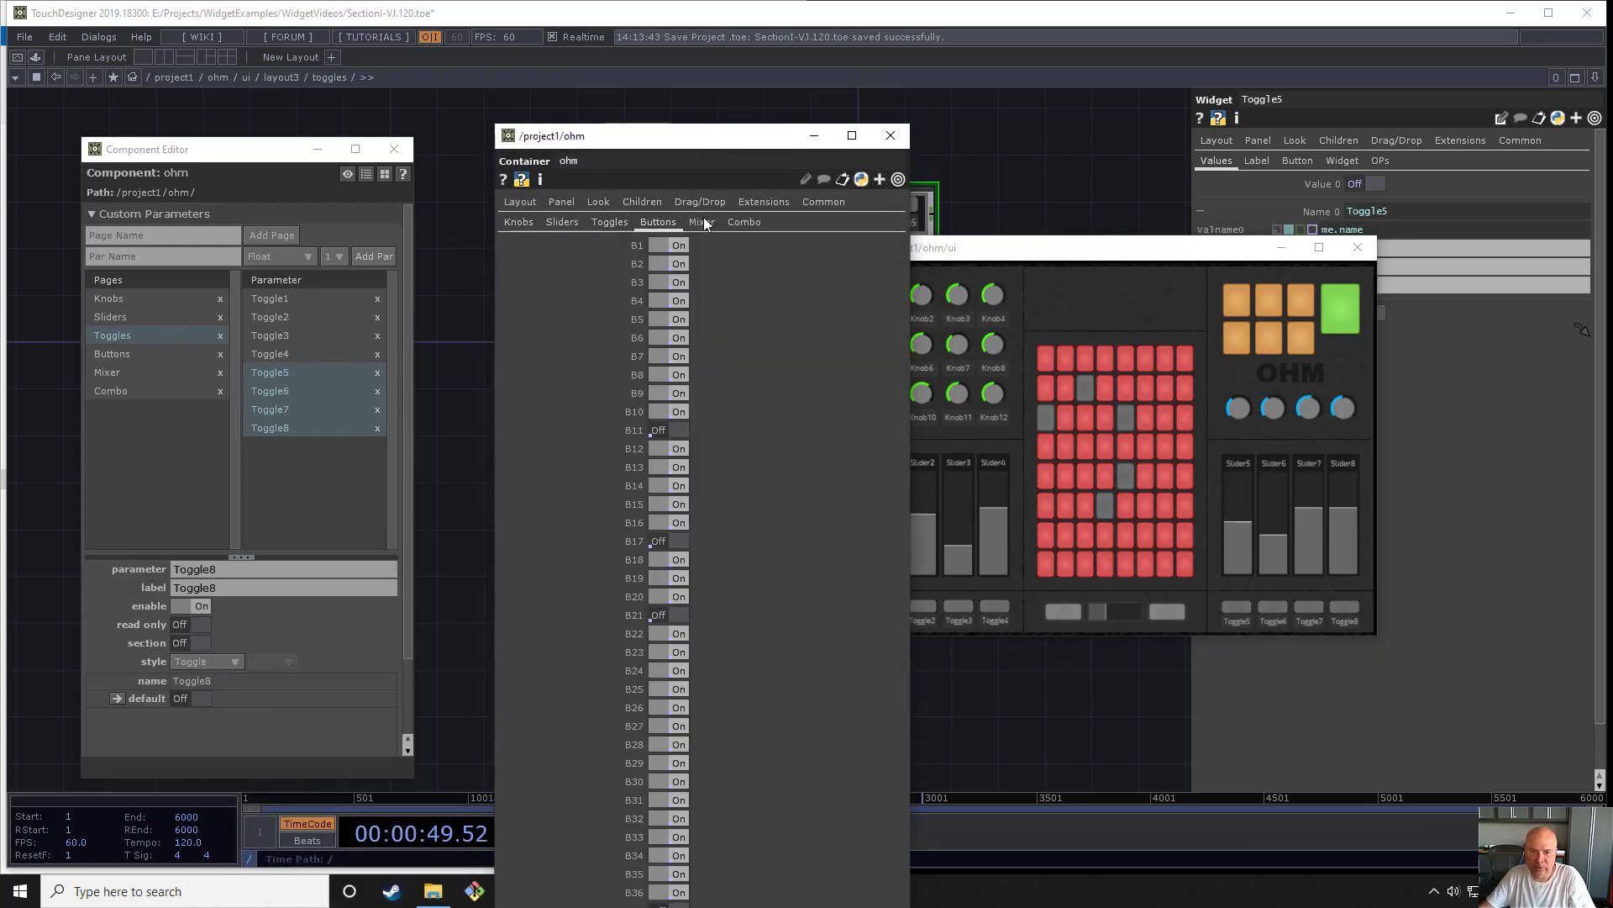
left_click(704, 220)
left_click(746, 222)
left_click(696, 222)
left_click(658, 222)
left_click(611, 223)
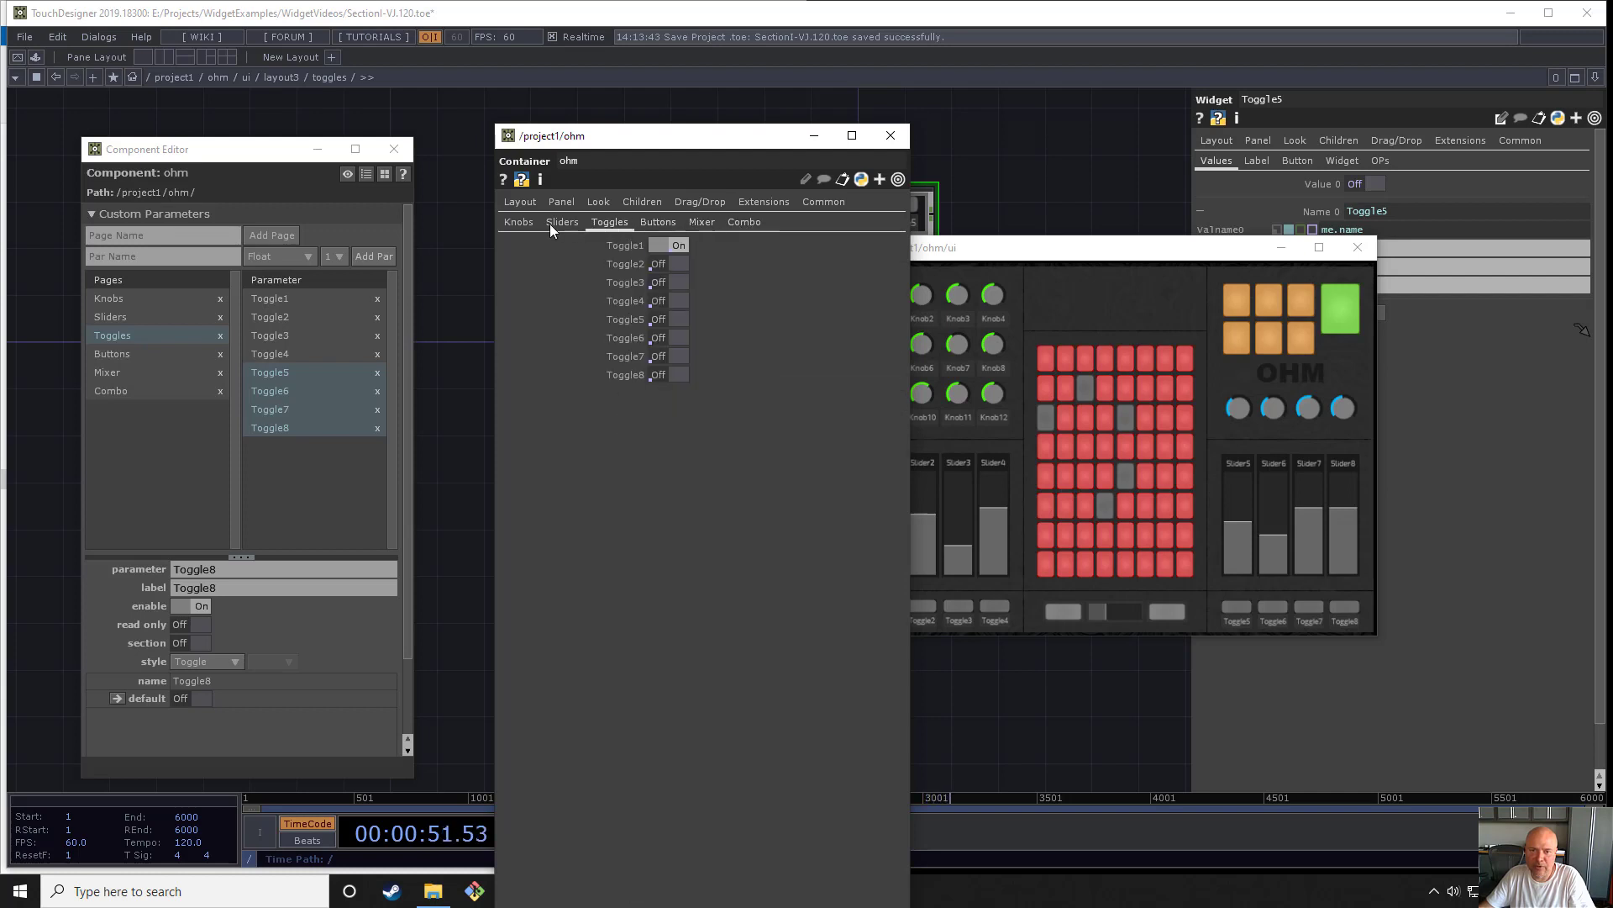
left_click(549, 224)
left_click(518, 222)
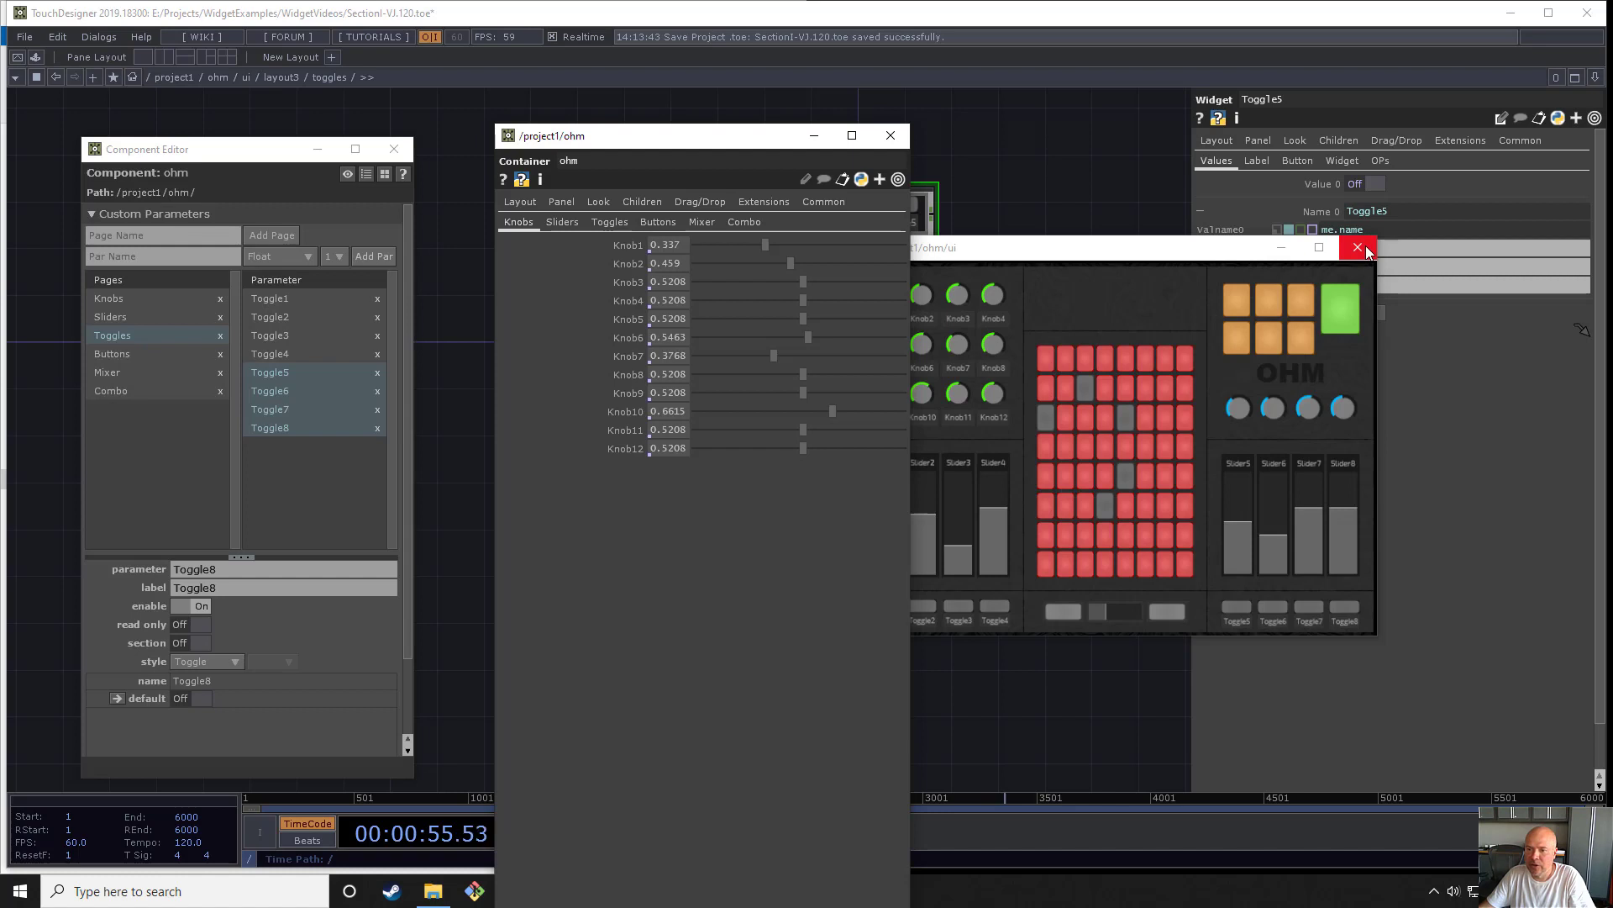
- Close the Component Editor and place ohm's parameter window clear of the panel
left_click(394, 149)
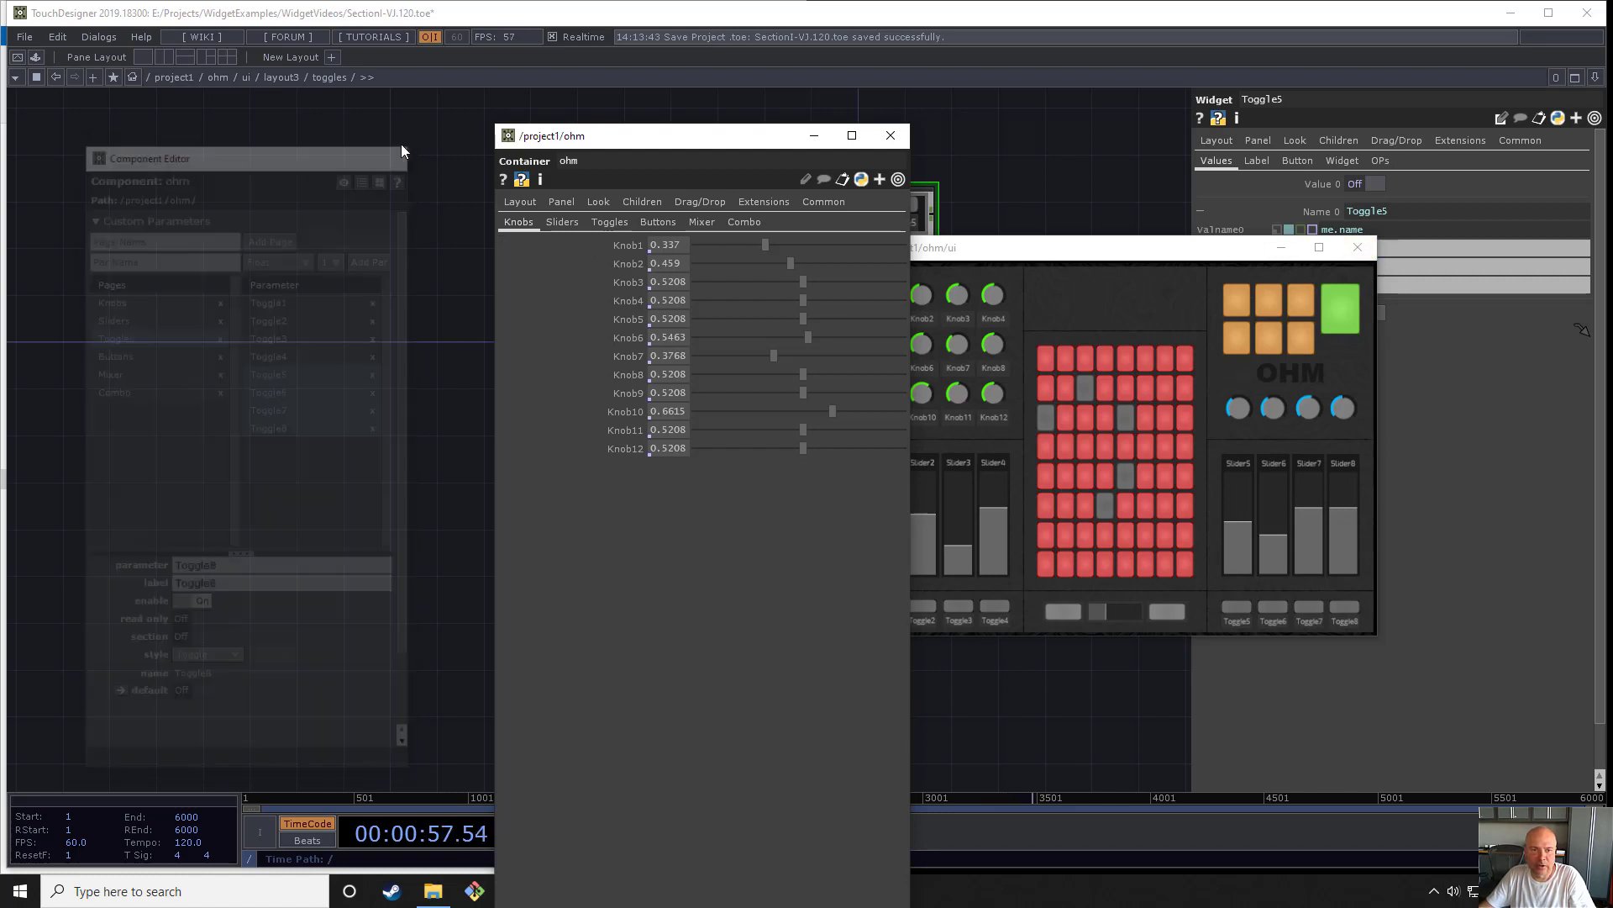
left_click_drag(750, 139, 326, 294)
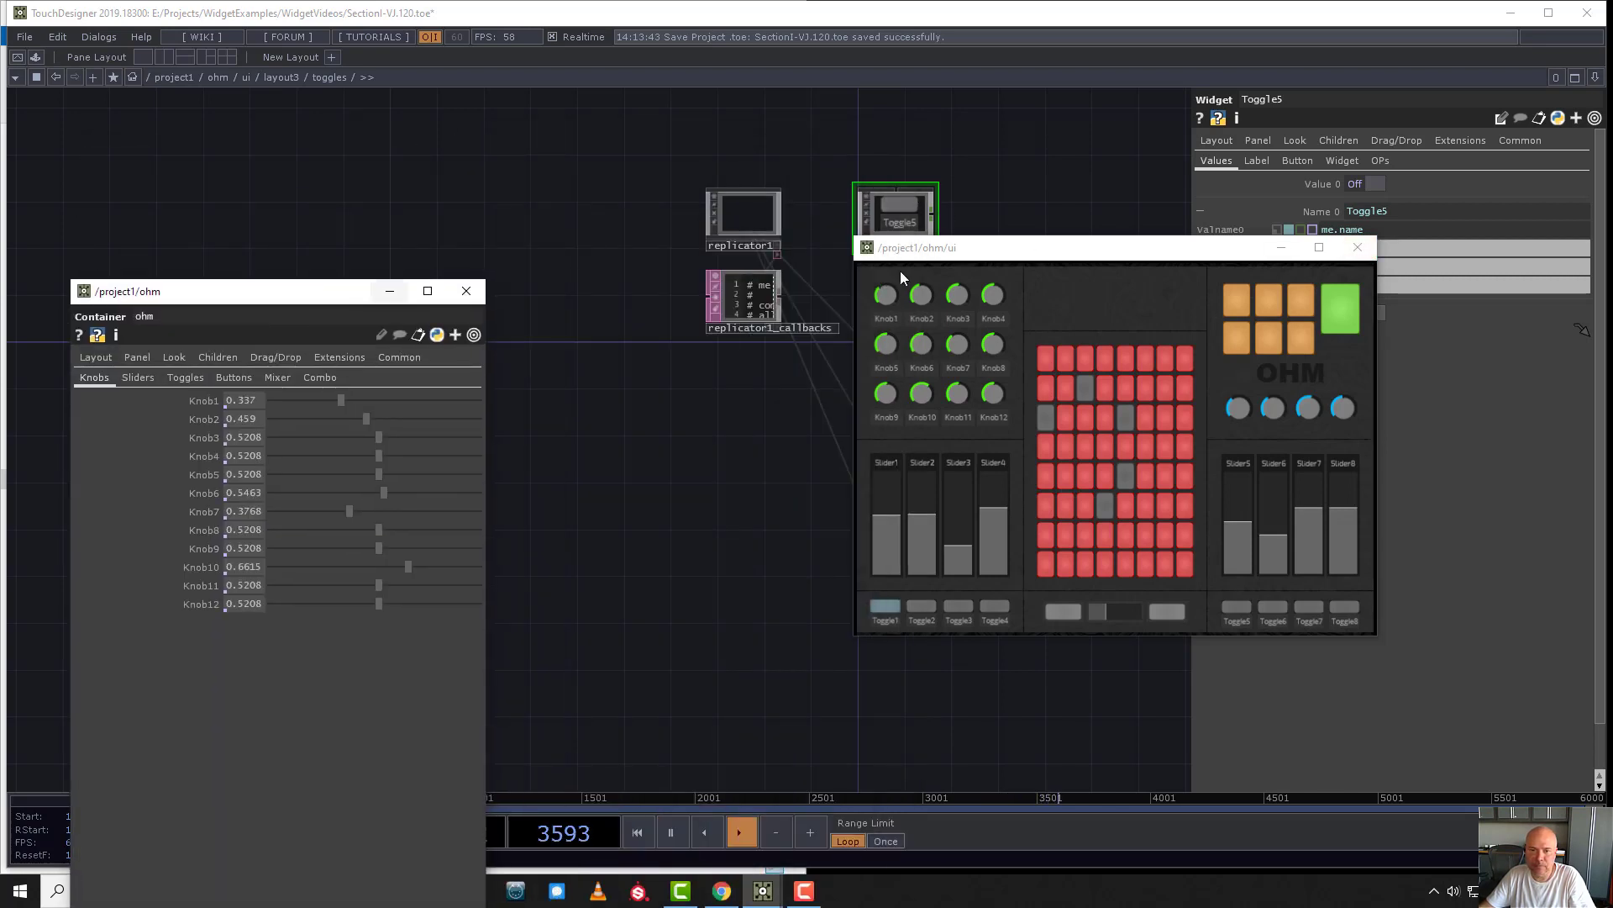